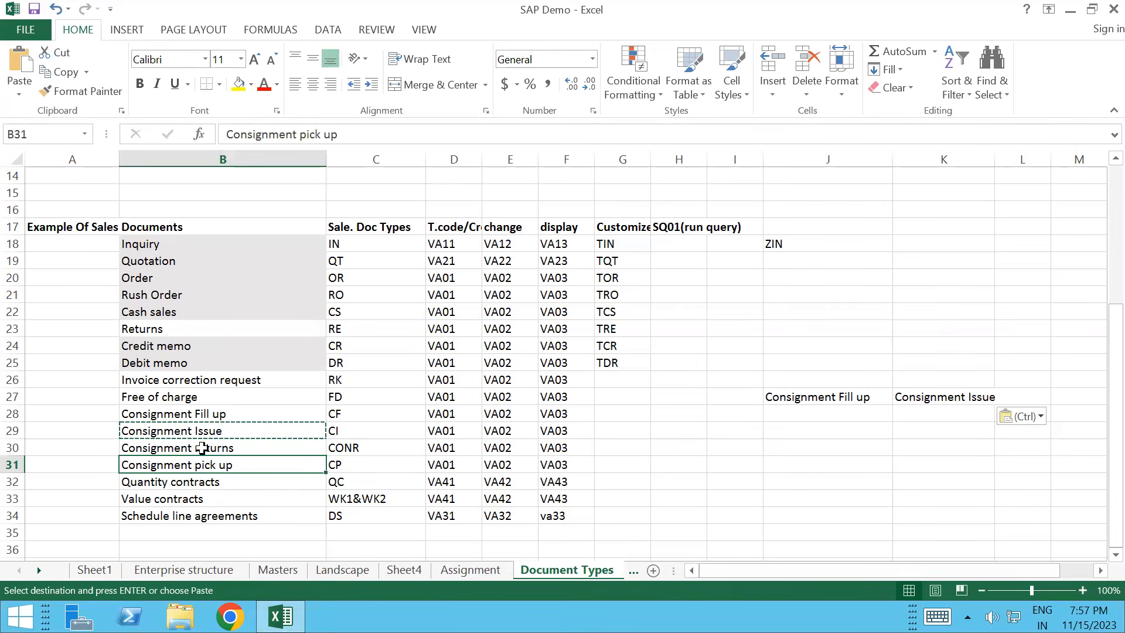
# Step: Copy the Consignment returns and Consignment pick up entries from column B into row 27
pyautogui.hotkey('ctrl', 'c')
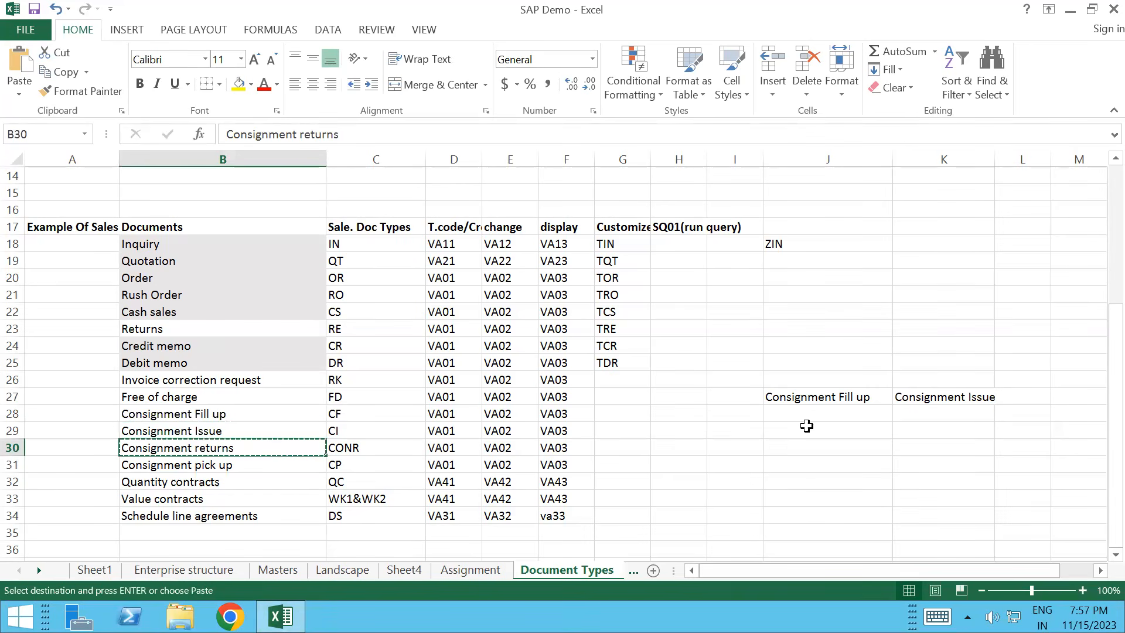
pyautogui.click(1022, 395)
pyautogui.hotkey('ctrl', 'v')
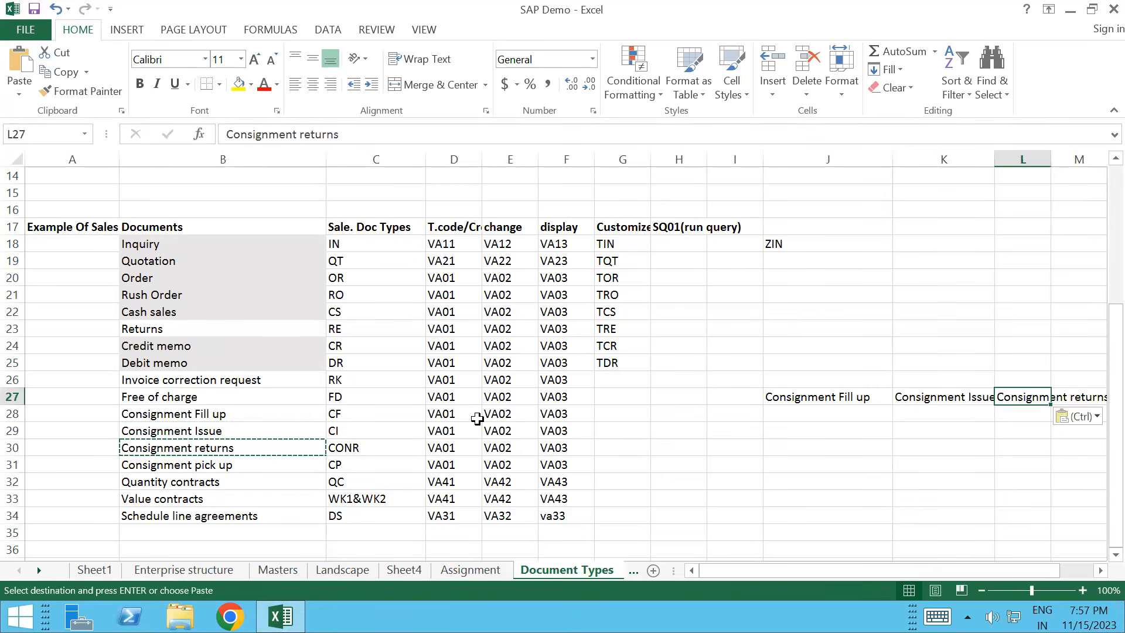
pyautogui.click(170, 465)
pyautogui.hotkey('ctrl', 'c')
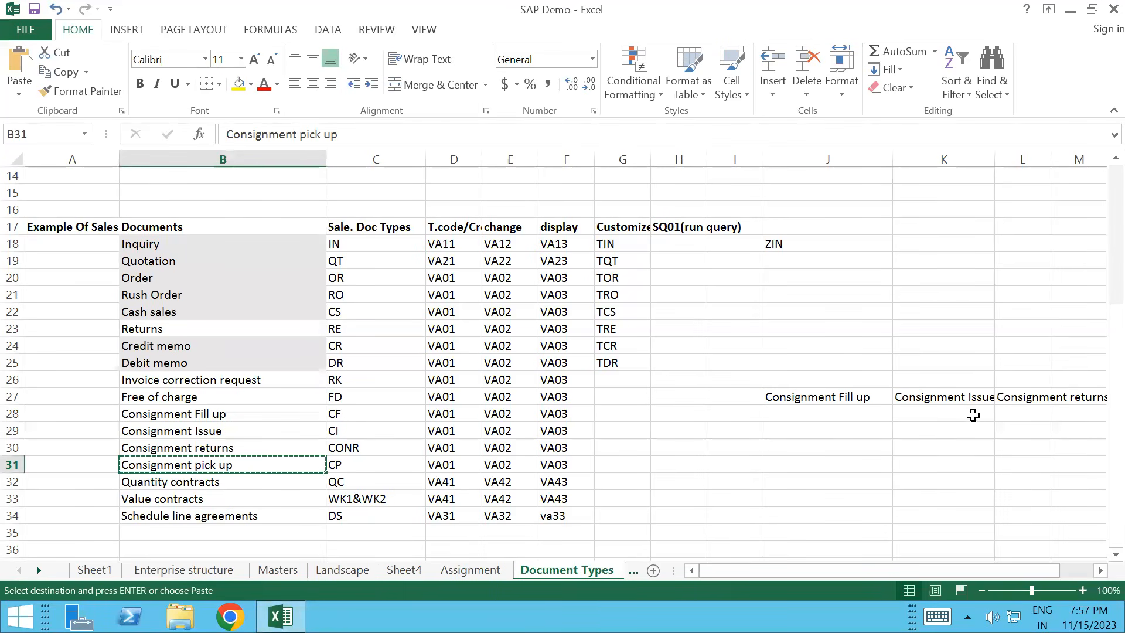
pyautogui.click(839, 394)
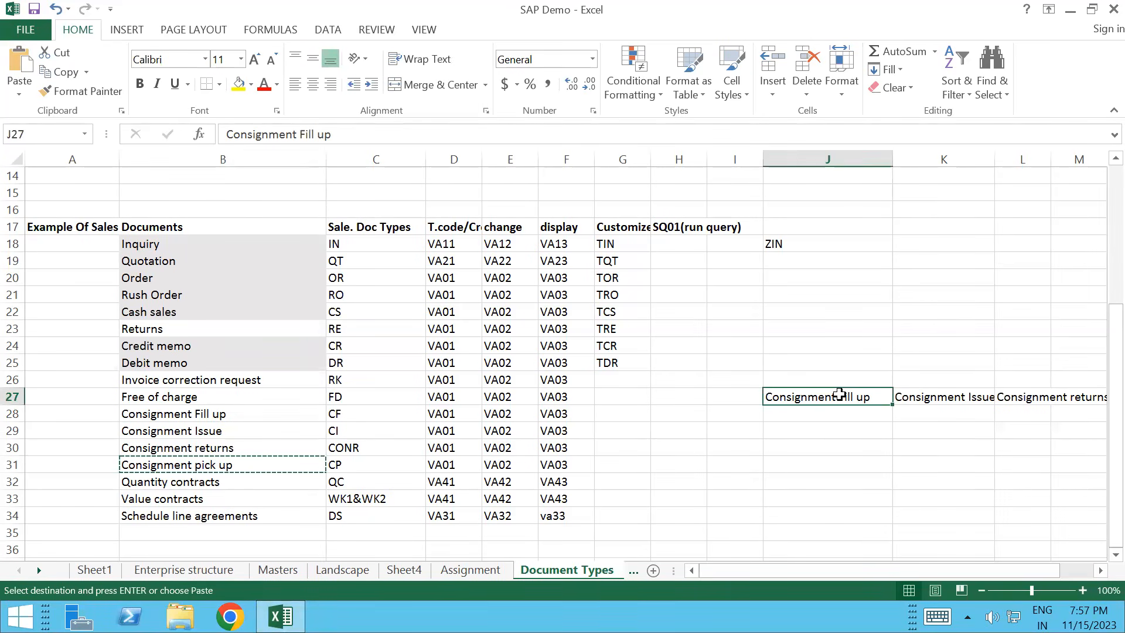
pyautogui.press('Right')
pyautogui.press('Right')
pyautogui.press('Right')
pyautogui.press('Right')
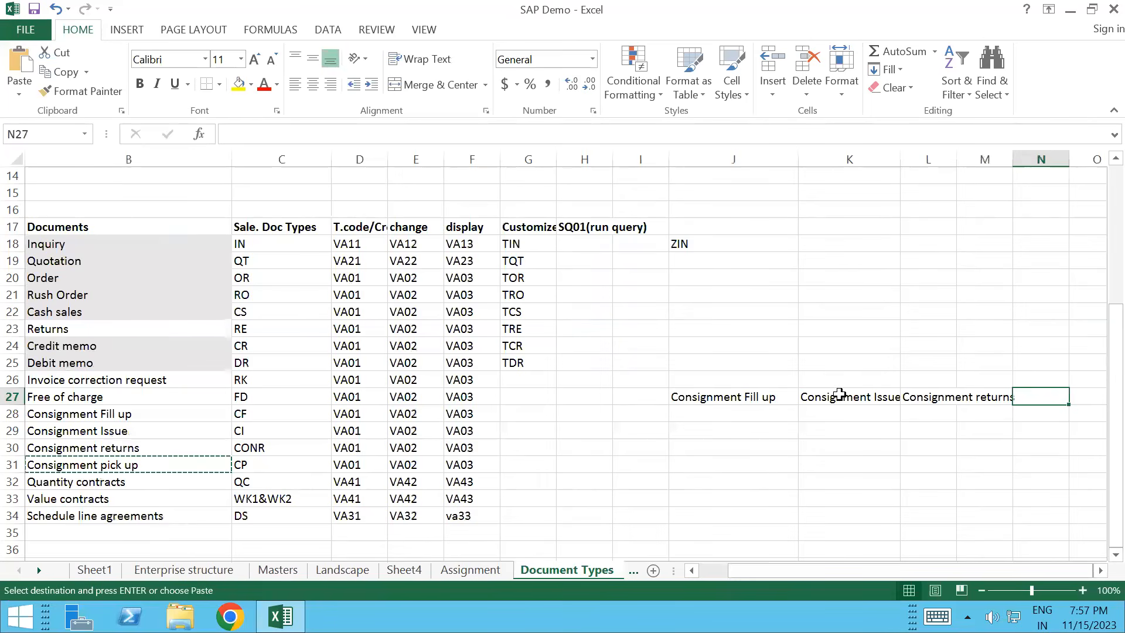
pyautogui.hotkey('ctrl', 'v')
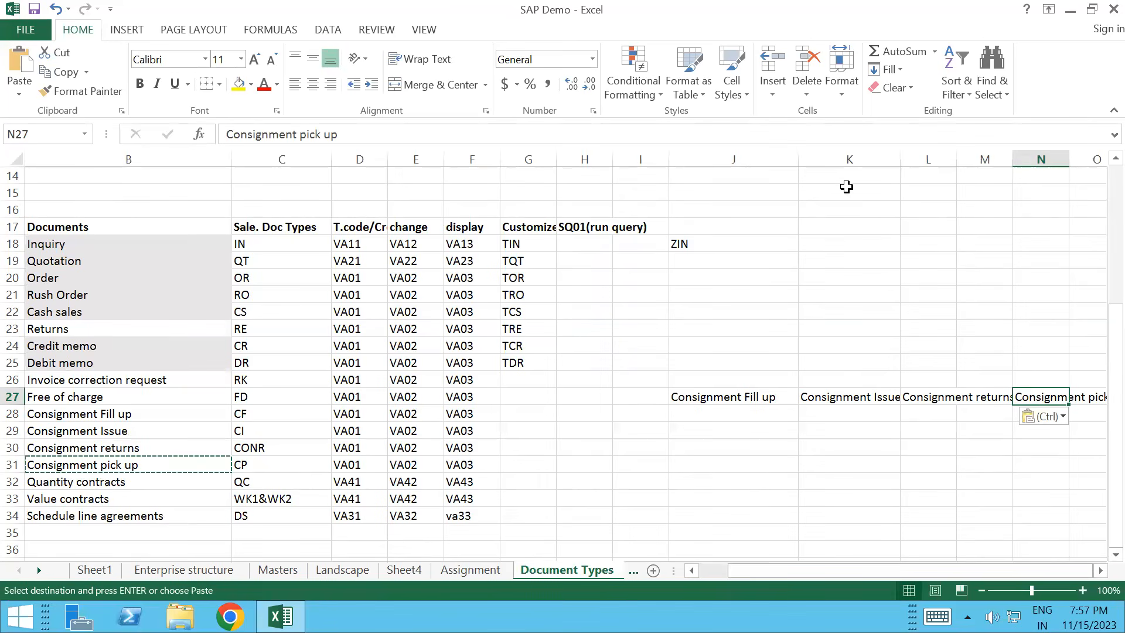
# Step: Place Consignment pick up in M27 and autofit columns K, L and M to their headings
pyautogui.doubleClick(901, 157)
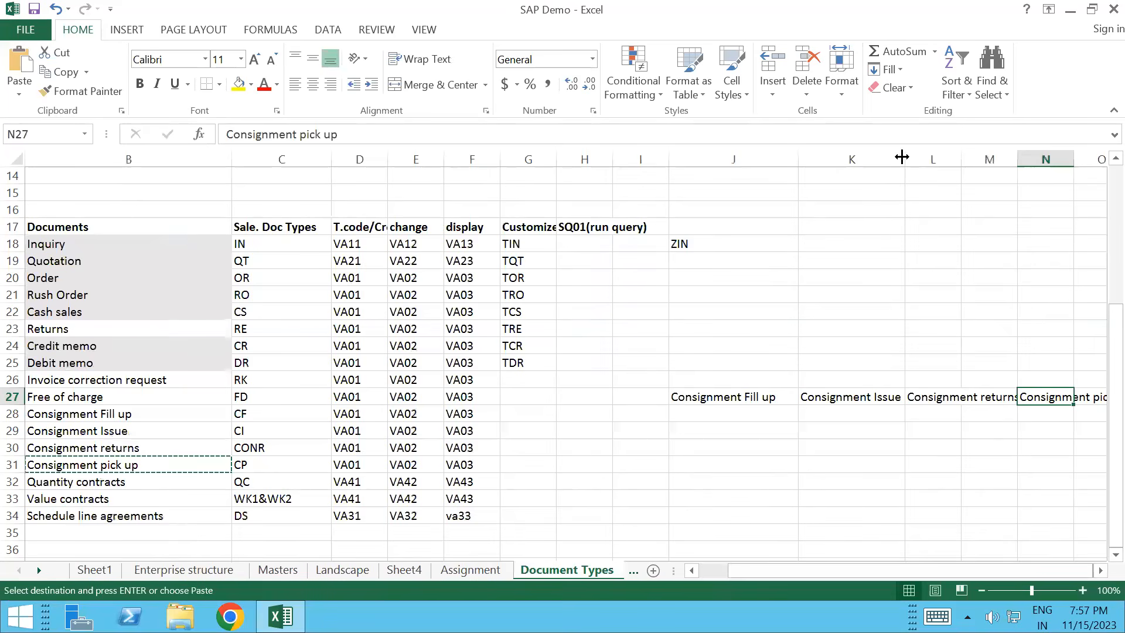
pyautogui.doubleClick(961, 157)
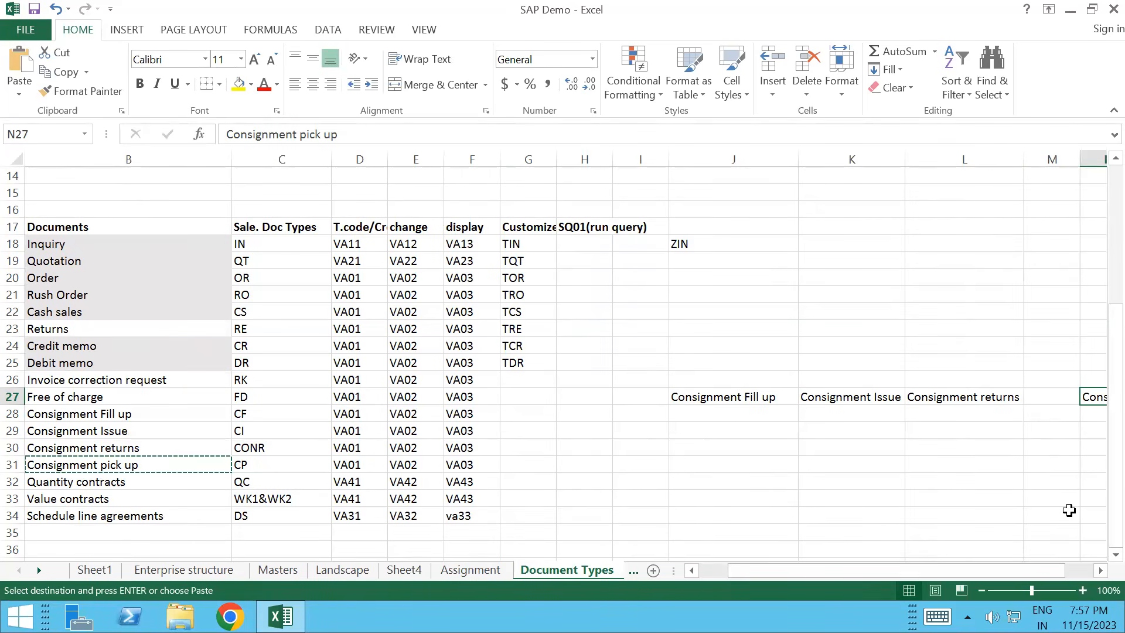
pyautogui.hscroll(4, 1069, 510)
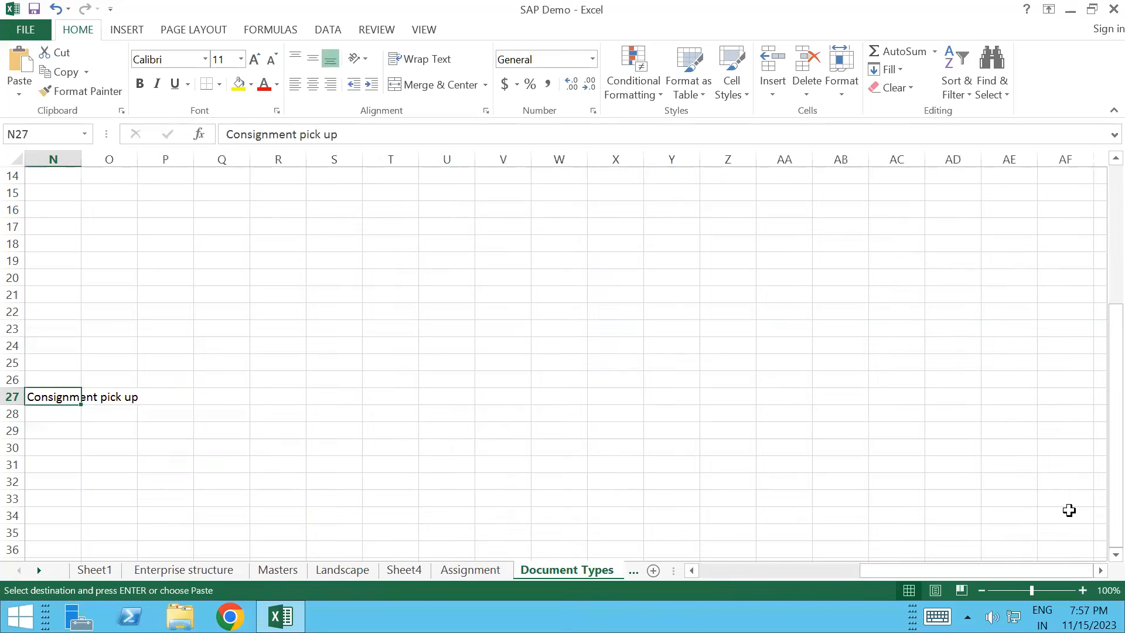
pyautogui.hscroll(-4, 1069, 510)
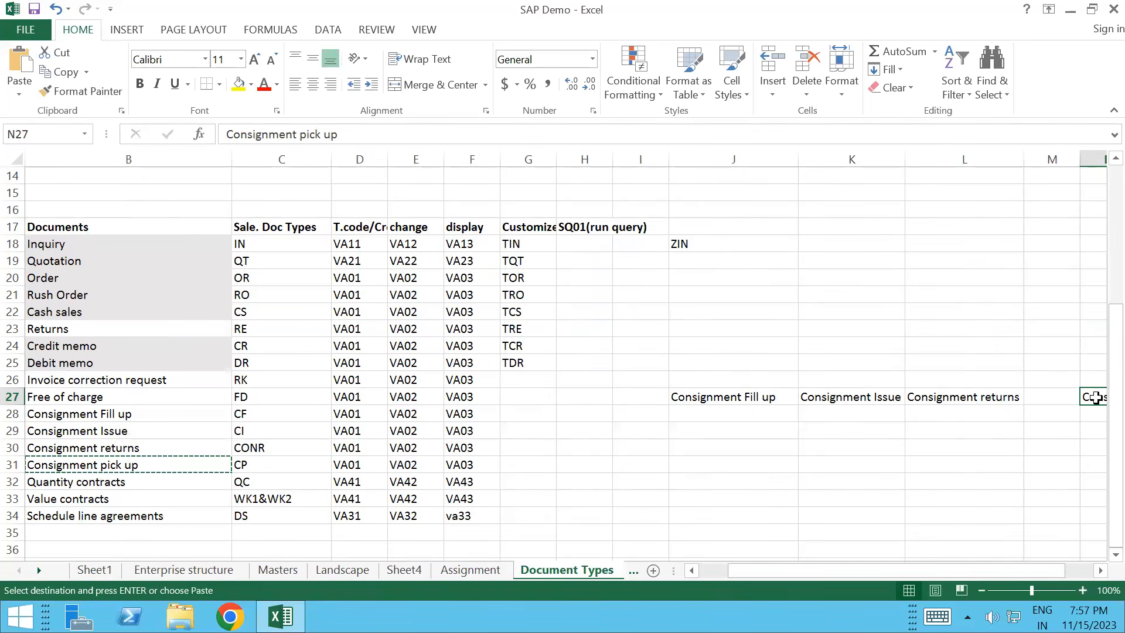
pyautogui.hscroll(2, 1094, 397)
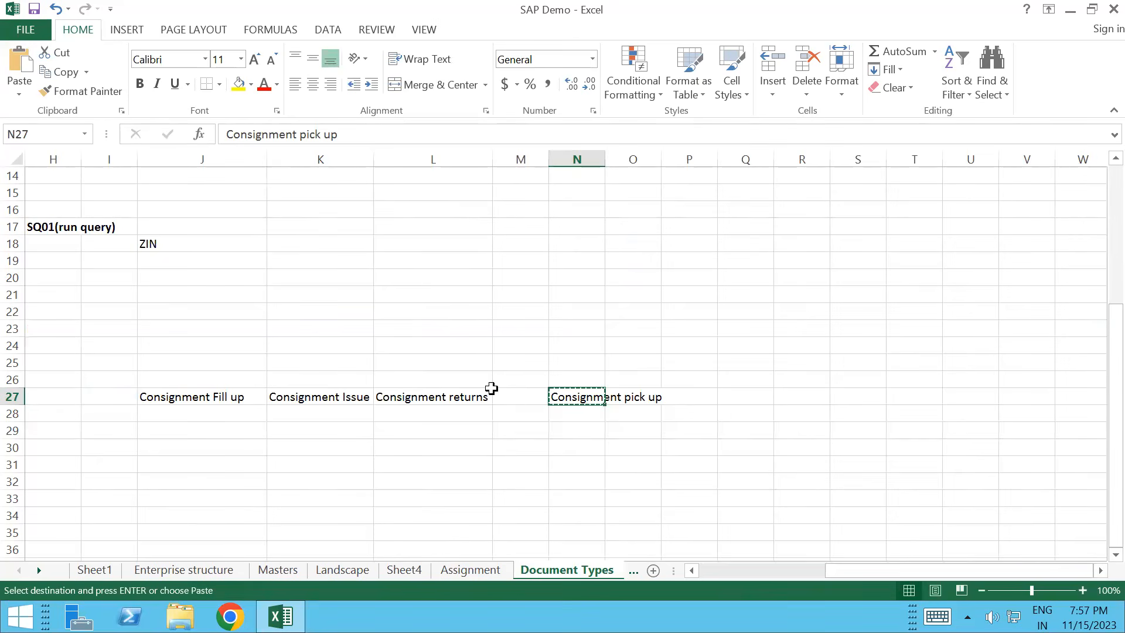
pyautogui.click(519, 400)
pyautogui.press('Return')
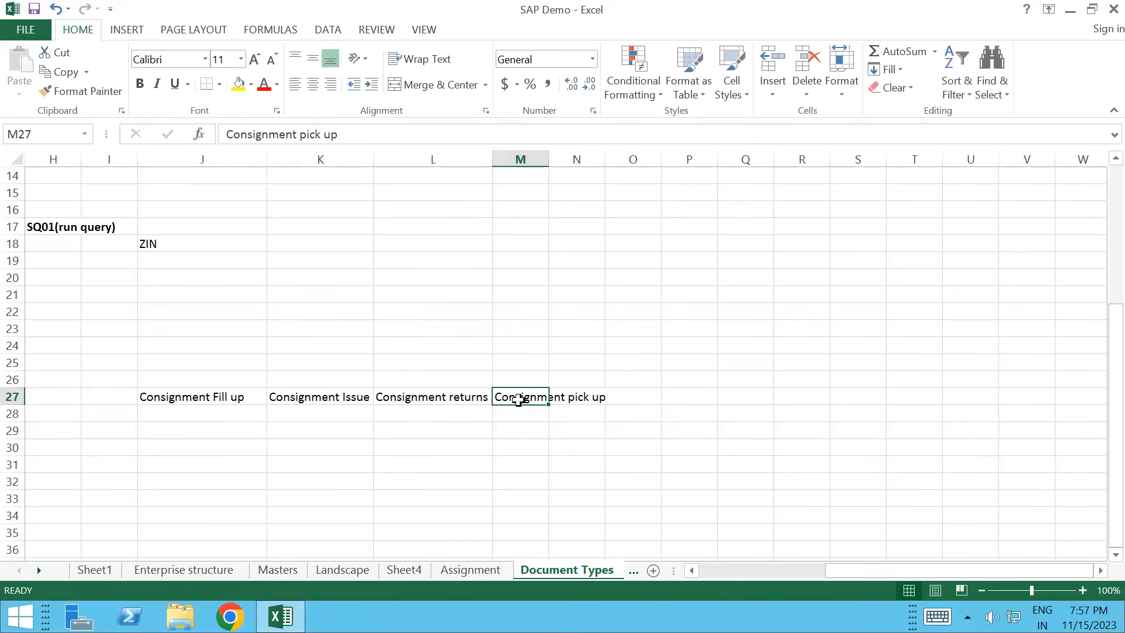
pyautogui.click(281, 447)
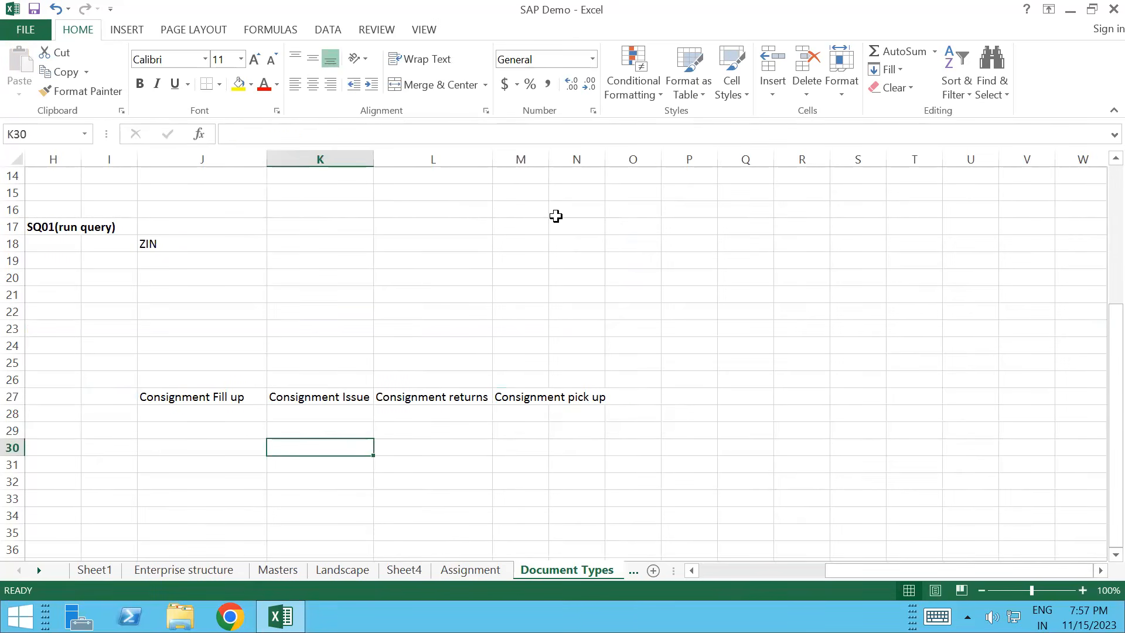
pyautogui.doubleClick(548, 159)
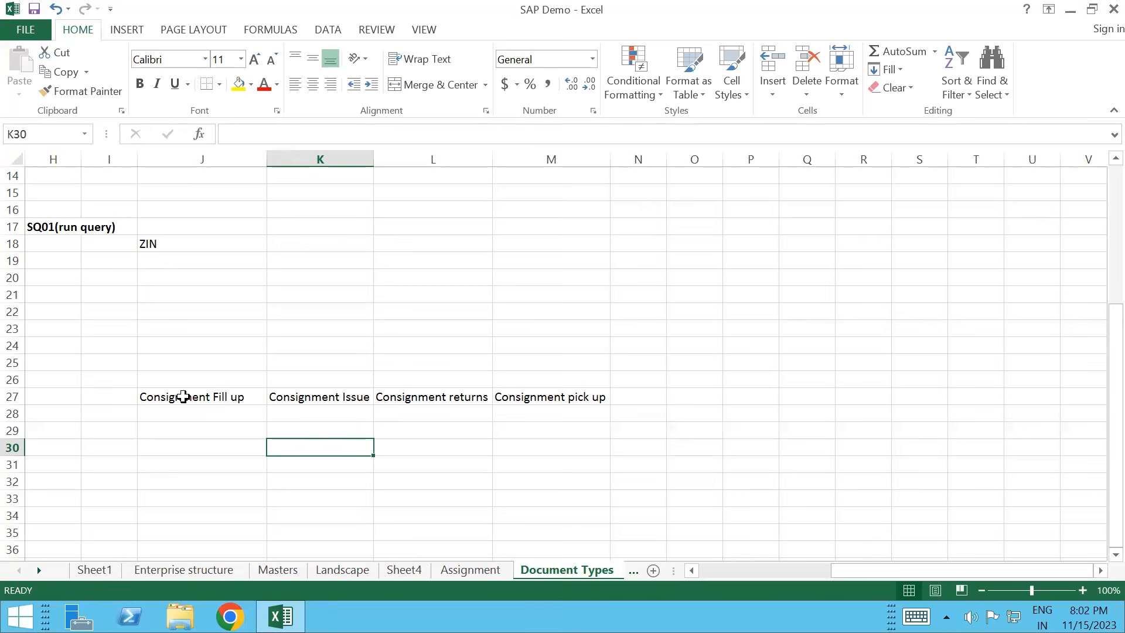
pyautogui.click(243, 399)
pyautogui.click(323, 400)
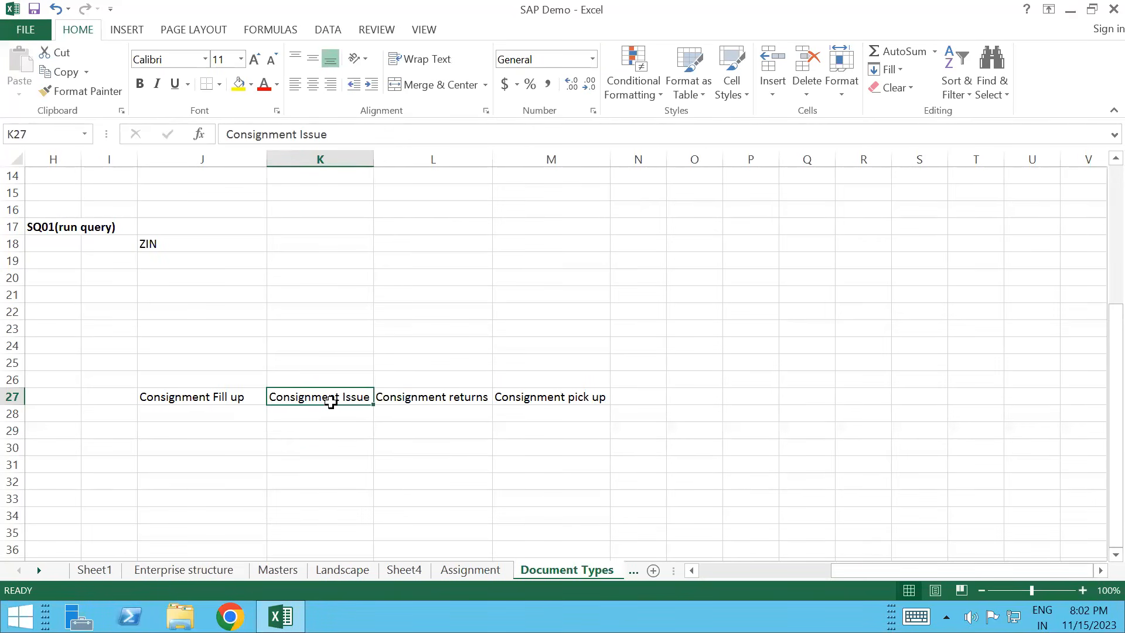
pyautogui.click(448, 413)
pyautogui.click(545, 398)
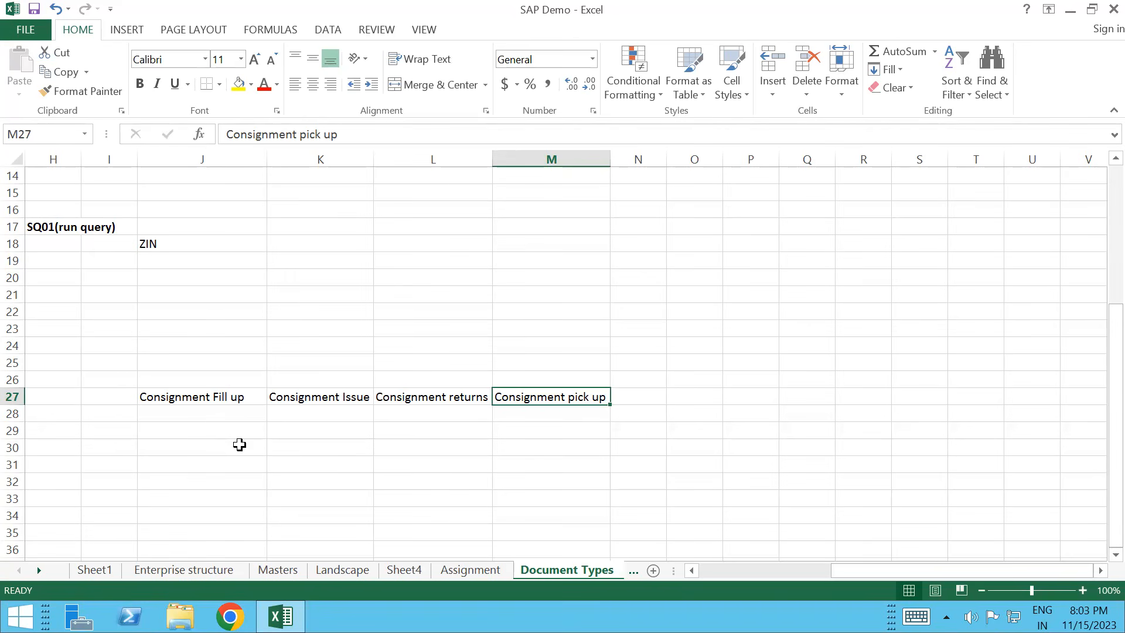
pyautogui.click(213, 396)
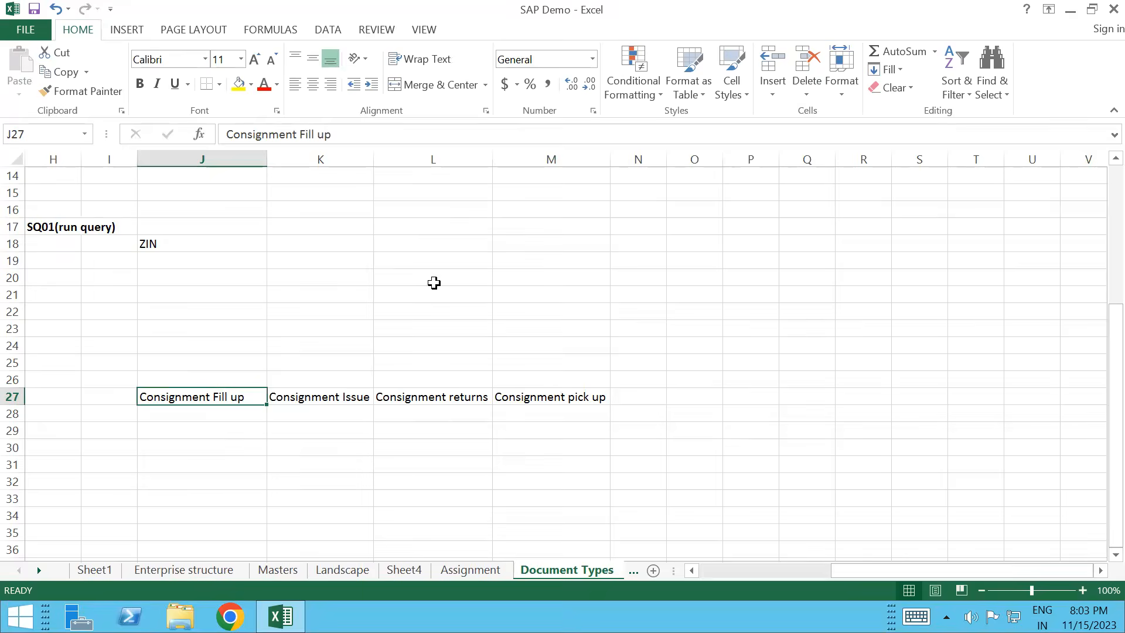
pyautogui.click(540, 287)
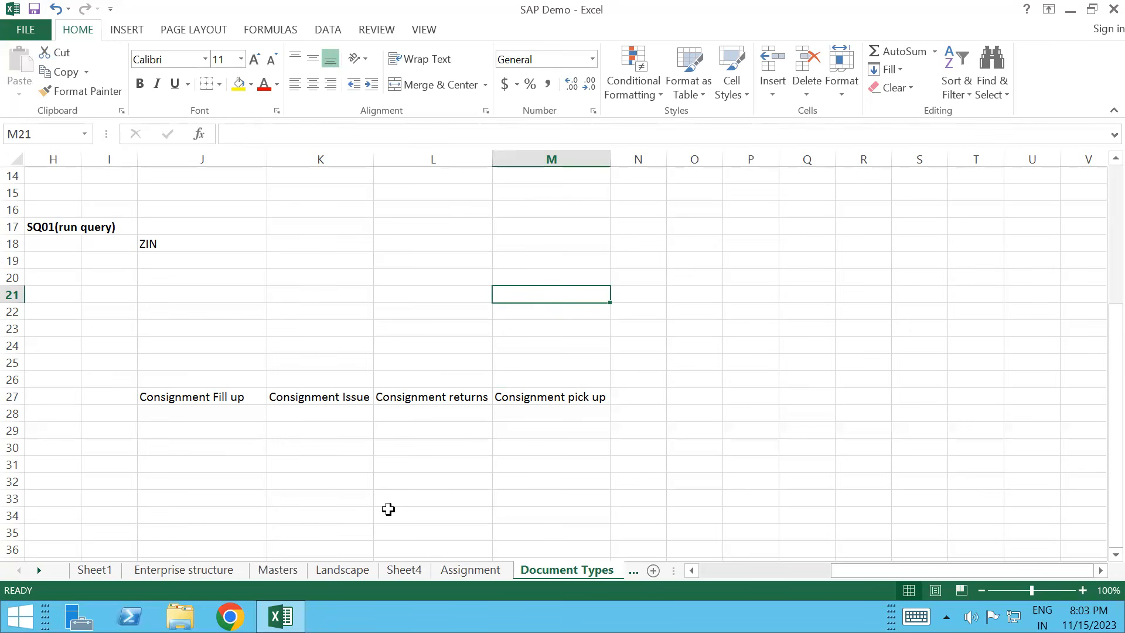
pyautogui.press('super+d')
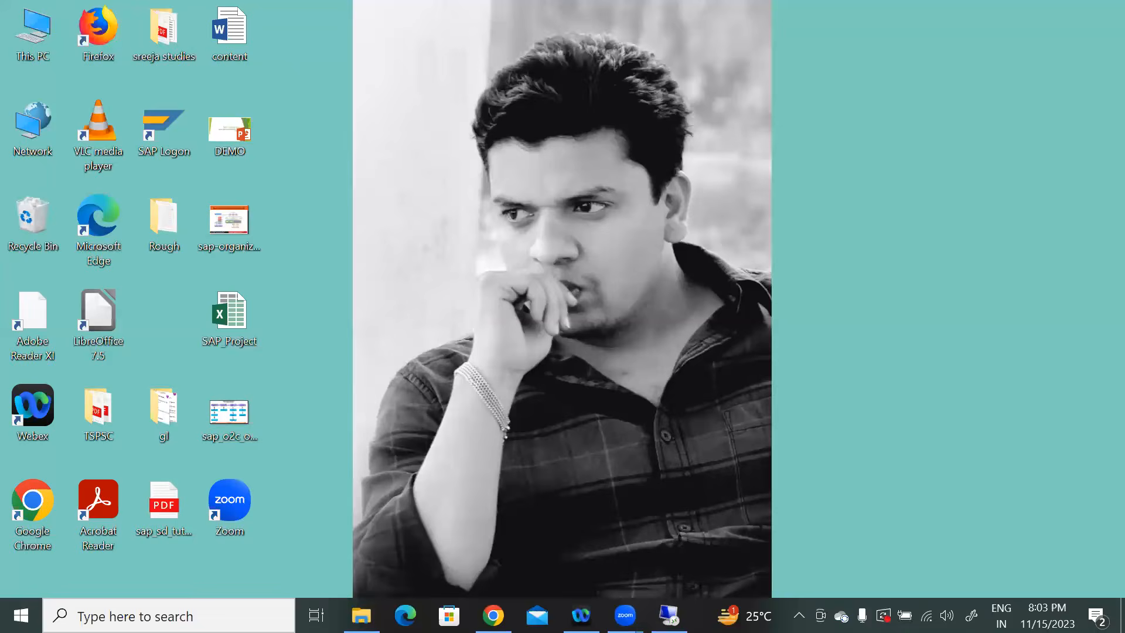
pyautogui.press('super+d')
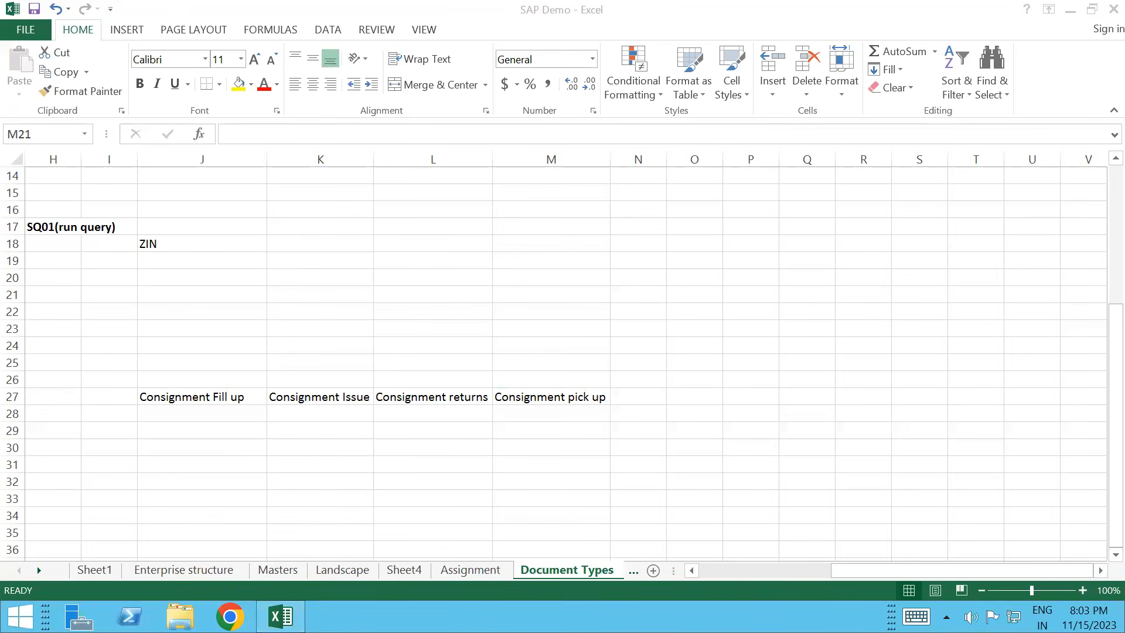
# Step: Launch SAP Logon from the desktop and open the ecc system's logon screen
pyautogui.press('super+d')
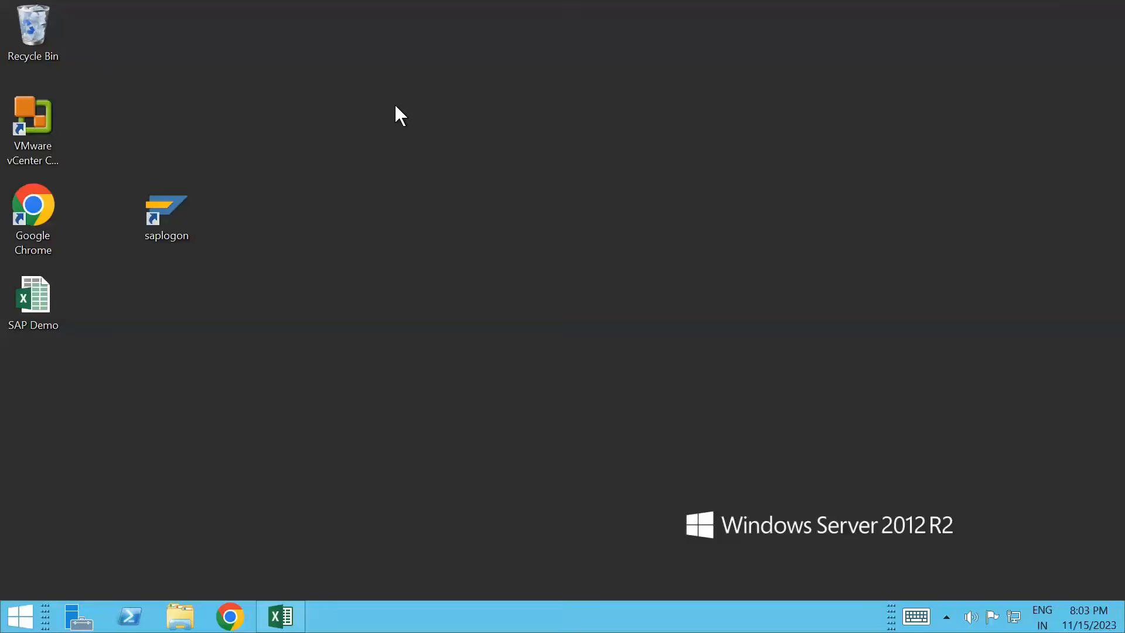
pyautogui.doubleClick(187, 204)
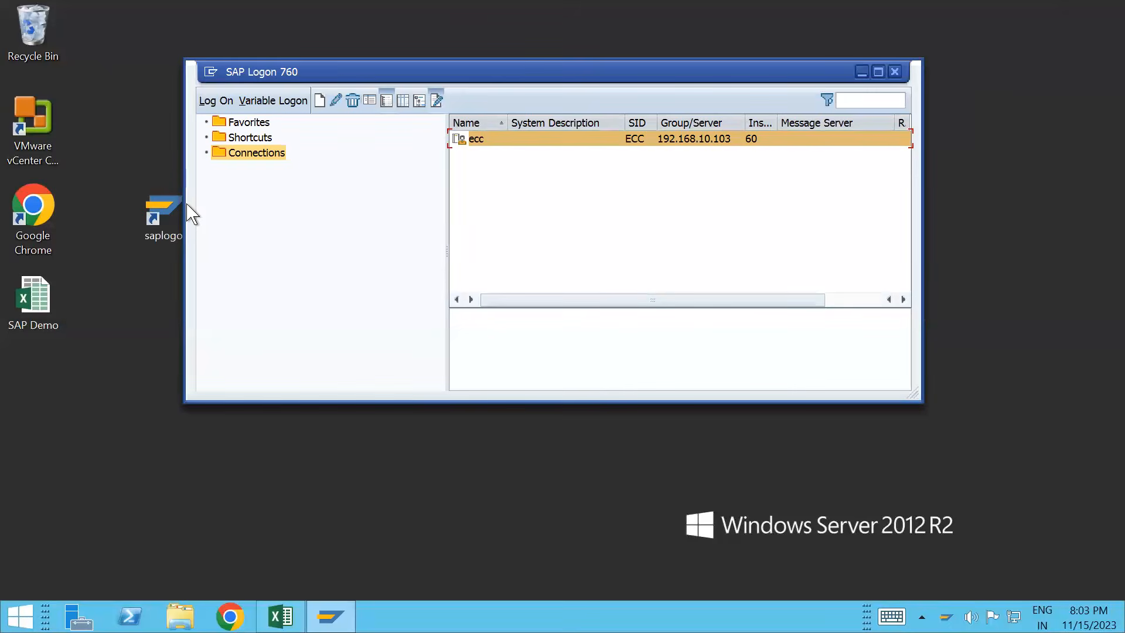
pyautogui.doubleClick(479, 138)
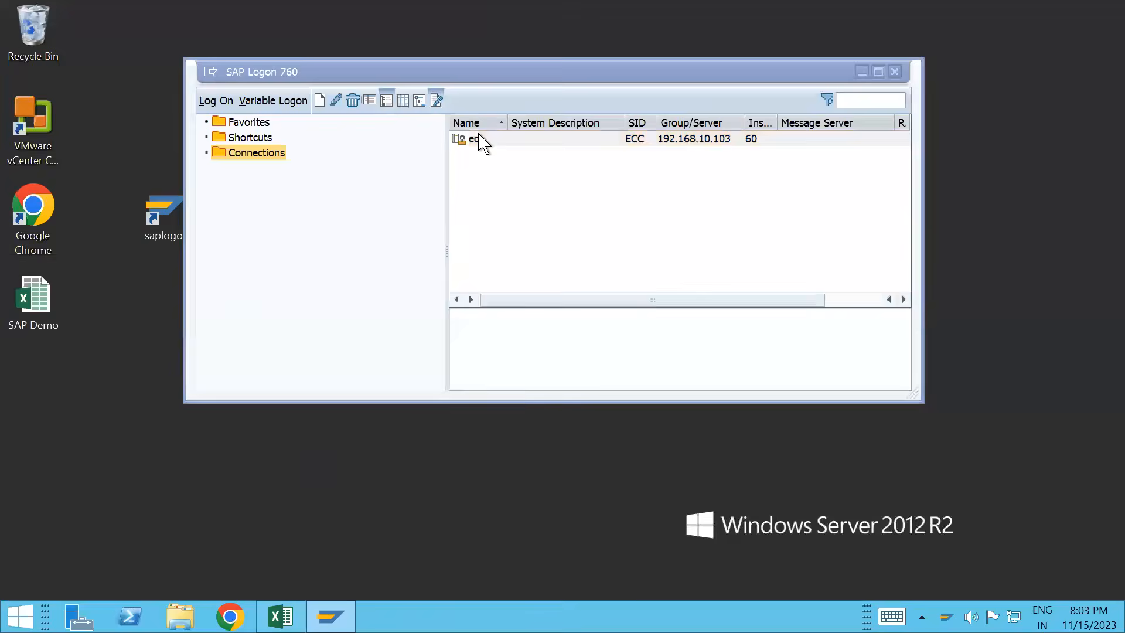
# Step: Log on to client 800 with the saved user name and password, then return to the Excel workbook
pyautogui.press('Down')
pyautogui.press('Tab')
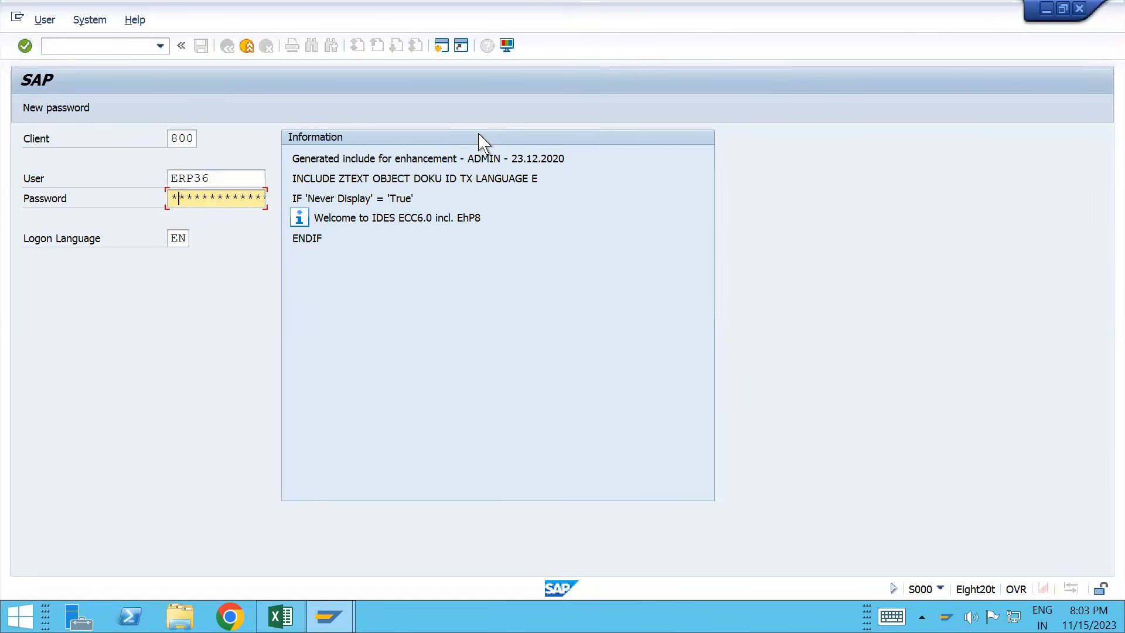
pyautogui.write('***')
pyautogui.press('Return')
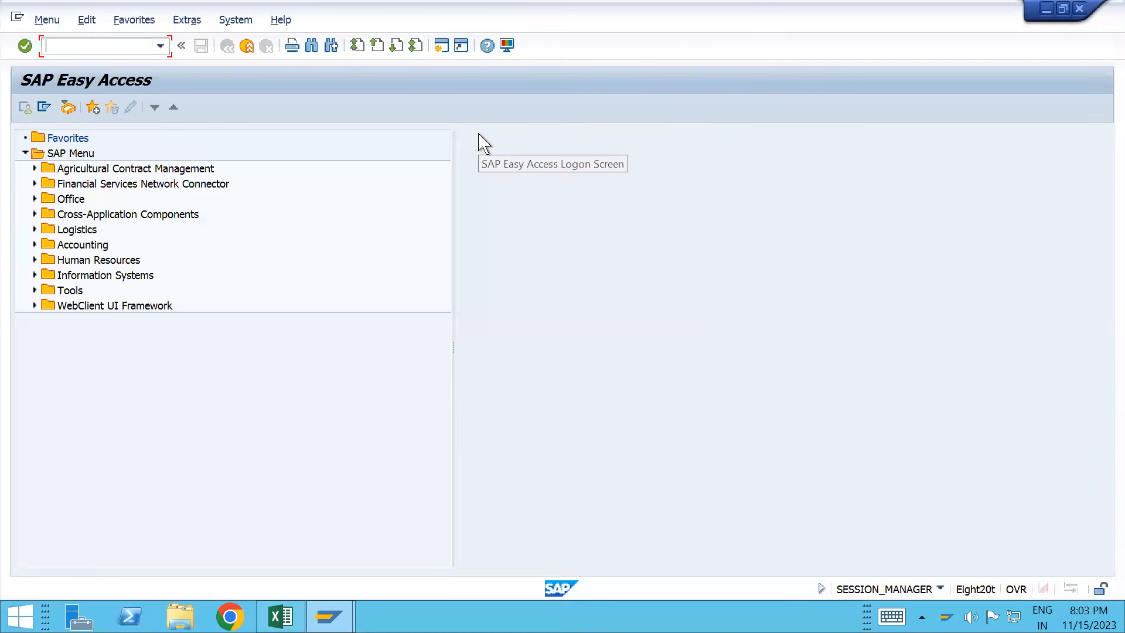
pyautogui.write('/n')
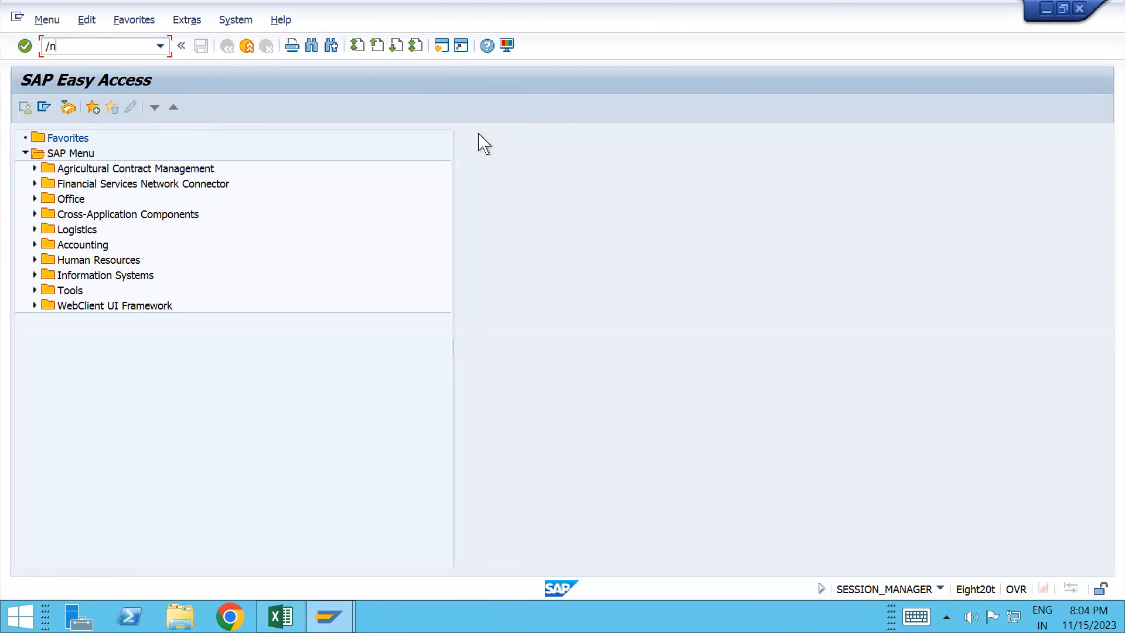
pyautogui.hotkey('alt', 'Tab')
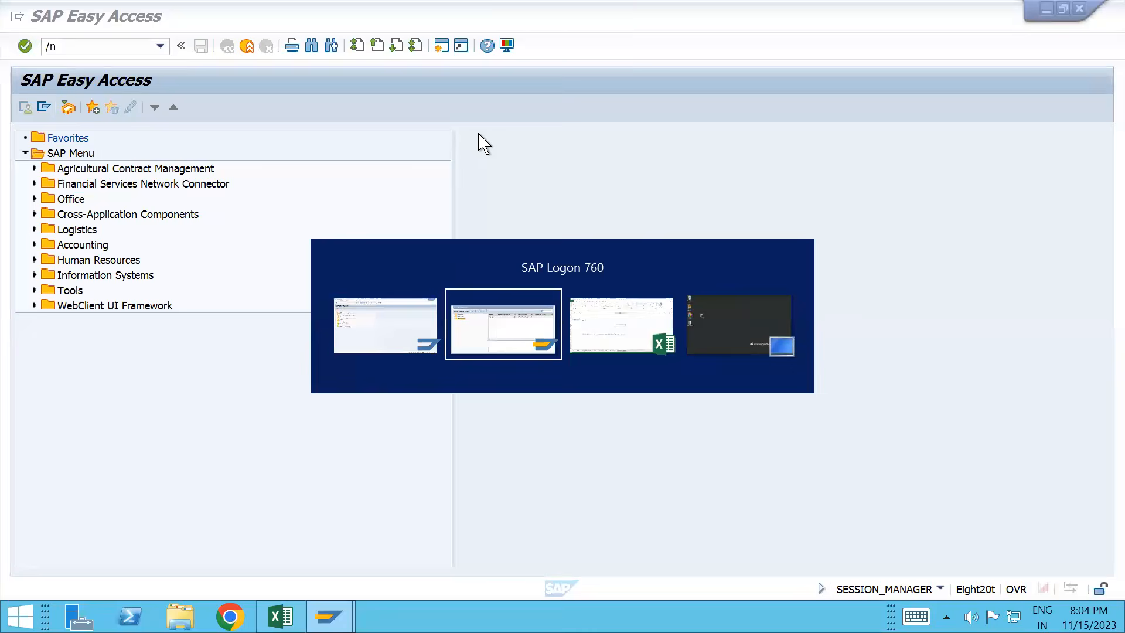
pyautogui.hotkey('alt', 'Tab')
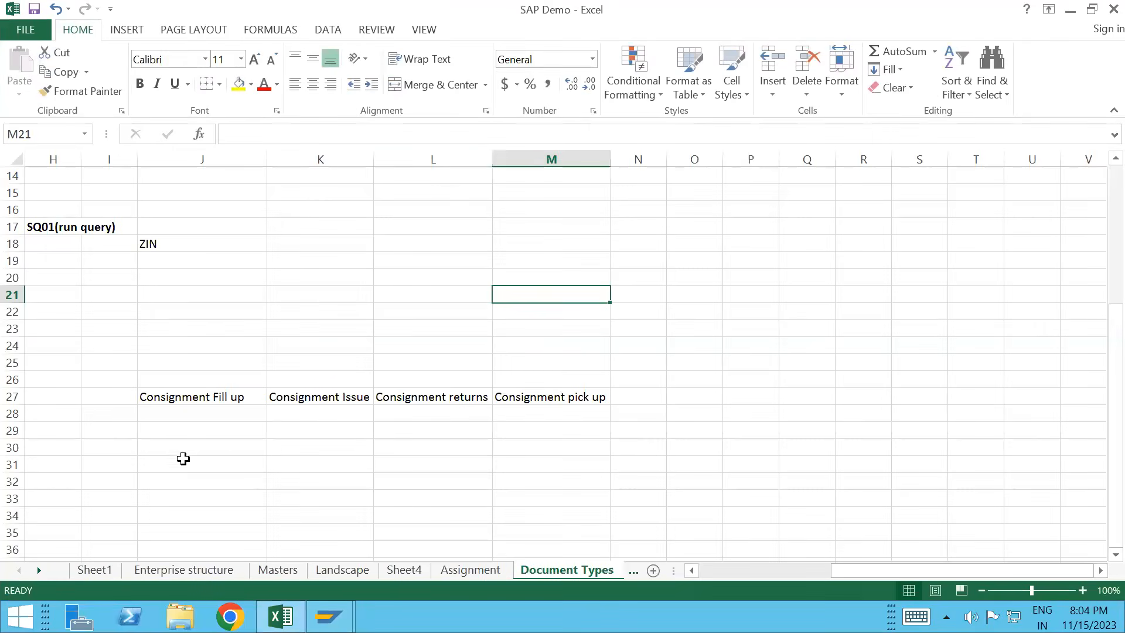
# Step: Enter Doc.Type-CF, Item Category-KAN and Schedule line Cat-E1 in cells J28–J30
pyautogui.click(182, 411)
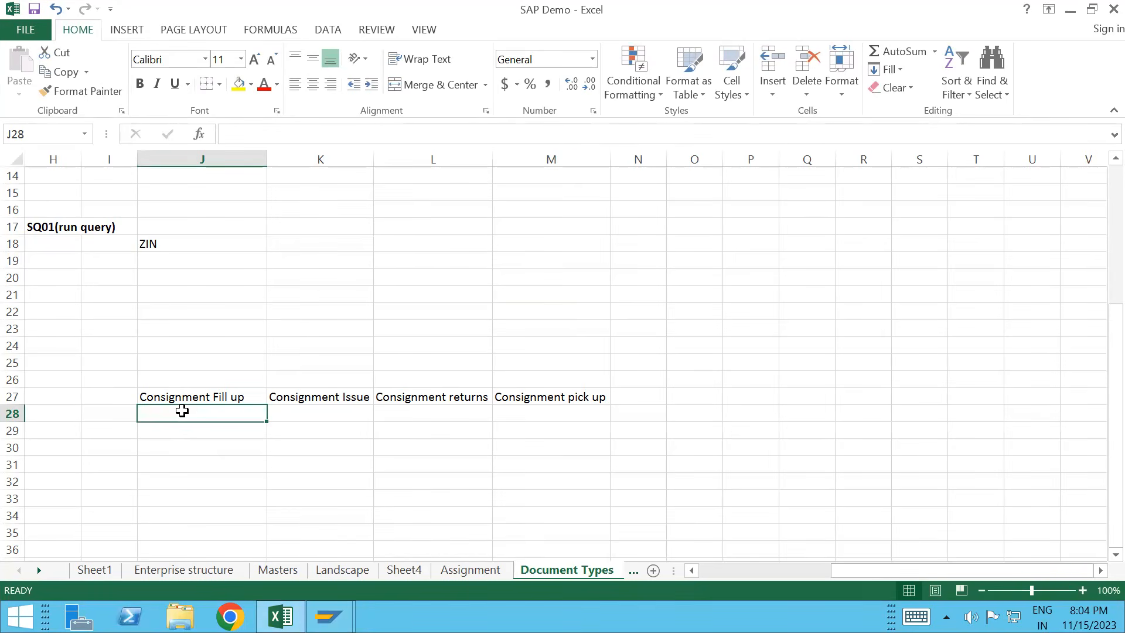
pyautogui.write('Doc.')
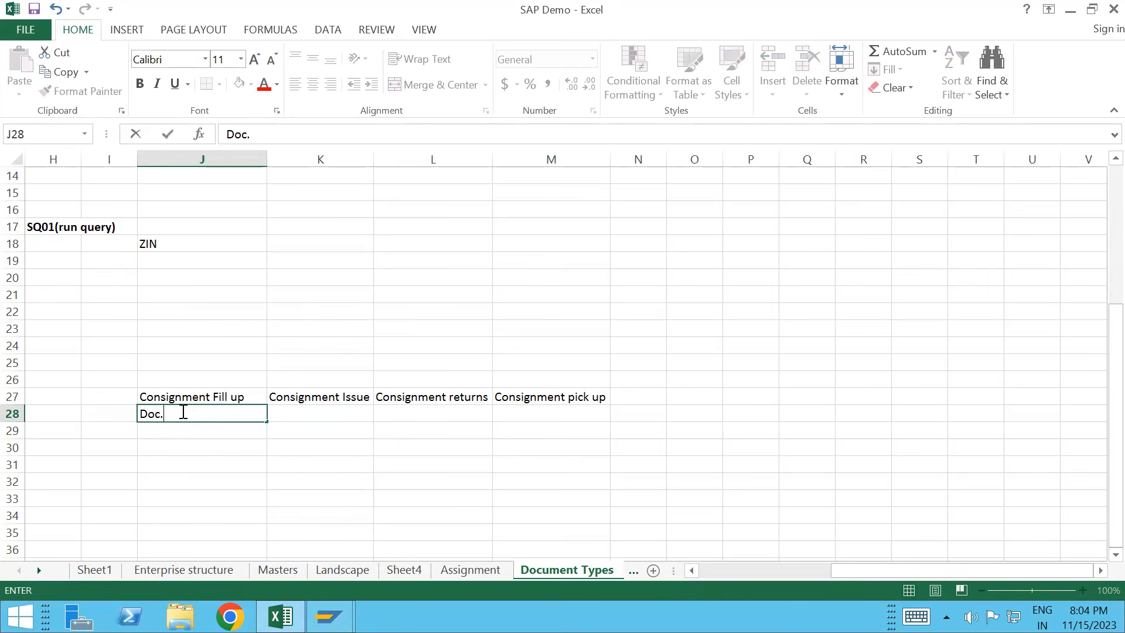
pyautogui.write('Type-CF')
pyautogui.press('Return')
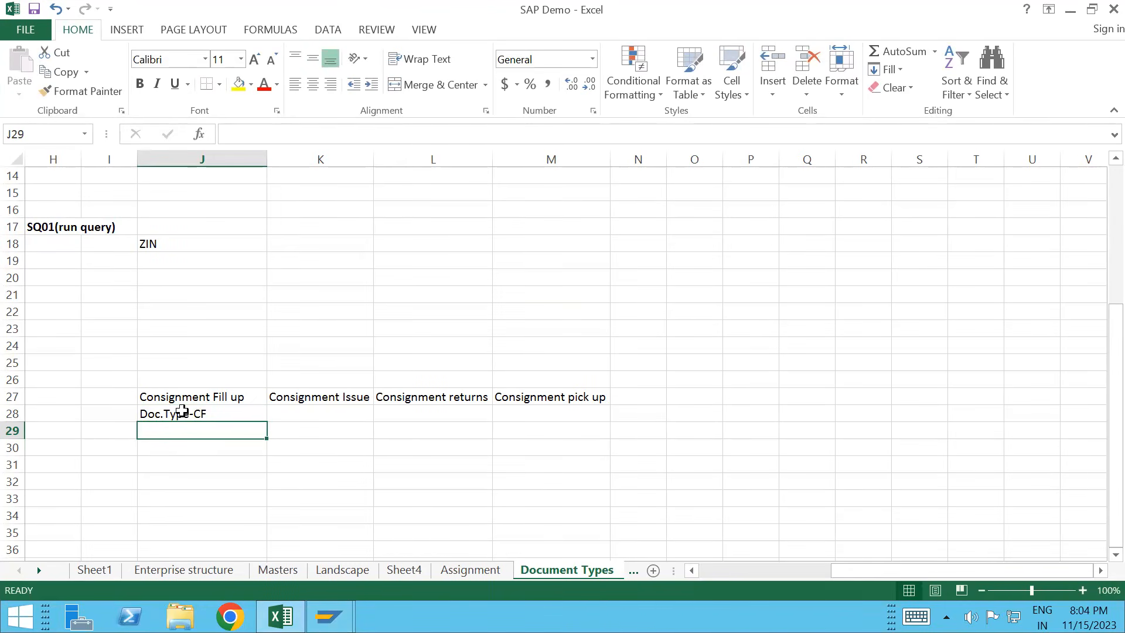
pyautogui.write('Item')
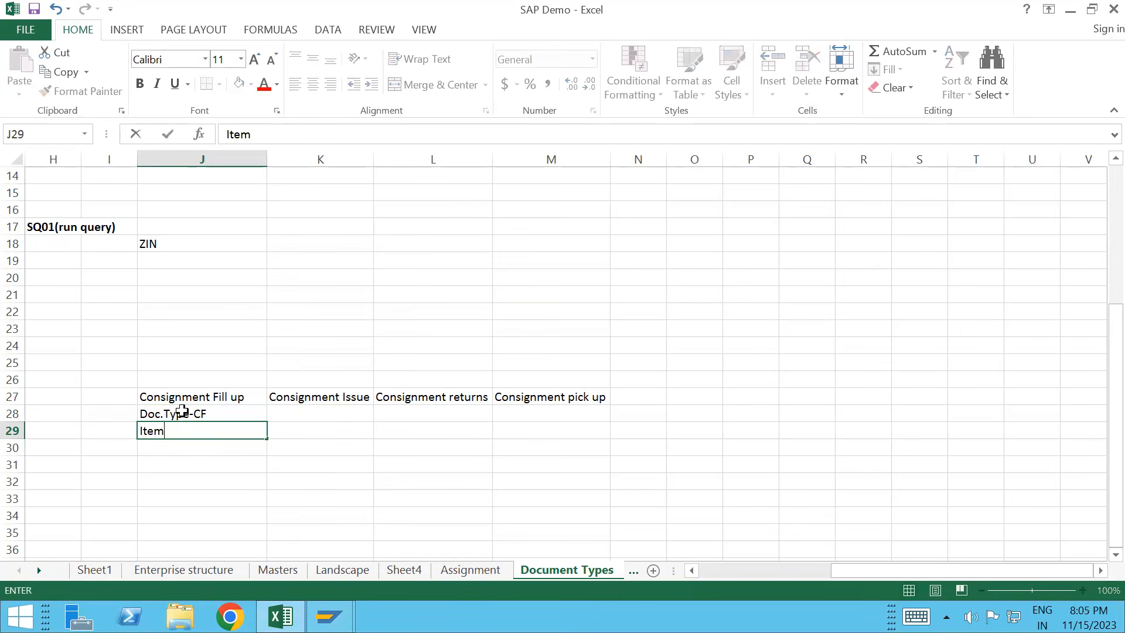
pyautogui.write(' Category-')
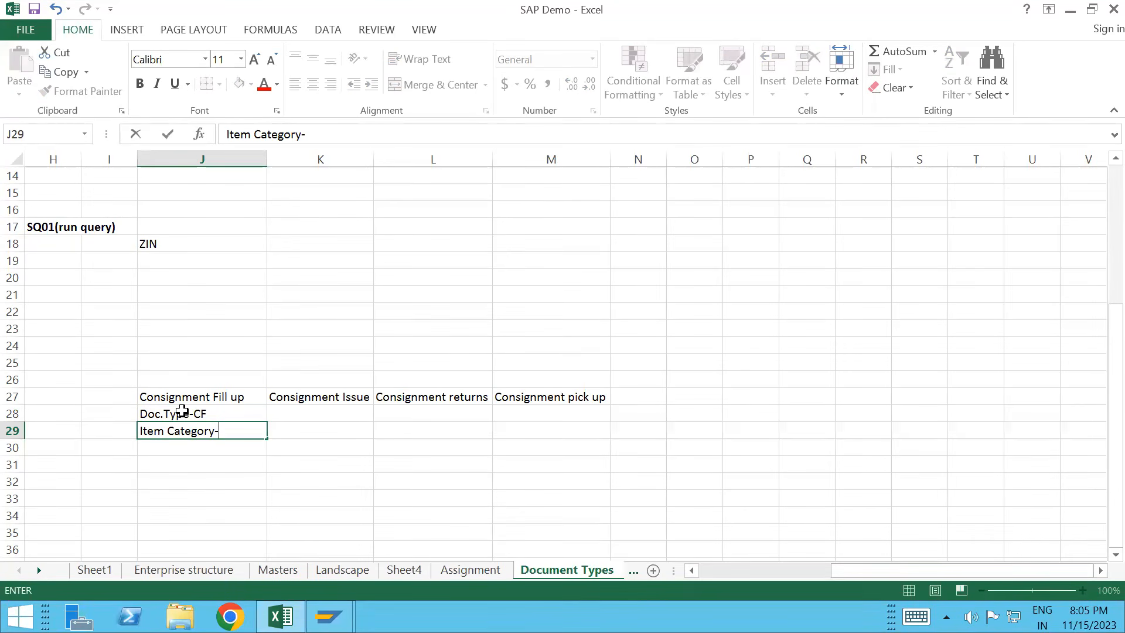
pyautogui.write('KAN')
pyautogui.press('Return')
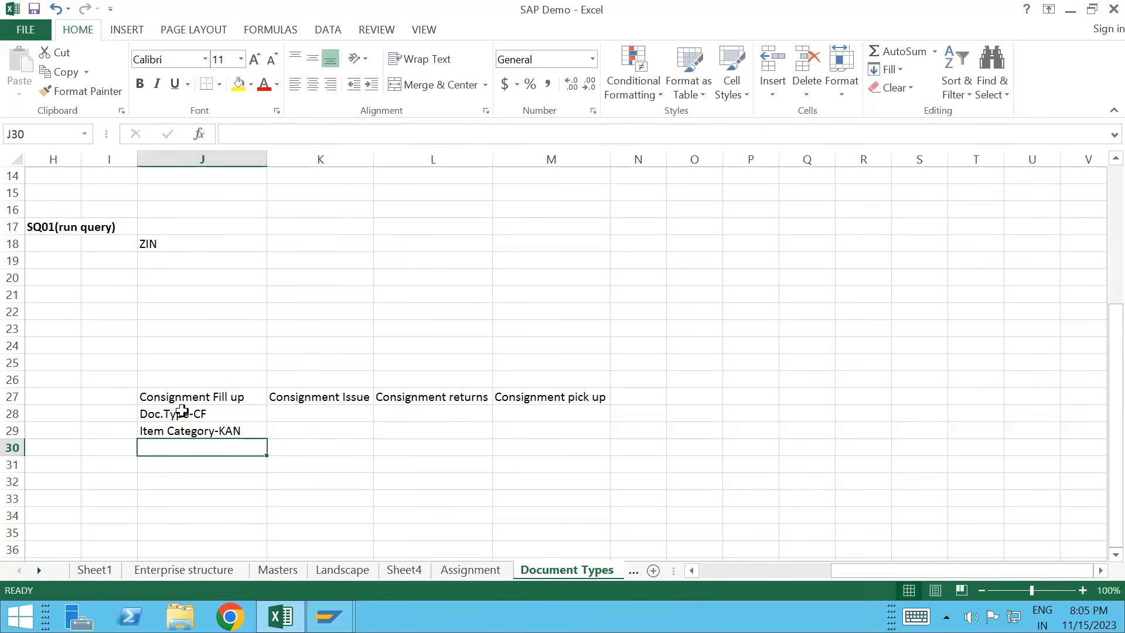
pyautogui.write('Sched')
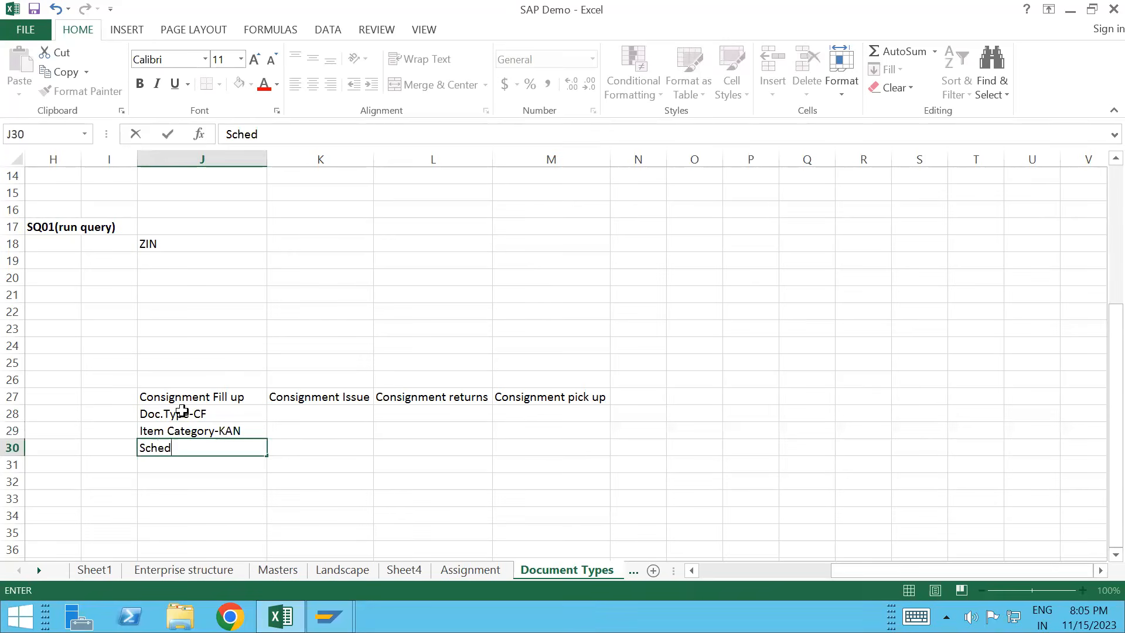
pyautogui.write('ule line Ca')
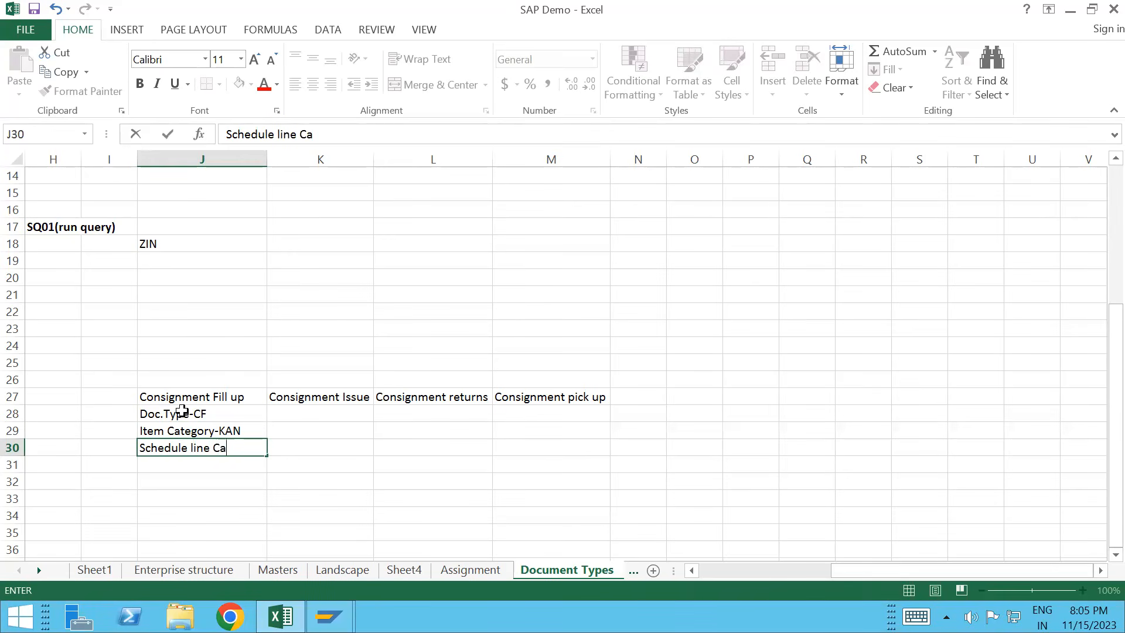
pyautogui.write('t-E1')
pyautogui.press('Return')
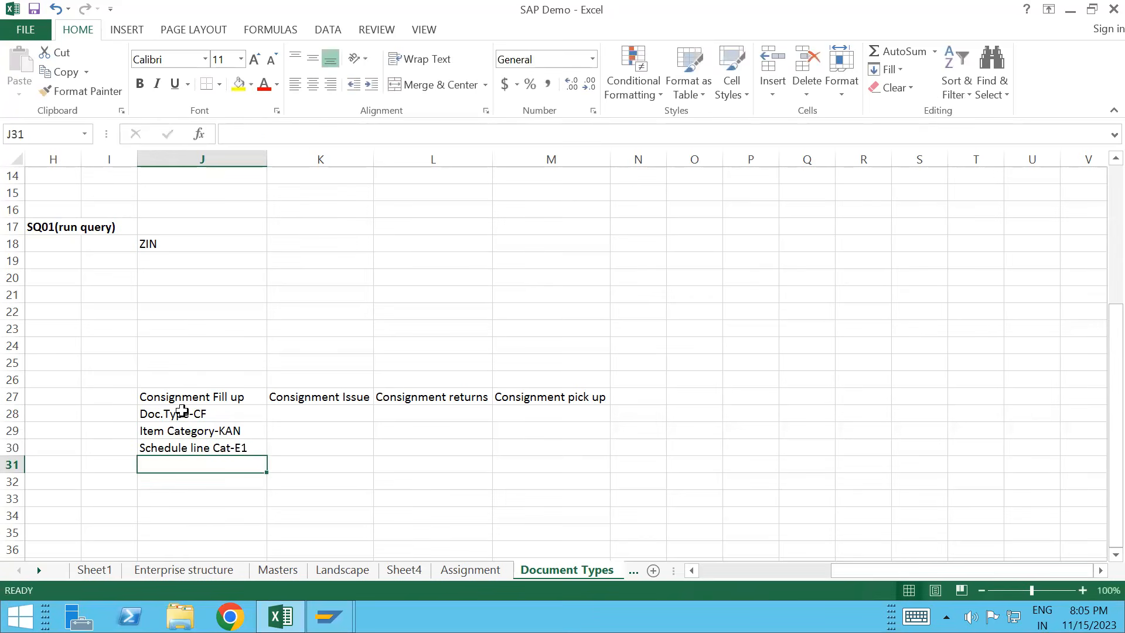
# Step: Enter Movement type-631 in J31, then review the J28–J31 notes
pyautogui.write('Mov')
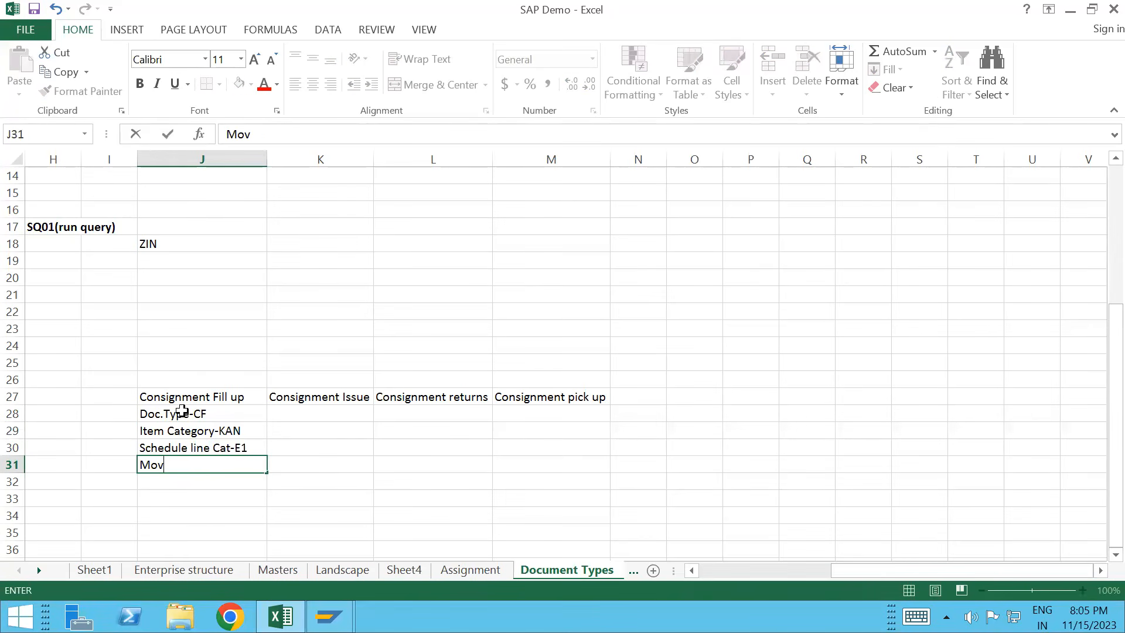
pyautogui.write('e')
pyautogui.write('mnet')
pyautogui.press('BackSpace')
pyautogui.press('BackSpace')
pyautogui.press('BackSpace')
pyautogui.press('BackSpace')
pyautogui.write('eny')
pyautogui.press('BackSpace')
pyautogui.write('t type-')
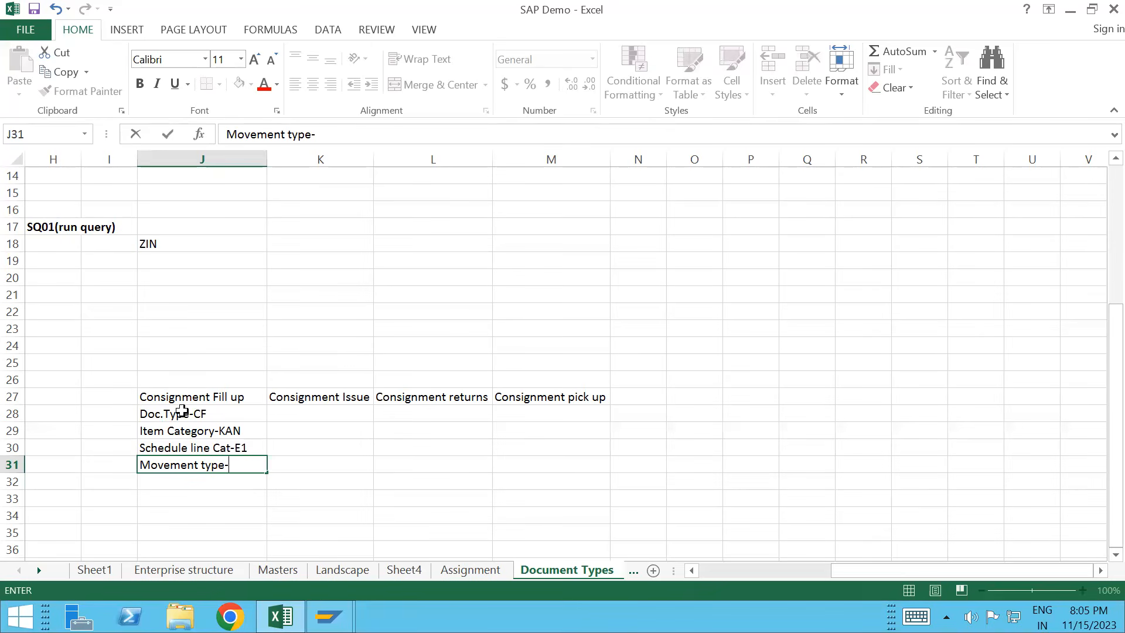
pyautogui.write('631')
pyautogui.click(250, 501)
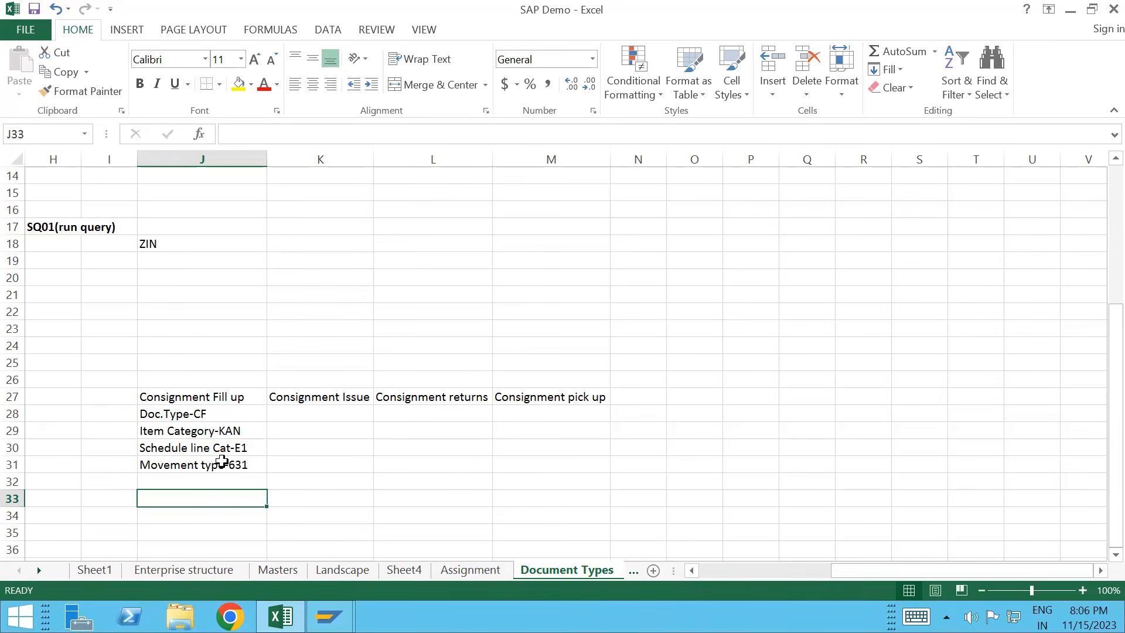
pyautogui.click(205, 416)
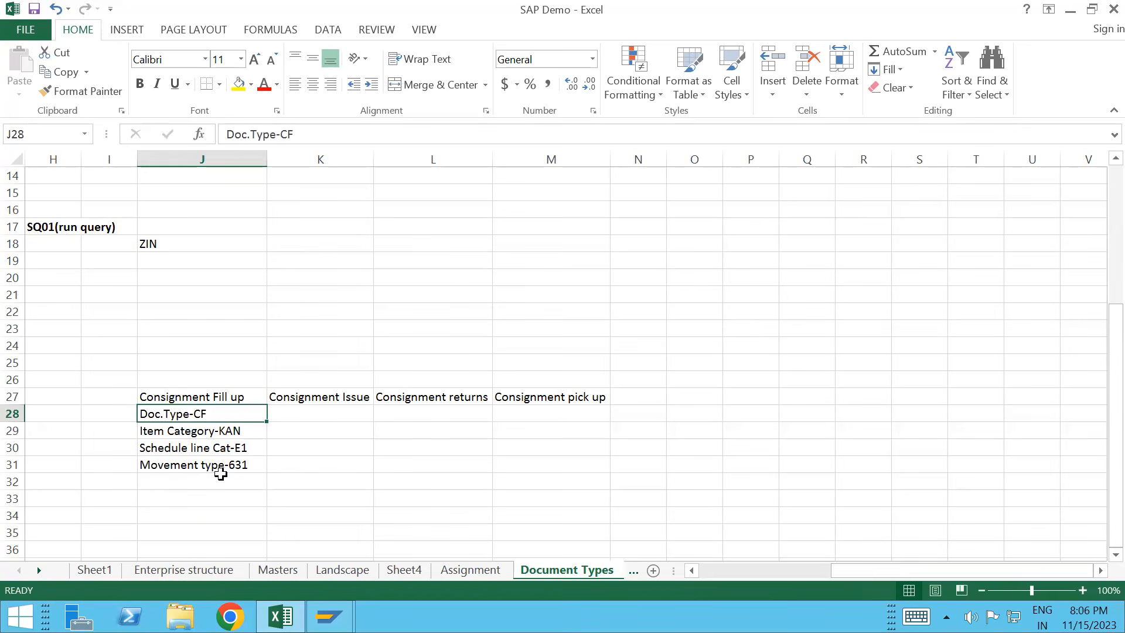
pyautogui.click(226, 432)
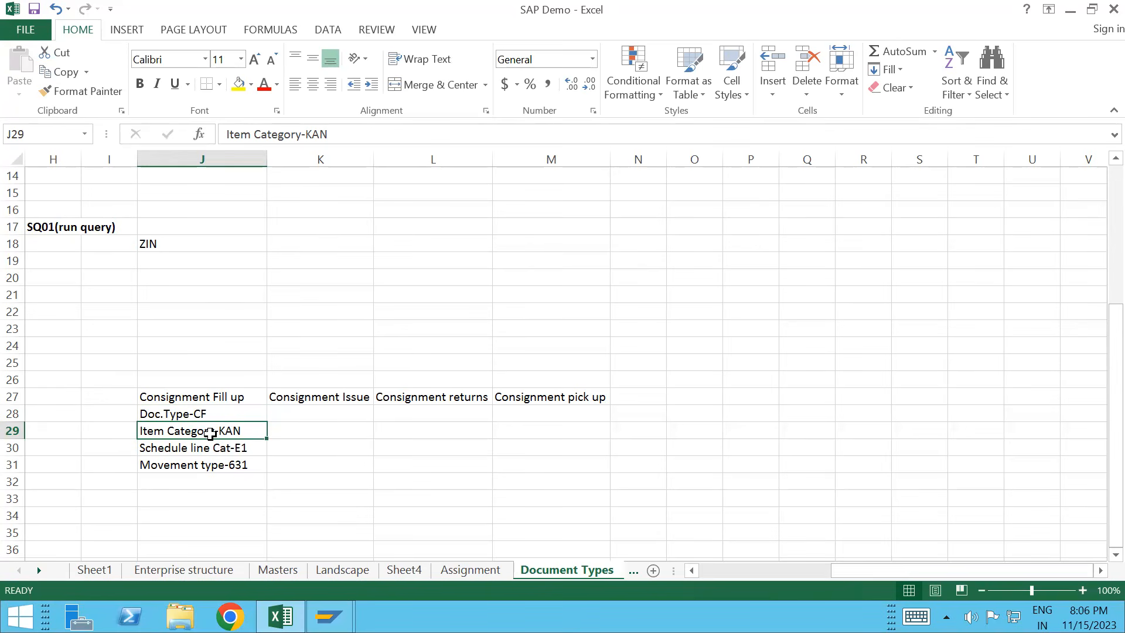
pyautogui.click(208, 466)
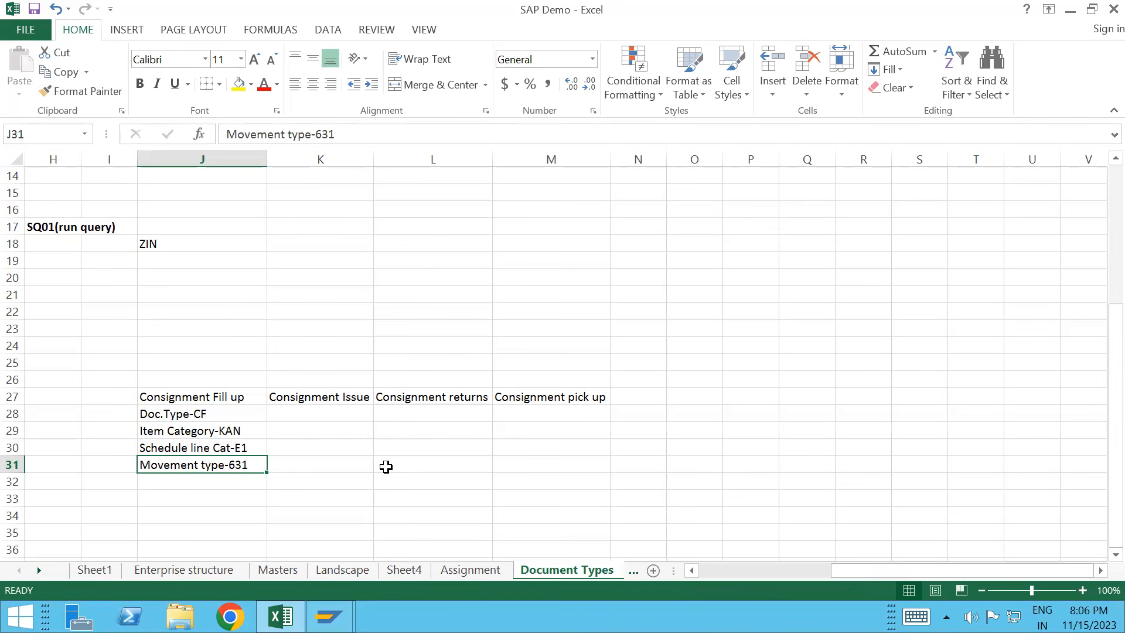
# Step: Start the MB1C other goods receipt transaction from SAP Easy Access
pyautogui.moveTo(328, 617)
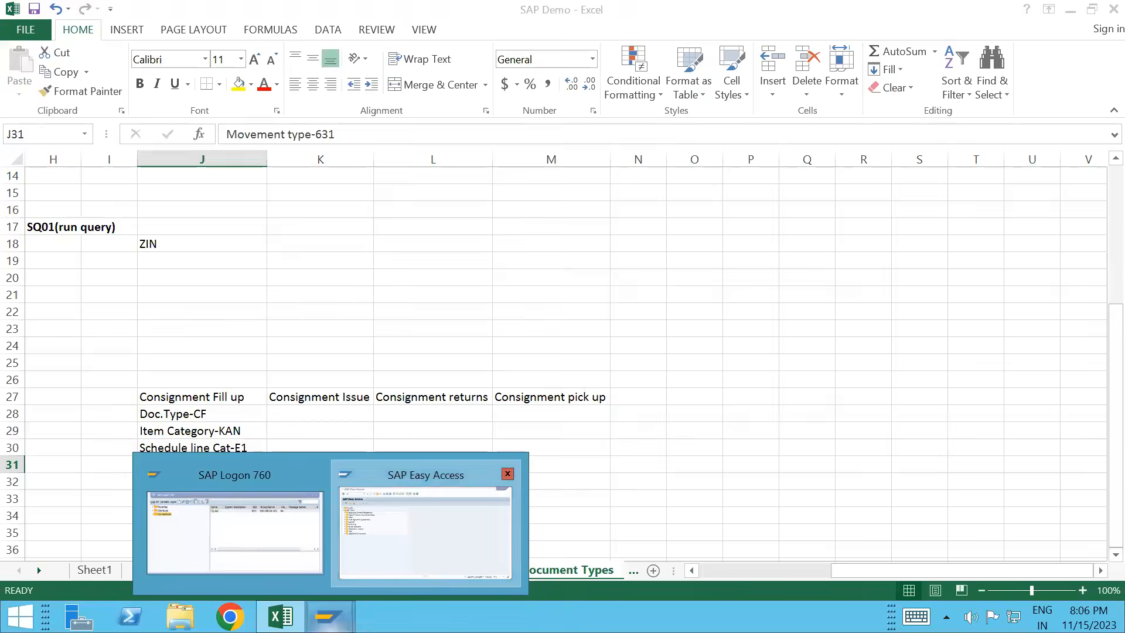
pyautogui.click(426, 522)
pyautogui.click(101, 43)
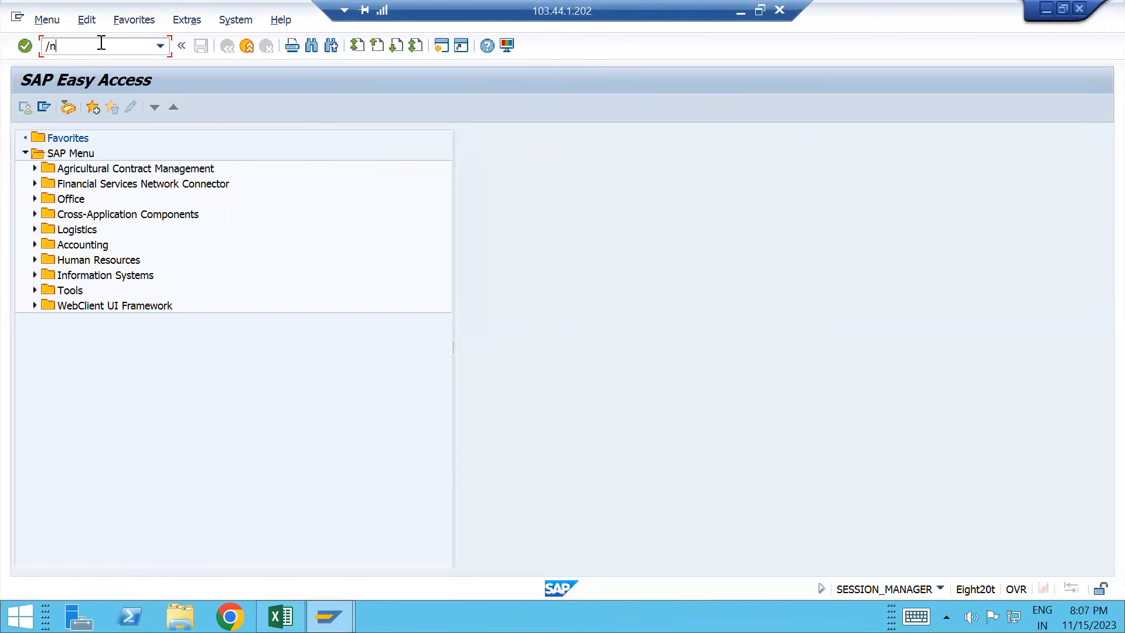
pyautogui.write('/nm')
pyautogui.press('BackSpace')
pyautogui.press('BackSpace')
pyautogui.press('BackSpace')
pyautogui.write('m')
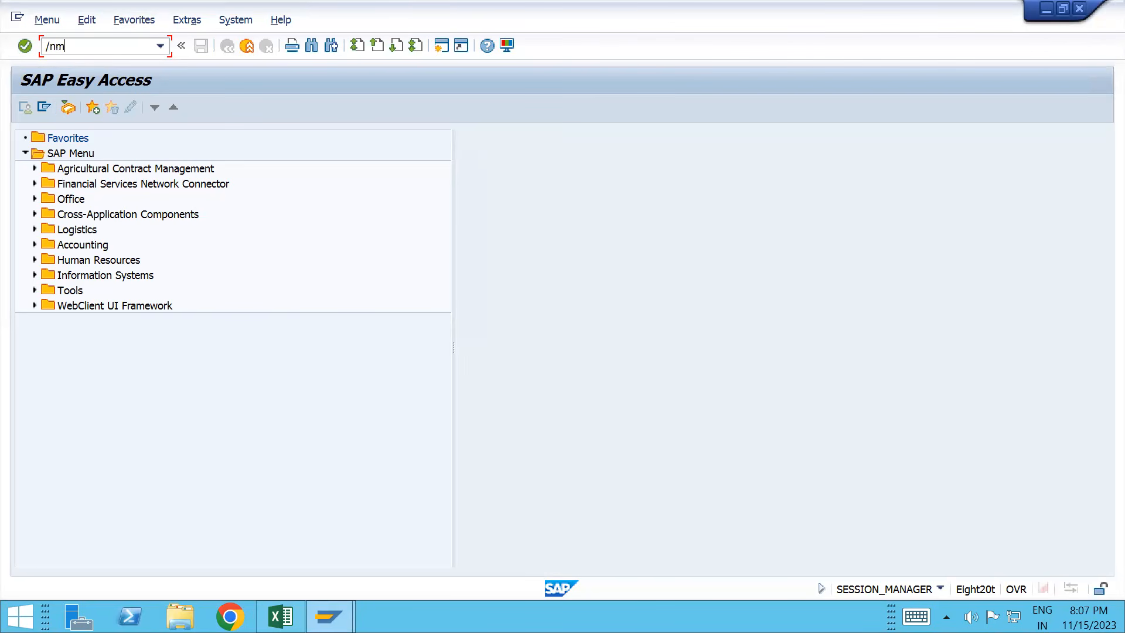
pyautogui.write('b1c')
pyautogui.press('Return')
# Step: Enter movement type 561, plant T100 and storage location T101 in the receipt header
pyautogui.write('561')
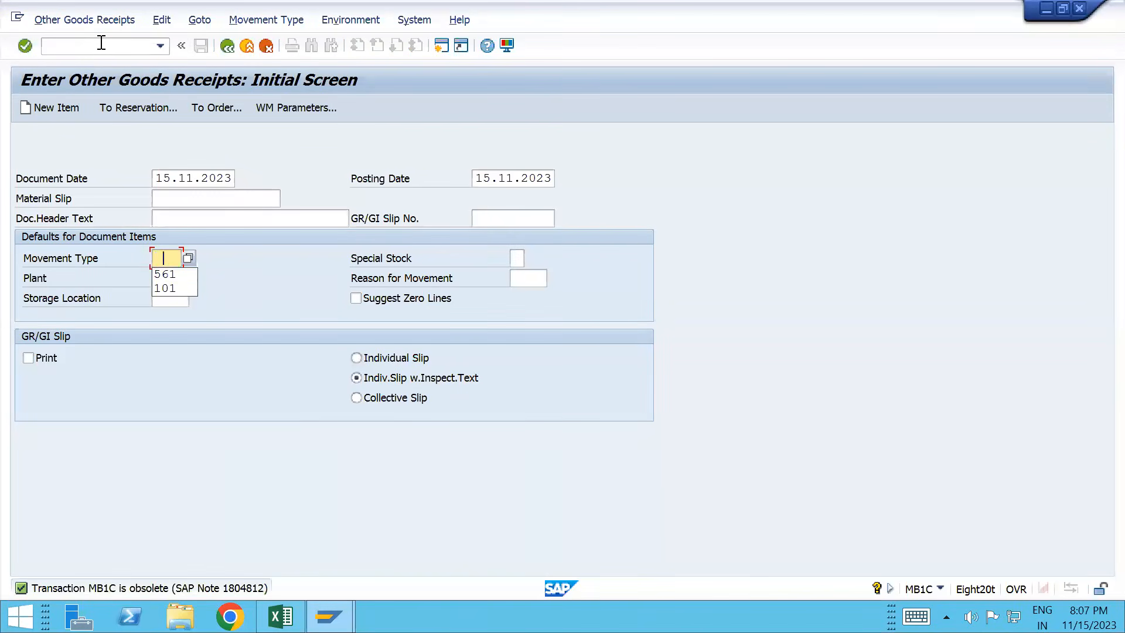
pyautogui.press('Tab')
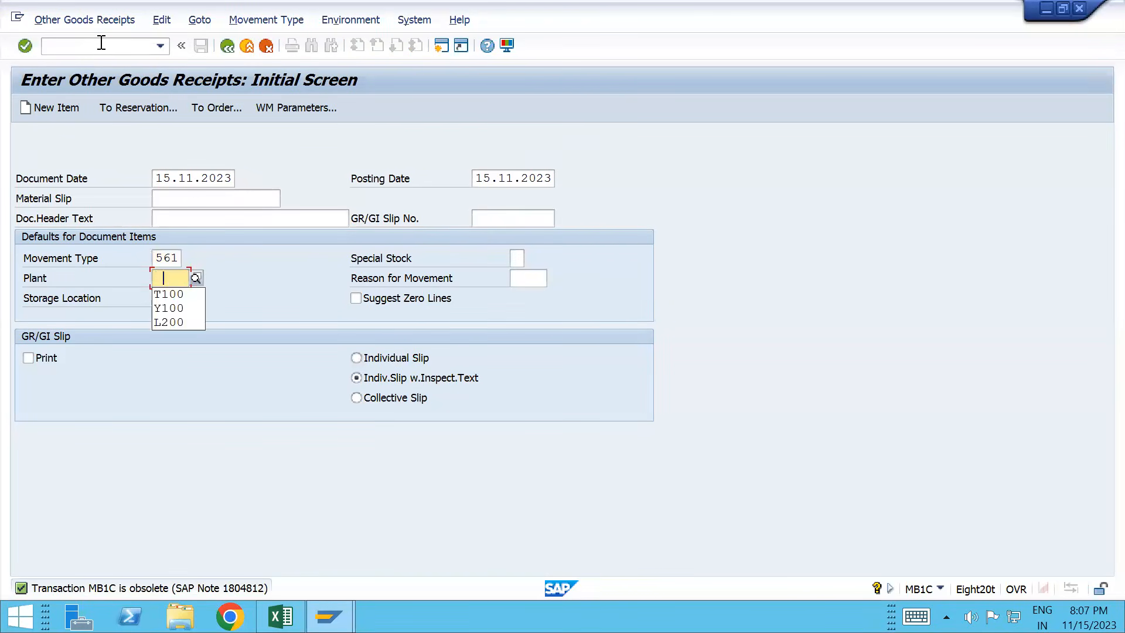
pyautogui.press('Down')
pyautogui.press('Return')
pyautogui.press('Tab')
pyautogui.press('Down')
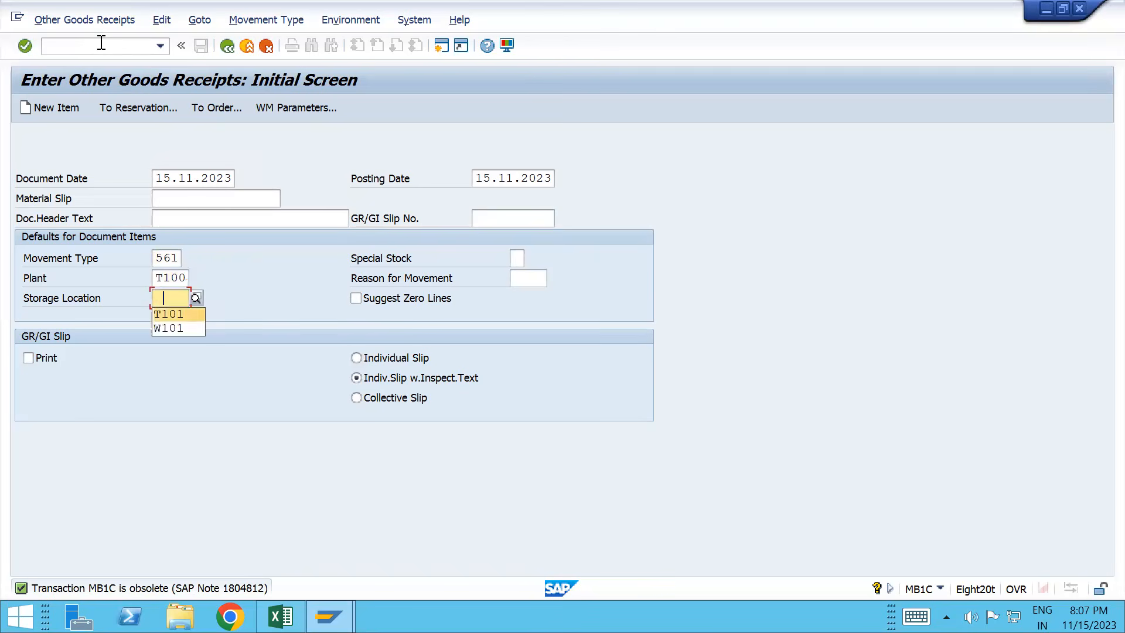
pyautogui.press('Return')
pyautogui.press('Tab')
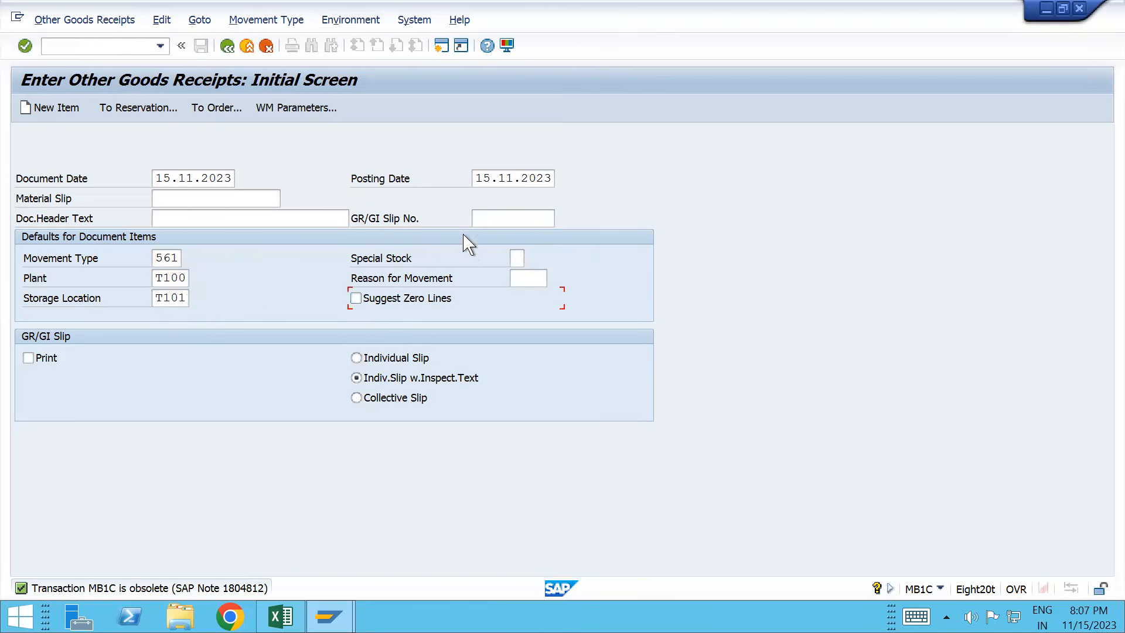
pyautogui.press('Return')
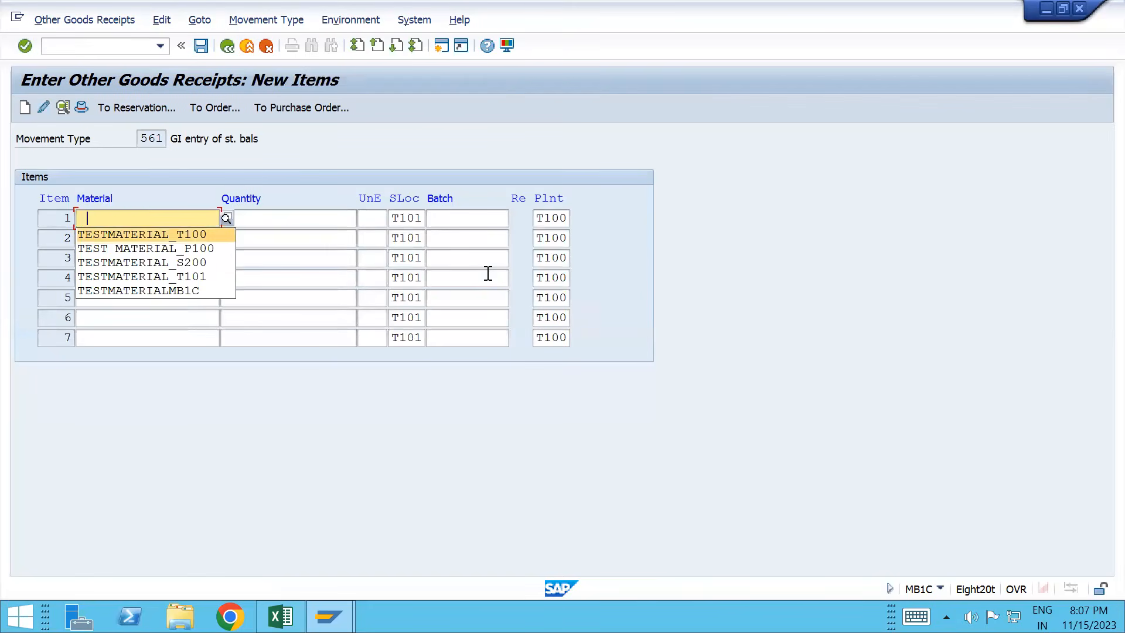
# Step: Add 10000 of TESTMATERIAL_T100 as the item and post the goods receipt
pyautogui.press('Return')
pyautogui.press('Tab')
pyautogui.write('10000')
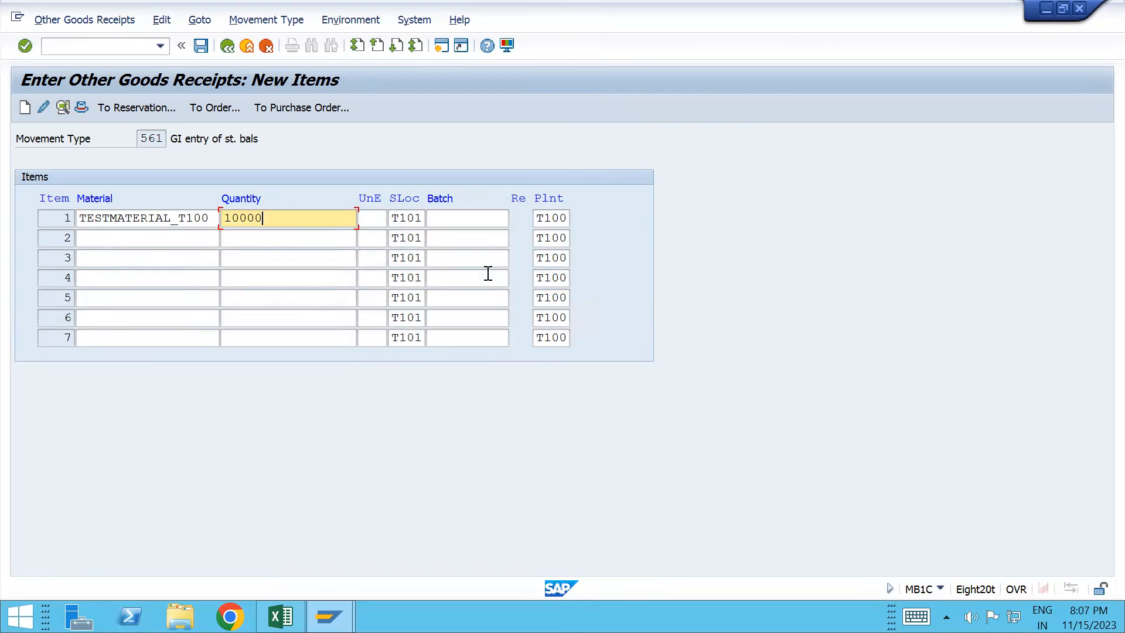
pyautogui.click(477, 220)
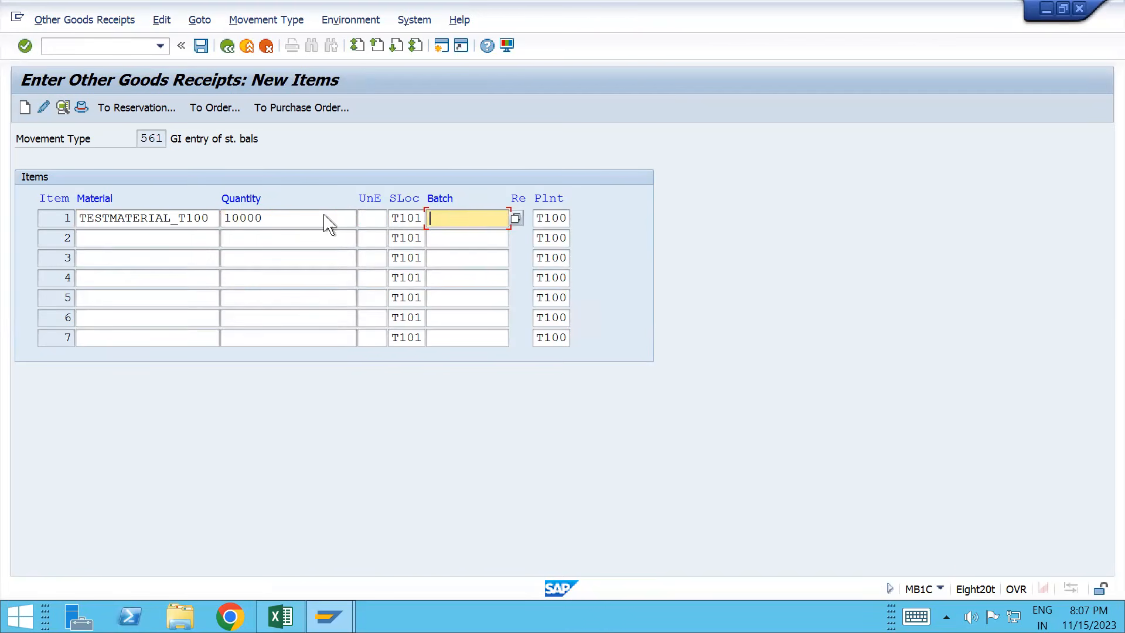
pyautogui.press('Return')
pyautogui.hotkey('ctrl', 's')
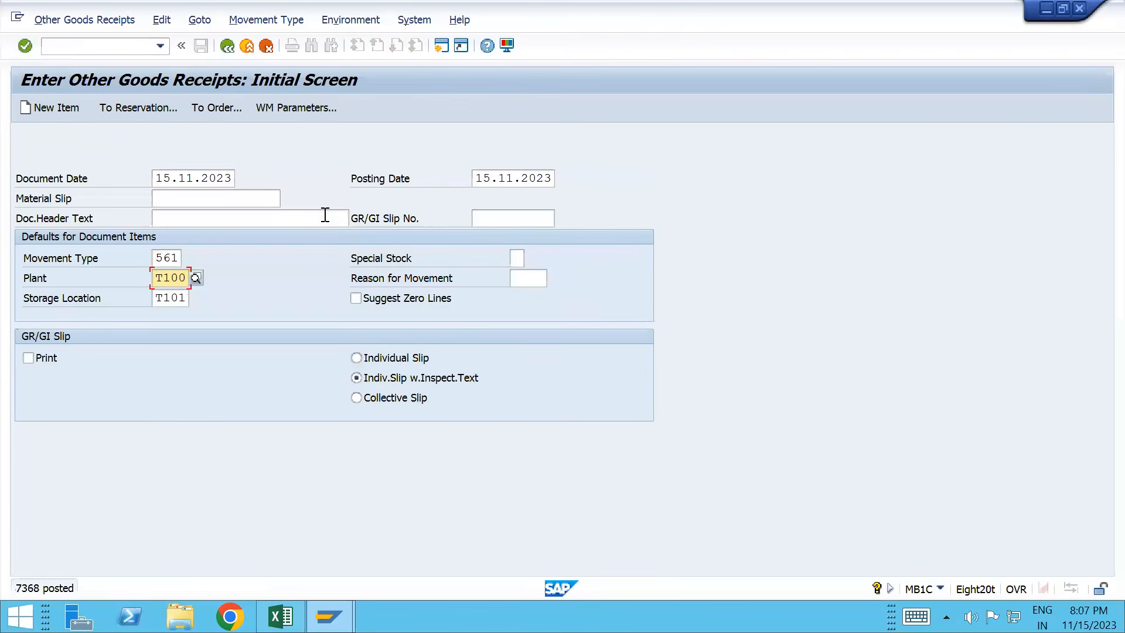
pyautogui.click(99, 46)
pyautogui.write('/n')
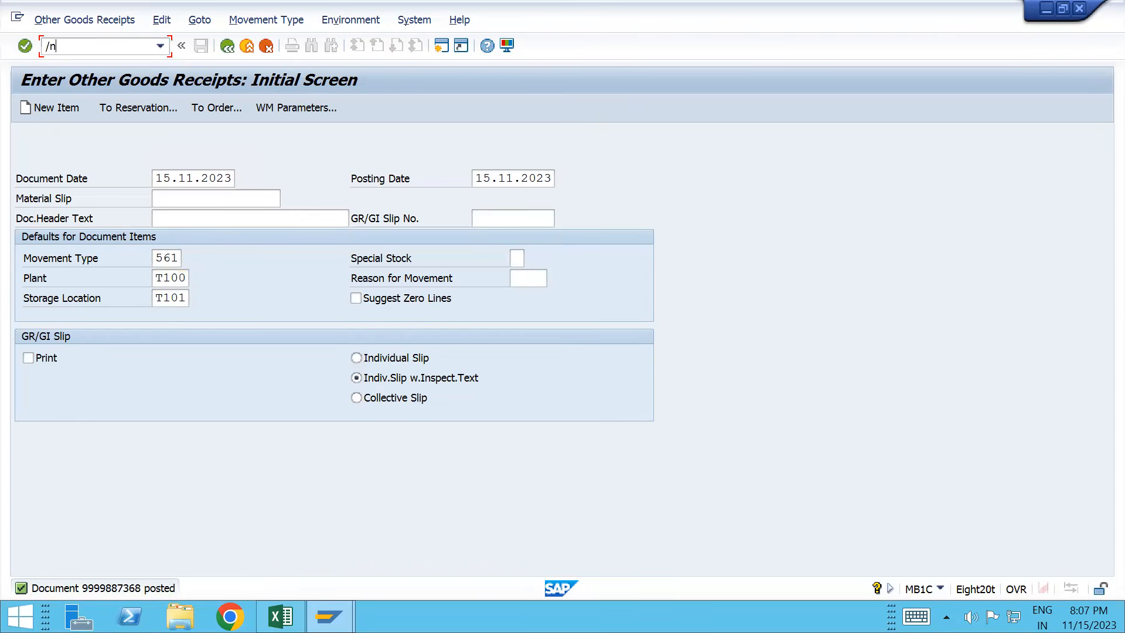
pyautogui.write('mmbe')
# Step: Run the MMBE stock overview for TESTMATERIAL_T100 in plant T100, storage location T101
pyautogui.press('Return')
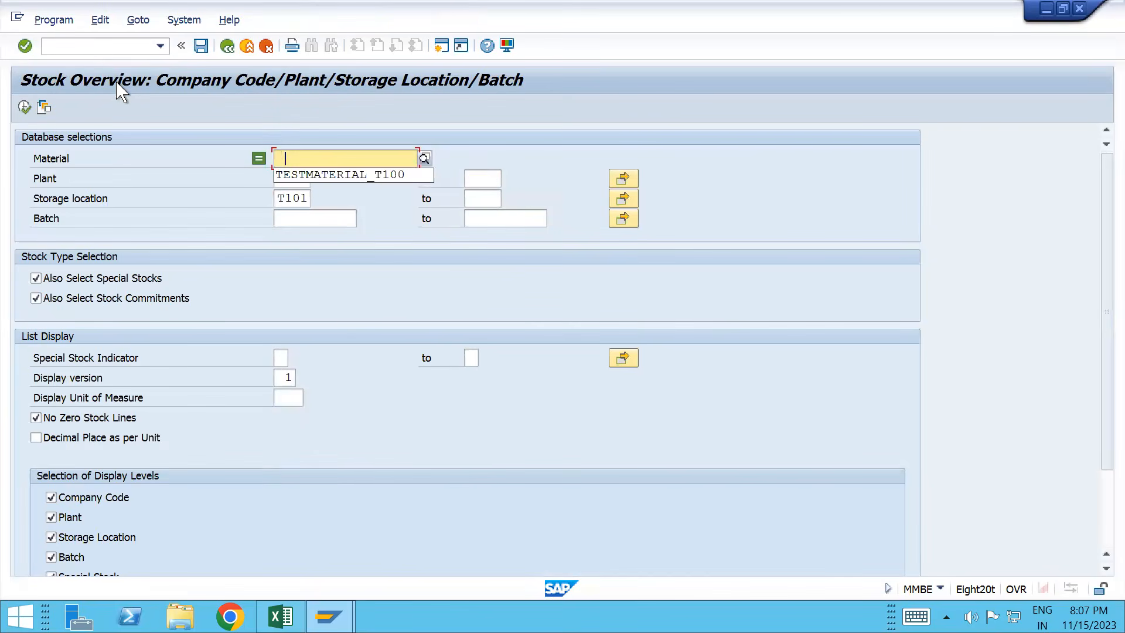
pyautogui.press('Down')
pyautogui.press('Return')
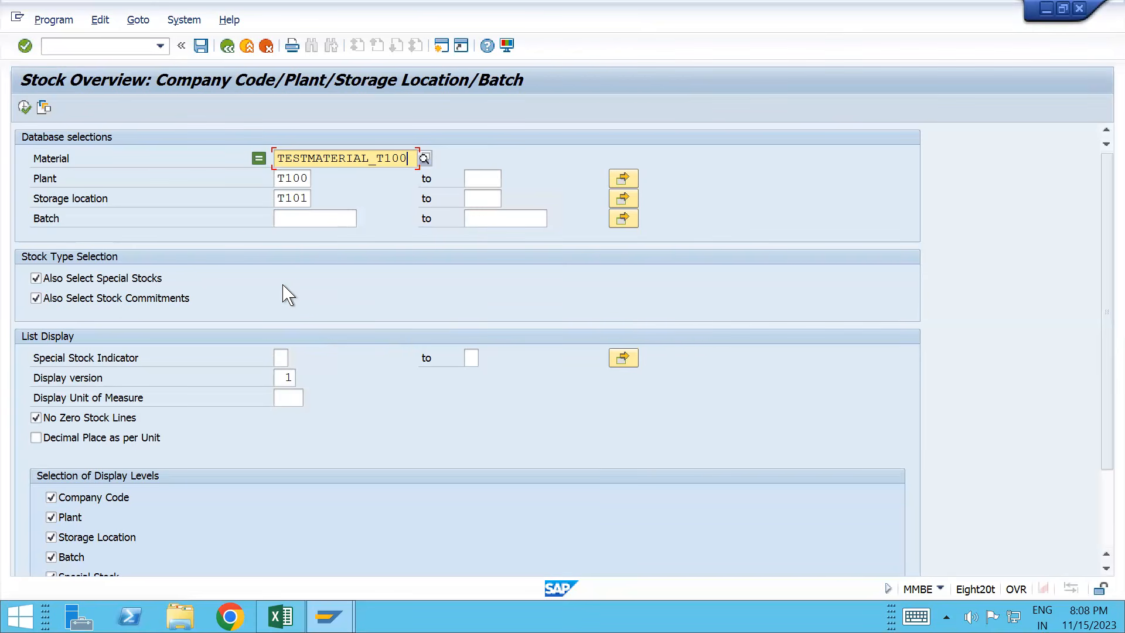
pyautogui.click(24, 109)
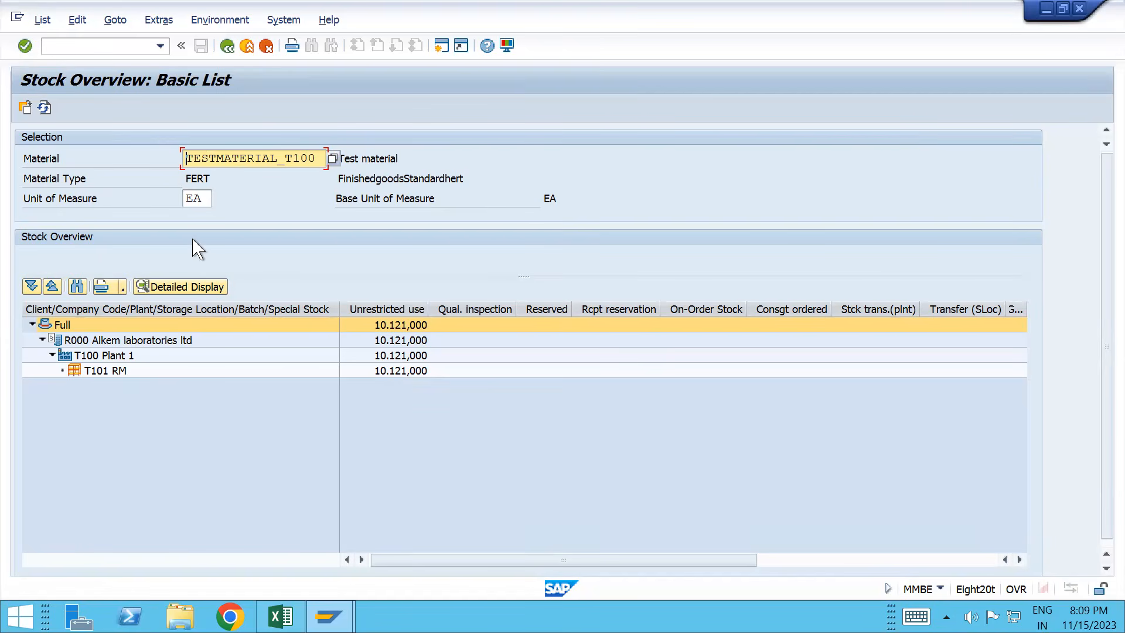
# Step: Open VOV8 and select sales order type CF Consignment Fill-up
pyautogui.click(93, 51)
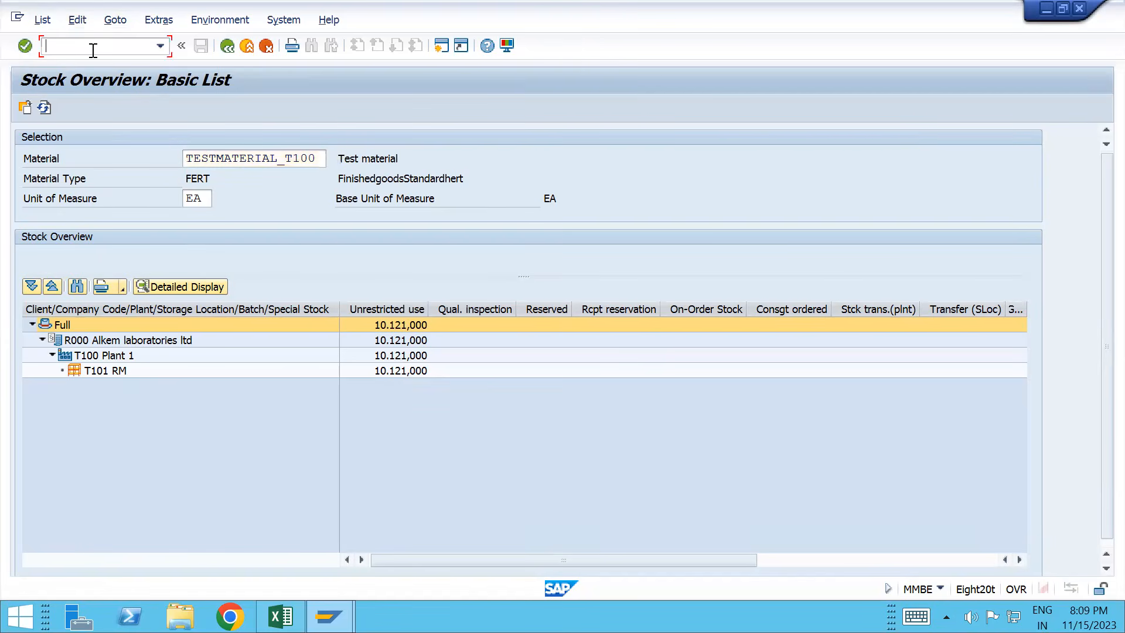
pyautogui.write('/os')
pyautogui.press('BackSpace')
pyautogui.write('vov0')
pyautogui.press('BackSpace')
pyautogui.write('8')
pyautogui.press('Return')
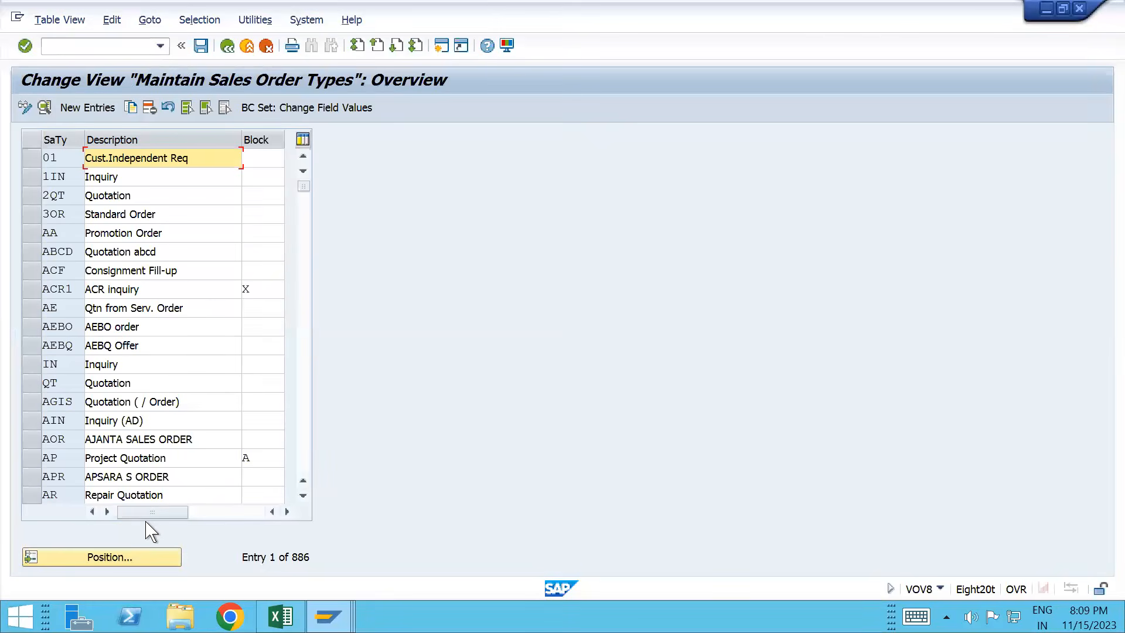
pyautogui.write('CF')
pyautogui.press('Return')
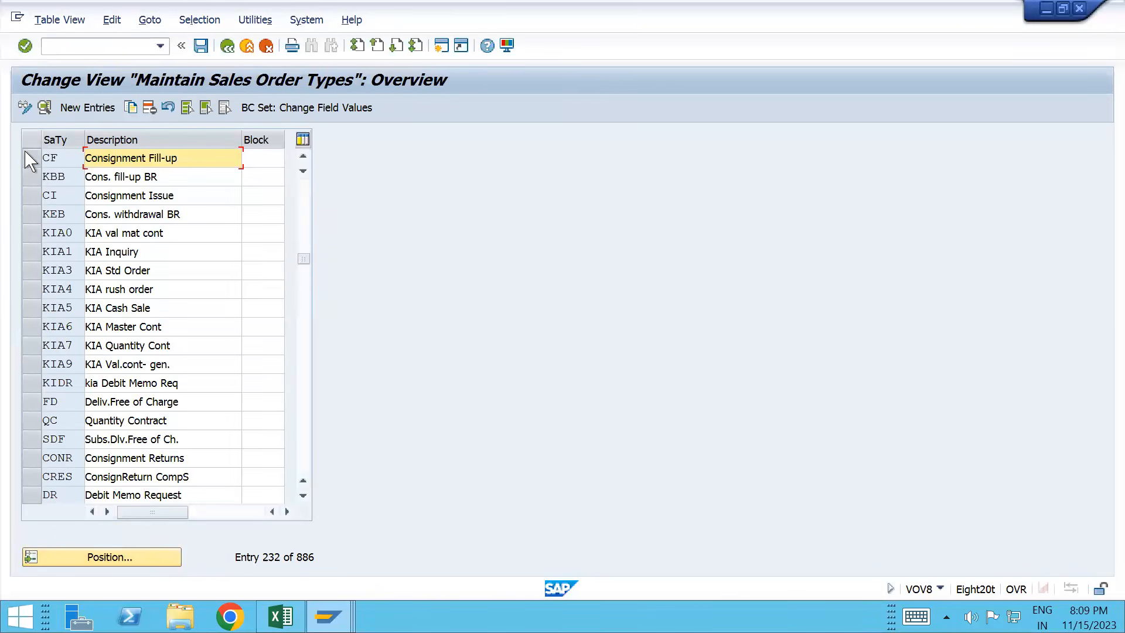
pyautogui.click(32, 159)
# Step: Copy CF as new type TCF with its copying control and save it to the customizing request
pyautogui.click(138, 109)
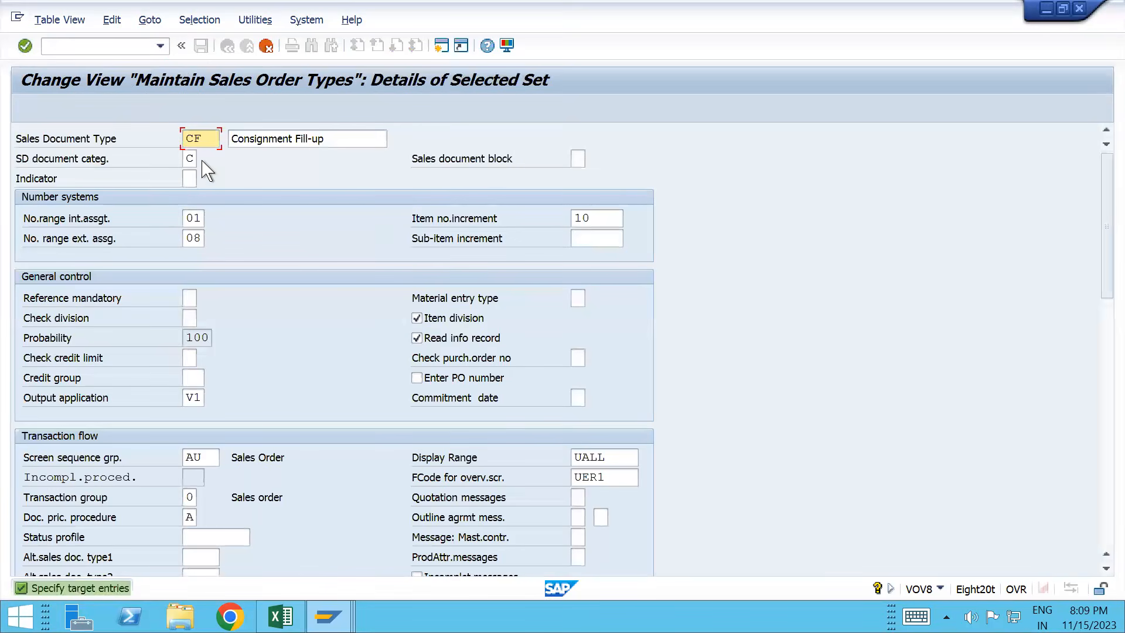
pyautogui.press('BackSpace')
pyautogui.press('BackSpace')
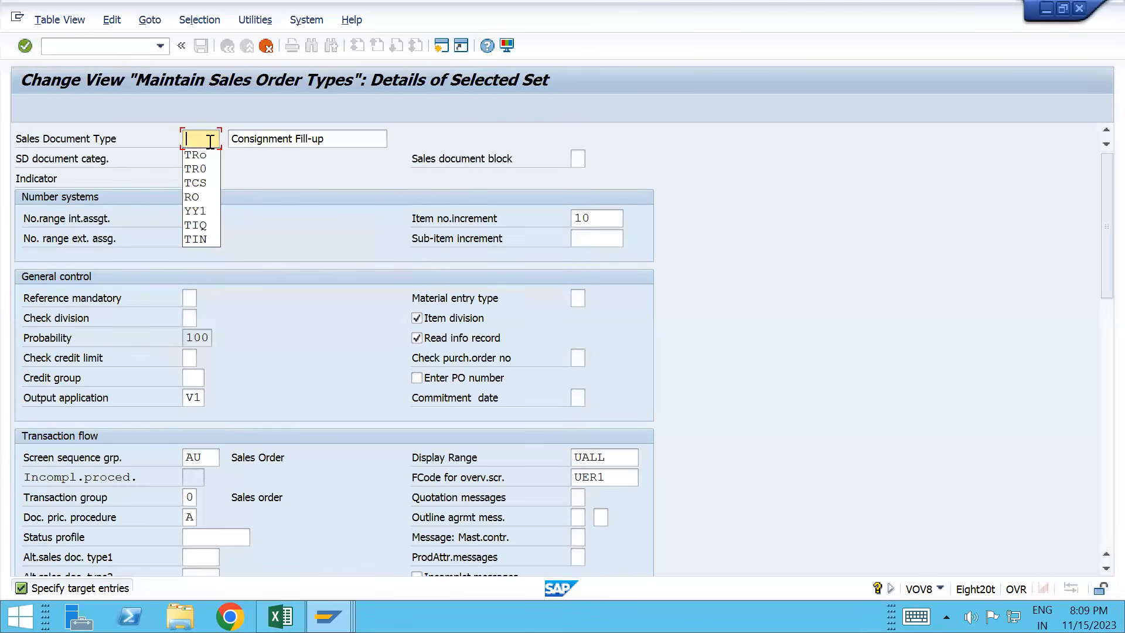
pyautogui.write('T')
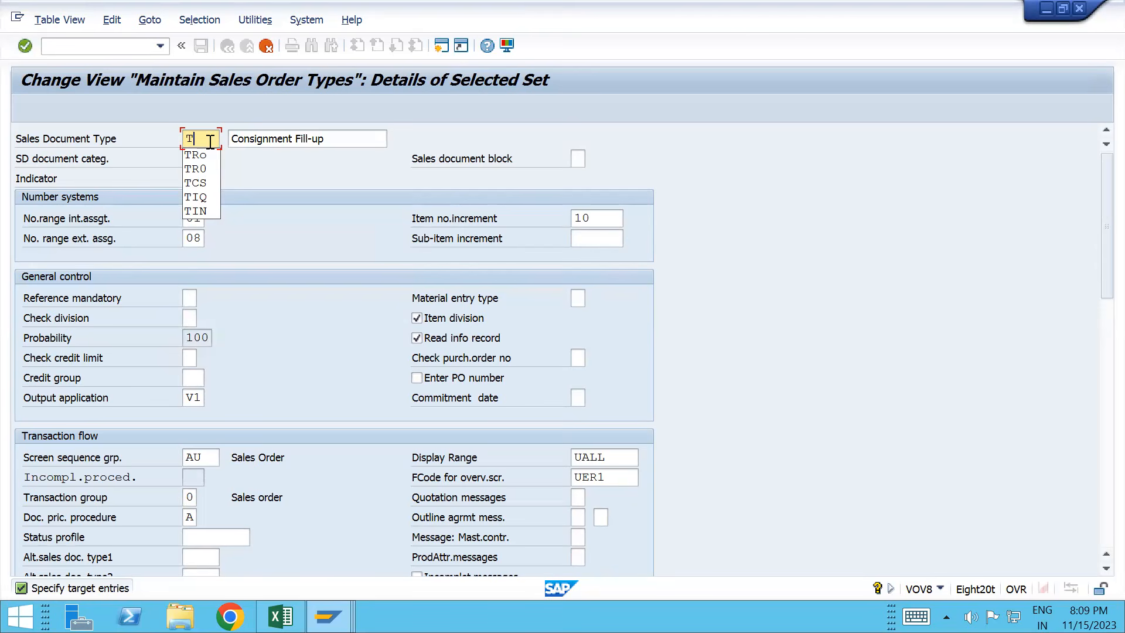
pyautogui.write('C')
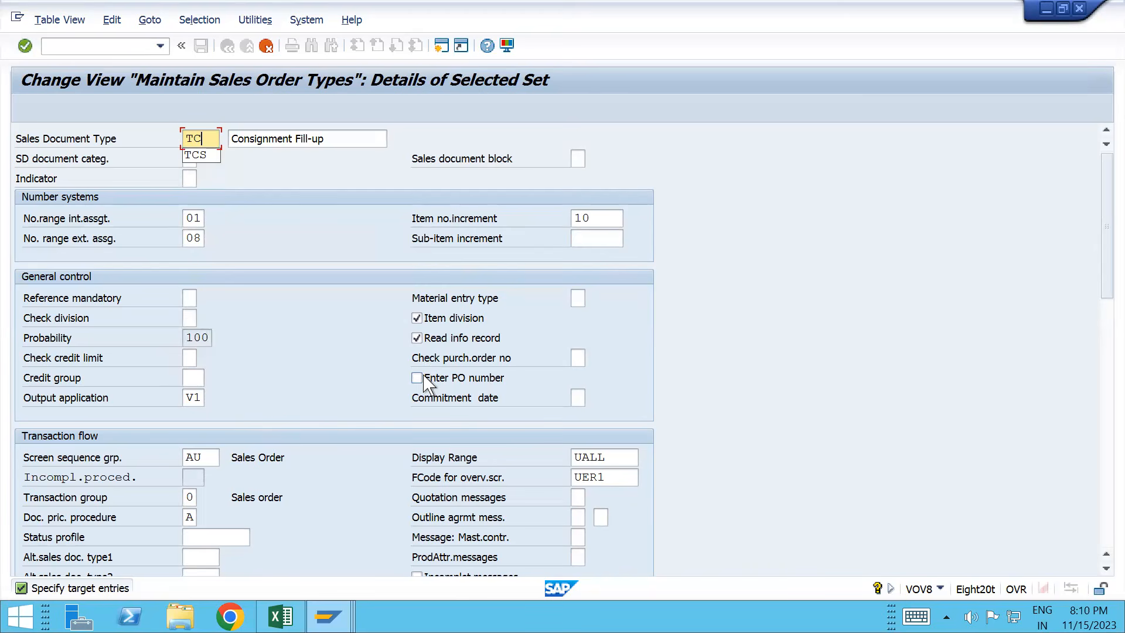
pyautogui.write('F')
pyautogui.press('Return')
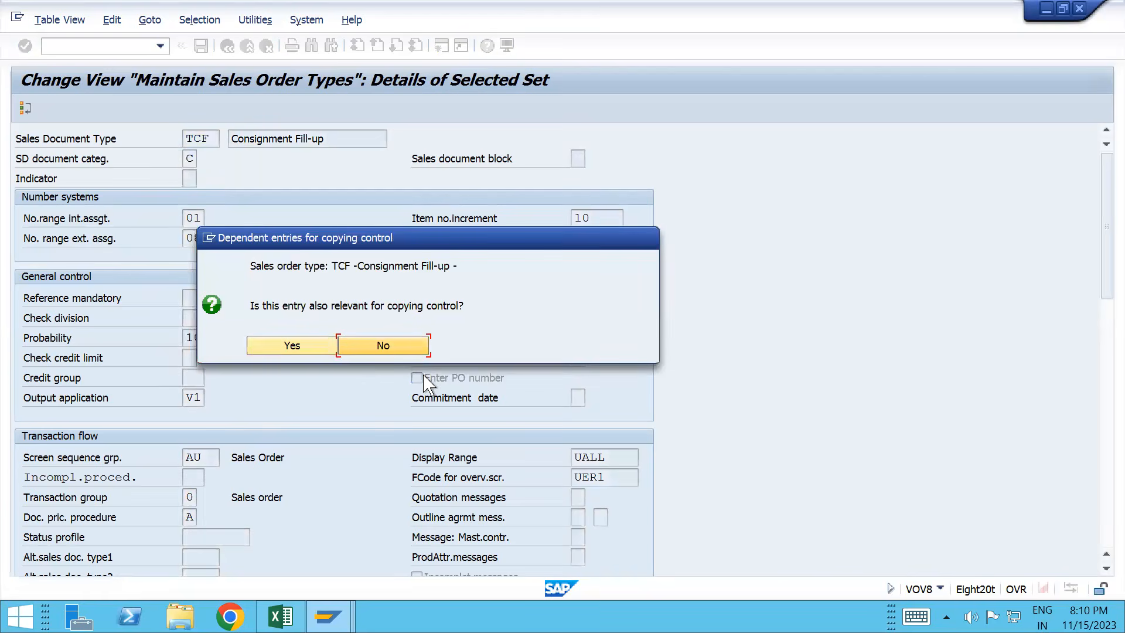
pyautogui.click(316, 351)
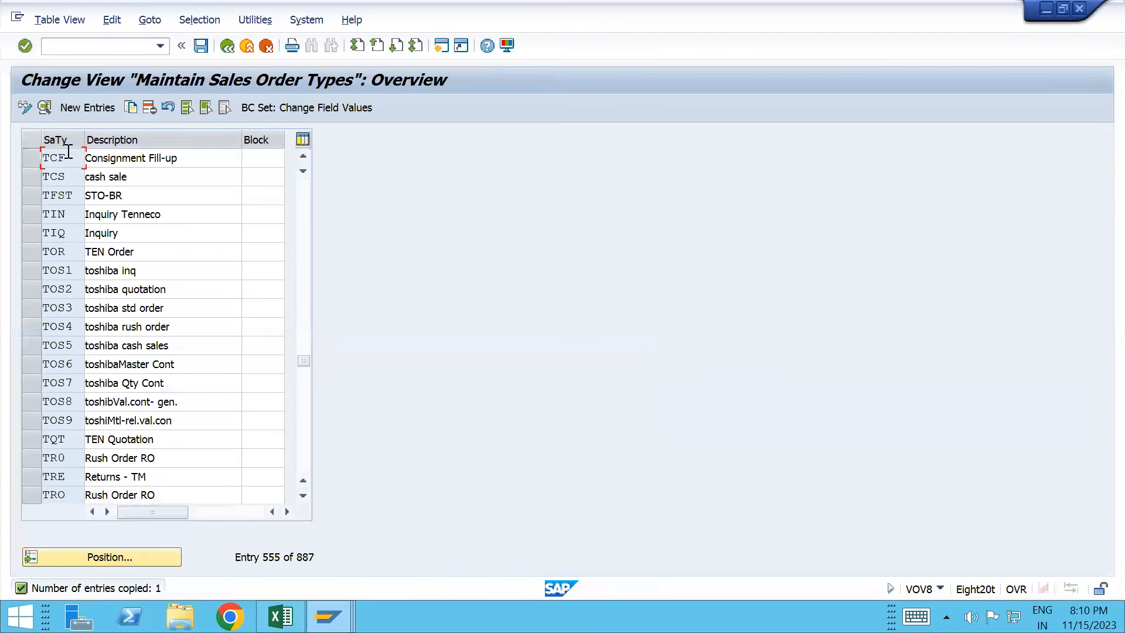
pyautogui.moveTo(74, 159); pyautogui.dragTo(45, 158)
pyautogui.click(45, 158)
pyautogui.hotkey('ctrl', 's')
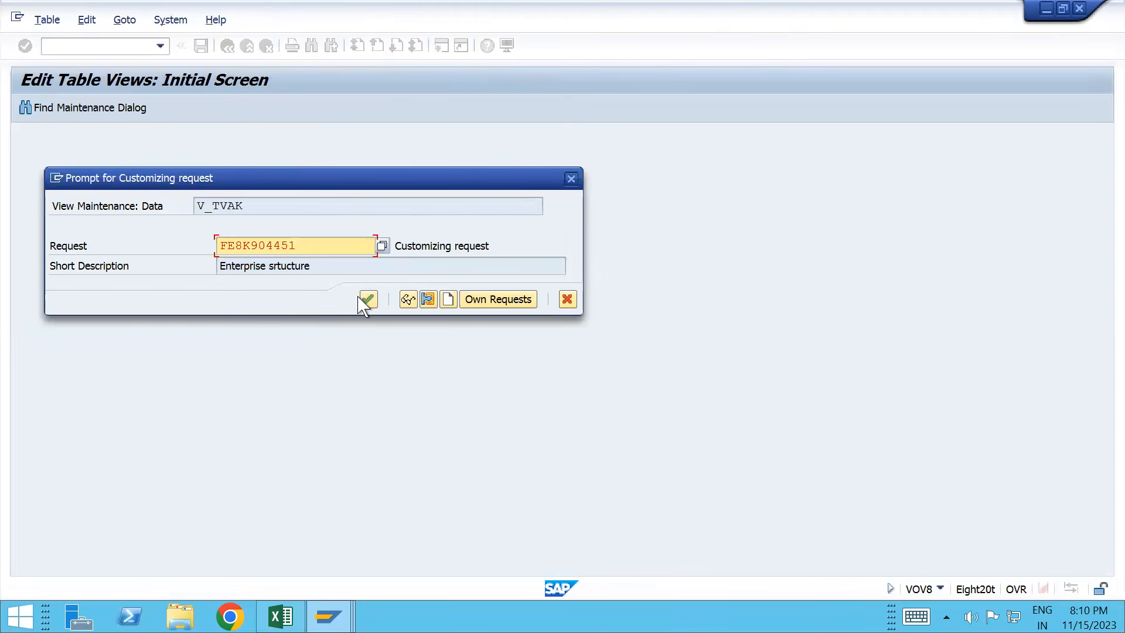
pyautogui.click(368, 301)
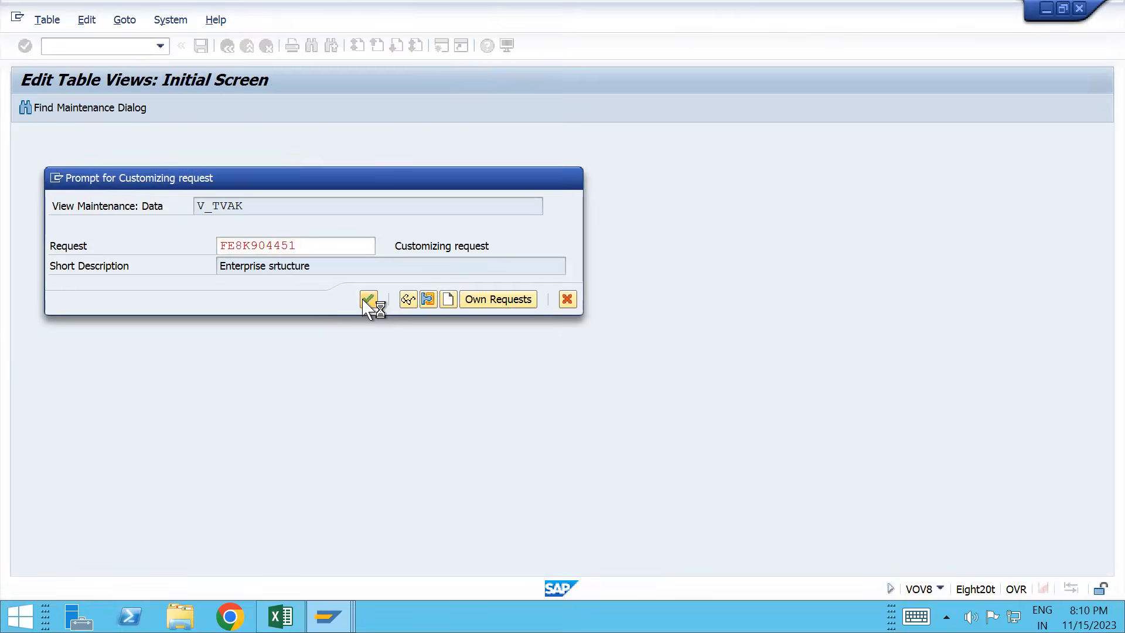
pyautogui.hotkey('alt', 'Tab')
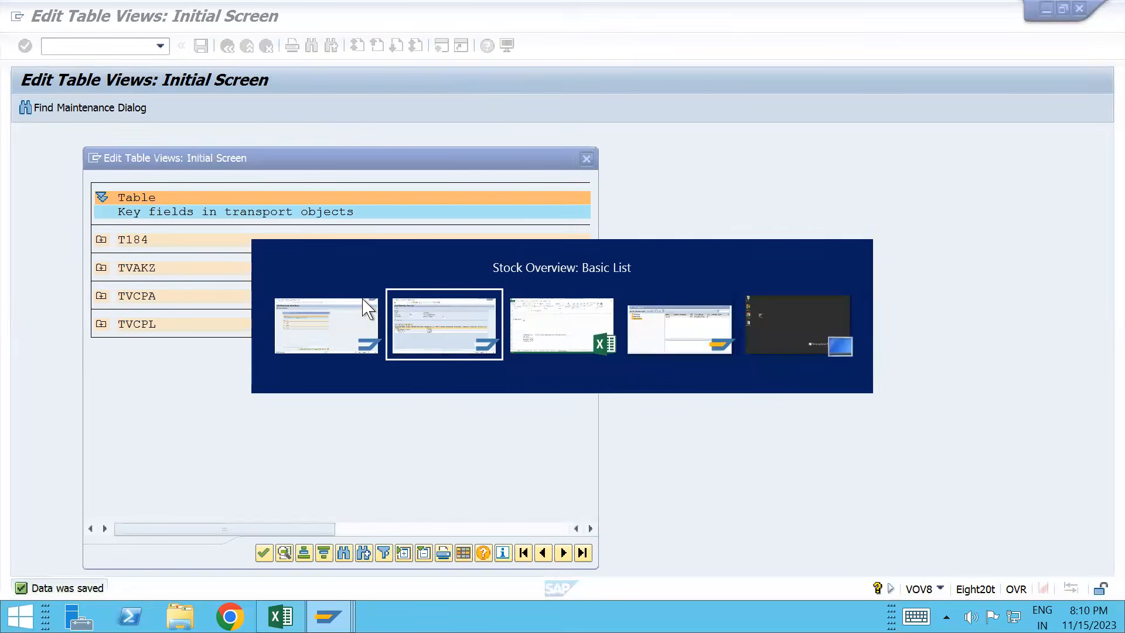
pyautogui.hotkey('alt', 'Tab')
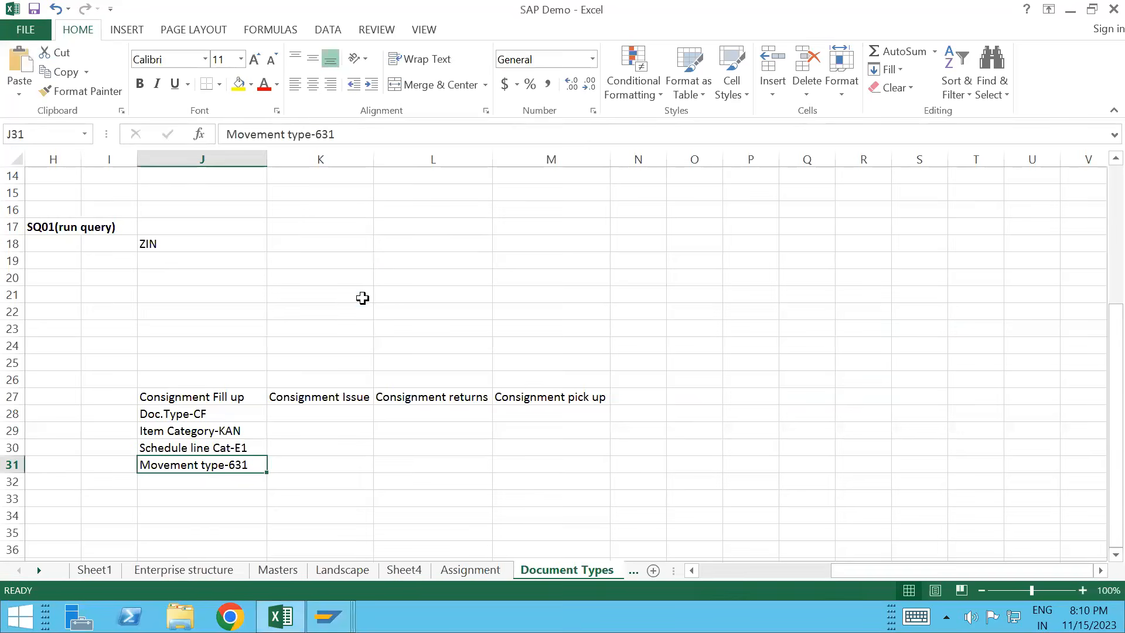
# Step: Copy the J28:J31 Consignment Fill up notes into K28:K31
pyautogui.click(204, 413)
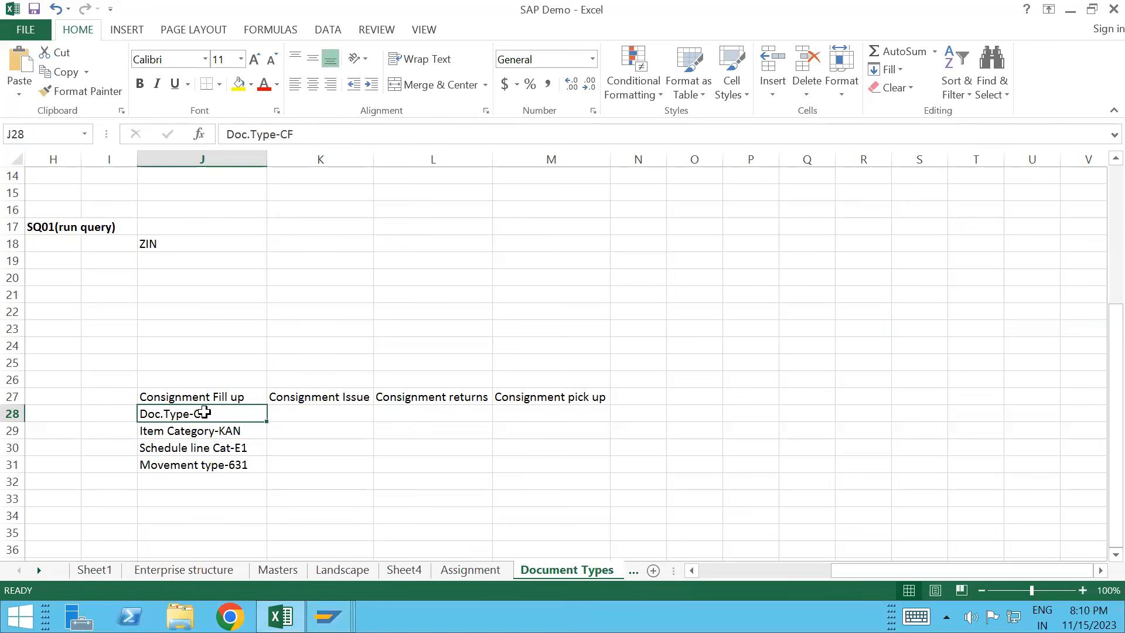
pyautogui.hotkey('shift', 'Down')
pyautogui.hotkey('shift', 'Down')
pyautogui.hotkey('shift', 'Down')
pyautogui.hotkey('ctrl', 'c')
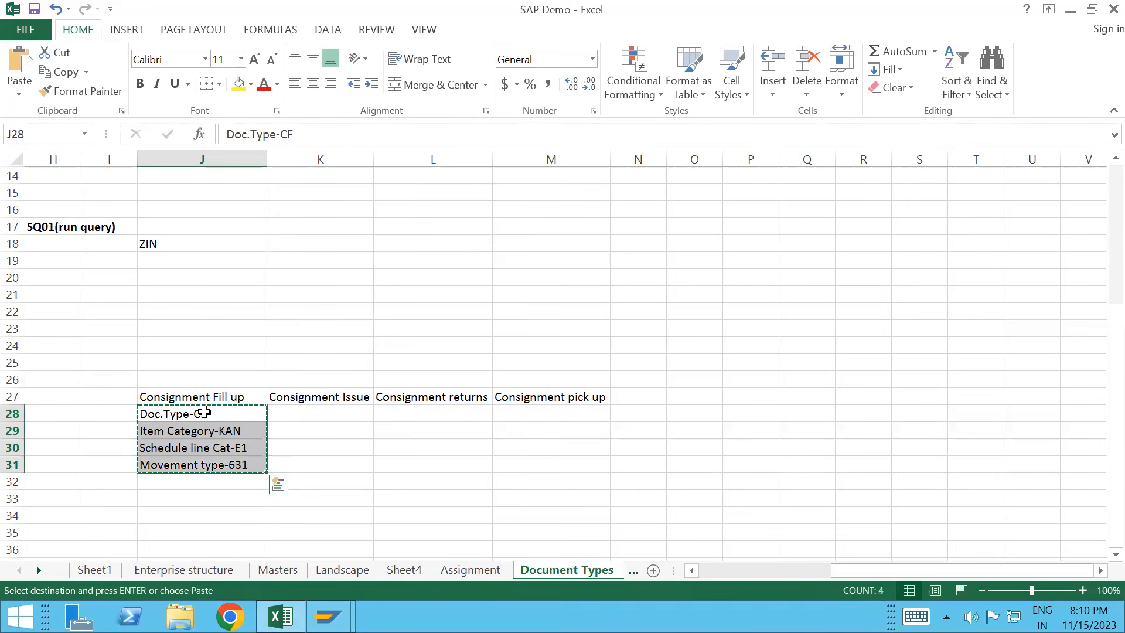
pyautogui.click(321, 413)
pyautogui.hotkey('ctrl', 'v')
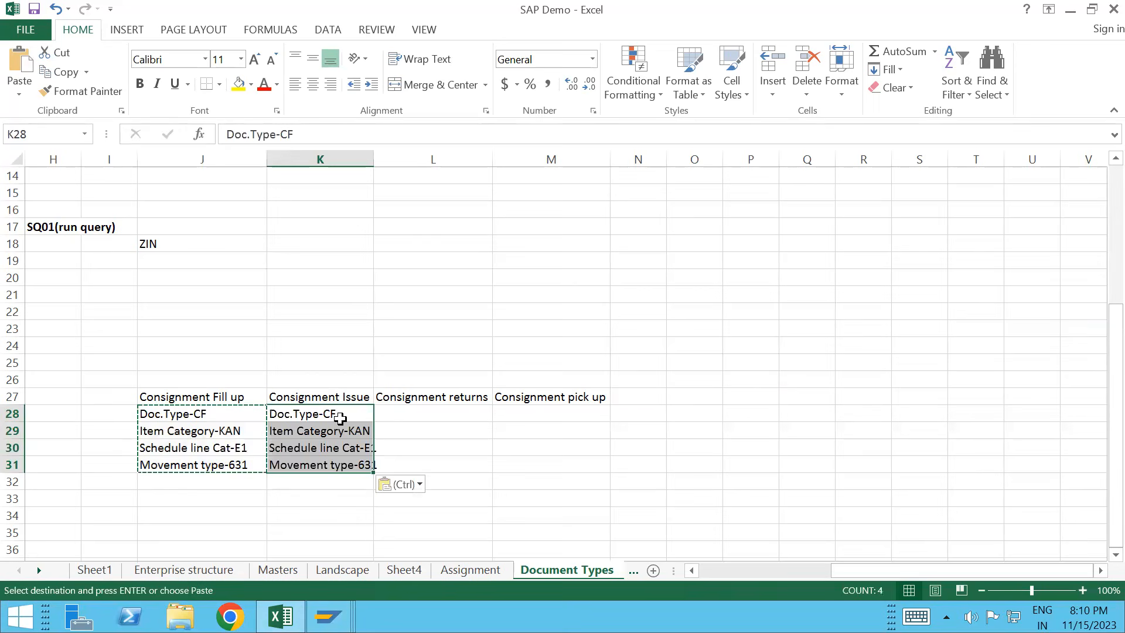
pyautogui.hotkey('ctrl', 'Down')
# Step: Change the copied notes to Doc.Type-CI, Item Category-KEN and Schedule line Cat-C1
pyautogui.doubleClick(344, 414)
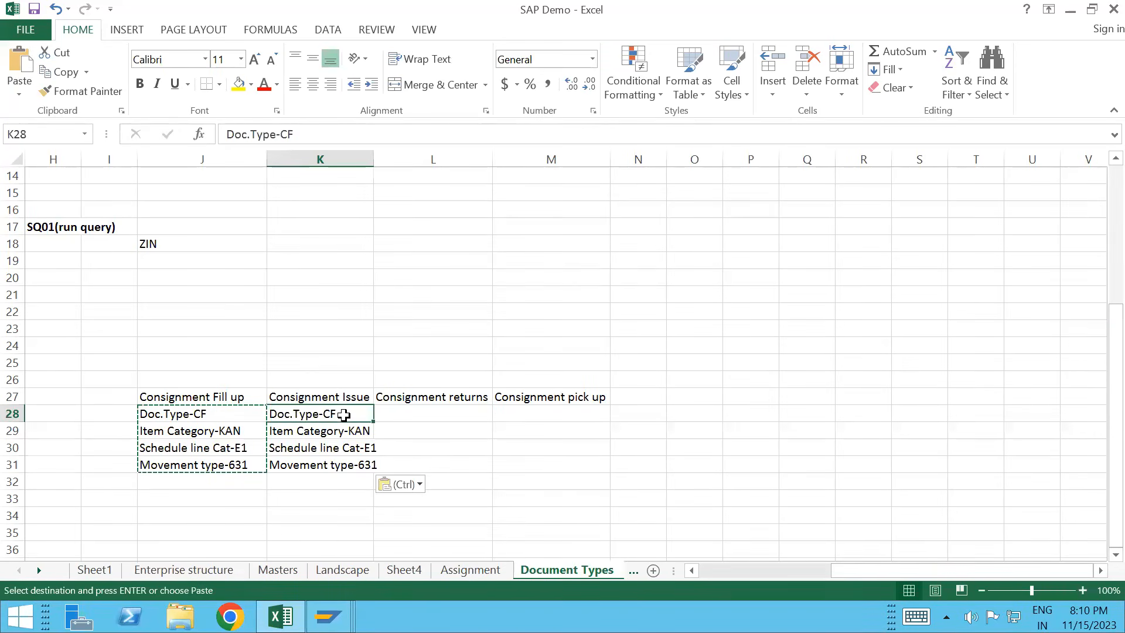
pyautogui.press('BackSpace')
pyautogui.press('BackSpace')
pyautogui.write('CI')
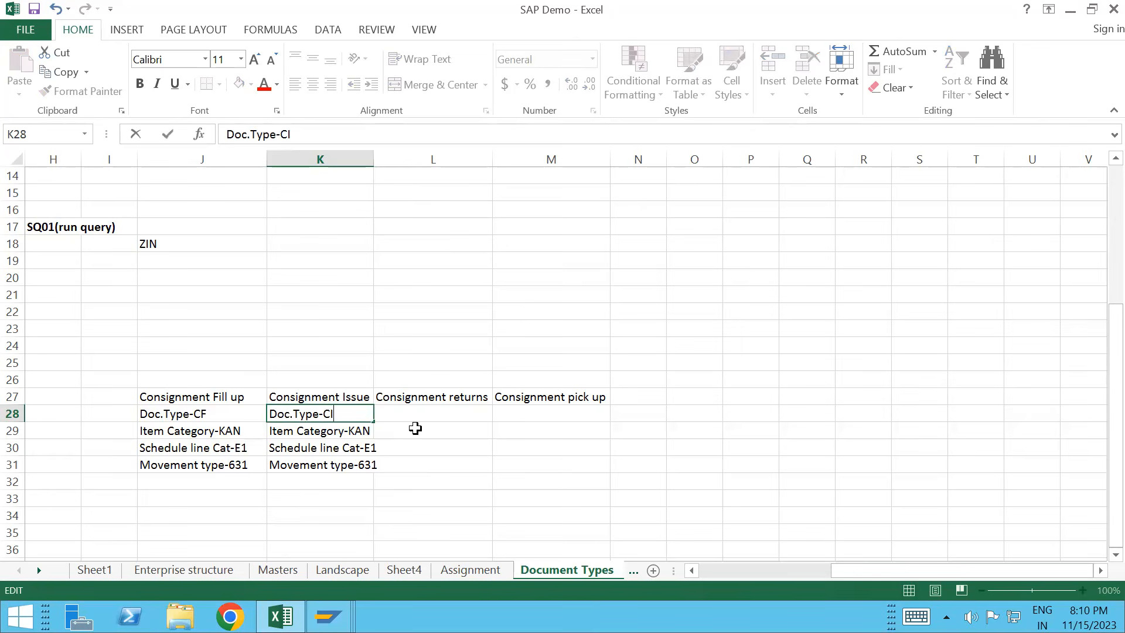
pyautogui.press('Return')
pyautogui.press('Down')
pyautogui.press('Down')
pyautogui.doubleClick(358, 431)
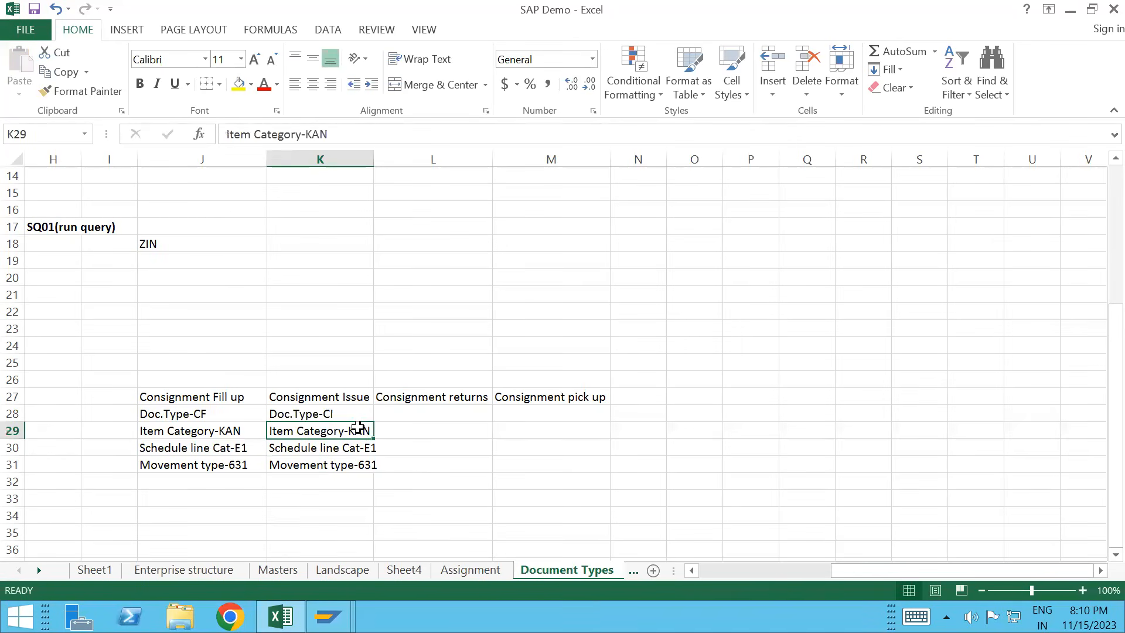
pyautogui.press('Delete')
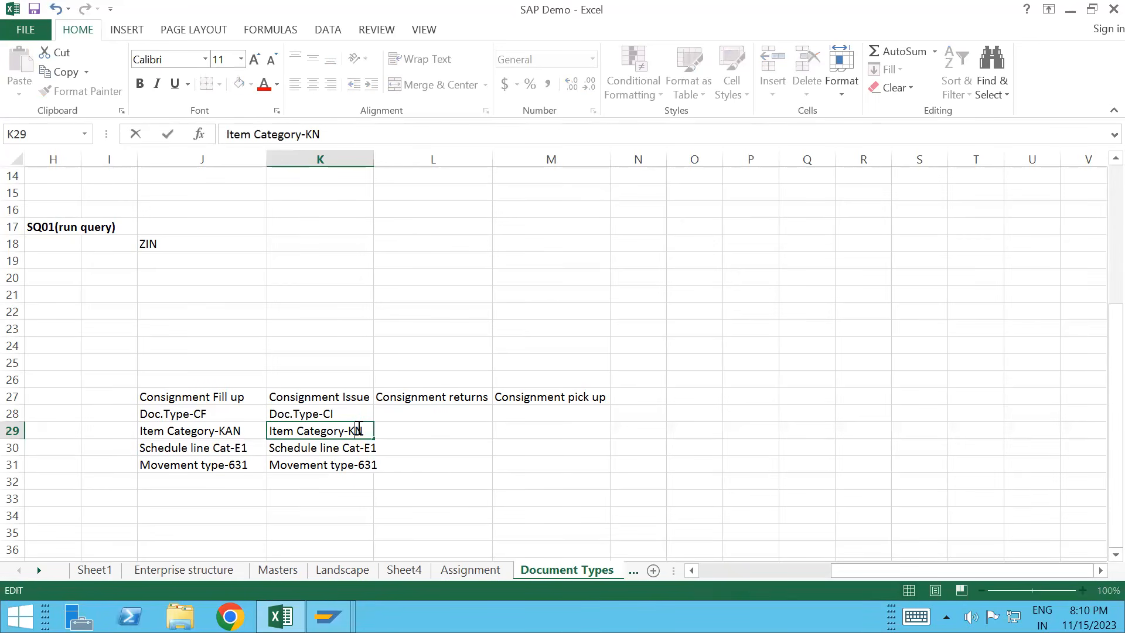
pyautogui.write('E')
pyautogui.doubleClick(365, 449)
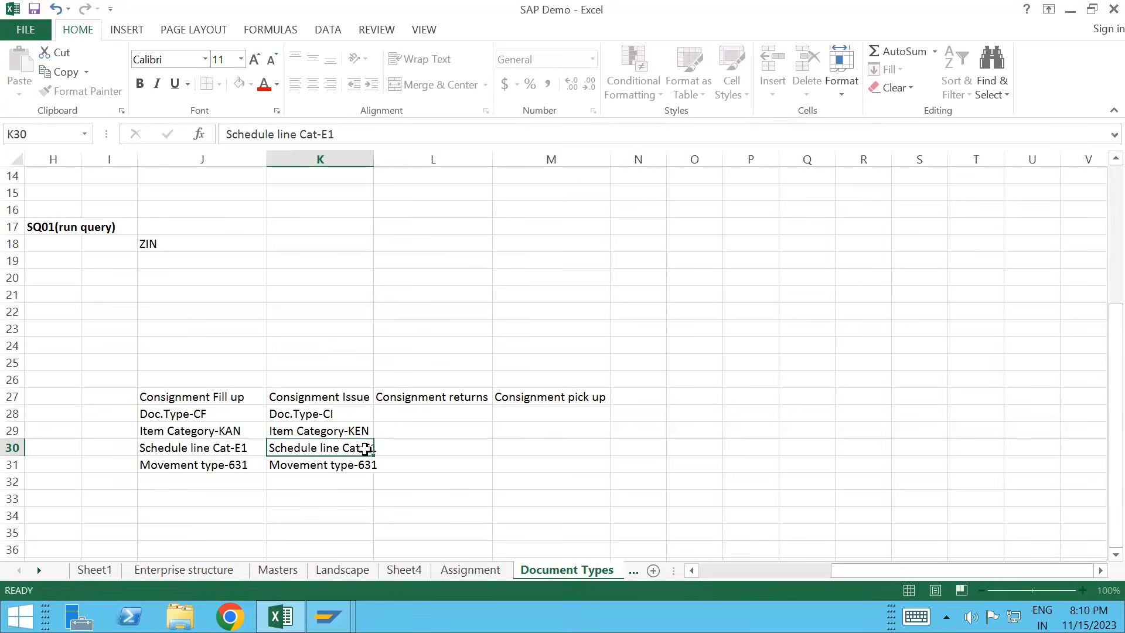
pyautogui.press('Delete')
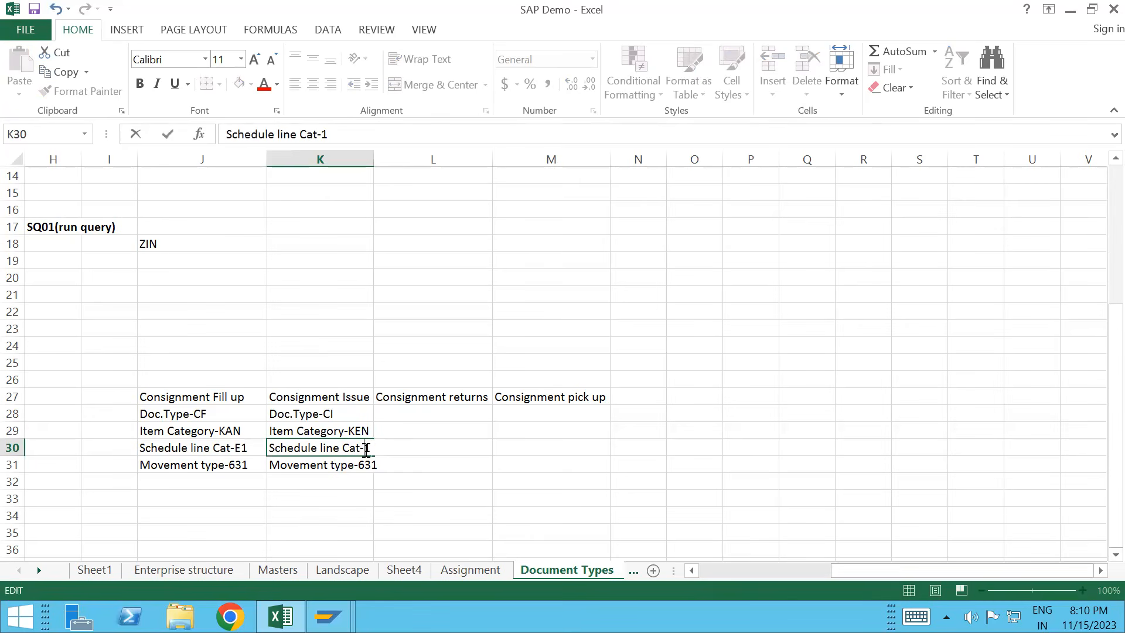
pyautogui.write('C')
pyautogui.doubleClick(361, 468)
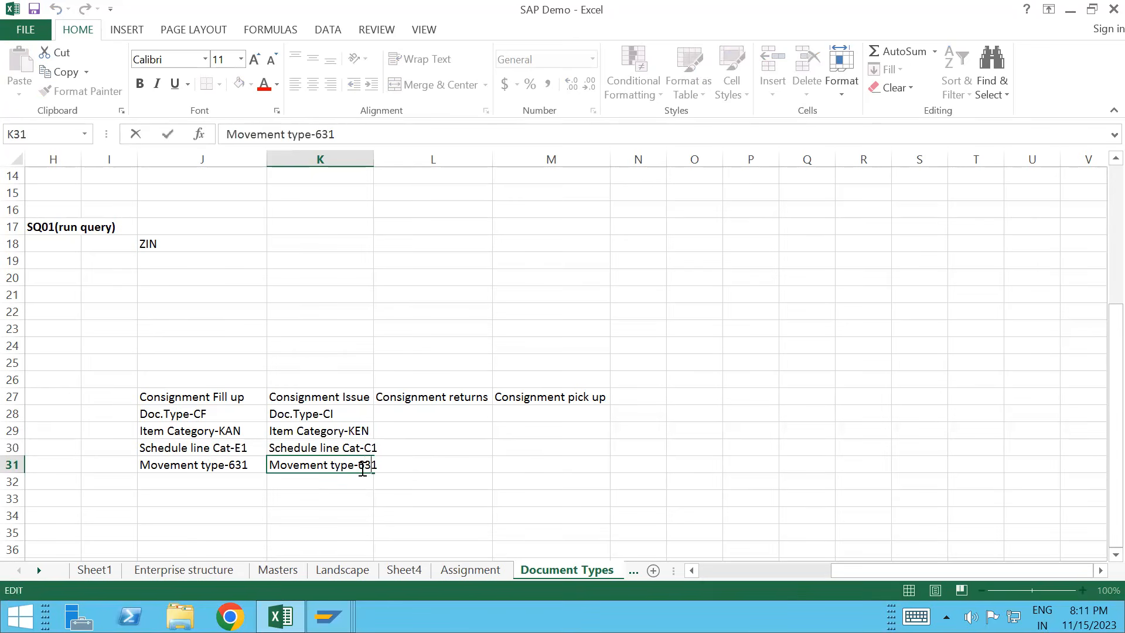
# Step: Finish the Consignment Issue movement type entry as Movement type-633
pyautogui.write('3')
pyautogui.press('Delete')
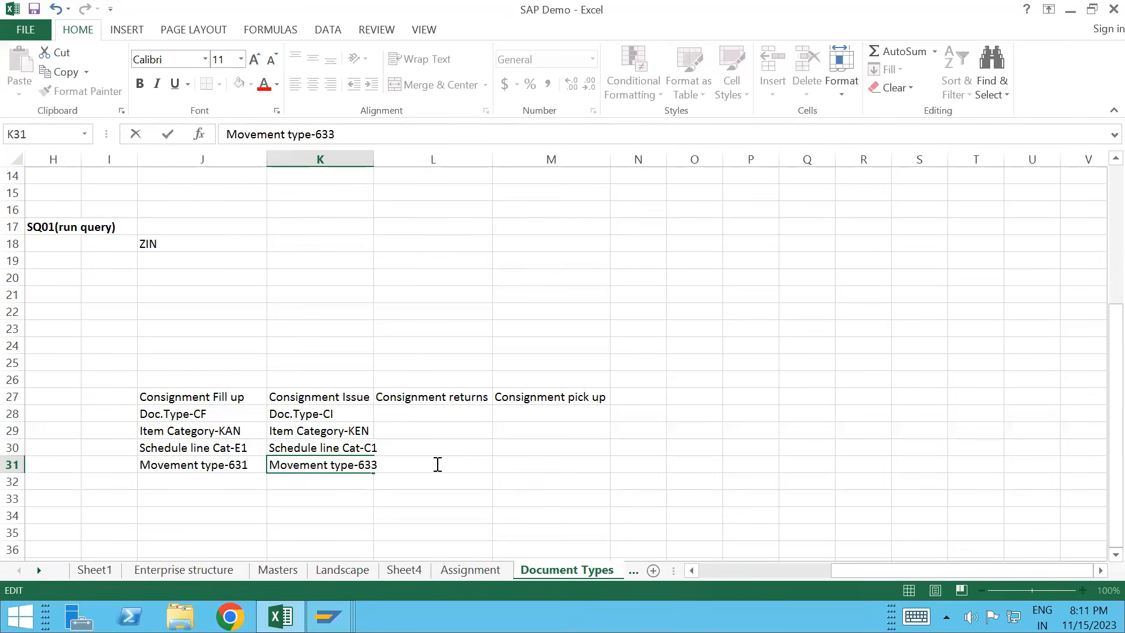
pyautogui.press('Return')
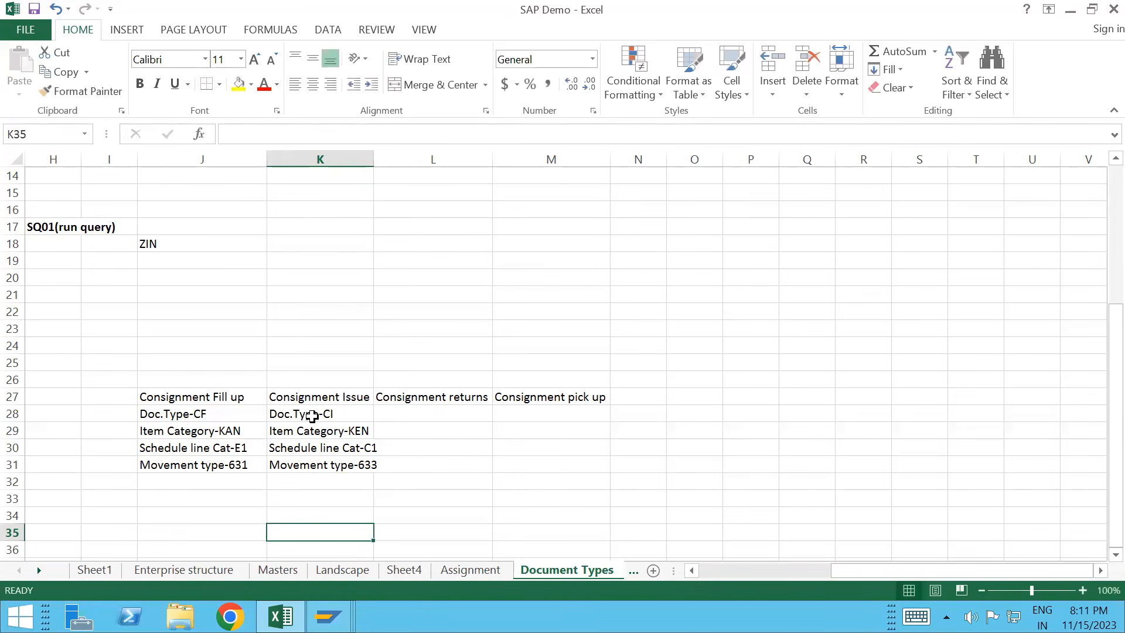
# Step: Copy the Consignment Issue entries K28:K31 into column L and change L28 to Doc.Type-CONR
pyautogui.click(312, 416)
pyautogui.hotkey('shift', 'Down')
pyautogui.hotkey('shift', 'Down')
pyautogui.hotkey('shift', 'Down')
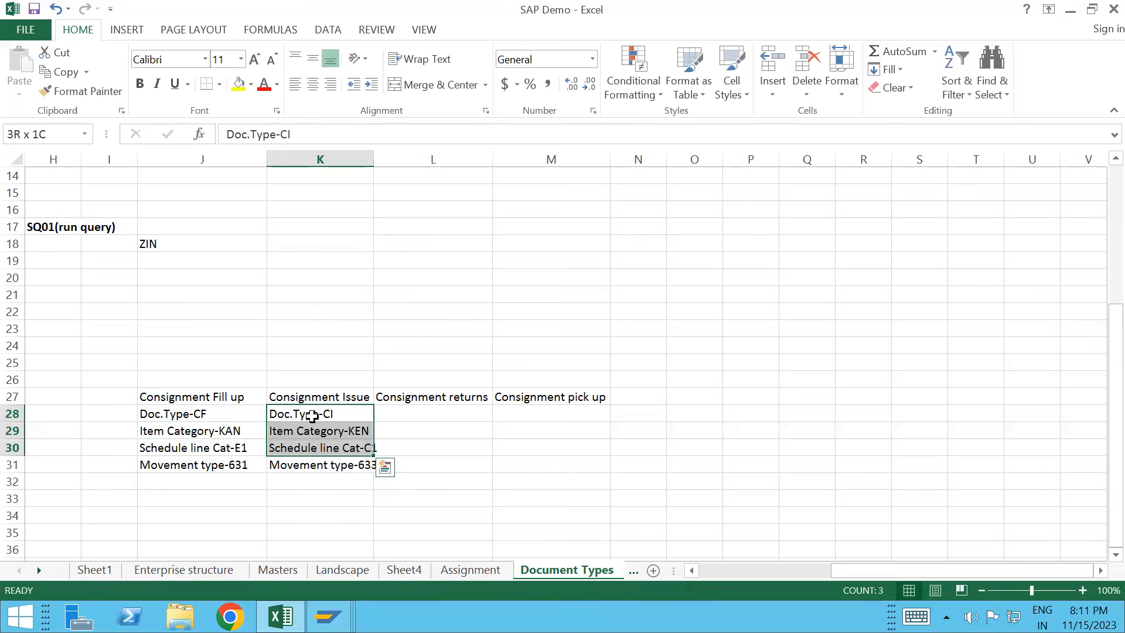
pyautogui.hotkey('ctrl', 'c')
pyautogui.click(455, 415)
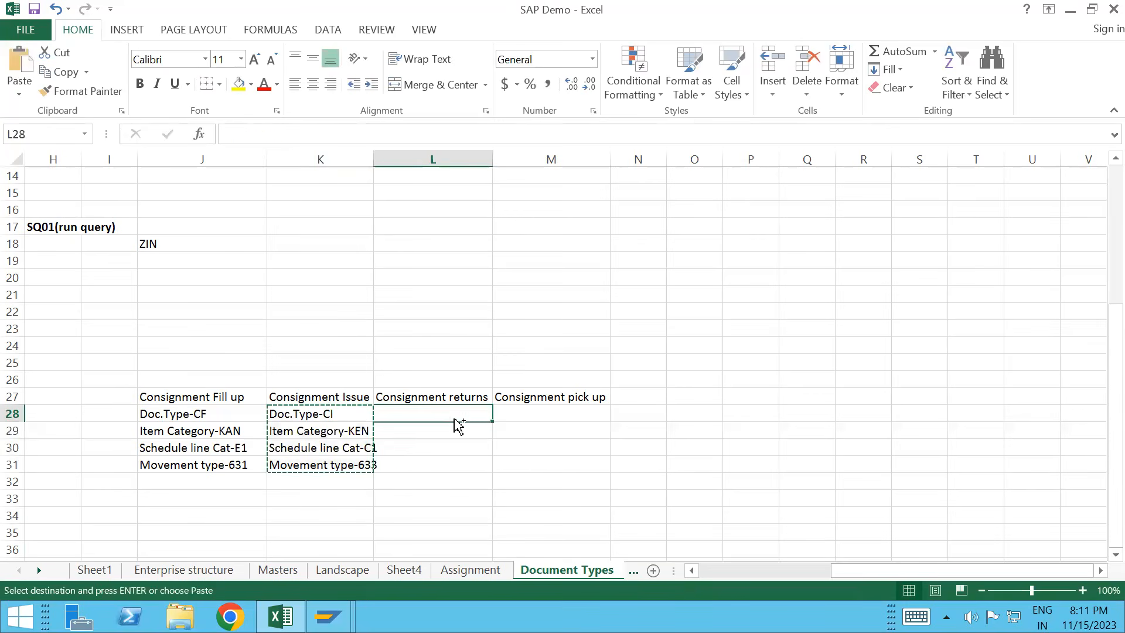
pyautogui.hotkey('ctrl', 'v')
pyautogui.doubleClick(456, 414)
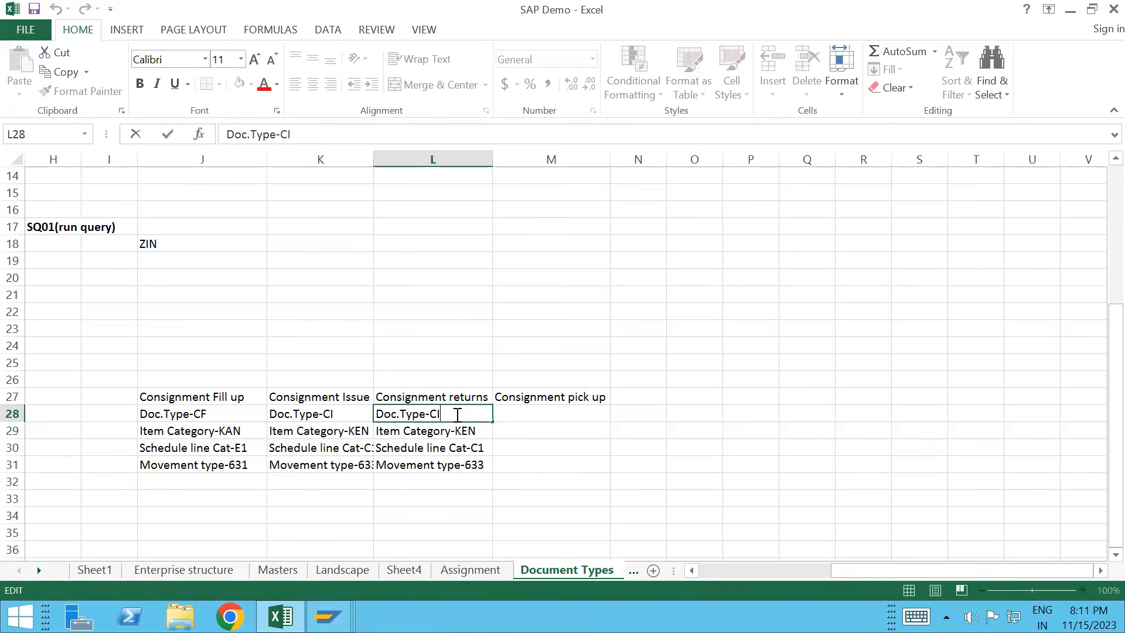
pyautogui.press('BackSpace')
pyautogui.press('BackSpace')
pyautogui.write('CONR')
pyautogui.press('Return')
# Step: Change L29 to Item Category-KRN and L30's code to D0, and clear L31's movement type
pyautogui.doubleClick(482, 431)
pyautogui.press('BackSpace')
pyautogui.press('BackSpace')
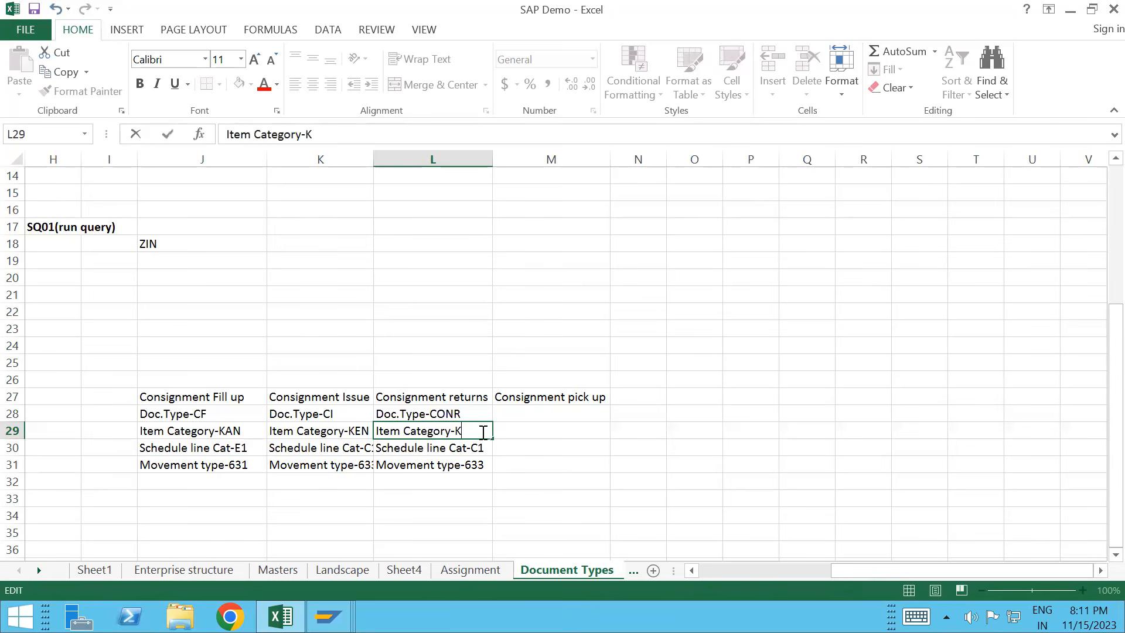
pyautogui.press('BackSpace')
pyautogui.write('KE')
pyautogui.press('BackSpace')
pyautogui.write('RN')
pyautogui.doubleClick(486, 447)
pyautogui.press('BackSpace')
pyautogui.press('BackSpace')
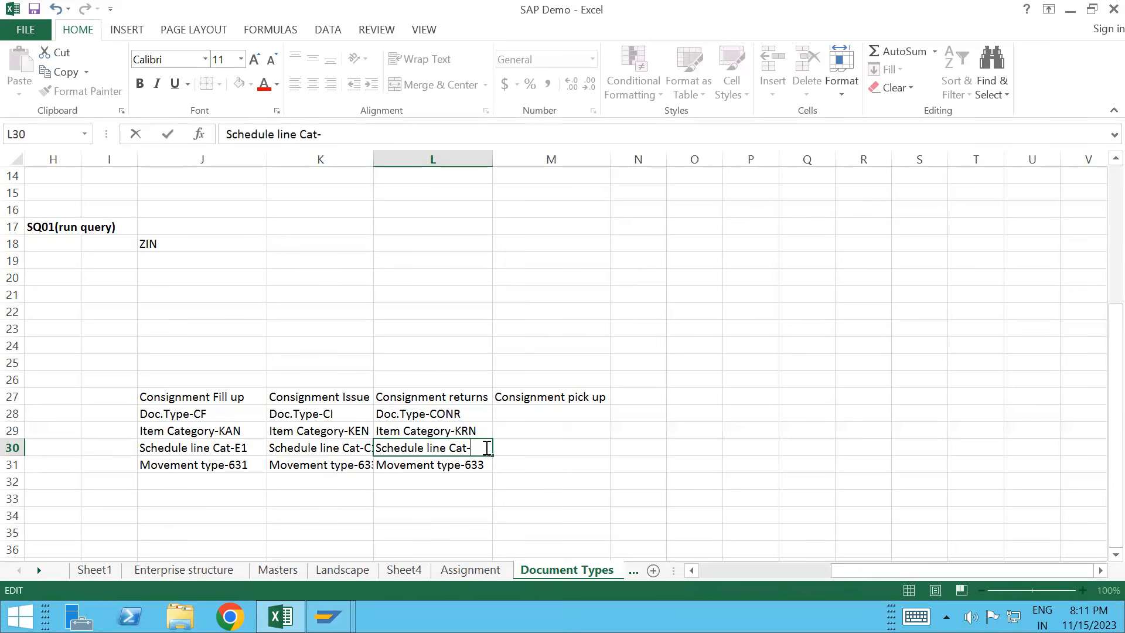
pyautogui.write('D0')
pyautogui.doubleClick(484, 465)
pyautogui.press('BackSpace')
pyautogui.press('BackSpace')
pyautogui.press('BackSpace')
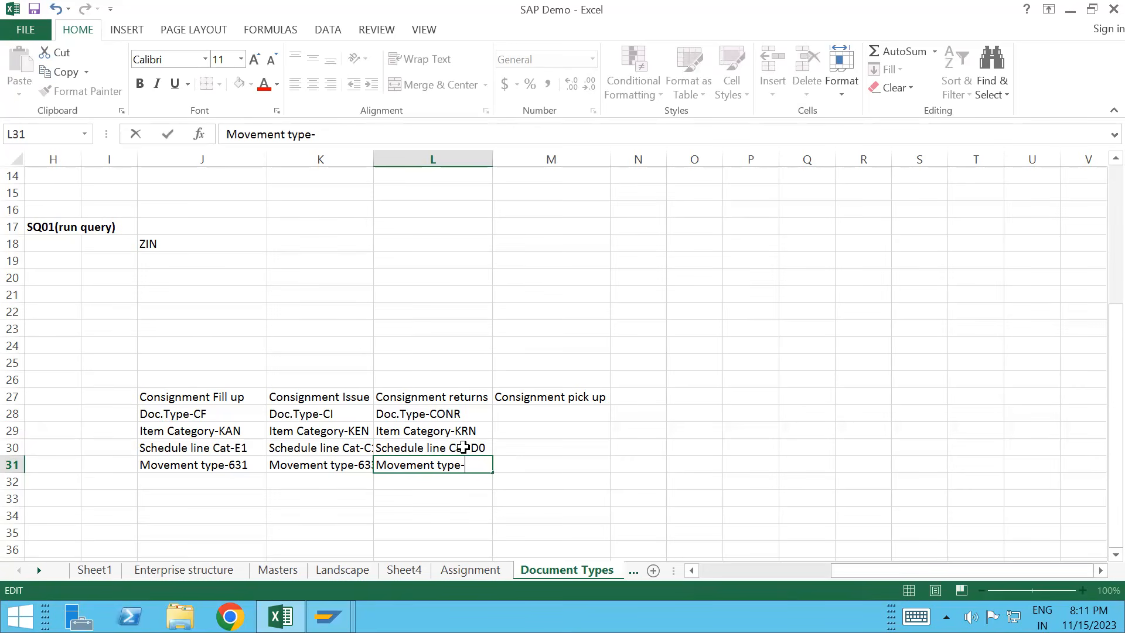
# Step: Widen column K and correct K30 to read Schedule line Cat.C1
pyautogui.click(377, 157)
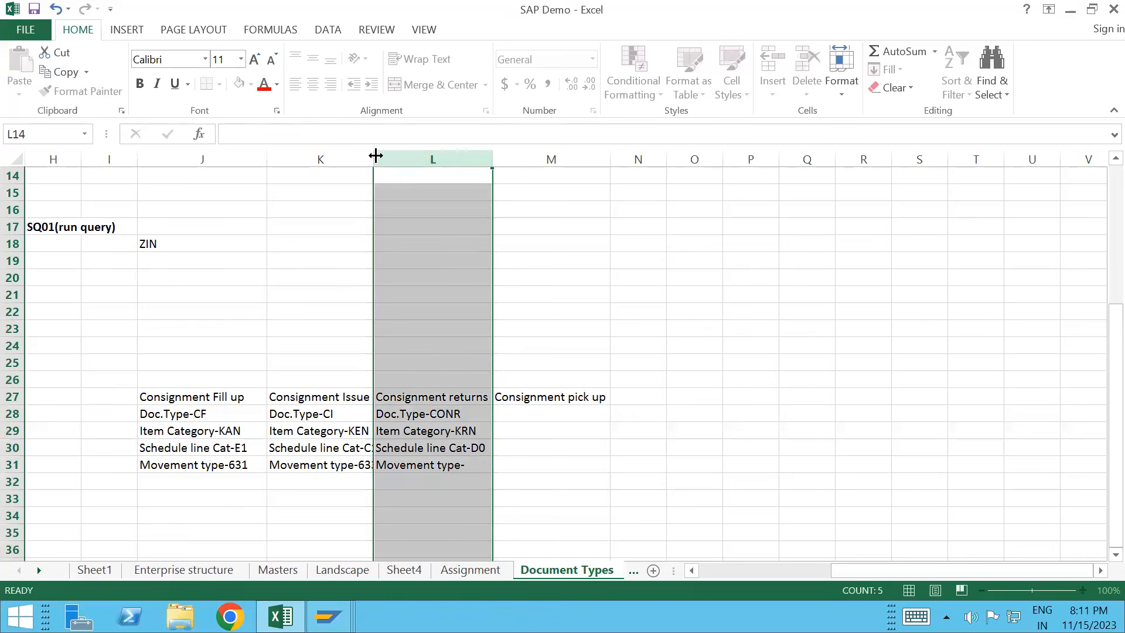
pyautogui.moveTo(375, 155); pyautogui.dragTo(384, 156)
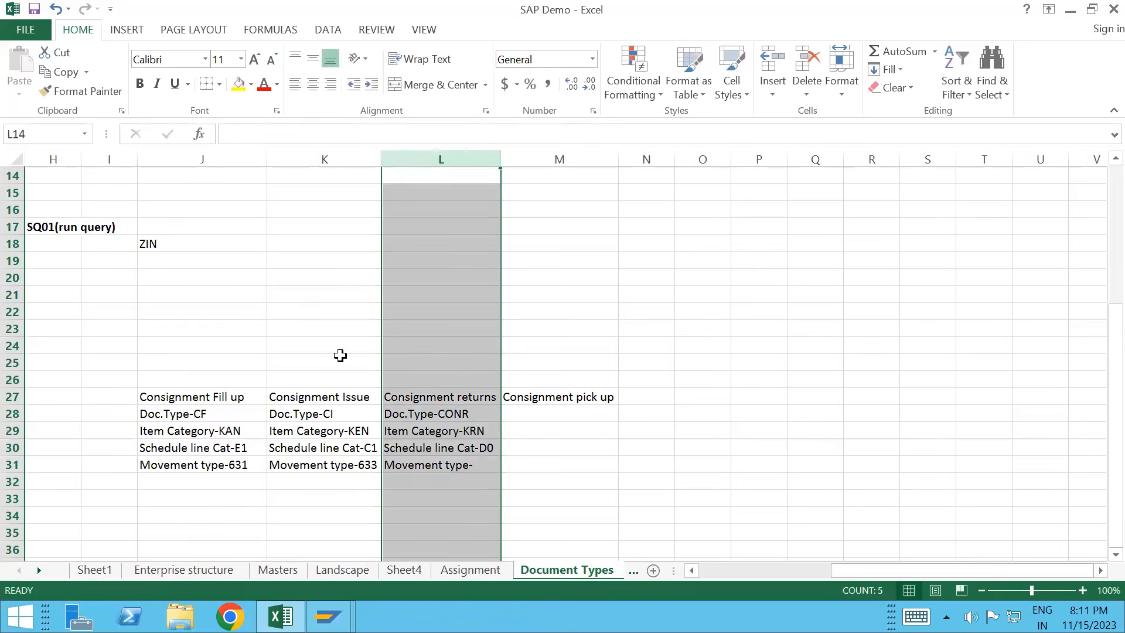
pyautogui.click(365, 449)
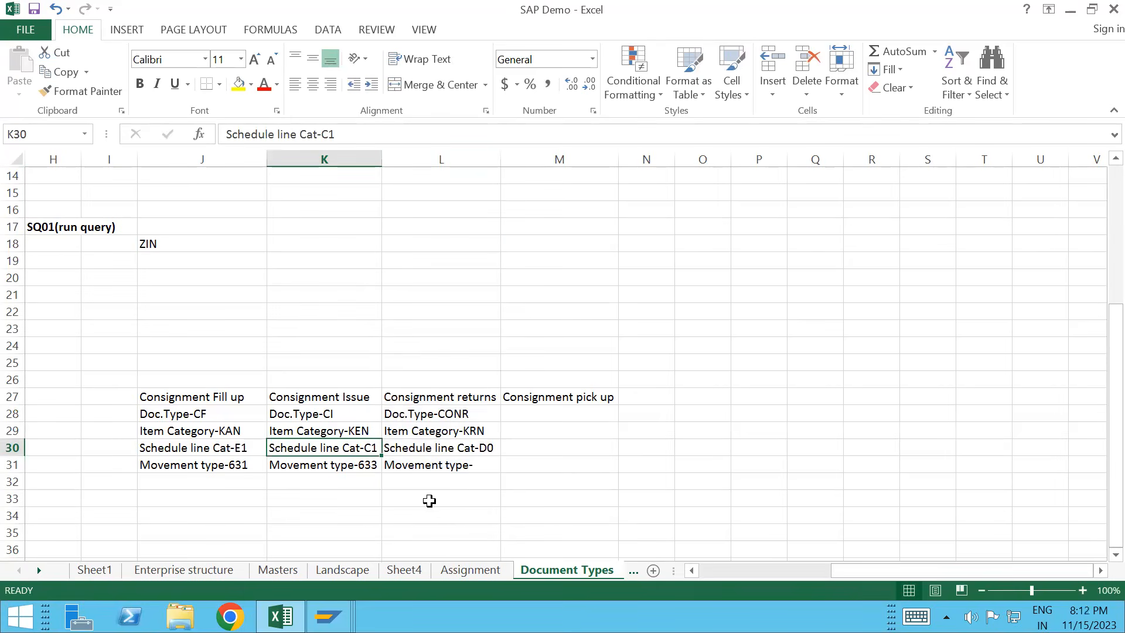
pyautogui.doubleClick(360, 447)
pyautogui.write('.')
pyautogui.press('Delete')
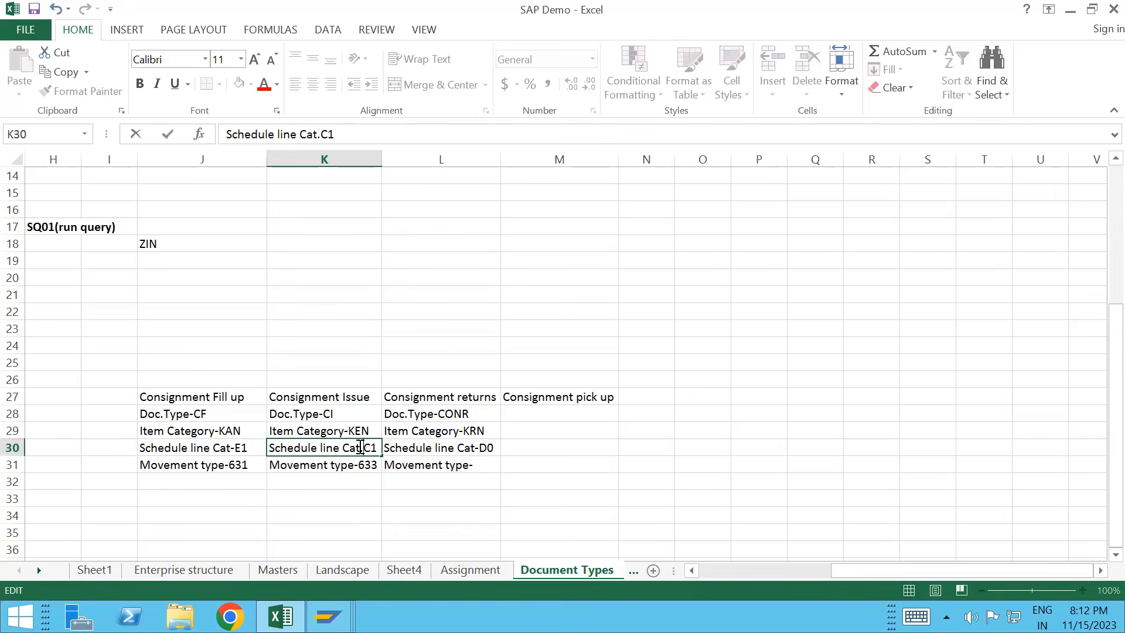
# Step: Set L30 to Schedule line Cat.D0 and L31 to Movement type-634, then select L28:L31
pyautogui.doubleClick(479, 447)
pyautogui.press('BackSpace')
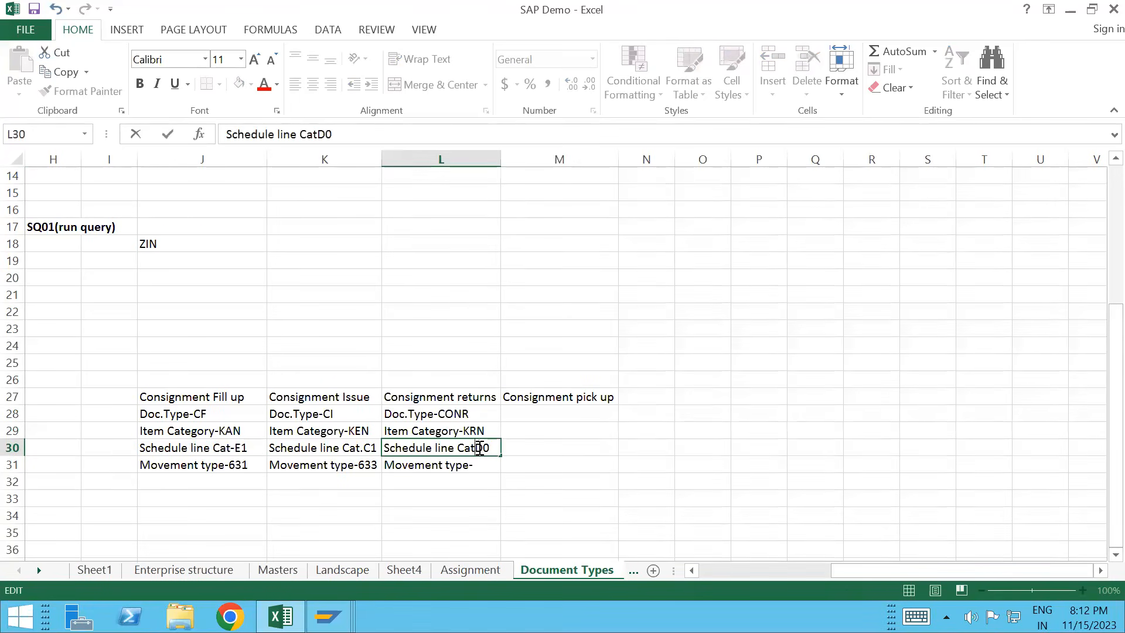
pyautogui.write('.')
pyautogui.click(481, 464)
pyautogui.doubleClick(483, 465)
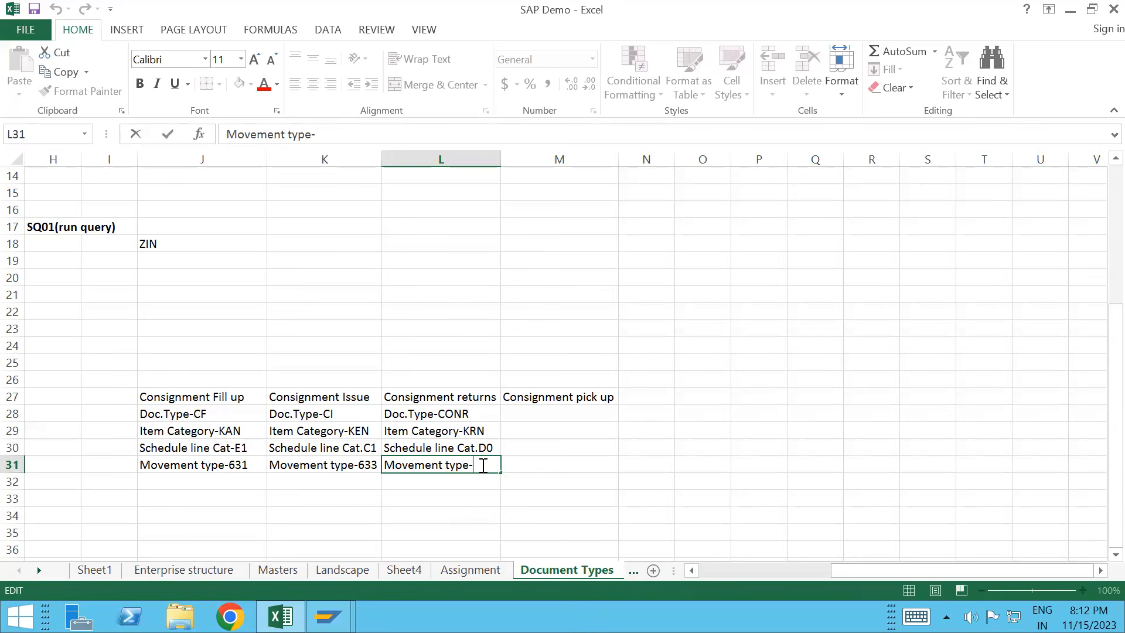
pyautogui.write('634')
pyautogui.click(450, 417)
pyautogui.hotkey('shift', 'Down')
pyautogui.hotkey('shift', 'Down')
pyautogui.hotkey('shift', 'Down')
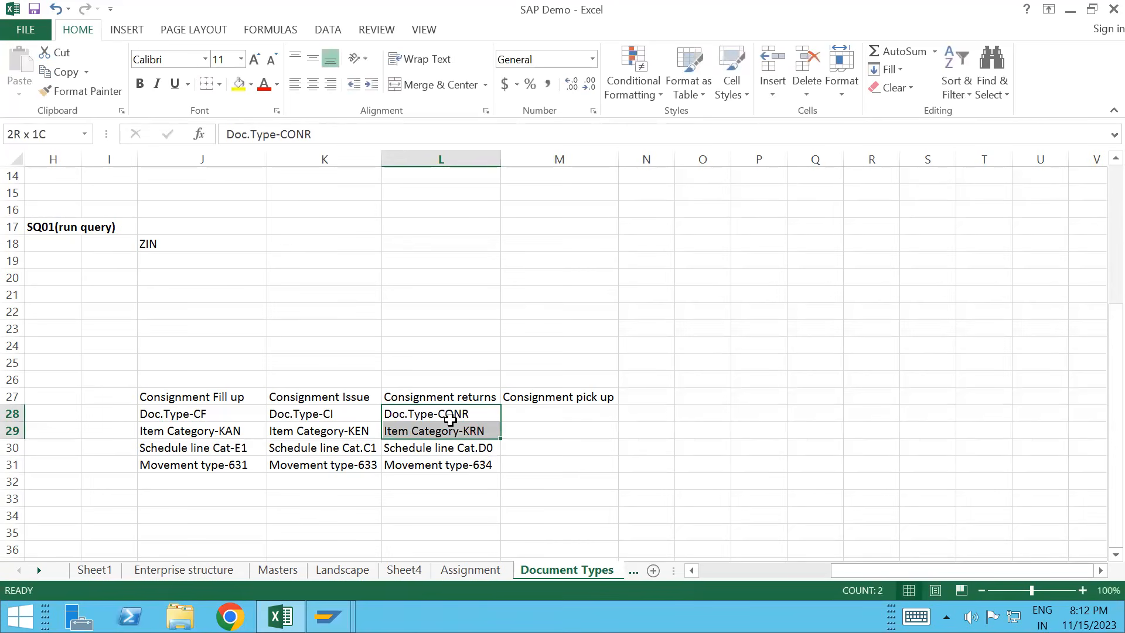
# Step: Paste the Consignment returns entries into M28:M31 and change M28 to Doc.Type-CP
pyautogui.hotkey('ctrl', 'c')
pyautogui.click(543, 410)
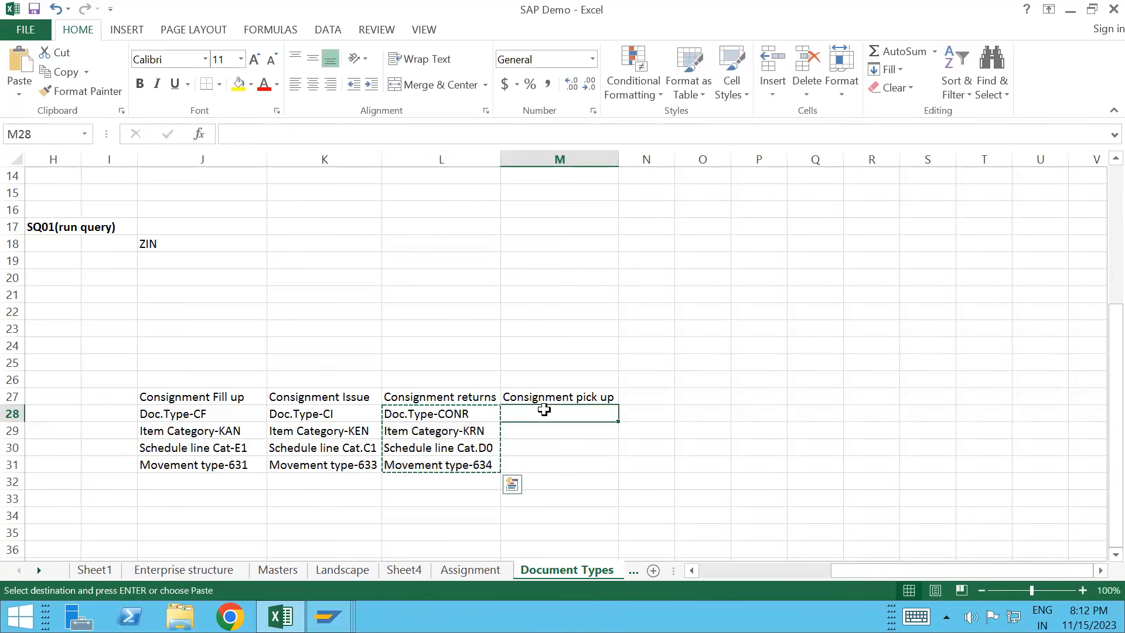
pyautogui.hotkey('ctrl', 'v')
pyautogui.doubleClick(598, 413)
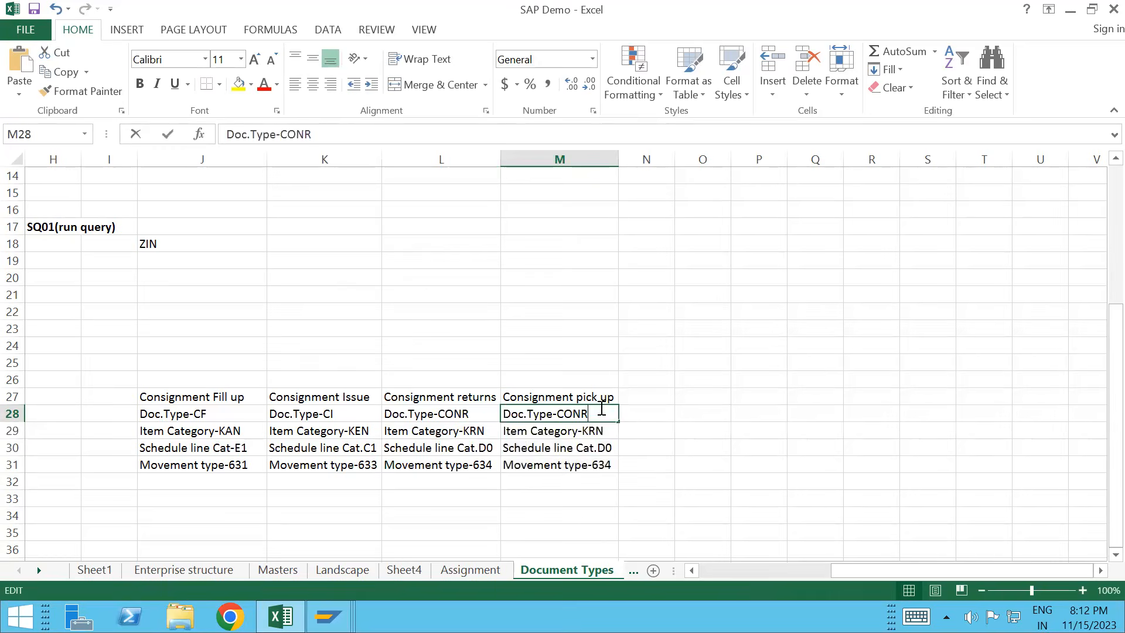
pyautogui.press('BackSpace')
pyautogui.press('BackSpace')
pyautogui.press('BackSpace')
pyautogui.write('P')
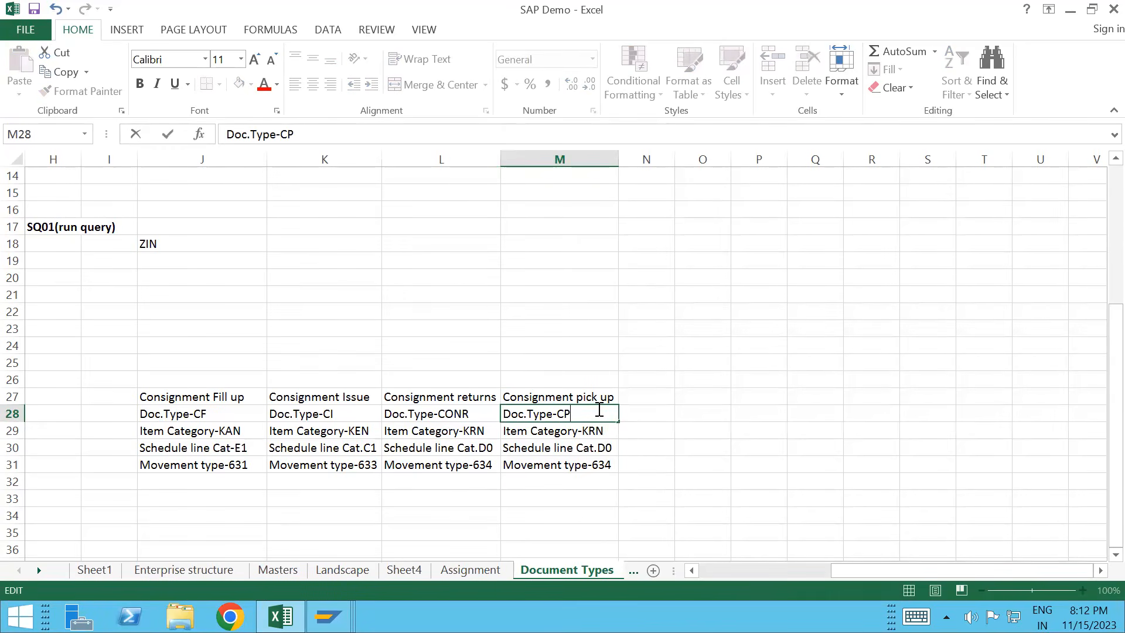
# Step: Change the pasted entries to Item Category-KBN, Movement type-632 and Schedule line Cat.F1
pyautogui.doubleClick(604, 431)
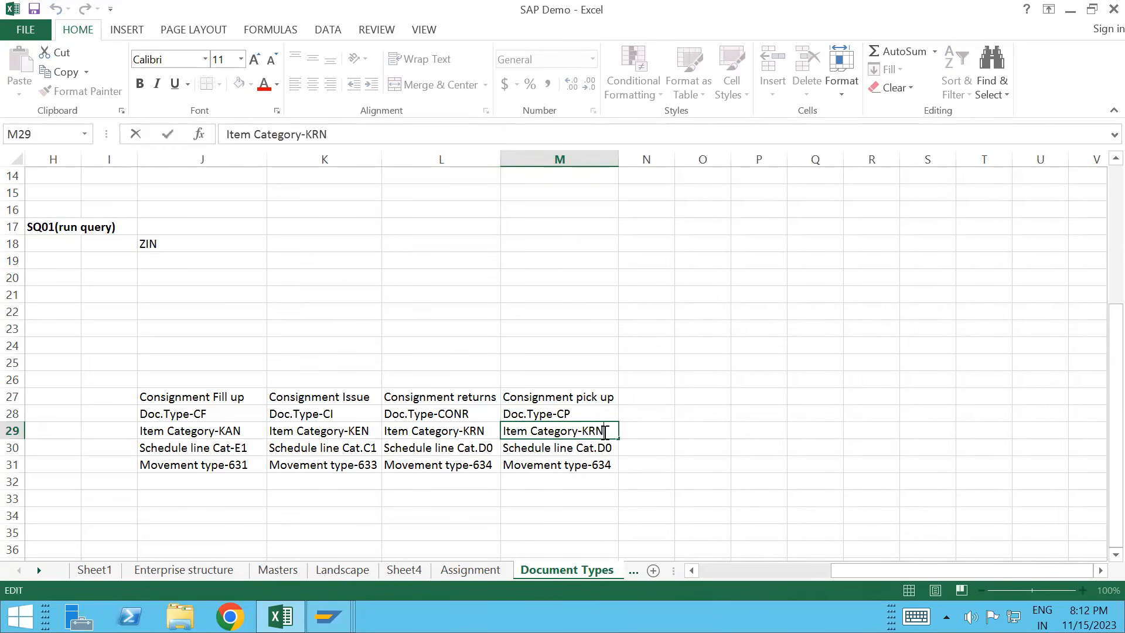
pyautogui.press('BackSpace')
pyautogui.press('BackSpace')
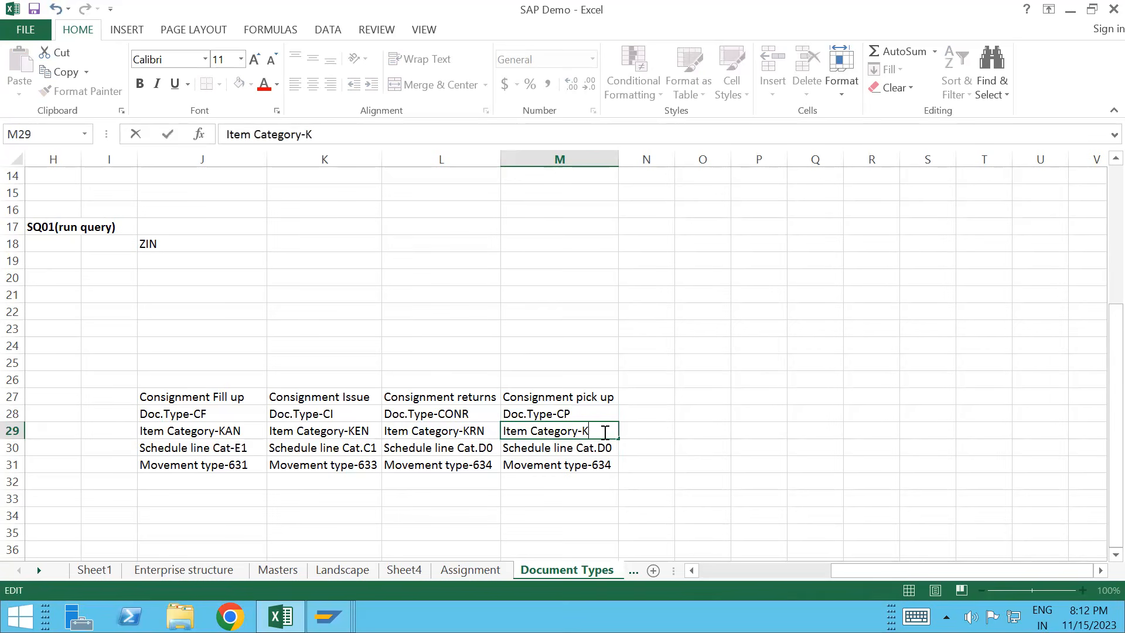
pyautogui.write('BN')
pyautogui.click(609, 447)
pyautogui.doubleClick(612, 465)
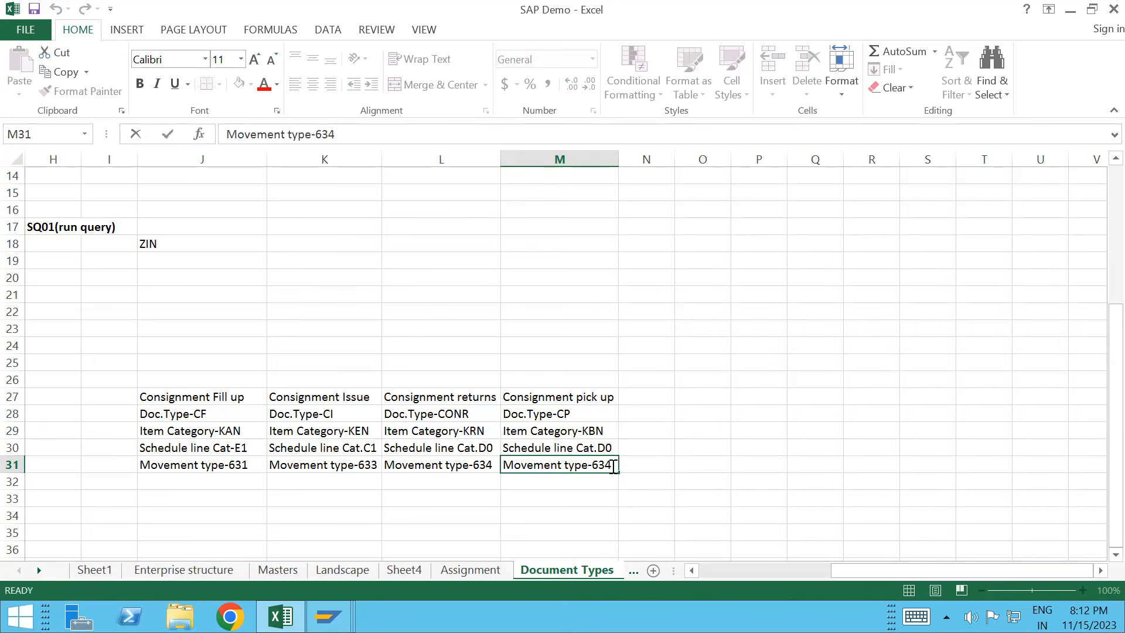
pyautogui.press('BackSpace')
pyautogui.write('2')
pyautogui.doubleClick(605, 448)
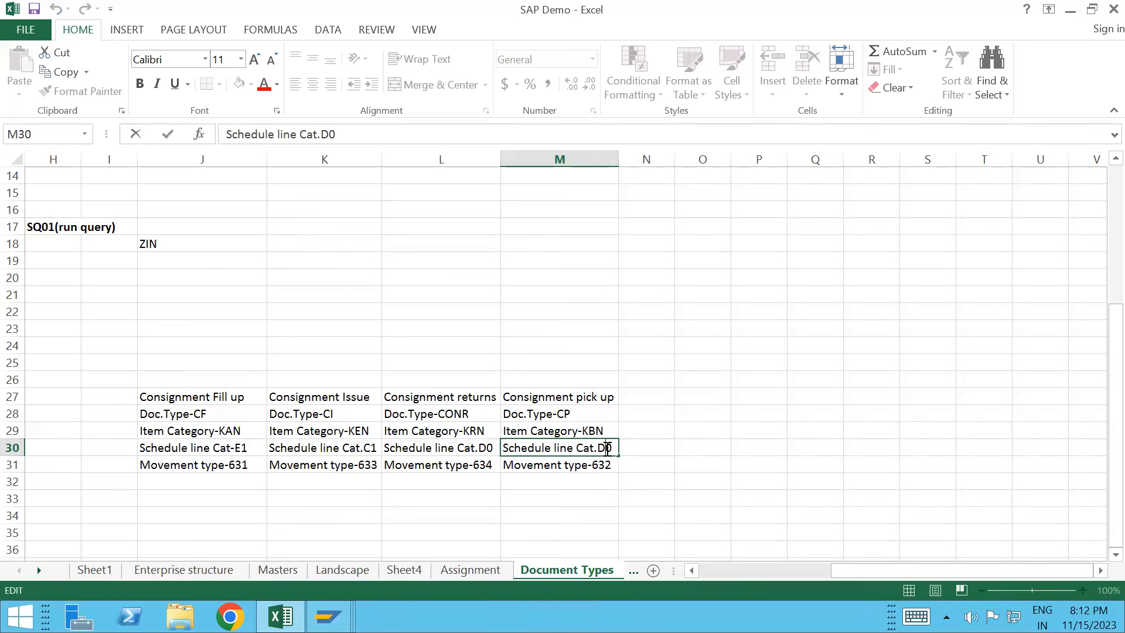
pyautogui.press('BackSpace')
pyautogui.press('BackSpace')
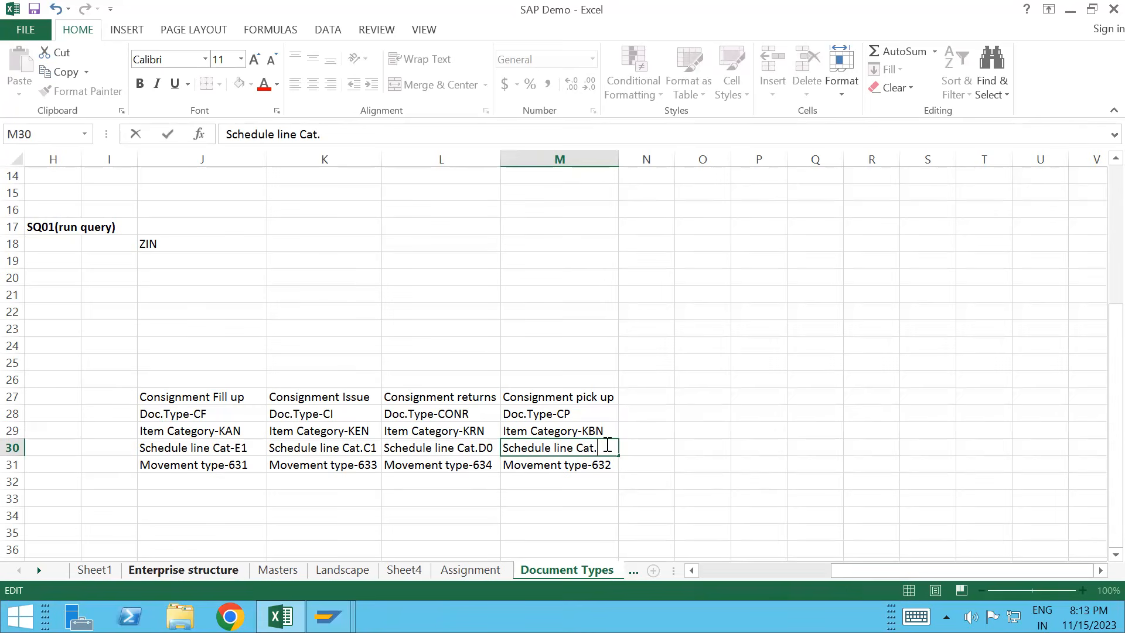
pyautogui.write('F1')
pyautogui.click(672, 447)
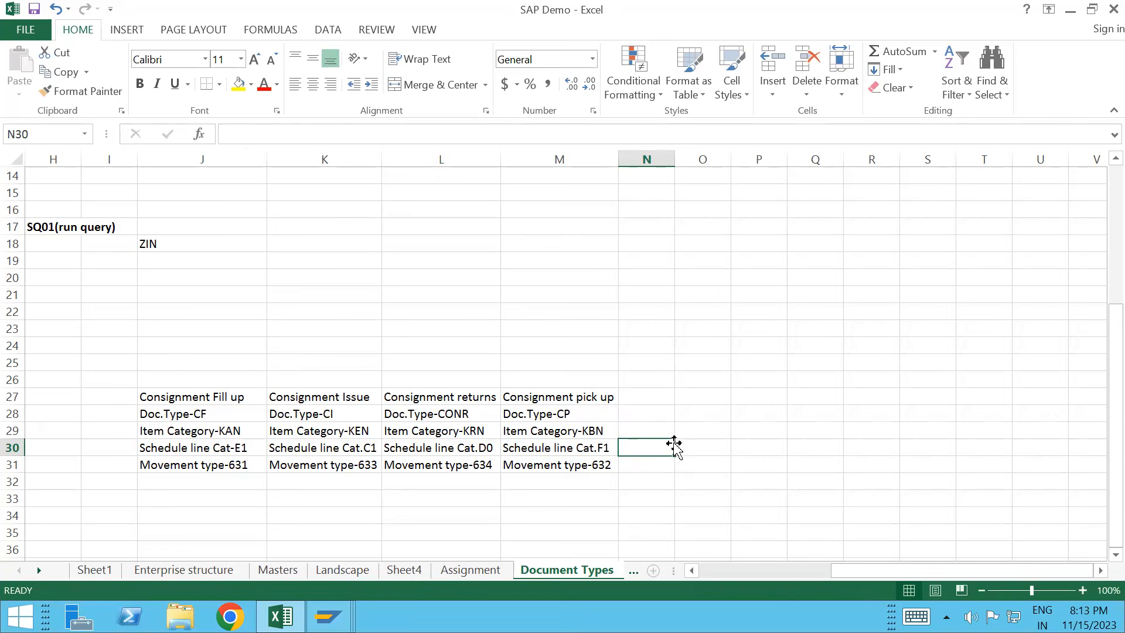
# Step: Review the returns and issue entries, then continue into SAP's sales order types table
pyautogui.click(439, 414)
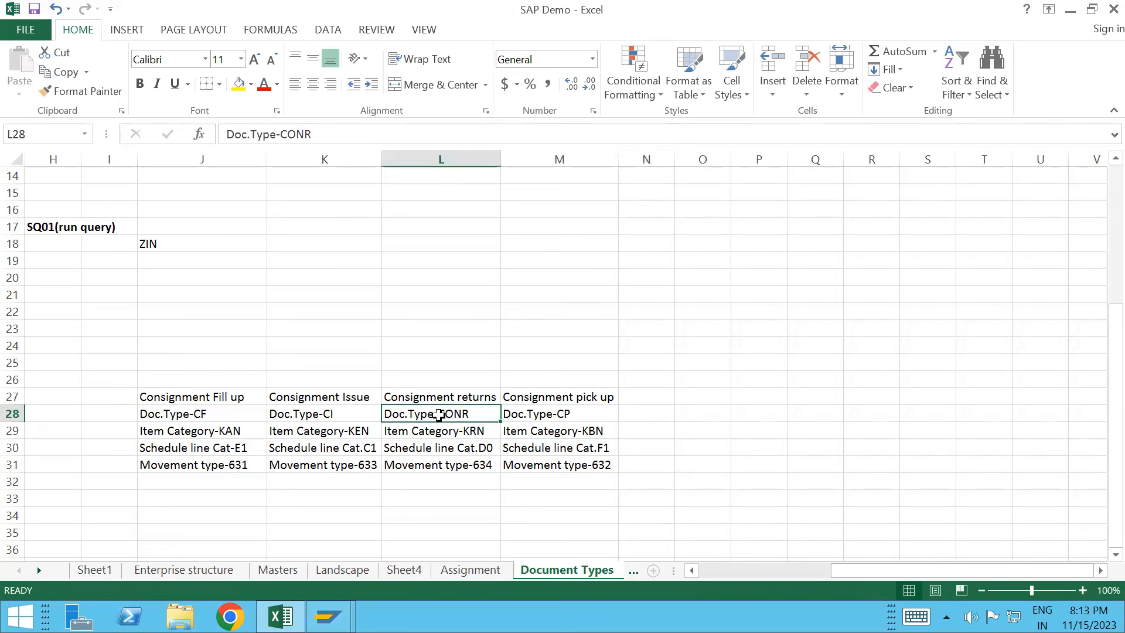
pyautogui.press('Down')
pyautogui.press('Down')
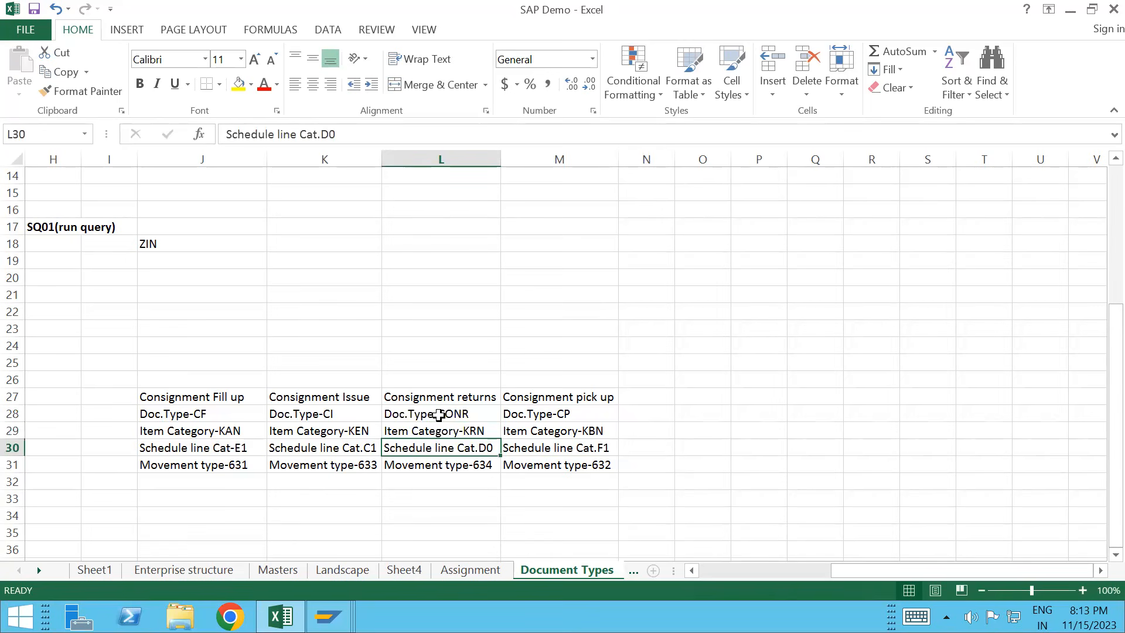
pyautogui.press('Left')
pyautogui.press('Down')
pyautogui.press('Up')
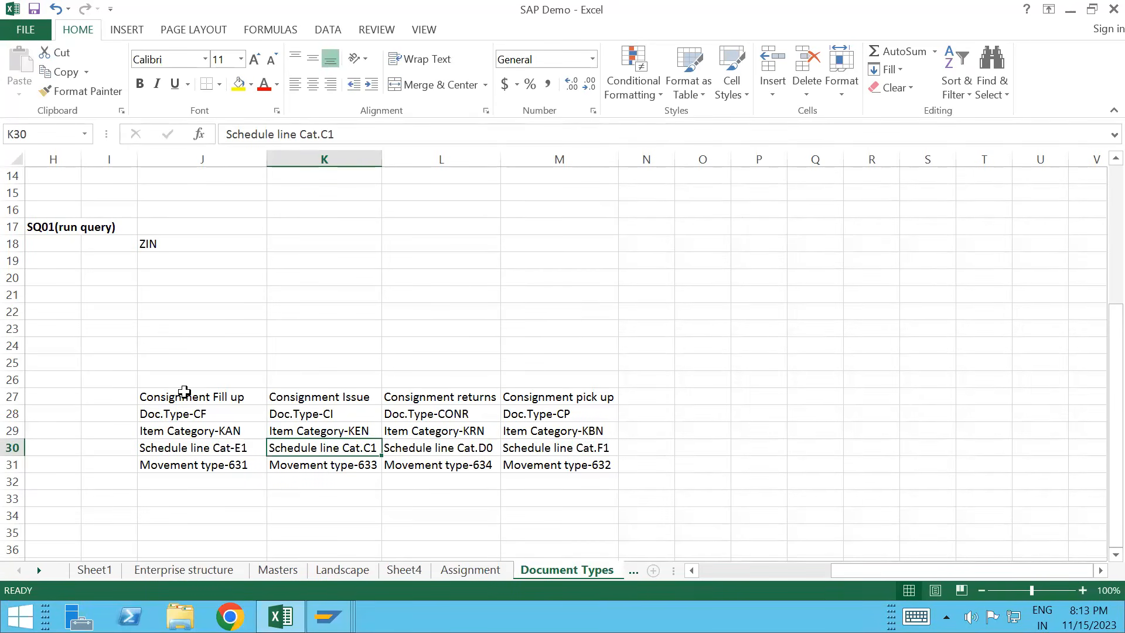
pyautogui.hotkey('alt', 'Tab')
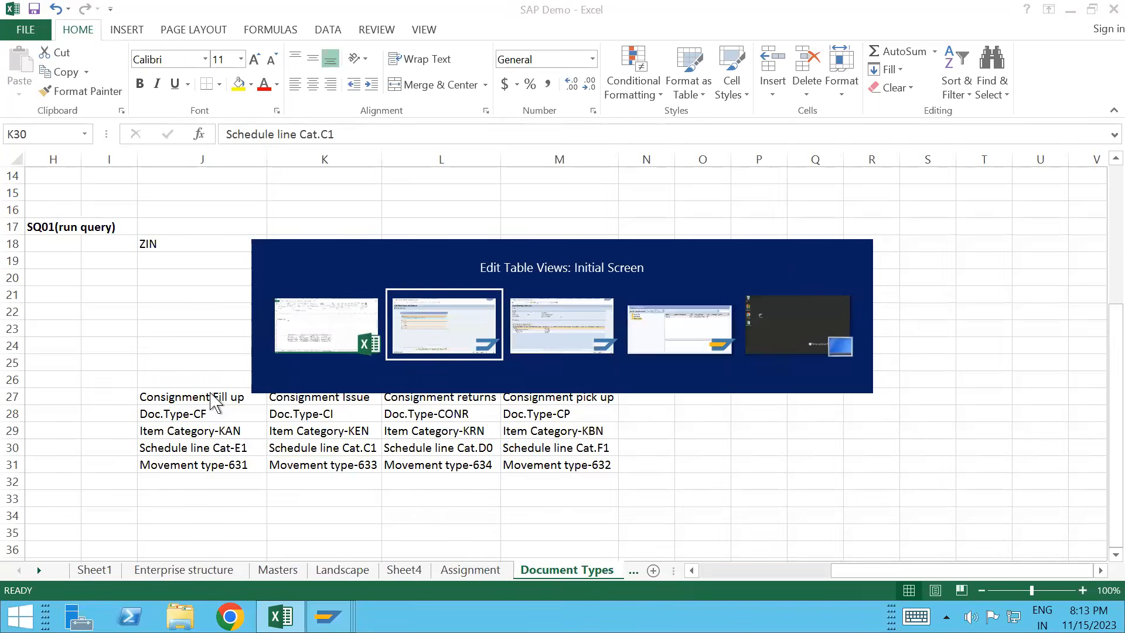
pyautogui.press('Return')
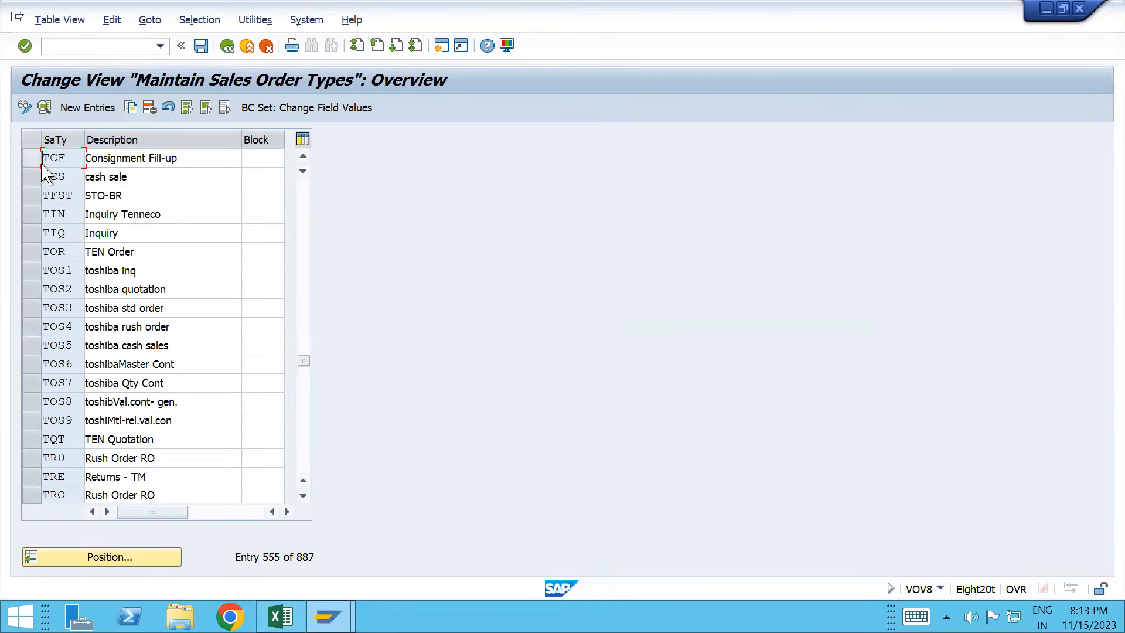
pyautogui.hotkey('alt', 'Tab')
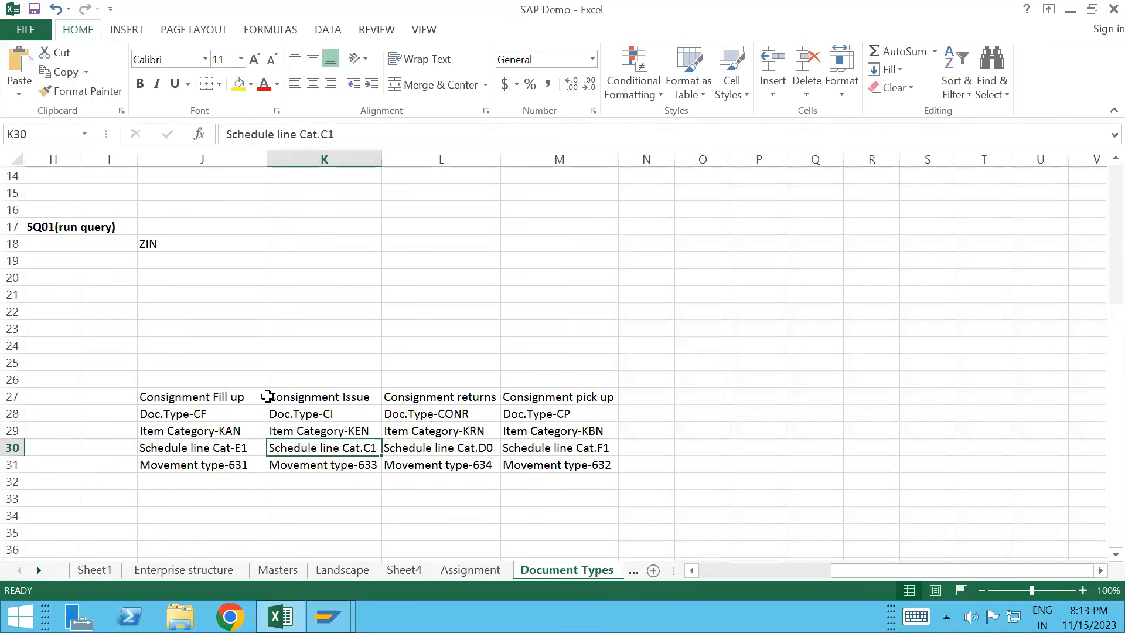
# Step: Append a bold (TCF) to the Consignment Fill up header in J27
pyautogui.click(255, 397)
pyautogui.doubleClick(254, 398)
pyautogui.write('(TCF)')
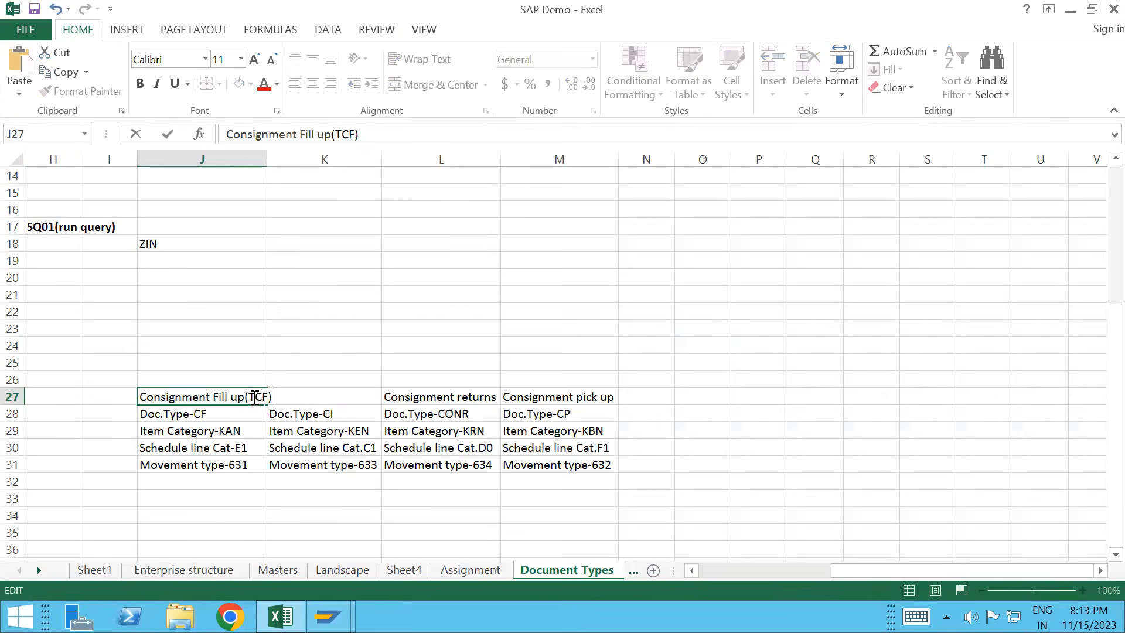
pyautogui.hotkey('shift', 'Left')
pyautogui.hotkey('shift', 'Left')
pyautogui.hotkey('shift', 'Left')
pyautogui.hotkey('shift', 'Left')
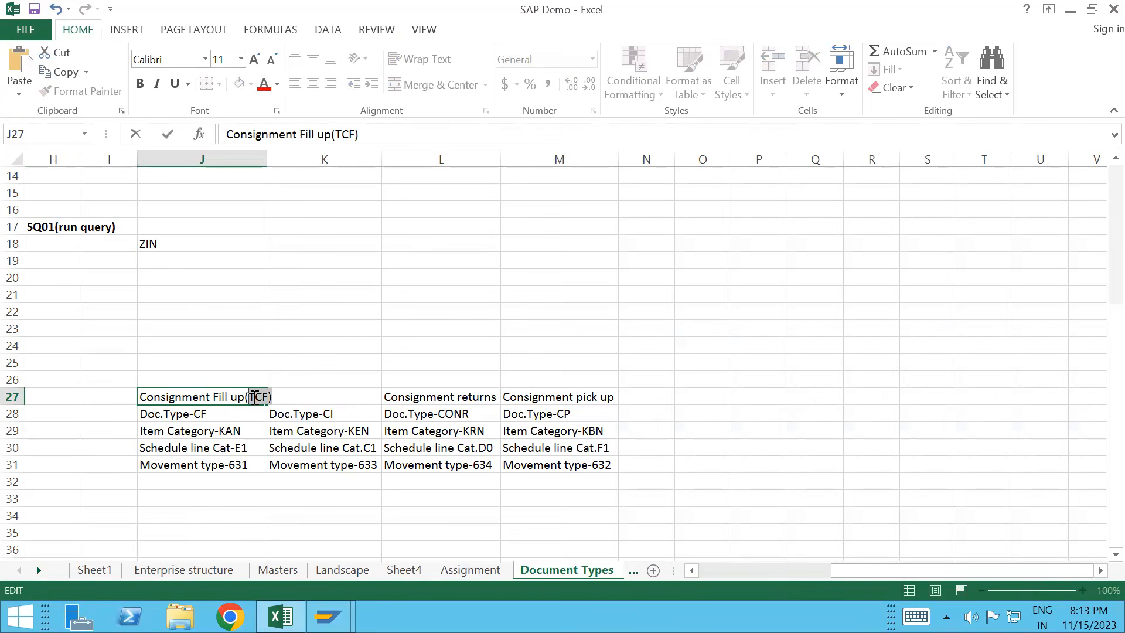
pyautogui.hotkey('ctrl', 'b')
pyautogui.click(335, 414)
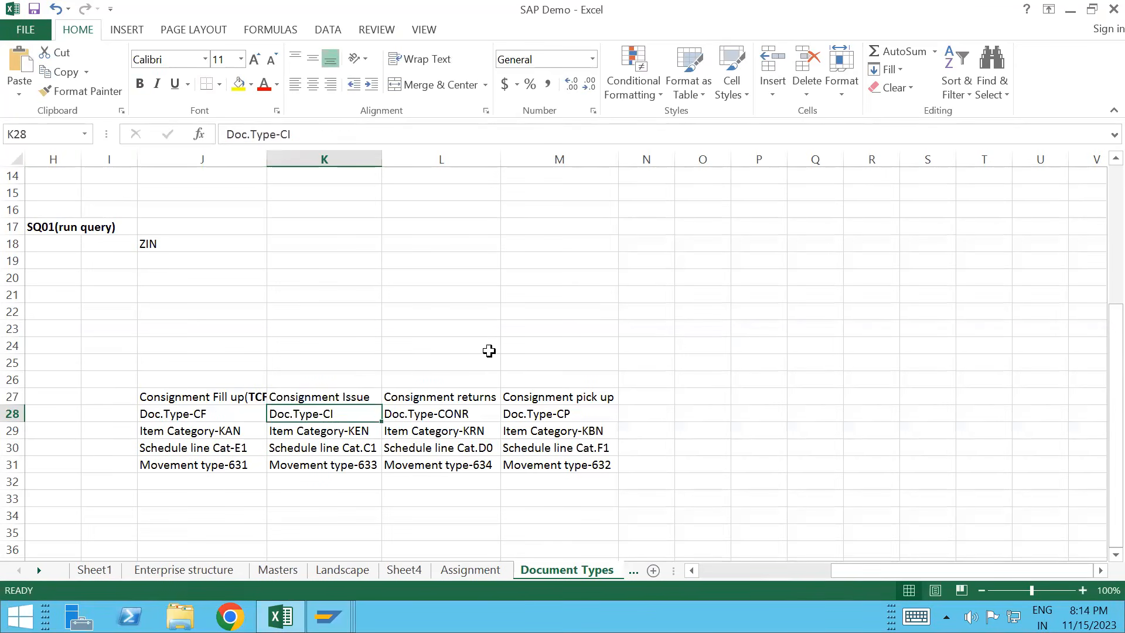
pyautogui.doubleClick(371, 396)
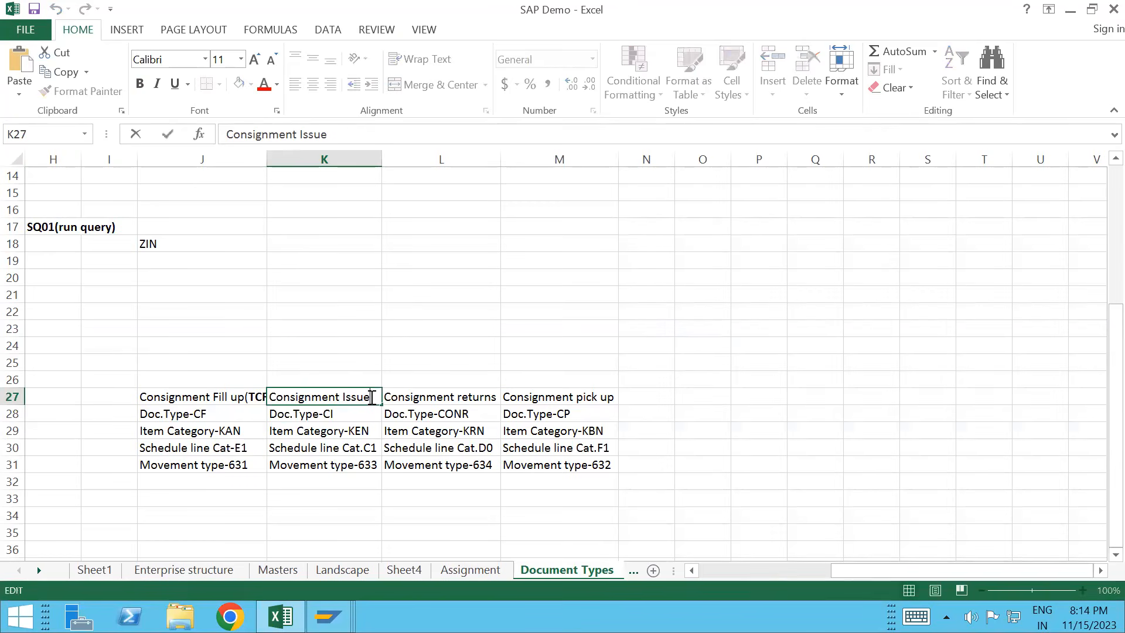
pyautogui.hotkey('alt', 'Tab')
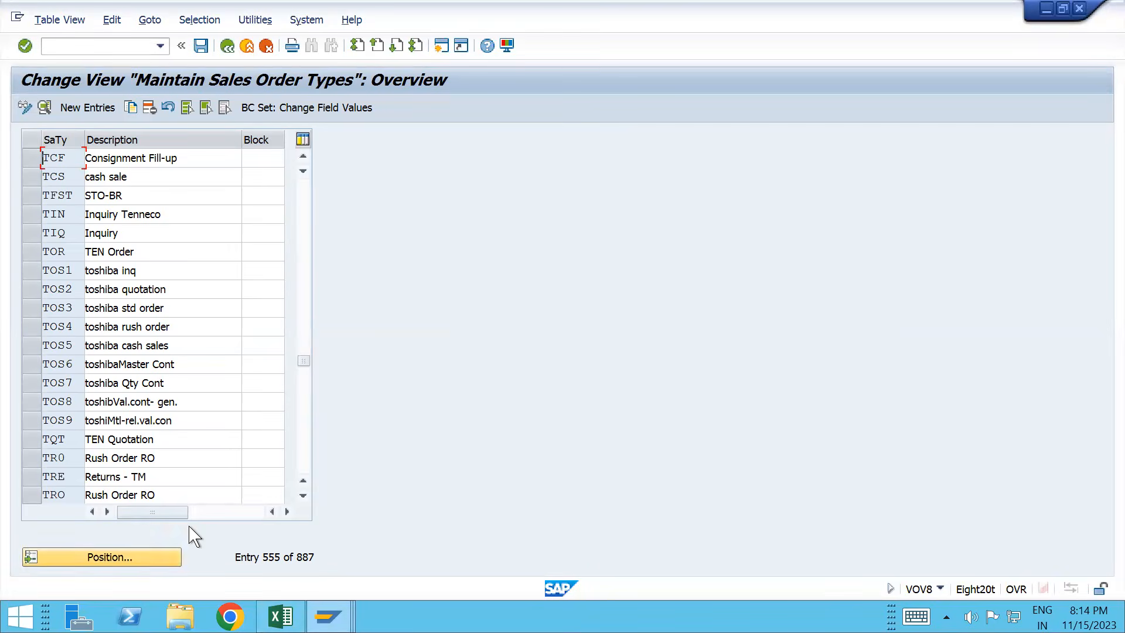
# Step: Copy sales order type CI, including its copying control, as new type TCI
pyautogui.click(178, 552)
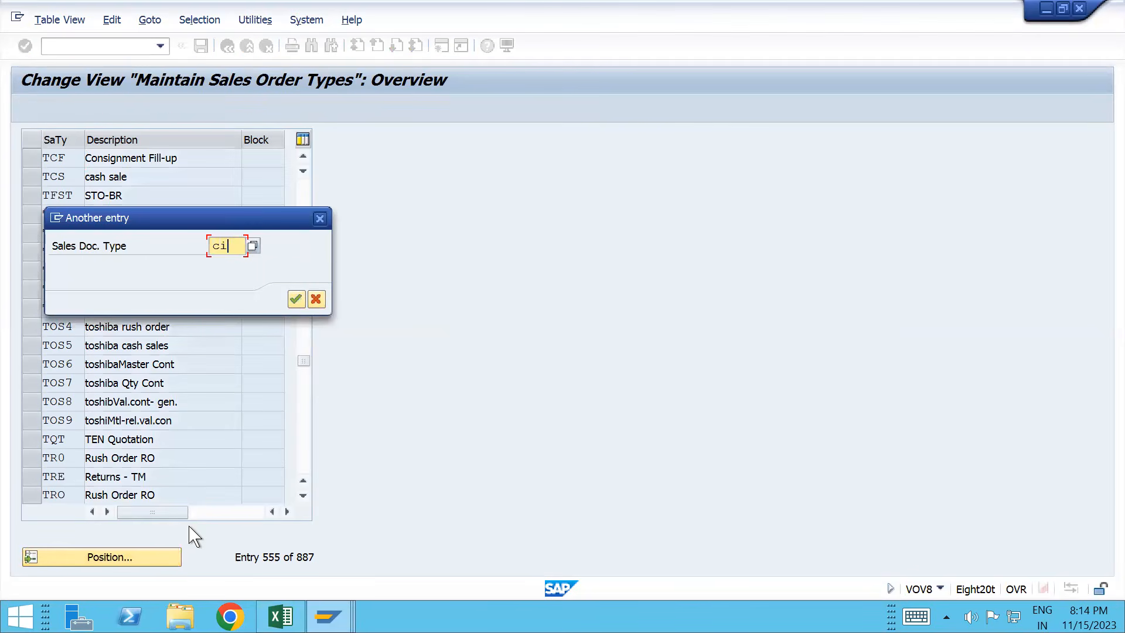
pyautogui.write('ci')
pyautogui.press('Return')
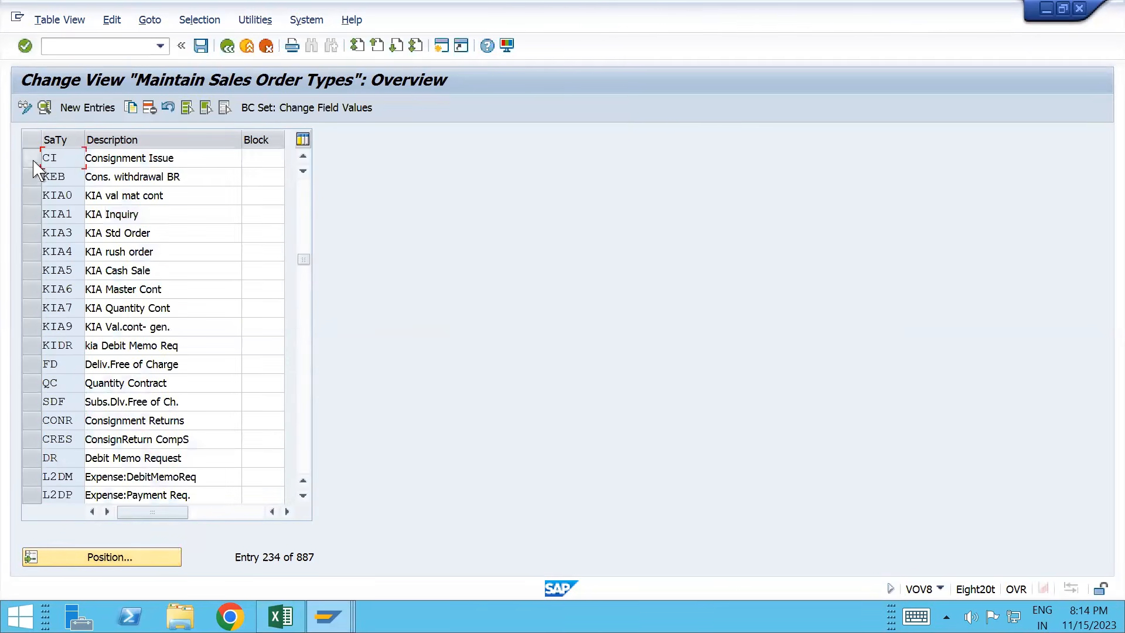
pyautogui.click(32, 160)
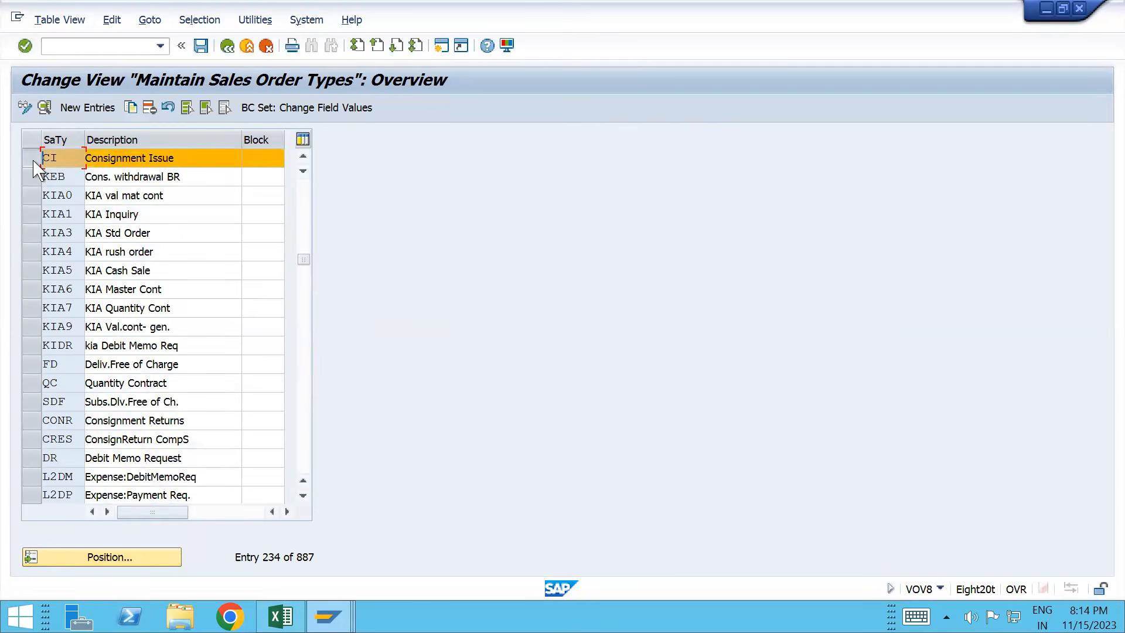
pyautogui.click(135, 108)
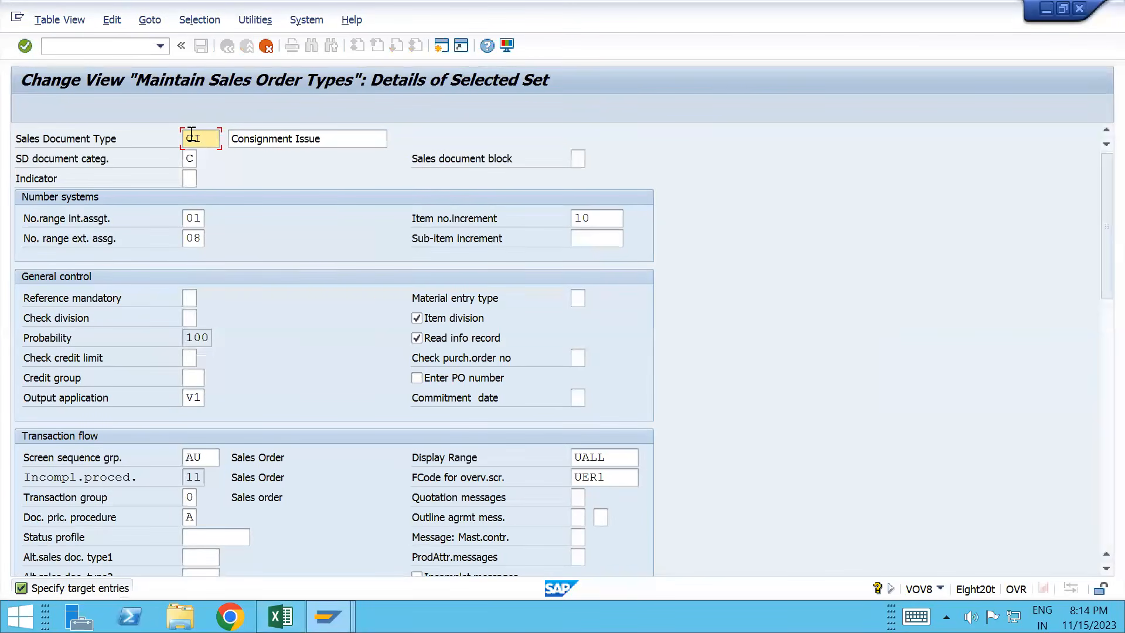
pyautogui.write('TCI')
pyautogui.press('Return')
pyautogui.click(280, 346)
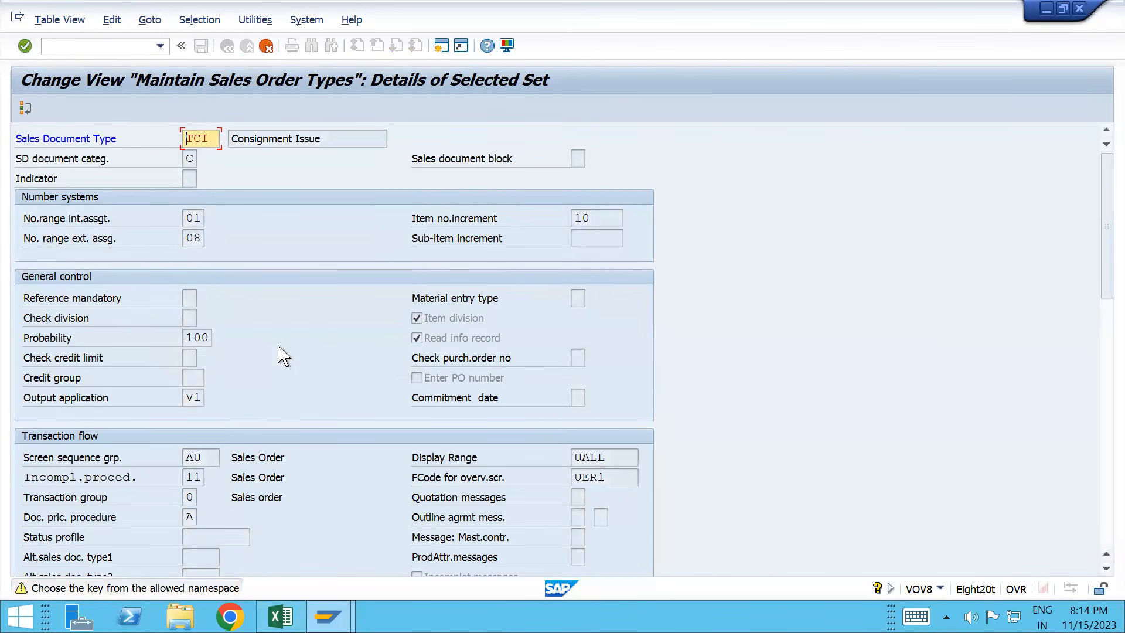
pyautogui.press('Return')
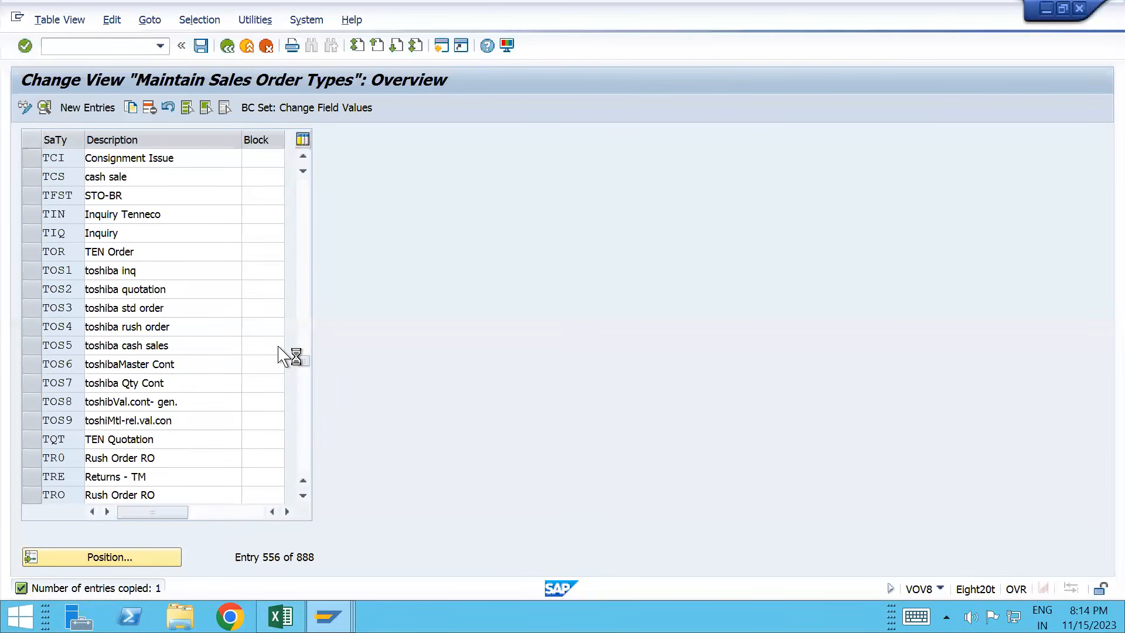
# Step: Copy sales order type CONR, including its copying control, as new type TONR
pyautogui.press('Return')
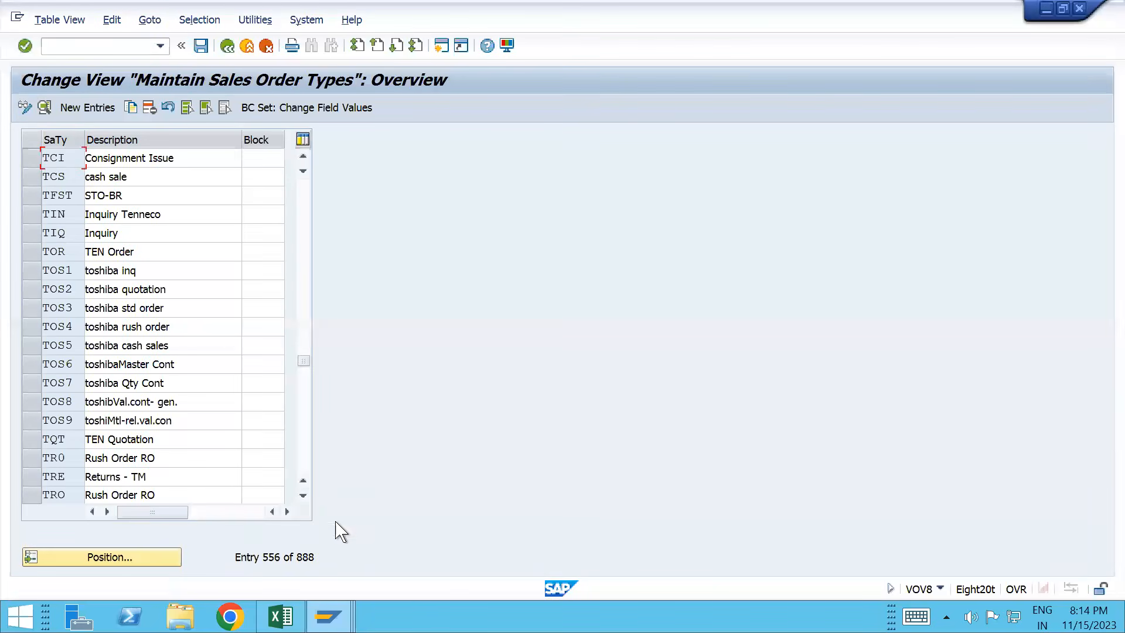
pyautogui.press('Return')
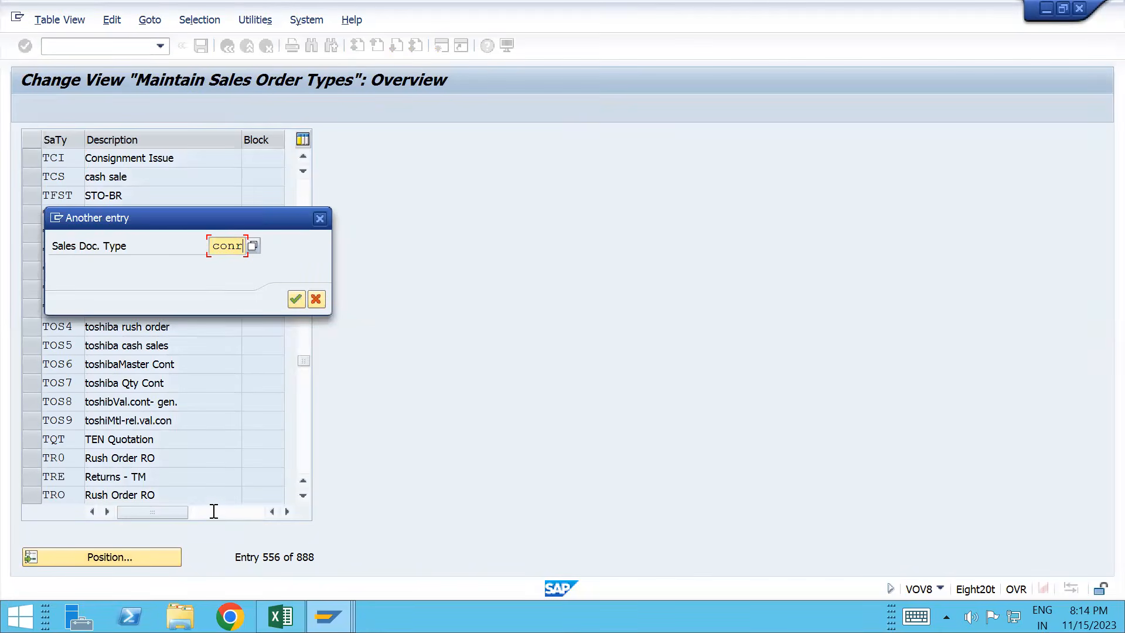
pyautogui.press('Return')
pyautogui.click(32, 158)
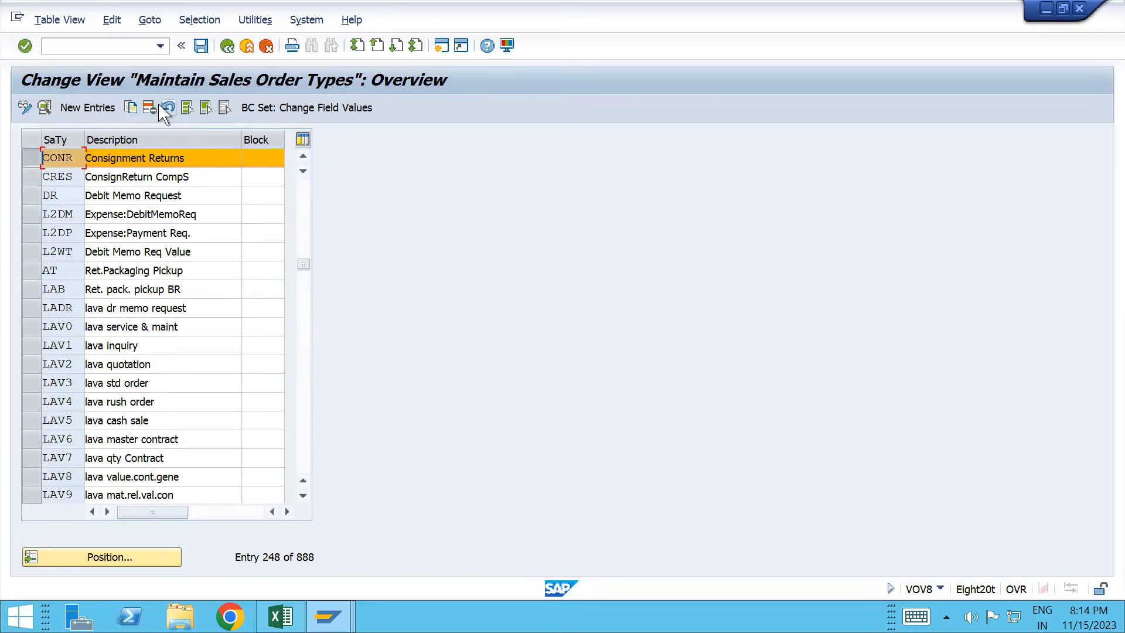
pyautogui.click(131, 107)
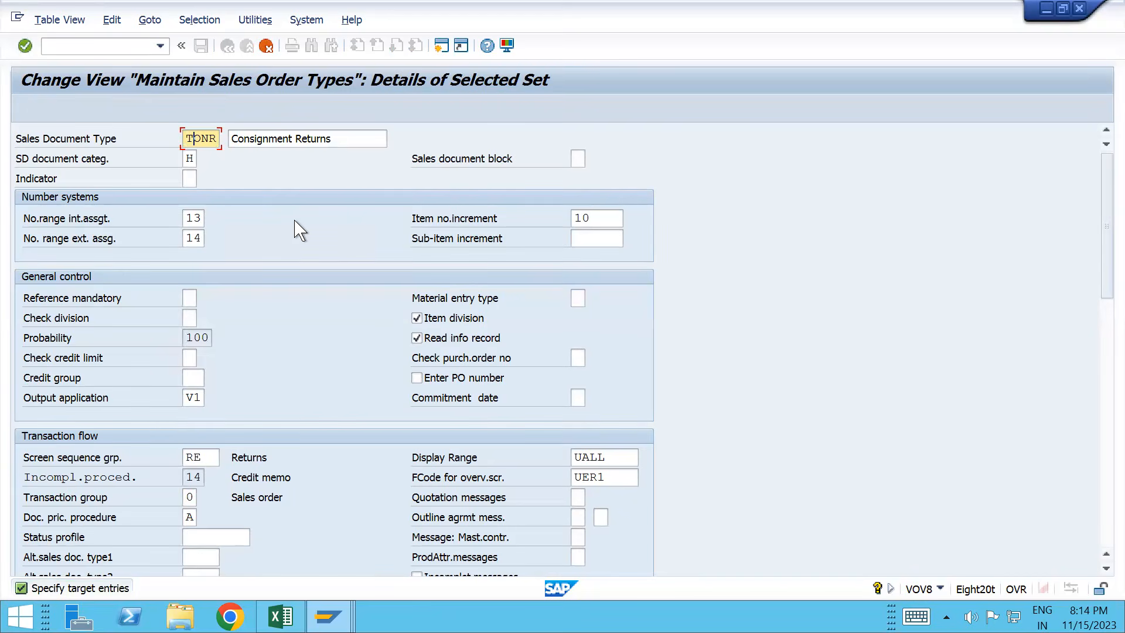
pyautogui.press('Return')
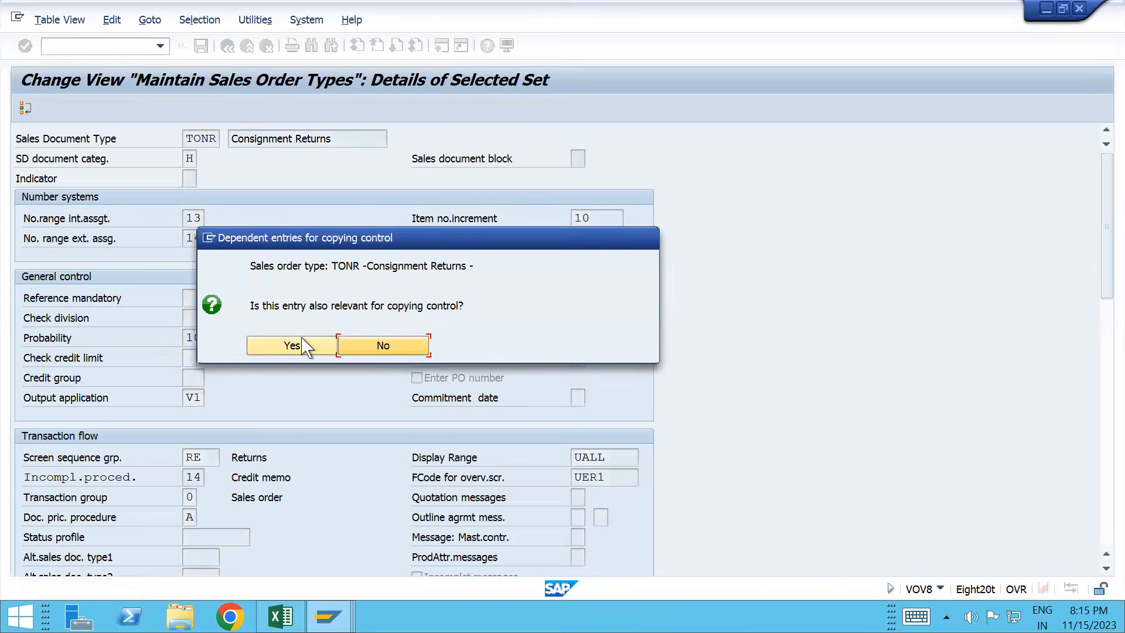
pyautogui.click(292, 345)
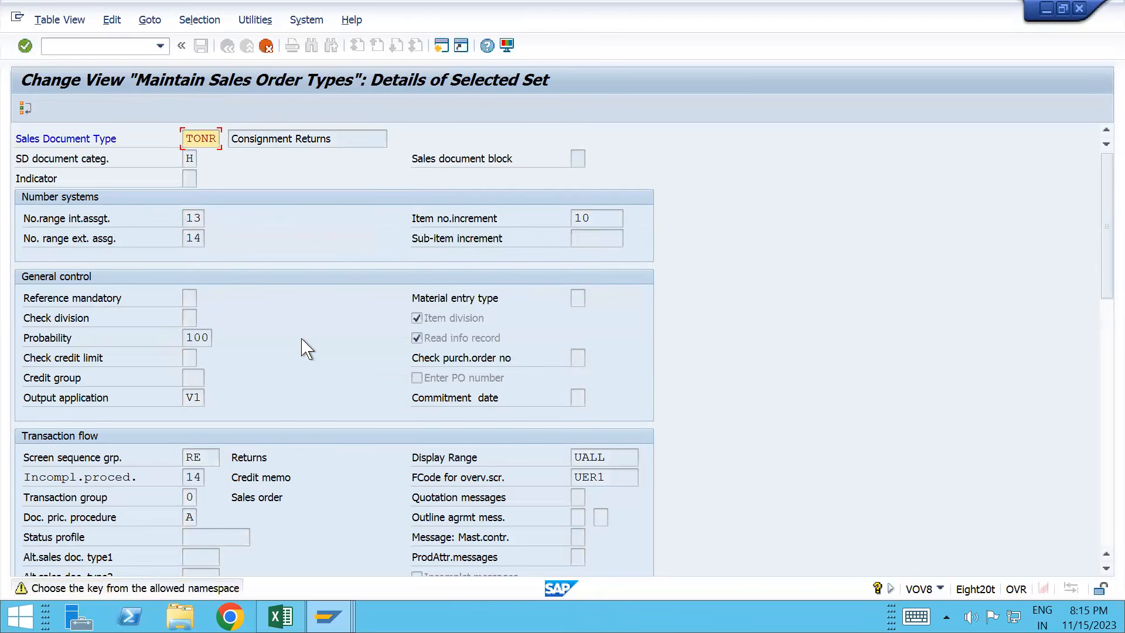
pyautogui.press('Return')
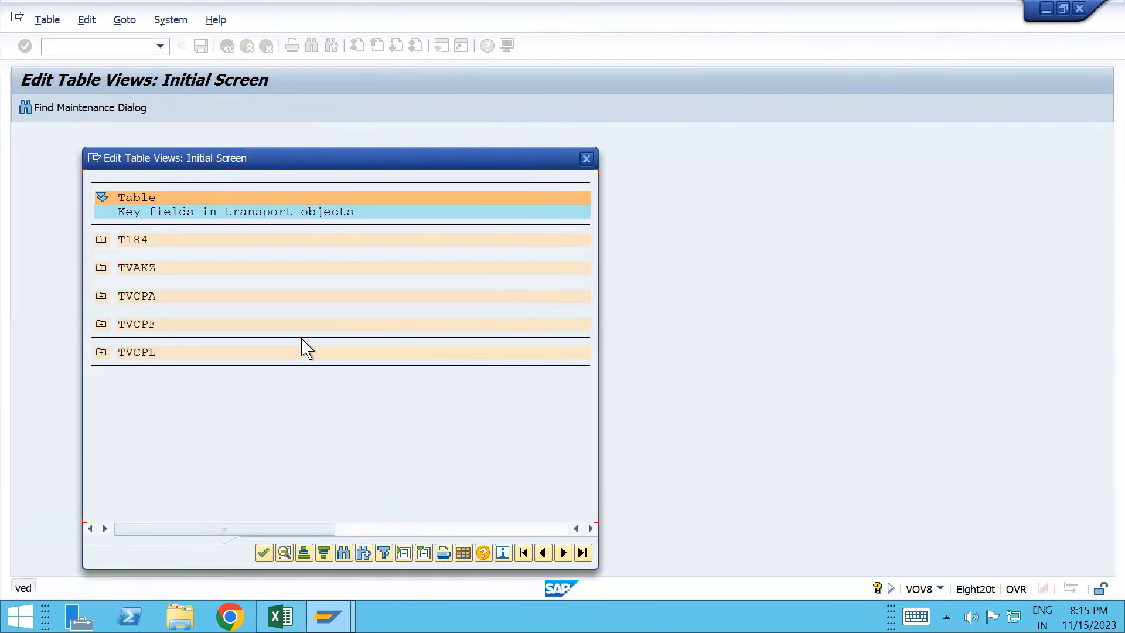
pyautogui.hotkey('alt', 'Tab')
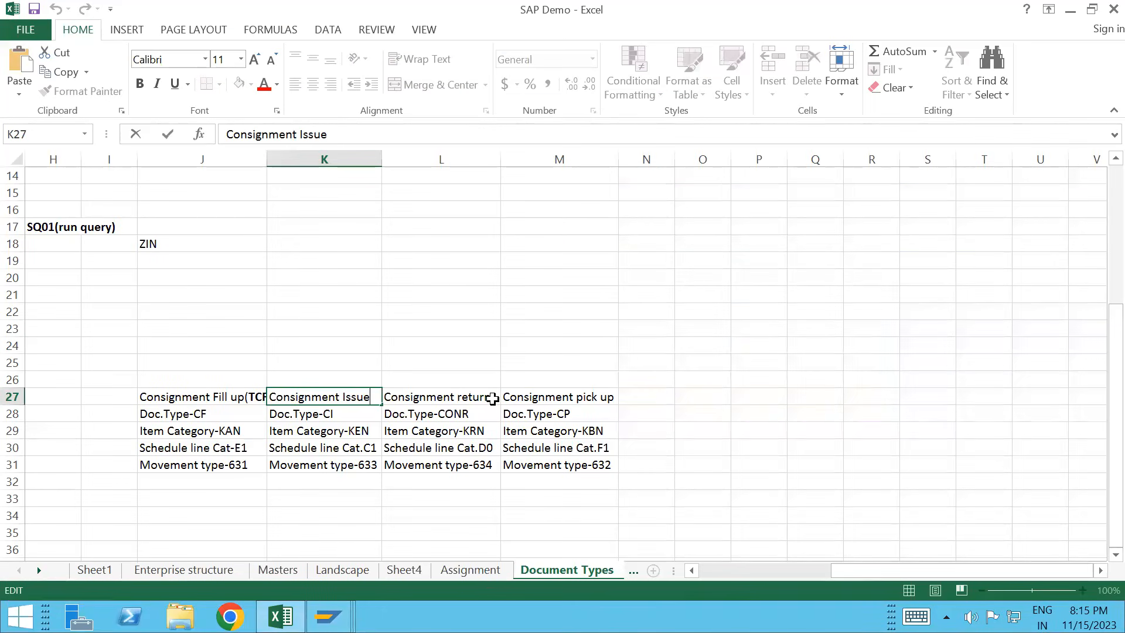
# Step: Append a bold (TCI) to the K27 Consignment Issue heading and autofit column K
pyautogui.doubleClick(492, 398)
pyautogui.write('(TONR')
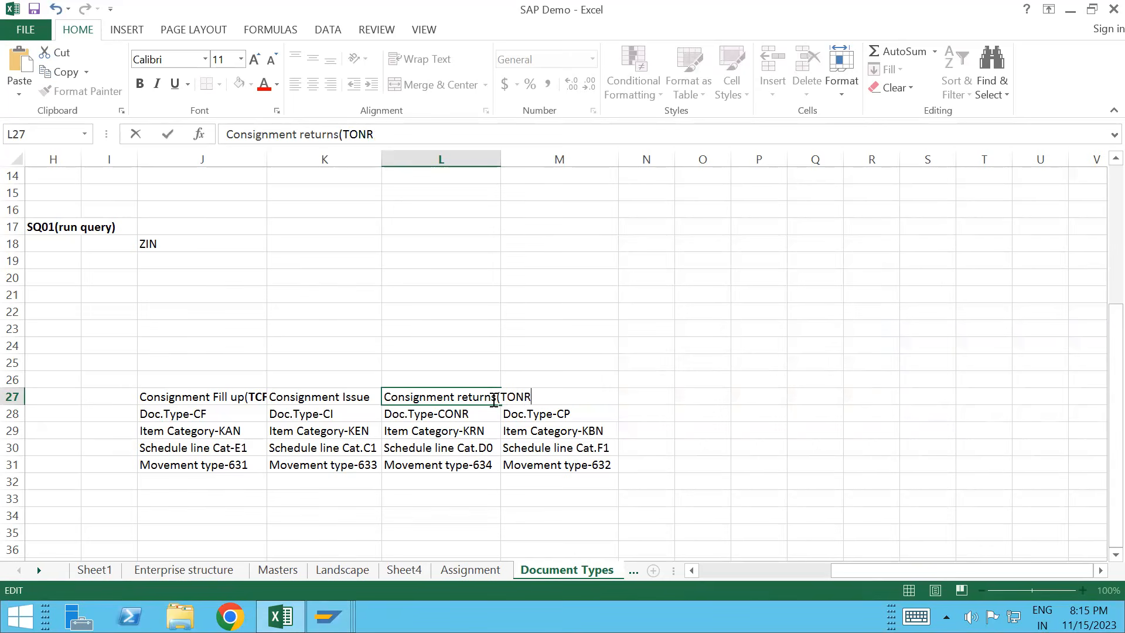
pyautogui.doubleClick(373, 398)
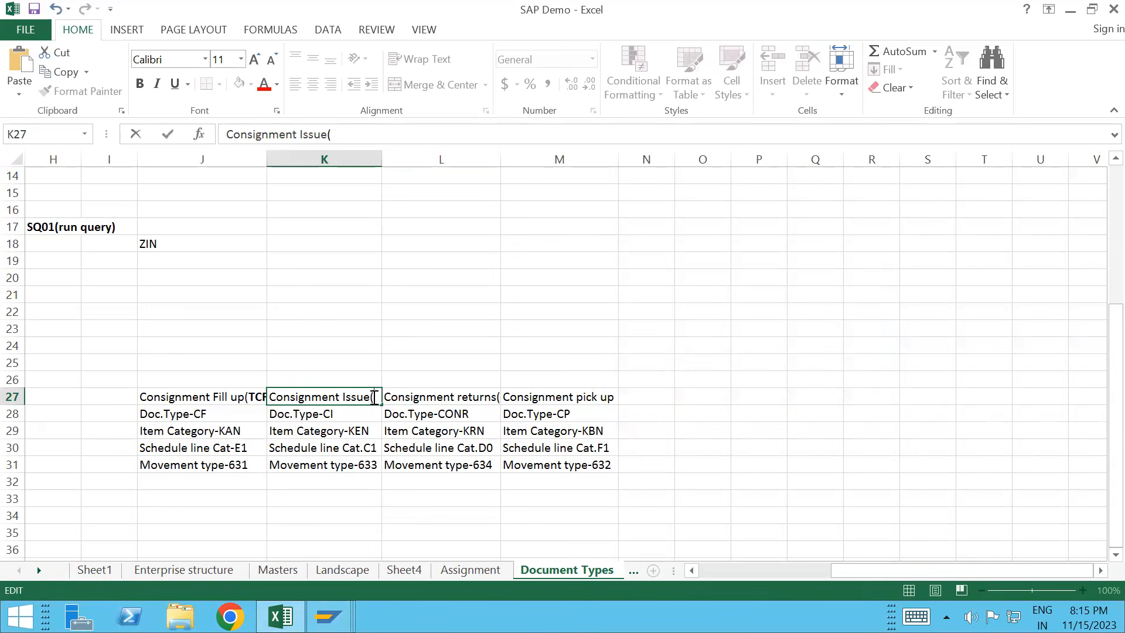
pyautogui.write('(TCI')
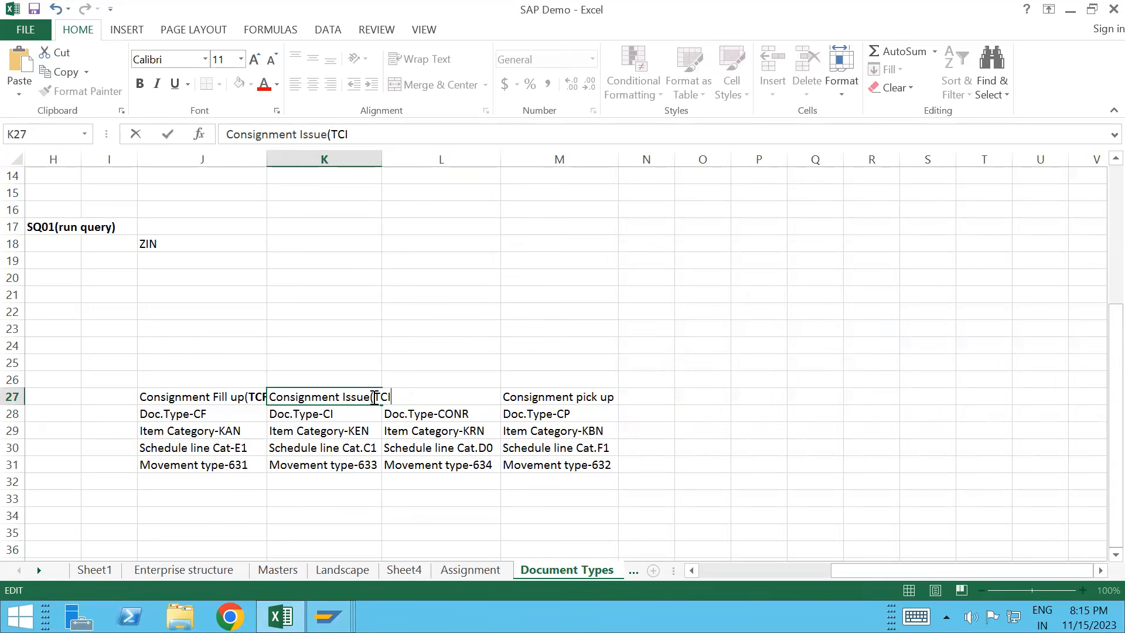
pyautogui.click(378, 160)
pyautogui.doubleClick(379, 159)
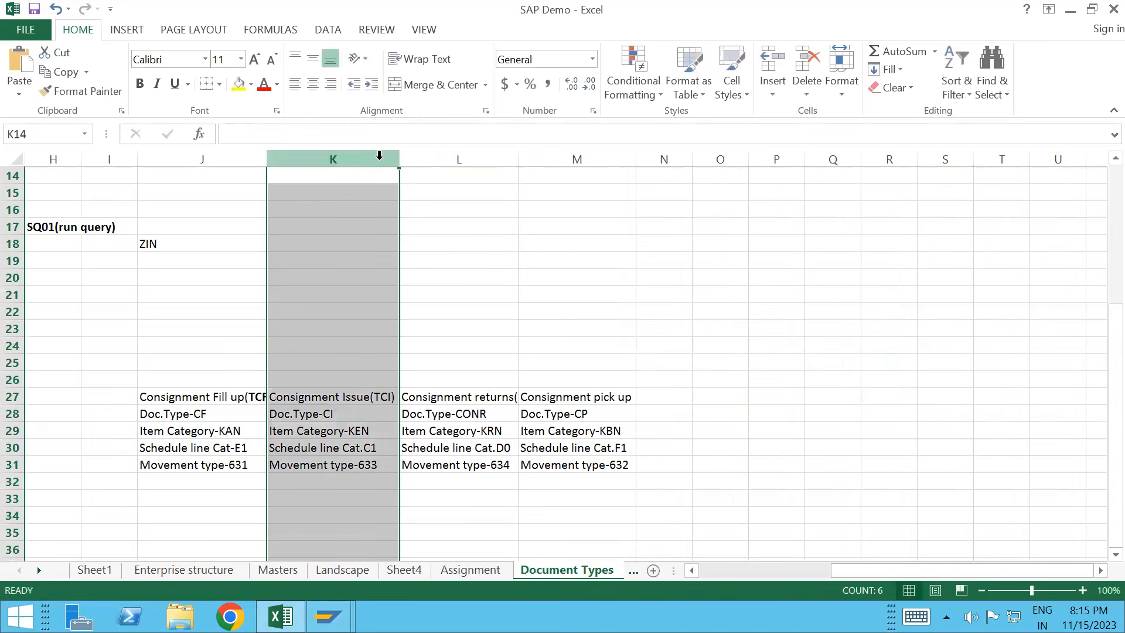
pyautogui.click(382, 398)
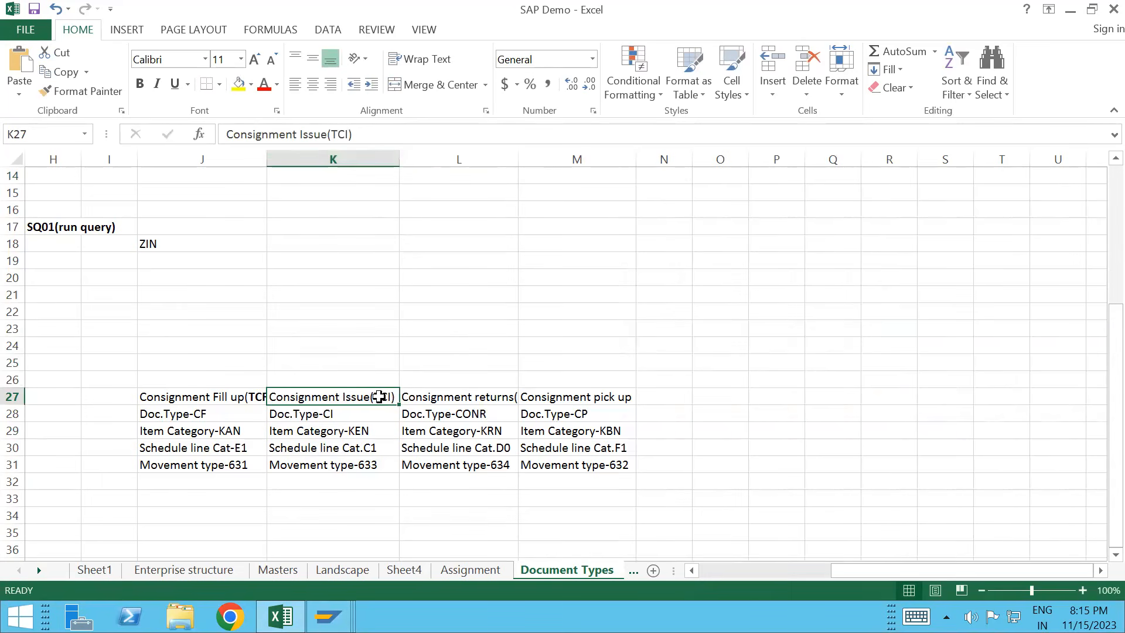
pyautogui.doubleClick(379, 396)
pyautogui.hotkey('shift', 'Right')
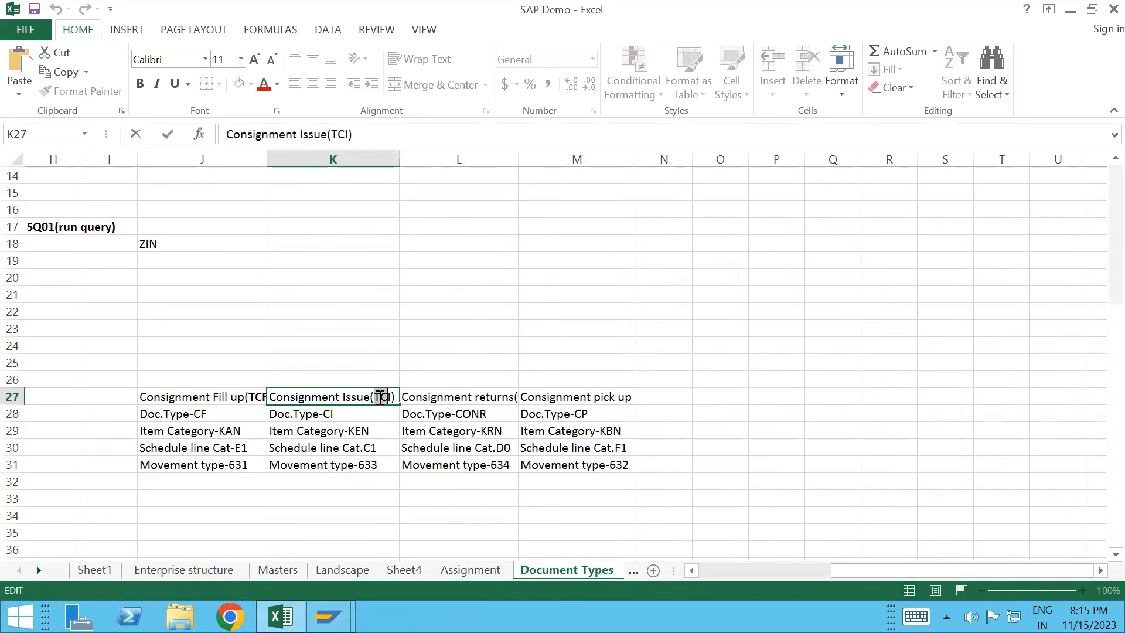
pyautogui.hotkey('ctrl', 'b')
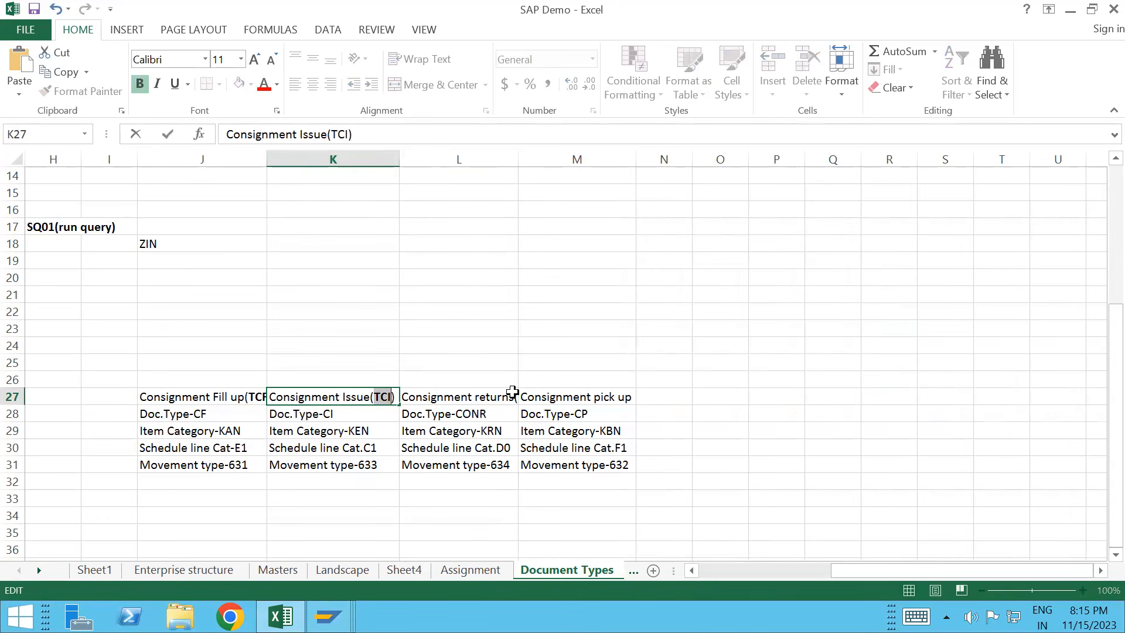
# Step: Autofit column L and make the TONR code in the L27 heading bold
pyautogui.click(513, 159)
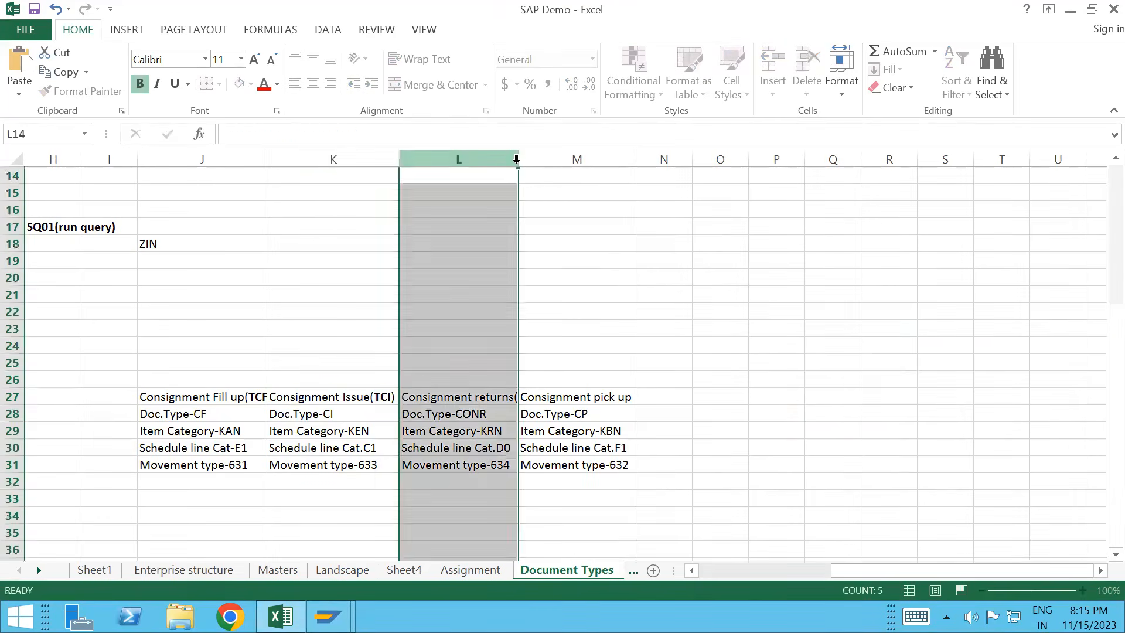
pyautogui.doubleClick(518, 159)
pyautogui.doubleClick(521, 397)
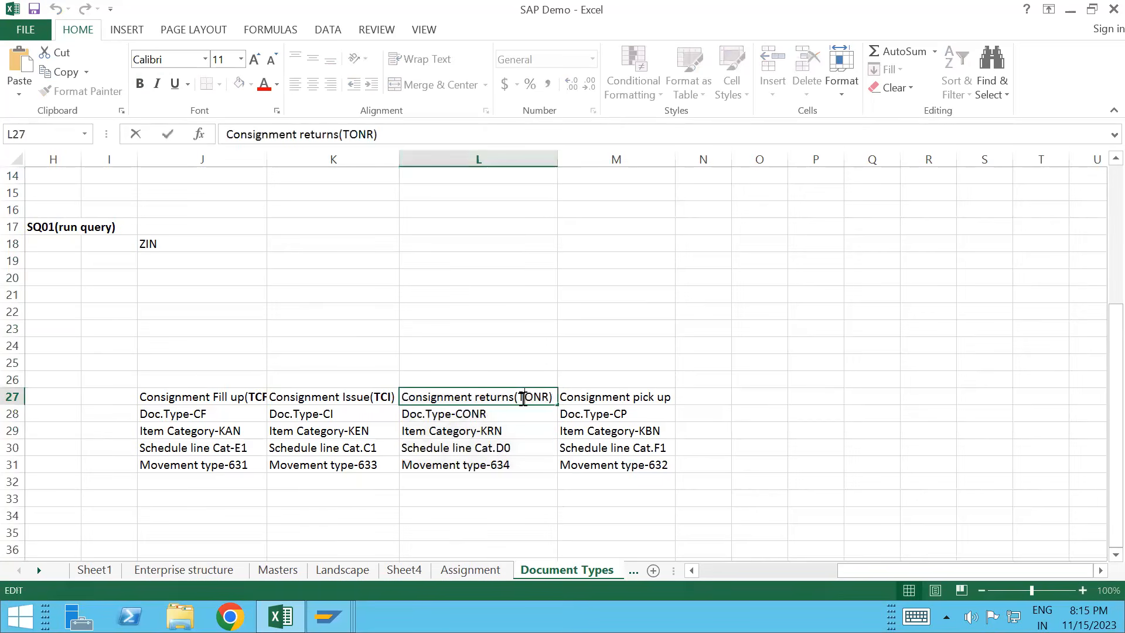
pyautogui.hotkey('shift', 'Right')
pyautogui.hotkey('shift', 'Right')
pyautogui.hotkey('shift', 'Right')
pyautogui.hotkey('shift', 'Right')
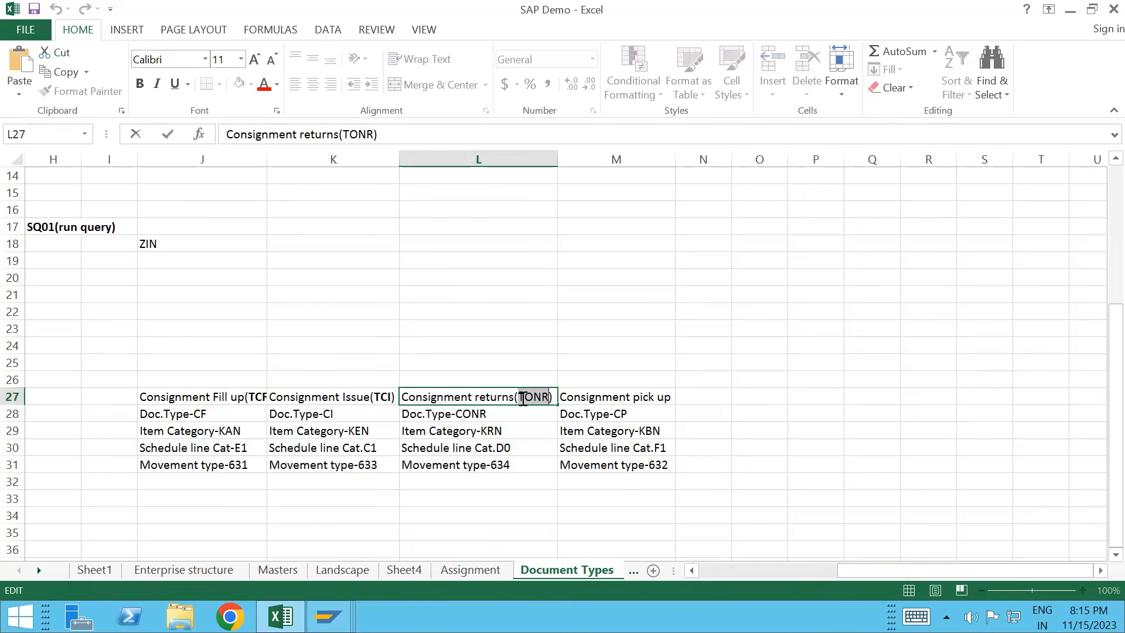
pyautogui.hotkey('ctrl', 'b')
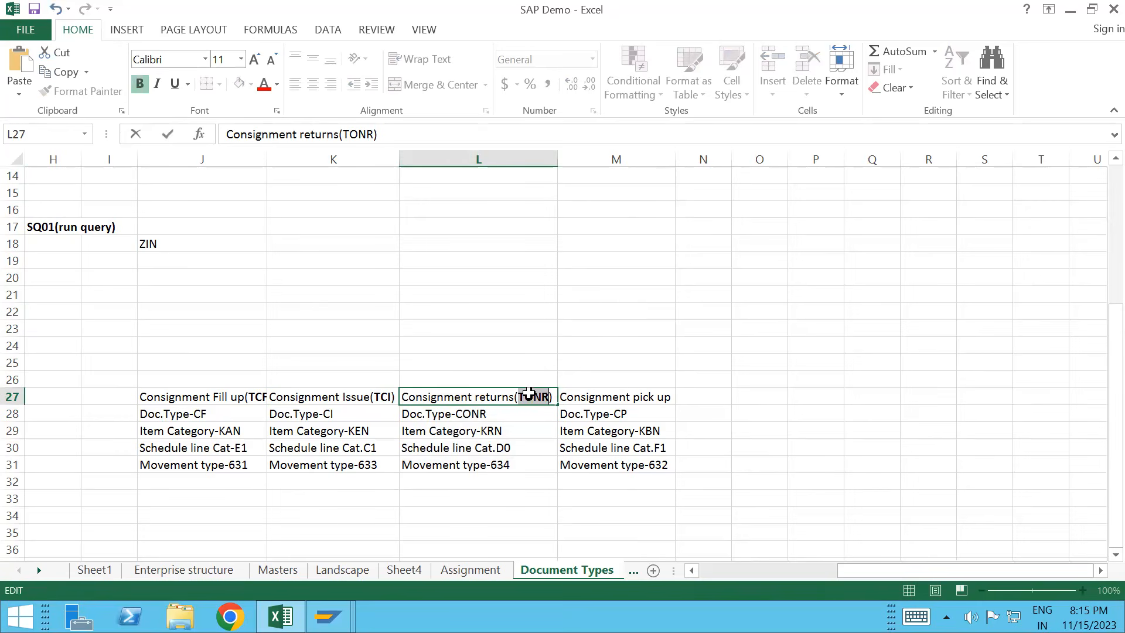
pyautogui.doubleClick(664, 397)
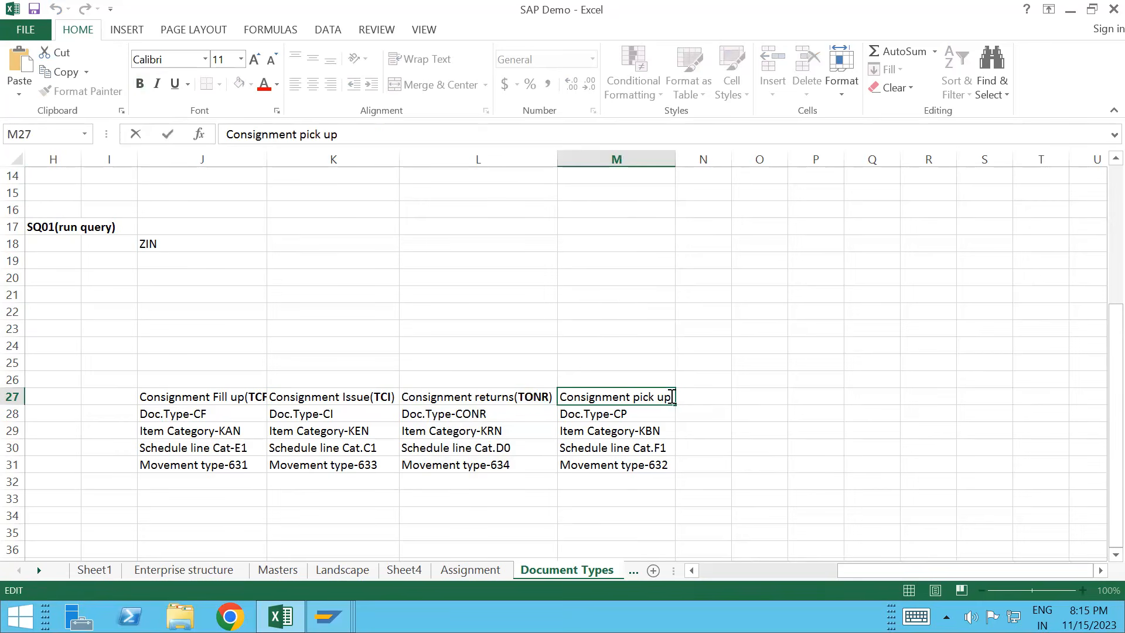
pyautogui.hotkey('alt', 'Tab')
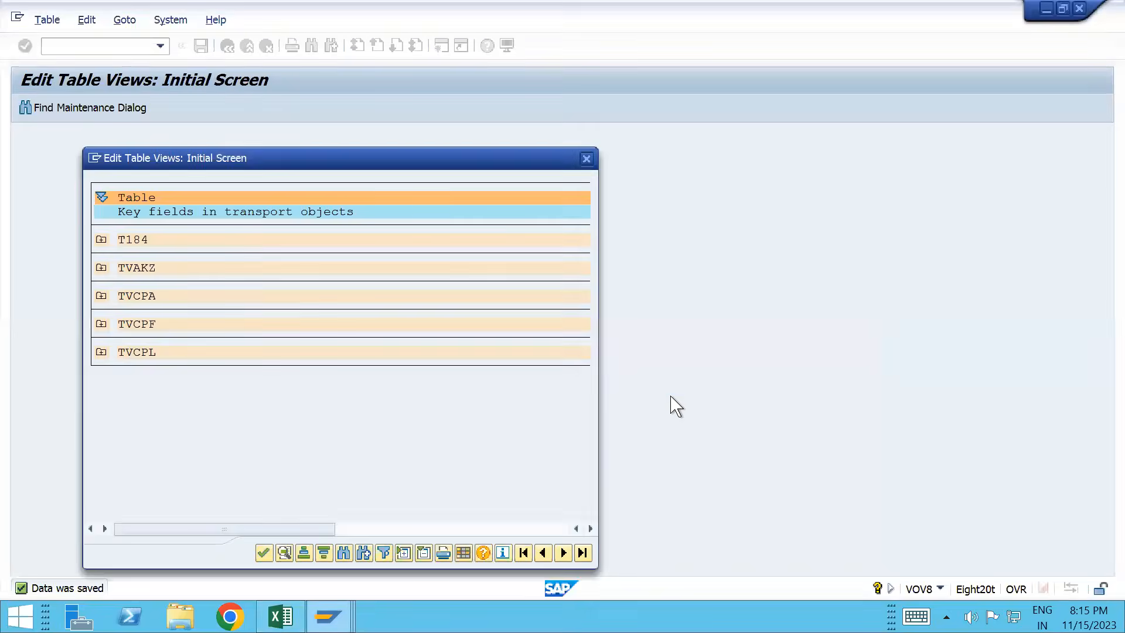
# Step: Copy sales order type CP, including its copying control, as new type TCP and accept the transport prompt
pyautogui.doubleClick(227, 291)
pyautogui.click(94, 555)
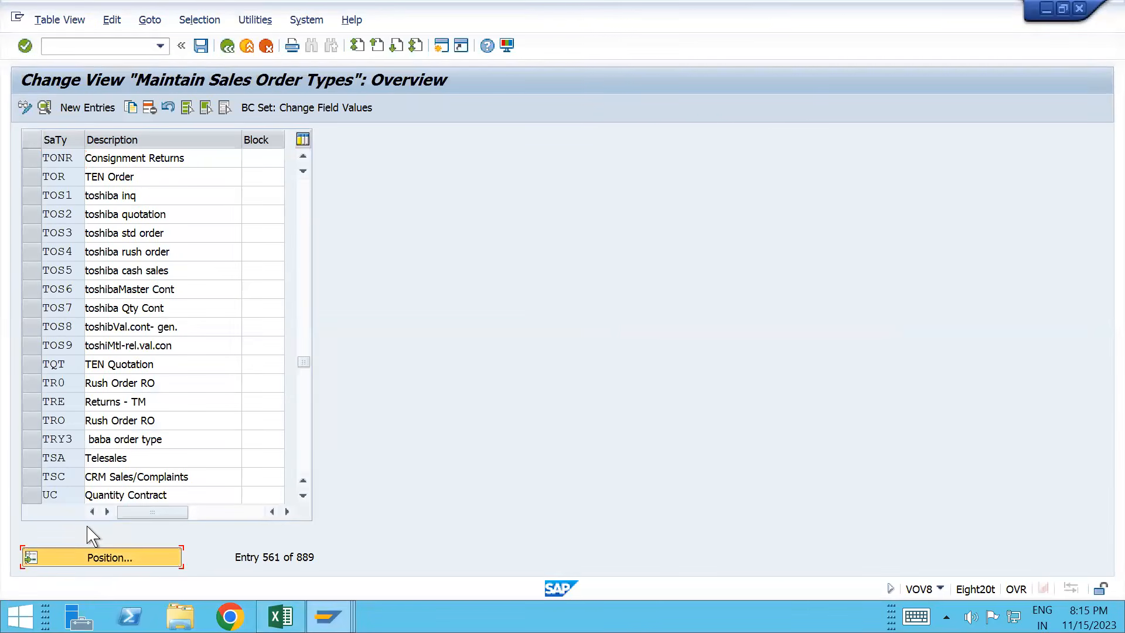
pyautogui.write('CP')
pyautogui.press('Return')
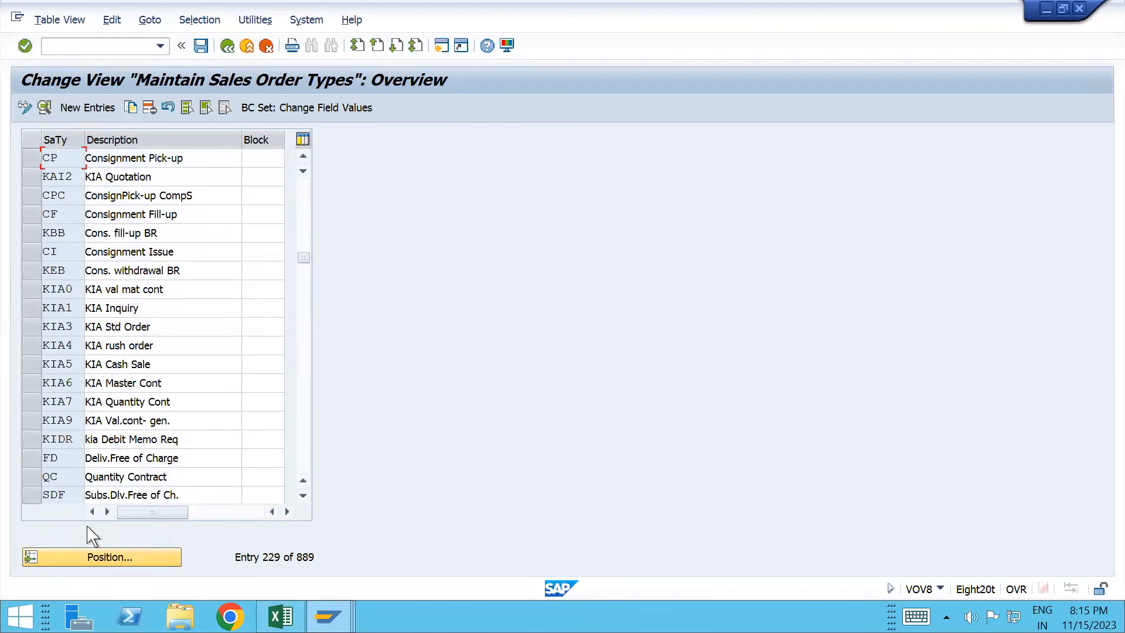
pyautogui.click(31, 161)
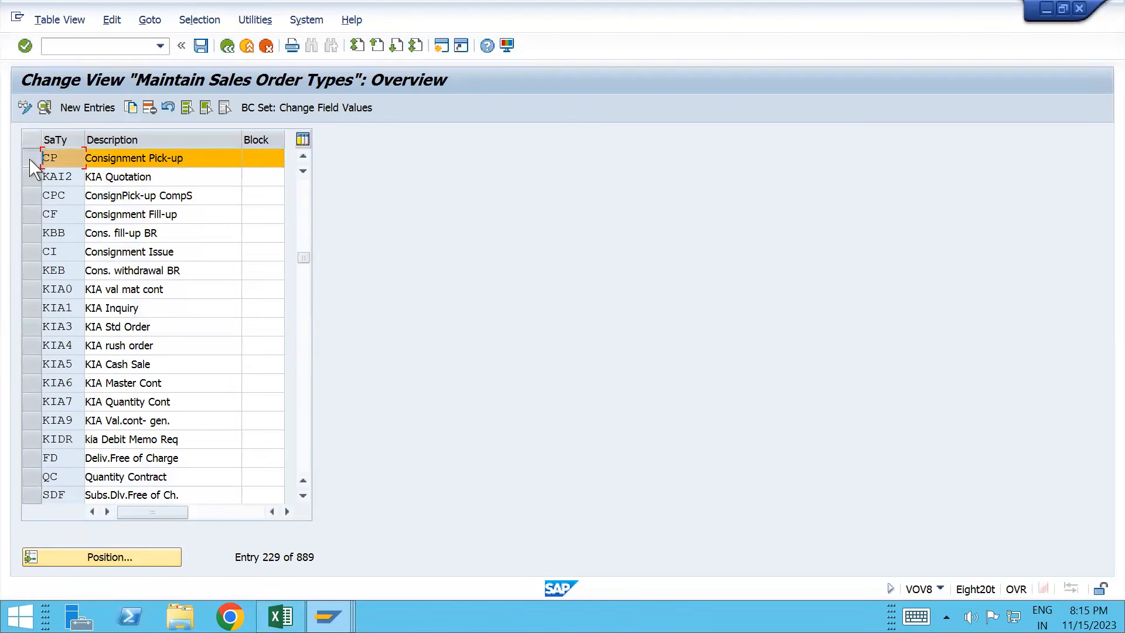
pyautogui.click(135, 108)
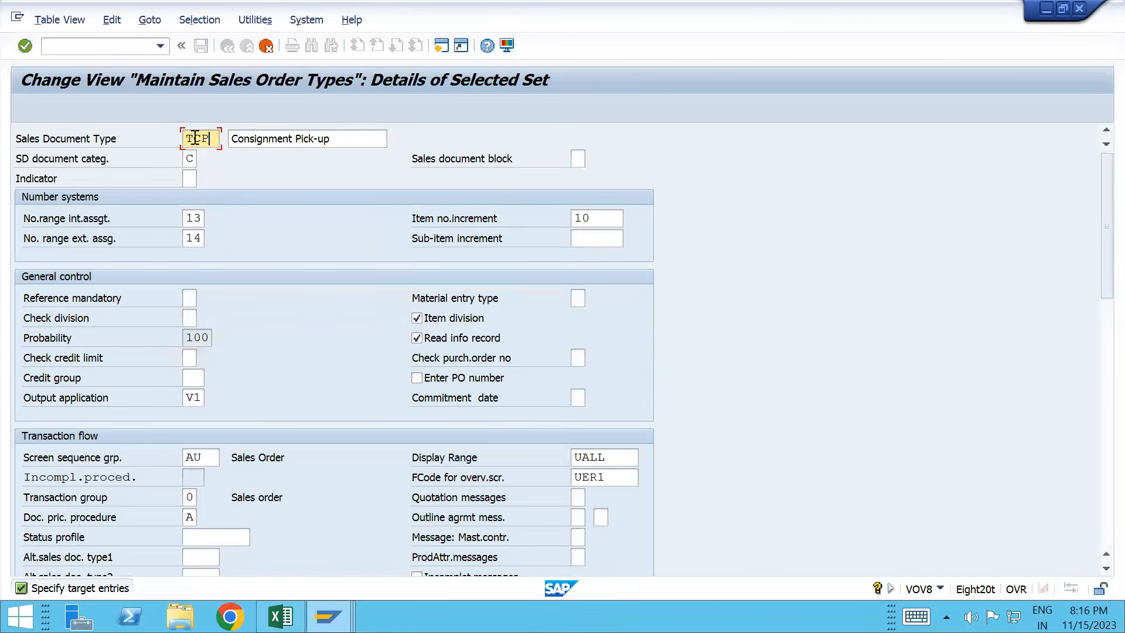
pyautogui.press('Return')
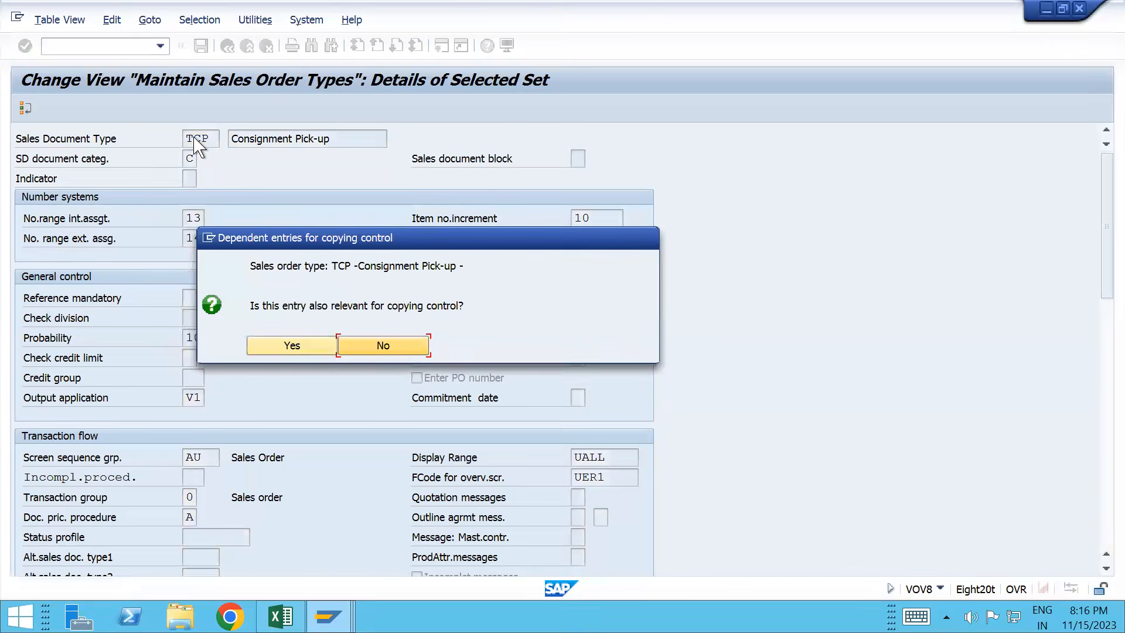
pyautogui.click(276, 349)
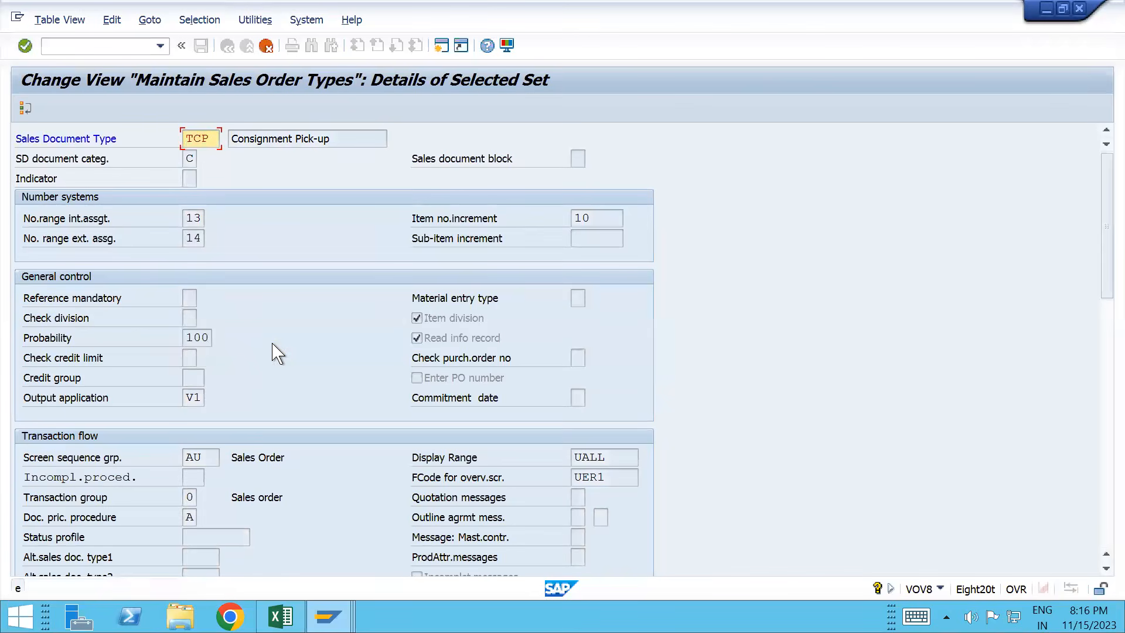
pyautogui.press('Return')
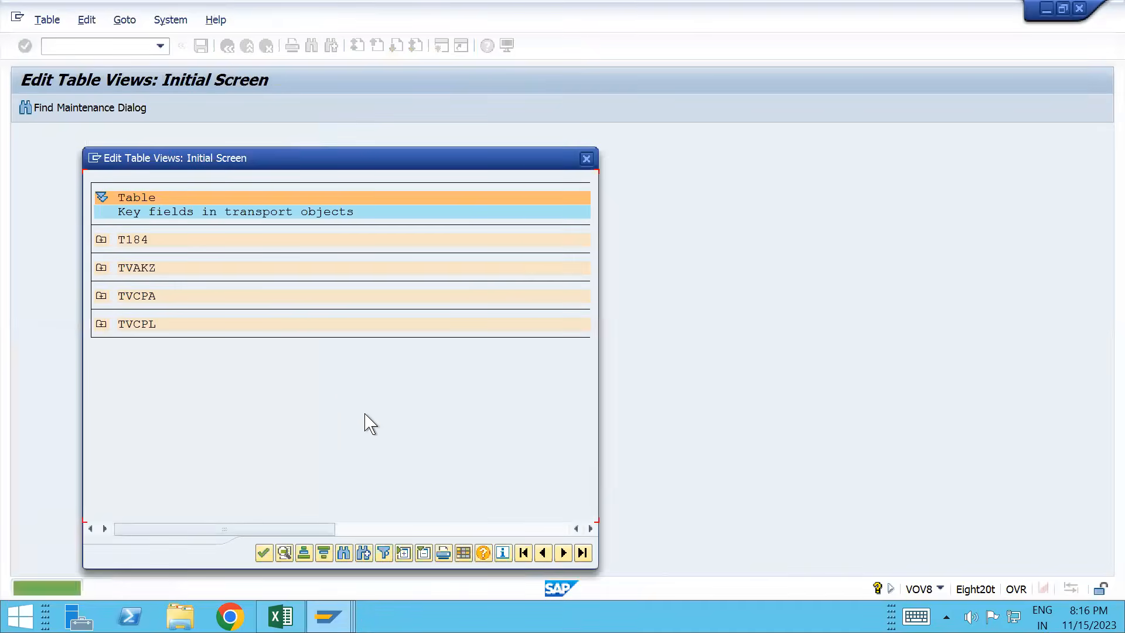
pyautogui.press('Return')
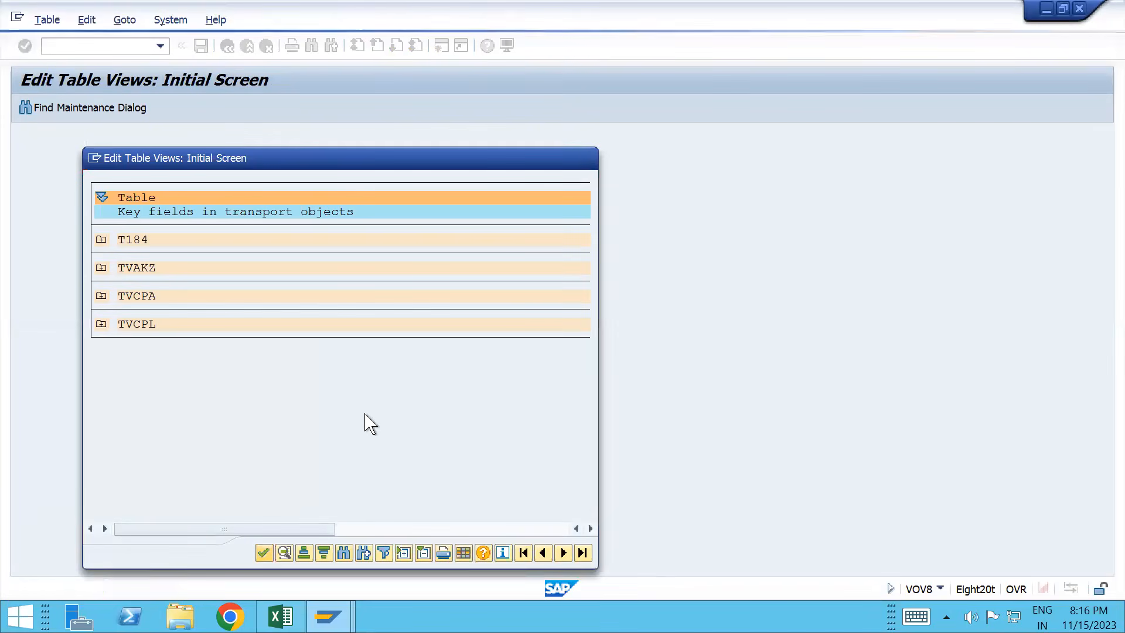
pyautogui.hotkey('alt', 'Tab')
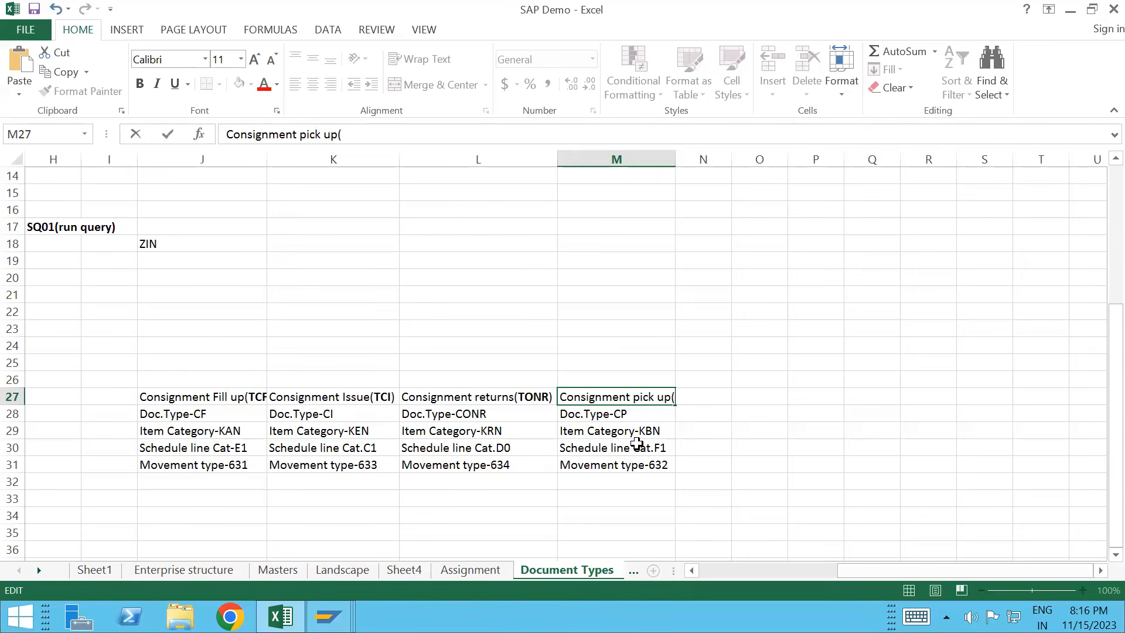
# Step: Complete M27 as Consignment pick up(TCP) with TCP in bold, and autofit column M
pyautogui.write('CP')
pyautogui.hotkey('ctrl', 'b')
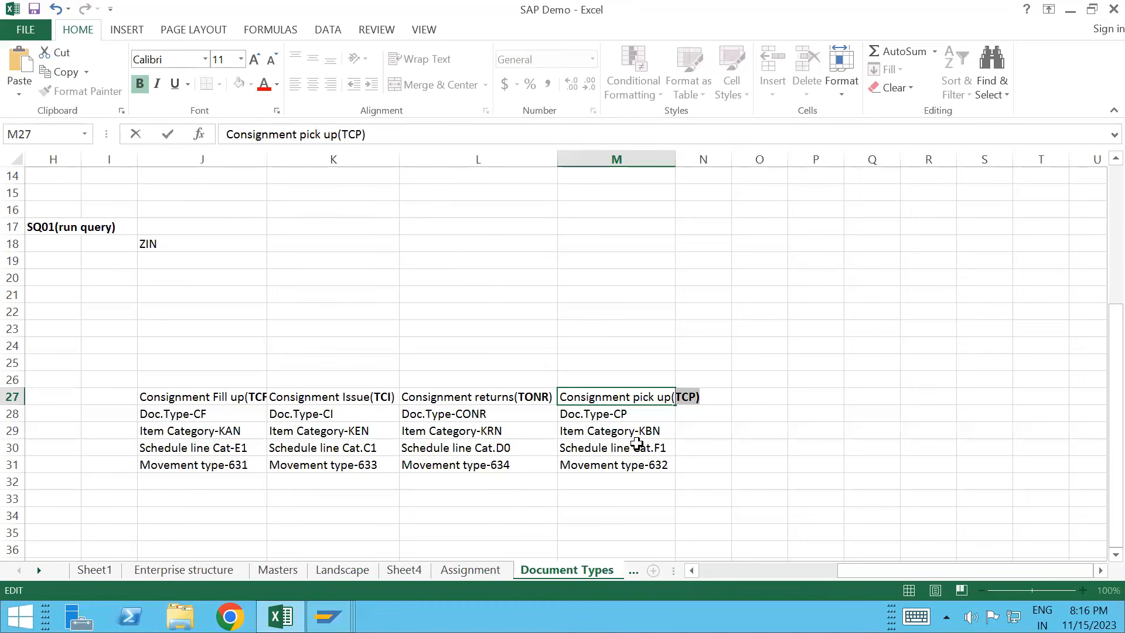
pyautogui.click(676, 157)
pyautogui.doubleClick(673, 156)
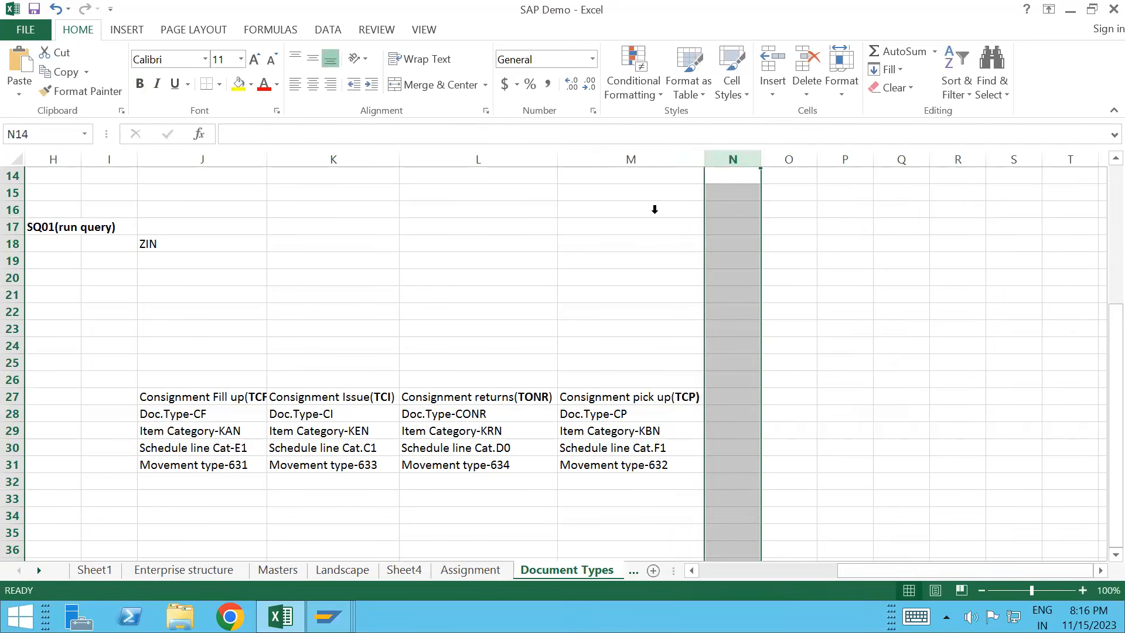
pyautogui.click(496, 367)
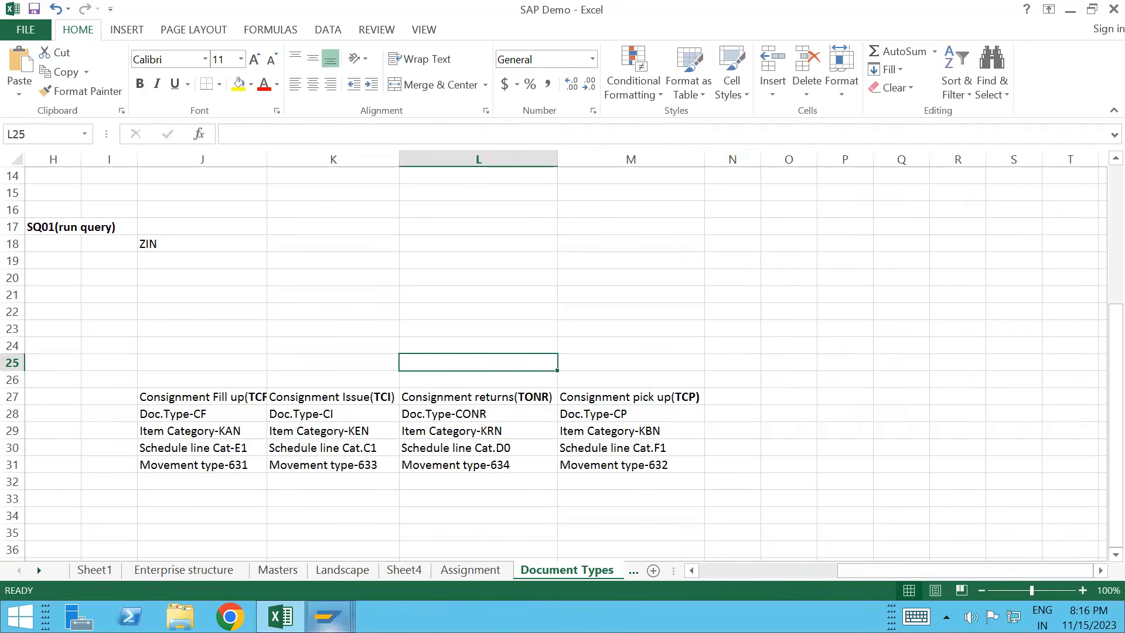
pyautogui.moveTo(328, 616)
pyautogui.click(521, 530)
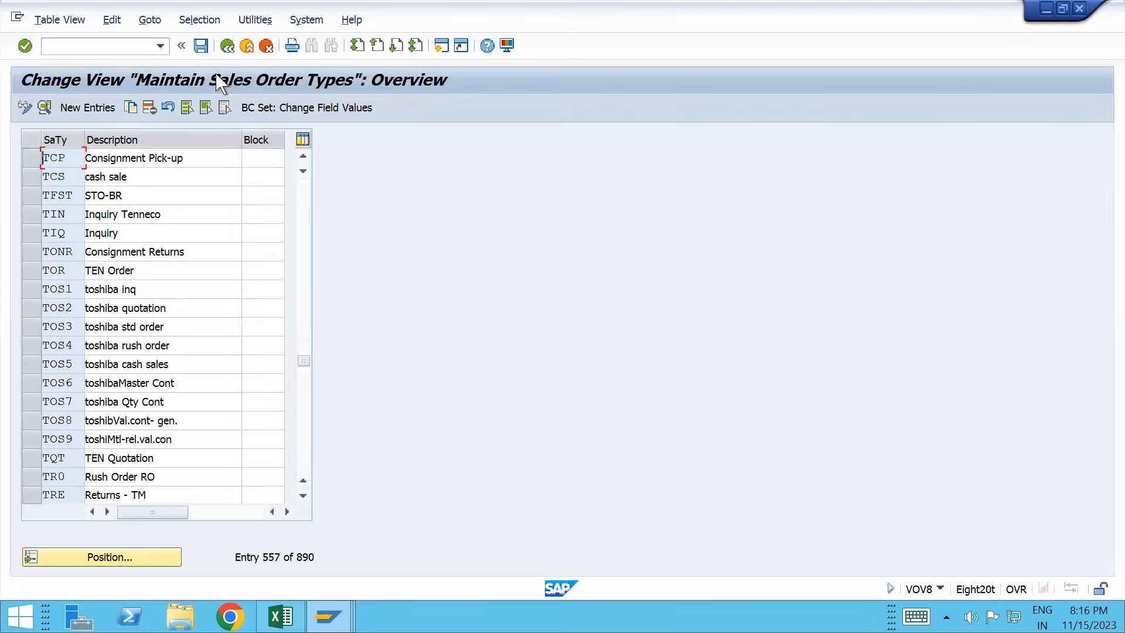
# Step: Save the new order type, restart VA01 with /nva01 and start a TCF order
pyautogui.click(201, 46)
pyautogui.click(99, 45)
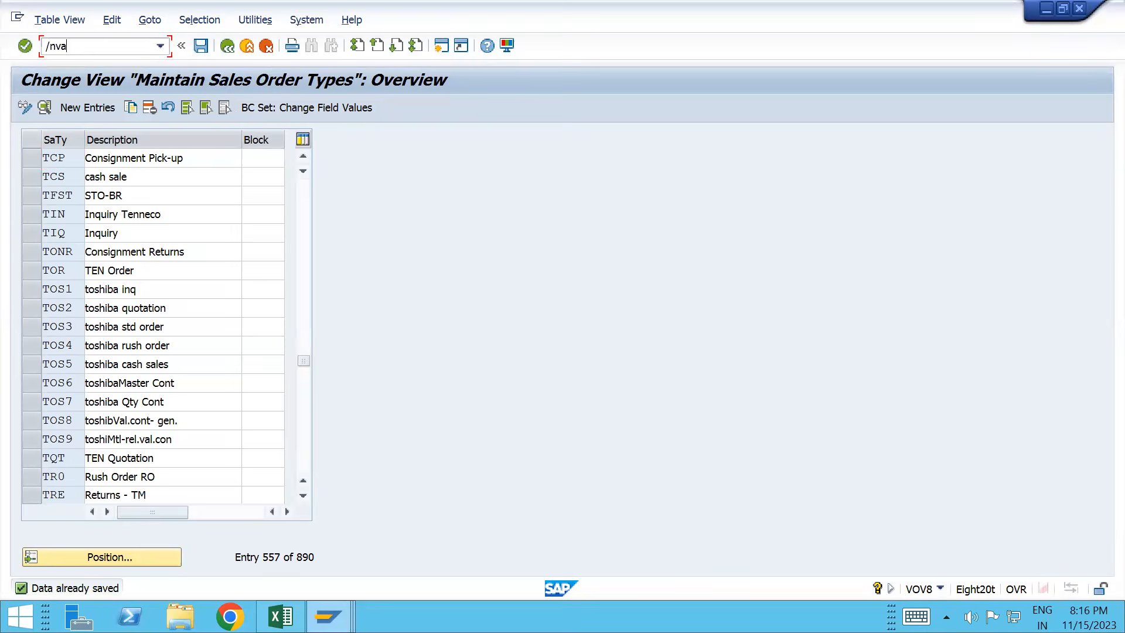
pyautogui.write('/nva01')
pyautogui.press('Return')
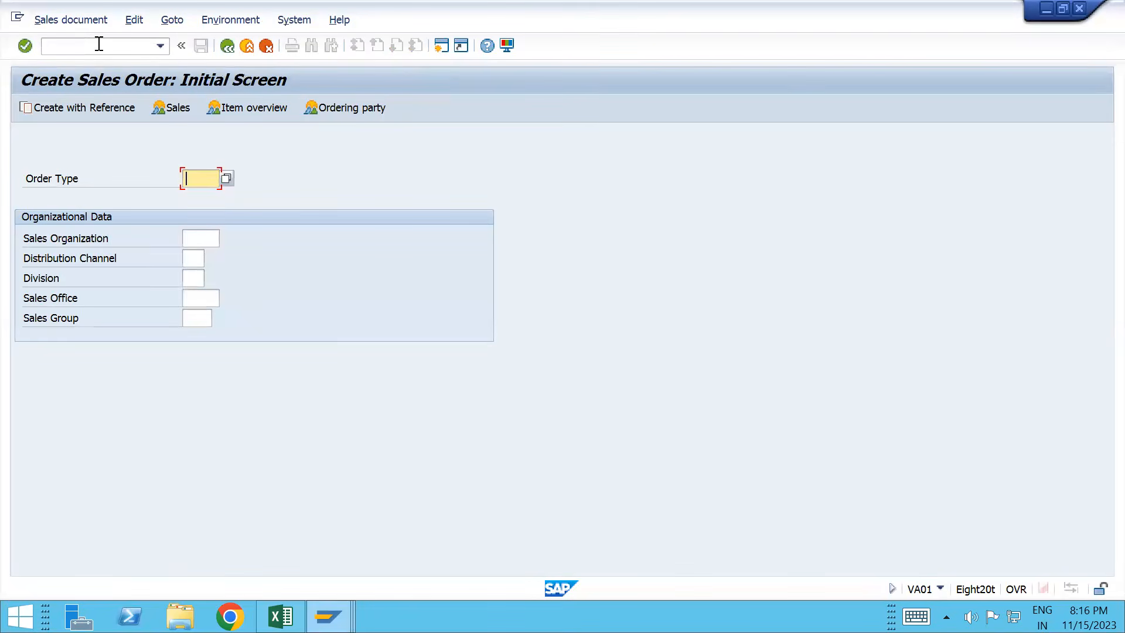
pyautogui.hotkey('alt', 'Tab')
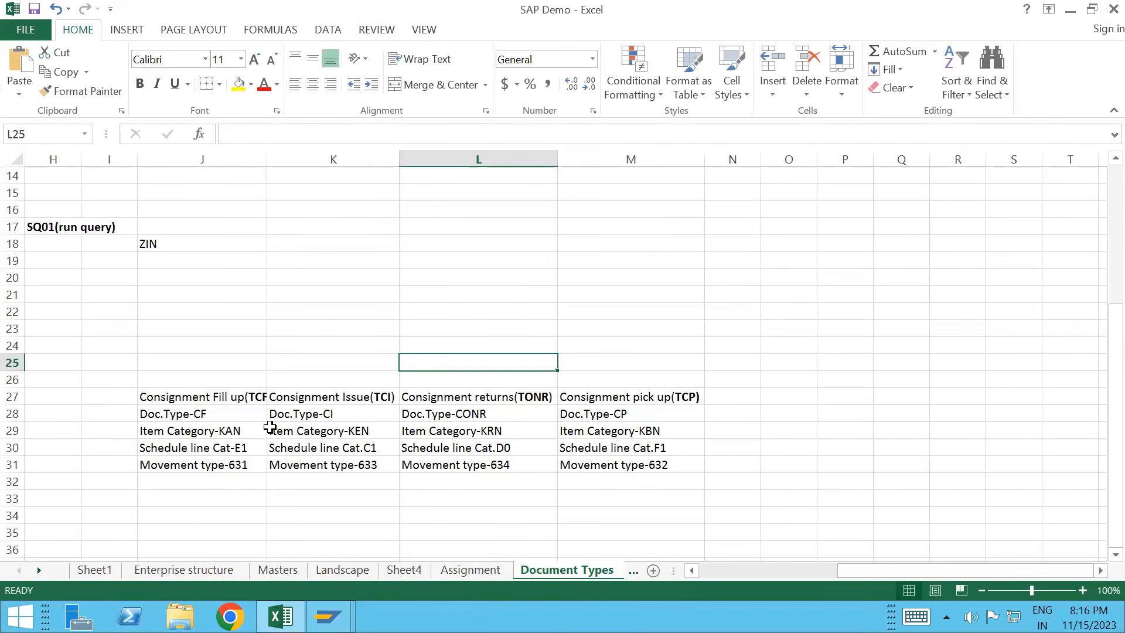
pyautogui.moveTo(266, 156); pyautogui.dragTo(268, 150)
pyautogui.hotkey('alt', 'Tab')
pyautogui.write('tc')
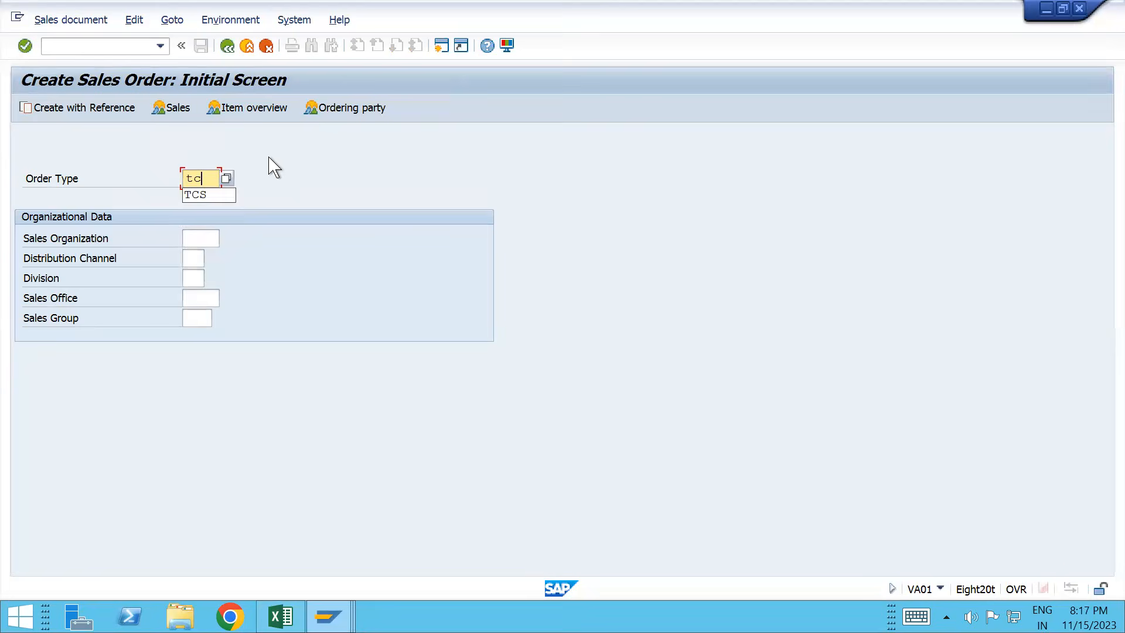
pyautogui.write('f')
pyautogui.press('Return')
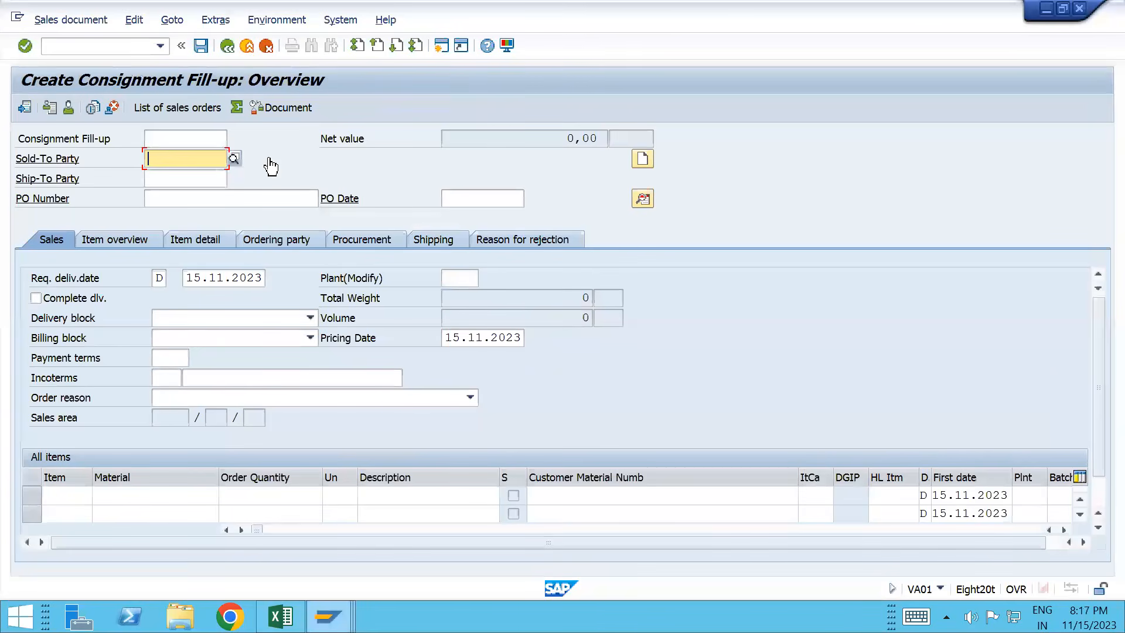
# Step: Fill in the sold-to party and TESTMATERIAL_T100 with quantity 100, then show header data
pyautogui.press('space')
pyautogui.press('Down')
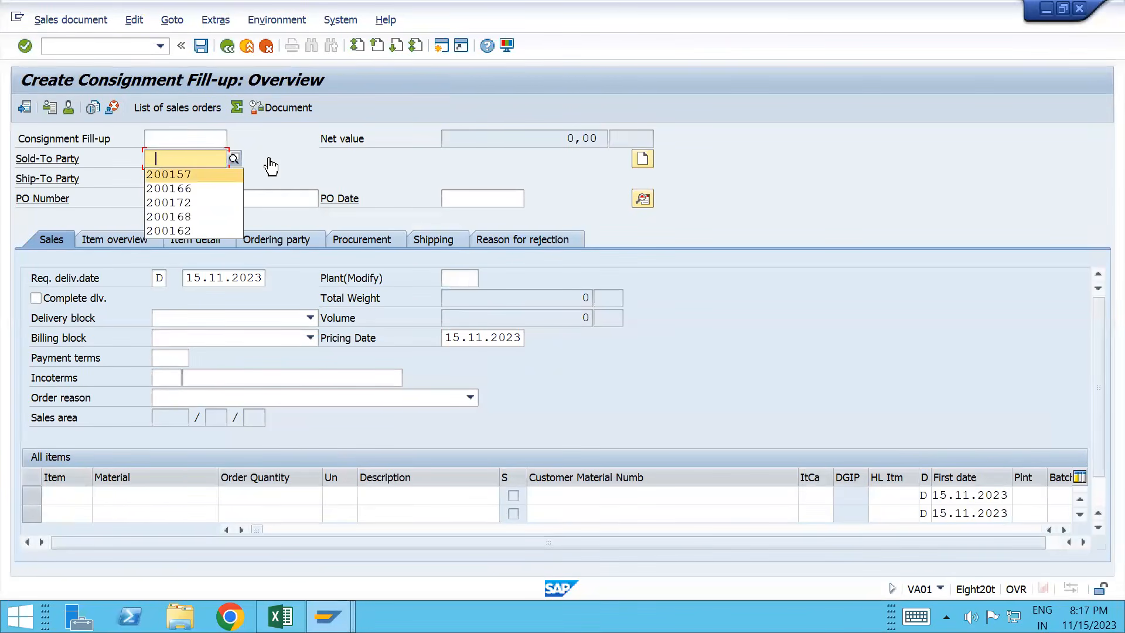
pyautogui.press('Return')
pyautogui.press('Tab')
pyautogui.press('Tab')
pyautogui.press('Tab')
pyautogui.press('Tab')
pyautogui.press('Tab')
pyautogui.press('Tab')
pyautogui.press('Tab')
pyautogui.press('Tab')
pyautogui.press('Tab')
pyautogui.press('Tab')
pyautogui.press('Tab')
pyautogui.press('Tab')
pyautogui.press('Tab')
pyautogui.press('Tab')
pyautogui.press('Tab')
pyautogui.press('Tab')
pyautogui.press('Tab')
pyautogui.press('Tab')
pyautogui.press('space')
pyautogui.press('Down')
pyautogui.press('Tab')
pyautogui.write('1')
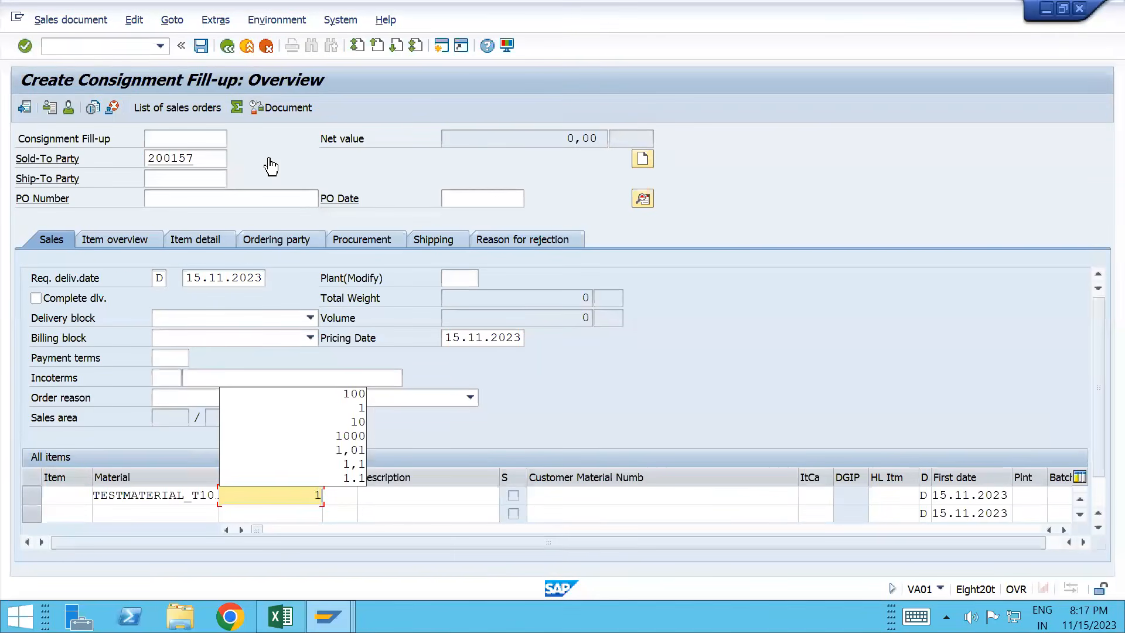
pyautogui.write('00')
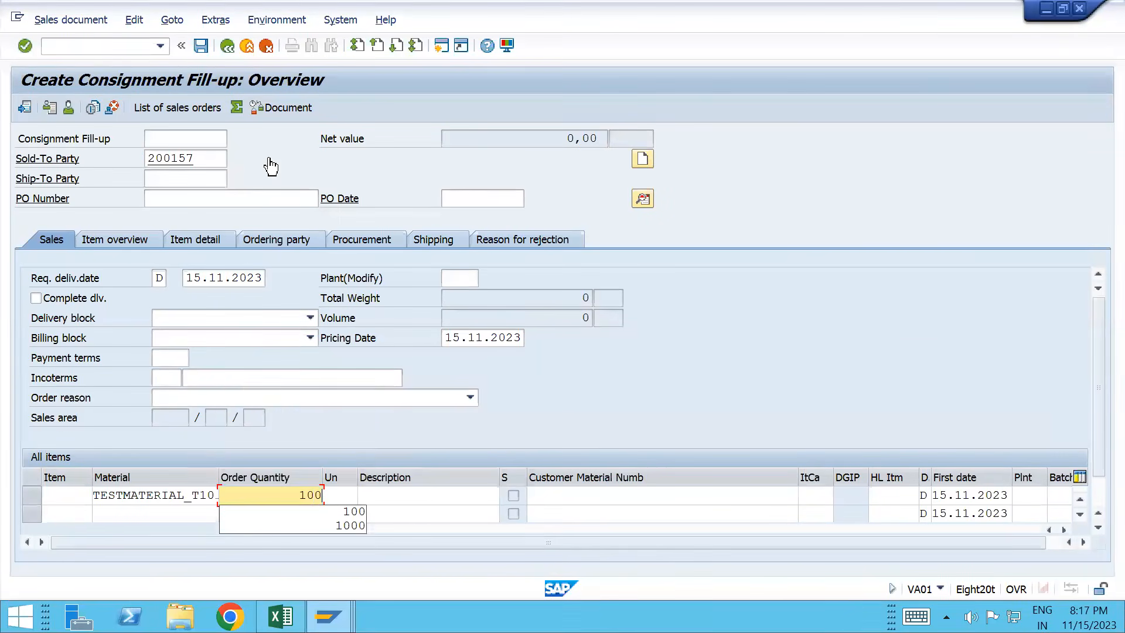
pyautogui.press('Return')
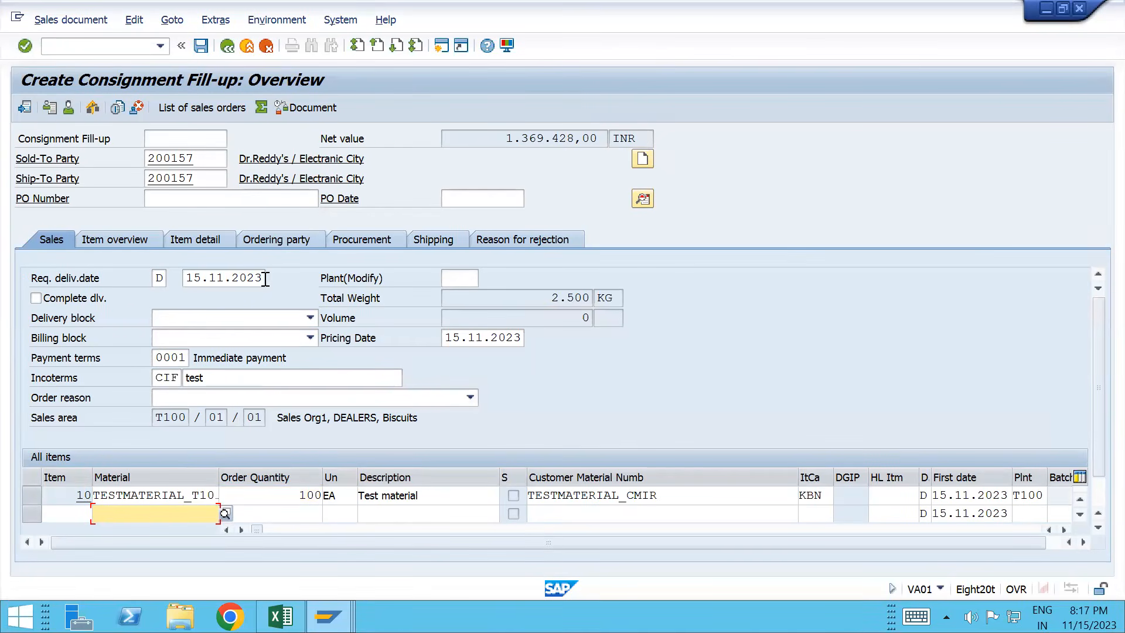
pyautogui.click(643, 200)
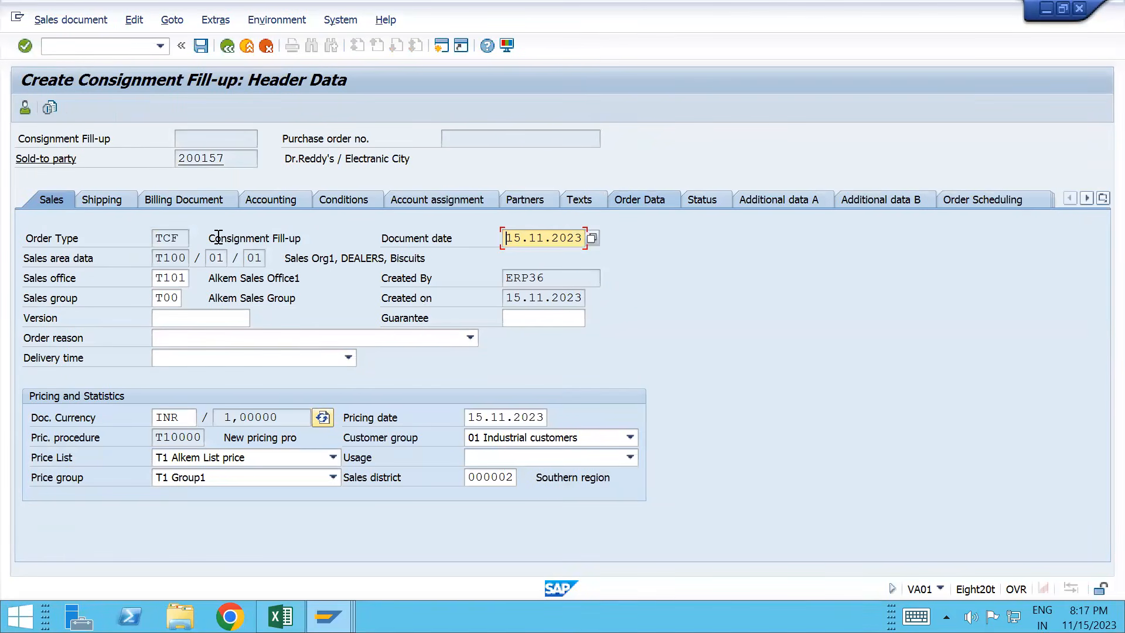
# Step: Copy the Consignment Fill-up description and restart the order with /nva01
pyautogui.moveTo(209, 238); pyautogui.dragTo(313, 244)
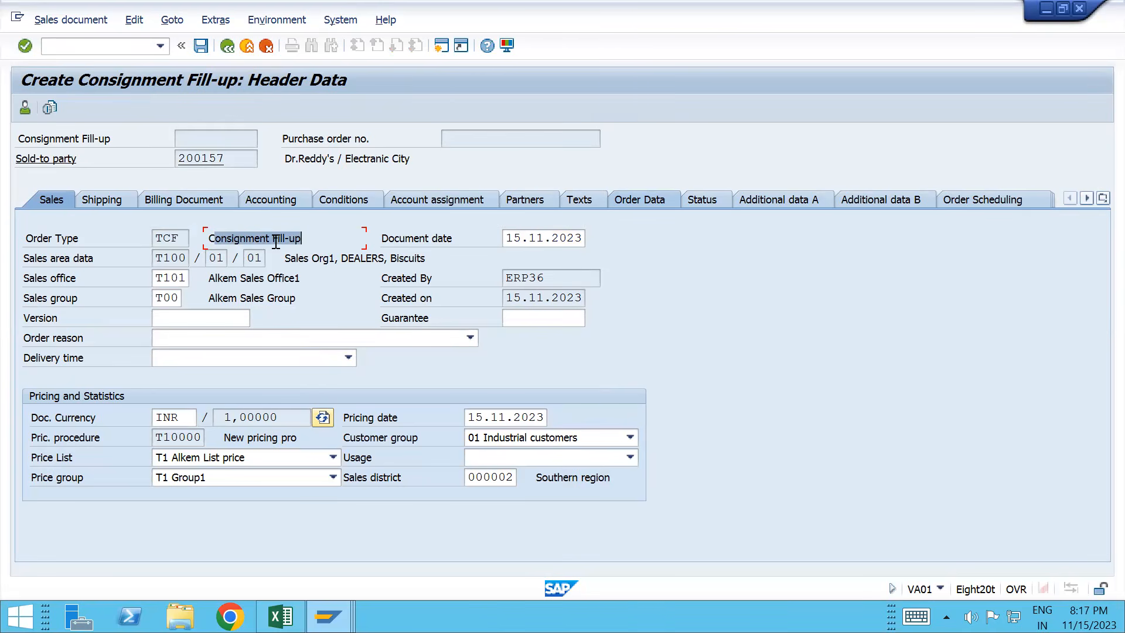
pyautogui.hotkey('alt', 'Tab')
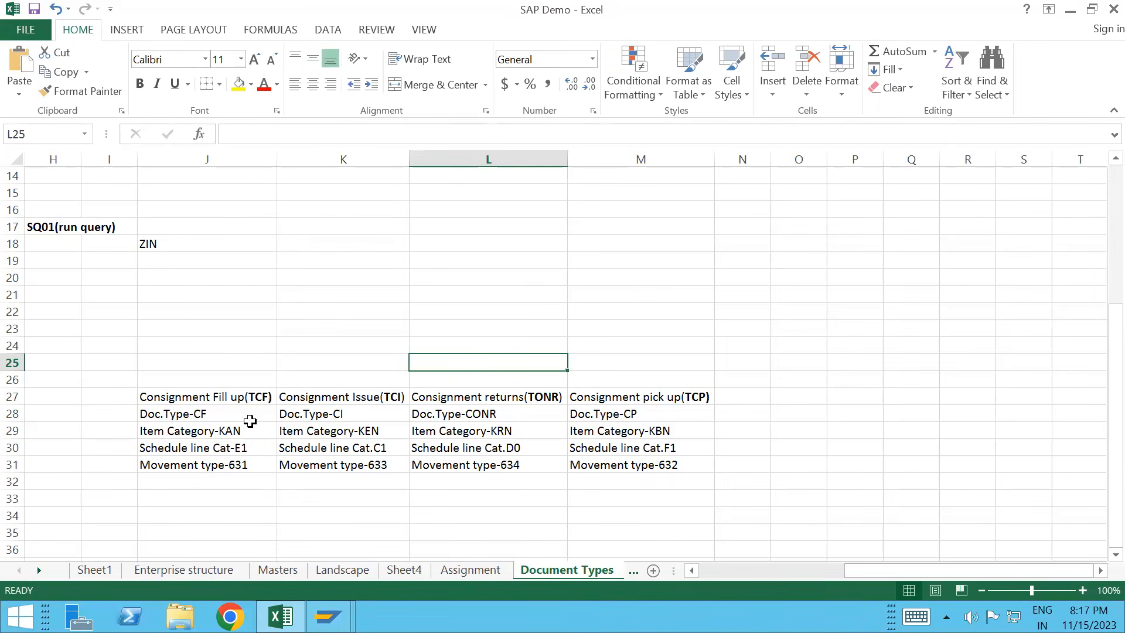
pyautogui.hotkey('alt', 'Tab')
pyautogui.write('/n')
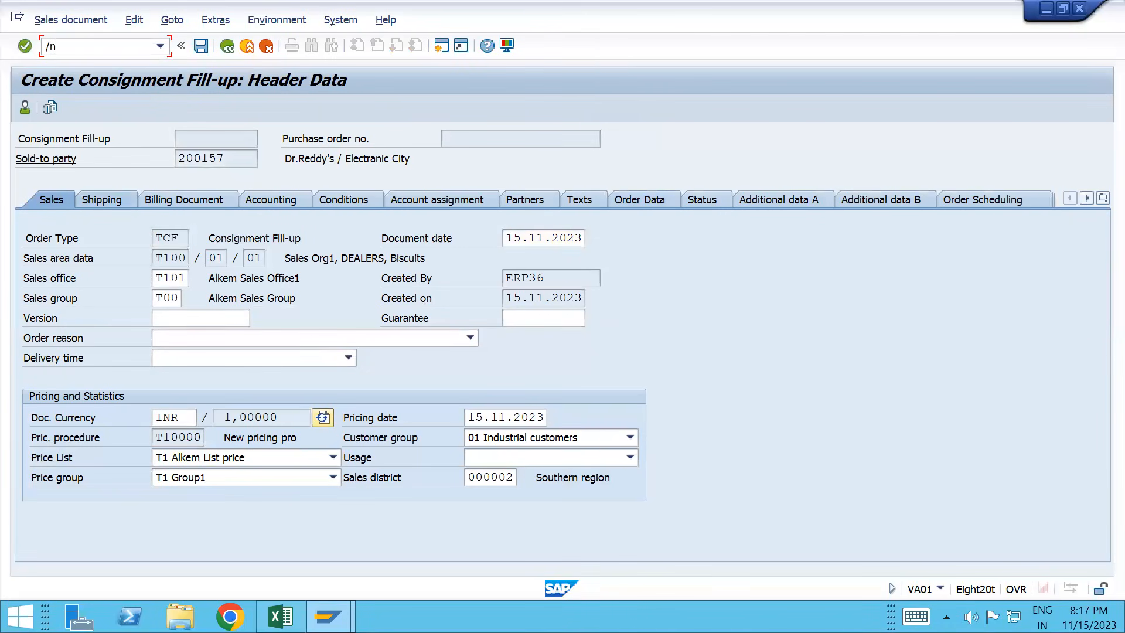
pyautogui.write('va01')
pyautogui.press('Return')
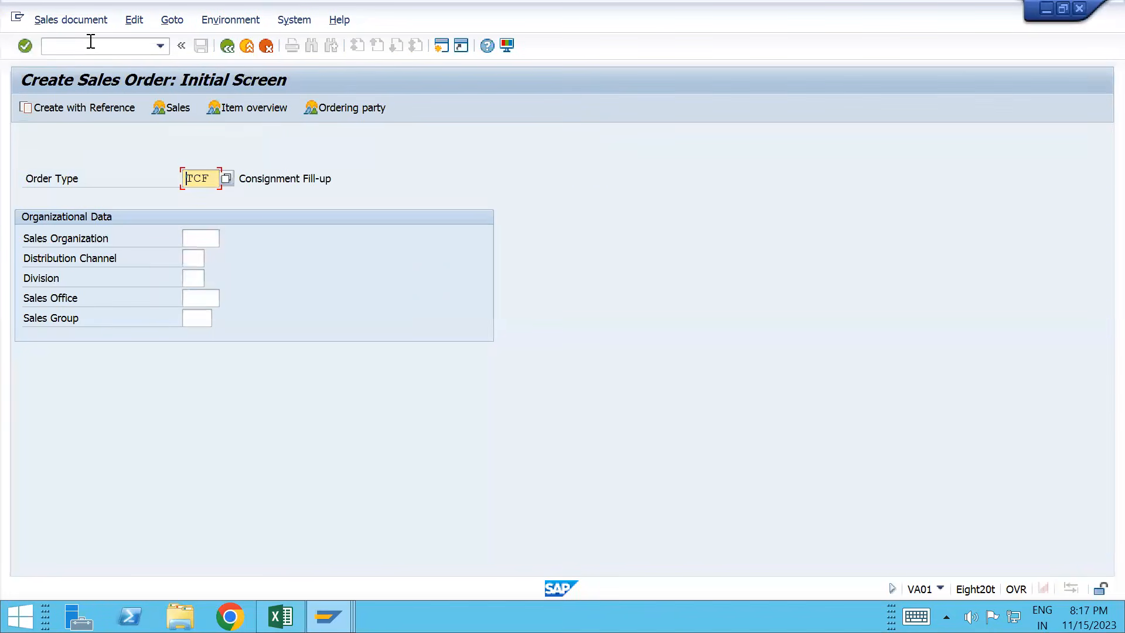
# Step: Enter sales organization T100, distribution channel 01 and division 01
pyautogui.press('Return')
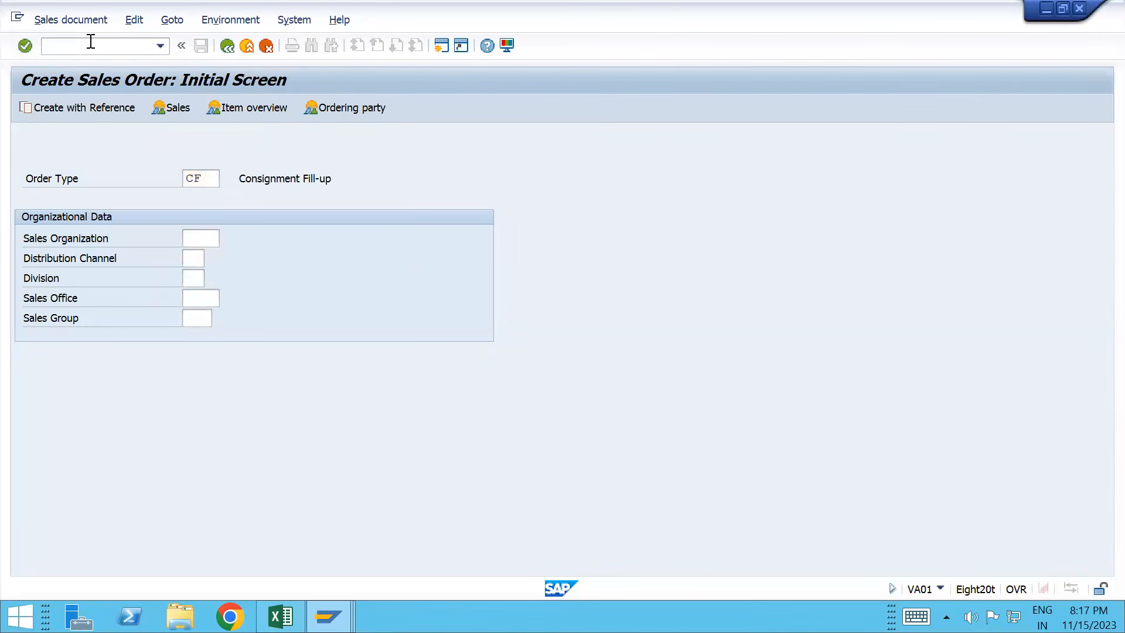
pyautogui.click(228, 46)
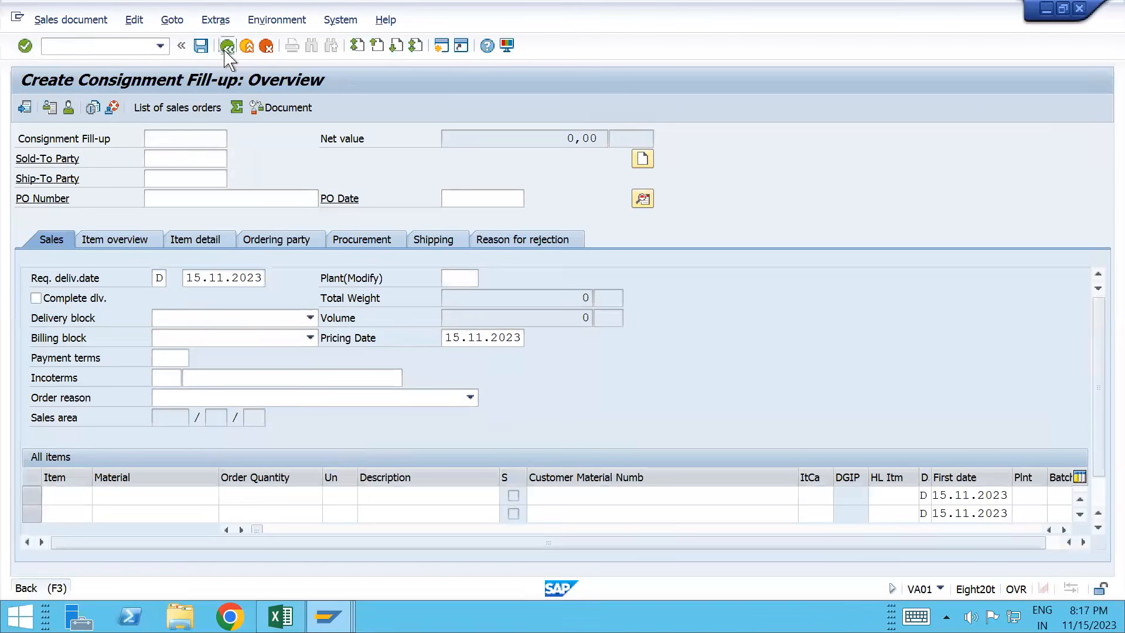
pyautogui.click(191, 240)
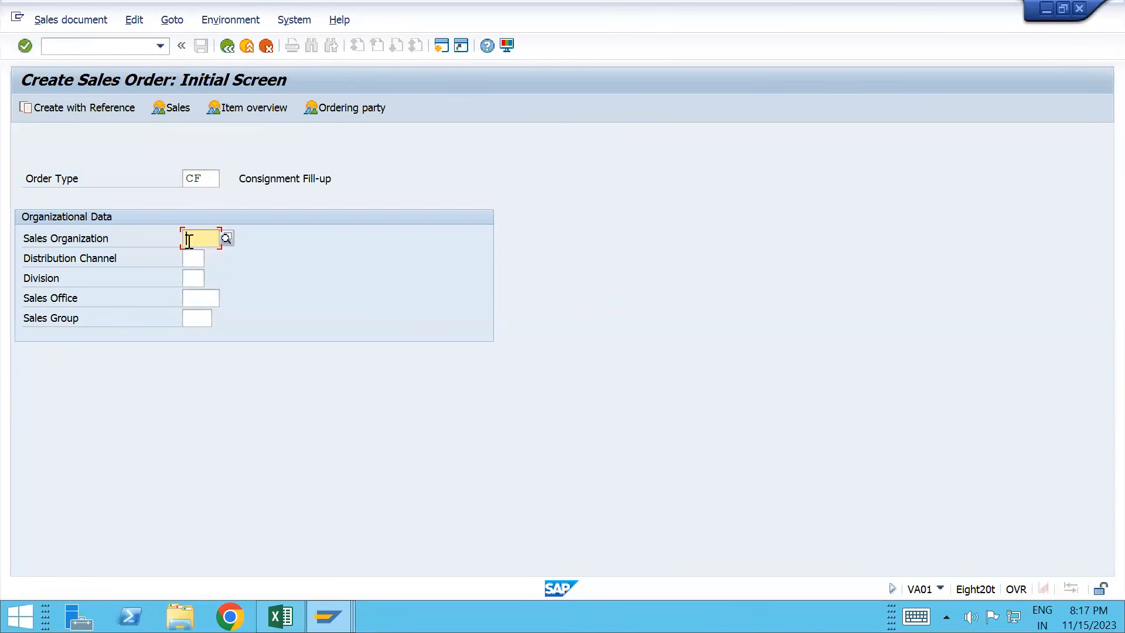
pyautogui.write('t100')
pyautogui.press('Tab')
pyautogui.write('01')
pyautogui.press('Tab')
pyautogui.write('01')
pyautogui.press('Return')
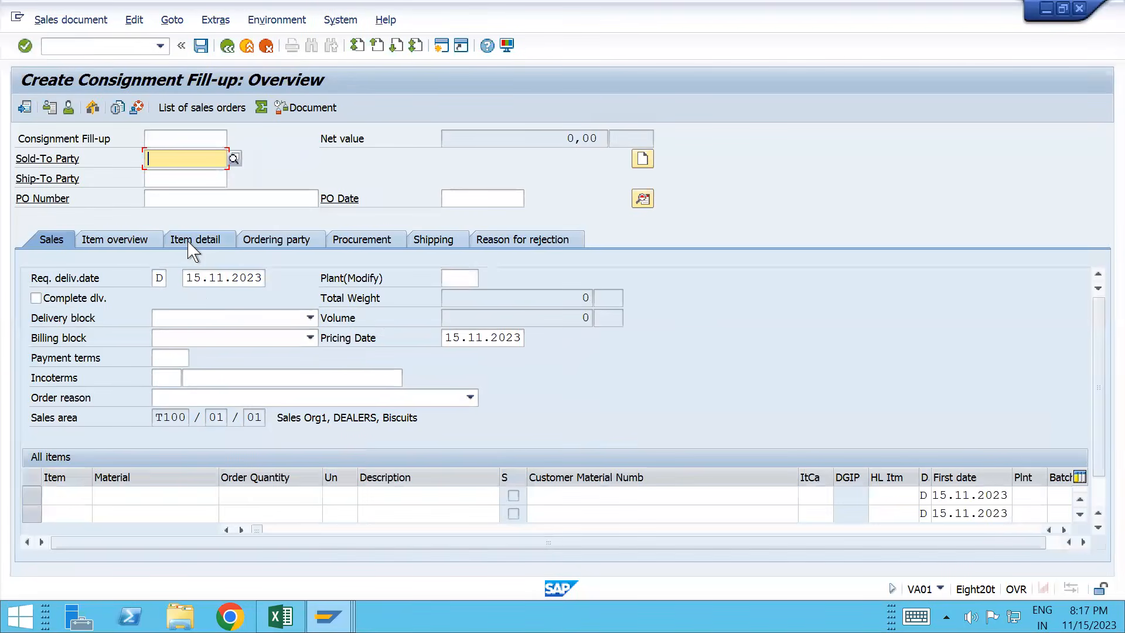
# Step: Switch the order type to CF and add the sold-to party plus 10000 of TESTMATERIAL_T100
pyautogui.click(229, 47)
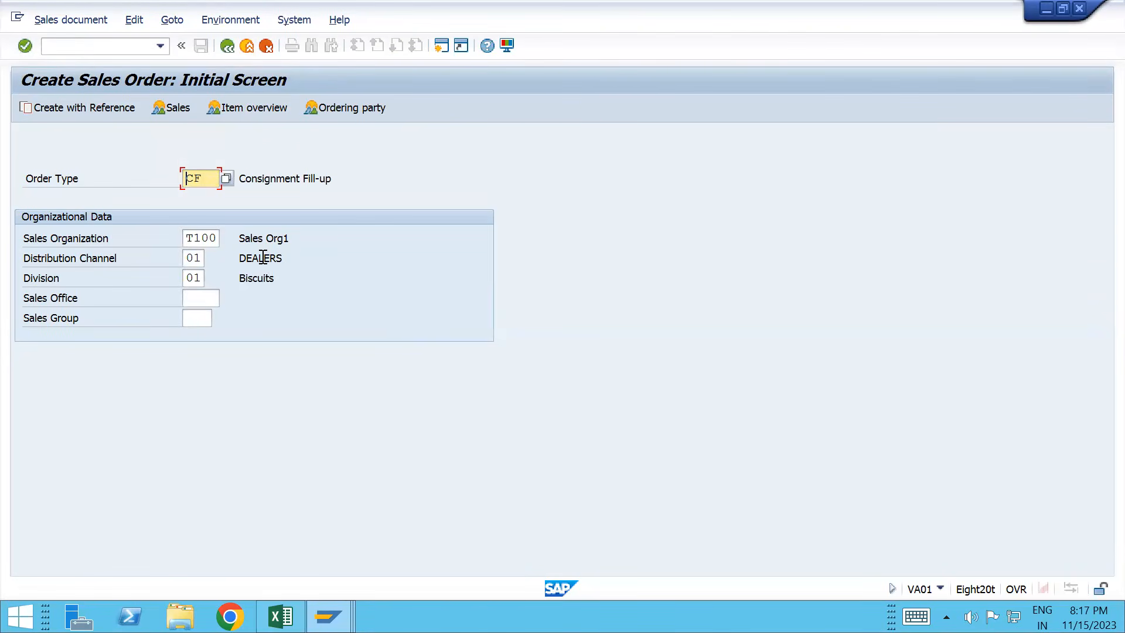
pyautogui.press('Delete')
pyautogui.press('Delete')
pyautogui.write('CF')
pyautogui.press('Return')
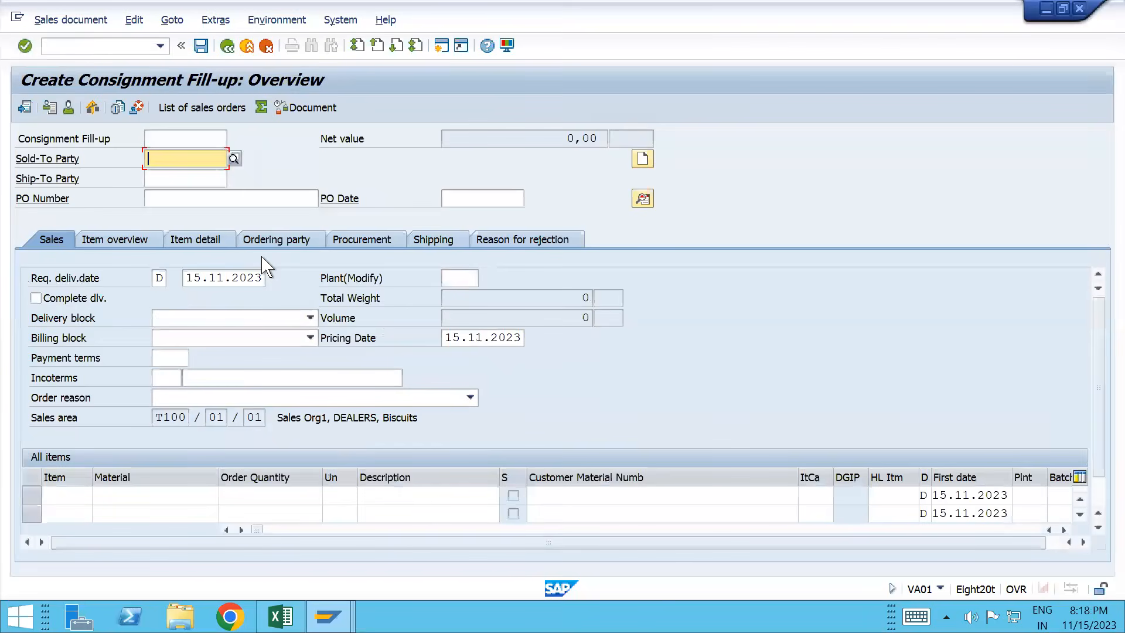
pyautogui.press('Down')
pyautogui.press('Return')
pyautogui.press('Return')
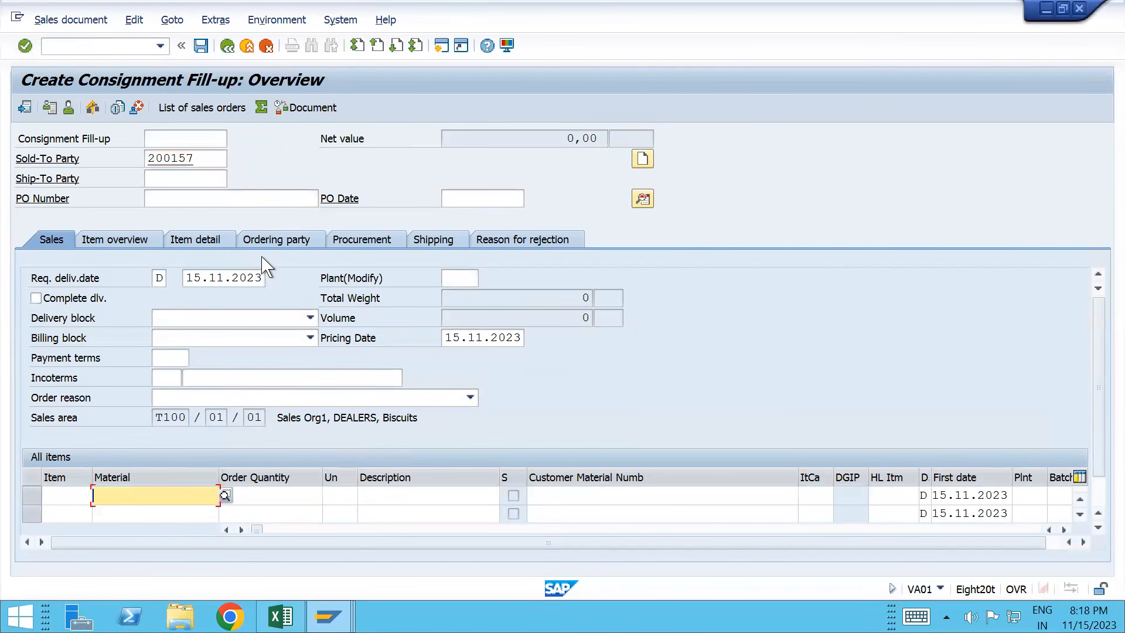
pyautogui.press('Down')
pyautogui.press('Tab')
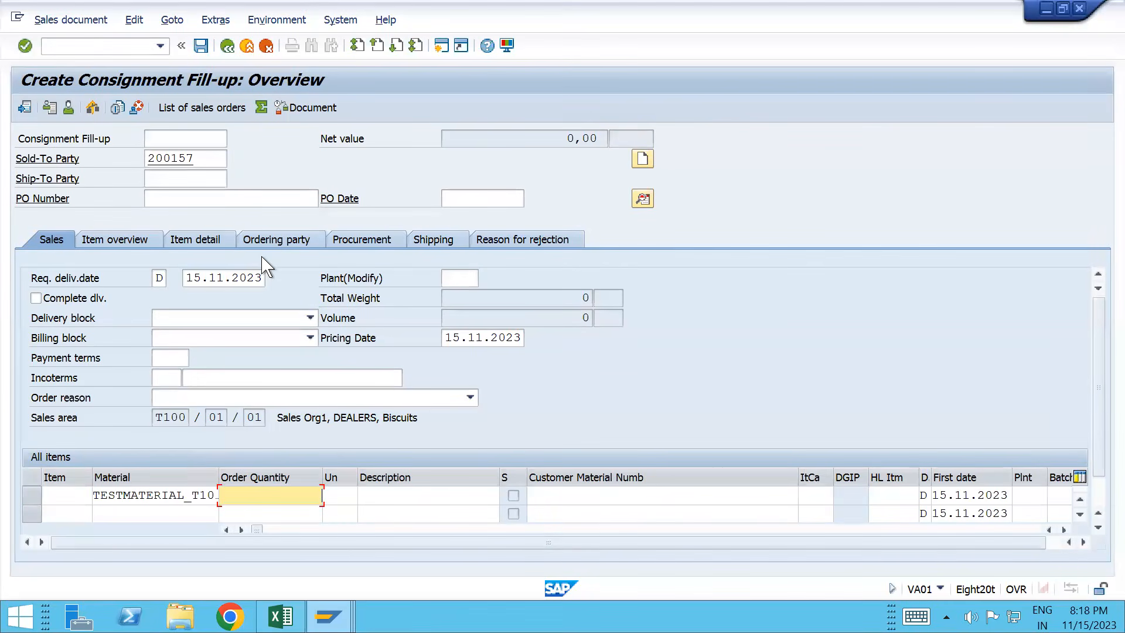
pyautogui.write('10000')
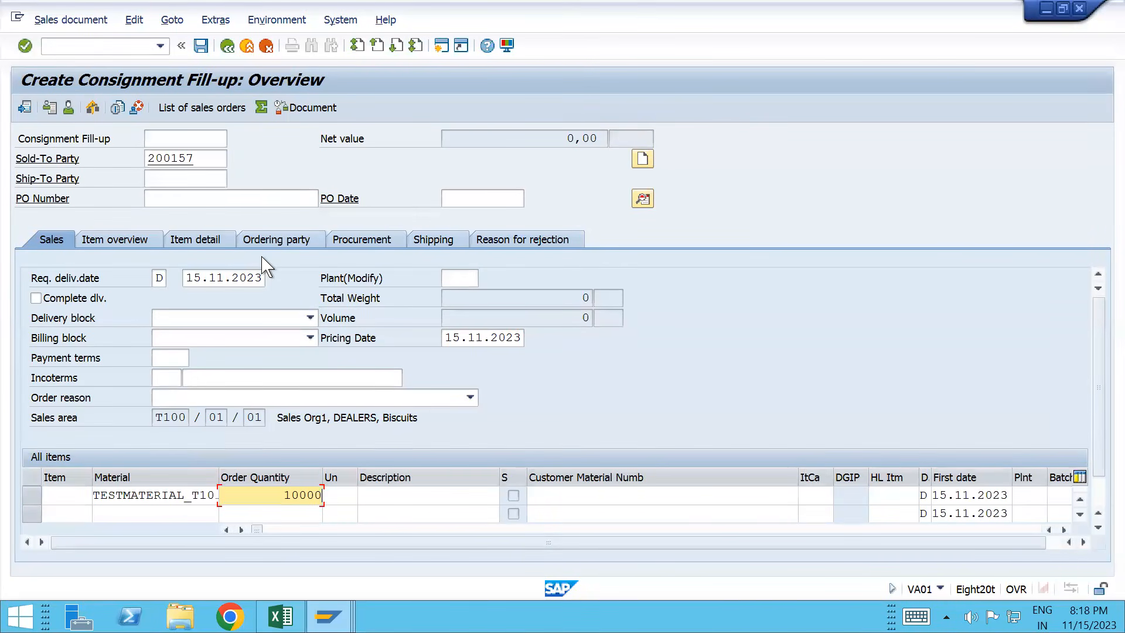
pyautogui.press('Return')
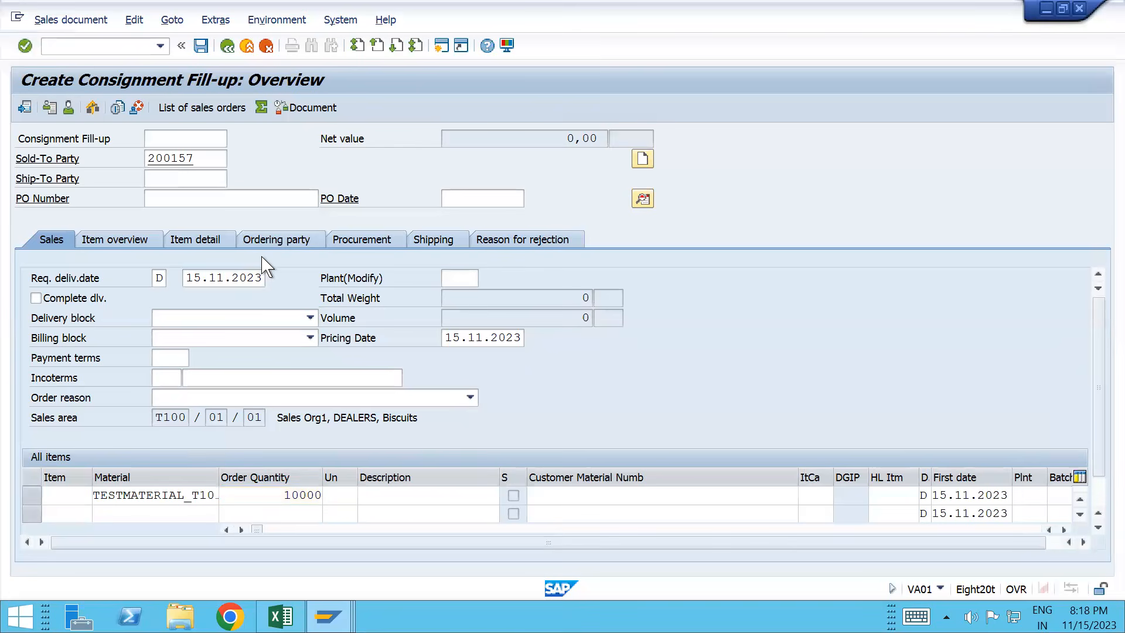
# Step: Enter PO number 'Consignment Fillup' and save the order
pyautogui.click(181, 206)
pyautogui.write('Con')
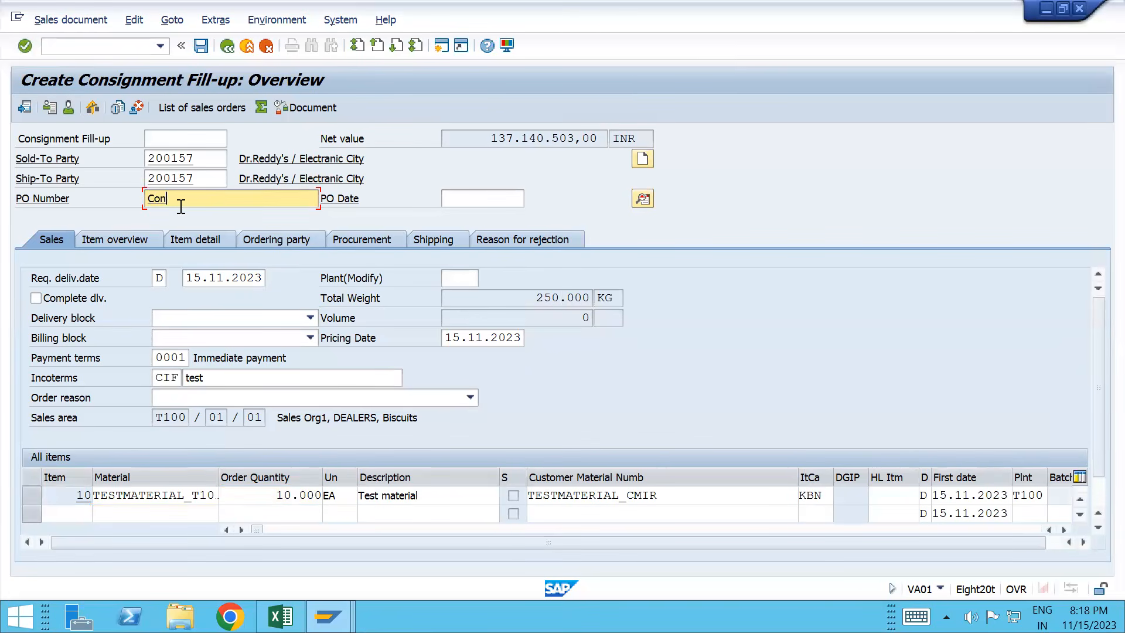
pyautogui.write('signment Fillup')
pyautogui.press('Return')
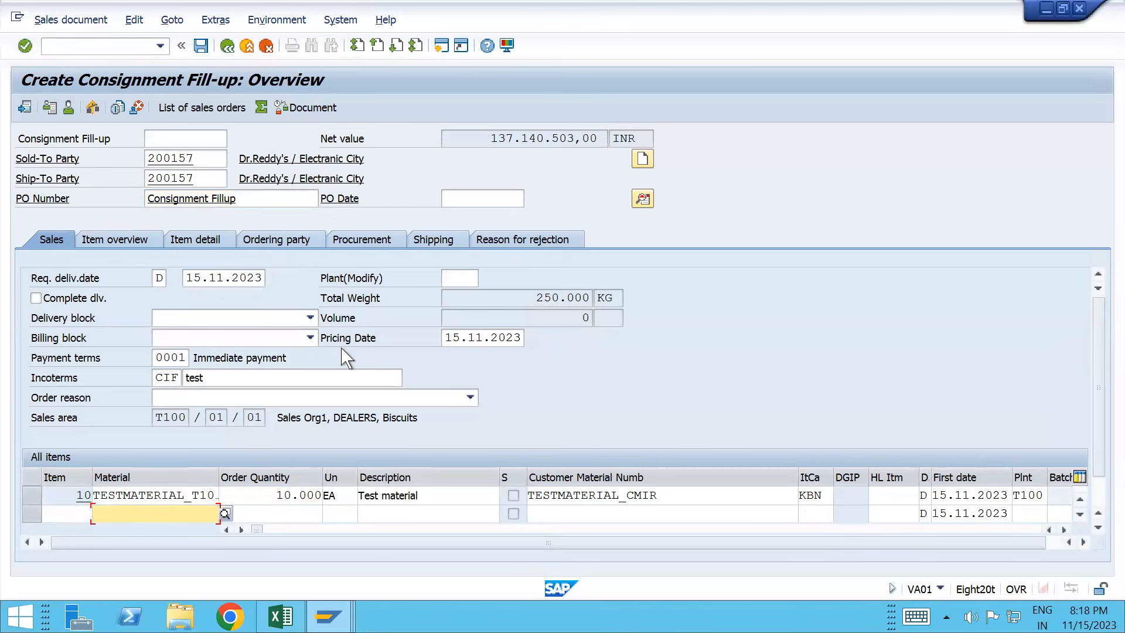
pyautogui.hotkey('ctrl', 's')
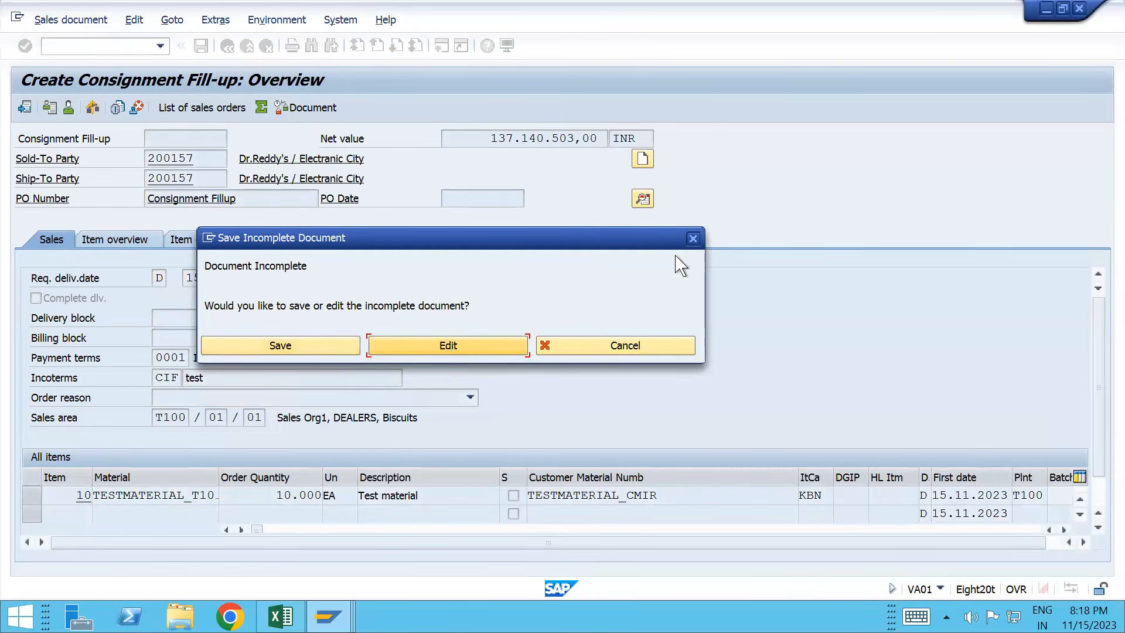
# Step: From the incompletion log, give item 10 shipping point T201 and storage location T101
pyautogui.click(694, 234)
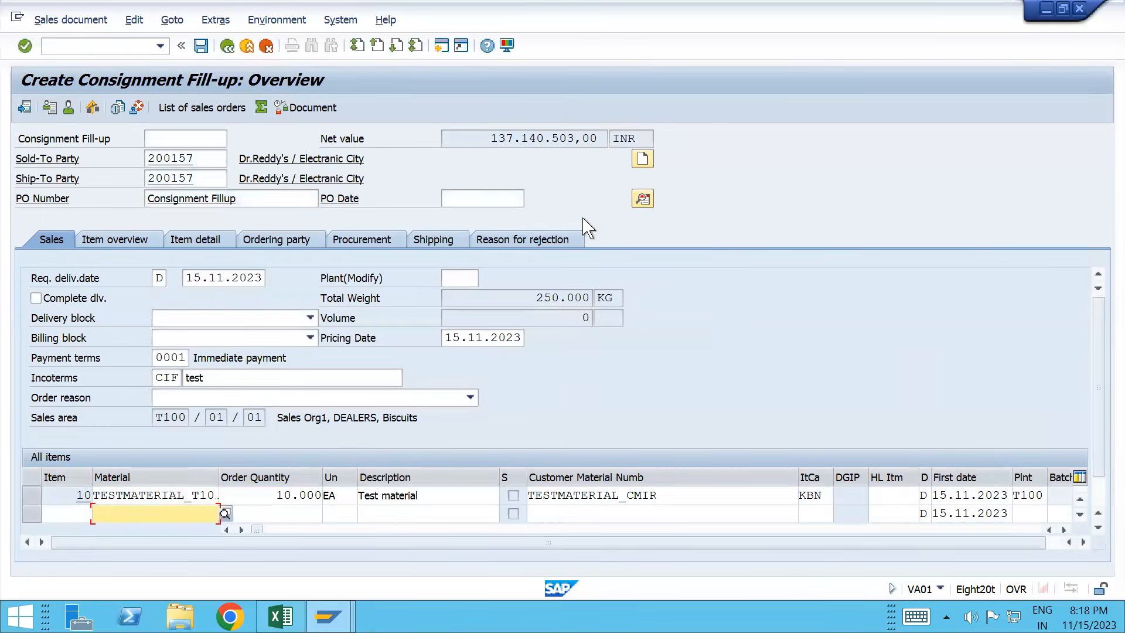
pyautogui.click(135, 23)
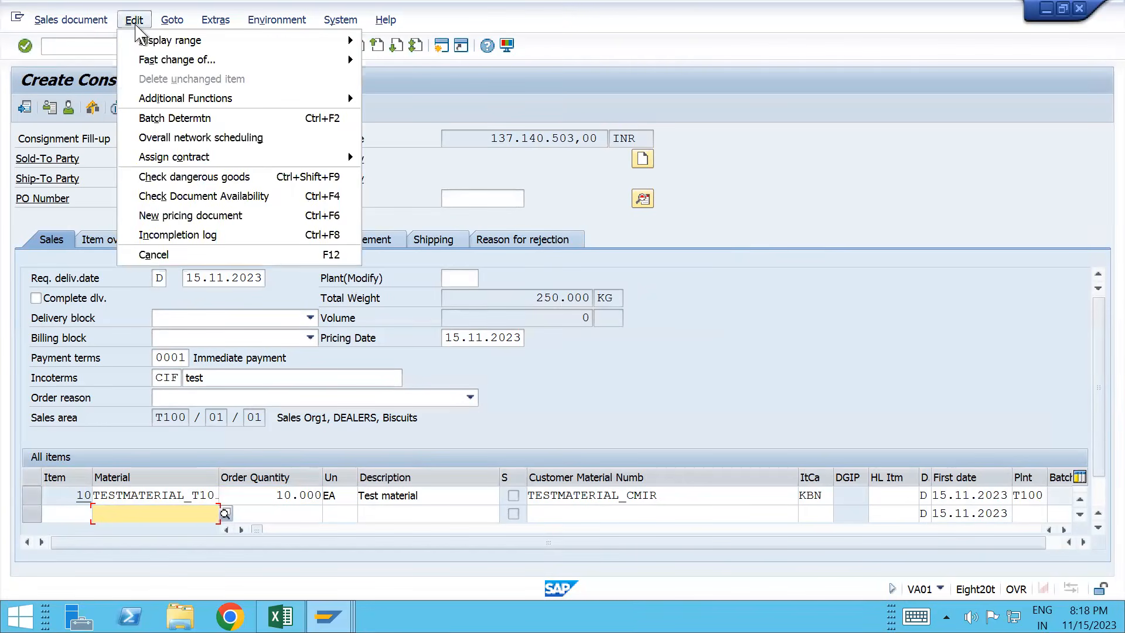
pyautogui.click(186, 237)
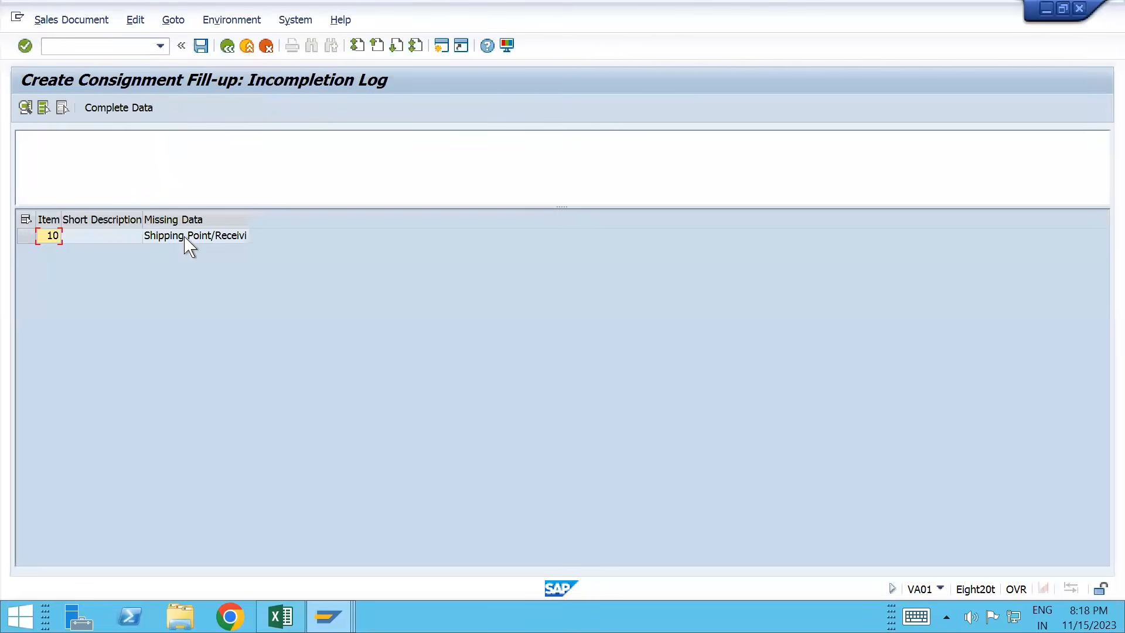
pyautogui.doubleClick(123, 237)
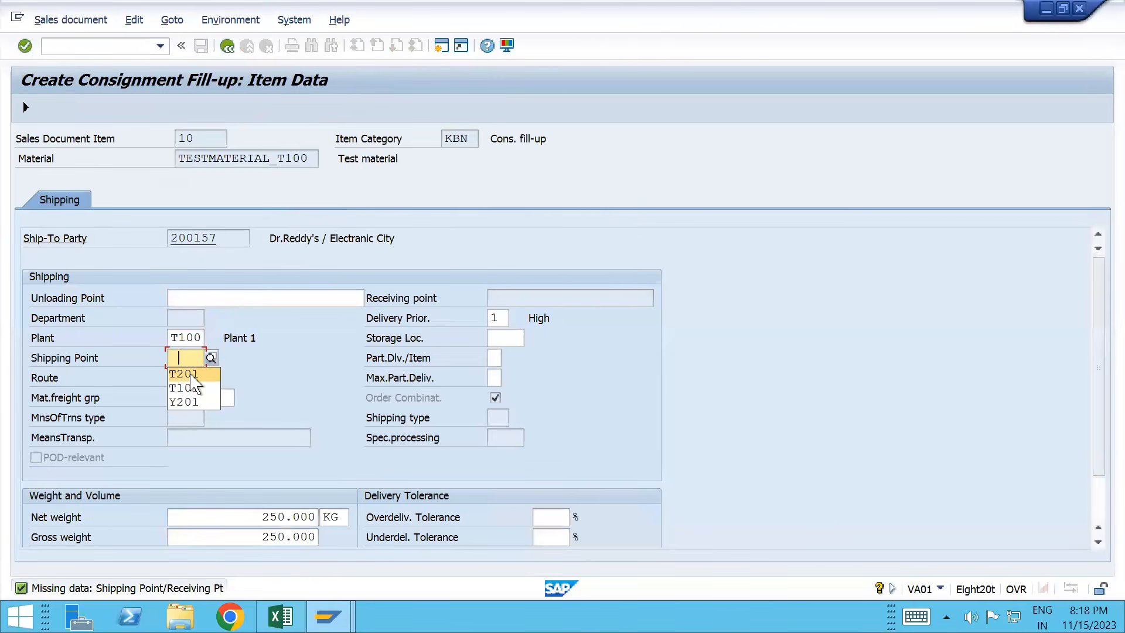
pyautogui.click(192, 374)
pyautogui.press('Tab')
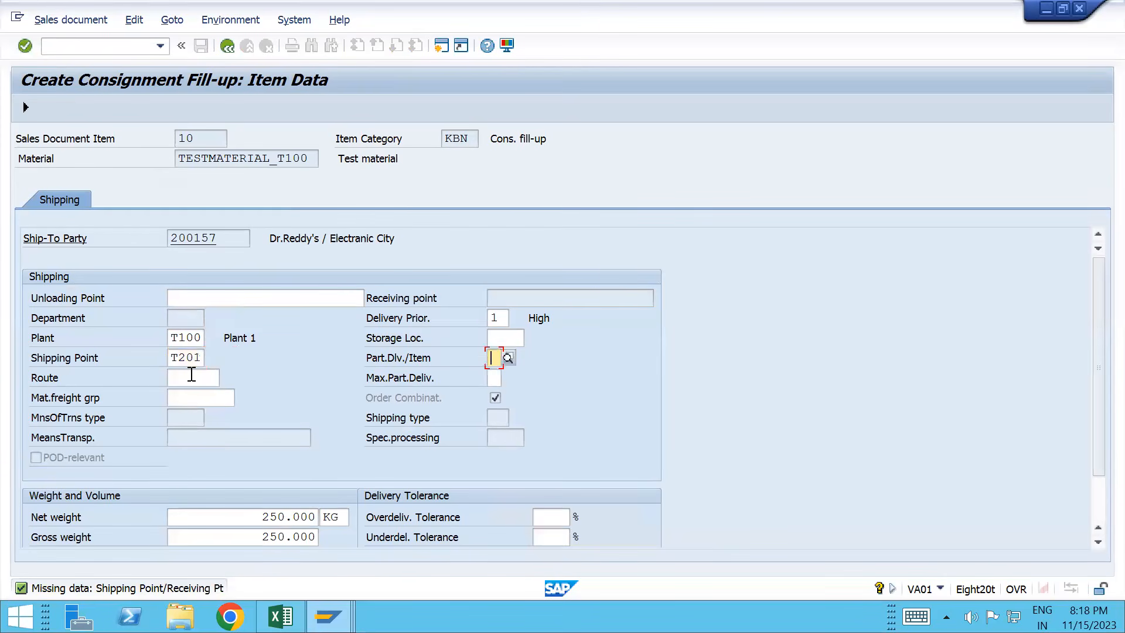
pyautogui.press('Up')
pyautogui.press('Down')
pyautogui.press('Return')
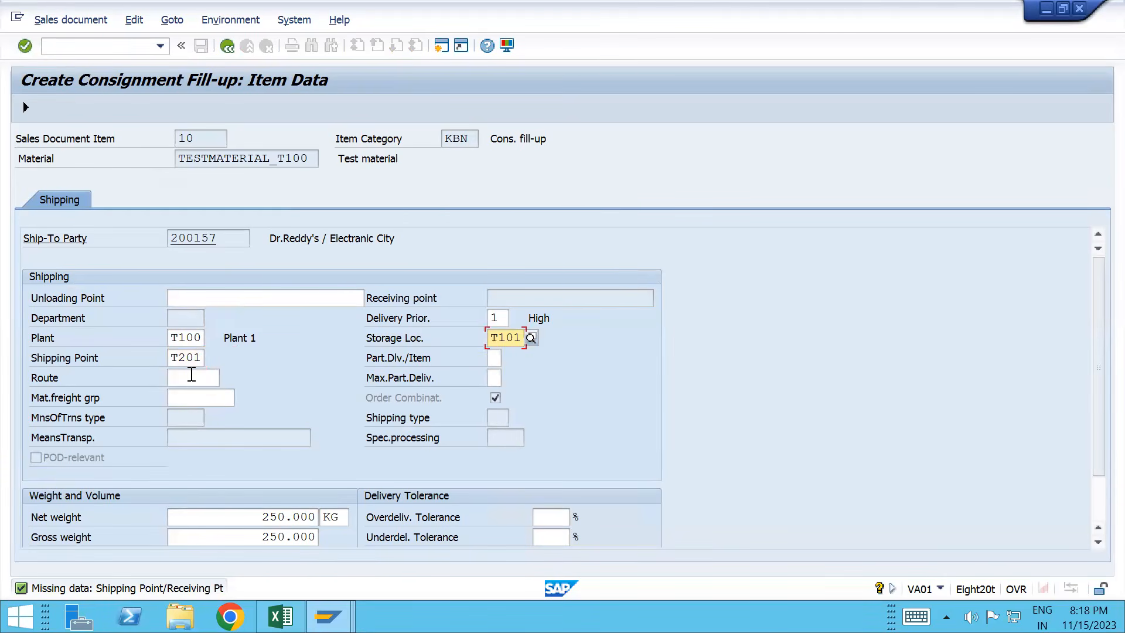
pyautogui.press('Return')
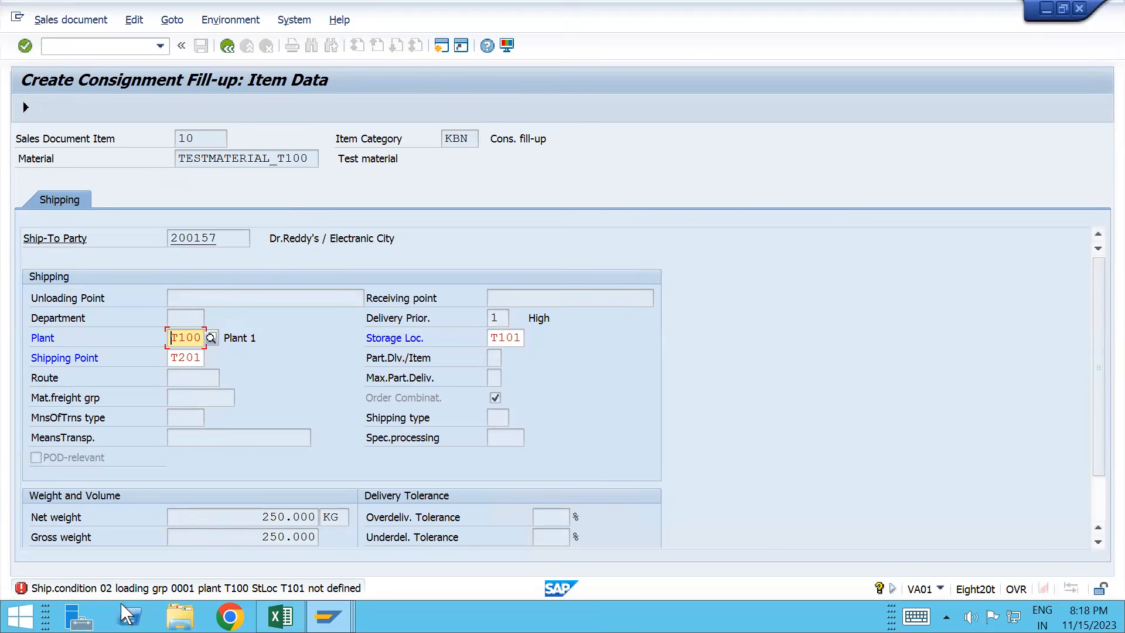
# Step: Open shipping point determination maintenance with /oOVL2
pyautogui.click(86, 53)
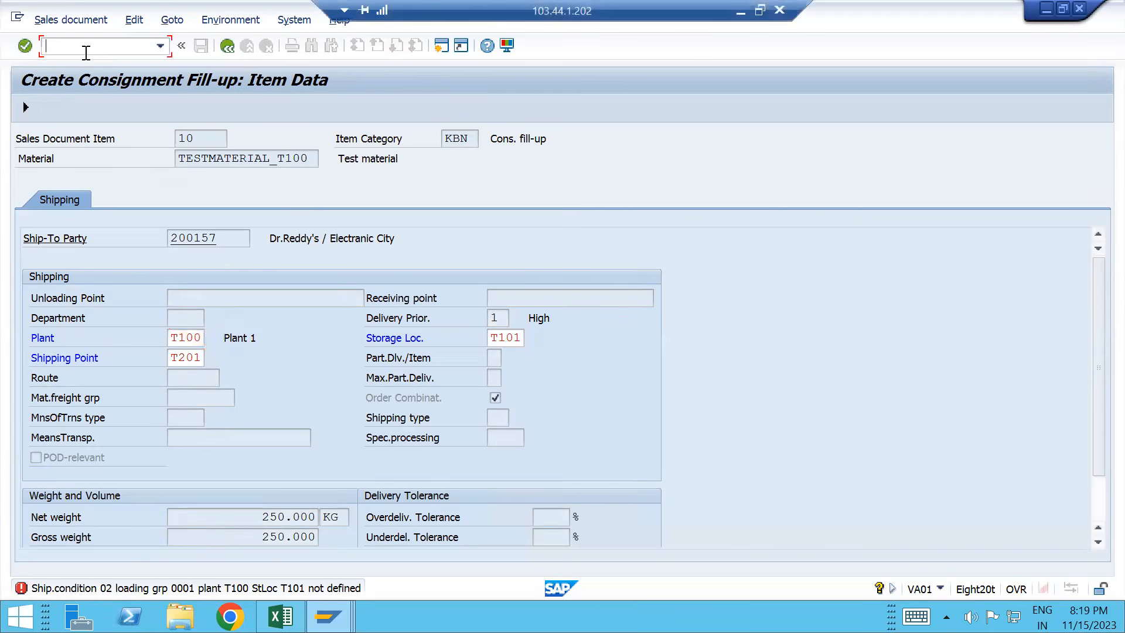
pyautogui.write('/o')
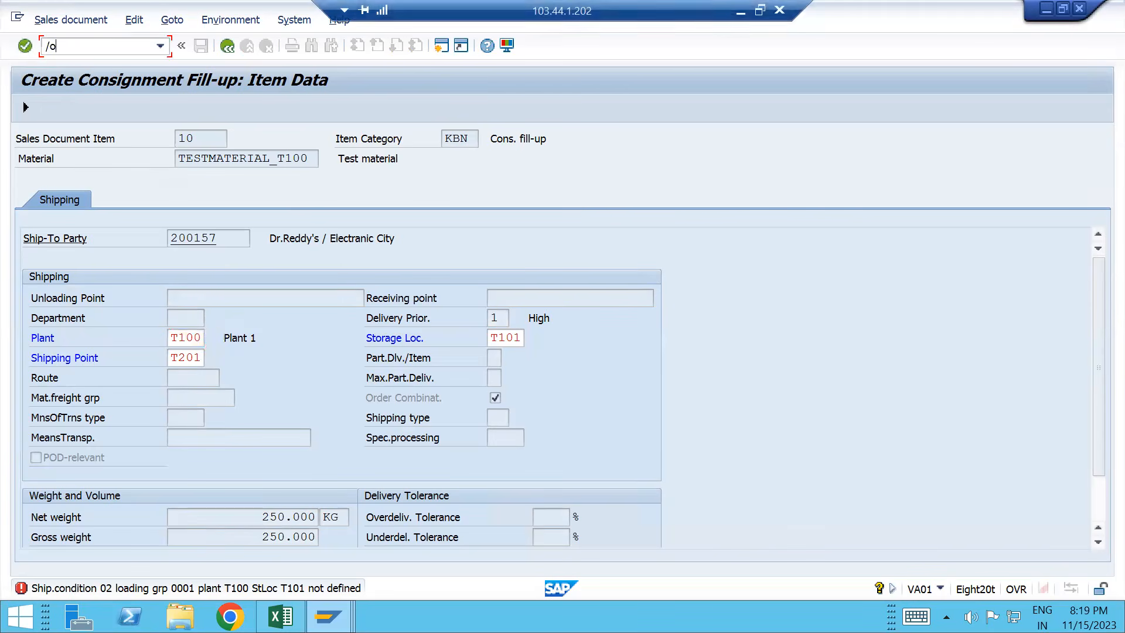
pyautogui.write('ov')
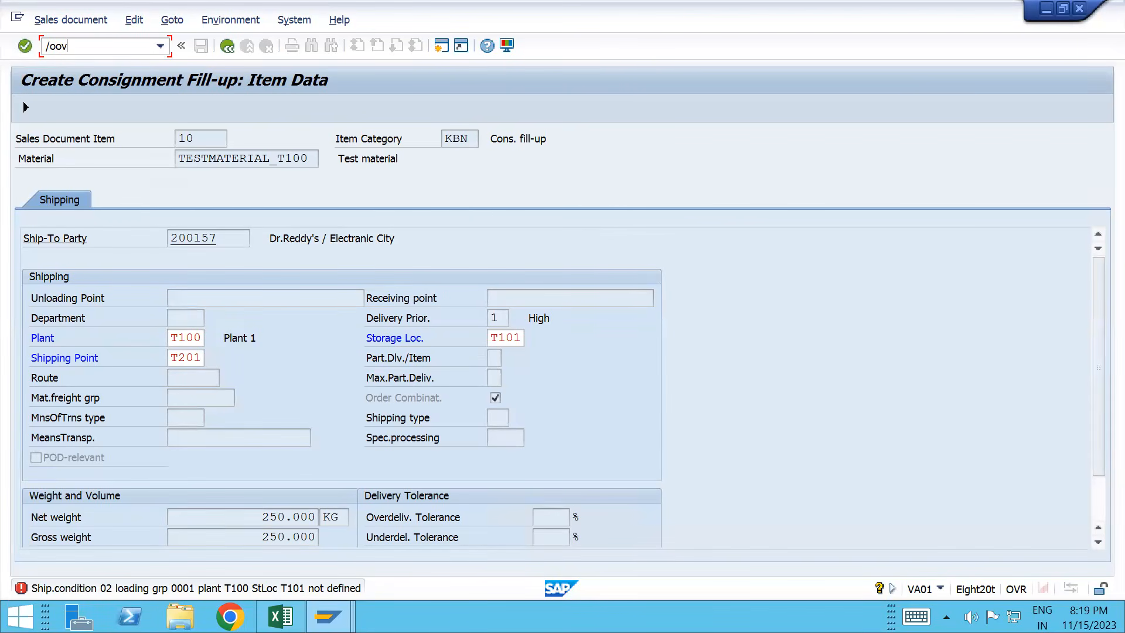
pyautogui.write('l2')
pyautogui.press('Return')
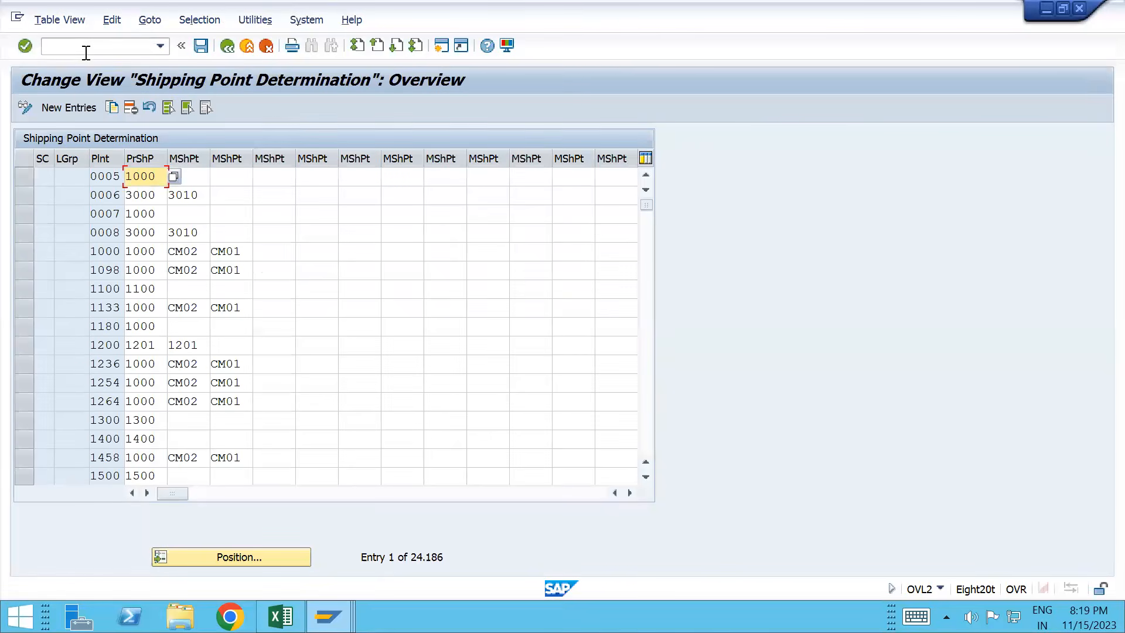
# Step: Add a new entry: condition 02, loading group 0001, plant T100, shipping point T201
pyautogui.click(69, 108)
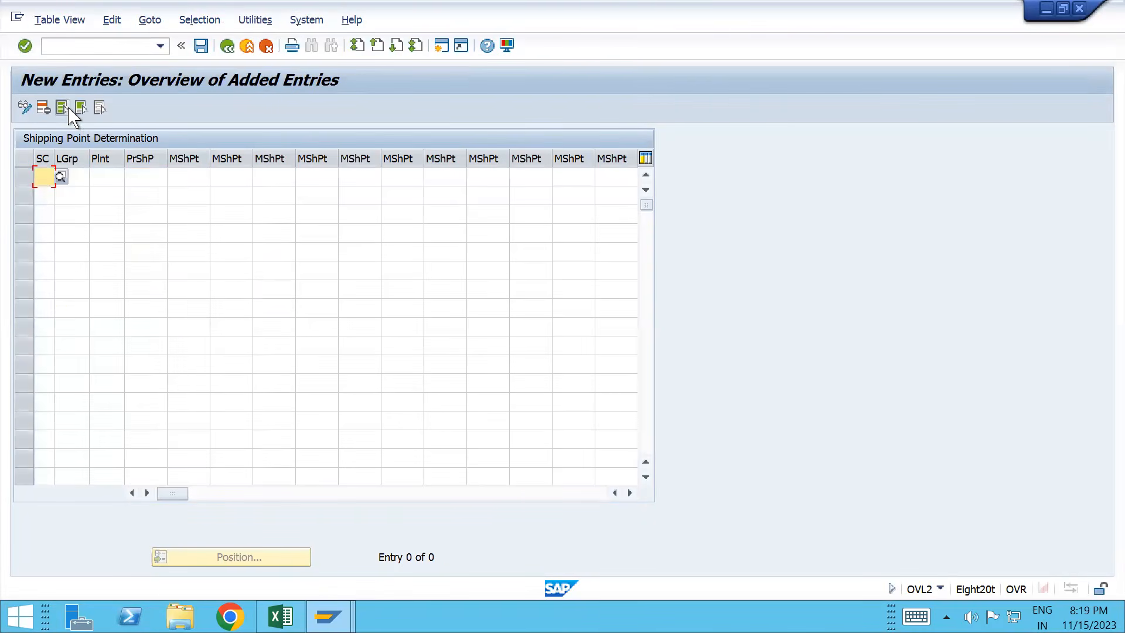
pyautogui.write('02')
pyautogui.press('Tab')
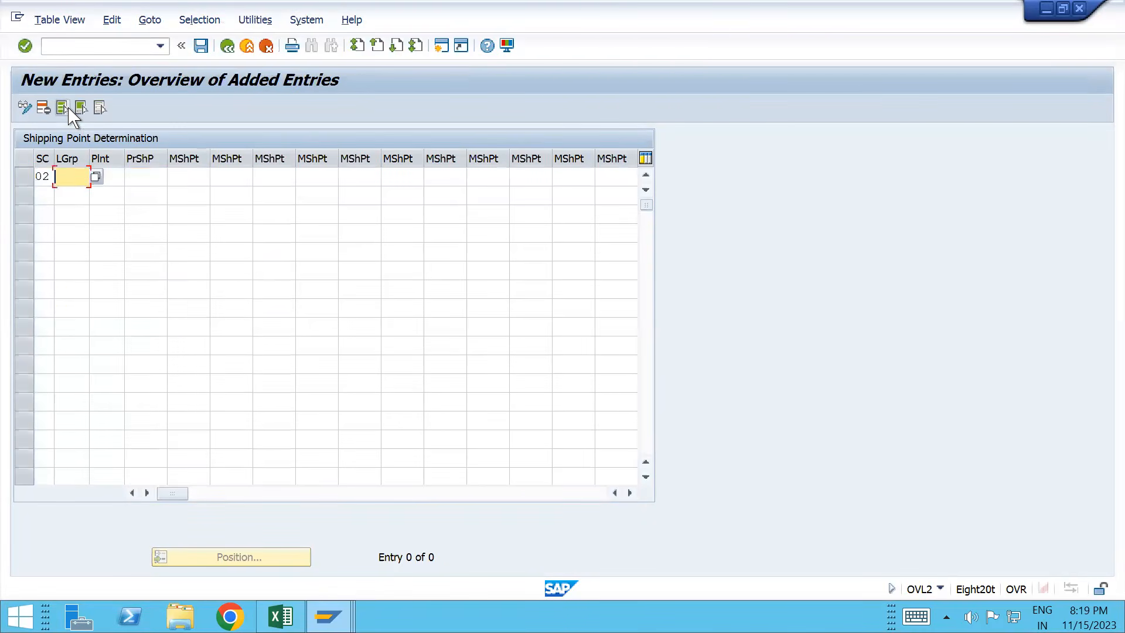
pyautogui.write('0001')
pyautogui.press('Tab')
pyautogui.press('Down')
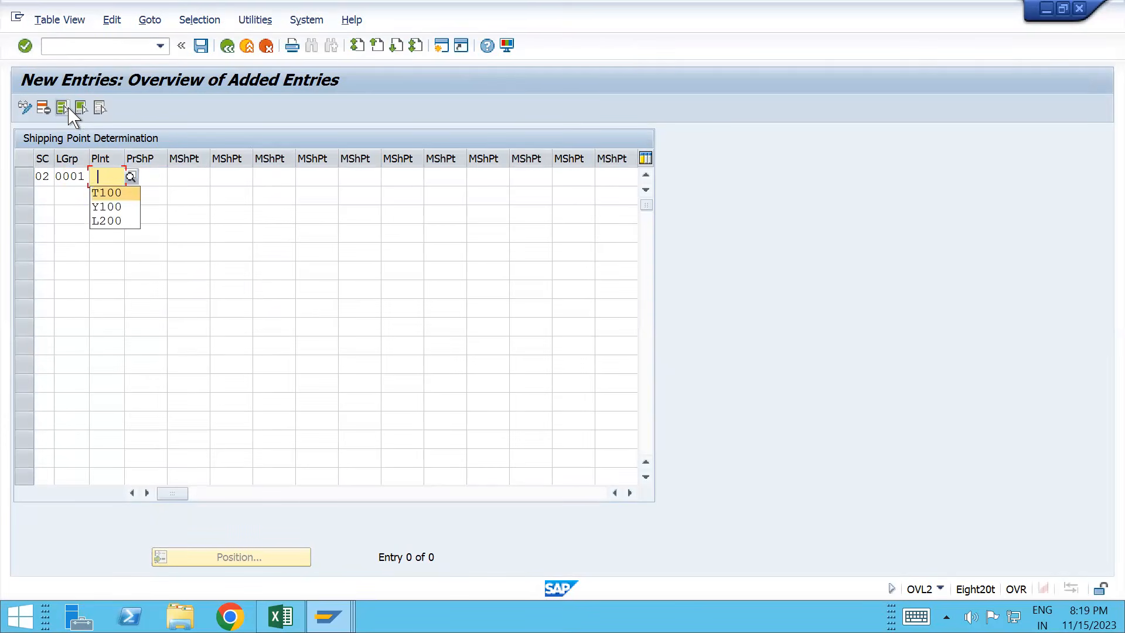
pyautogui.press('Return')
pyautogui.press('Tab')
pyautogui.press('Down')
pyautogui.press('Return')
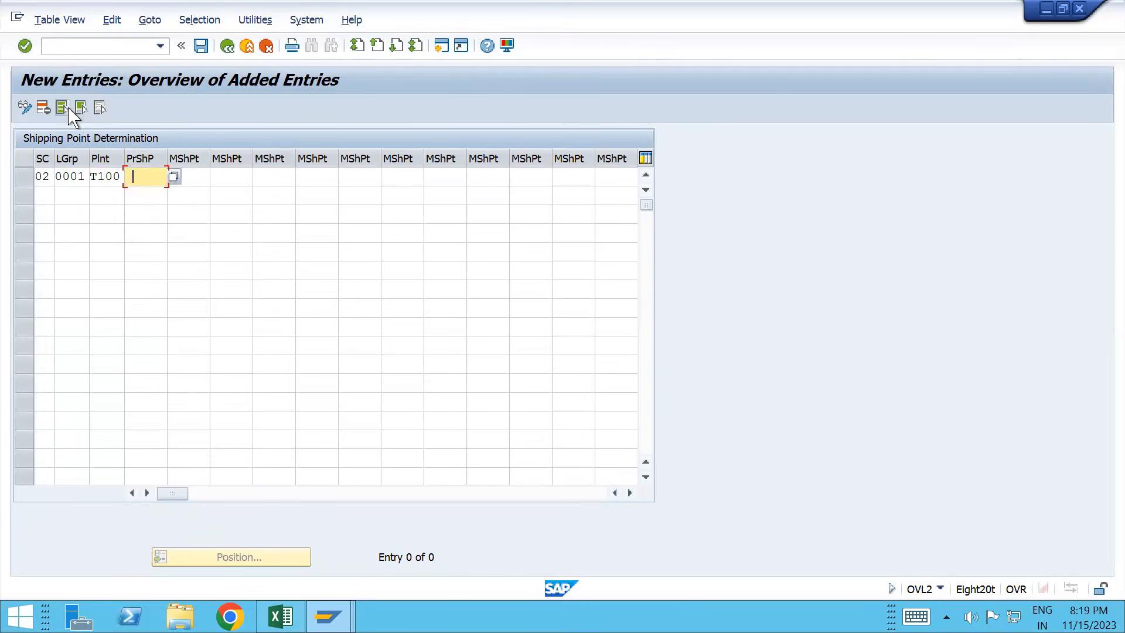
pyautogui.press('Tab')
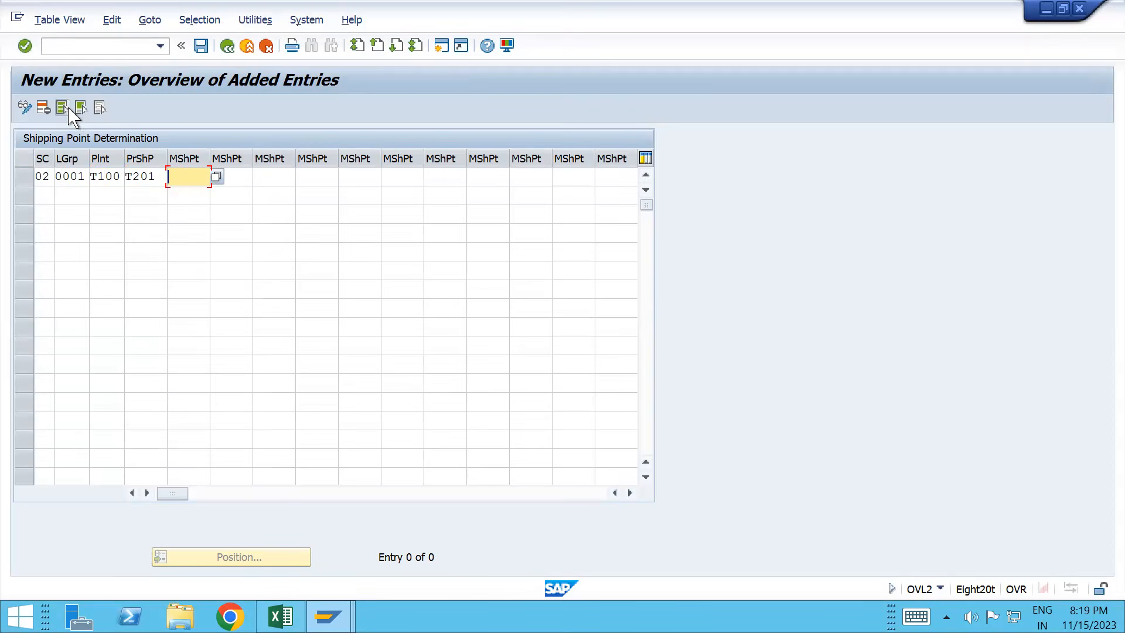
pyautogui.press('Return')
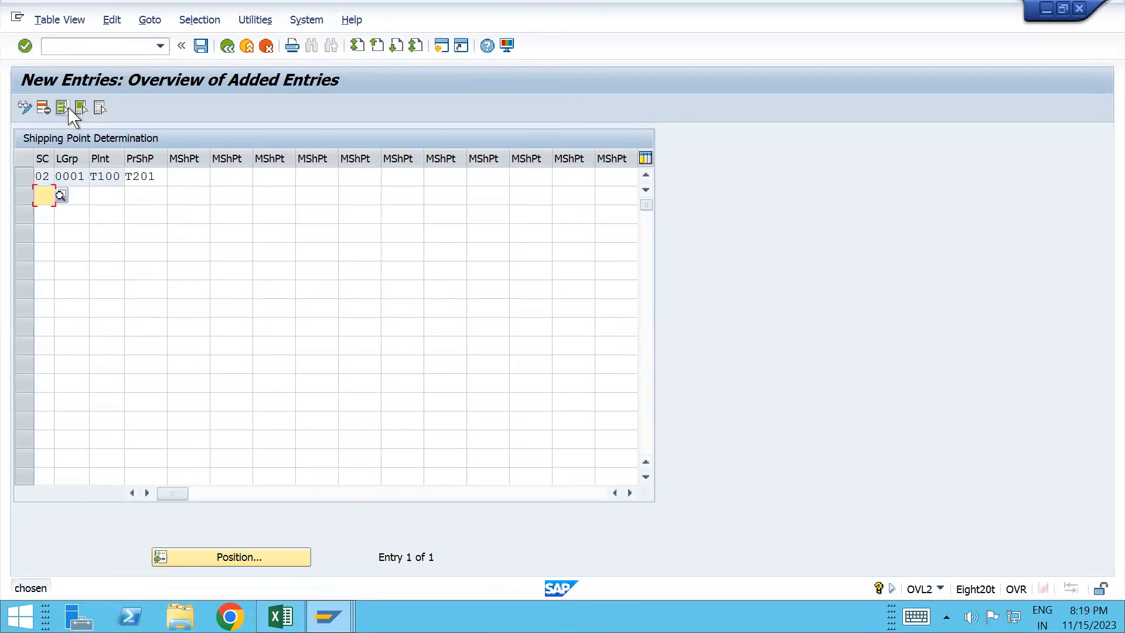
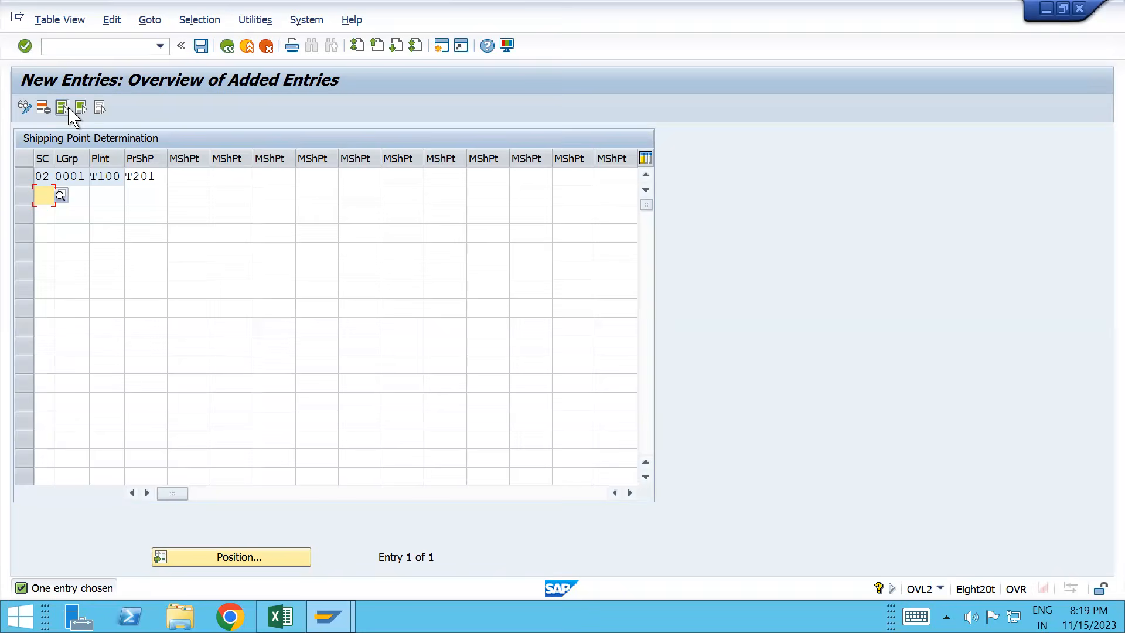
# Step: Switch to the Stock Overview window and start sales order type maintenance with /ovov8
pyautogui.hotkey('alt', 'Tab')
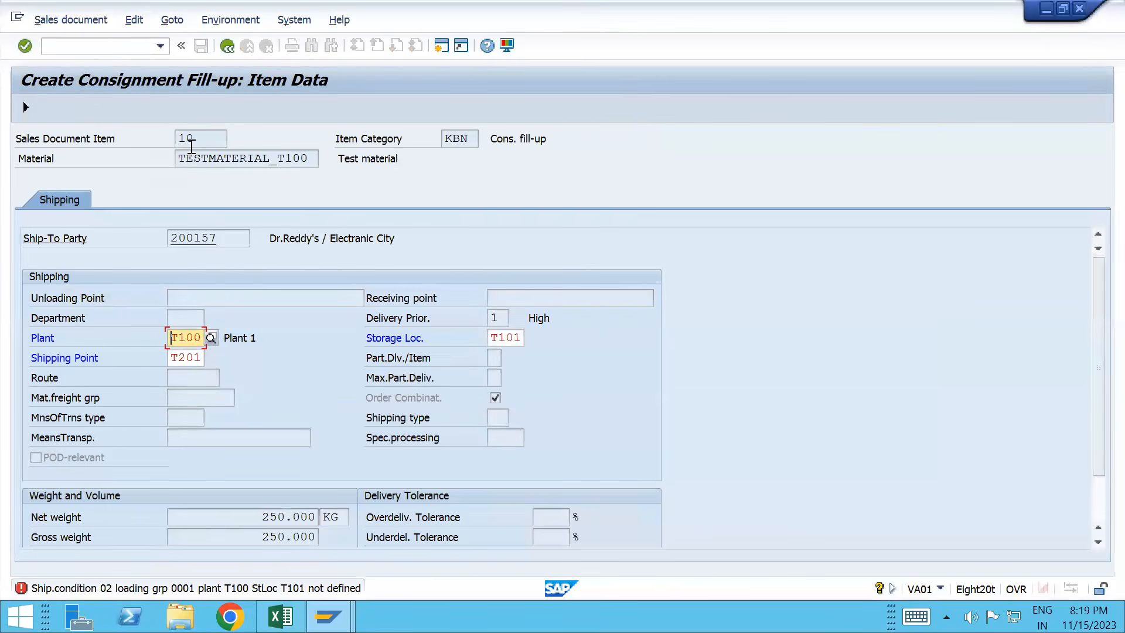
pyautogui.hotkey('alt', 'Tab')
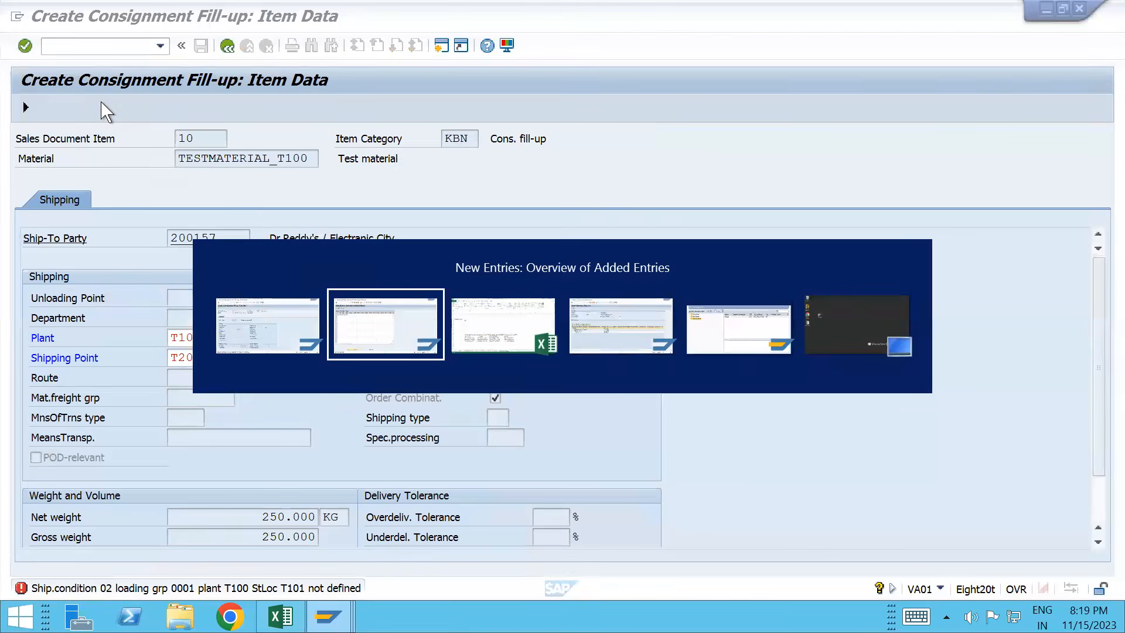
pyautogui.hotkey('alt', 'Tab')
pyautogui.hotkey('alt', 'Tab')
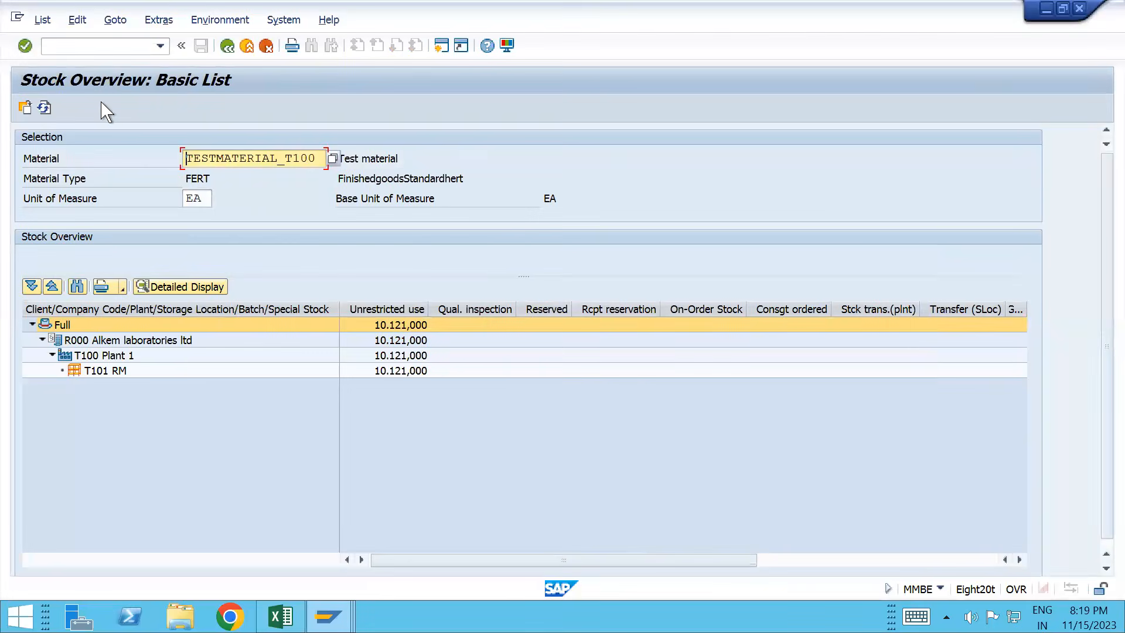
pyautogui.click(96, 46)
pyautogui.write('/ov')
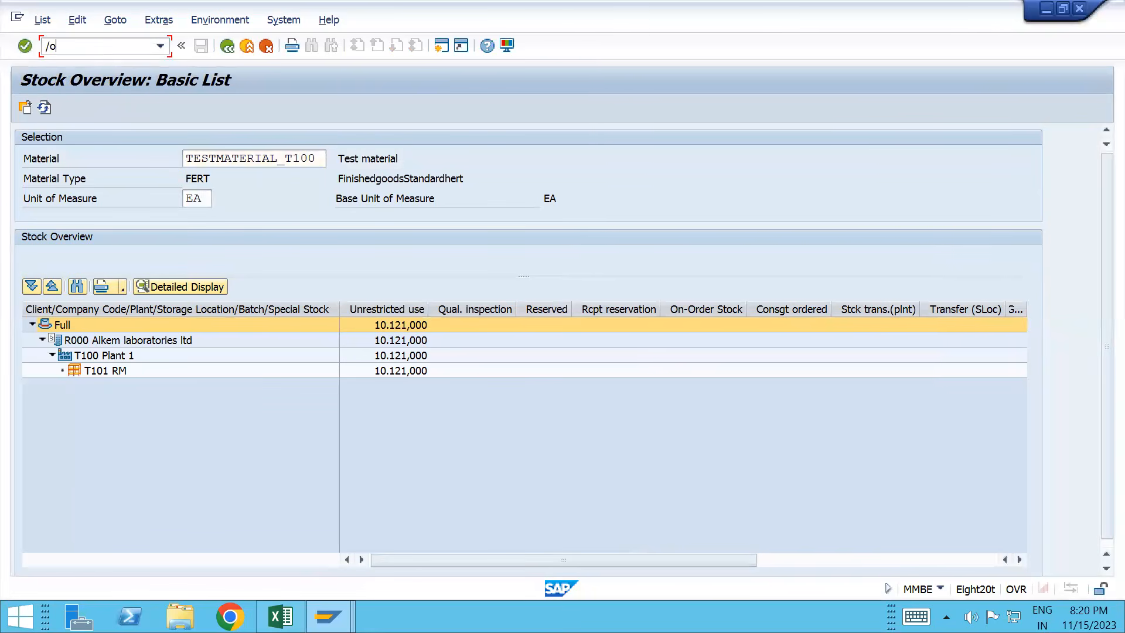
pyautogui.write('ov8')
pyautogui.press('Return')
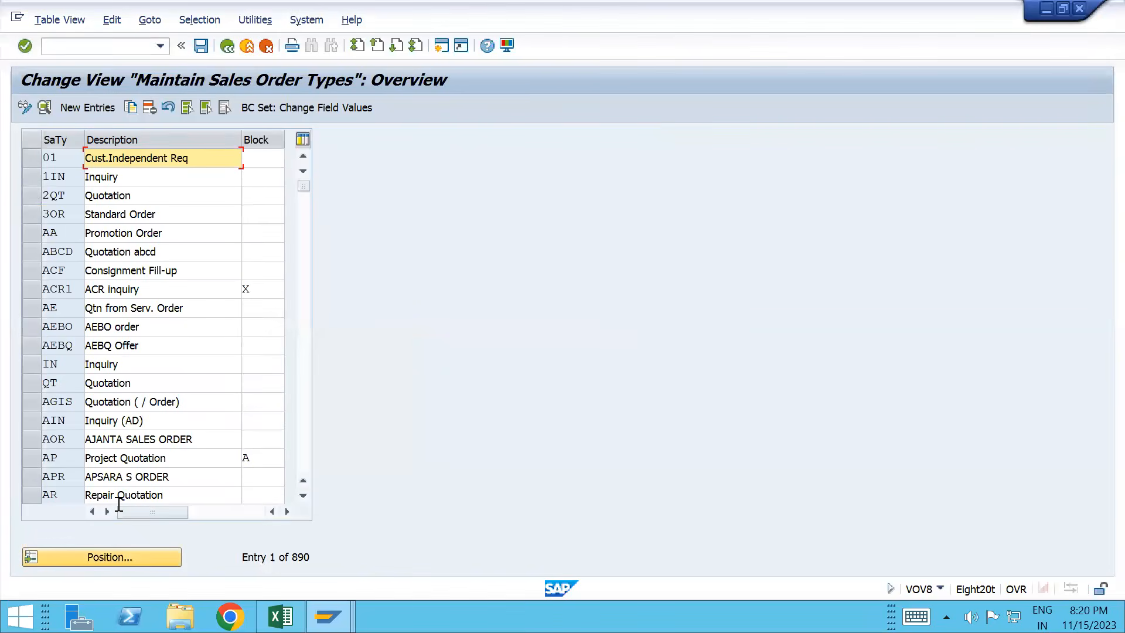
# Step: Jump to sales document type TCF and display its Consignment Fill-up details
pyautogui.click(112, 557)
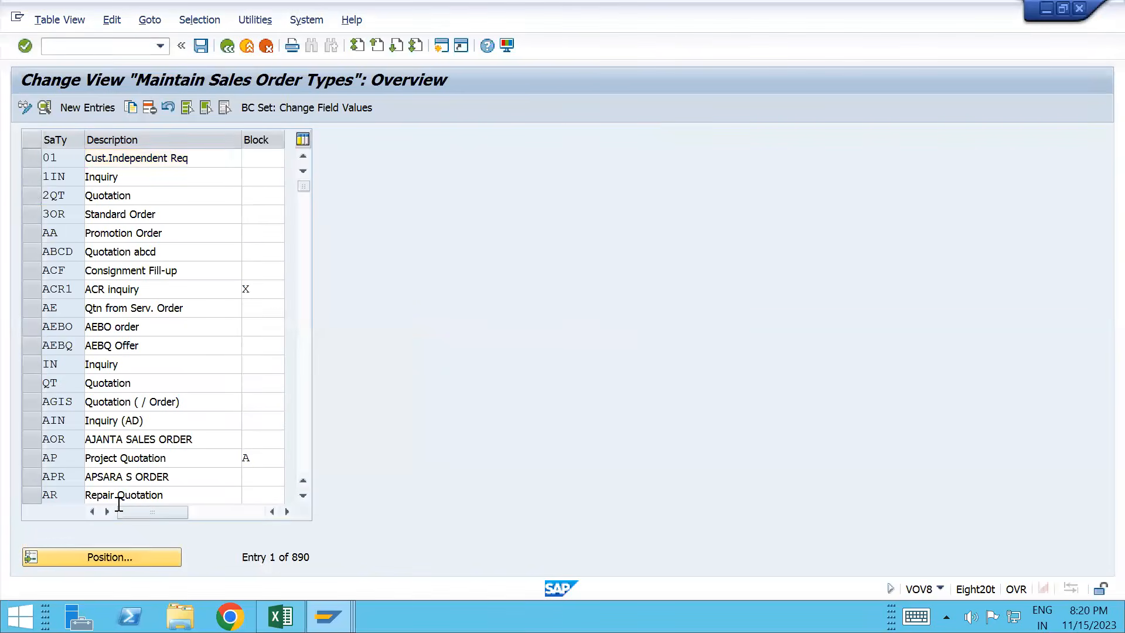
pyautogui.write('tcf')
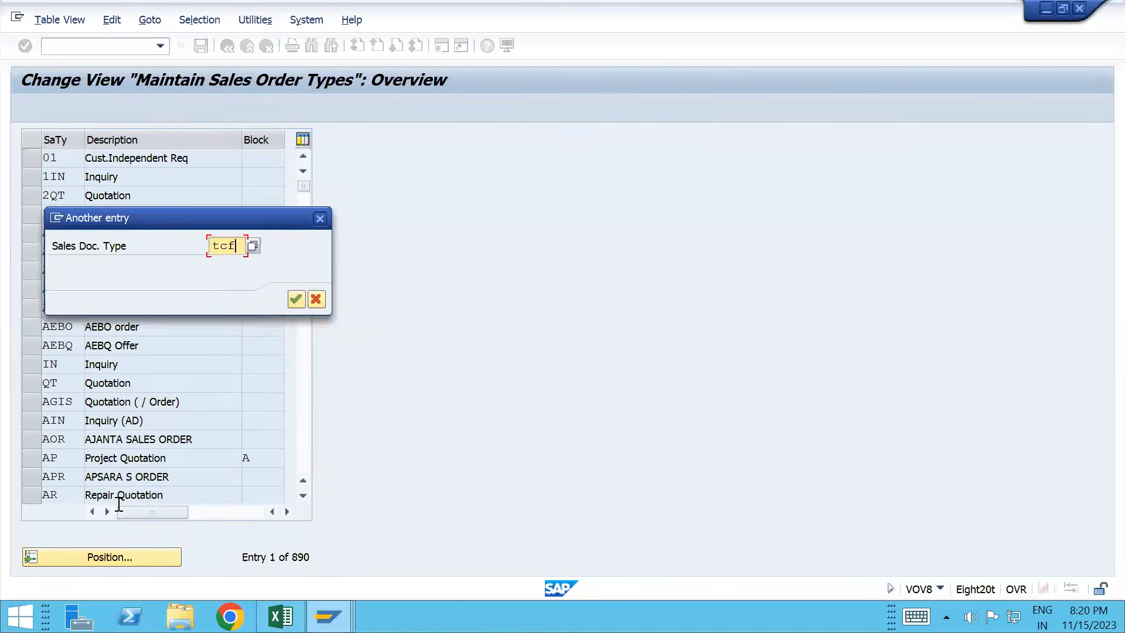
pyautogui.press('Return')
pyautogui.click(32, 159)
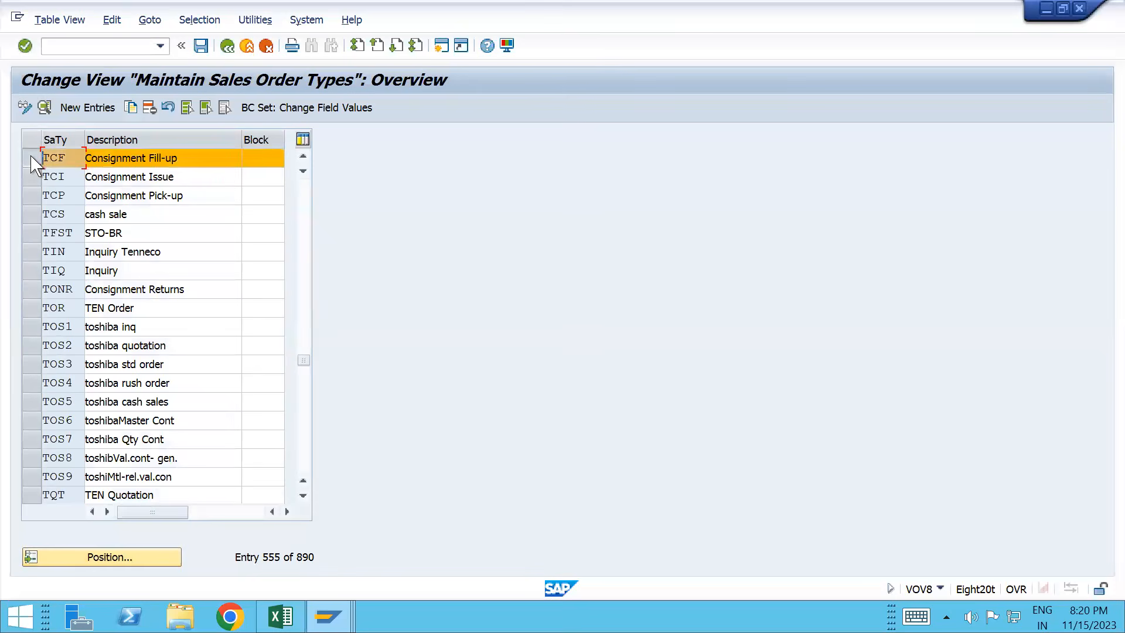
pyautogui.click(44, 108)
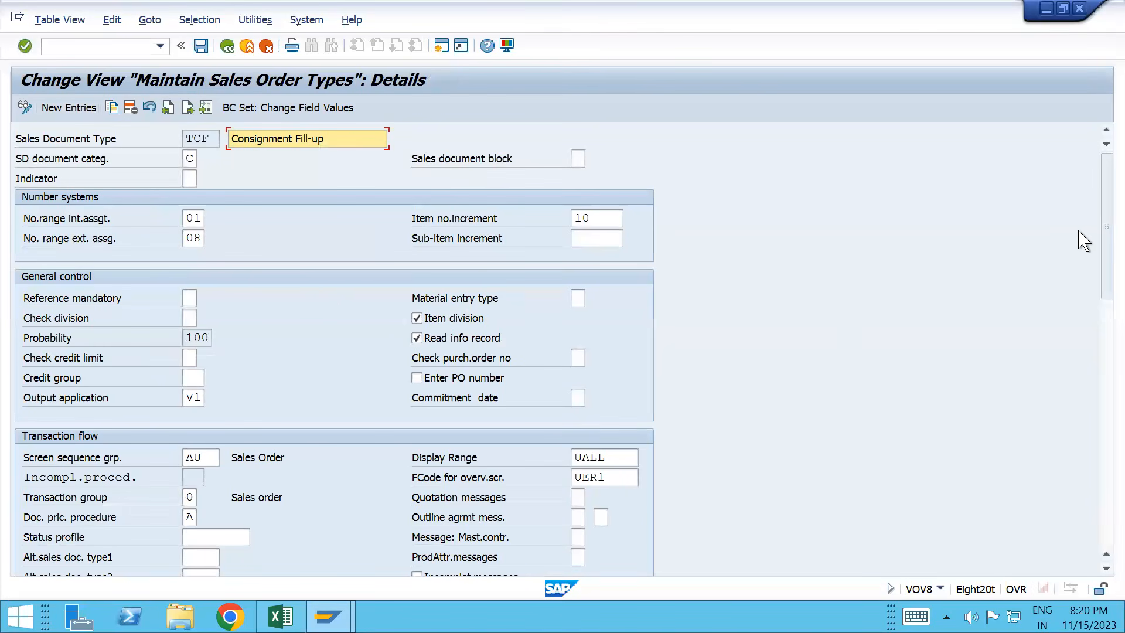
pyautogui.moveTo(1103, 221); pyautogui.dragTo(1055, 282)
pyautogui.hotkey('alt', 'Tab')
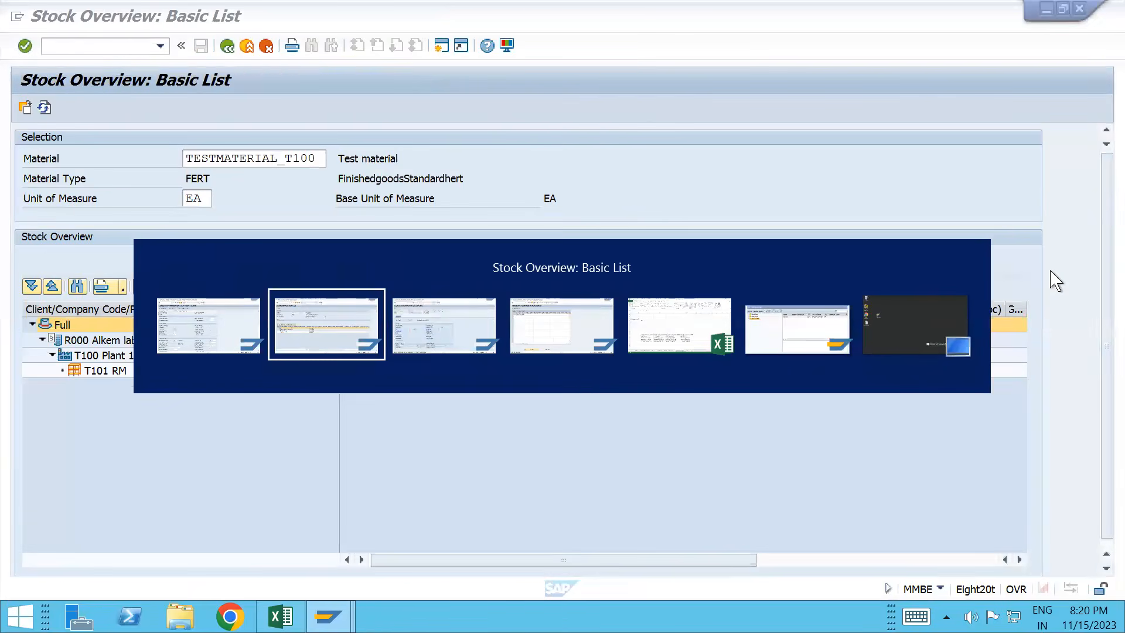
# Step: Save the new shipping point determination entry under the customizing request
pyautogui.hotkey('alt', 'Tab')
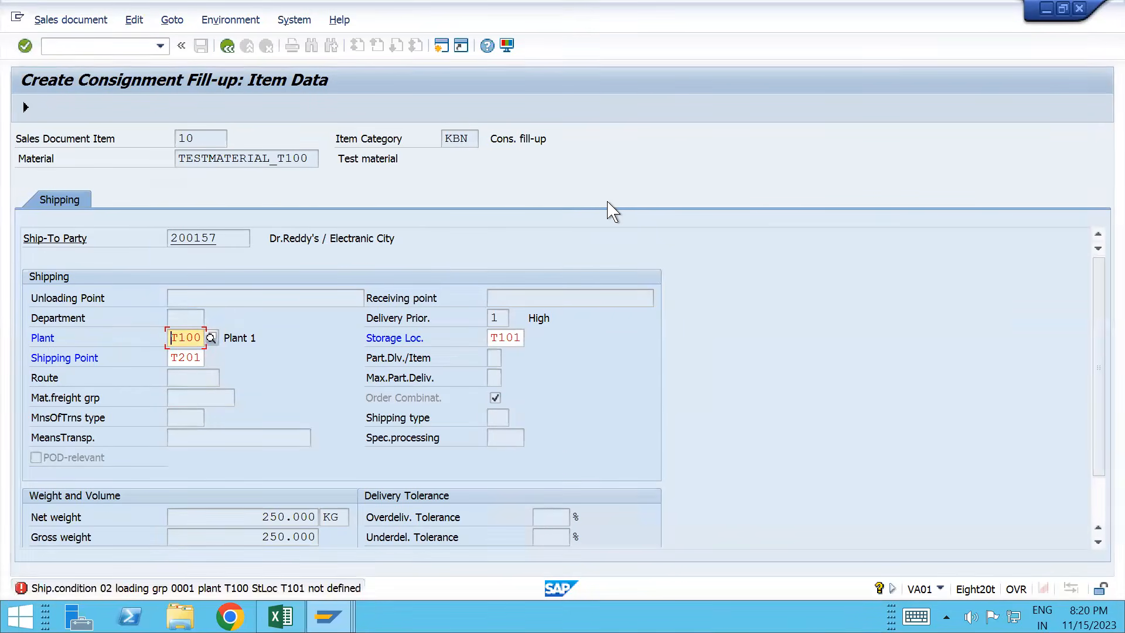
pyautogui.hotkey('alt', 'Tab')
pyautogui.hotkey('alt', 'Tab')
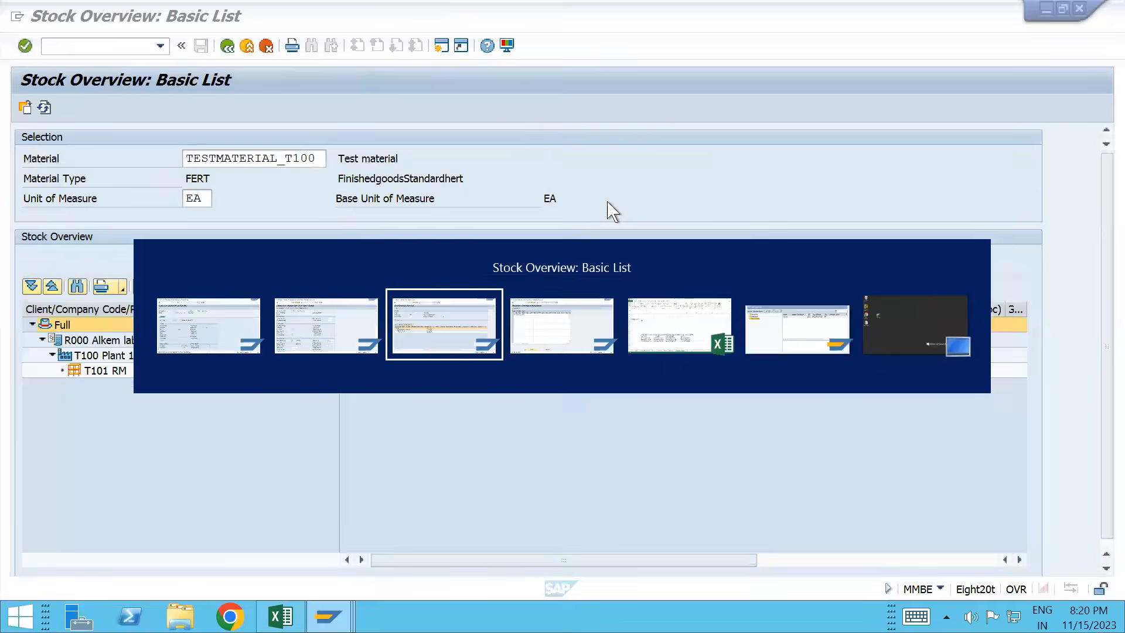
pyautogui.hotkey('alt', 'Tab')
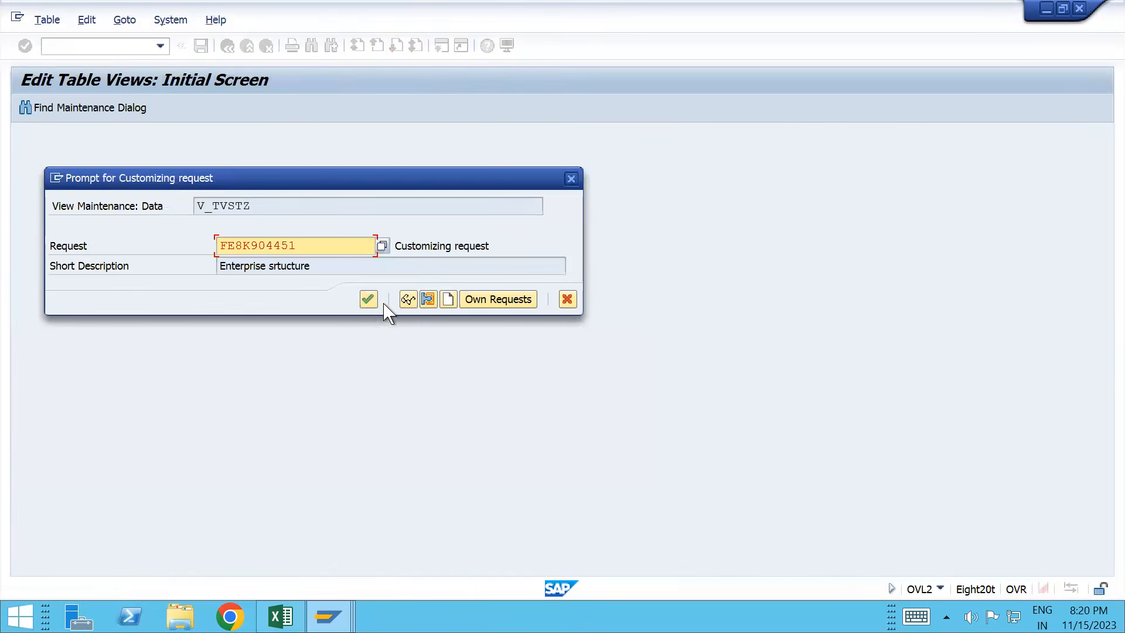
pyautogui.click(368, 299)
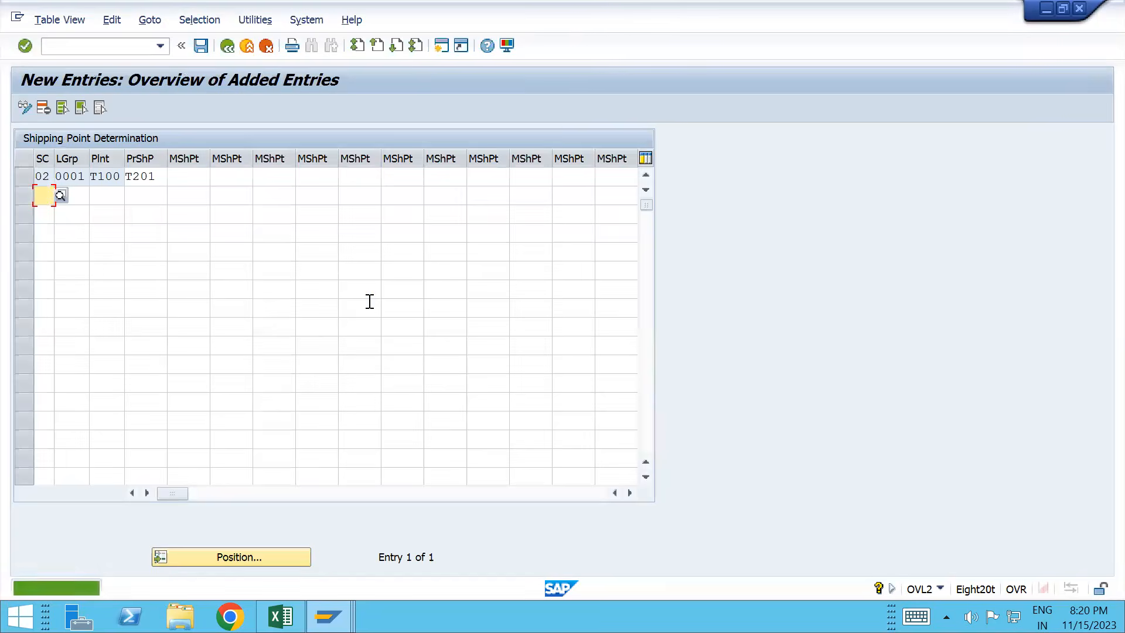
# Step: Revalidate the fill-up item so shipping point T201 is accepted, then show header details
pyautogui.hotkey('alt', 'Tab')
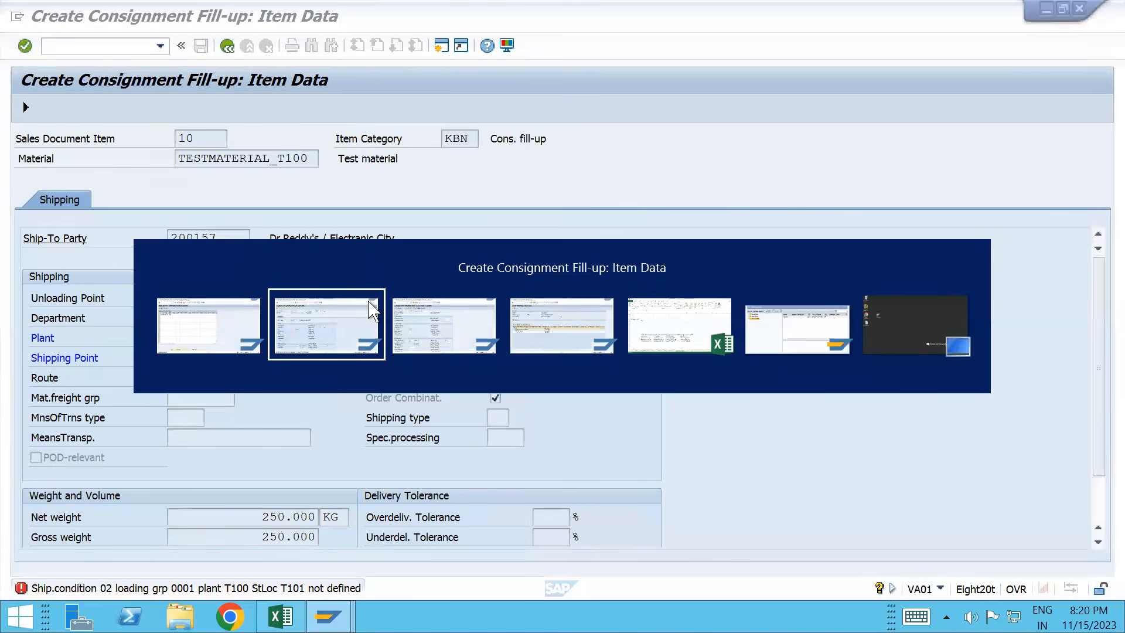
pyautogui.press('Return')
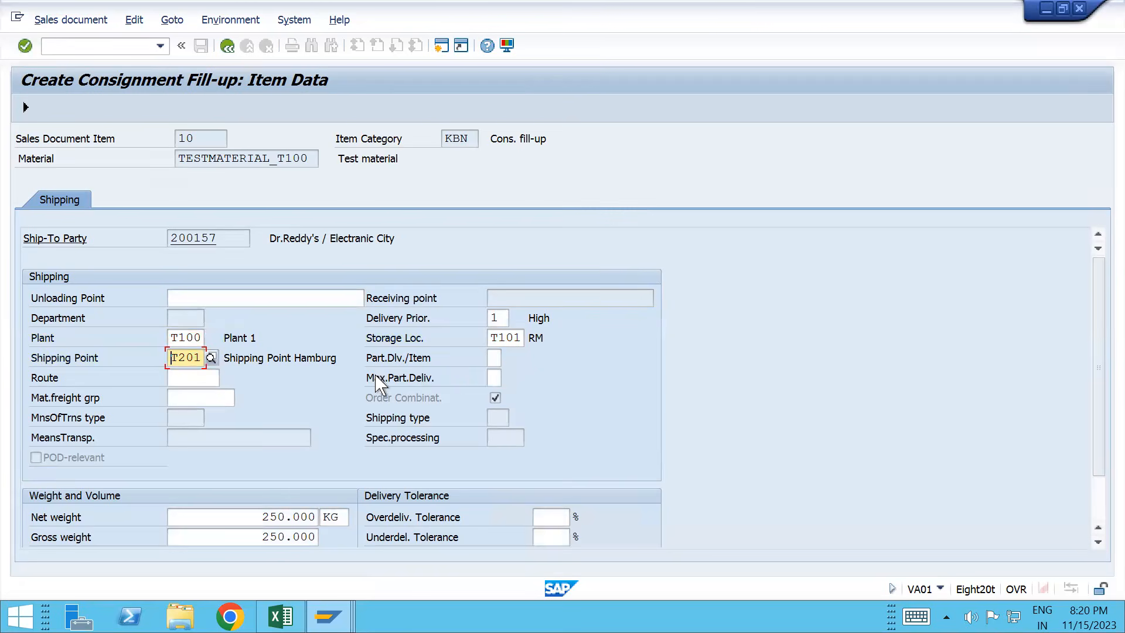
pyautogui.click(227, 45)
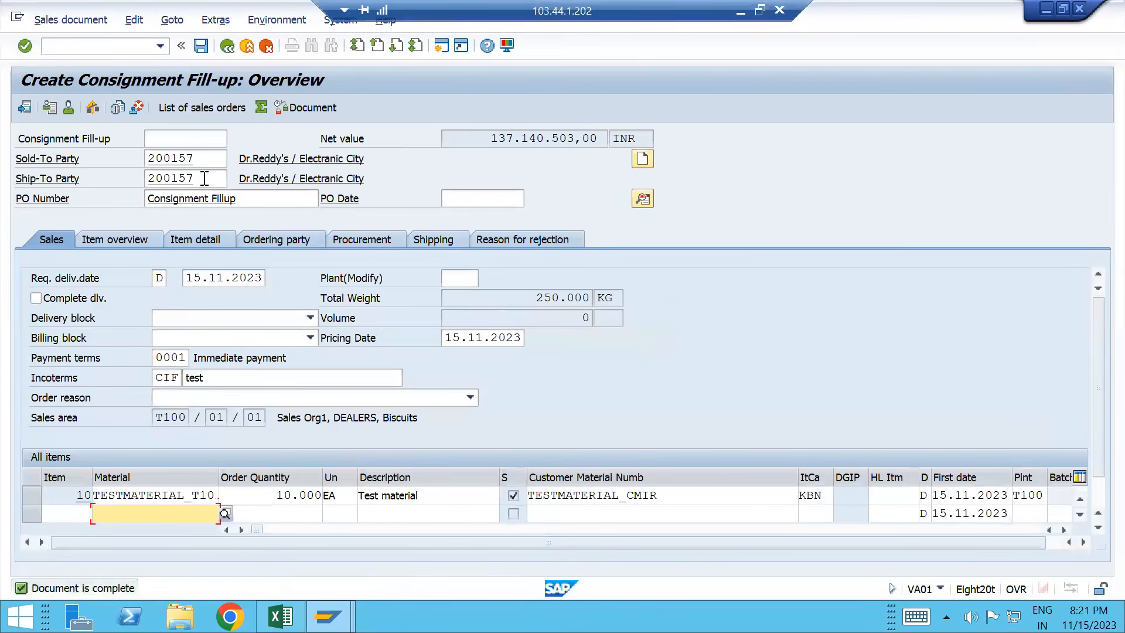
pyautogui.click(24, 107)
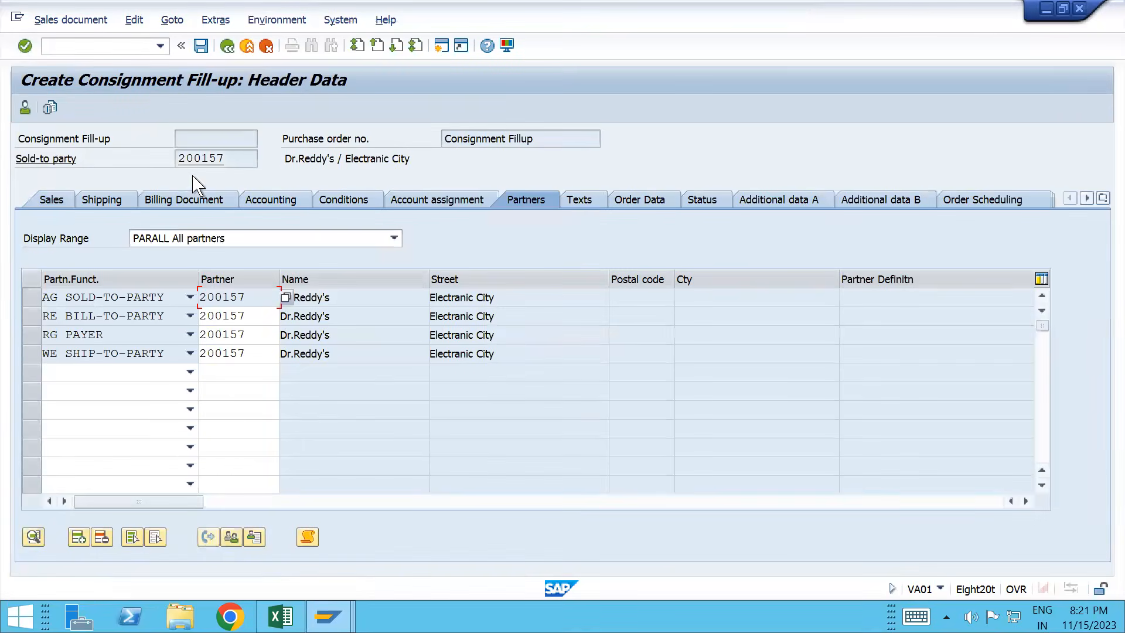
# Step: Change the sold-to customer's sales-area Shipping Conditions from 02 to 01 'As soon as possible'
pyautogui.click(25, 107)
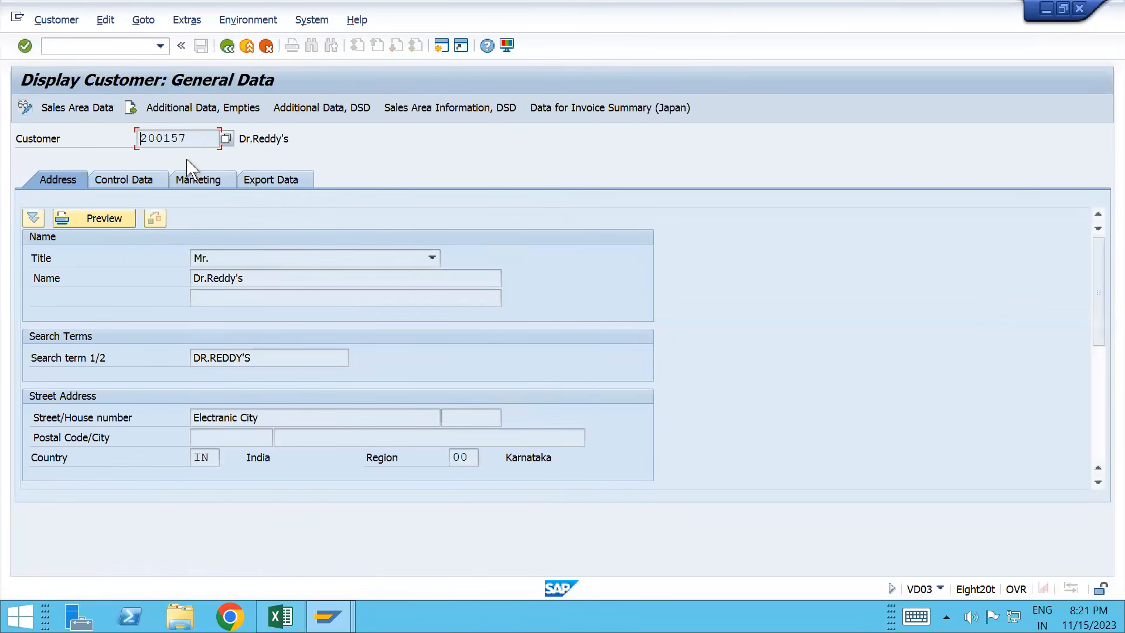
pyautogui.click(109, 115)
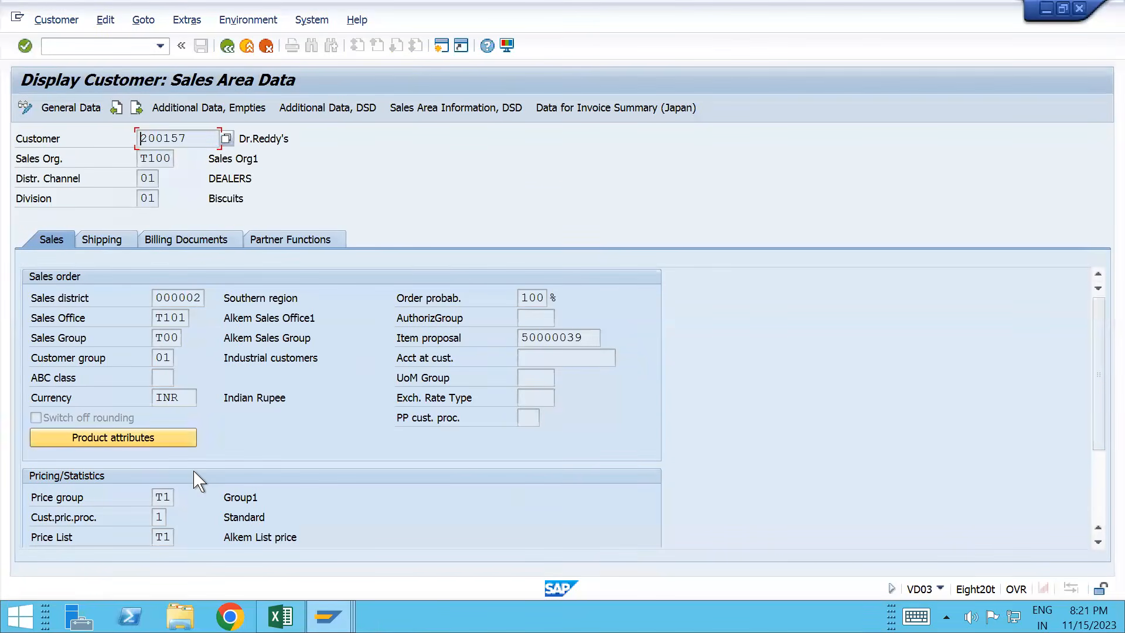
pyautogui.click(103, 240)
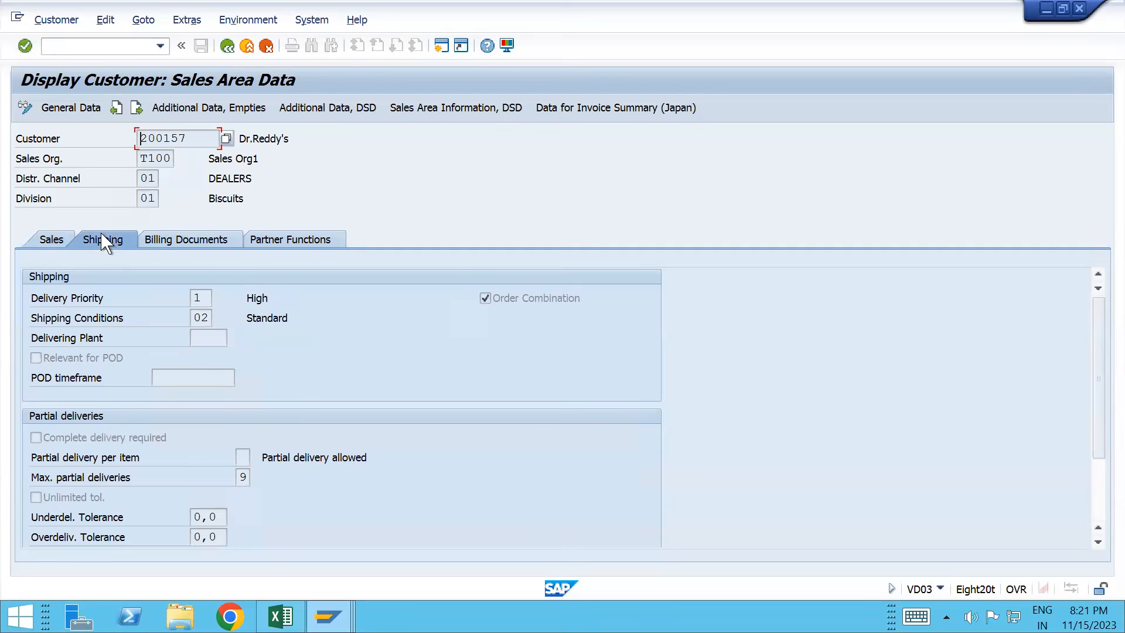
pyautogui.click(210, 318)
pyautogui.click(69, 23)
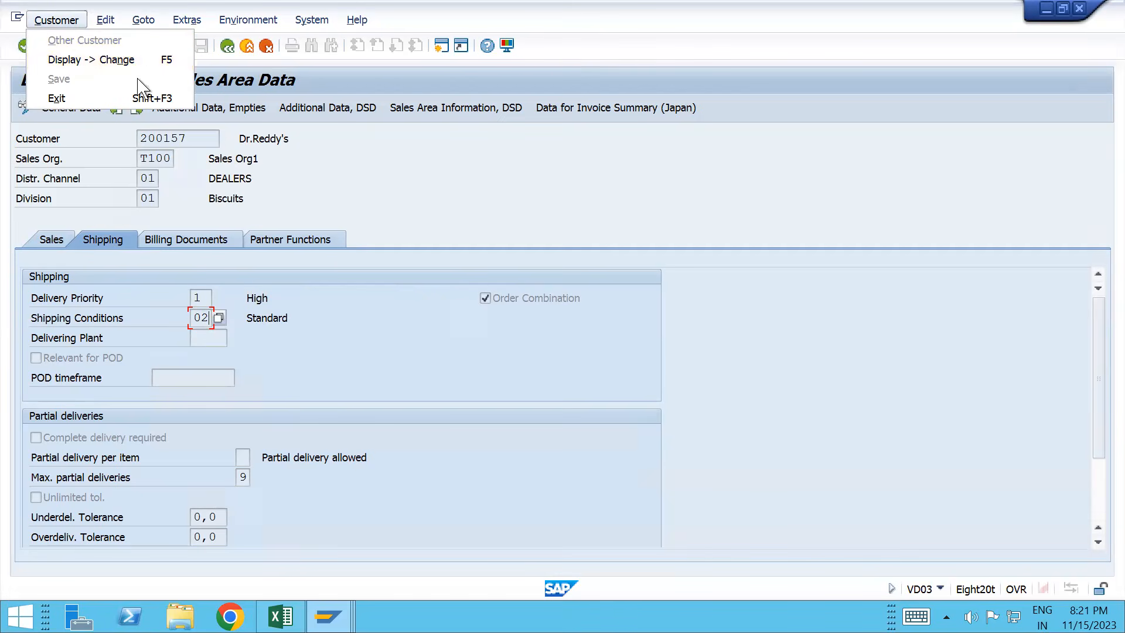
pyautogui.click(93, 59)
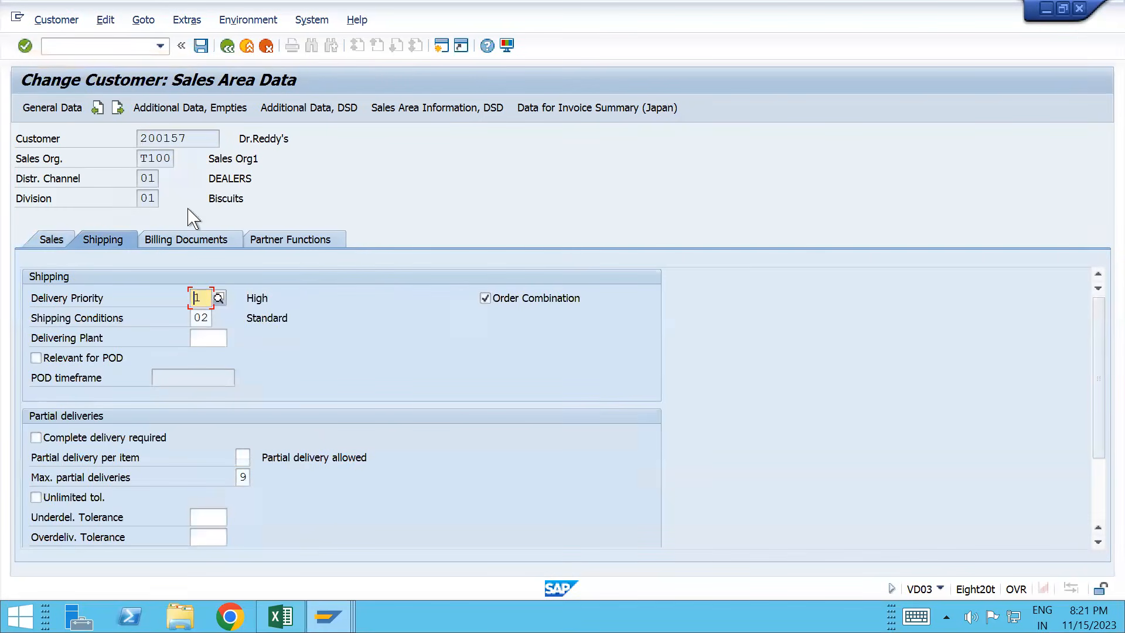
pyautogui.click(201, 318)
pyautogui.write('1')
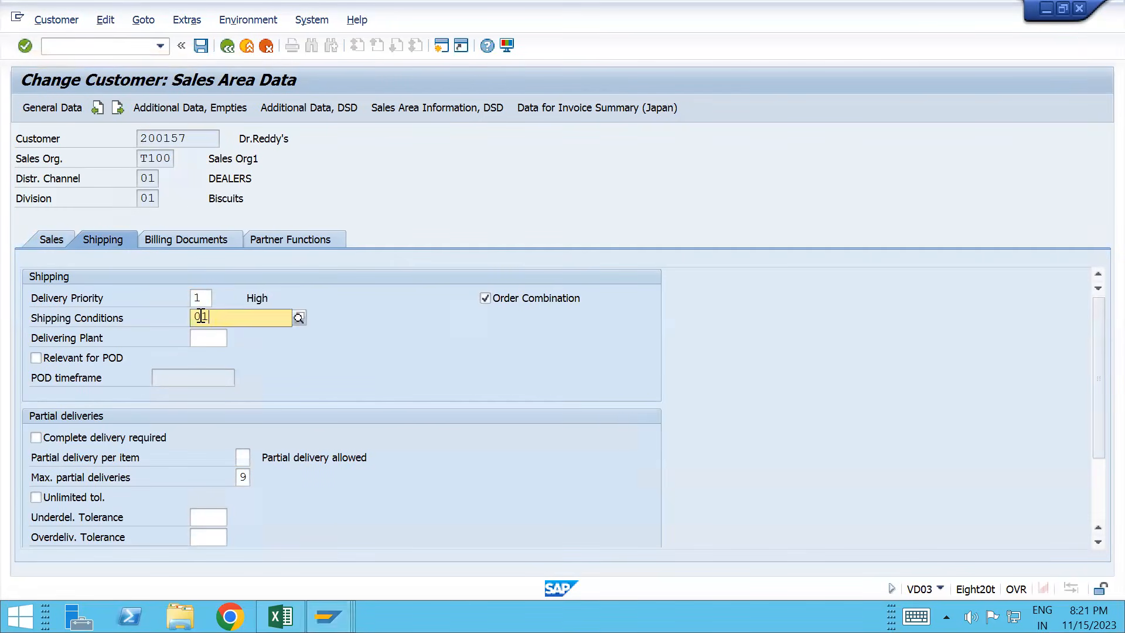
pyautogui.press('Return')
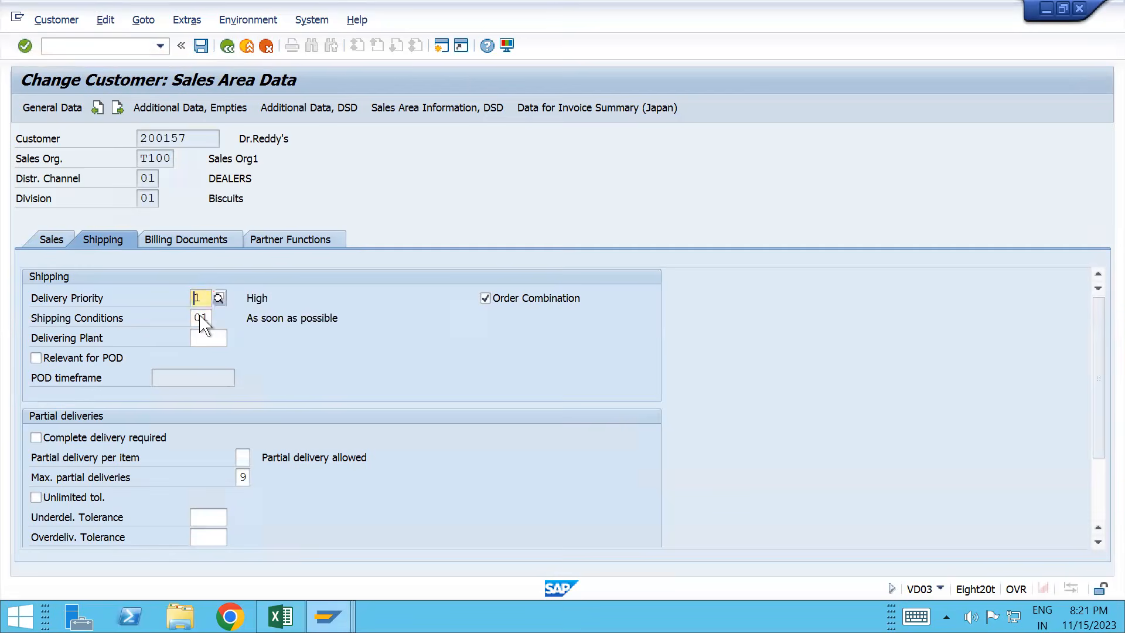
pyautogui.hotkey('alt', 'Tab')
pyautogui.hotkey('alt', 'Tab')
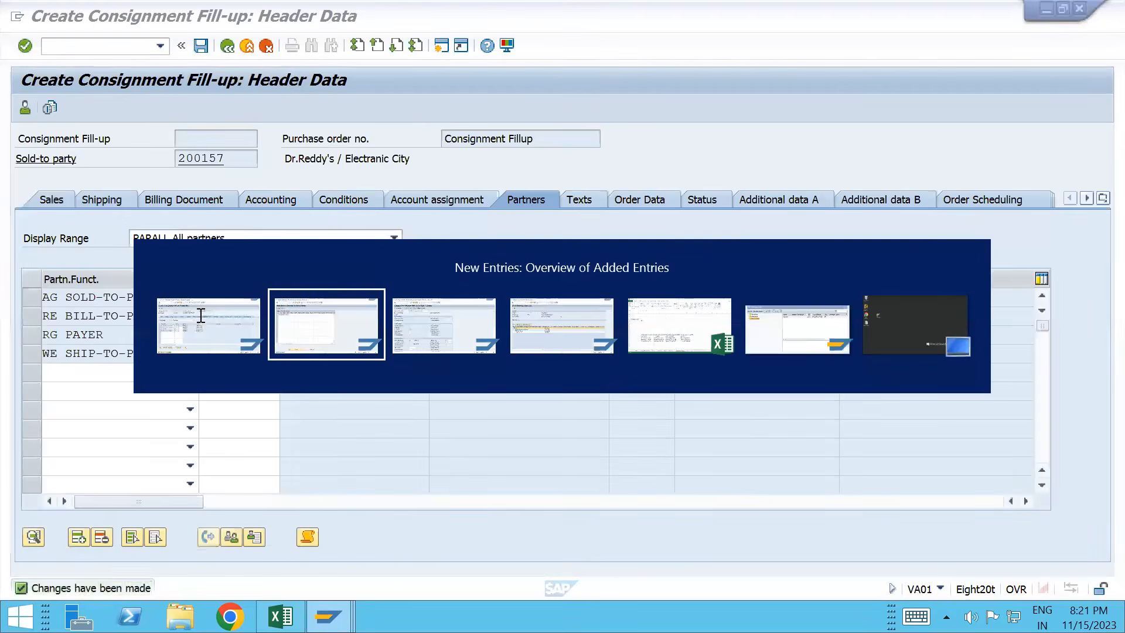
pyautogui.hotkey('alt', 'Tab')
pyautogui.hotkey('alt', 'Tab')
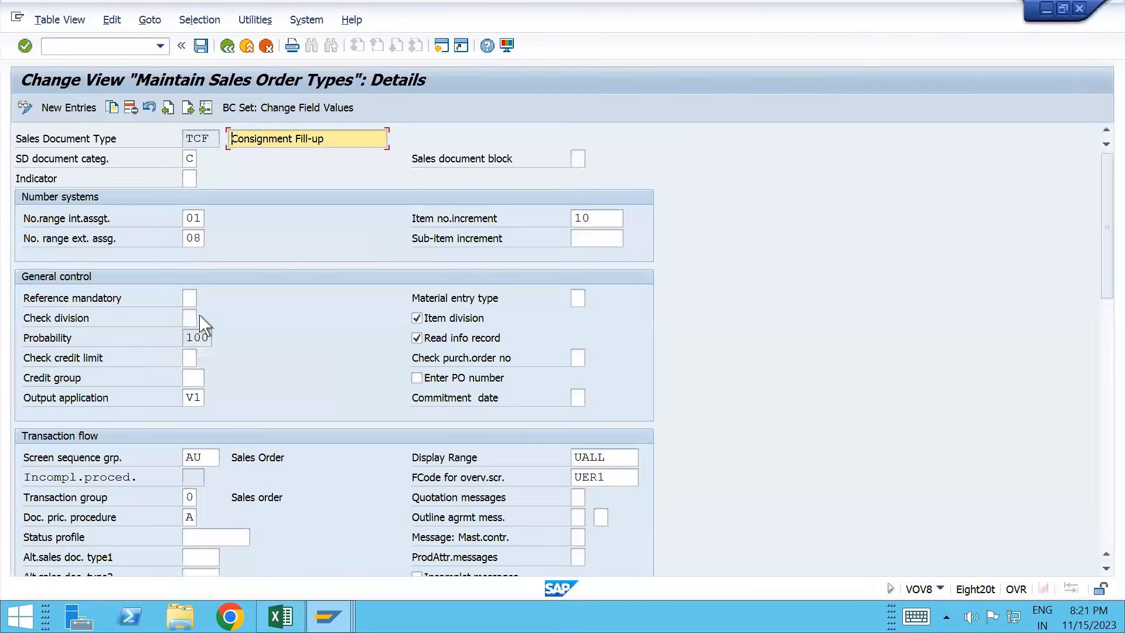
# Step: Close the TCF details window and restart consignment fill-up entry with /nva01
pyautogui.click(1079, 9)
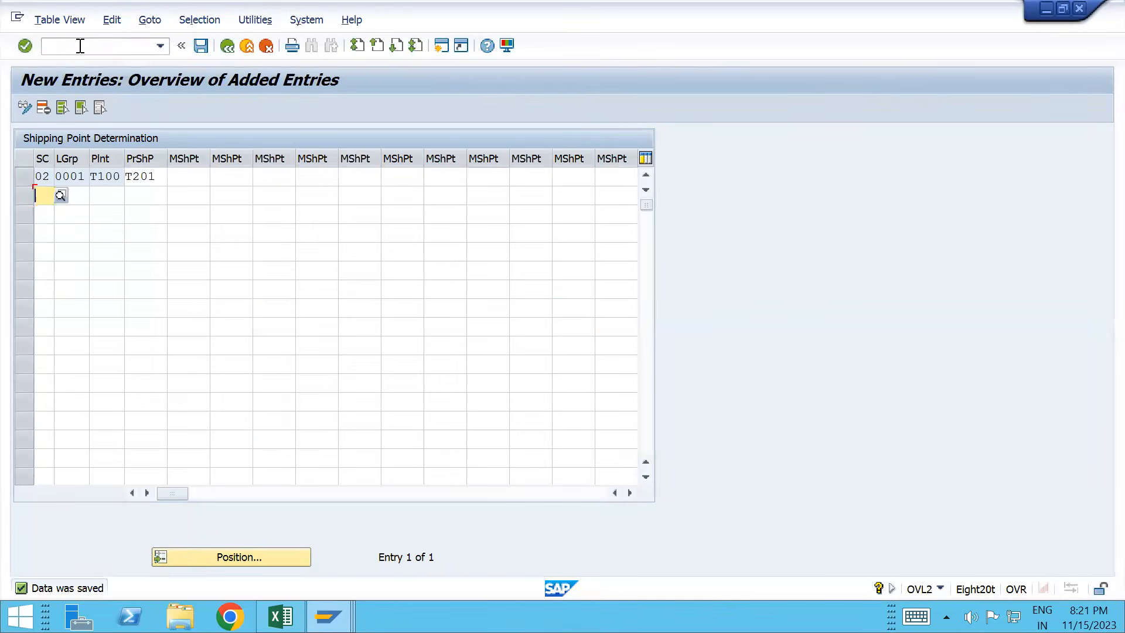
pyautogui.hotkey('alt', 'Tab')
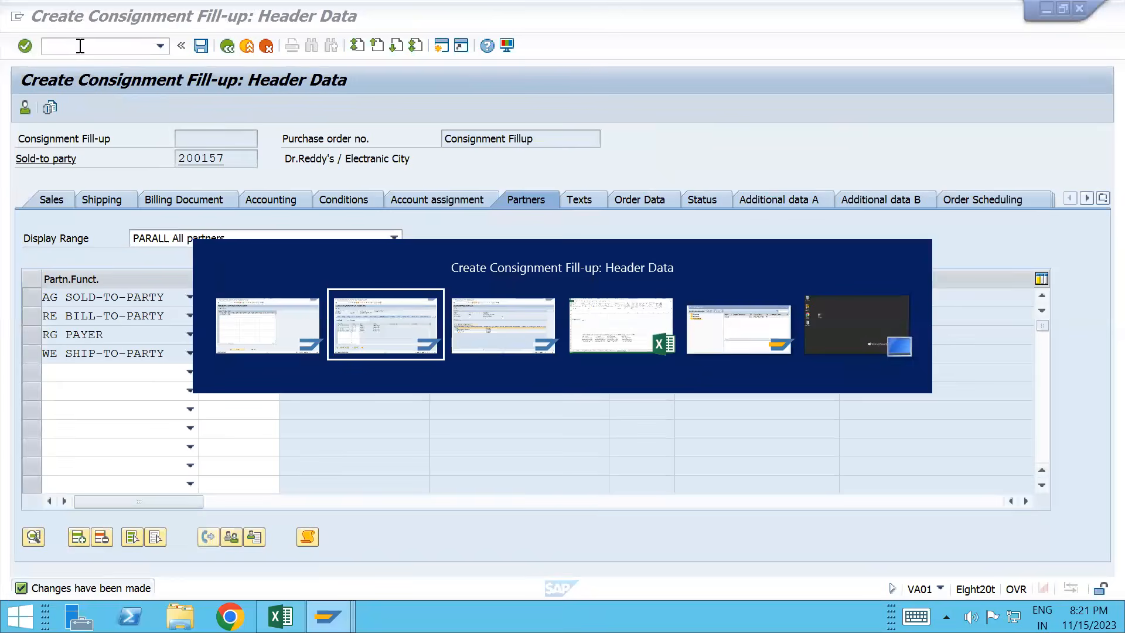
pyautogui.write('/nva01')
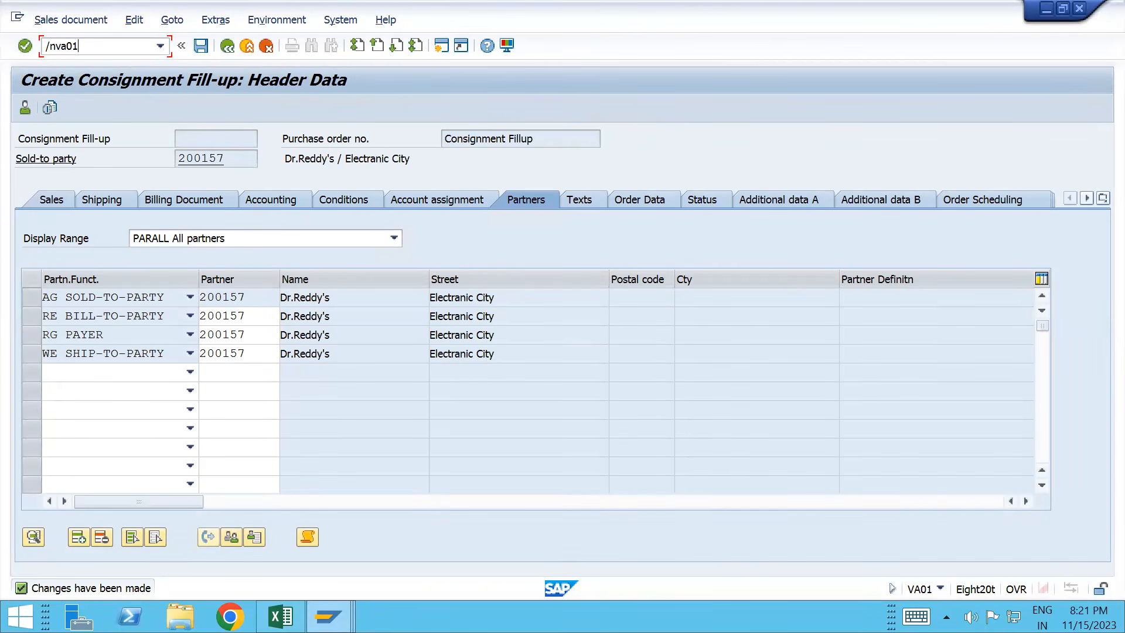
pyautogui.press('Return')
pyautogui.press('Return')
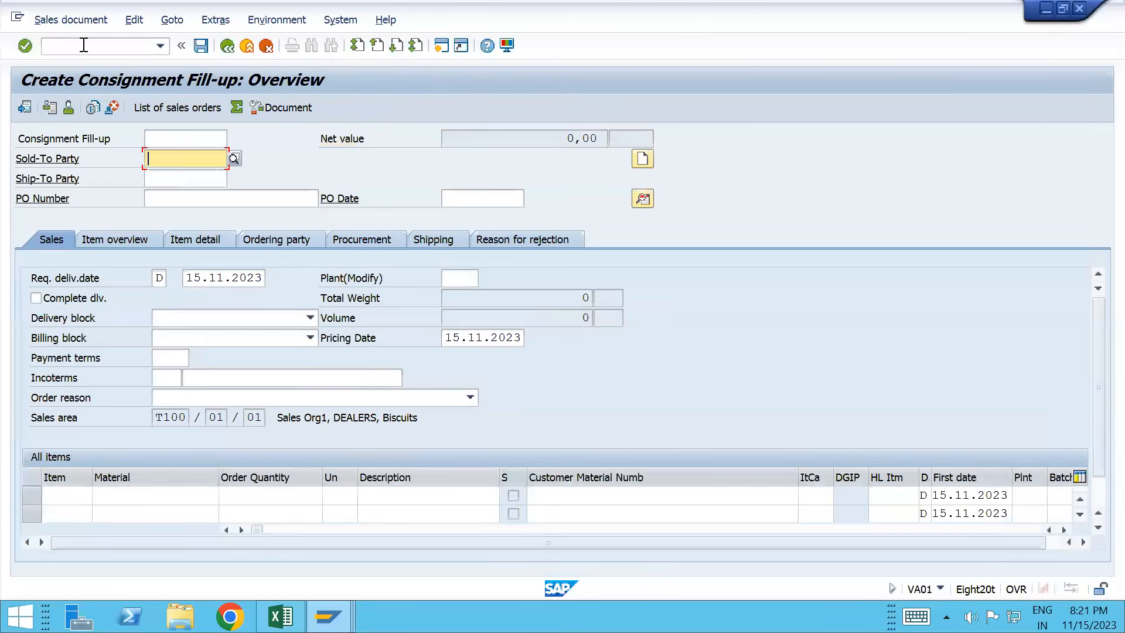
# Step: Enter the previous sold-to party and 10 EA of TESTMATERIAL_T100, then save the order
pyautogui.press('Return')
pyautogui.press('Tab')
pyautogui.press('Tab')
pyautogui.hotkey('ctrl', 'Tab')
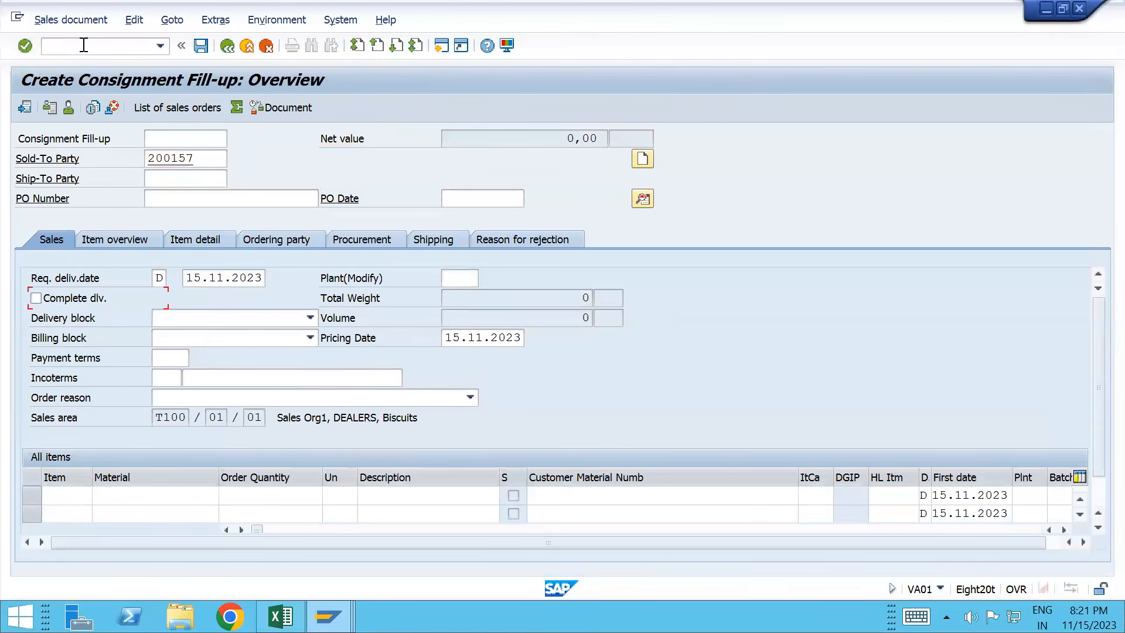
pyautogui.hotkey('ctrl', 'Tab')
pyautogui.press('Down')
pyautogui.press('Return')
pyautogui.press('Tab')
pyautogui.write('1000')
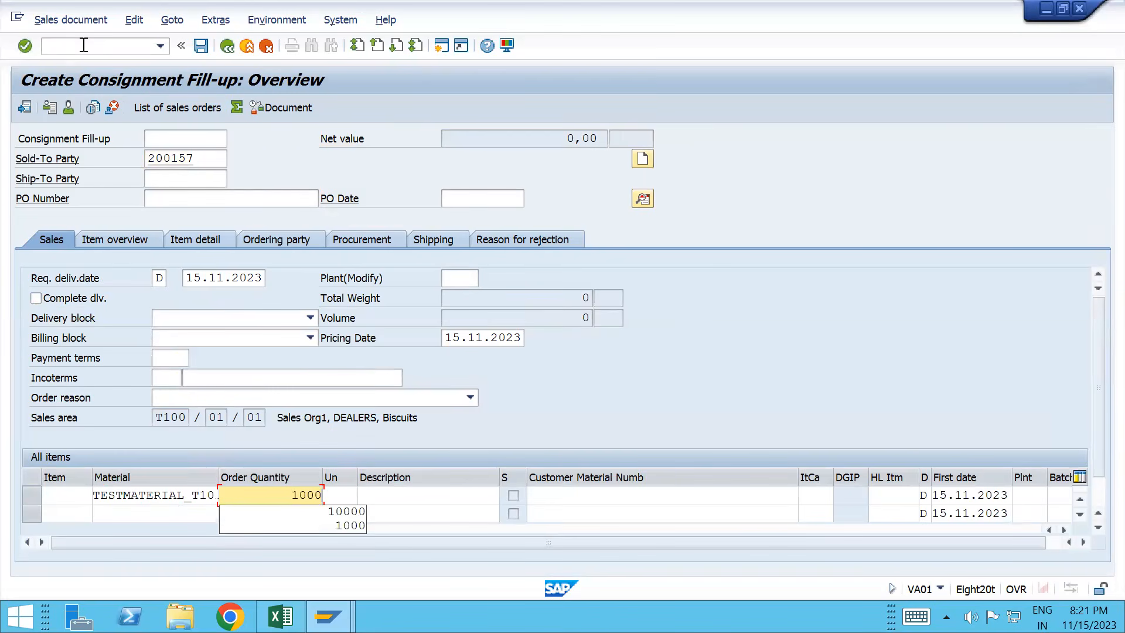
pyautogui.write('0')
pyautogui.press('Return')
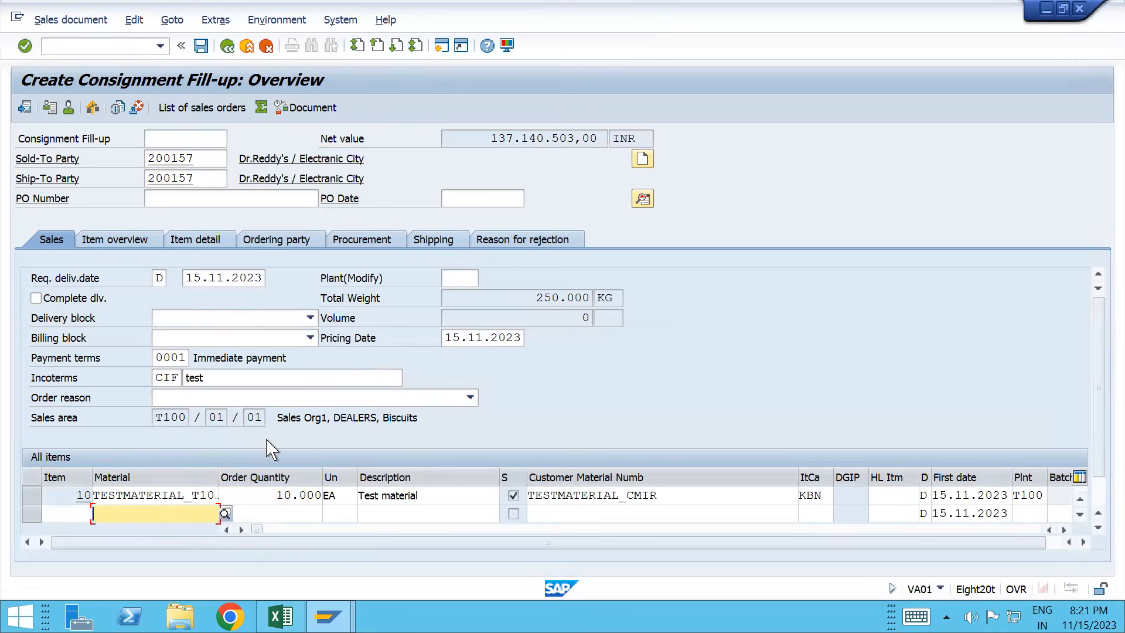
pyautogui.press('Return')
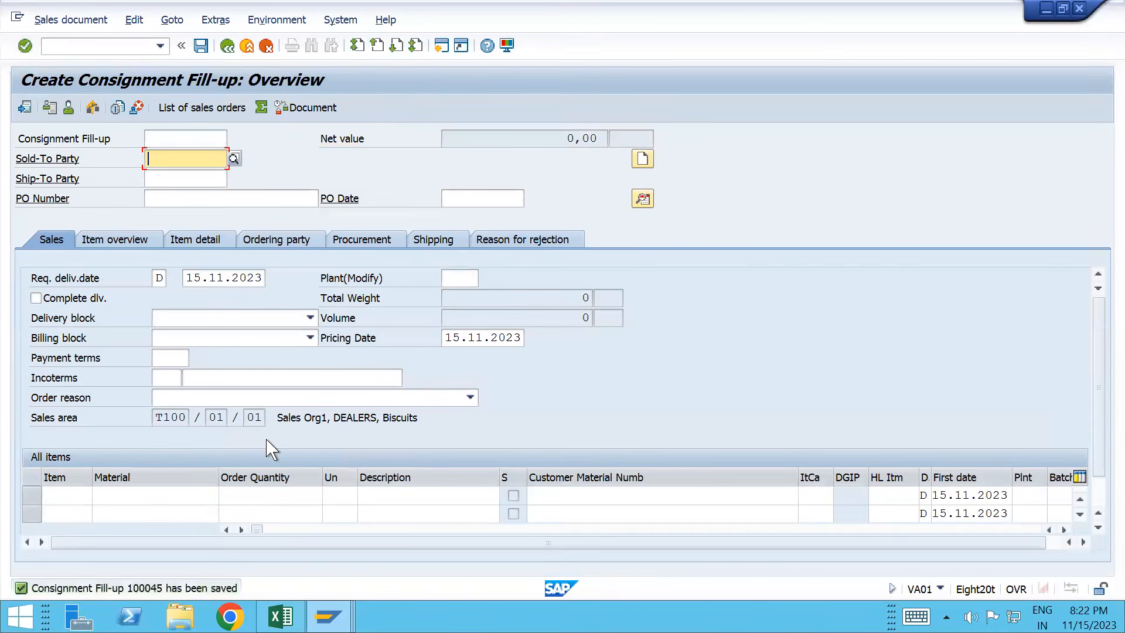
# Step: Reopen the saved fill-up order, check its incompletion log, and create a delivery from it
pyautogui.click(72, 21)
pyautogui.click(65, 59)
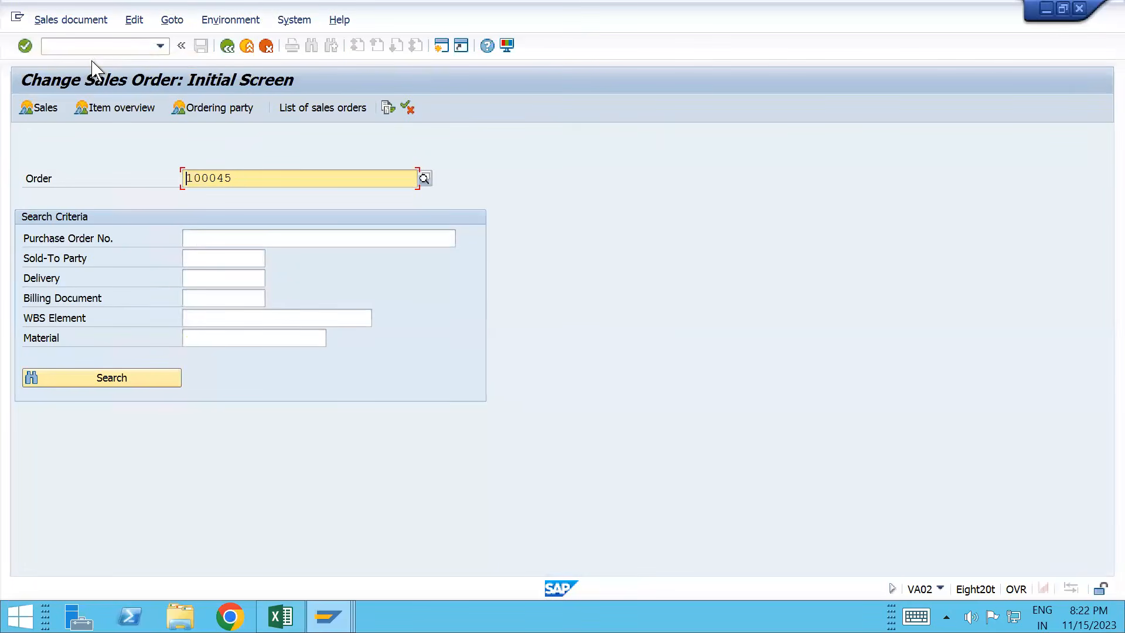
pyautogui.press('Return')
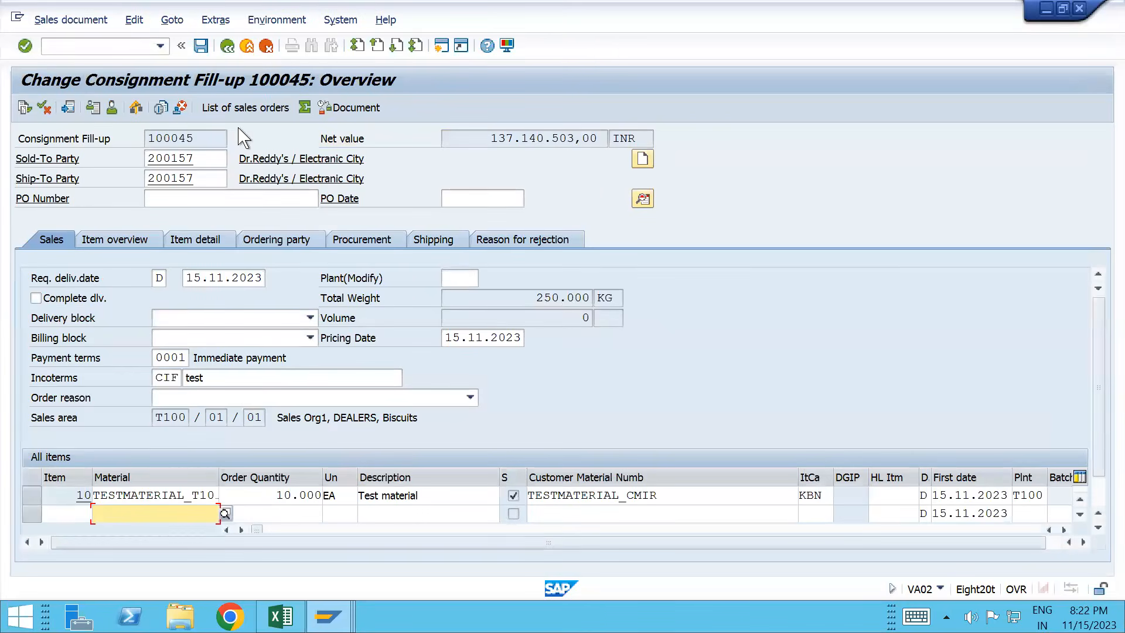
pyautogui.click(96, 24)
pyautogui.moveTo(133, 24)
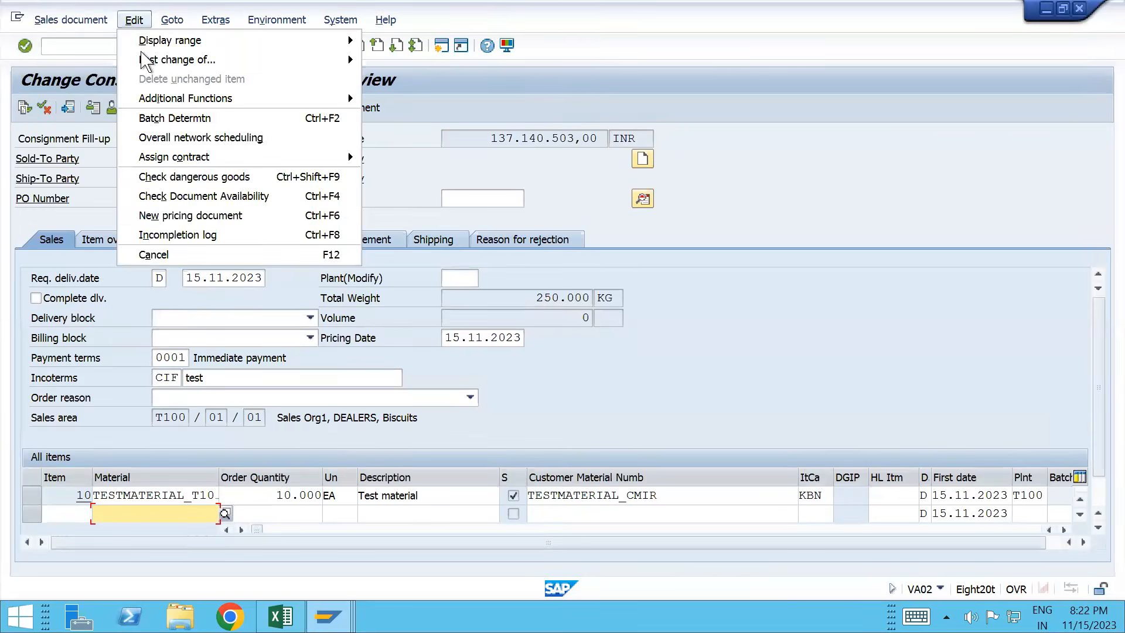
pyautogui.click(183, 236)
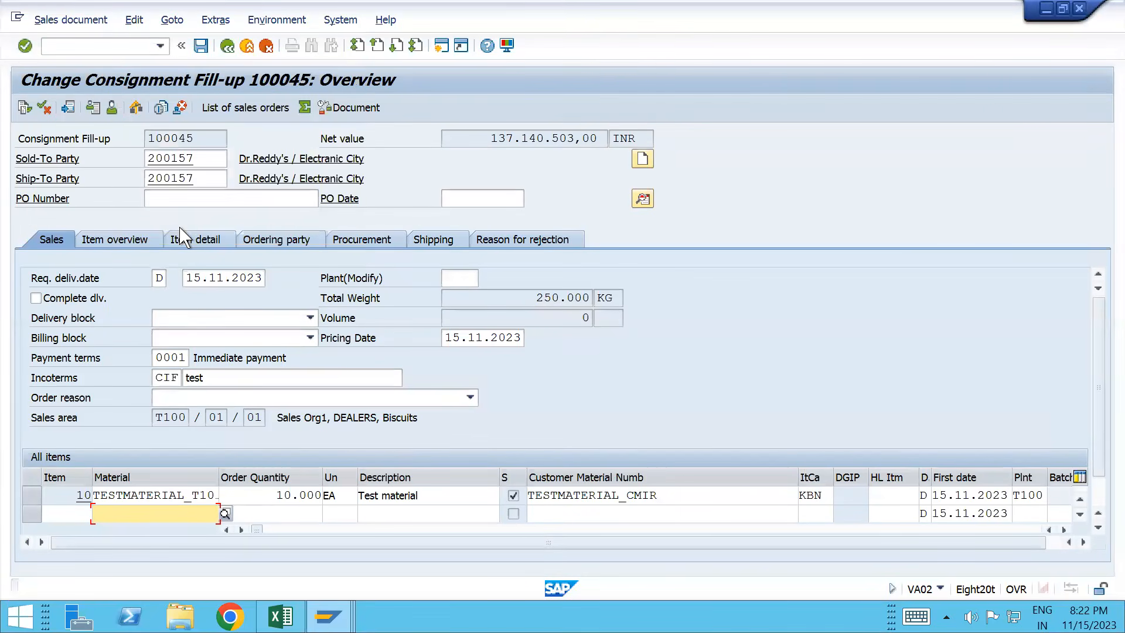
pyautogui.click(65, 23)
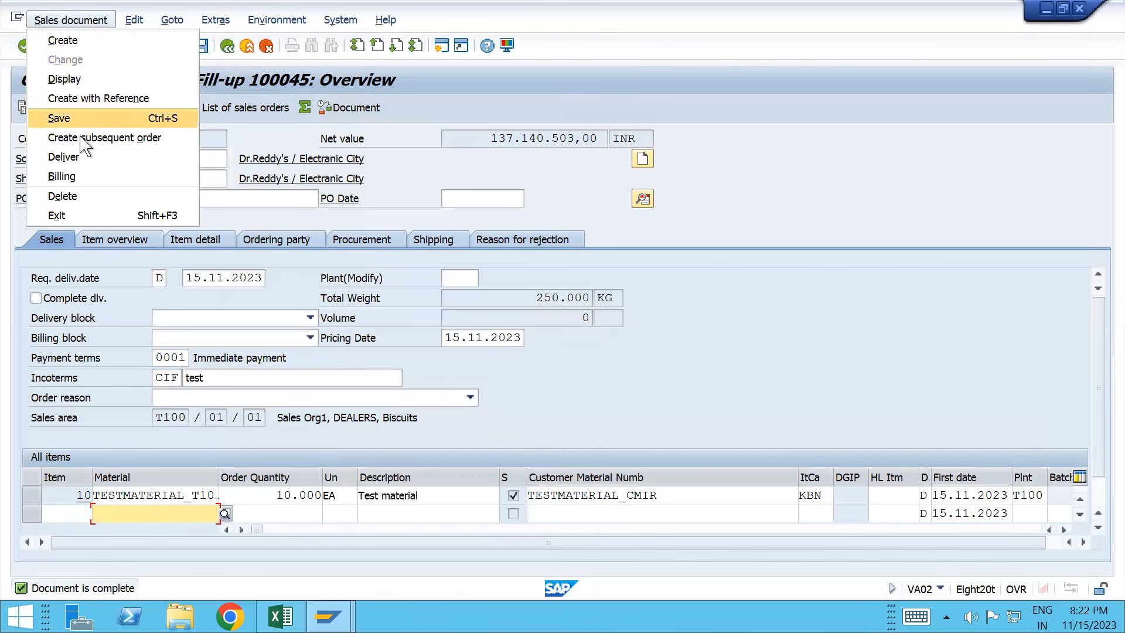
pyautogui.click(65, 157)
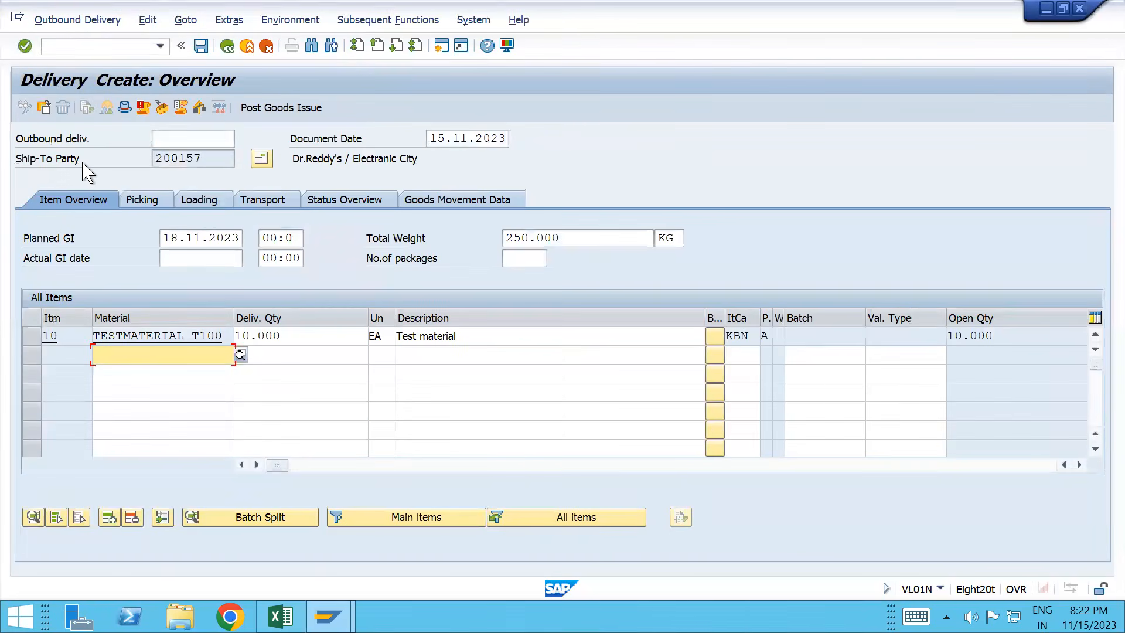
# Step: Enter picked quantity 10 EA for delivery item 10 and save the delivery
pyautogui.click(141, 199)
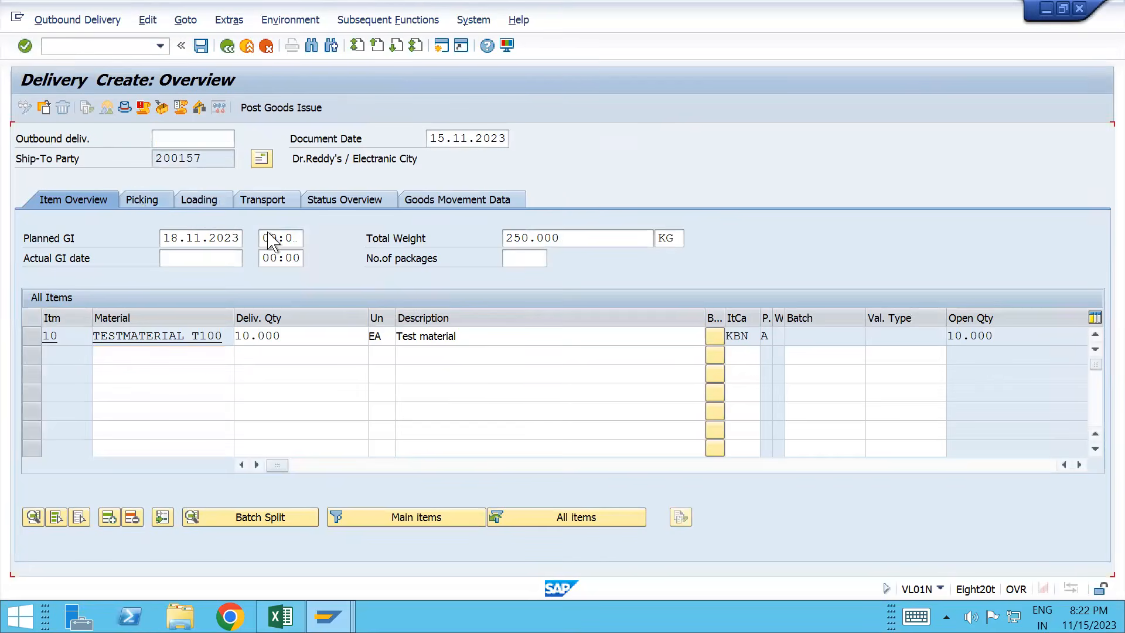
pyautogui.click(501, 334)
pyautogui.write('10')
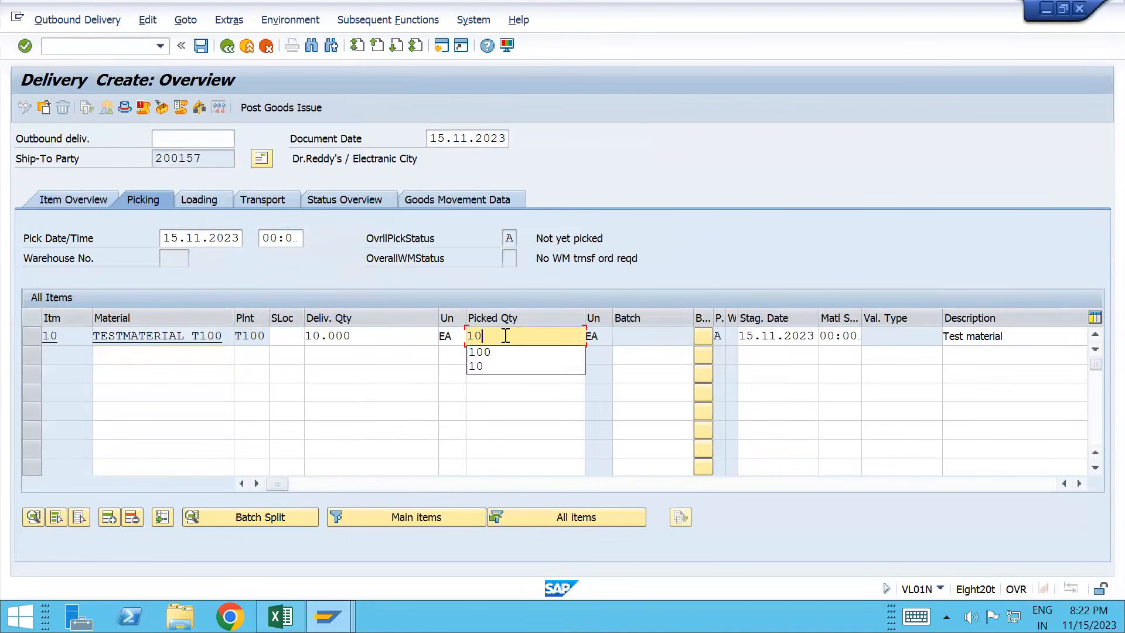
pyautogui.write('000')
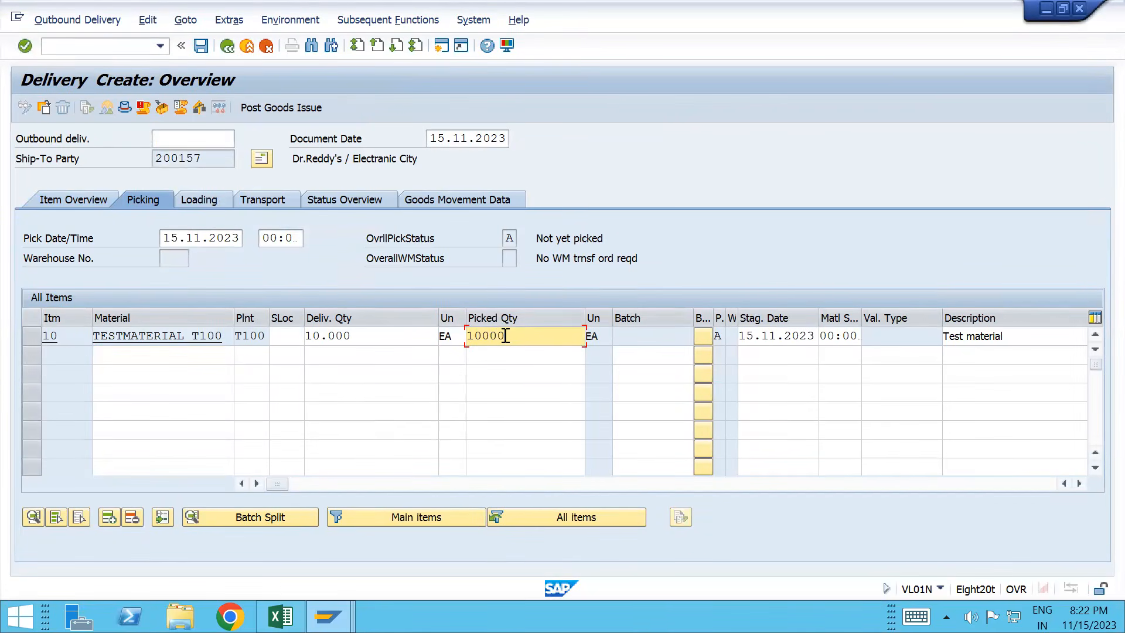
pyautogui.press('Return')
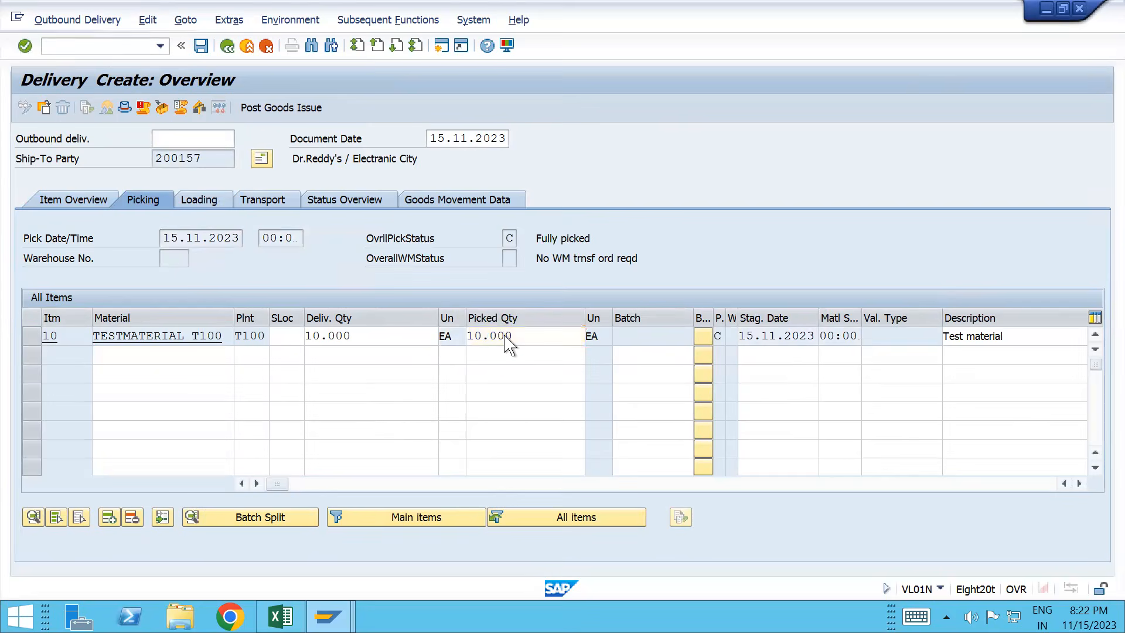
pyautogui.hotkey('ctrl', 's')
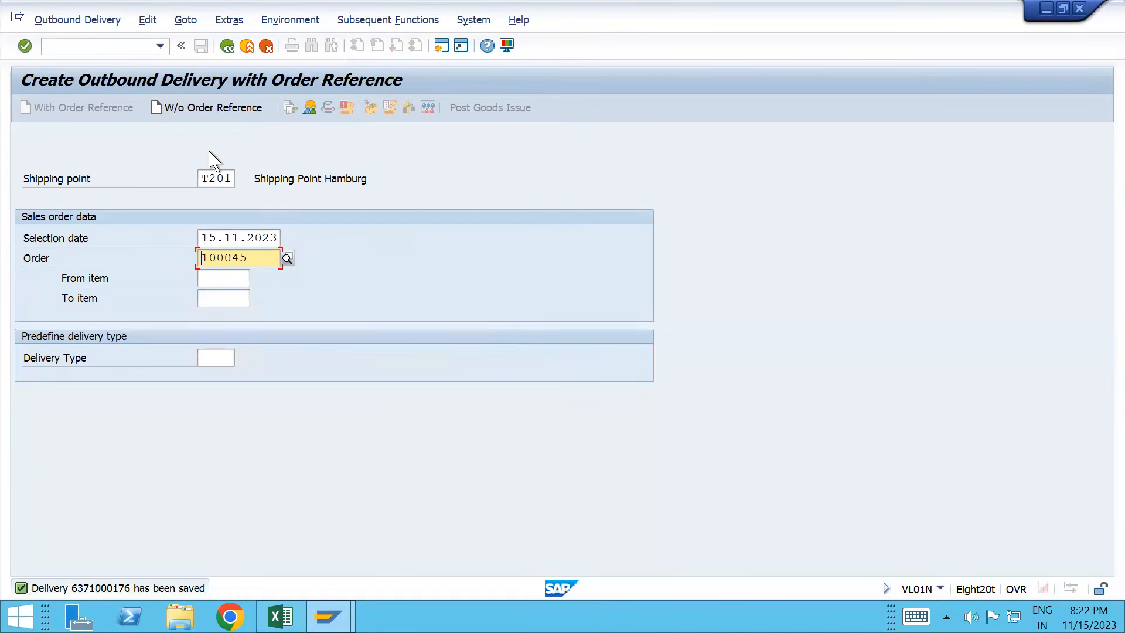
pyautogui.click(78, 21)
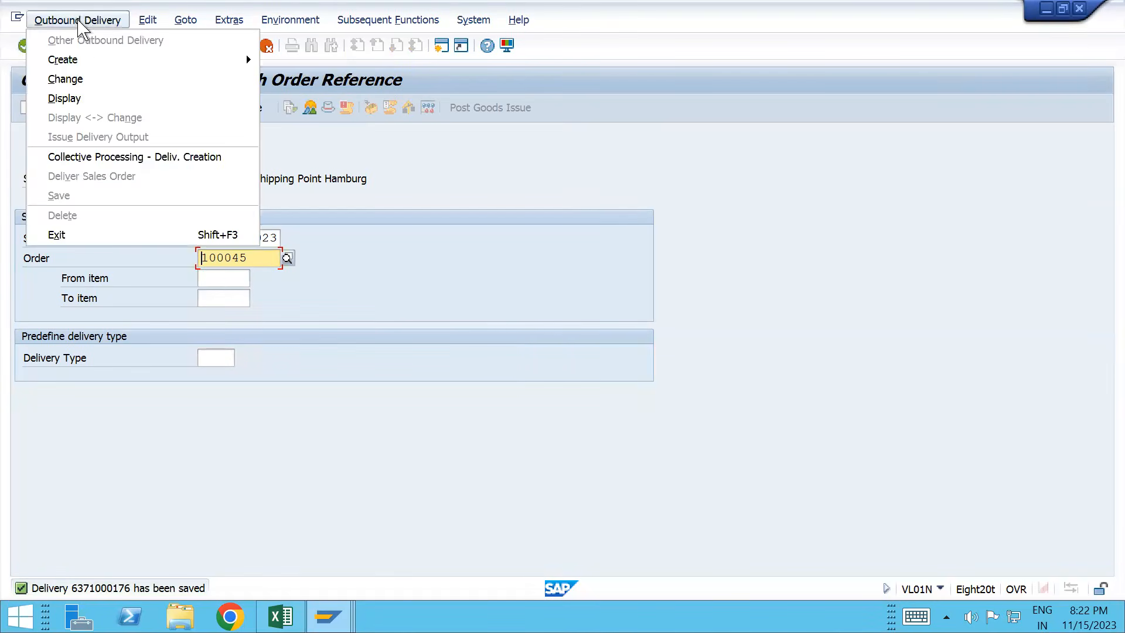
pyautogui.click(82, 80)
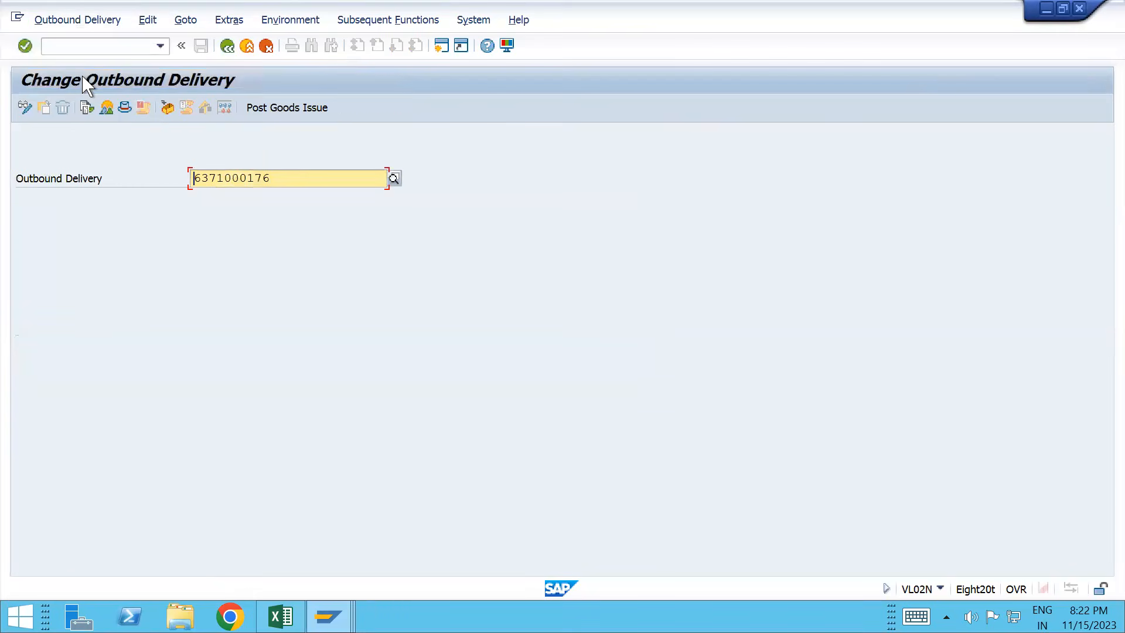
pyautogui.click(90, 109)
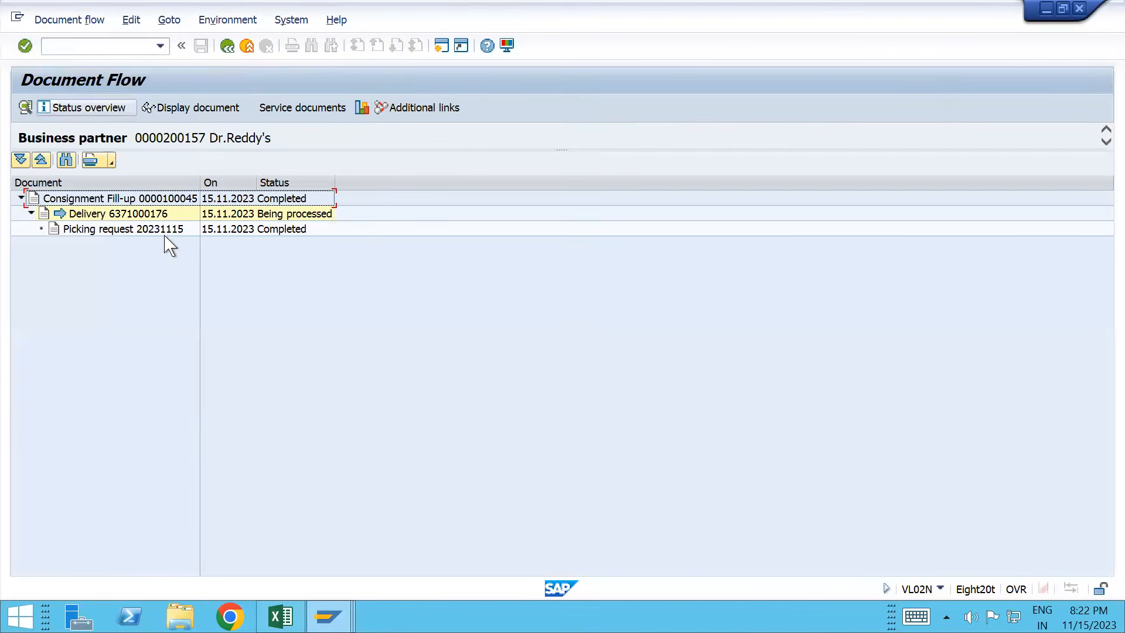
pyautogui.click(149, 216)
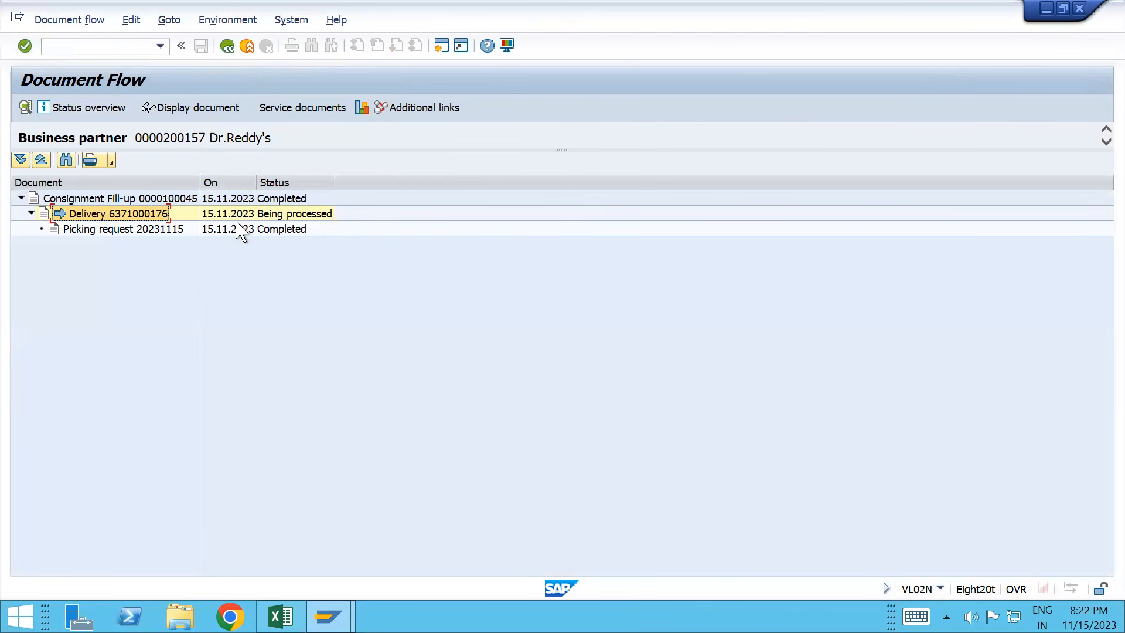
pyautogui.click(191, 111)
pyautogui.moveTo(156, 138); pyautogui.dragTo(237, 136)
pyautogui.hotkey('ctrl', 'c')
pyautogui.click(76, 46)
pyautogui.write('/nvf01')
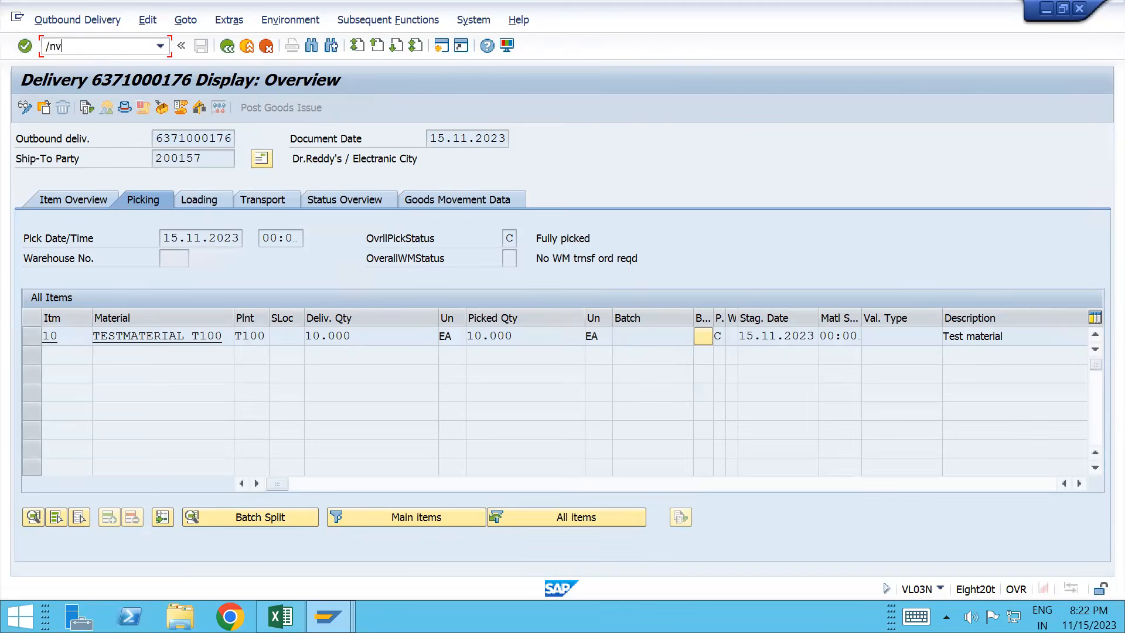
pyautogui.press('Return')
pyautogui.hotkey('ctrl', 'v')
pyautogui.press('Return')
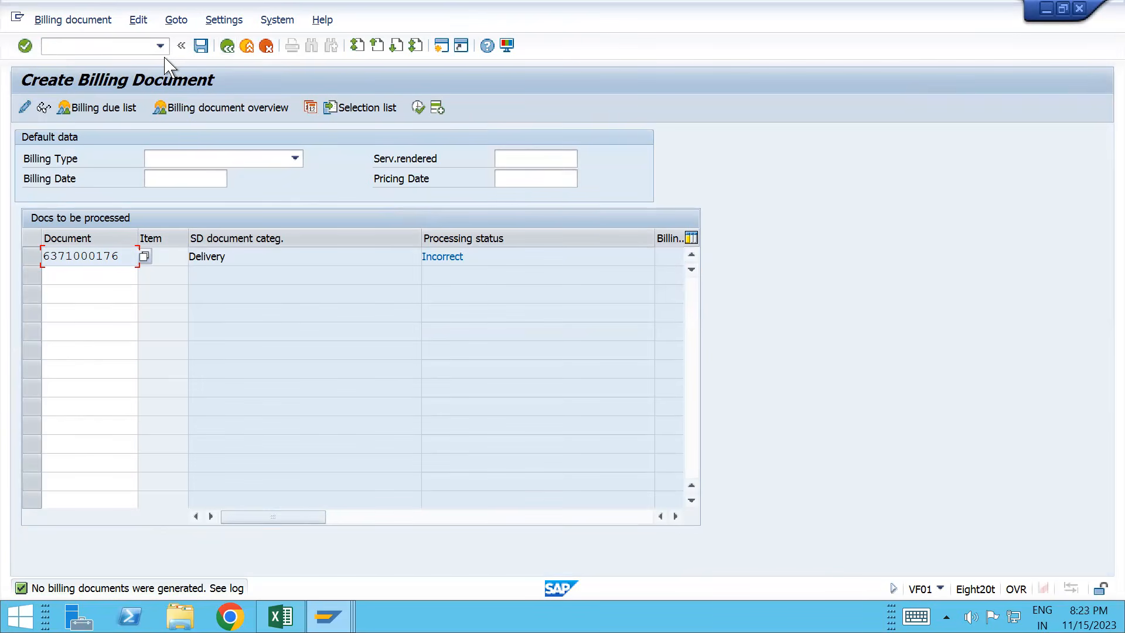
# Step: Display the delivery in VL03N and open its document flow
pyautogui.click(114, 49)
pyautogui.write('/nvl03n')
pyautogui.press('Return')
pyautogui.click(87, 107)
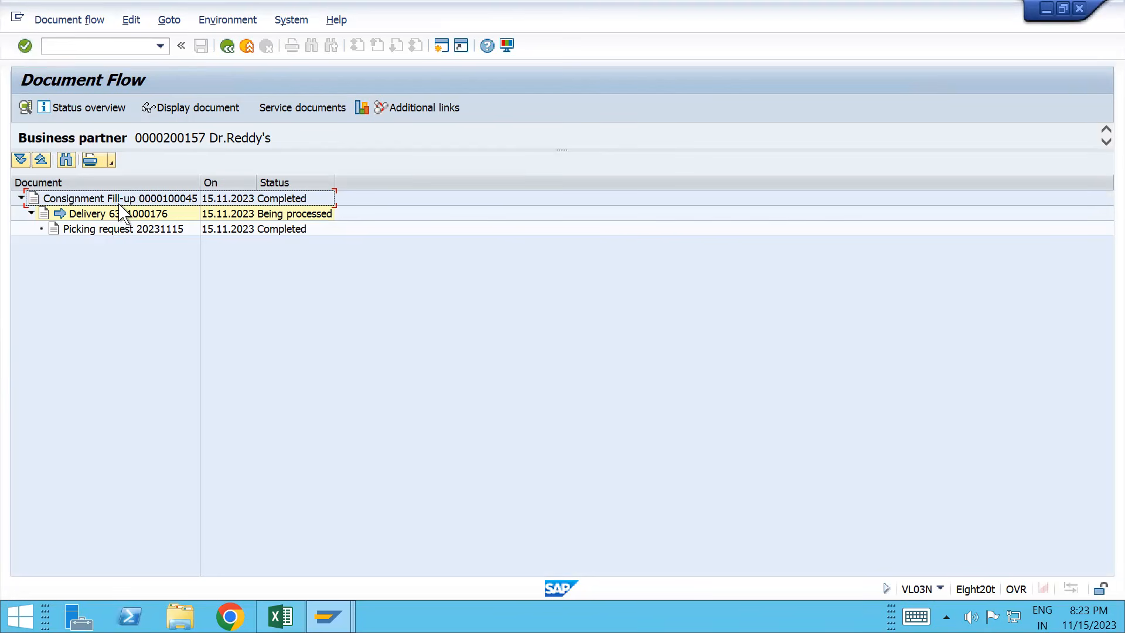
# Step: Display fill-up order 100045 from the flow and review its sold-to party and 10 EA item
pyautogui.click(133, 204)
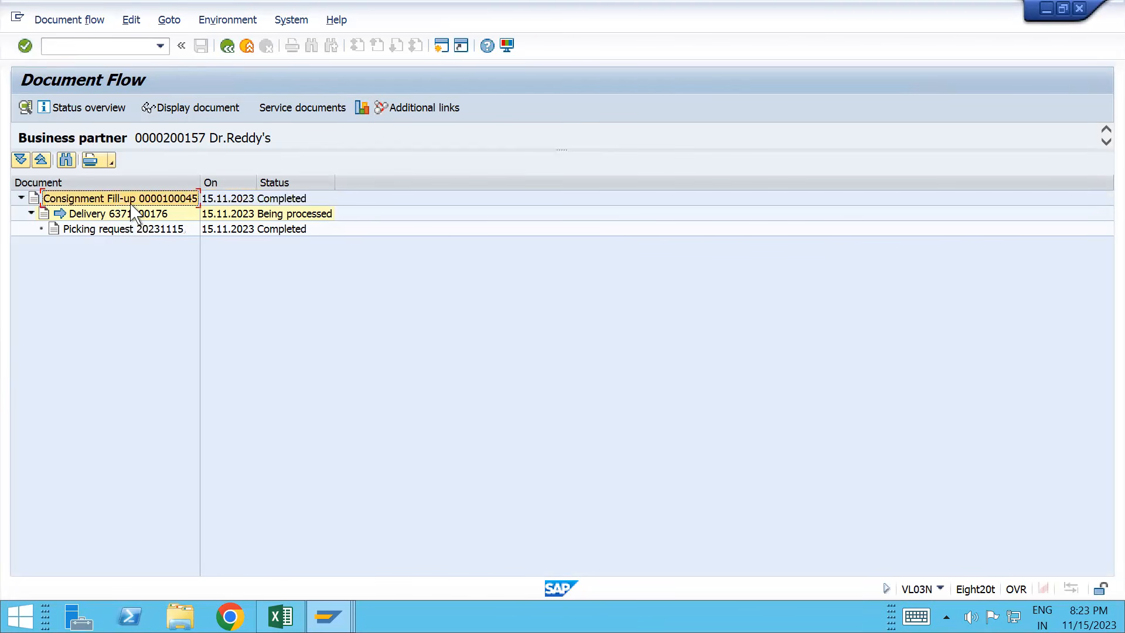
pyautogui.click(218, 116)
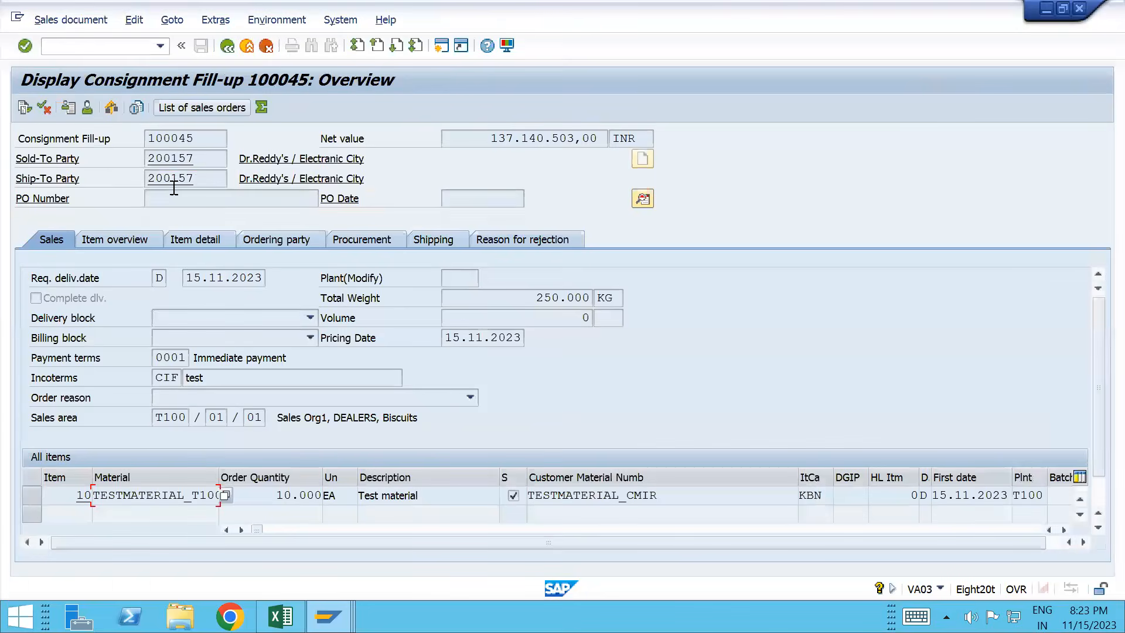
pyautogui.click(151, 159)
pyautogui.doubleClick(182, 160)
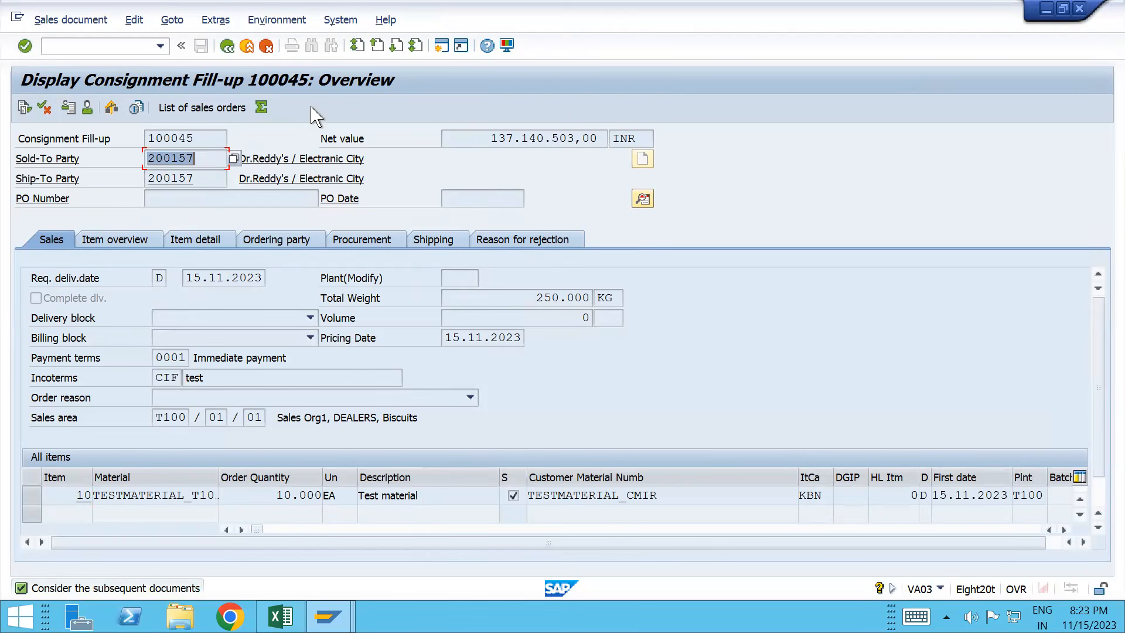
pyautogui.click(272, 495)
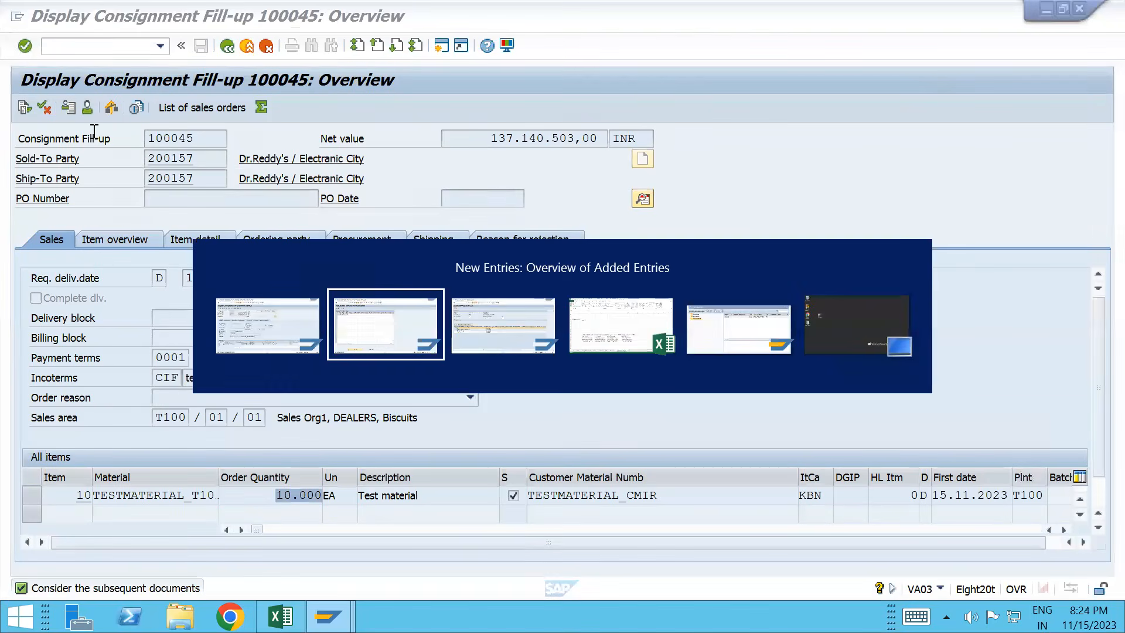
# Step: Refresh the material's stock overview and rerun it from the selection screen
pyautogui.hotkey('alt', 'Tab')
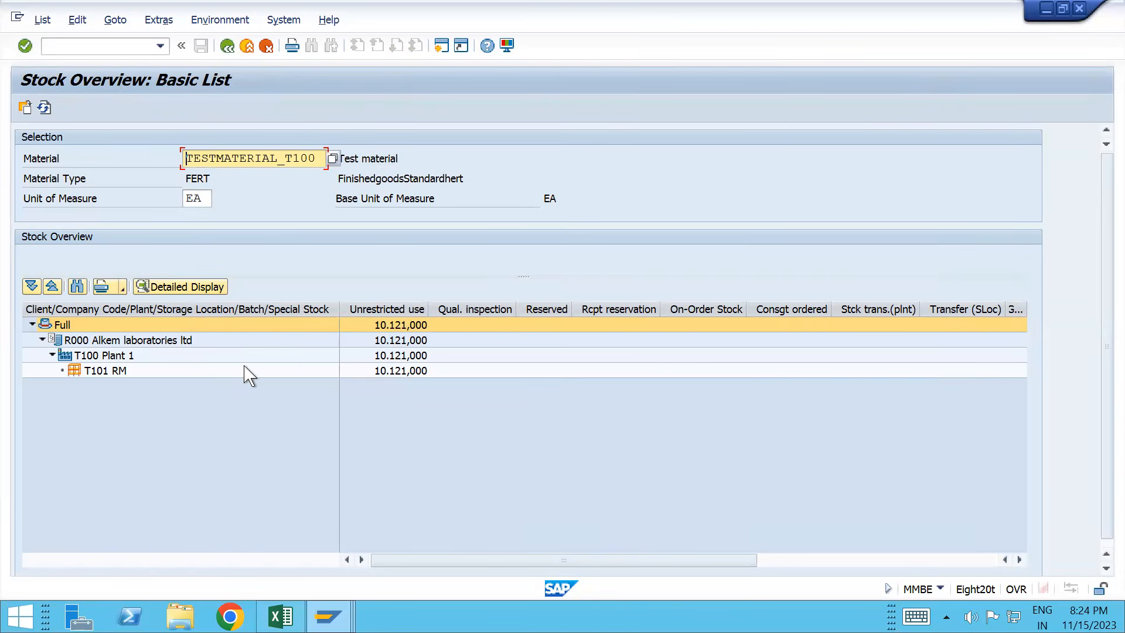
pyautogui.click(44, 108)
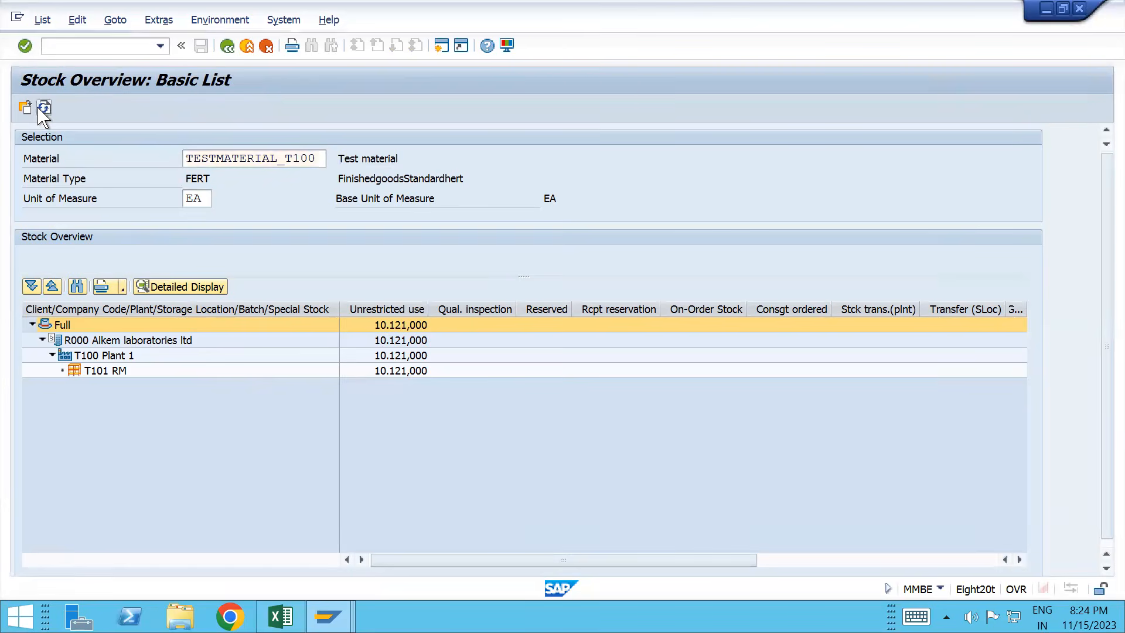
pyautogui.click(44, 109)
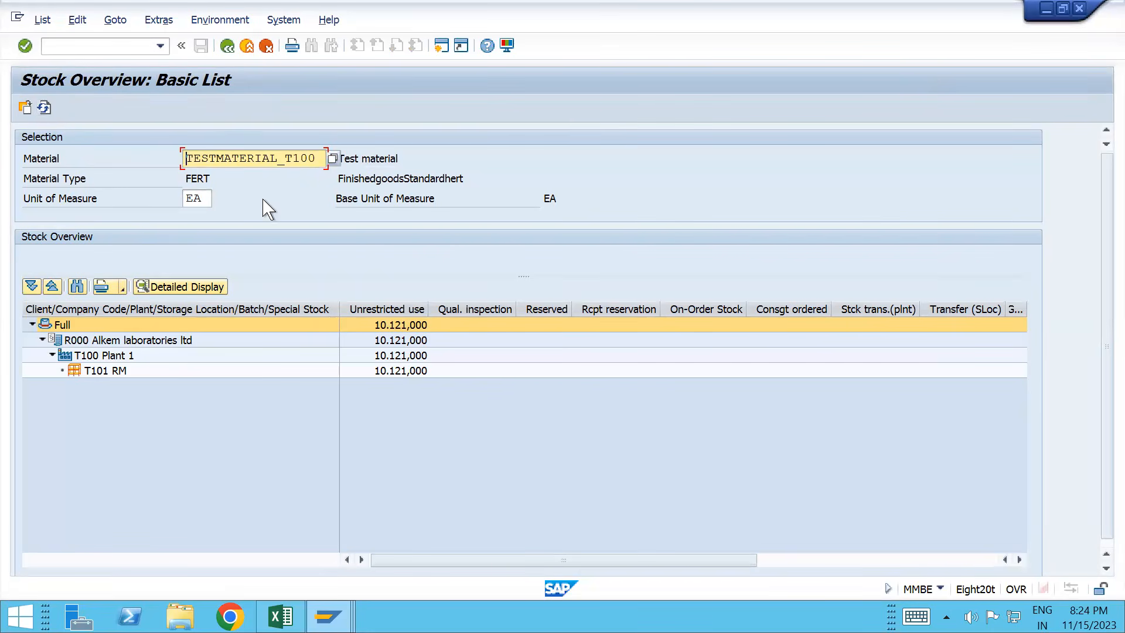
pyautogui.click(227, 47)
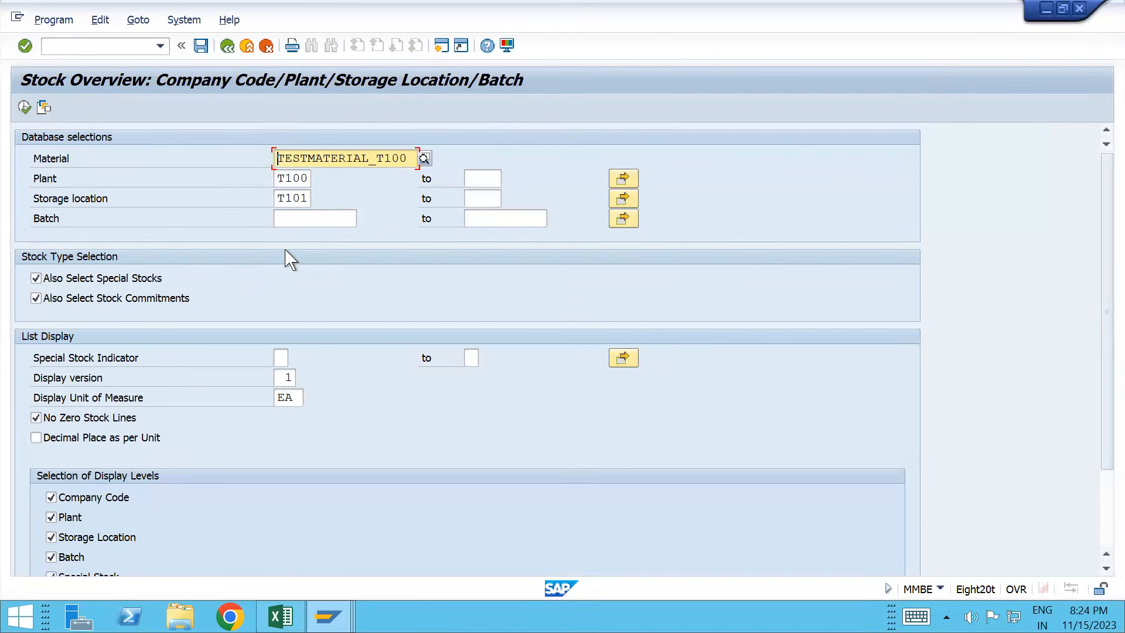
pyautogui.click(24, 108)
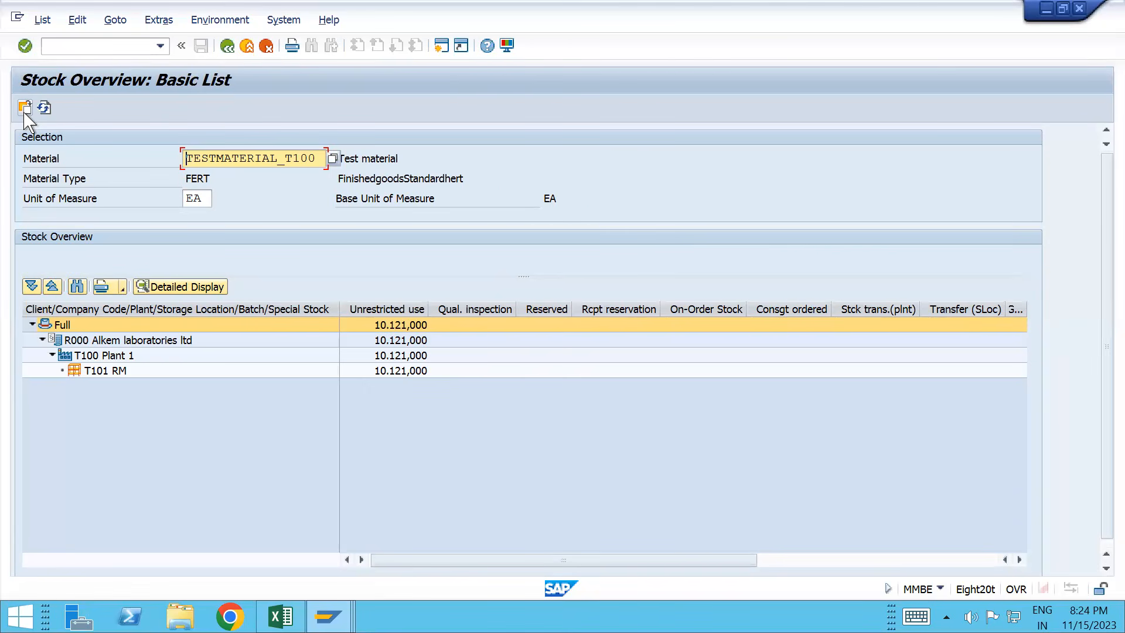
# Step: Display the document flow of consignment fill-up 100045
pyautogui.hotkey('alt', 'Tab')
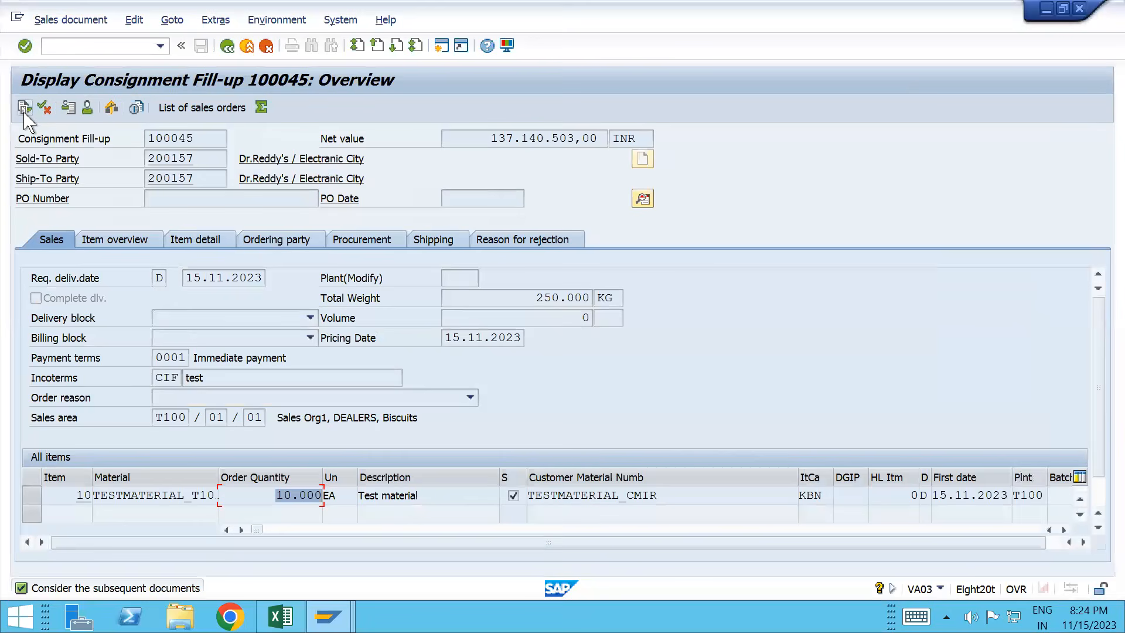
pyautogui.hotkey('alt', 'Tab')
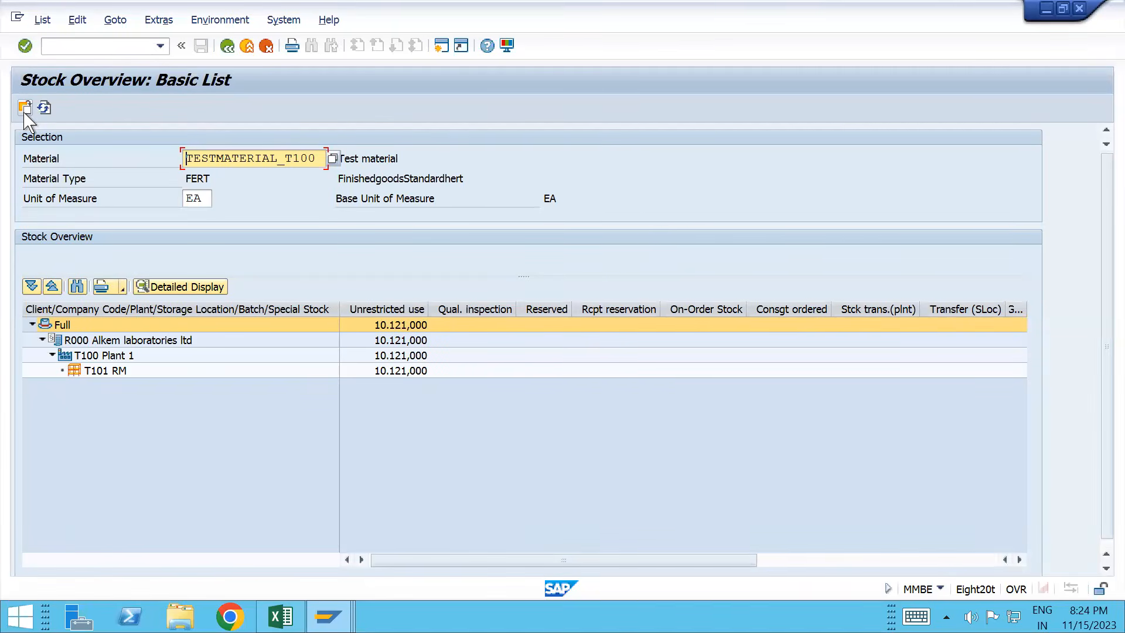
pyautogui.hotkey('alt', 'Tab')
pyautogui.click(25, 107)
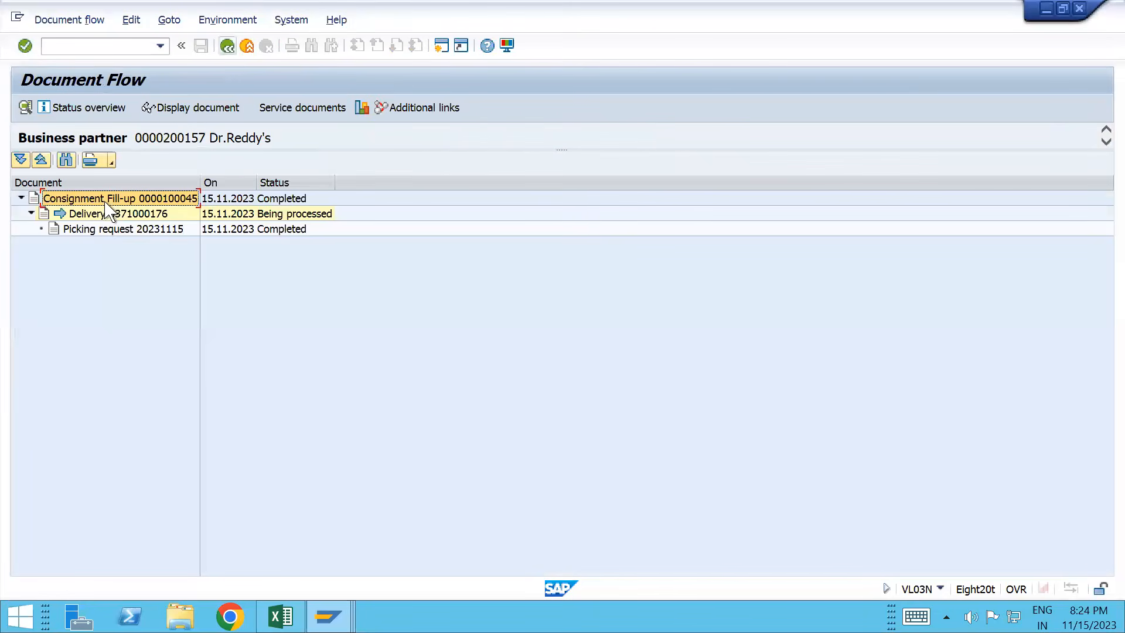
pyautogui.click(132, 214)
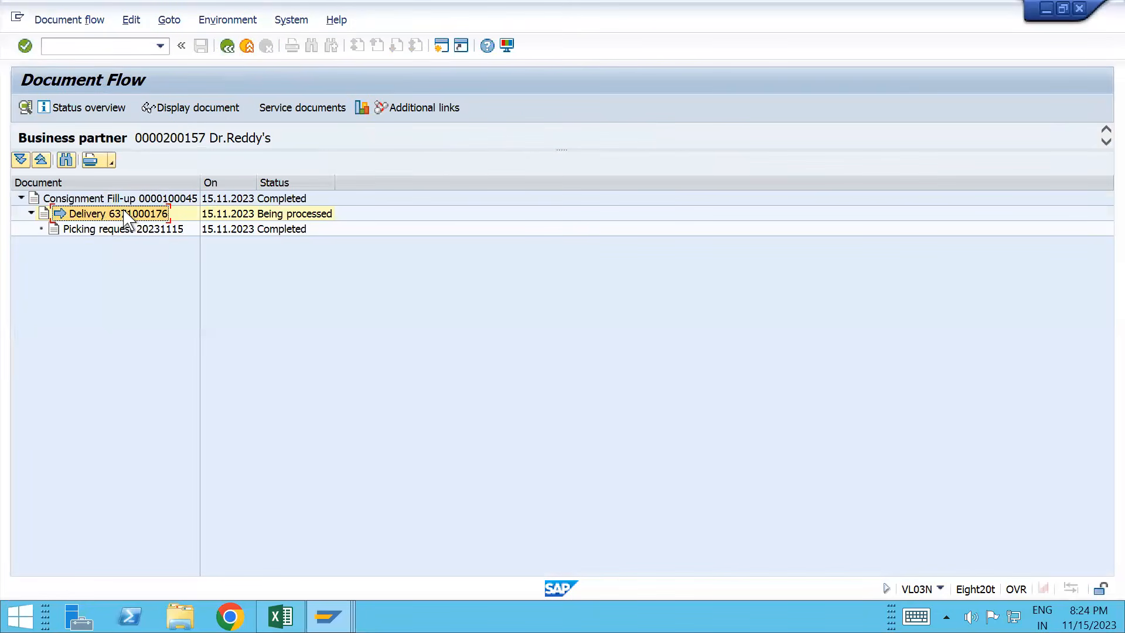
pyautogui.click(216, 108)
pyautogui.click(80, 20)
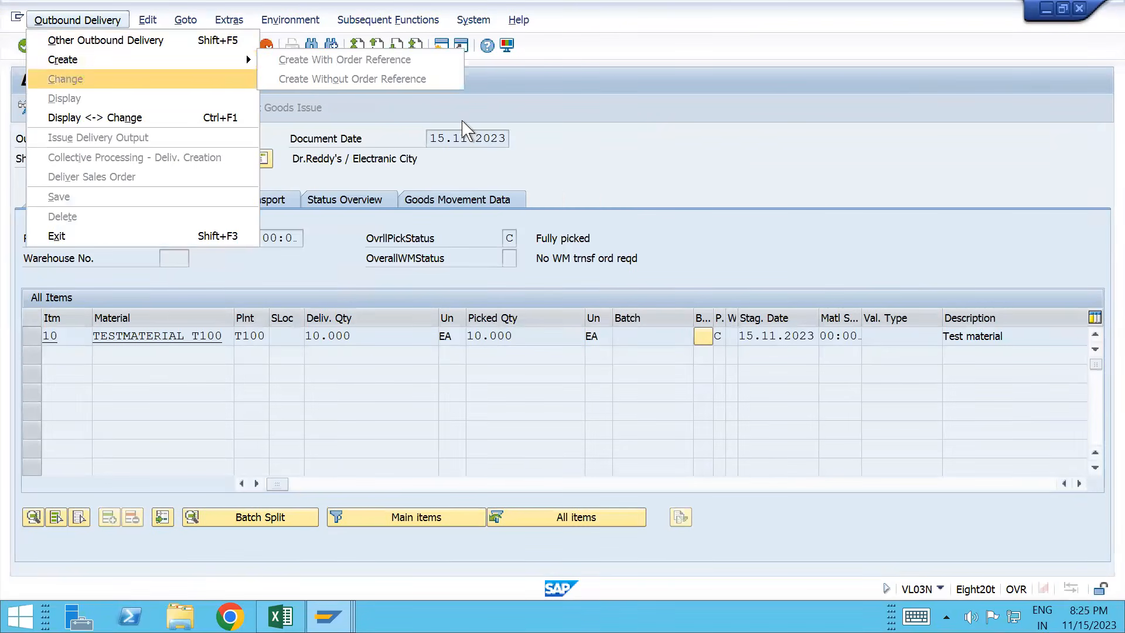
pyautogui.click(509, 111)
# Step: Attempt goods issue for the delivery in VL02, which fails on missing storage location, then reopen VL02N
pyautogui.click(93, 47)
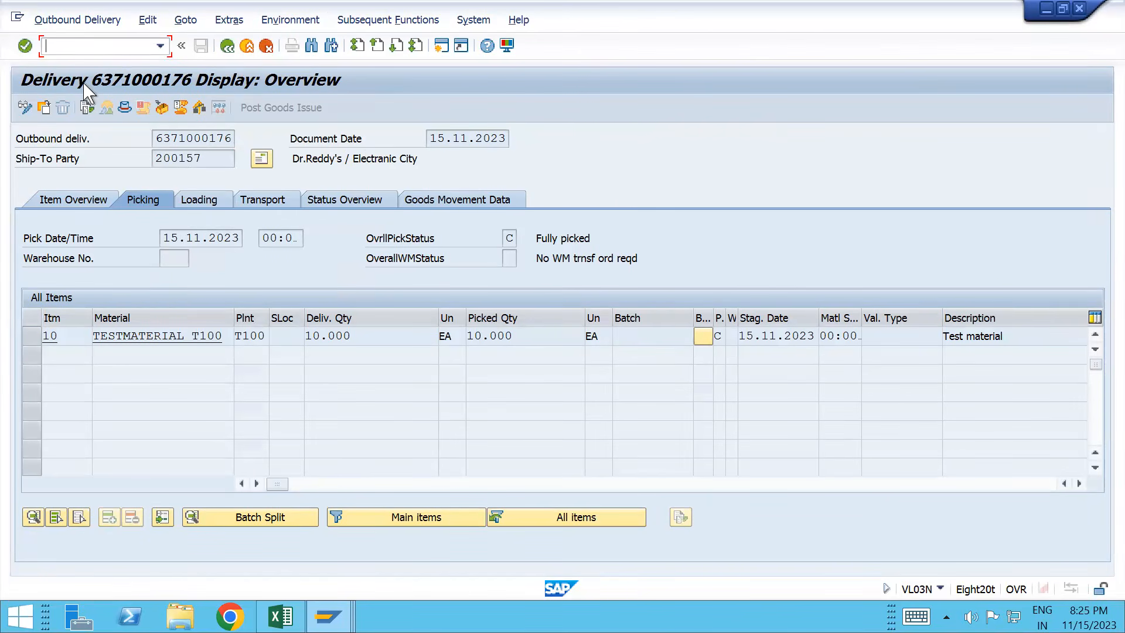
pyautogui.write('/nvl02n')
pyautogui.press('Return')
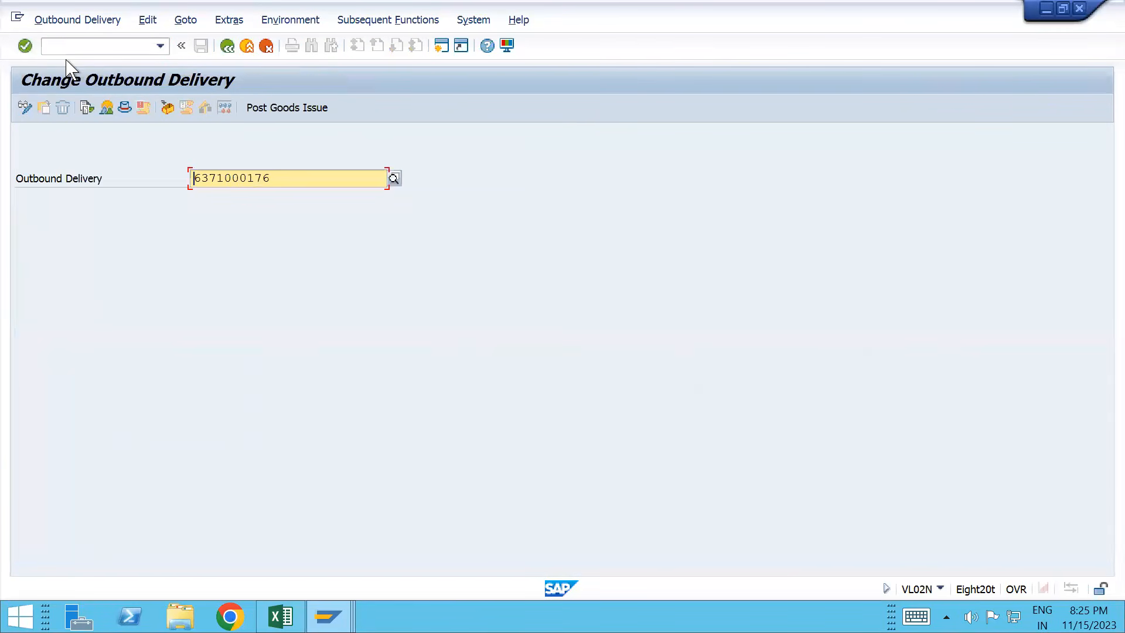
pyautogui.click(302, 116)
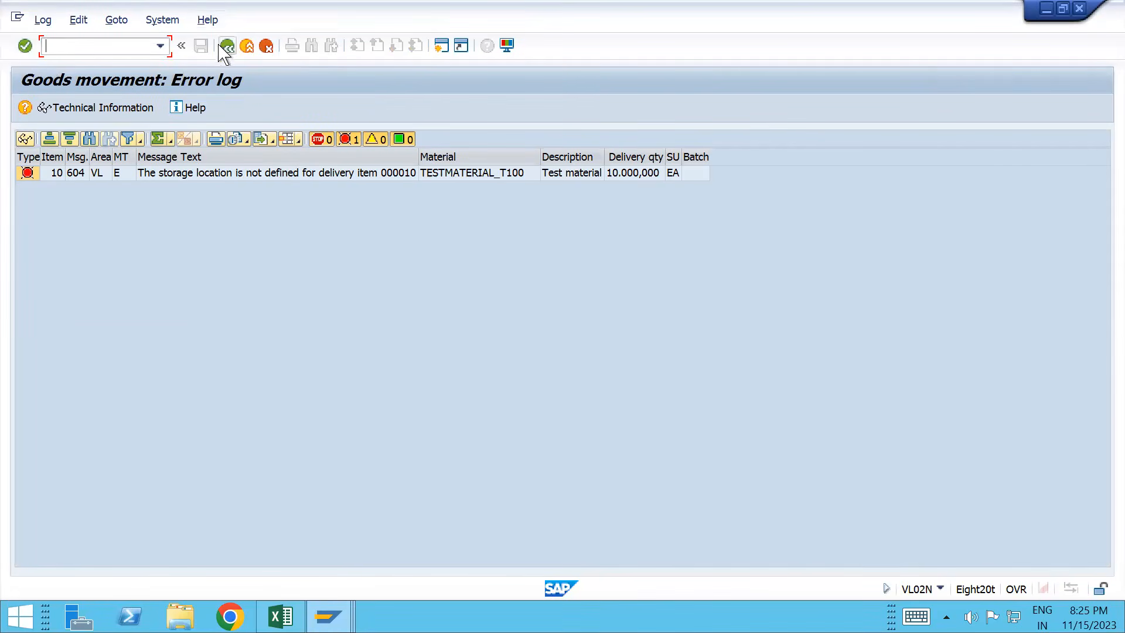
pyautogui.write('/nvl02n')
pyautogui.press('Return')
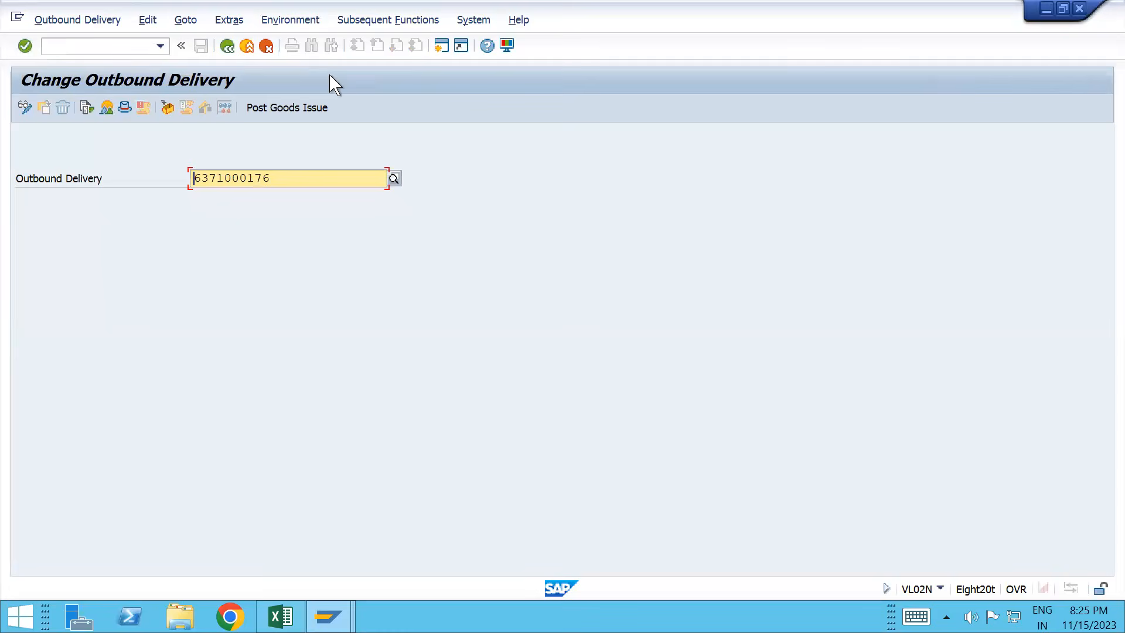
pyautogui.press('Return')
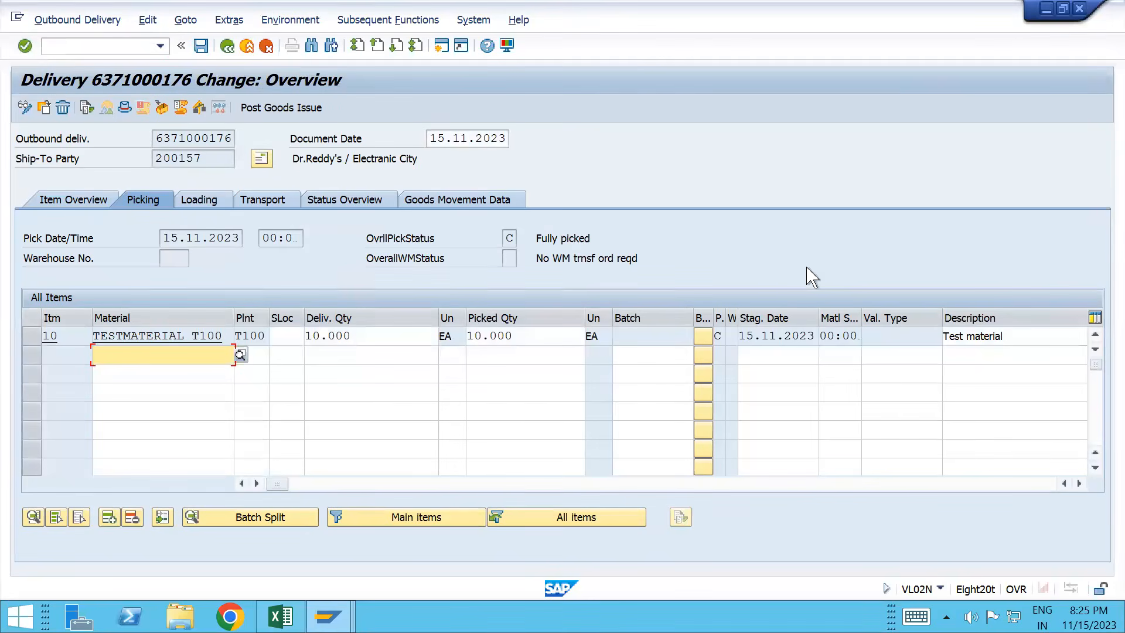
pyautogui.click(279, 335)
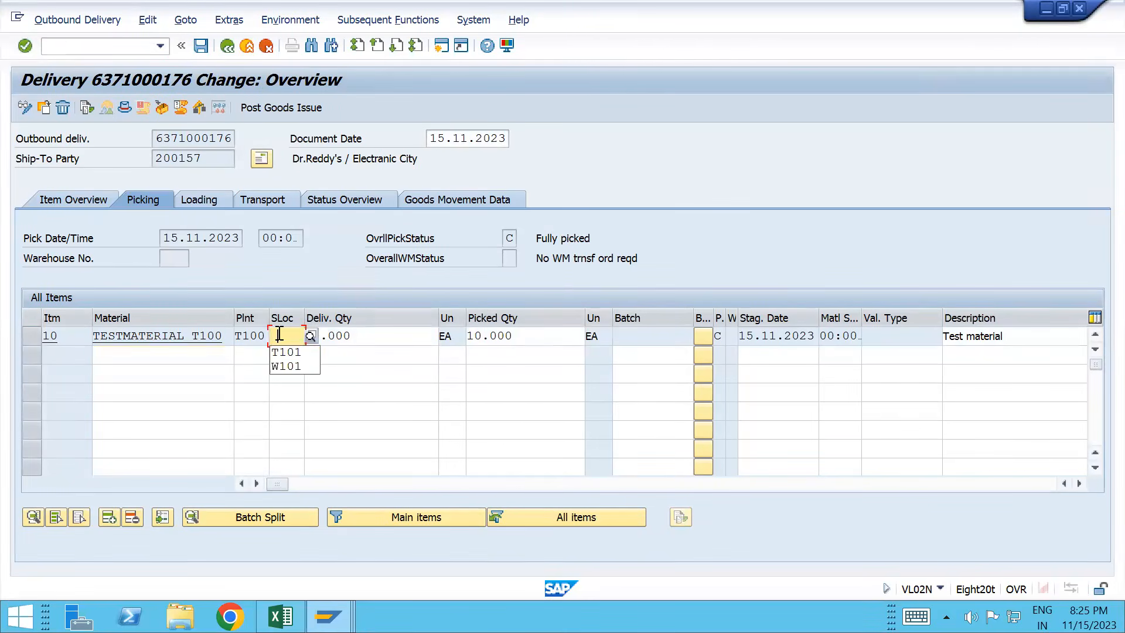
pyautogui.click(286, 351)
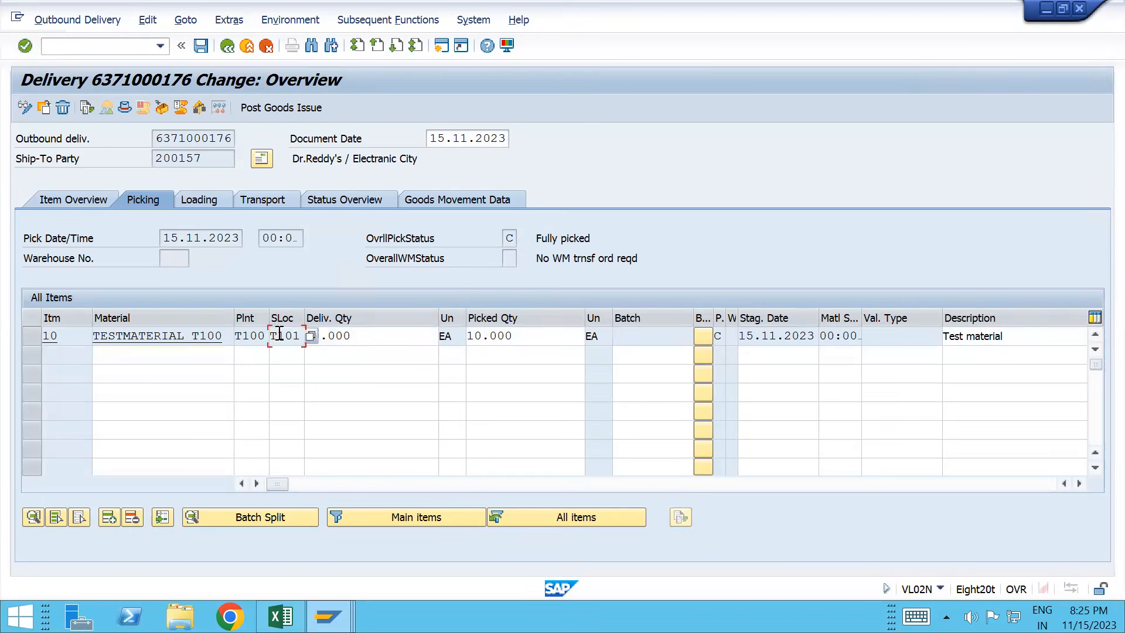
pyautogui.click(273, 107)
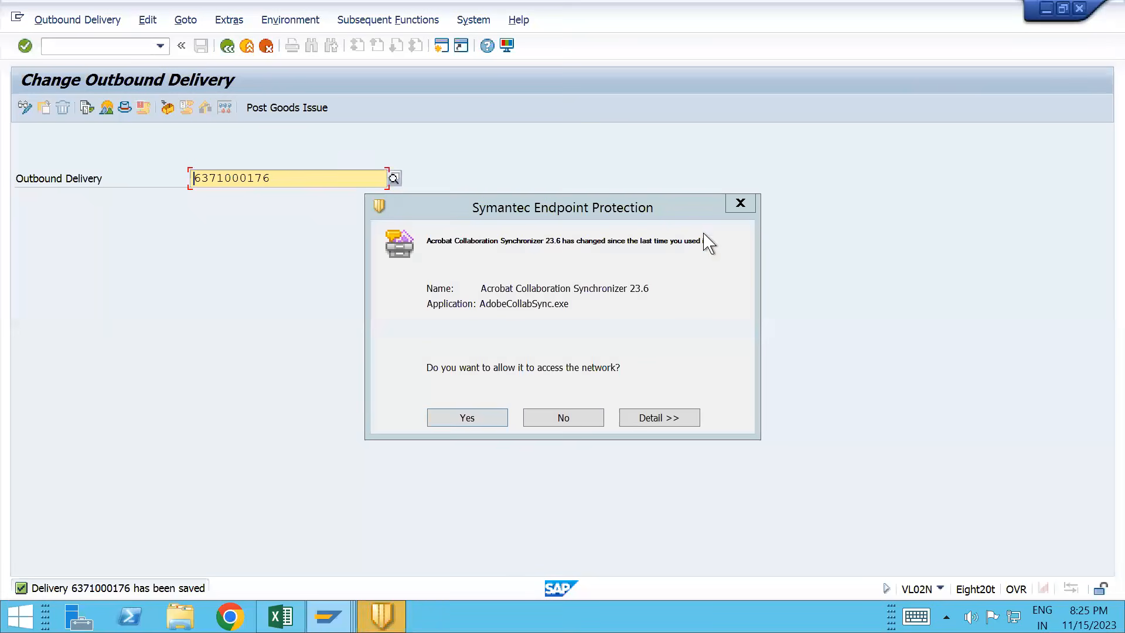
pyautogui.click(753, 199)
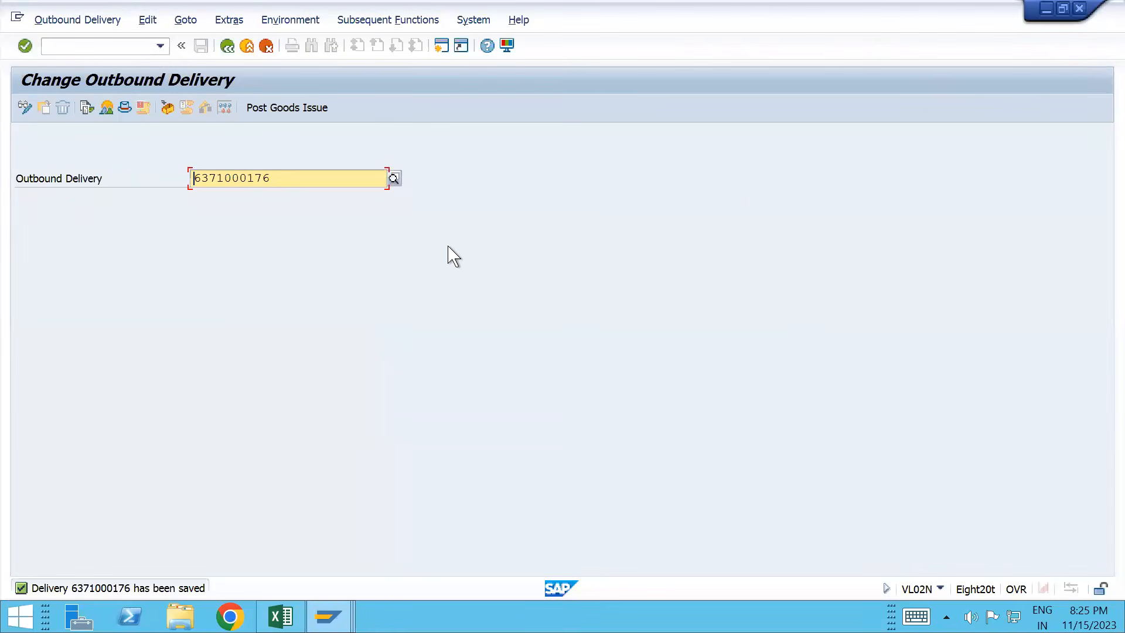
pyautogui.hotkey('alt', 'Tab')
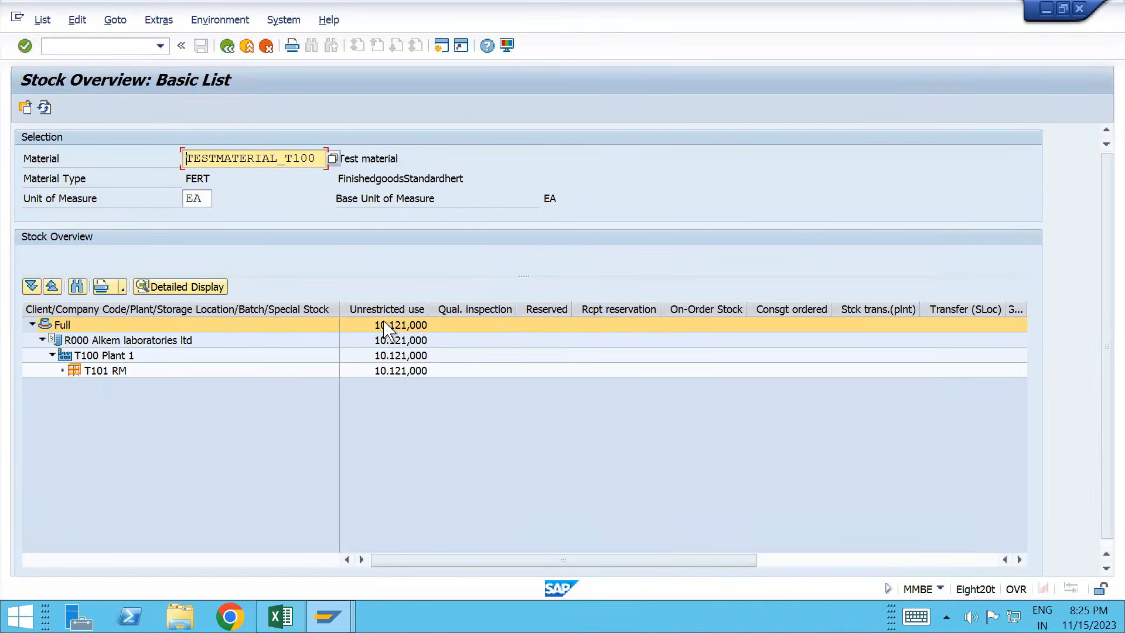
# Step: Refresh the stock overview and check the 10.000,000 customer consignment stock at plant T100
pyautogui.click(44, 108)
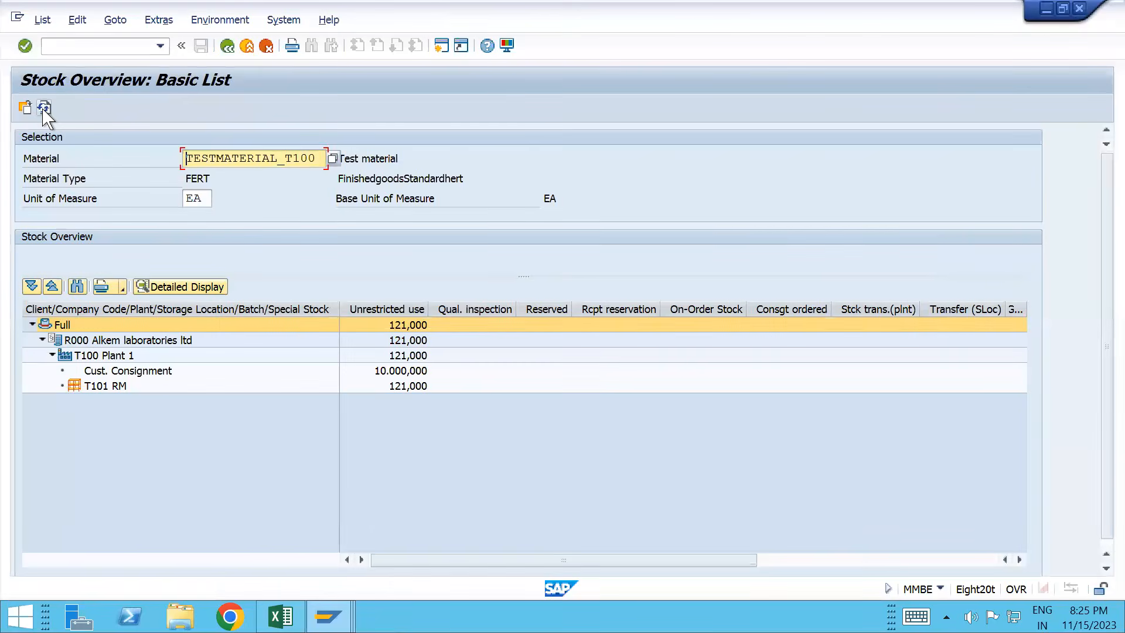
pyautogui.click(128, 373)
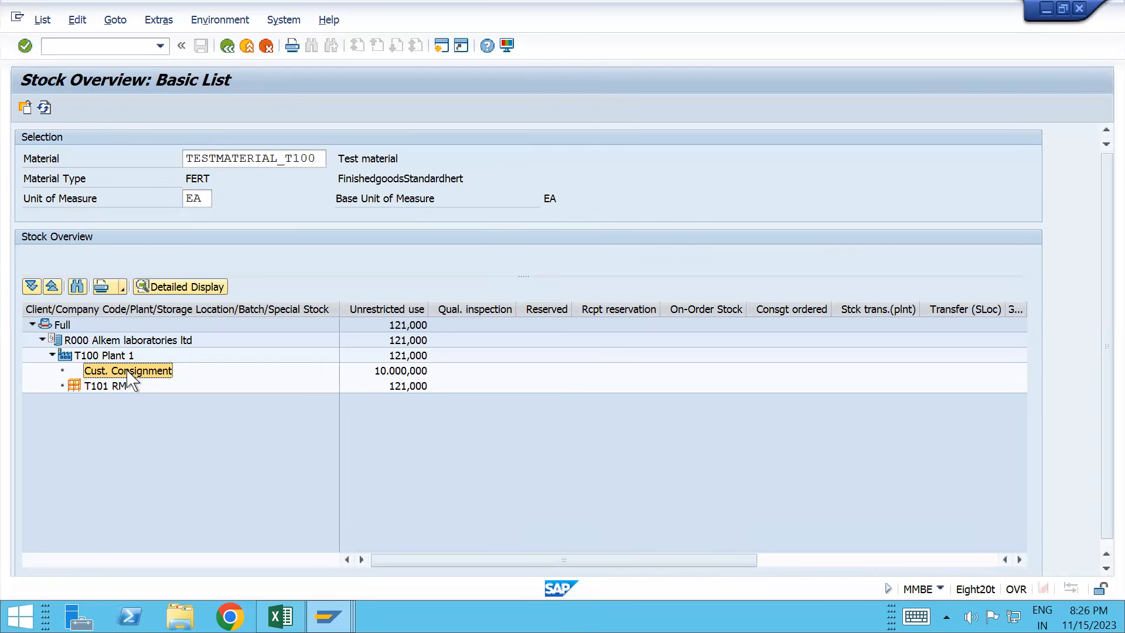
pyautogui.hotkey('alt', 'Tab')
pyautogui.hotkey('alt', 'Tab')
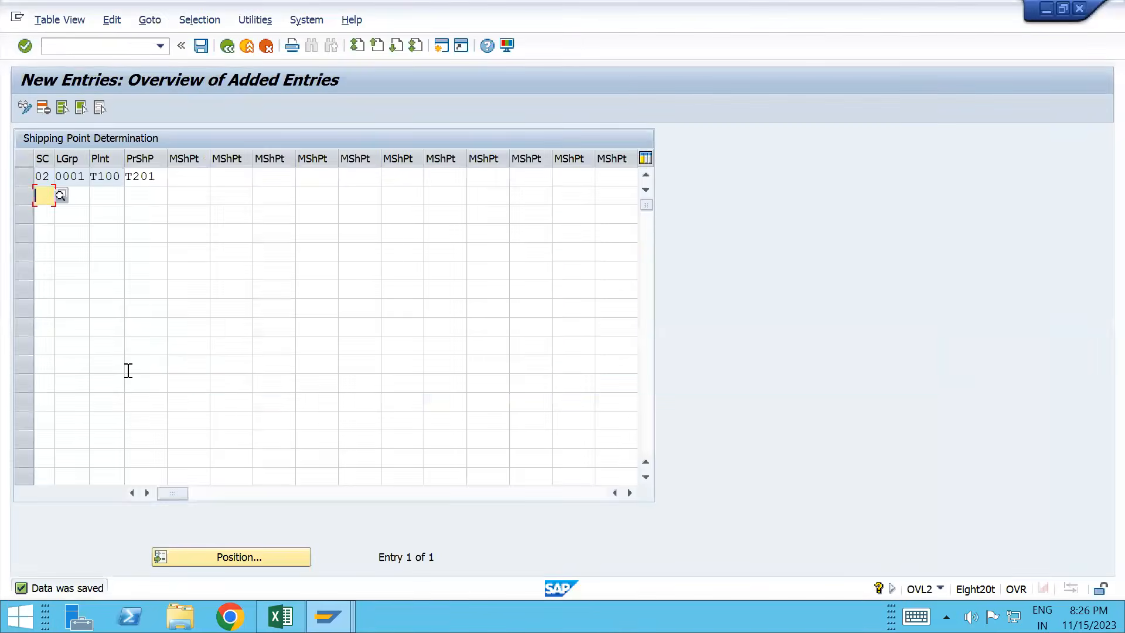
pyautogui.hotkey('alt', 'Tab')
pyautogui.hotkey('alt', 'Tab')
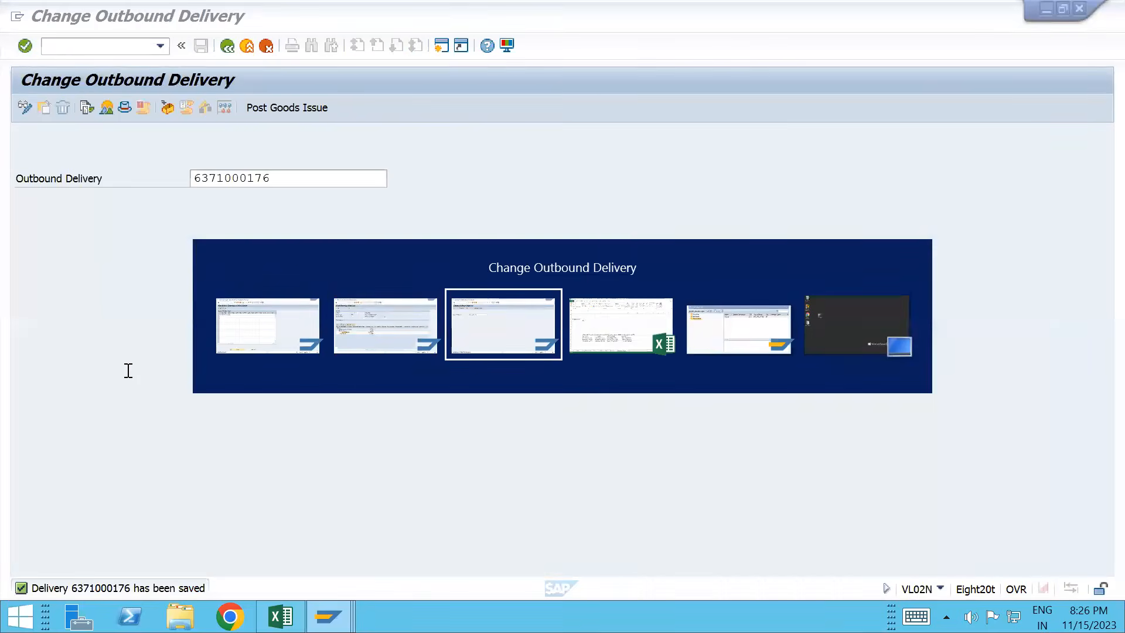
pyautogui.hotkey('alt', 'shift', 'Tab')
pyautogui.hotkey('alt', 'Tab')
pyautogui.hotkey('alt', 'Tab')
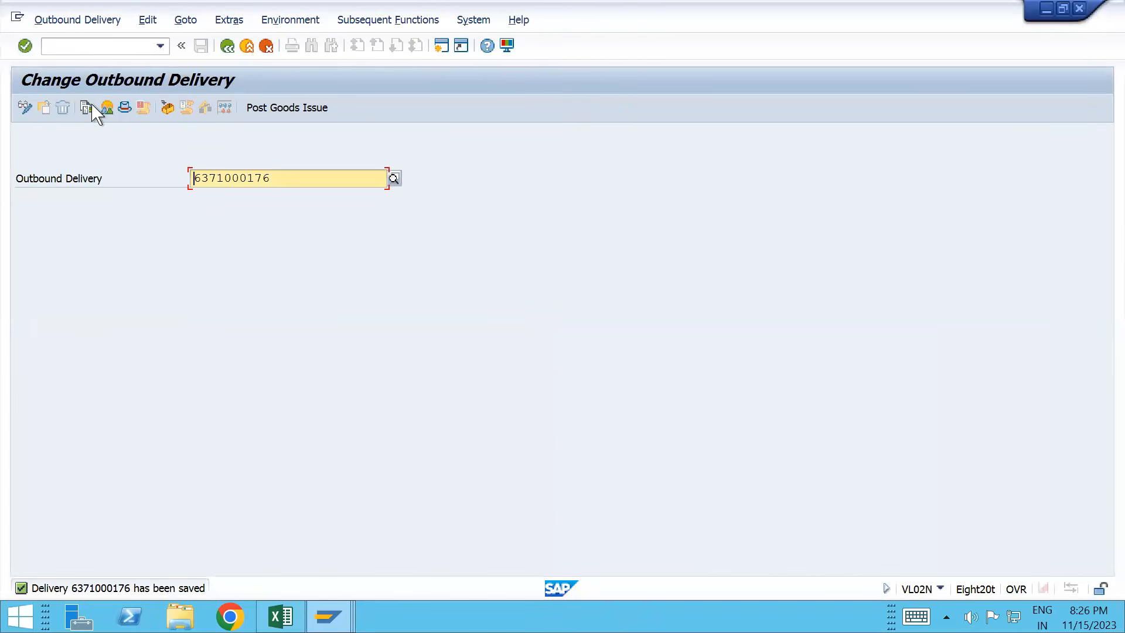
pyautogui.click(88, 107)
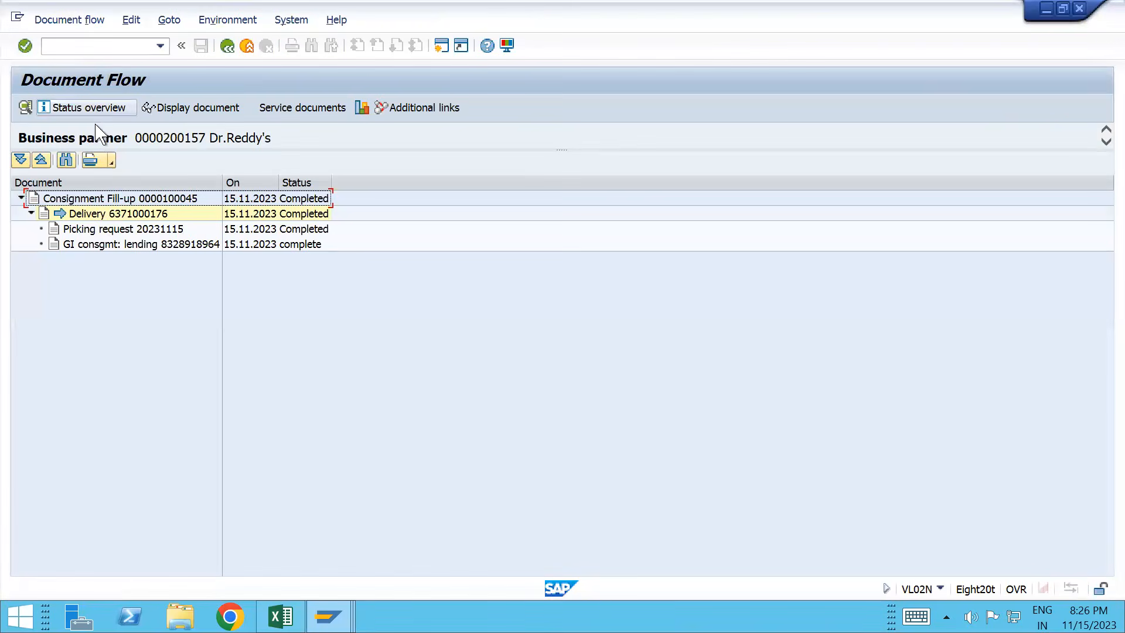
pyautogui.click(119, 249)
pyautogui.click(177, 110)
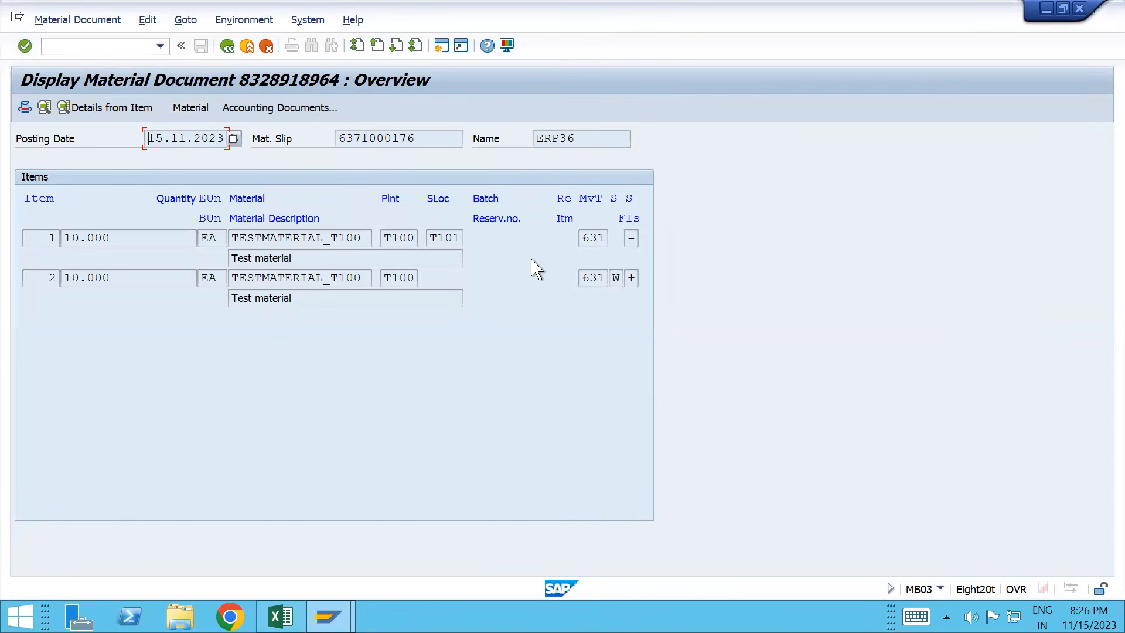
pyautogui.click(584, 237)
pyautogui.moveTo(585, 238); pyautogui.dragTo(610, 237)
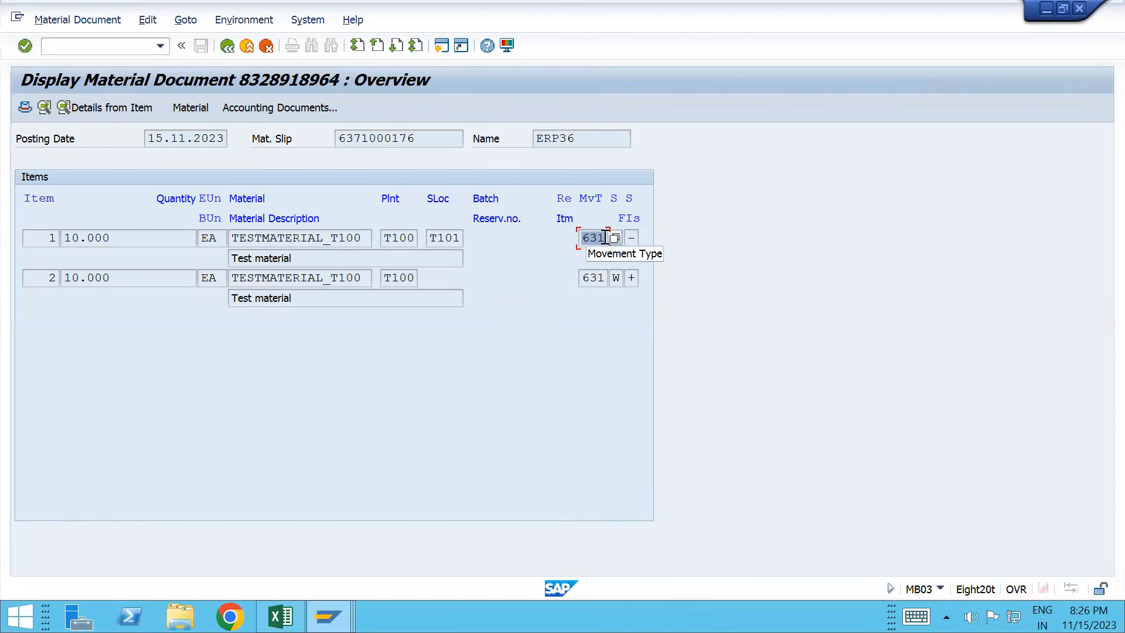
pyautogui.click(227, 46)
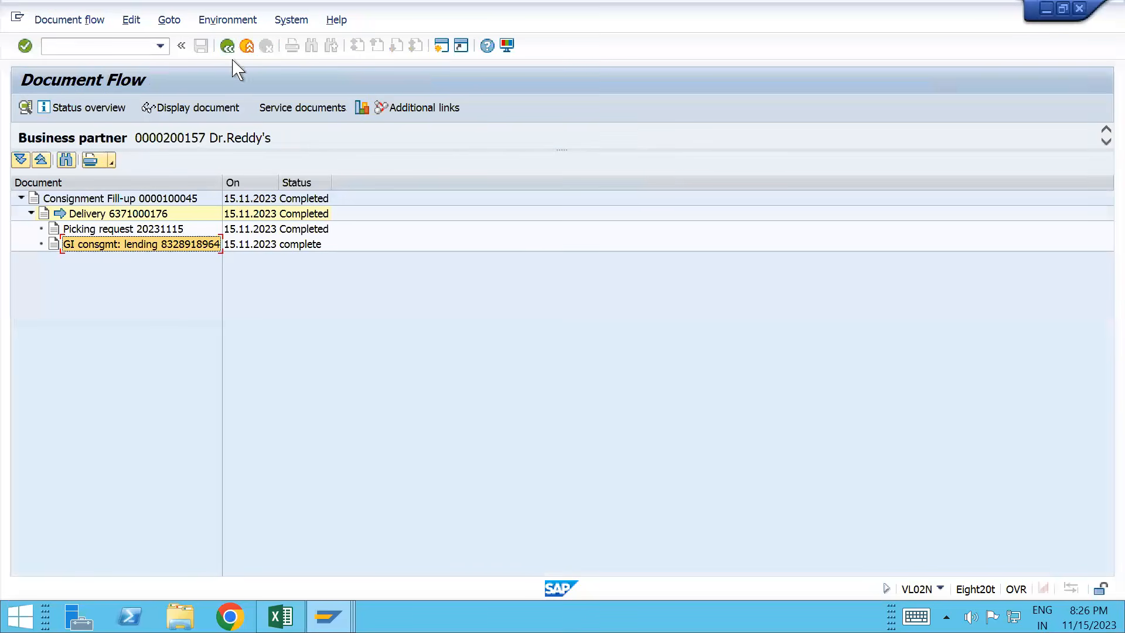
# Step: Check fill-up 100045 item 10 (category KBN) uses schedule line category E0, comparing with the Excel notes
pyautogui.click(126, 200)
pyautogui.click(169, 109)
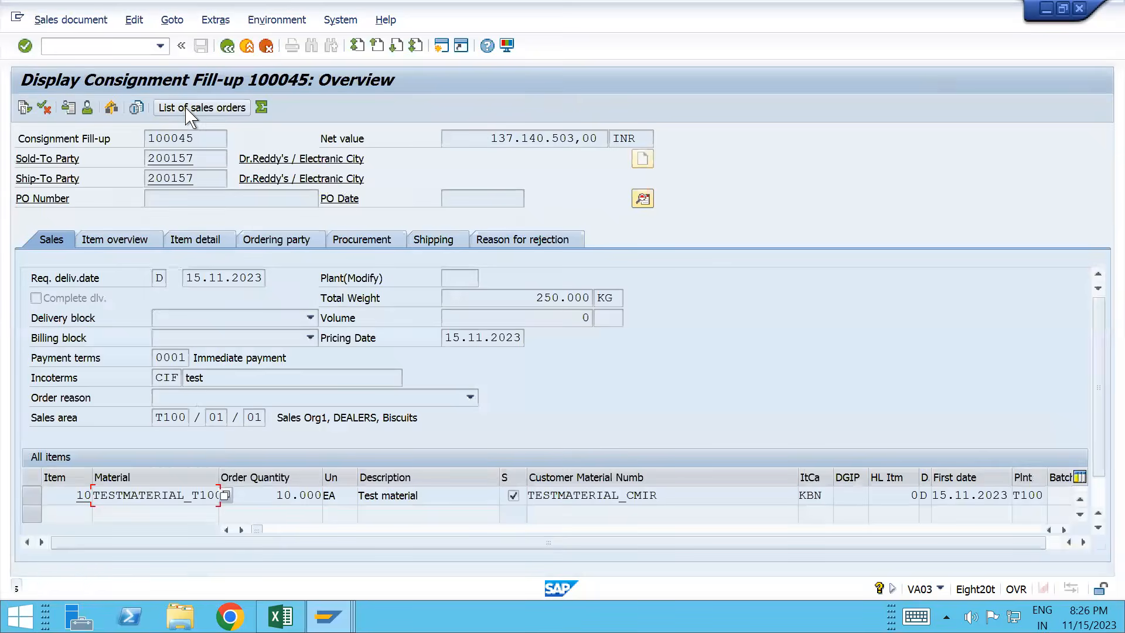
pyautogui.moveTo(800, 495); pyautogui.dragTo(831, 501)
pyautogui.doubleClick(457, 497)
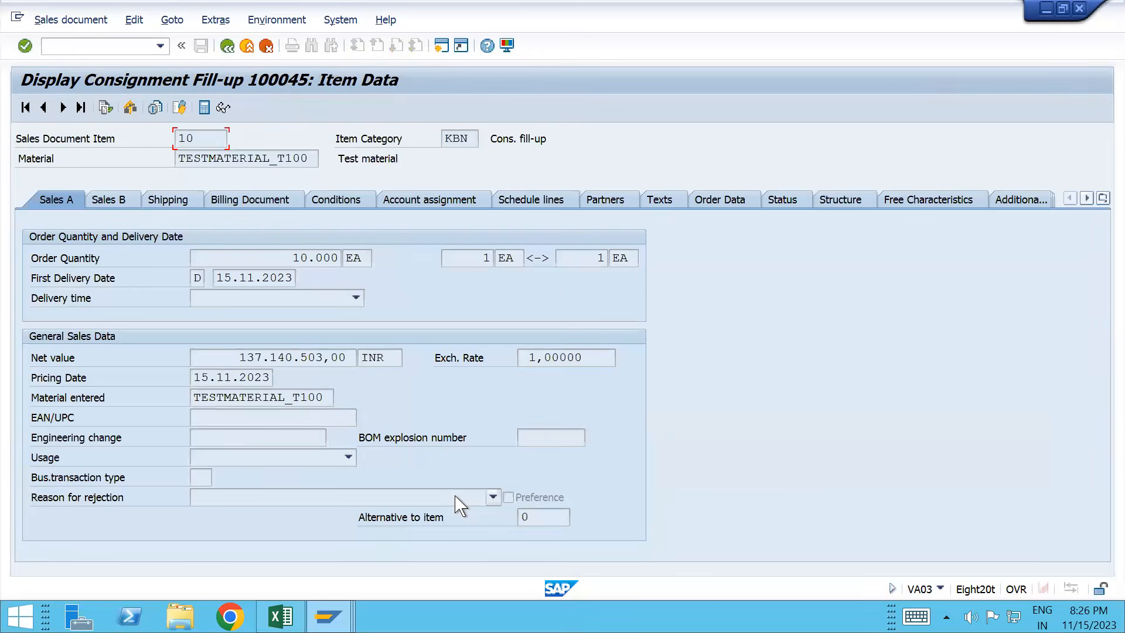
pyautogui.click(553, 199)
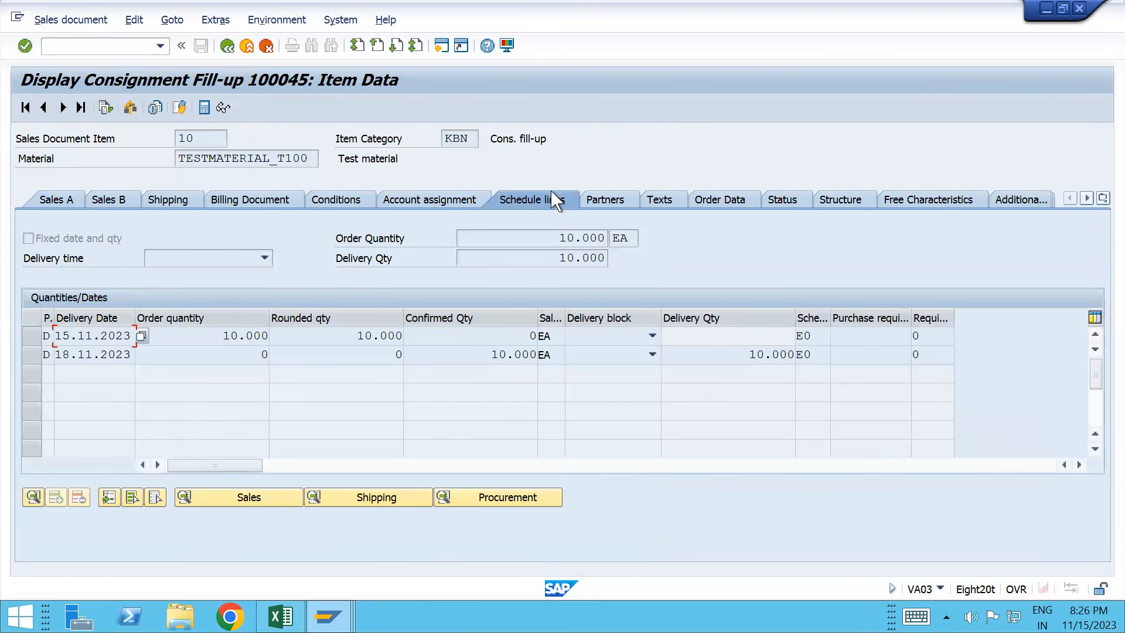
pyautogui.click(800, 354)
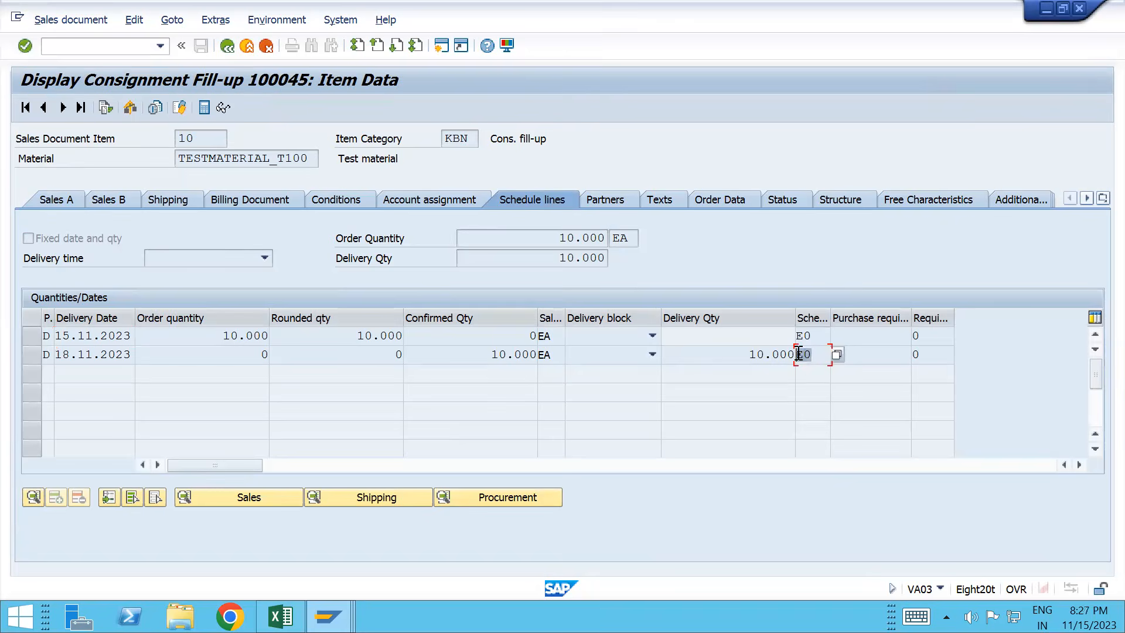
pyautogui.hotkey('alt', 'Tab')
pyautogui.hotkey('alt', 'Tab')
pyautogui.hotkey('alt', 'Tab')
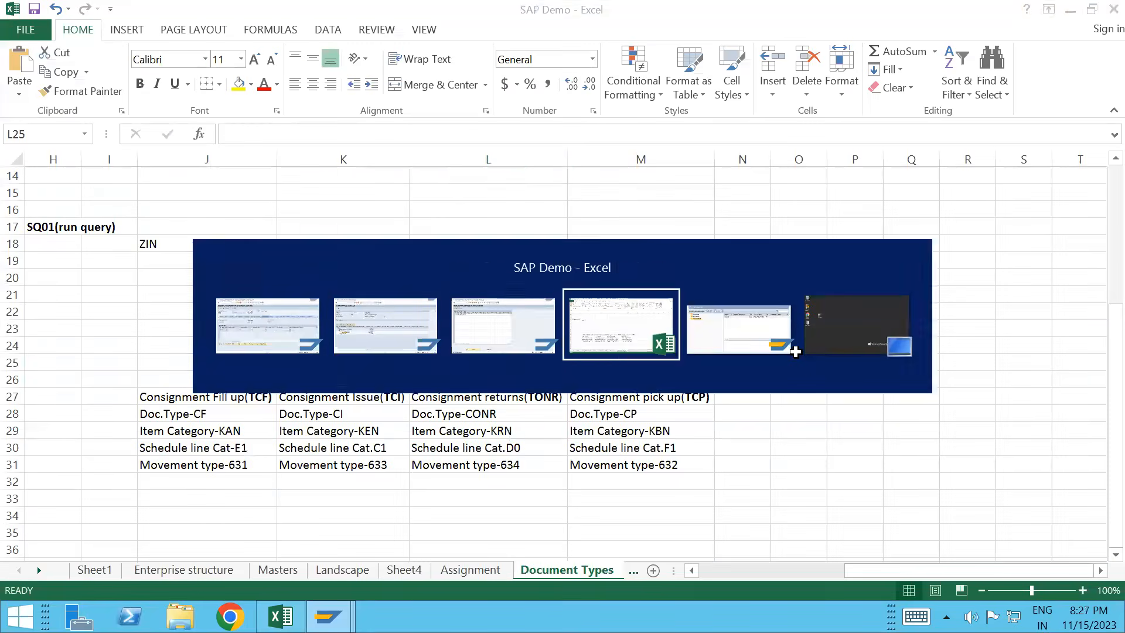
pyautogui.hotkey('alt', 'Tab')
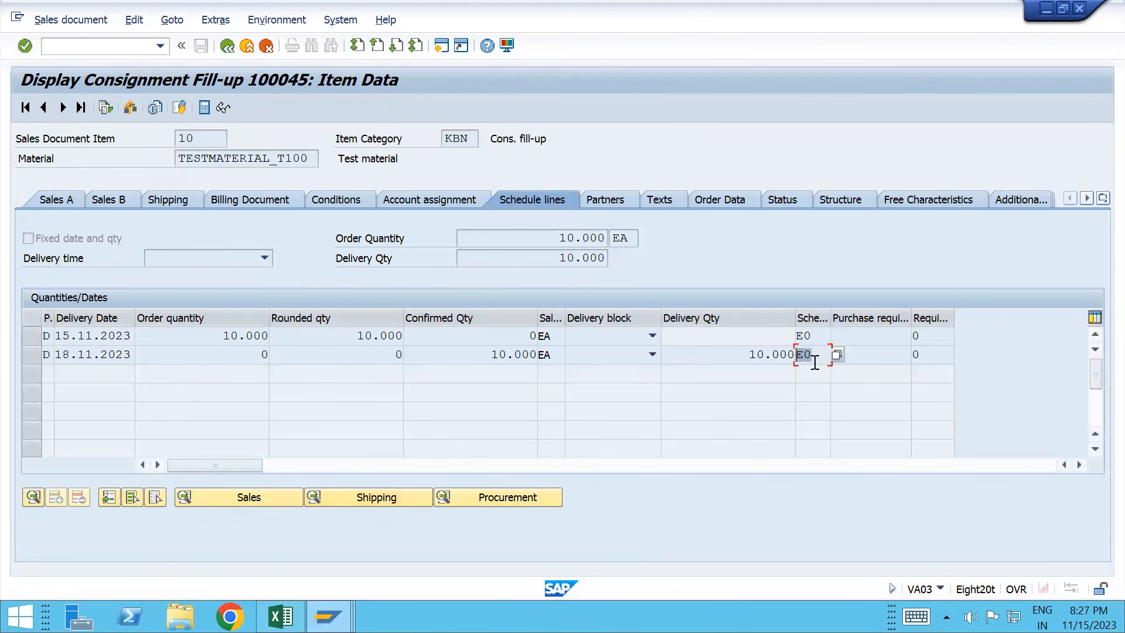
pyautogui.click(812, 361)
pyautogui.hotkey('alt', 'Tab')
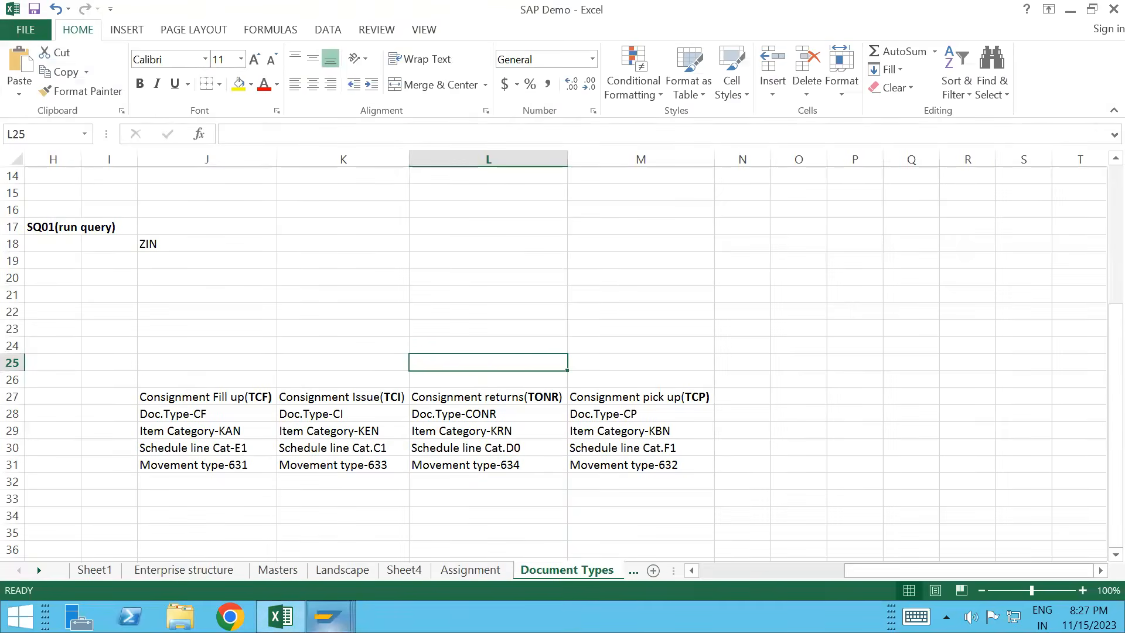
# Step: Look up the schedule line category (VOV6) and item category (VOV7) settings
pyautogui.moveTo(328, 616)
pyautogui.click(645, 504)
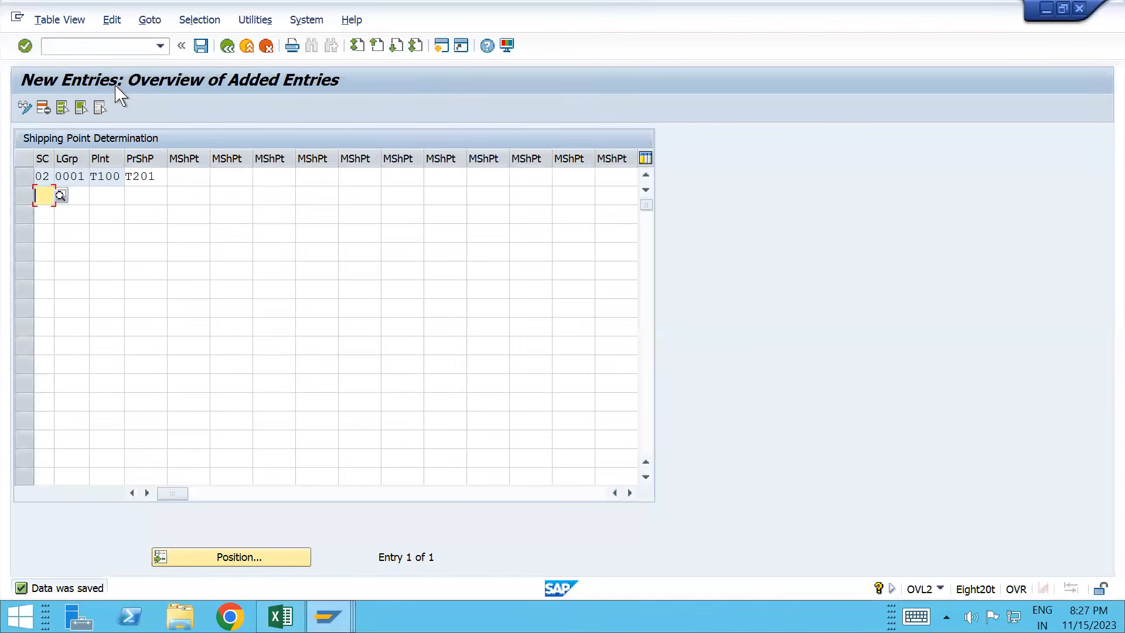
pyautogui.click(91, 47)
pyautogui.write('/n')
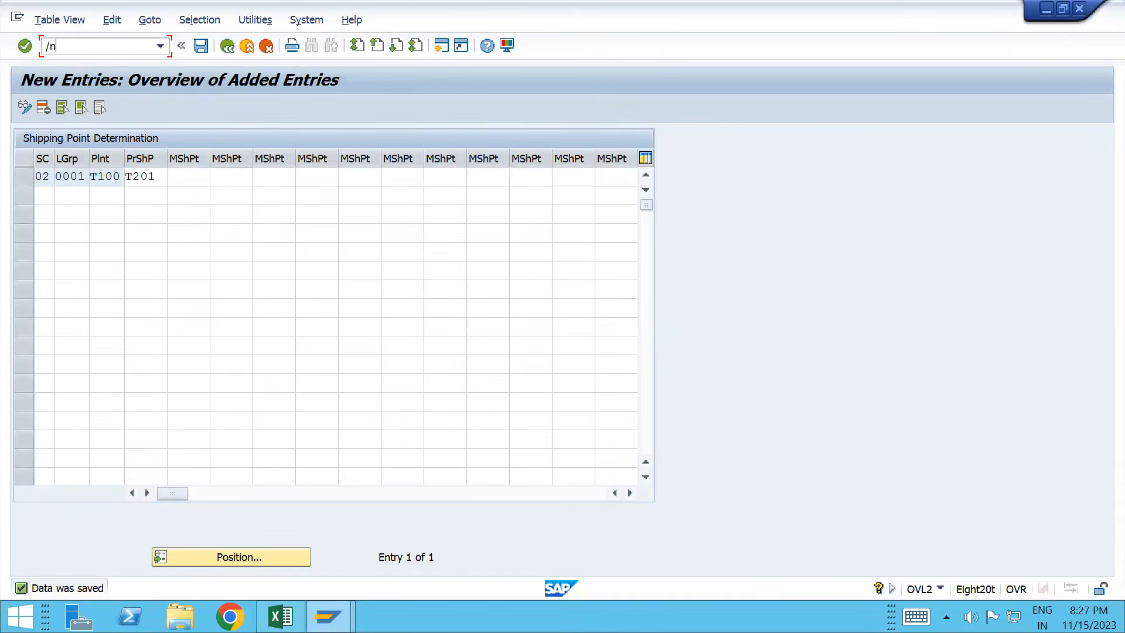
pyautogui.write('vov6')
pyautogui.press('Return')
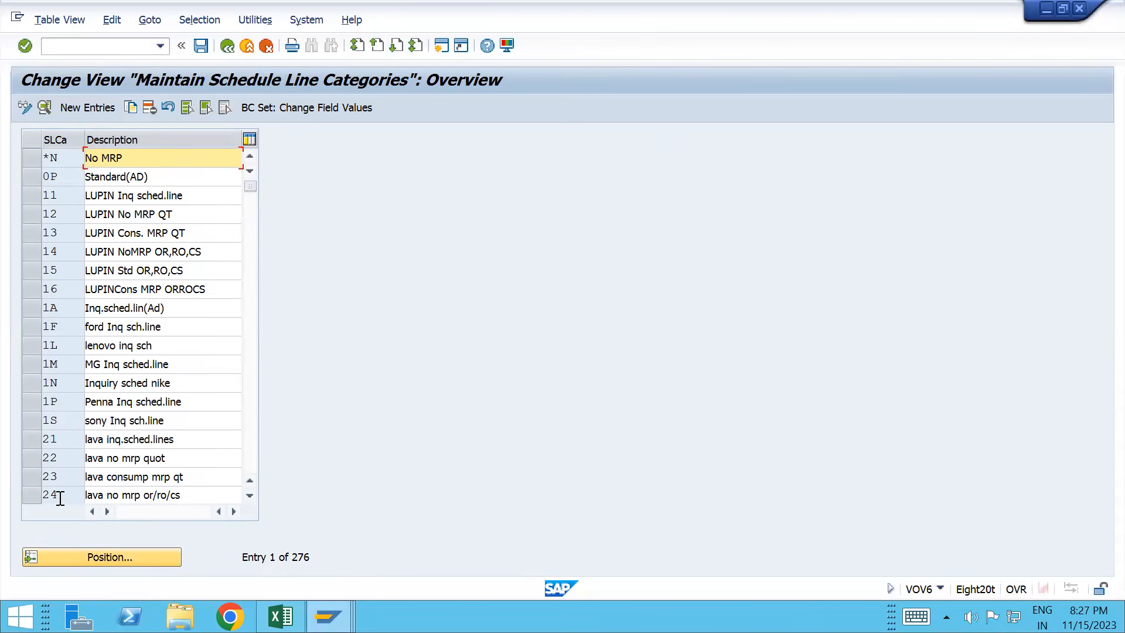
pyautogui.click(85, 42)
pyautogui.write('/nvov7')
pyautogui.press('Return')
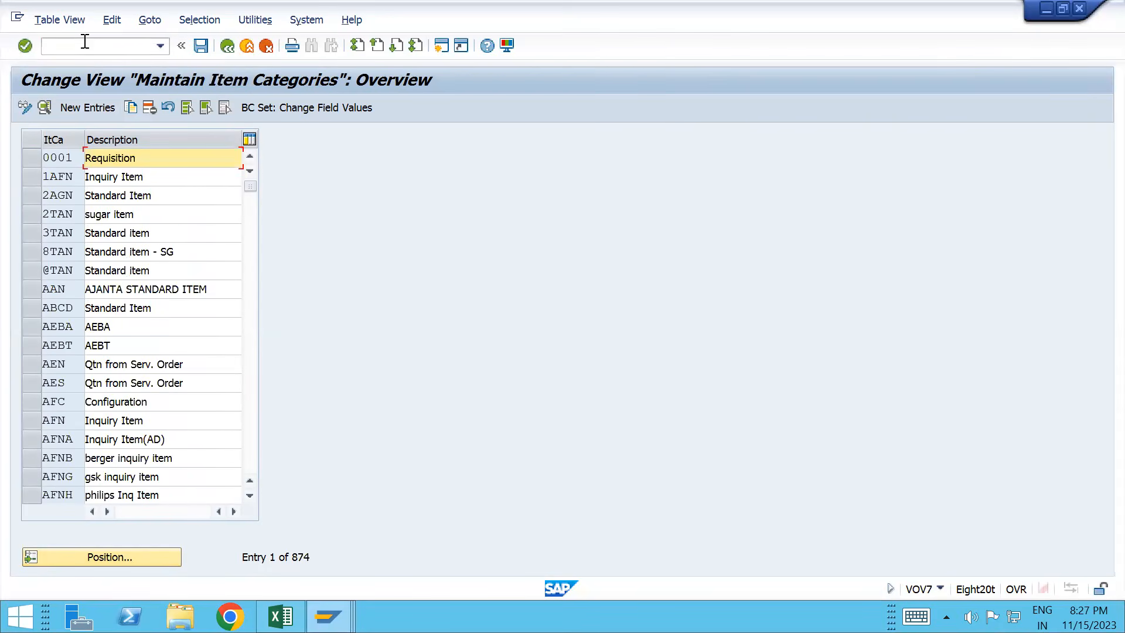
# Step: Open the schedule line category assignments (VOV5) and choose Position to jump to an entry
pyautogui.click(86, 44)
pyautogui.write('/')
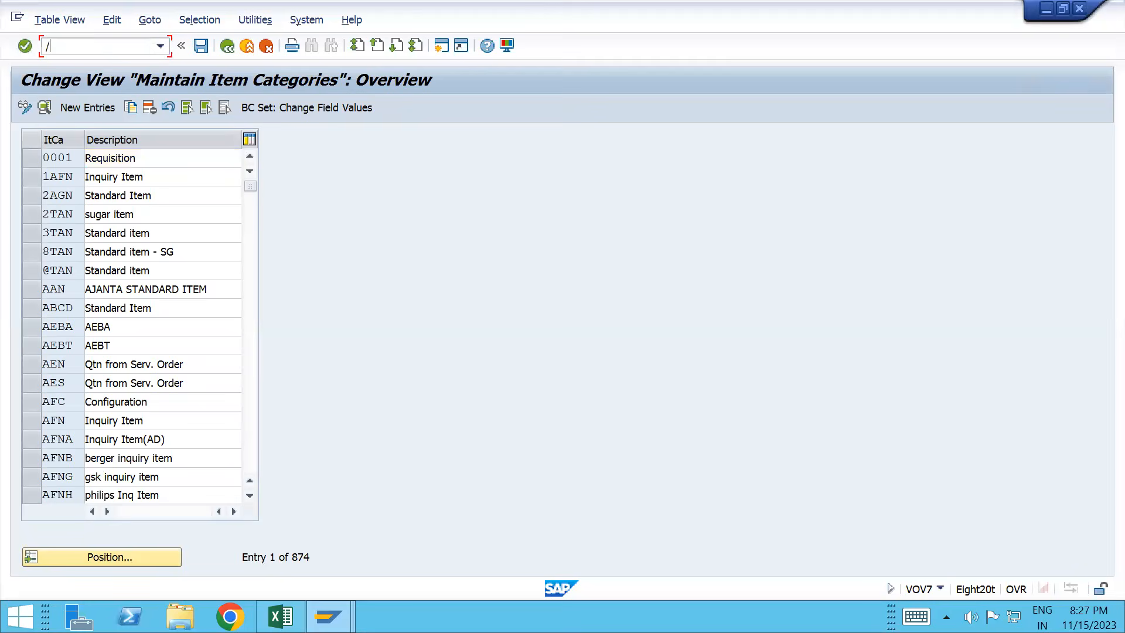
pyautogui.write('nvov5')
pyautogui.press('Return')
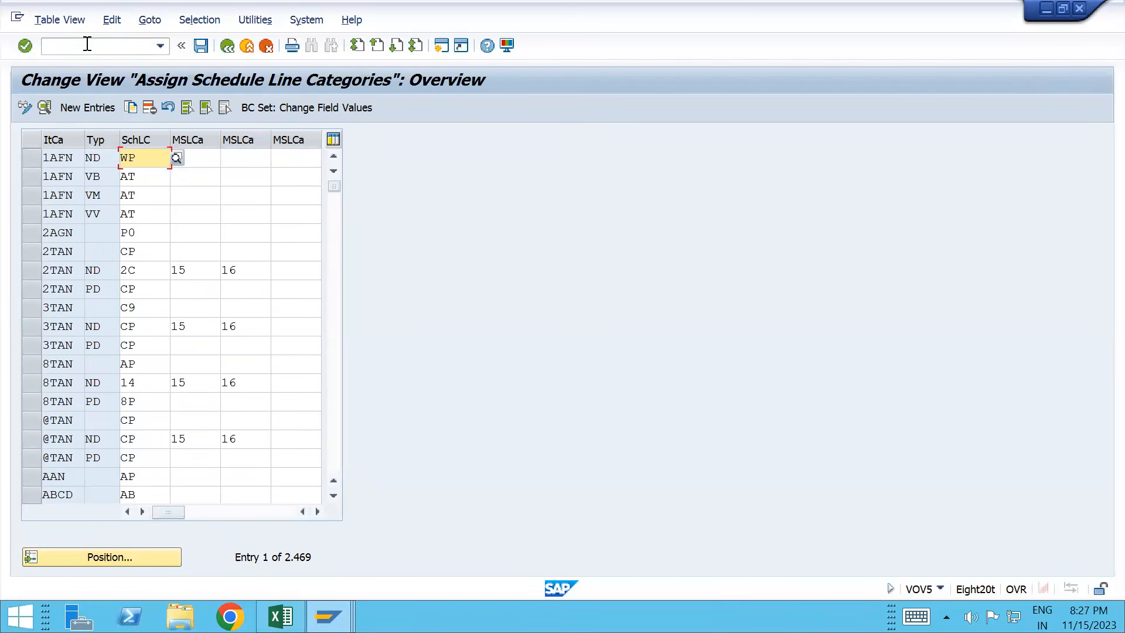
pyautogui.click(82, 557)
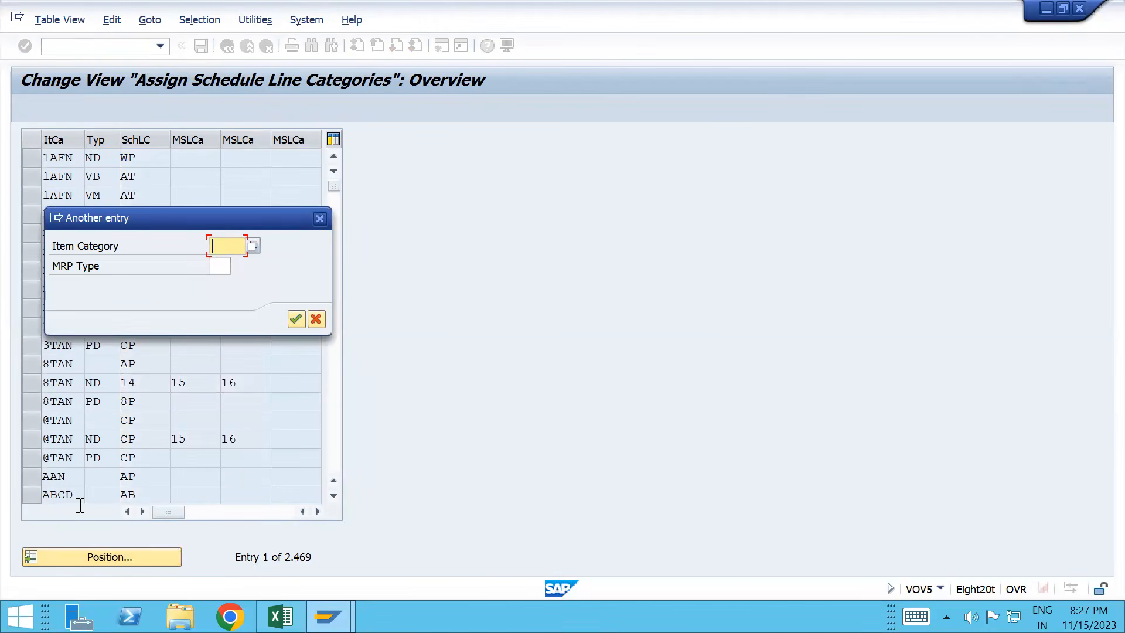
# Step: Position the assignment list at item category KAN
pyautogui.write('ke')
pyautogui.press('BackSpace')
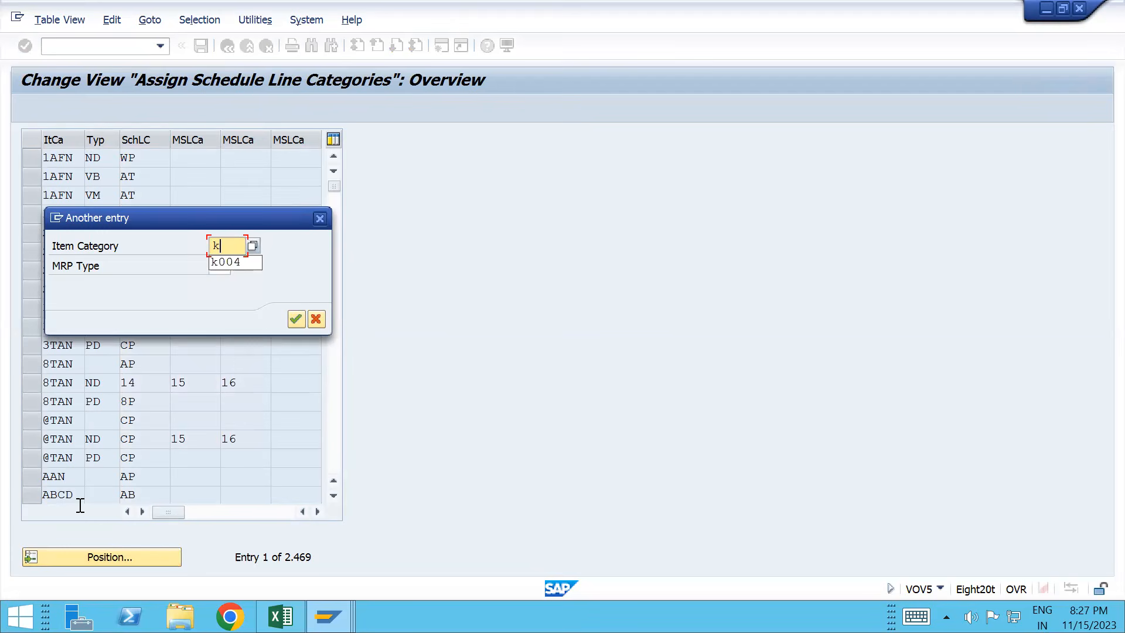
pyautogui.write('AN')
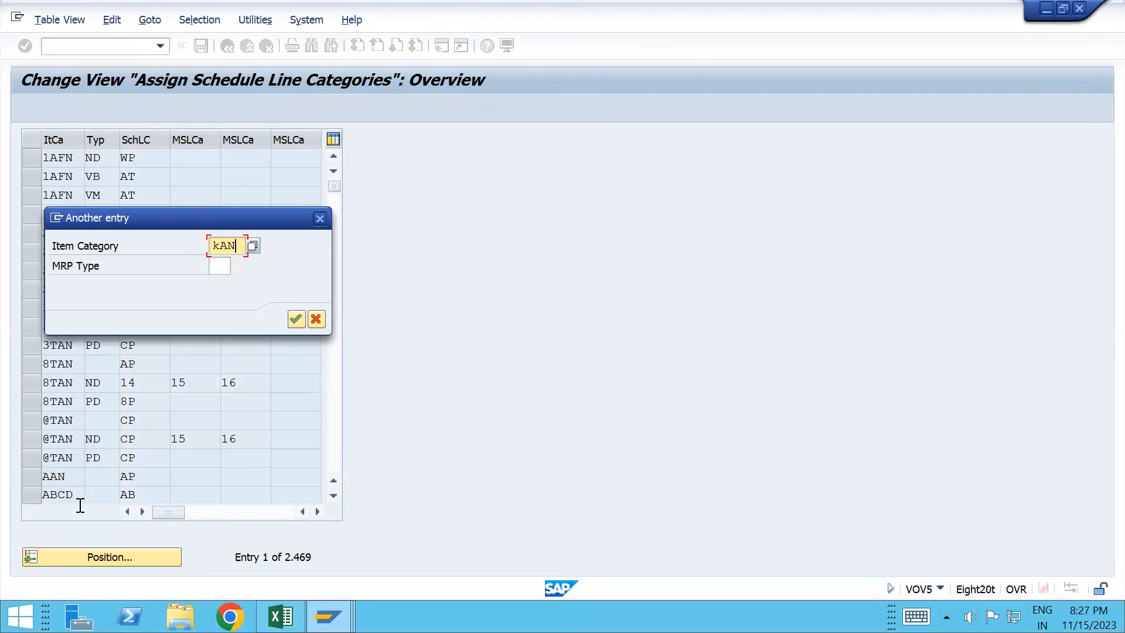
pyautogui.press('Return')
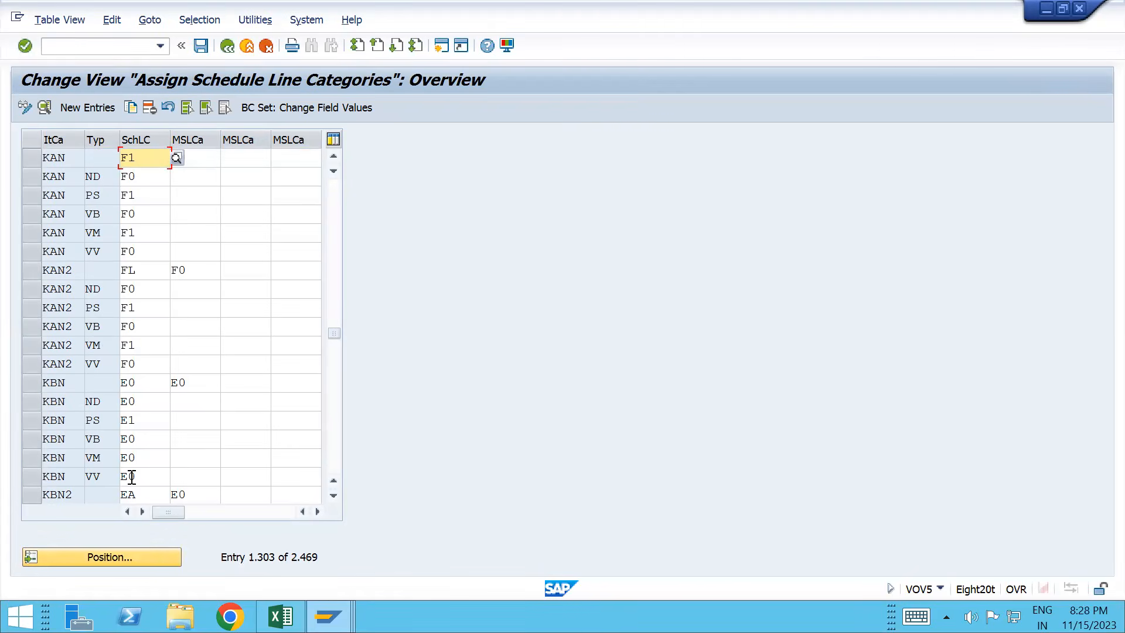
# Step: Compare the KAN assignments with fill-up item category KBN mapped to schedule line E0
pyautogui.hotkey('alt', 'Tab')
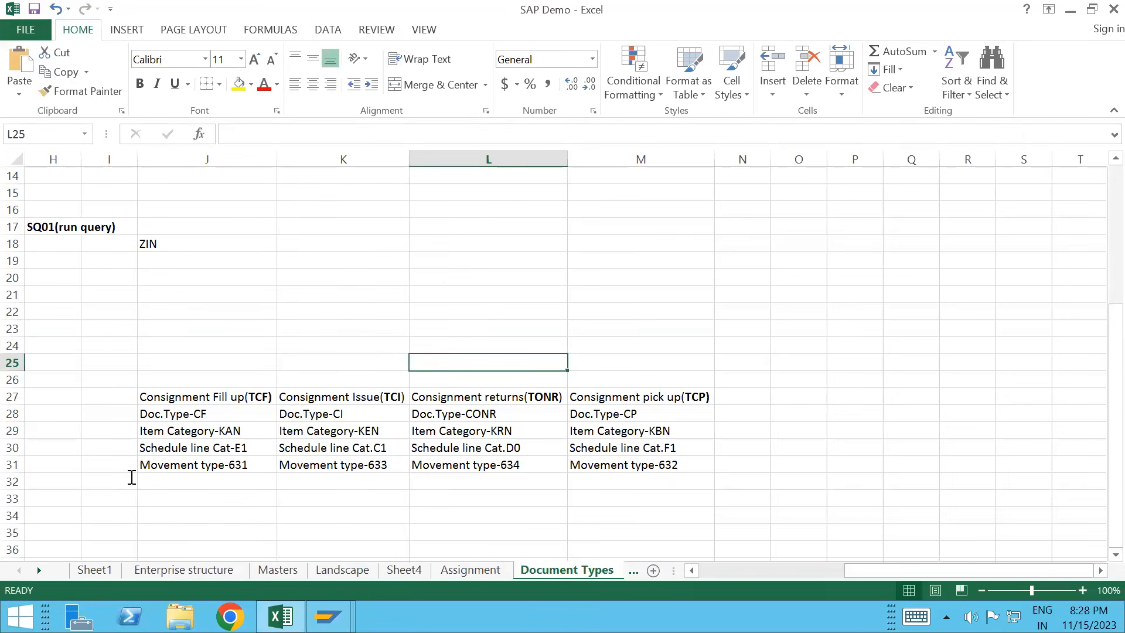
pyautogui.hotkey('alt', 'Tab')
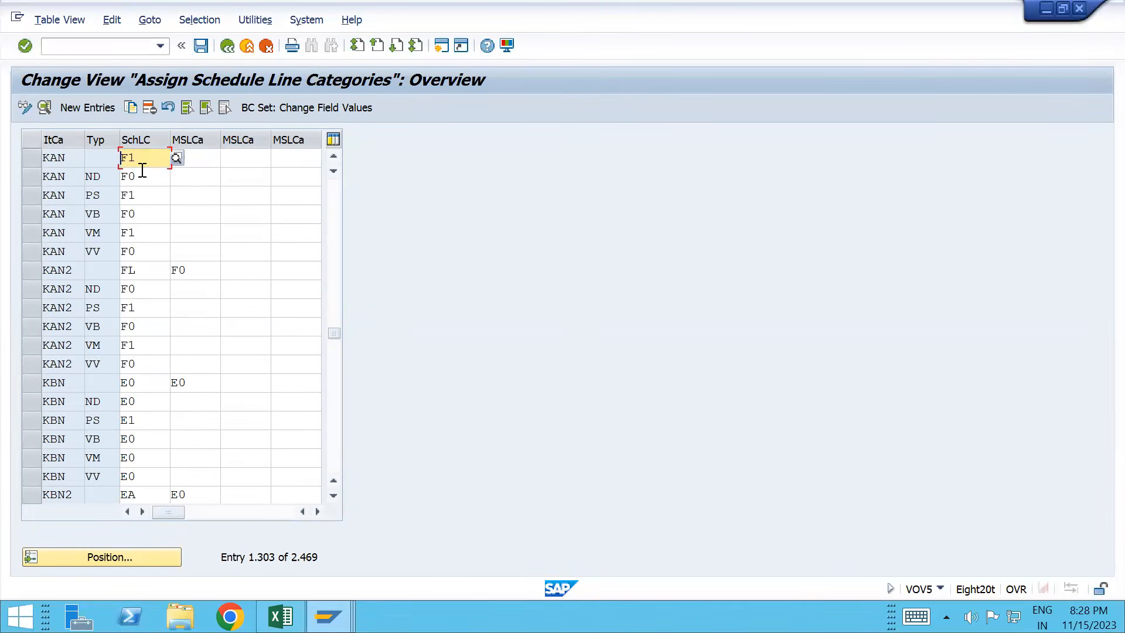
pyautogui.hotkey('alt', 'Tab')
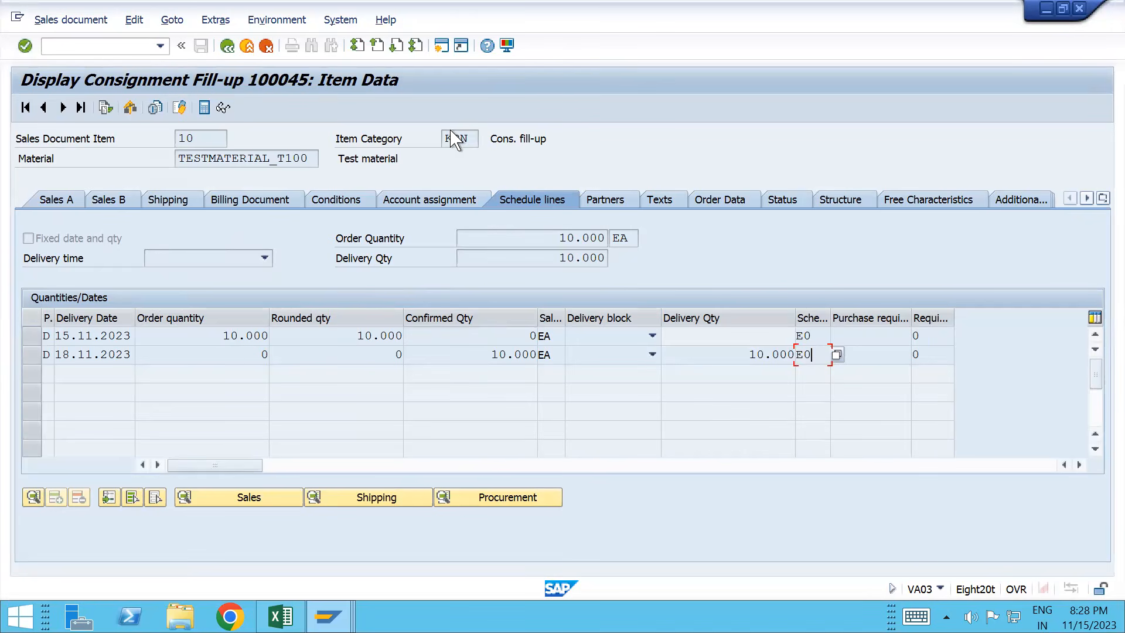
pyautogui.moveTo(445, 138); pyautogui.dragTo(477, 139)
pyautogui.hotkey('alt', 'Tab')
pyautogui.hotkey('alt', 'Tab')
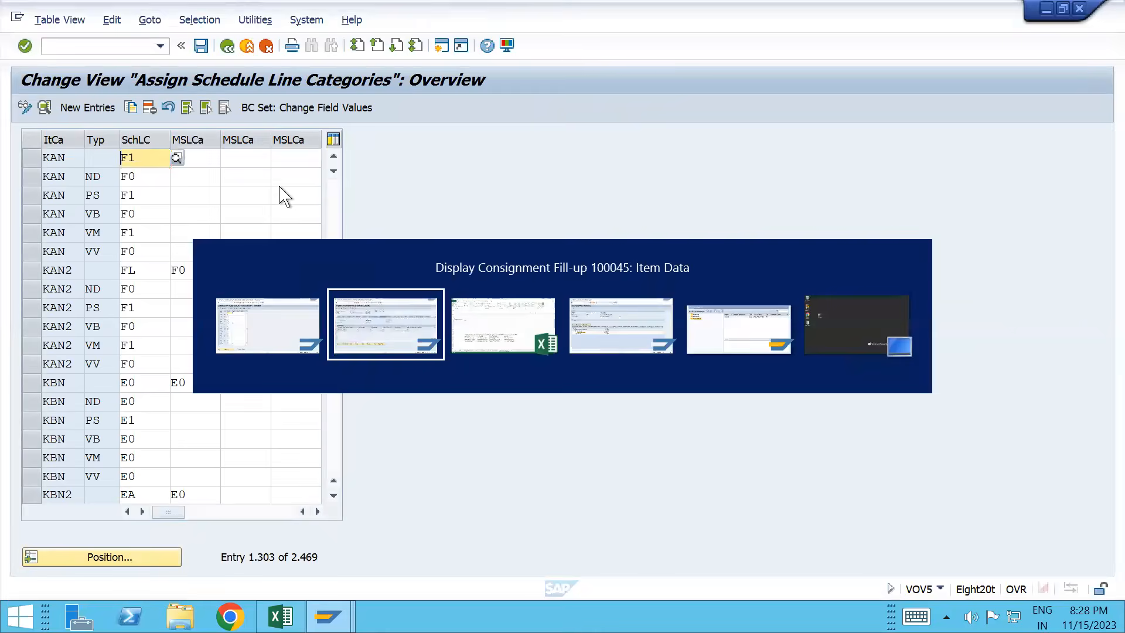
pyautogui.press('Tab')
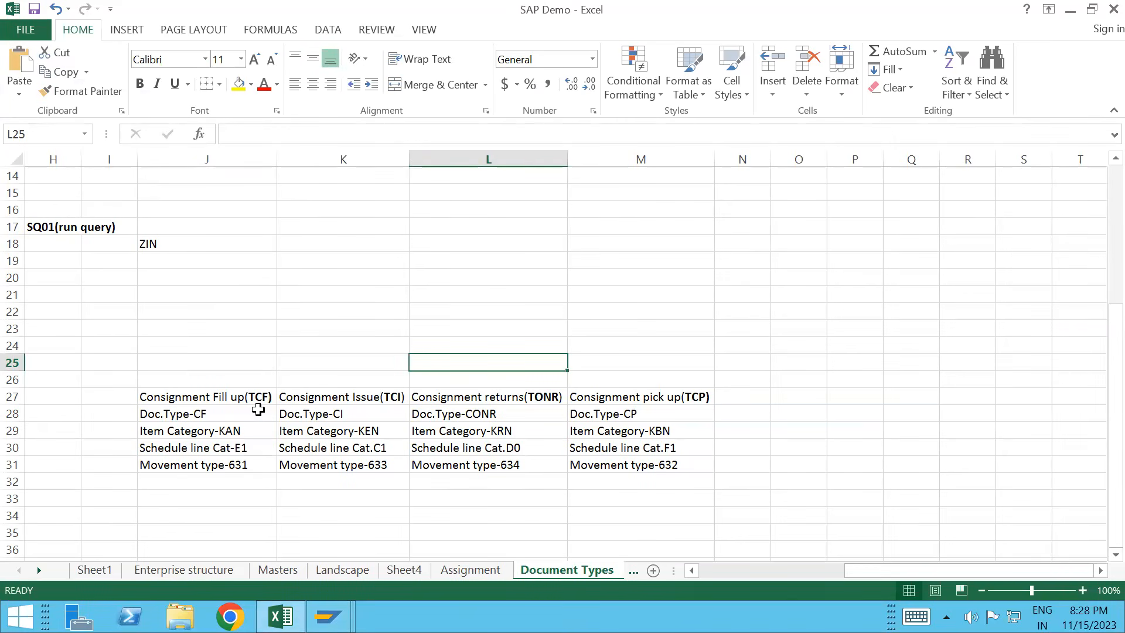
pyautogui.hotkey('alt', 'Tab')
# Step: Review fill-up 100045's header sales data showing order type TCF
pyautogui.press('Tab')
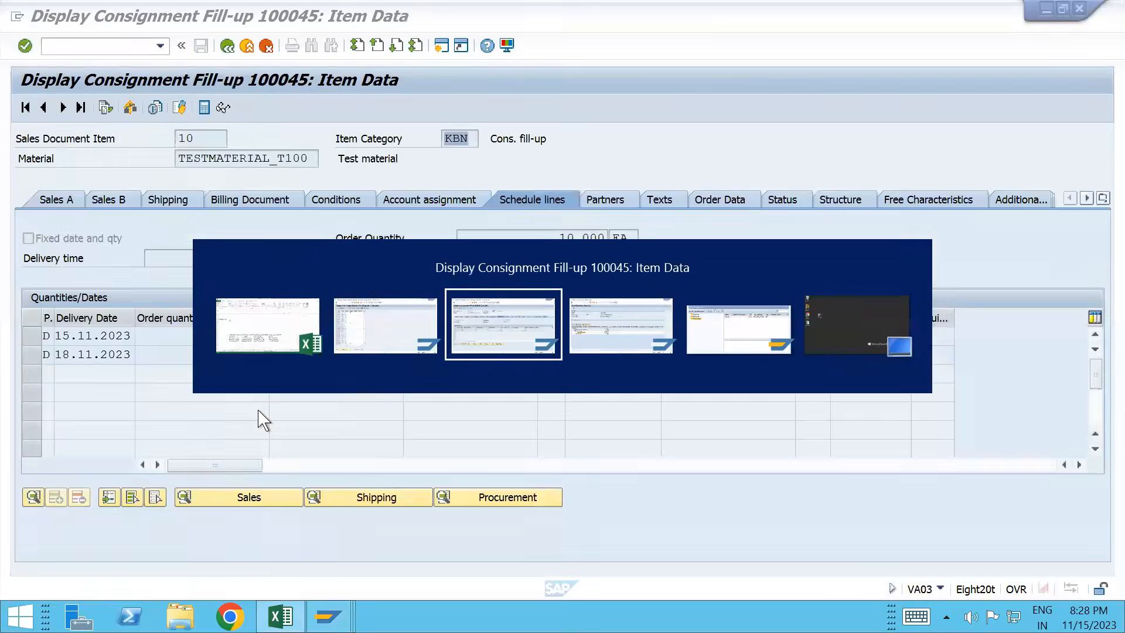
pyautogui.click(225, 48)
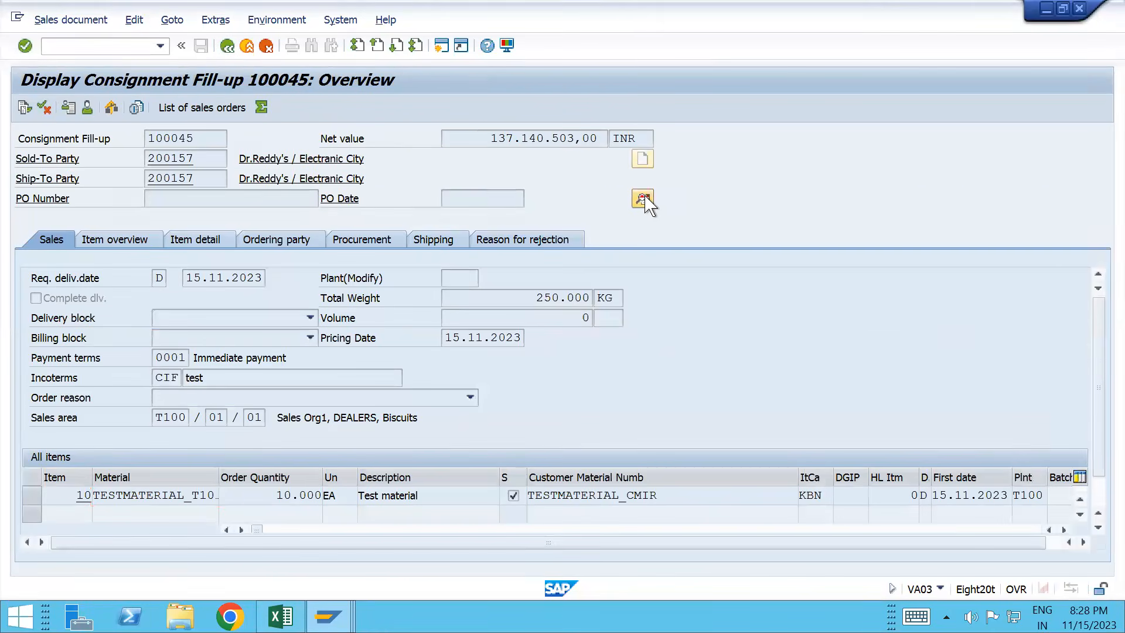
pyautogui.click(642, 200)
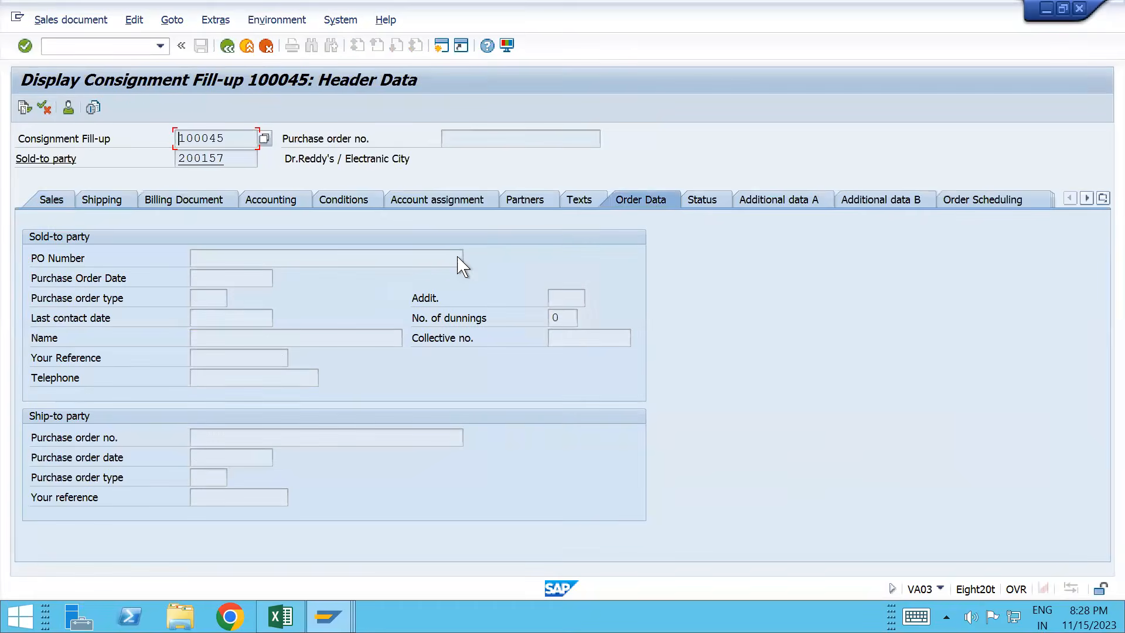
pyautogui.click(53, 199)
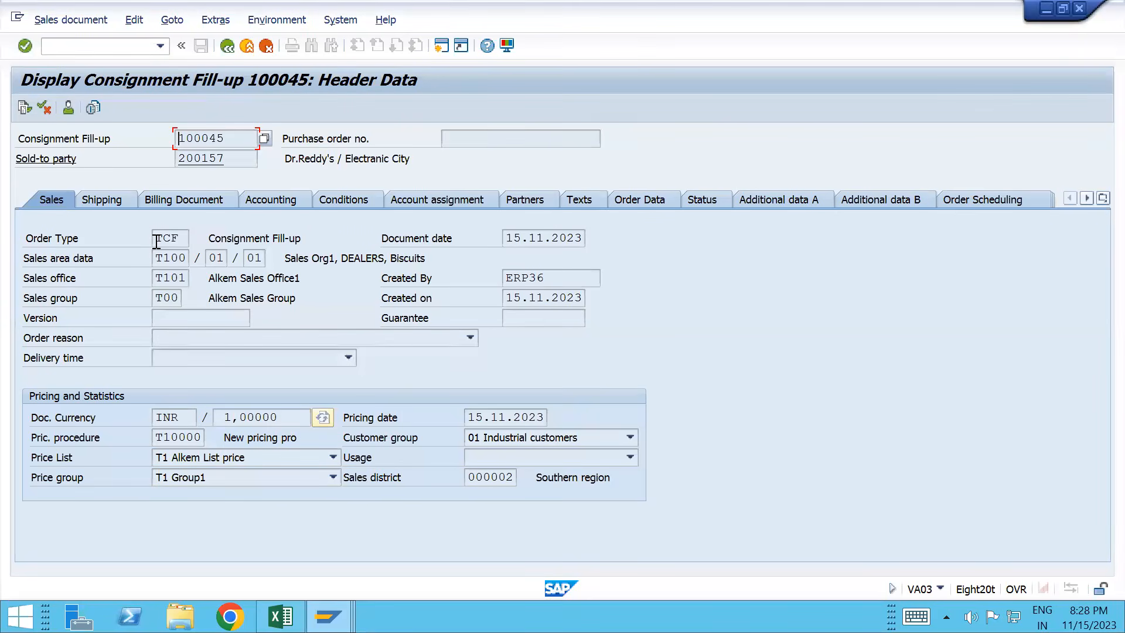
pyautogui.hotkey('alt', 'Tab')
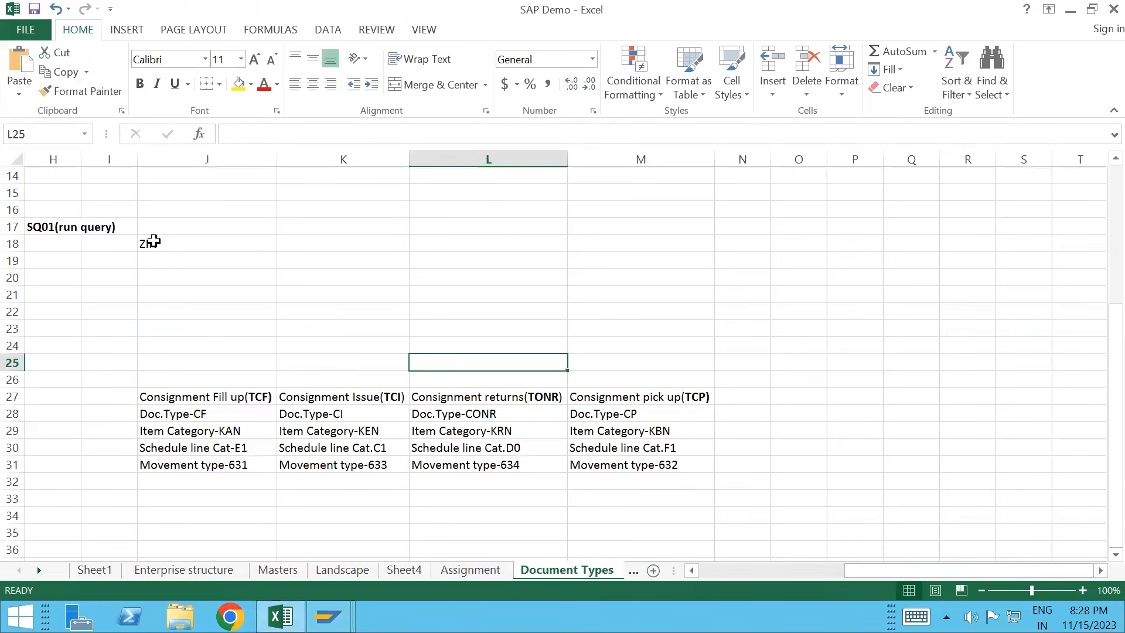
# Step: Correct row 29: J29 to Item Category-KBN and M29 to Item Category-KAN
pyautogui.doubleClick(237, 433)
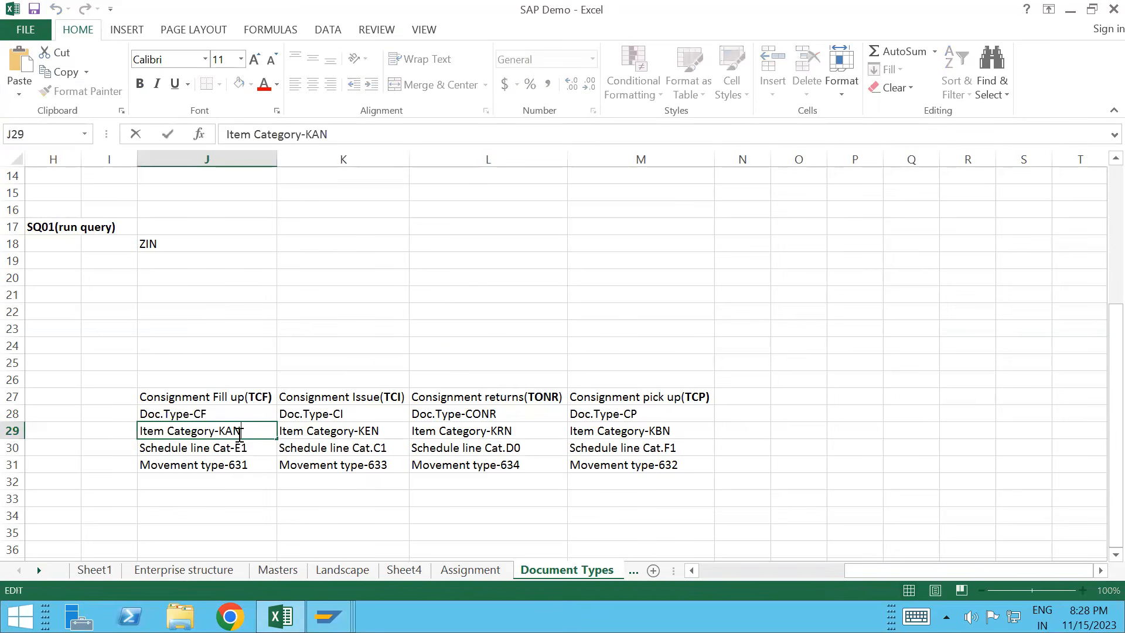
pyautogui.press('BackSpace')
pyautogui.press('BackSpace')
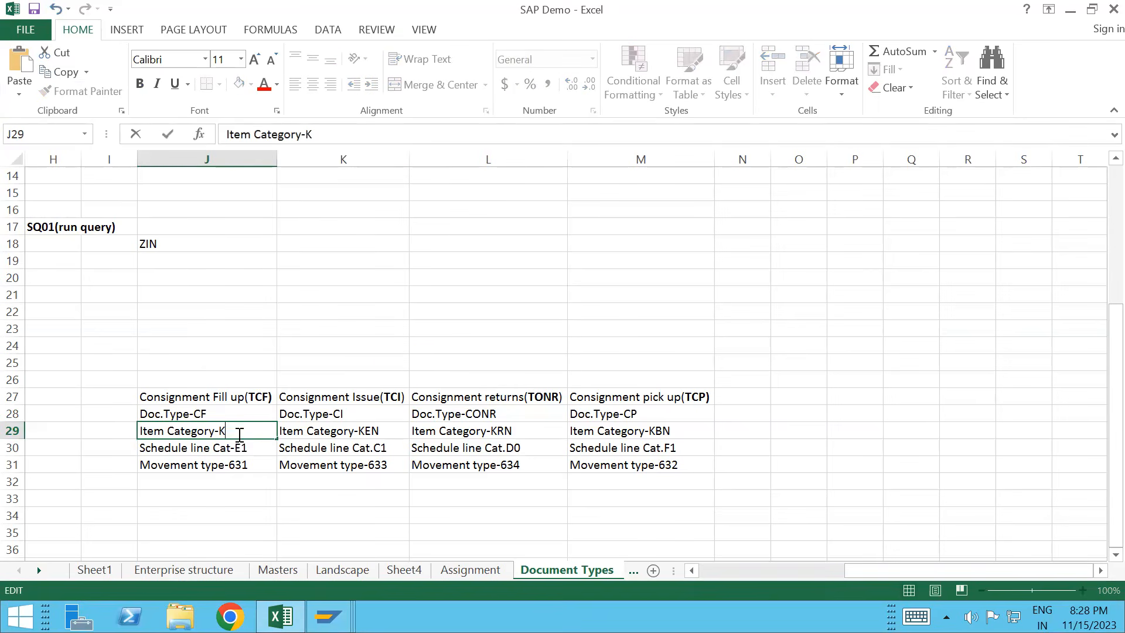
pyautogui.write('BN')
pyautogui.doubleClick(674, 434)
pyautogui.press('BackSpace')
pyautogui.press('BackSpace')
pyautogui.write('AN')
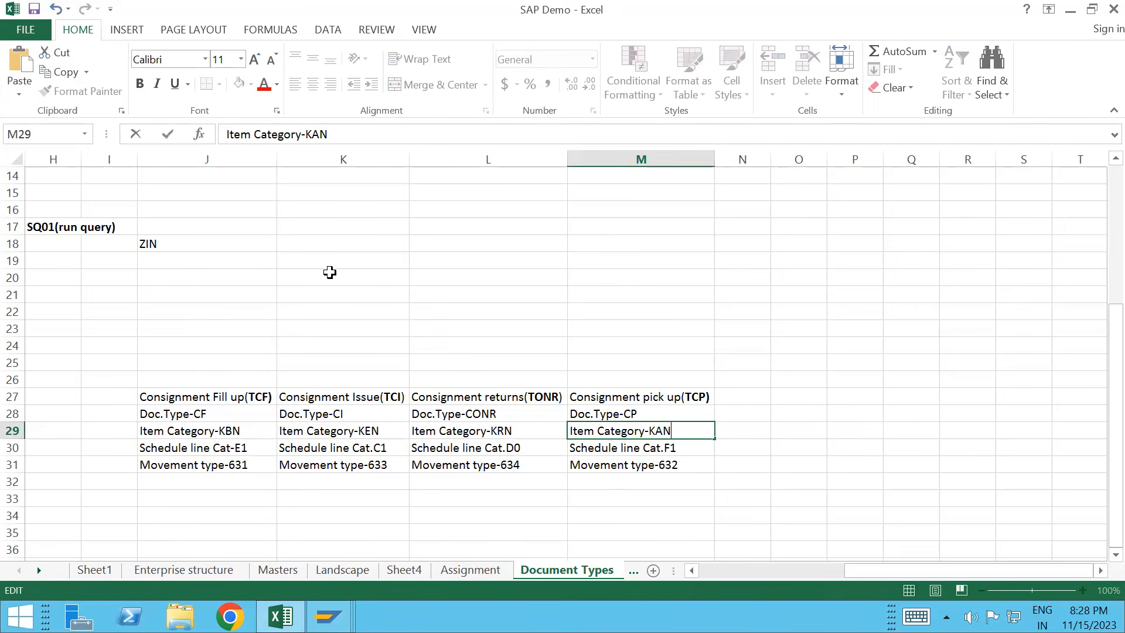
pyautogui.click(331, 271)
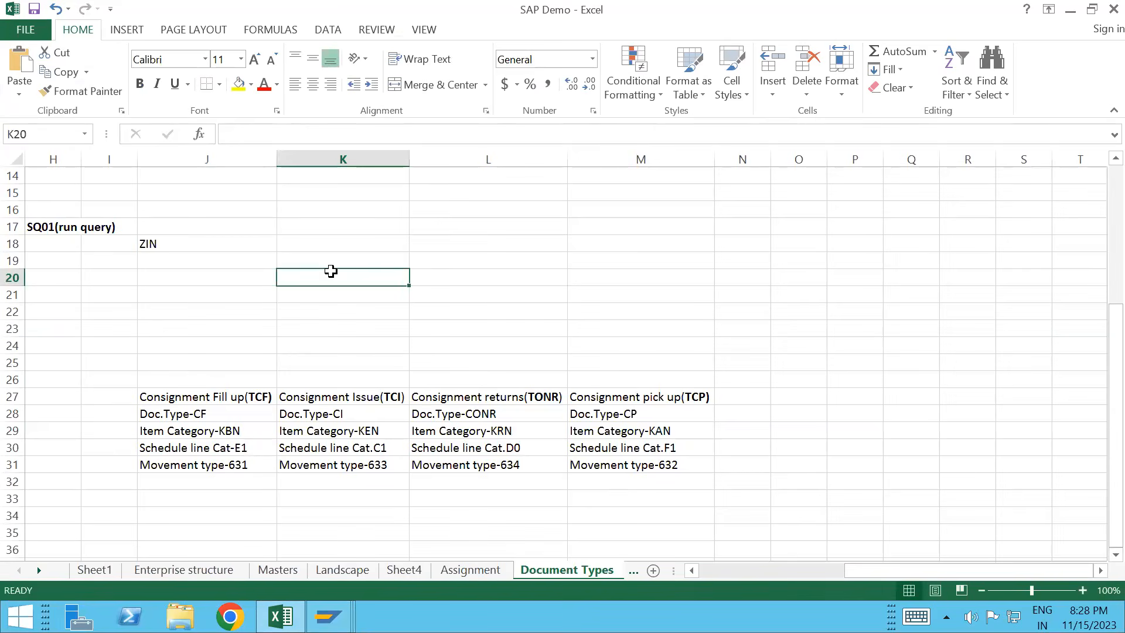
pyautogui.hotkey('alt', 'Tab')
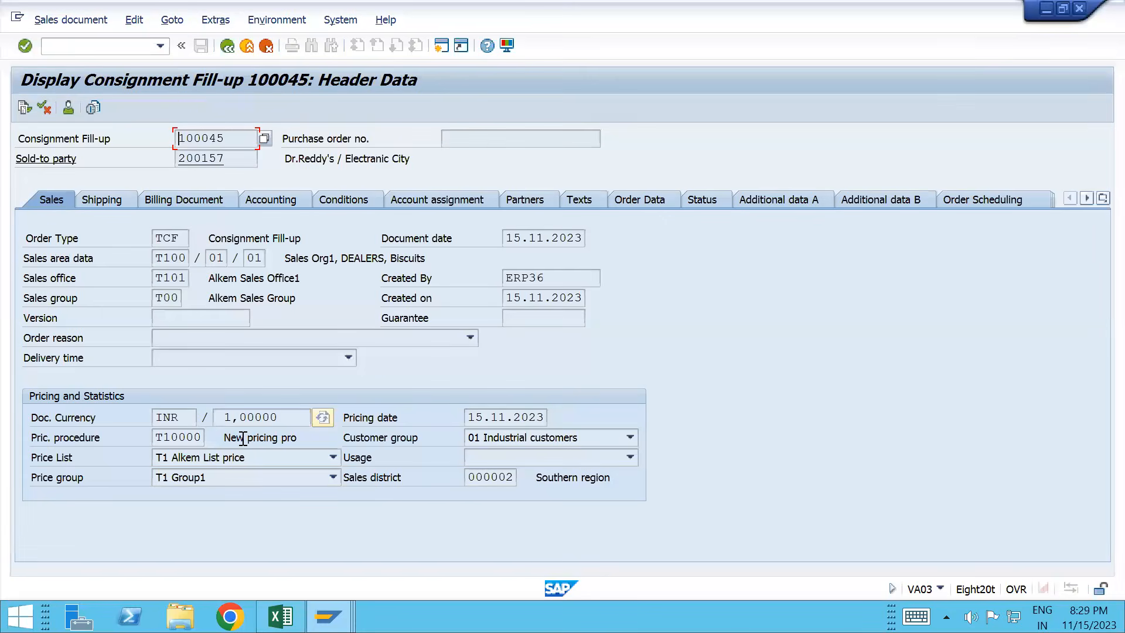
# Step: Position the VOV5 schedule line assignment list on item category KBN
pyautogui.click(228, 45)
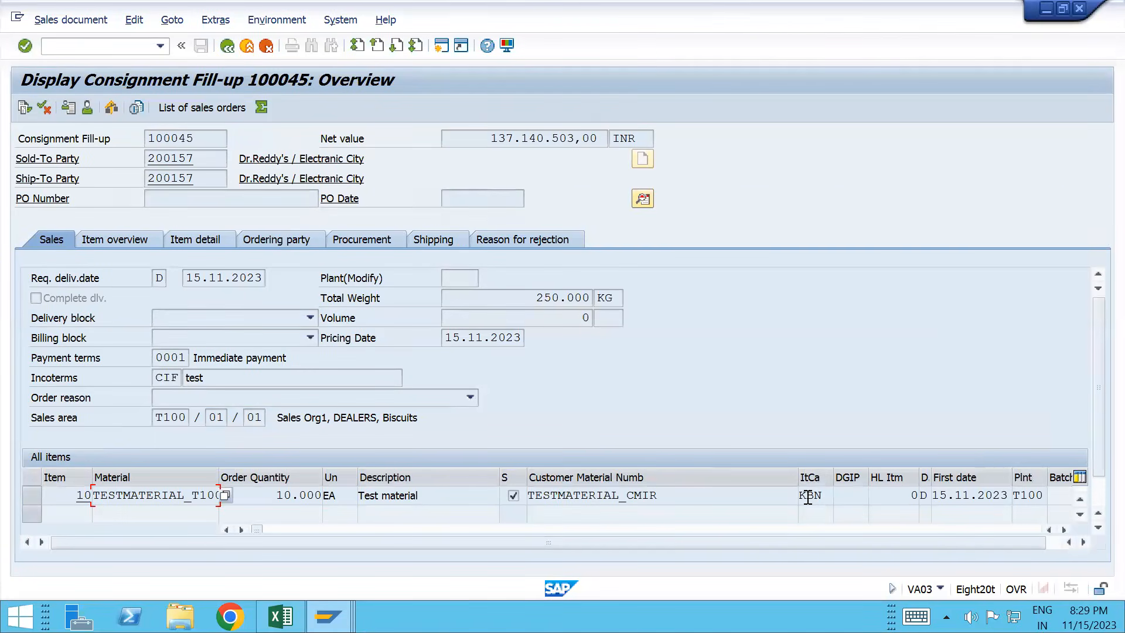
pyautogui.moveTo(801, 496); pyautogui.dragTo(829, 496)
pyautogui.hotkey('alt', 'Tab')
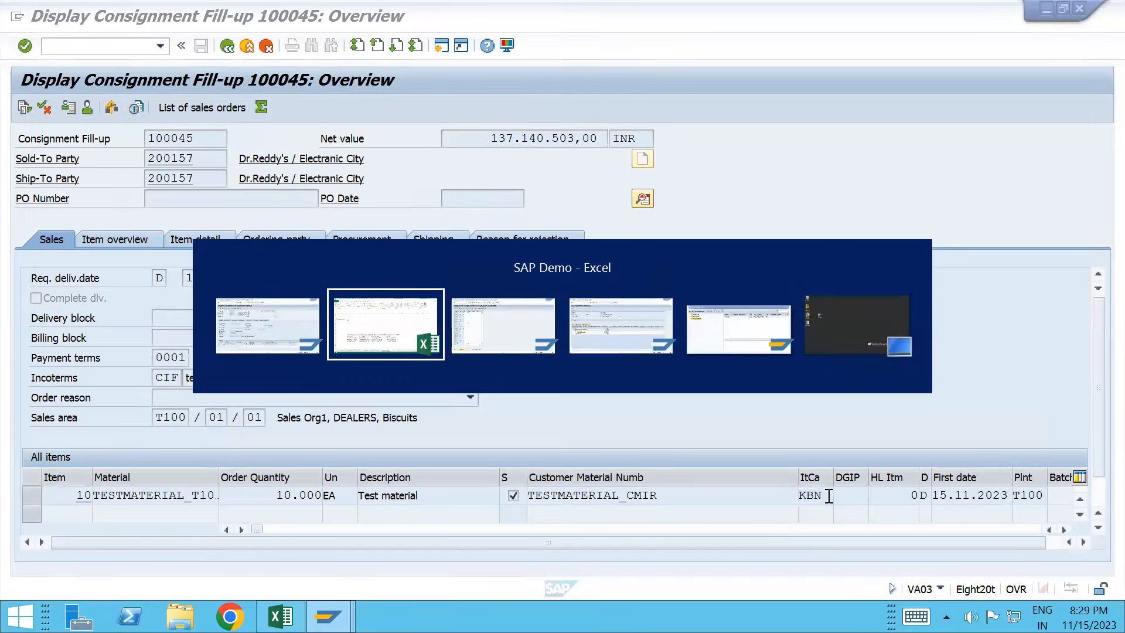
pyautogui.press('Tab')
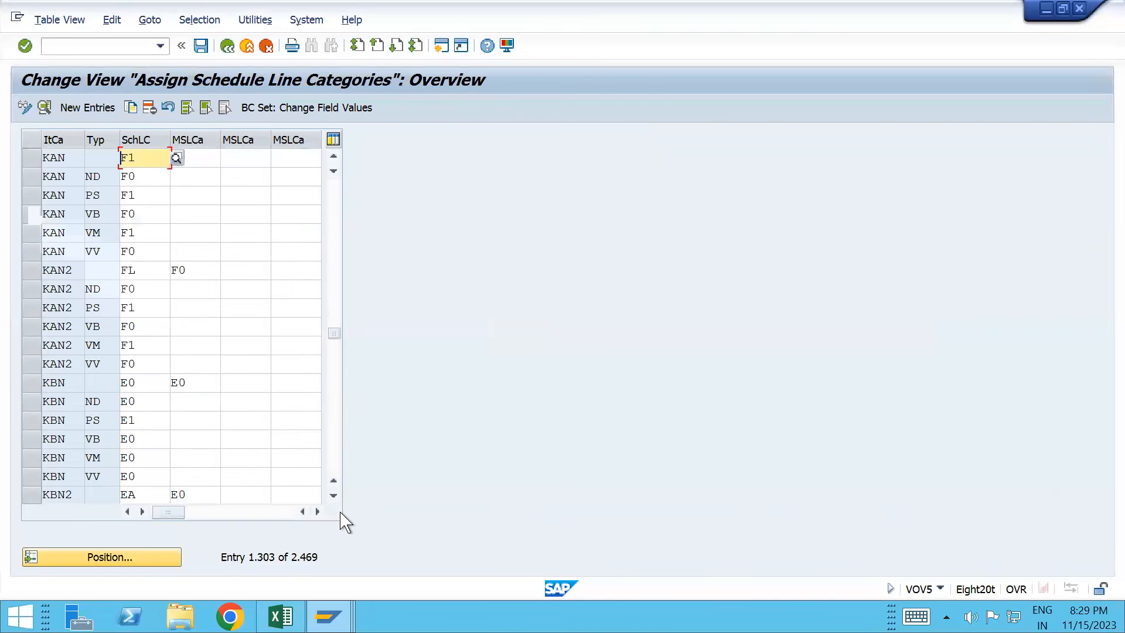
pyautogui.press('Return')
pyautogui.write('KBN')
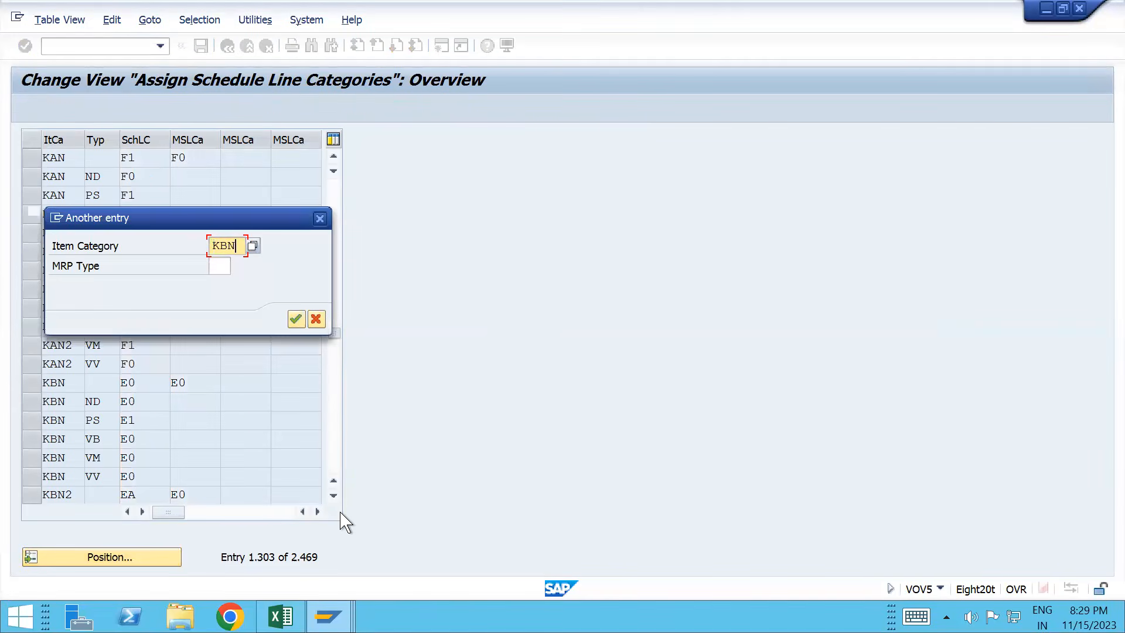
pyautogui.press('Return')
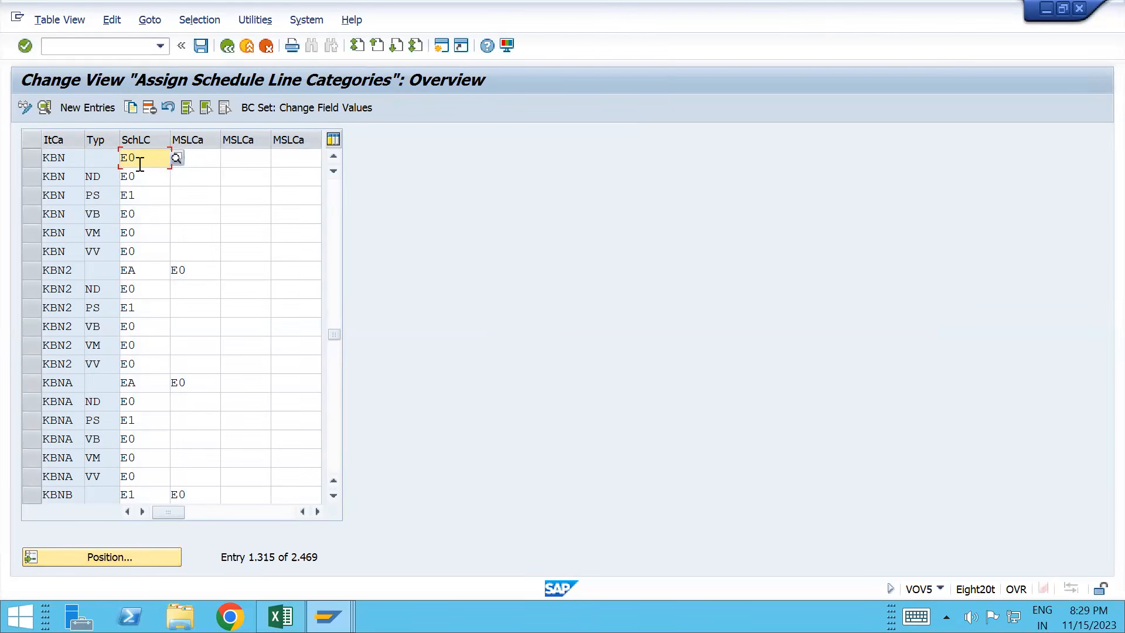
# Step: Change the first KBN row's schedule line category from E0 to E1, then bring up the Excel notes
pyautogui.click(35, 162)
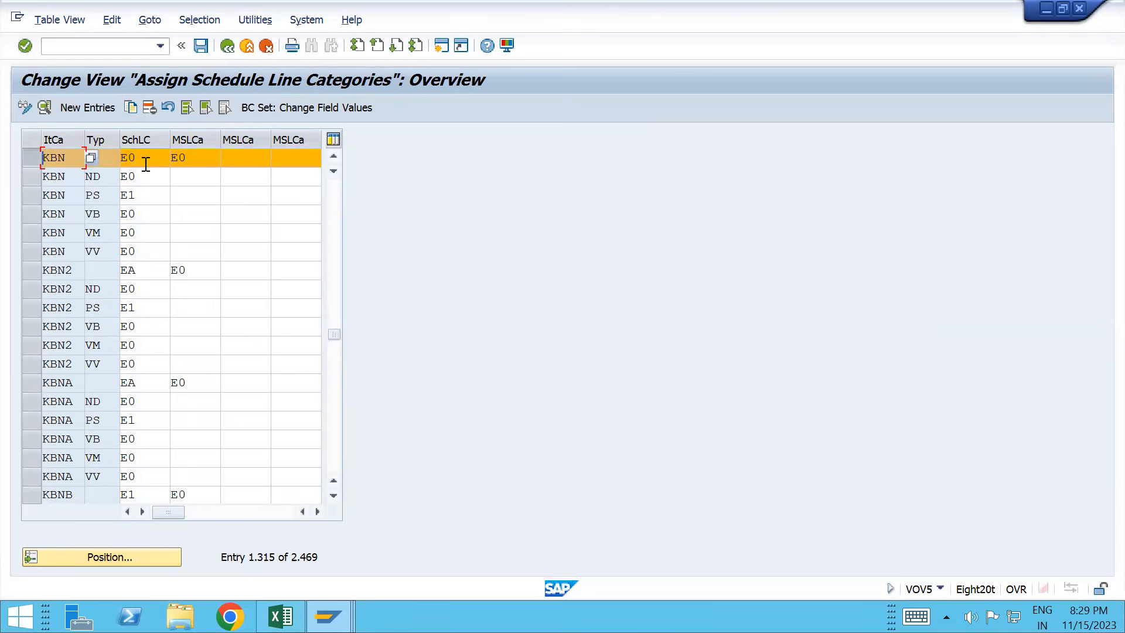
pyautogui.click(32, 200)
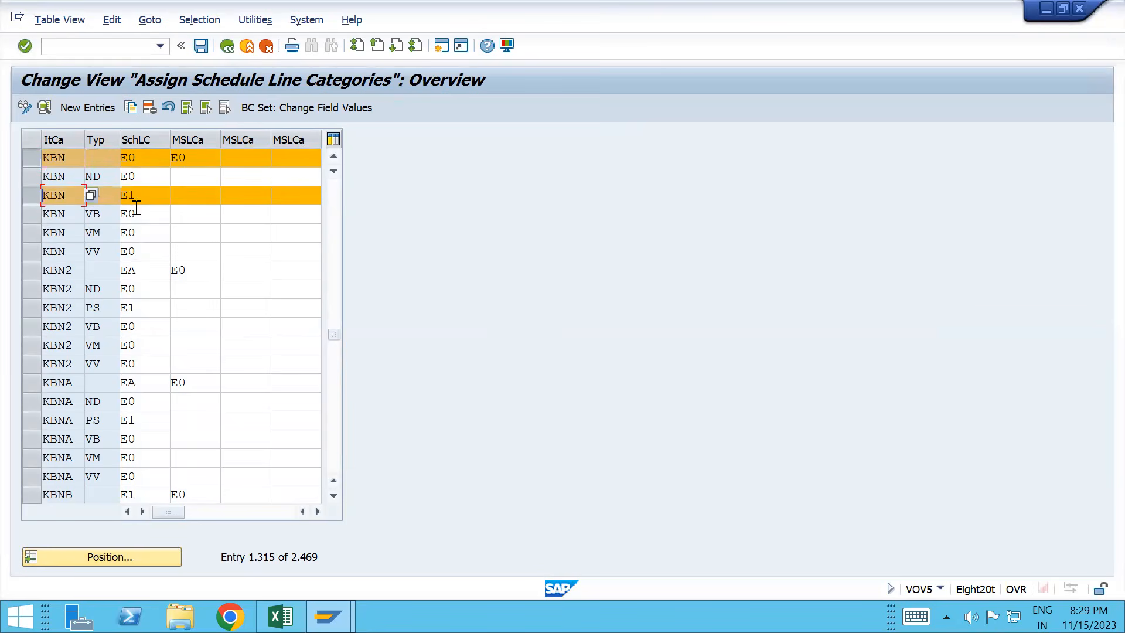
pyautogui.click(150, 159)
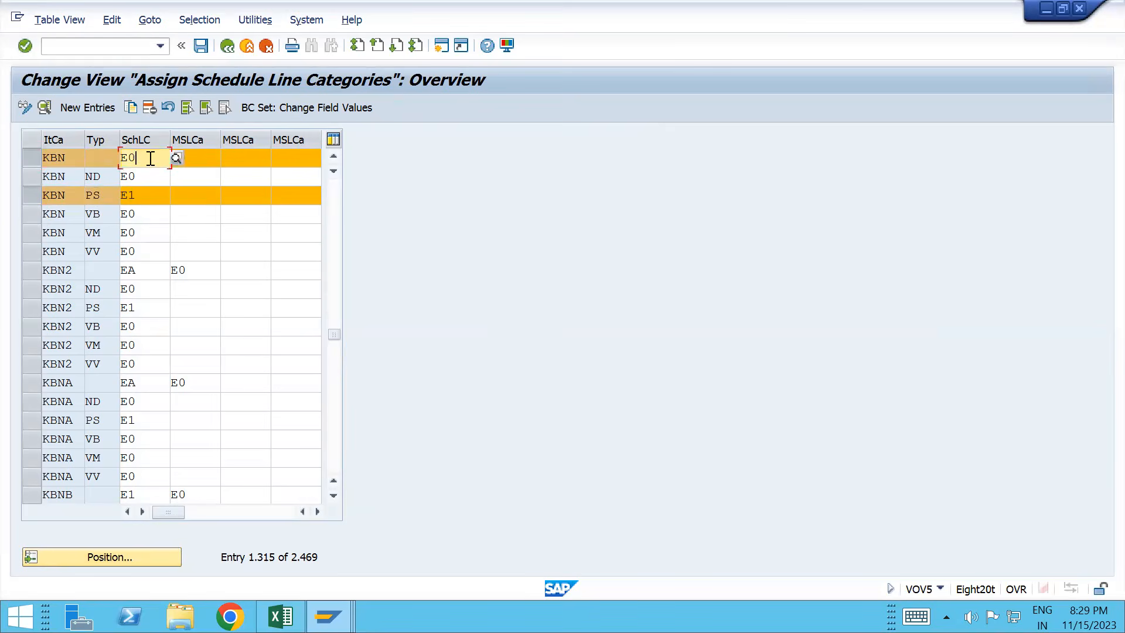
pyautogui.press('BackSpace')
pyautogui.write('1')
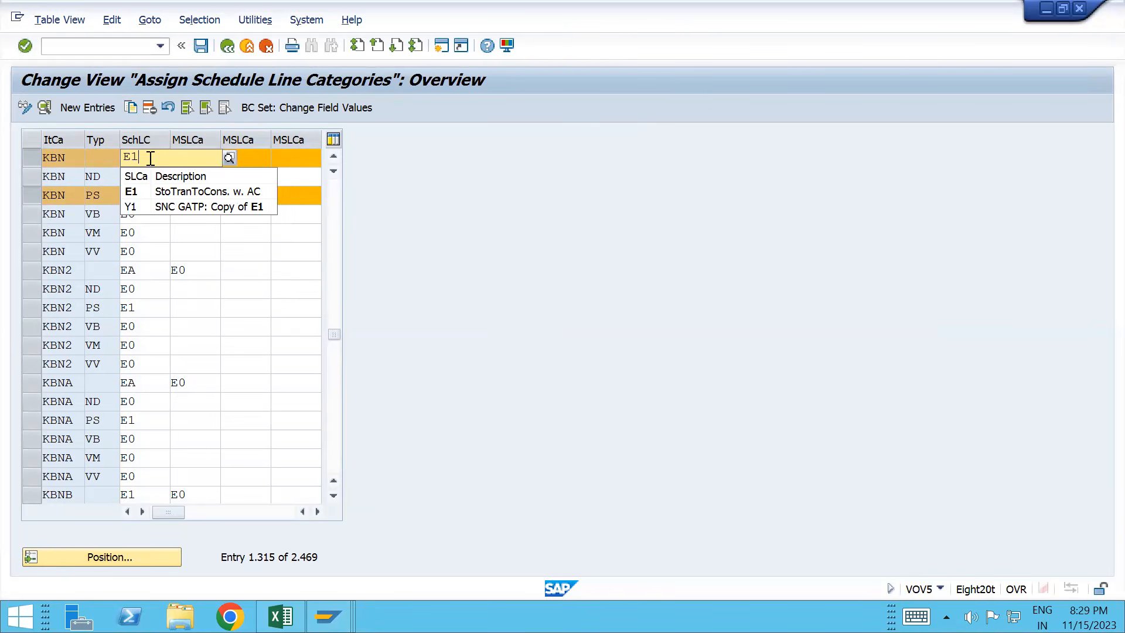
pyautogui.hotkey('alt', 'Tab')
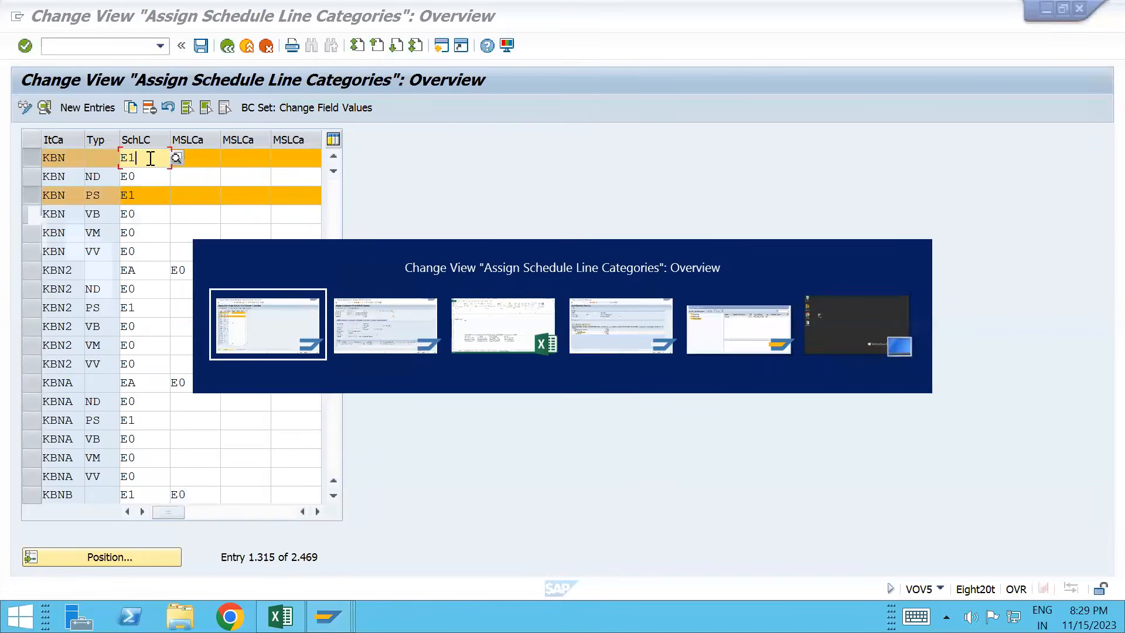
pyautogui.hotkey('alt', 'Tab')
pyautogui.hotkey('alt', 'Tab')
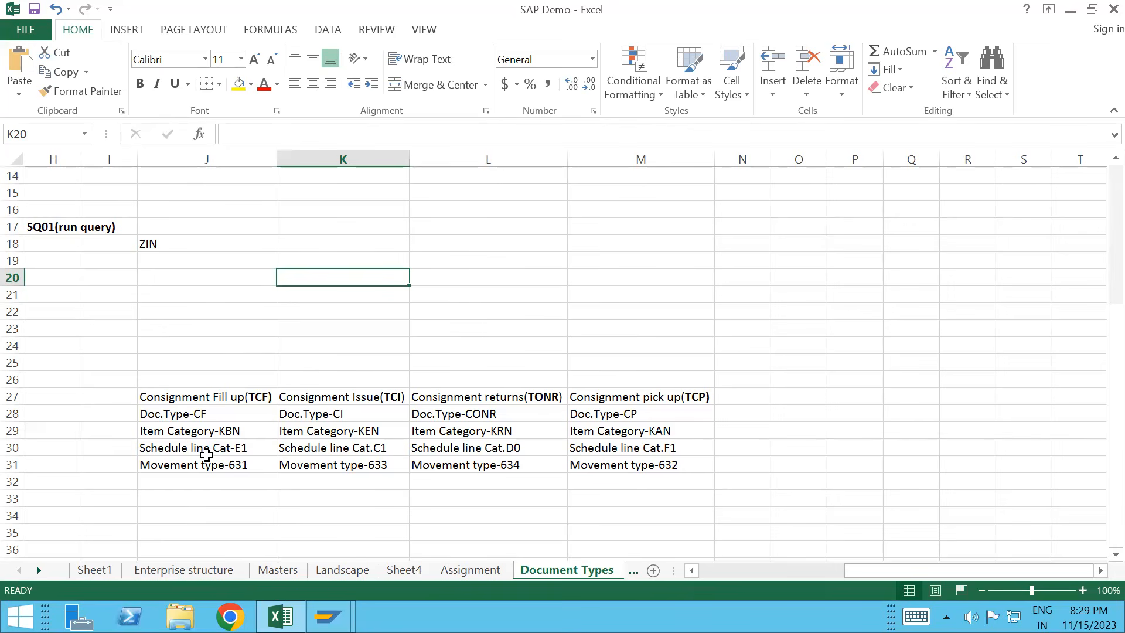
# Step: Return from Excel to the VOV5 assignment table showing KBN with E1
pyautogui.hotkey('alt', 'Tab')
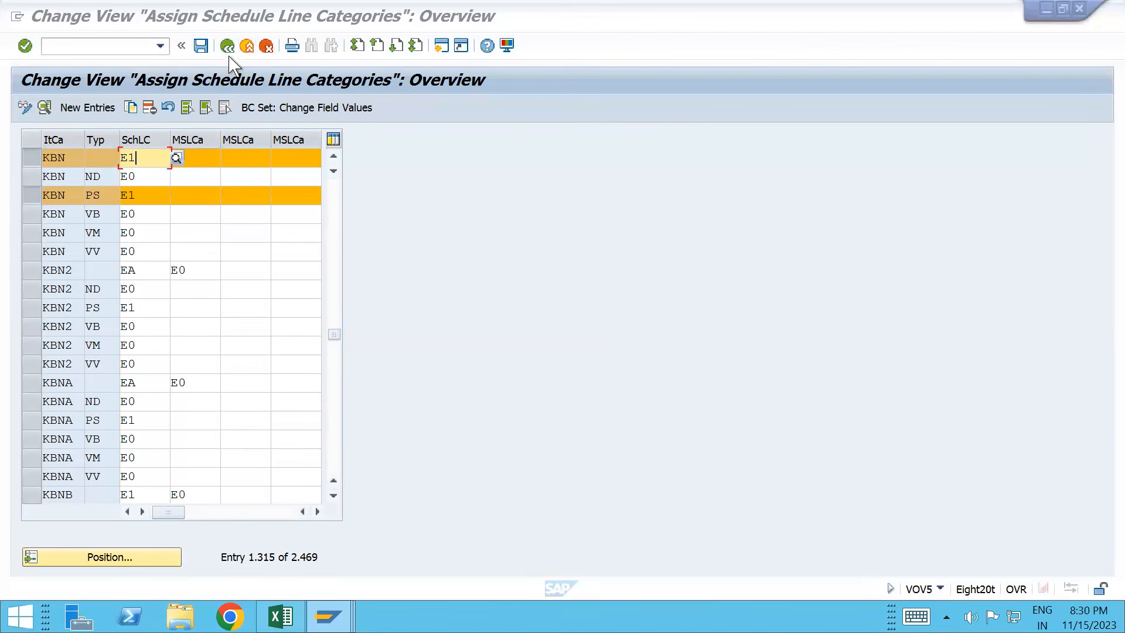
# Step: Leave the assignment table and check that fill-up 100045 item 10 schedule lines use E0
pyautogui.click(266, 48)
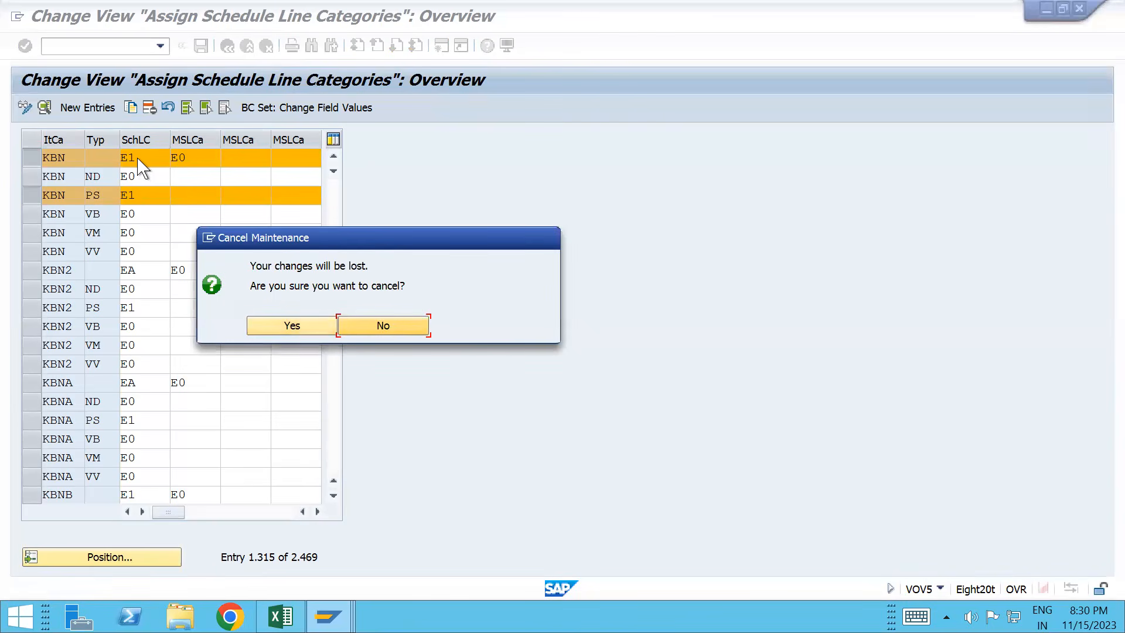
pyautogui.hotkey('alt', 'Tab')
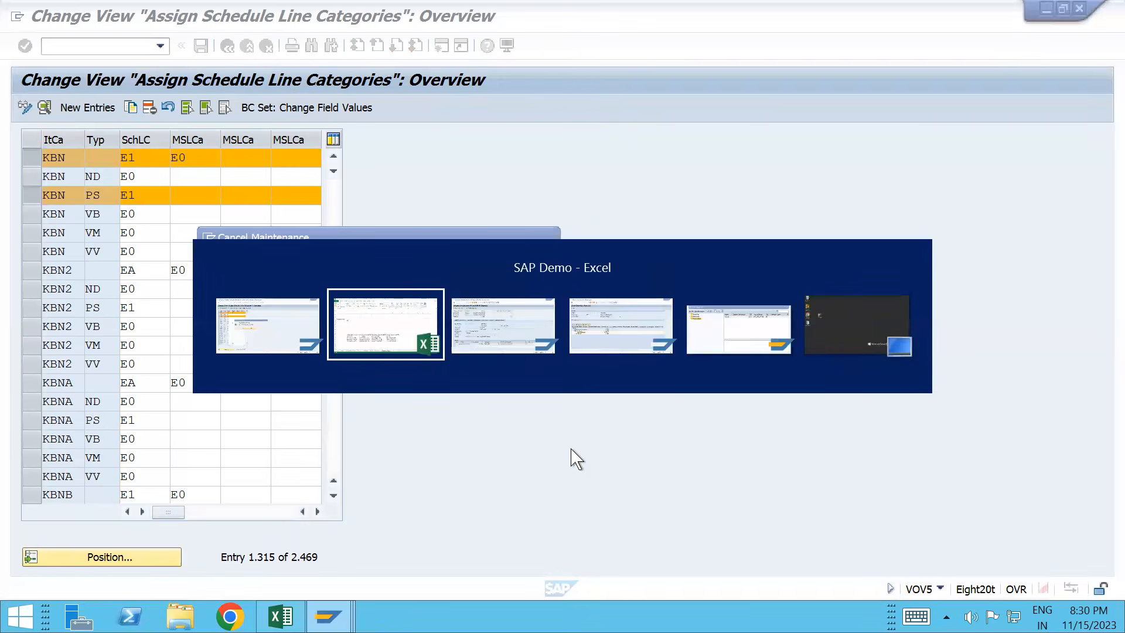
pyautogui.hotkey('alt', 'Tab')
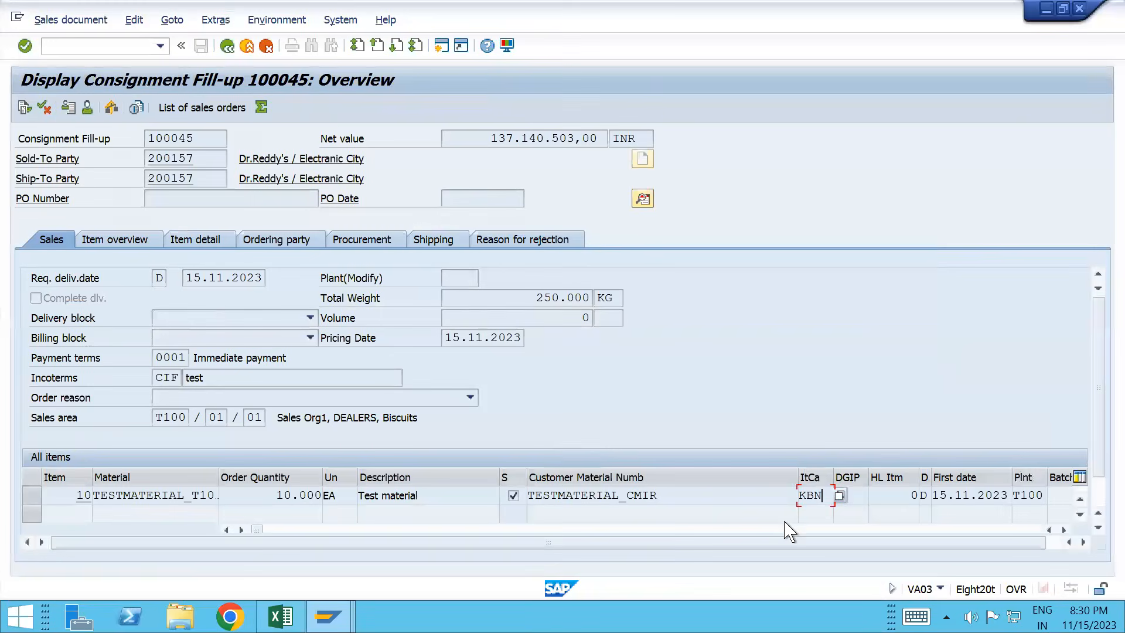
pyautogui.doubleClick(701, 499)
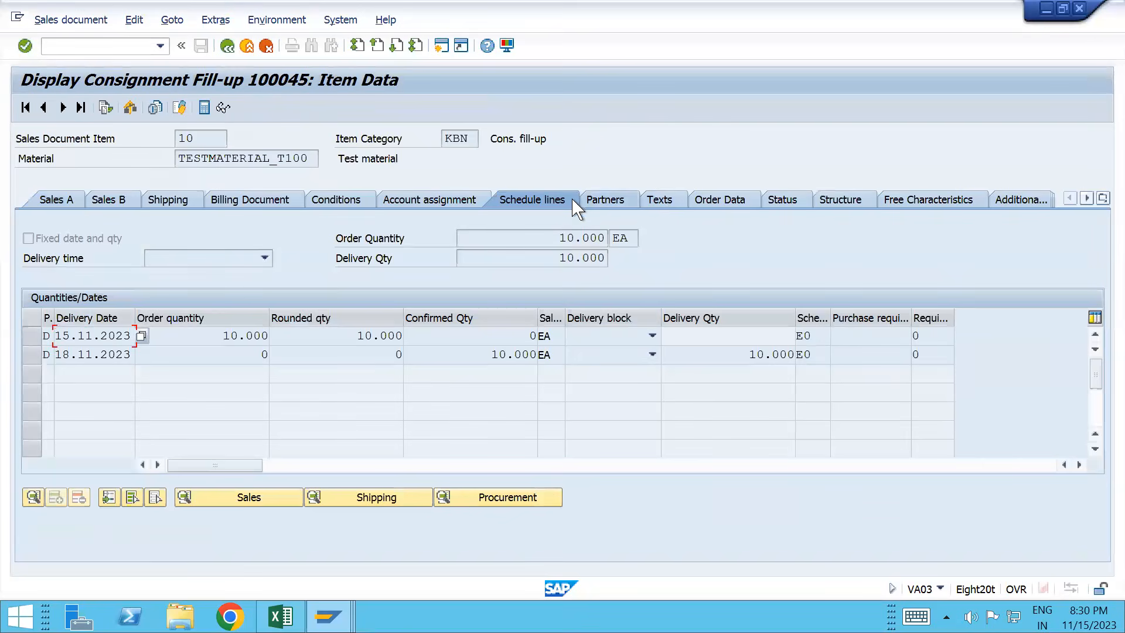
pyautogui.click(803, 356)
# Step: Discard the unsaved E1 change, exit to SAP Easy Access, and return to the fill-up order
pyautogui.hotkey('alt', 'Tab')
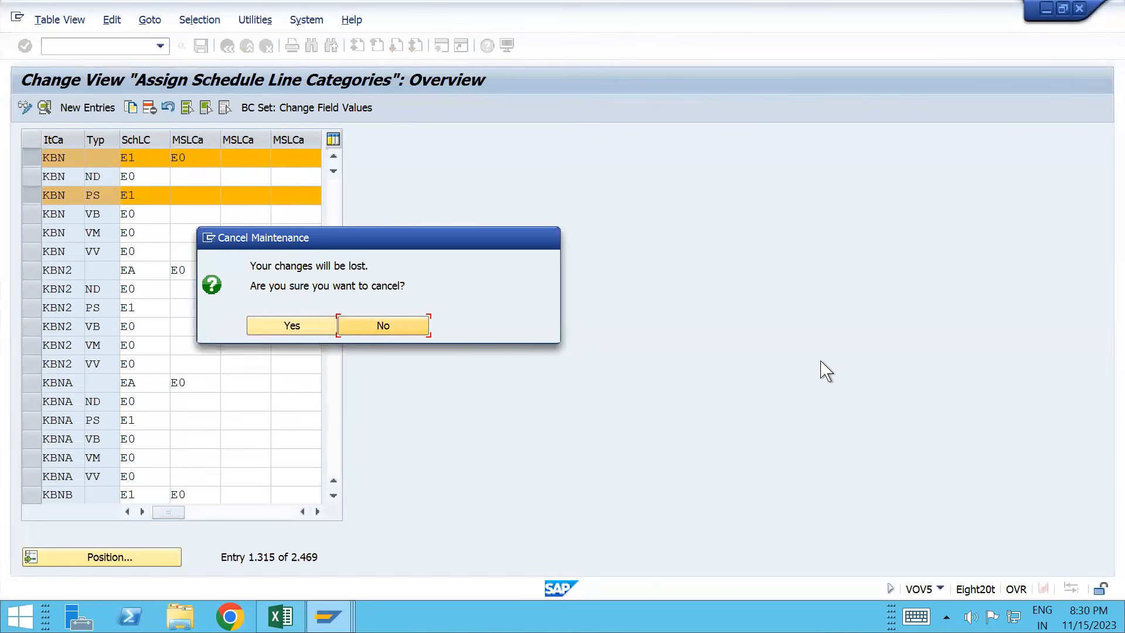
pyautogui.click(301, 328)
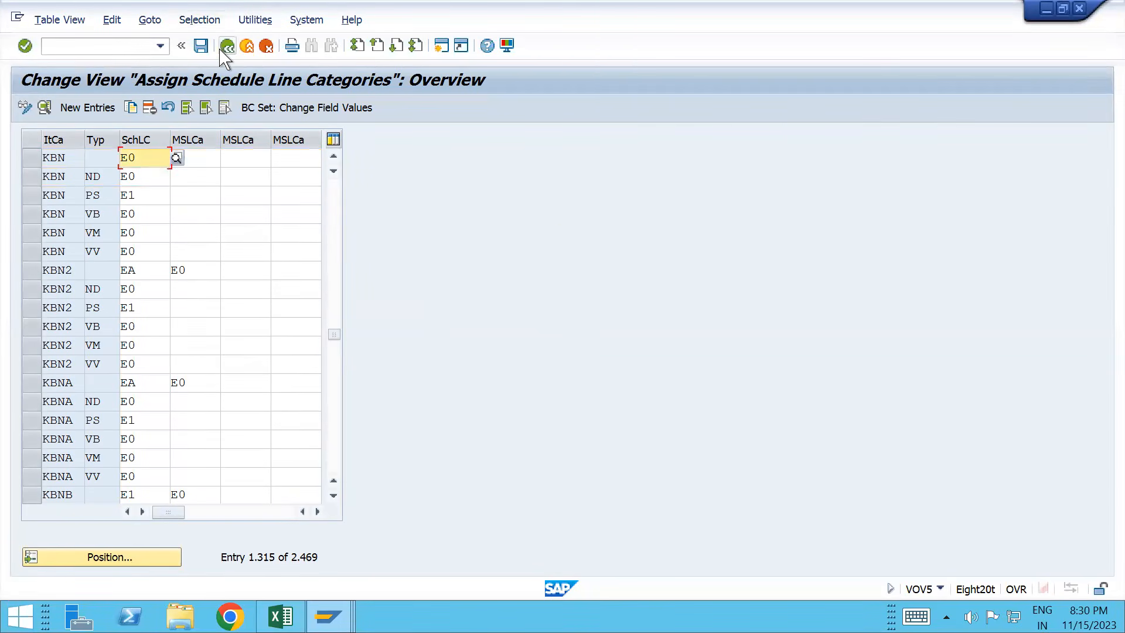
pyautogui.click(221, 50)
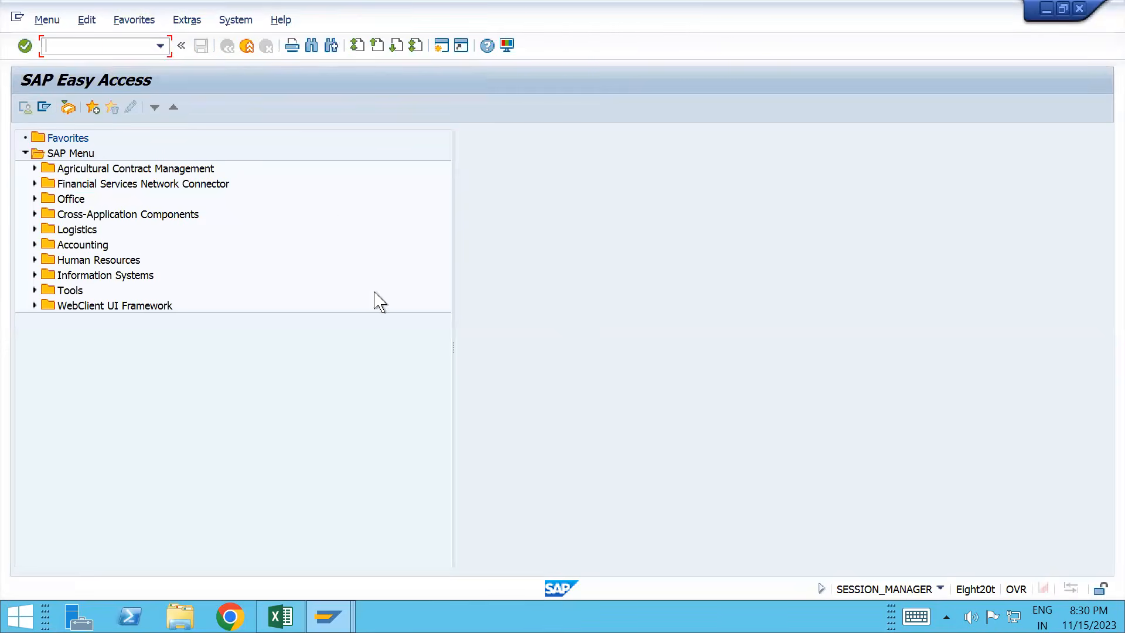
pyautogui.hotkey('alt', 'Tab')
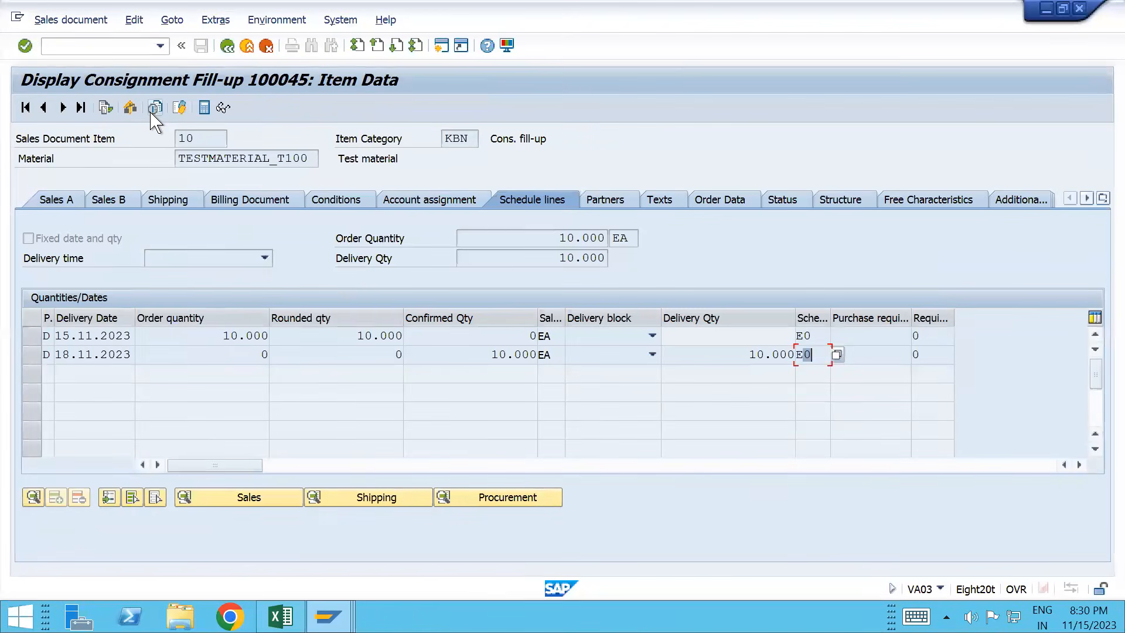
pyautogui.click(106, 105)
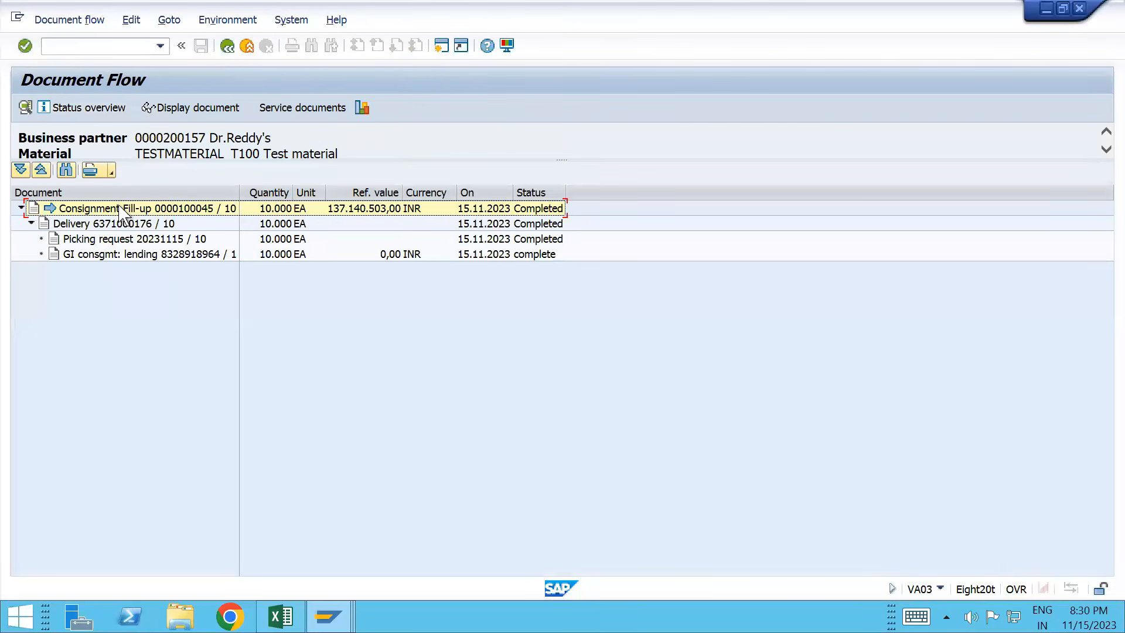
pyautogui.click(120, 237)
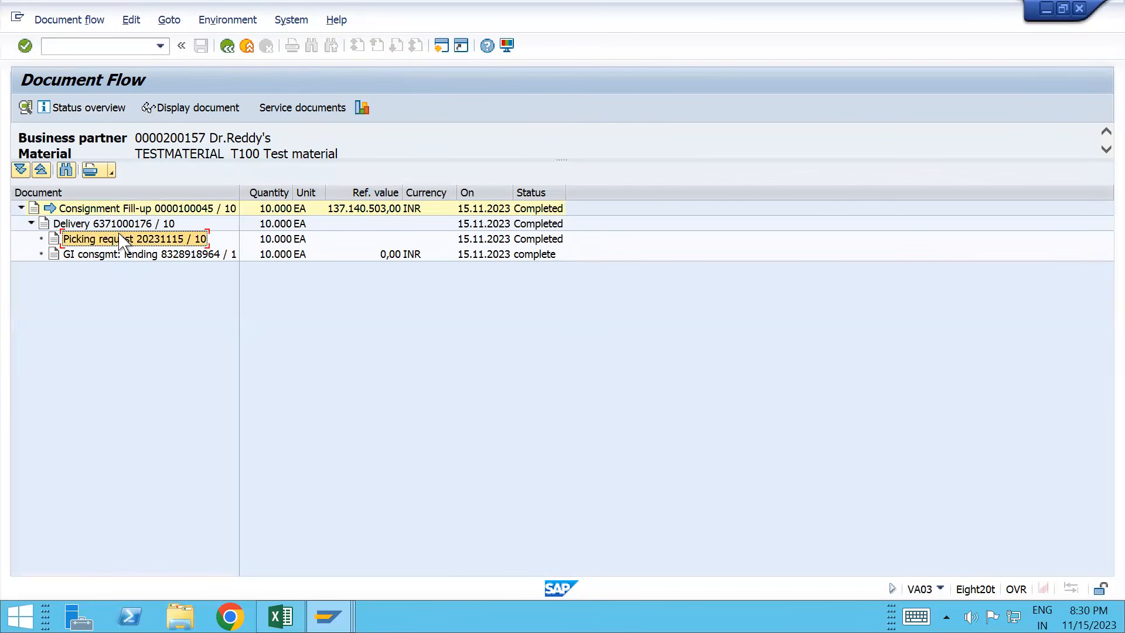
pyautogui.click(120, 225)
pyautogui.click(209, 109)
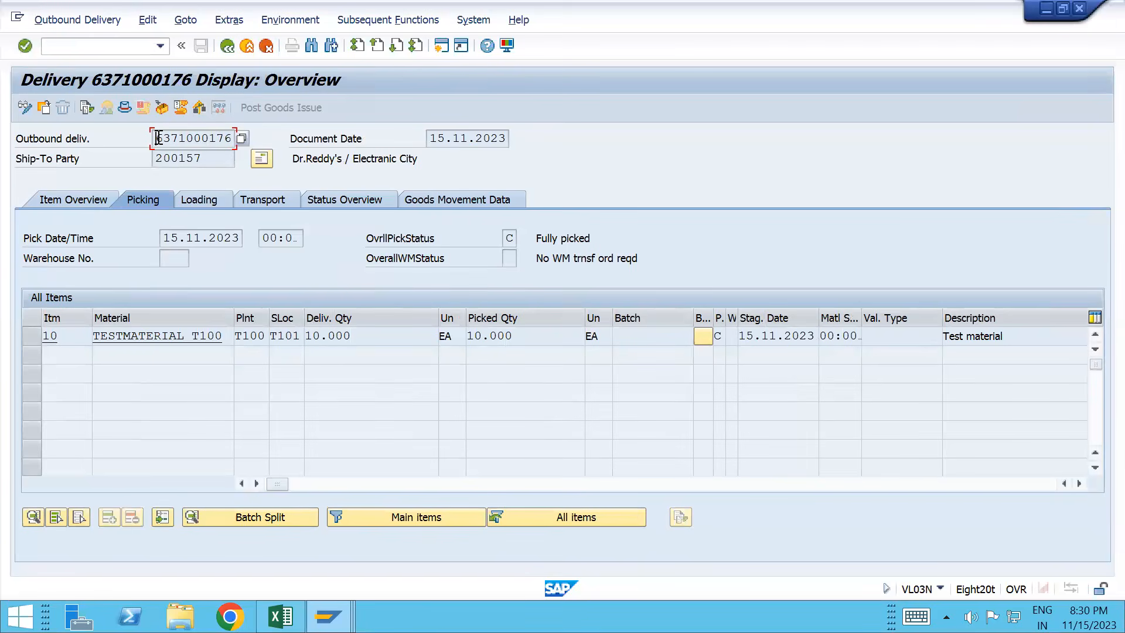
pyautogui.moveTo(158, 138); pyautogui.dragTo(250, 146)
pyautogui.hotkey('ctrl', 'c')
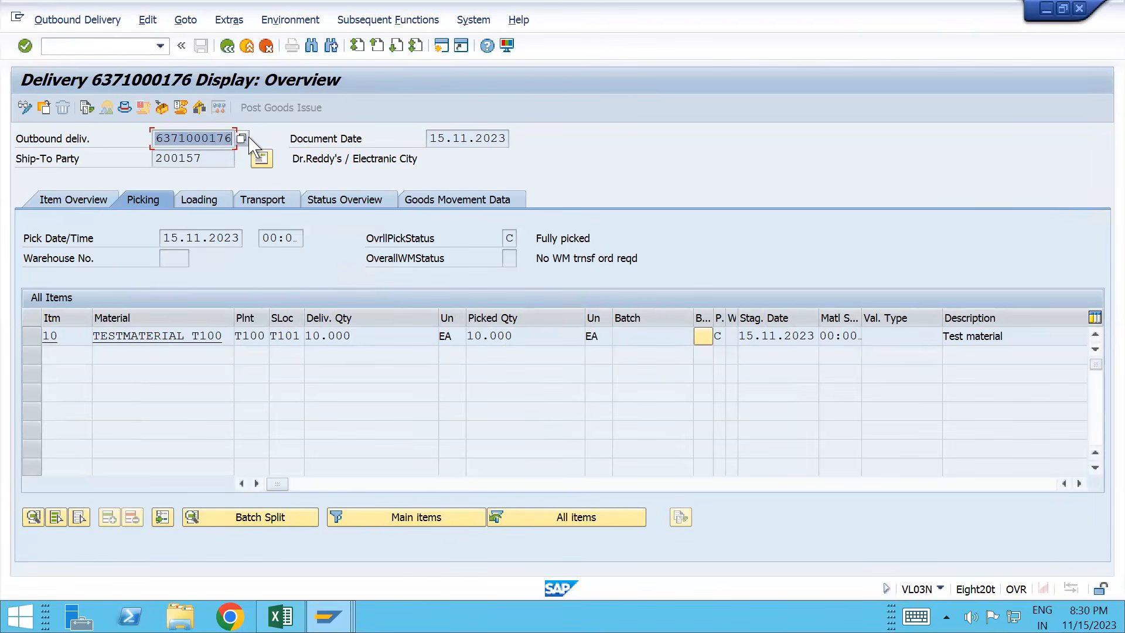
pyautogui.click(81, 48)
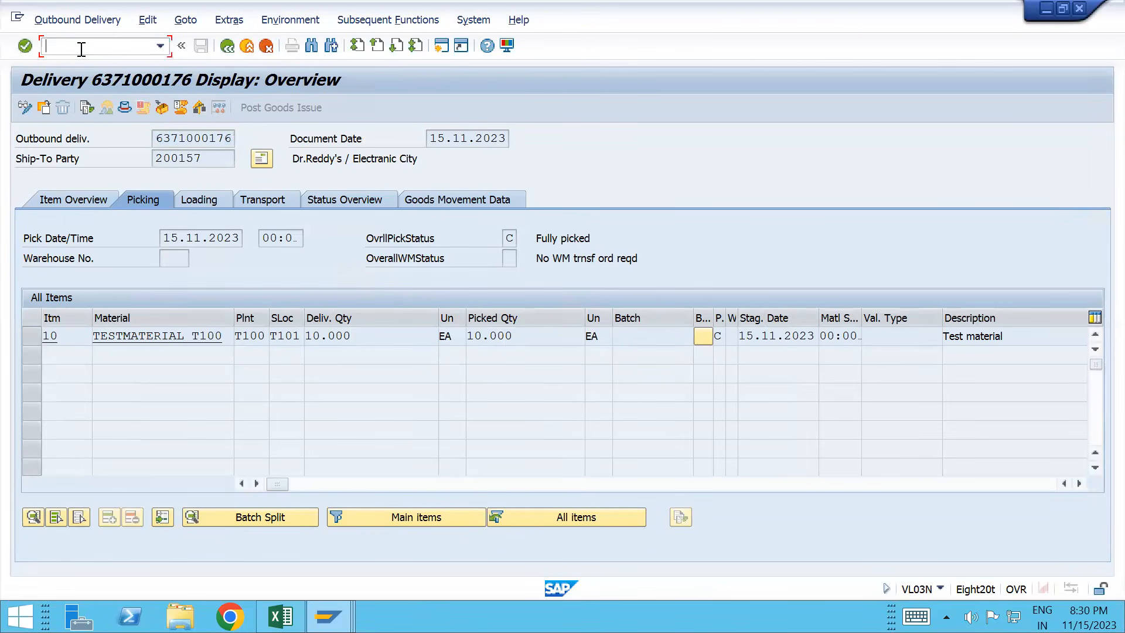
pyautogui.write('/nvf01')
pyautogui.press('Return')
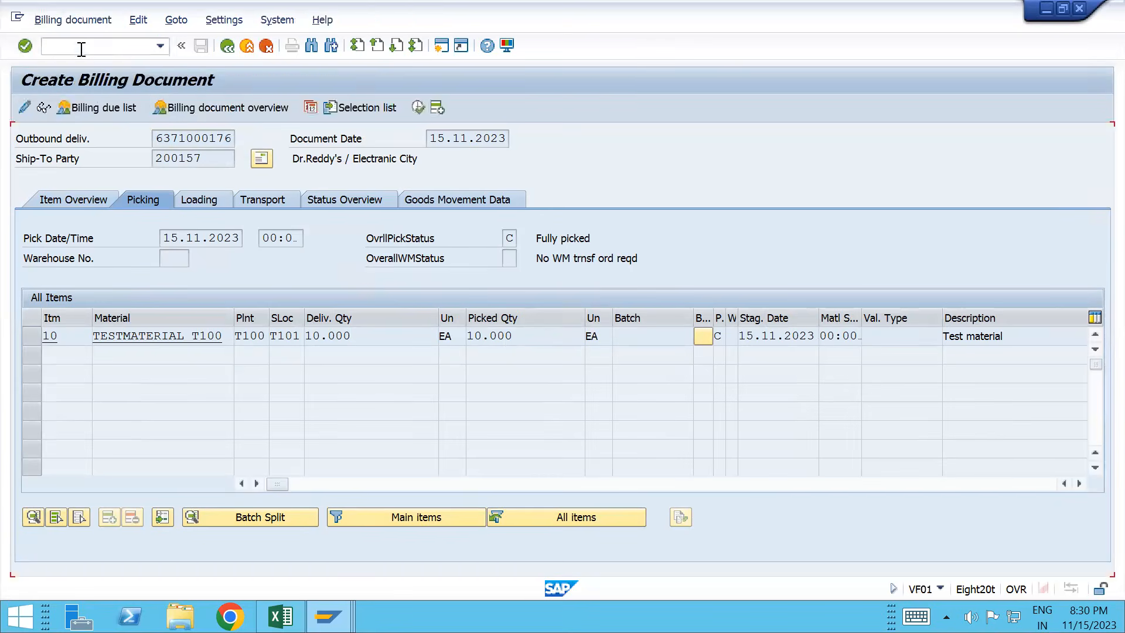
pyautogui.click(185, 161)
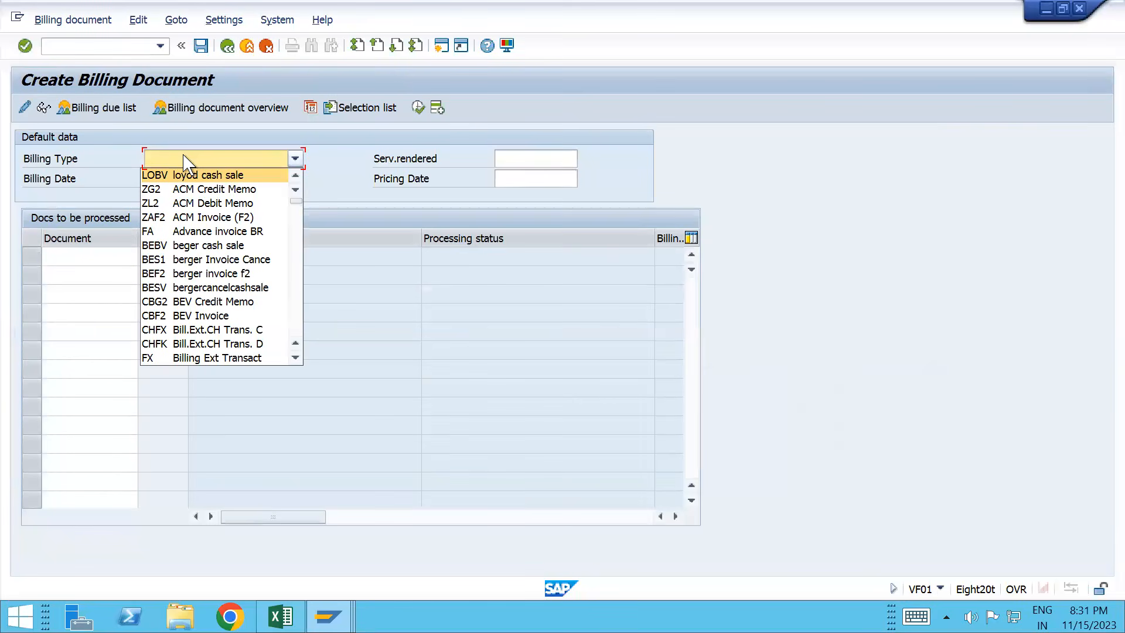
pyautogui.write('F8')
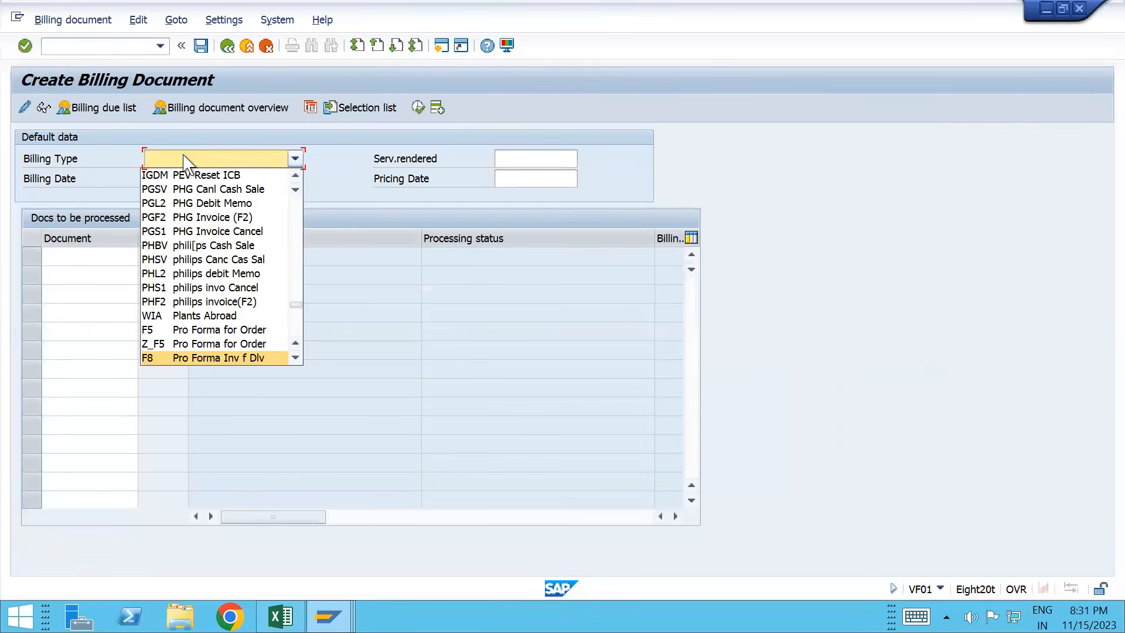
pyautogui.press('Return')
pyautogui.click(107, 253)
pyautogui.hotkey('ctrl', 'v')
pyautogui.press('Return')
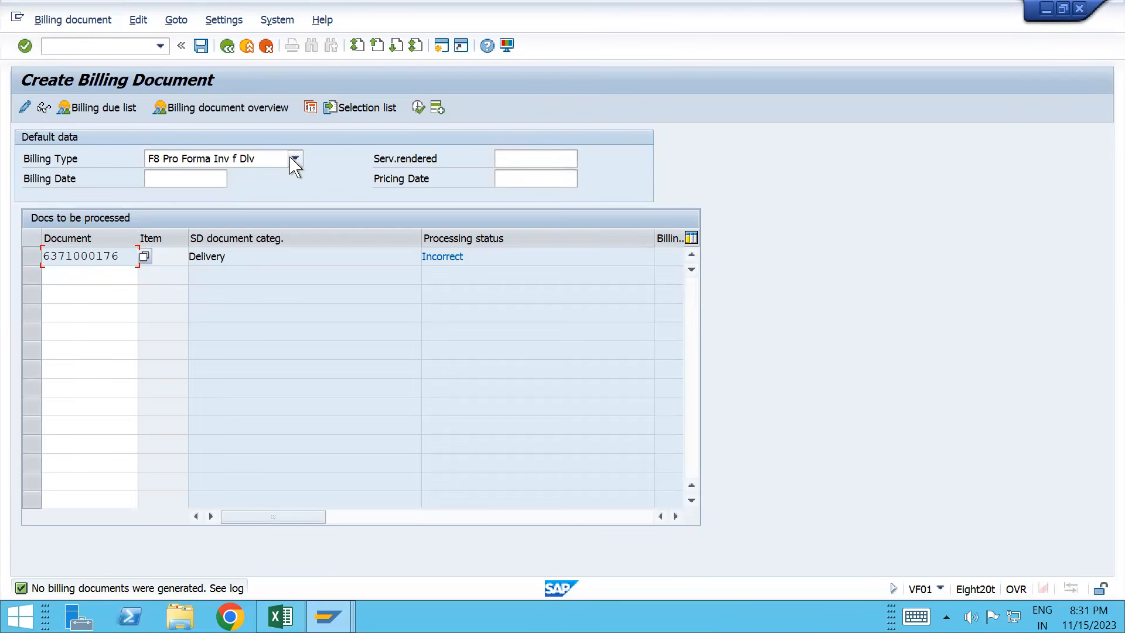
pyautogui.click(138, 20)
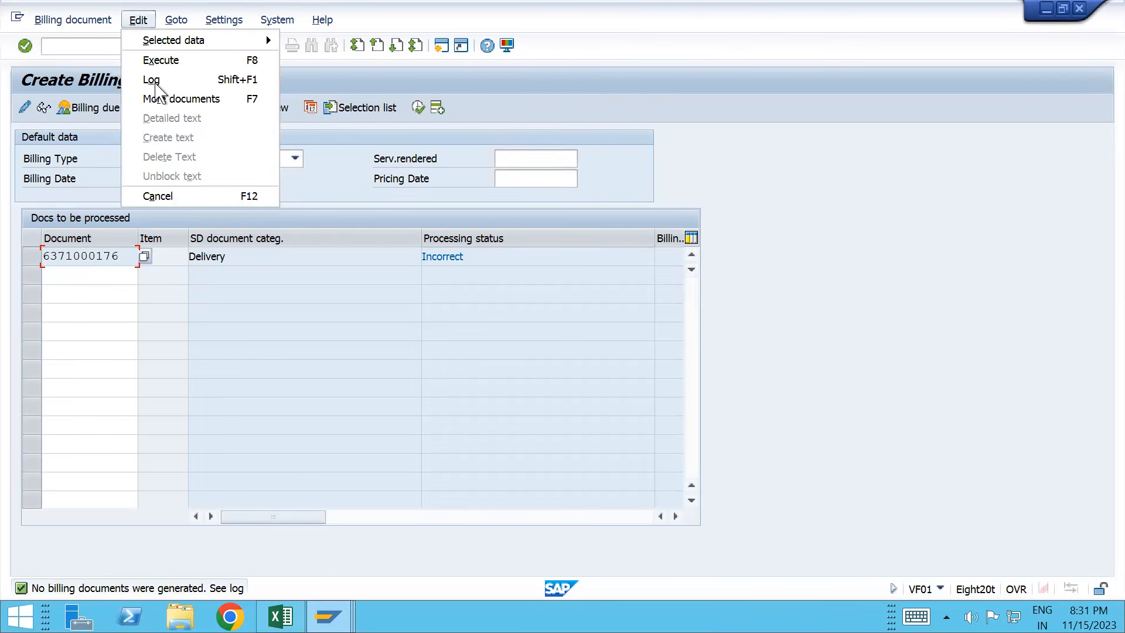
# Step: View the billing log showing LF KBN is unbillable with F8, then enter /ovtlf
pyautogui.click(154, 79)
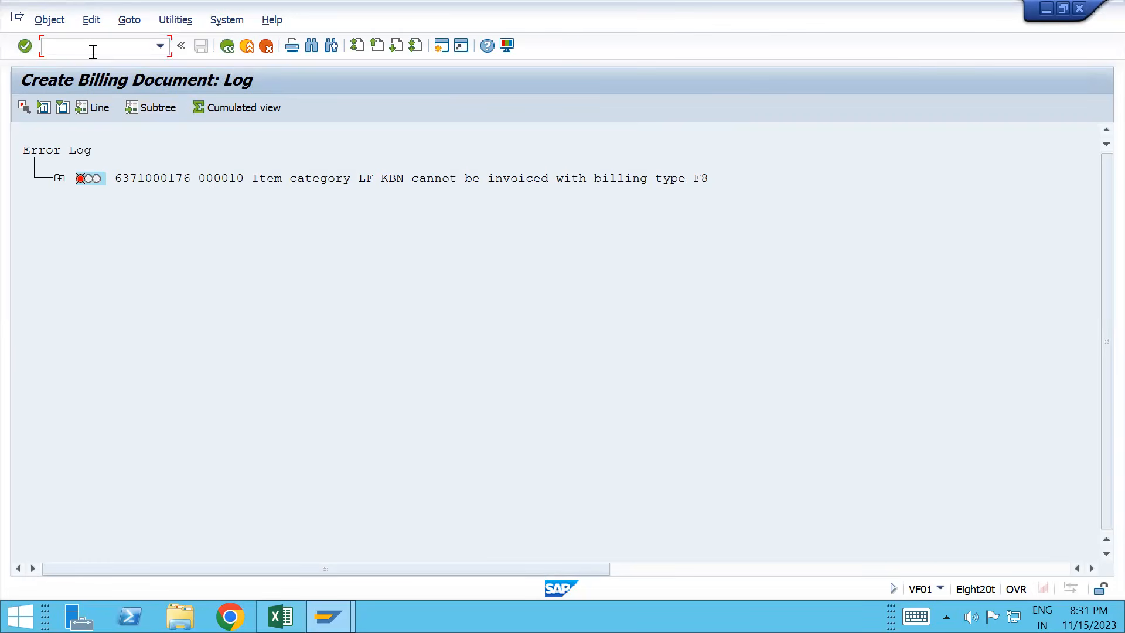
pyautogui.write('/ovtlf')
pyautogui.press('Return')
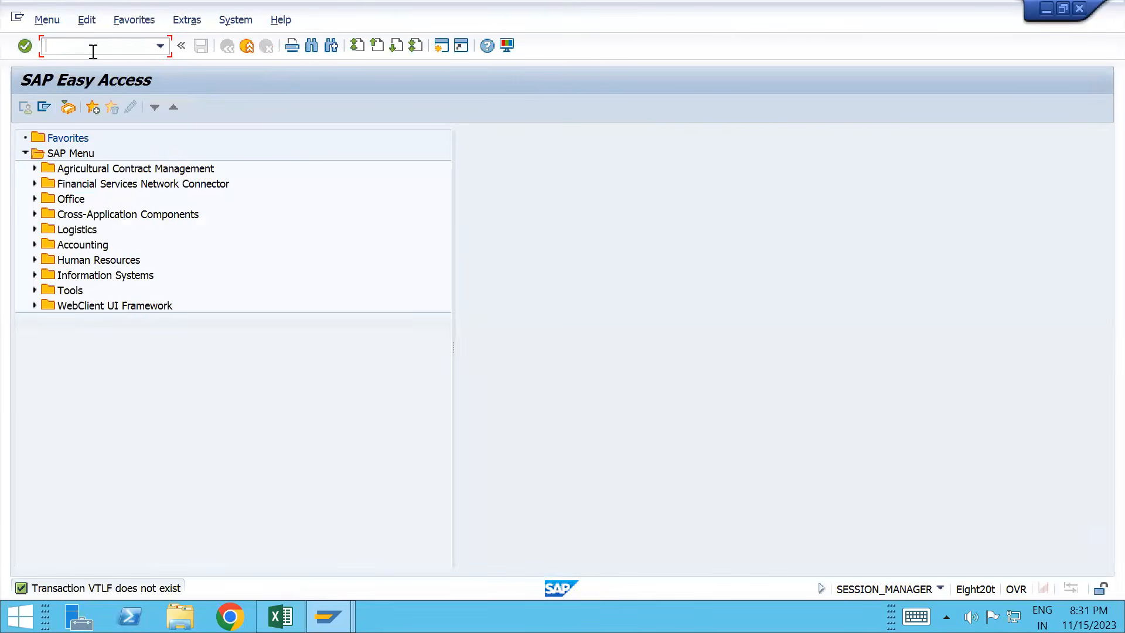
# Step: Open delivery-to-billing copy control with /nvtfl
pyautogui.write('/nvtfl')
pyautogui.press('Return')
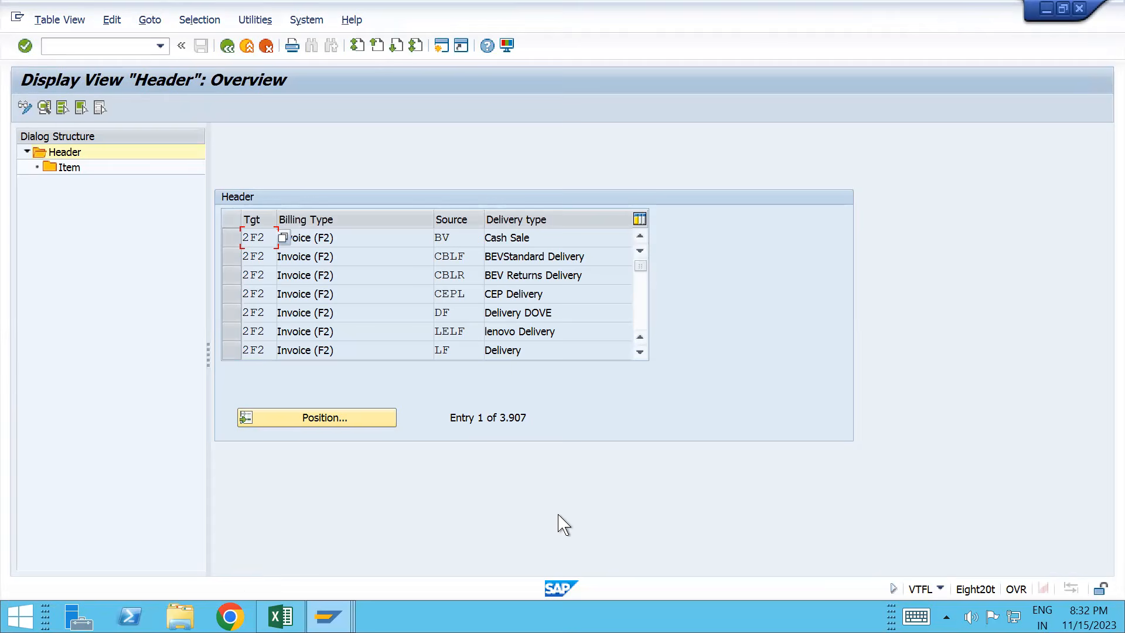
# Step: Position the header list on target F8 from source LF and open its Item entries
pyautogui.click(330, 418)
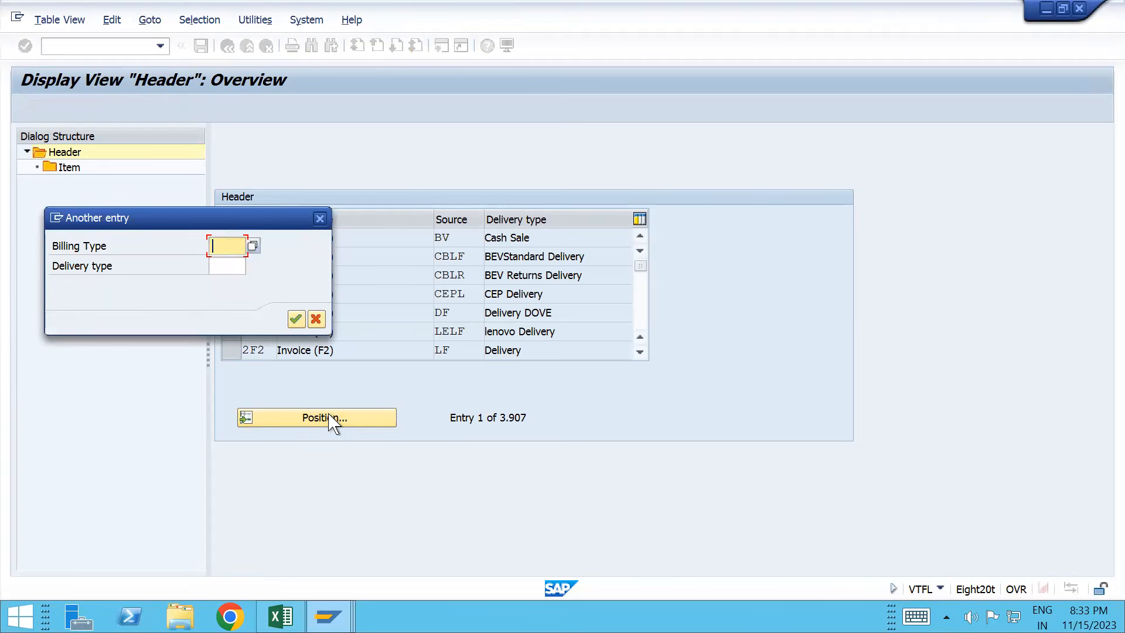
pyautogui.write('L')
pyautogui.press('BackSpace')
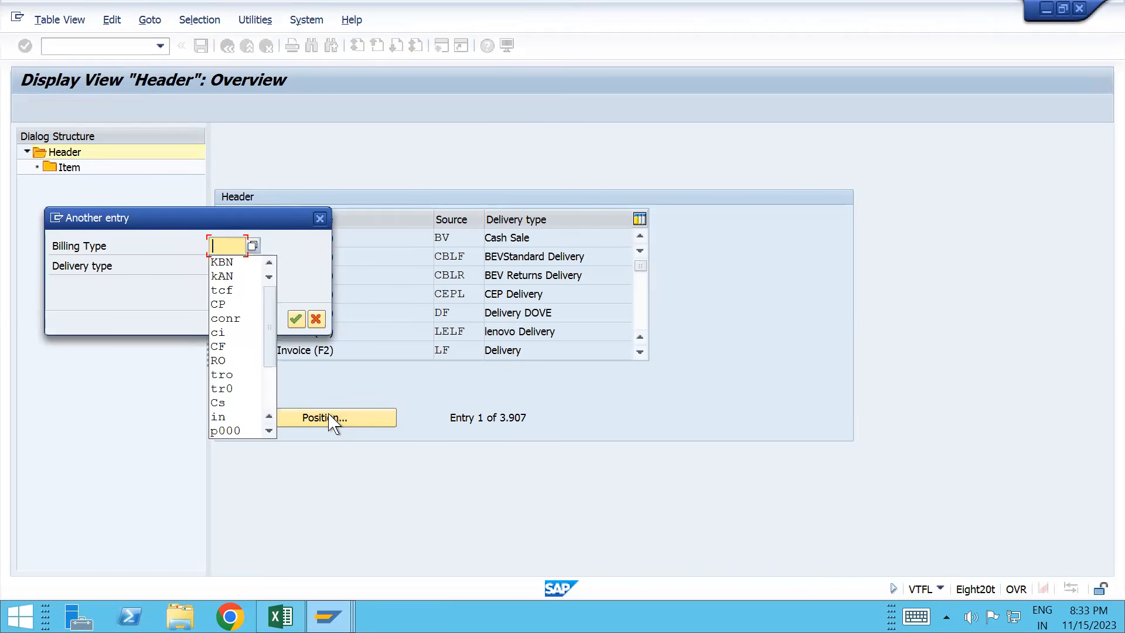
pyautogui.write('F8')
pyautogui.press('Tab')
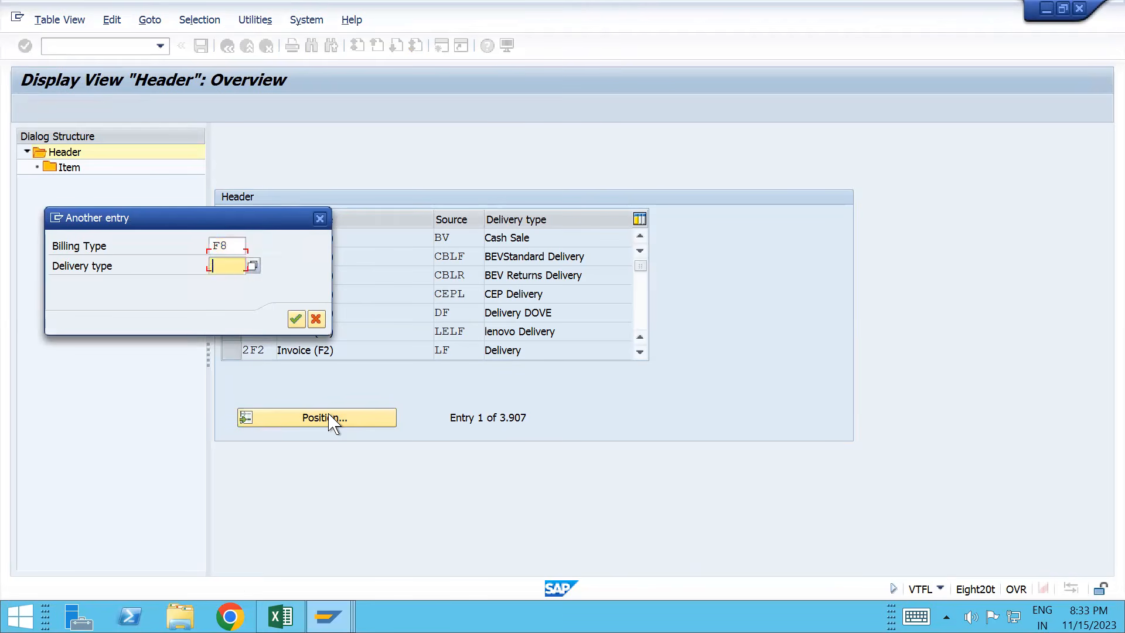
pyautogui.write('LF')
pyautogui.press('Return')
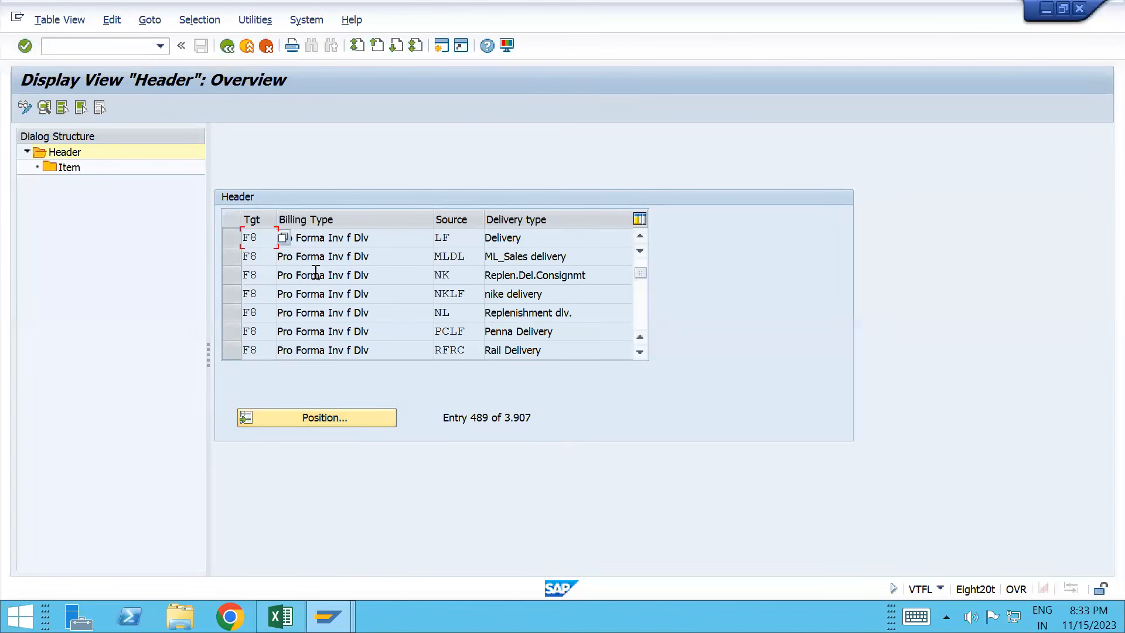
pyautogui.click(231, 239)
pyautogui.doubleClick(67, 171)
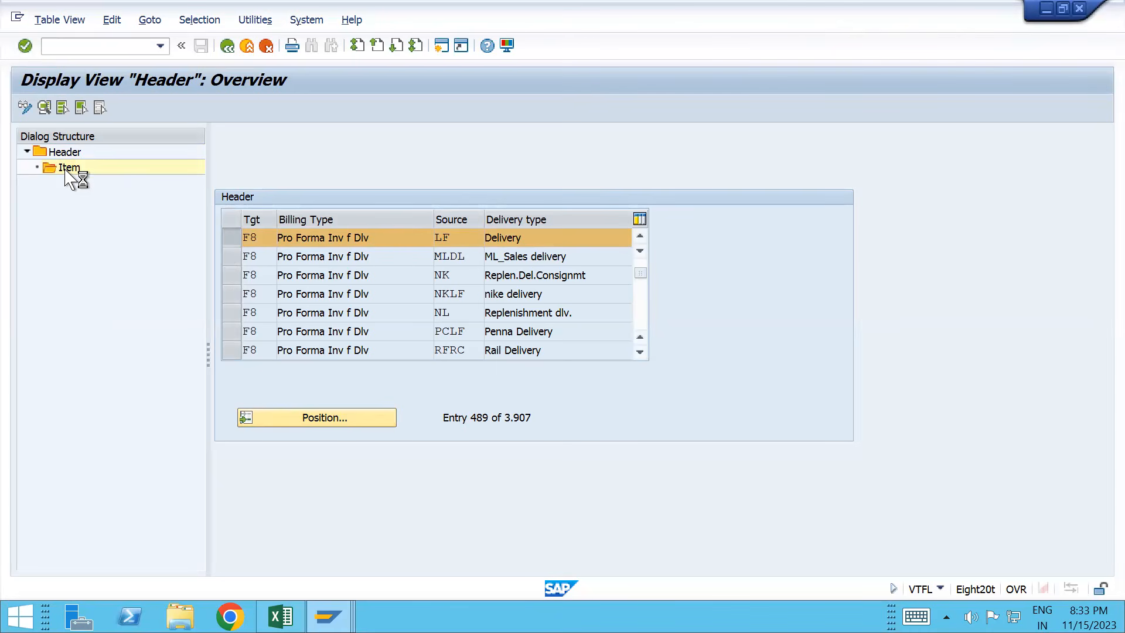
# Step: Cancel an item category search and scroll through the F8-from-LF item list
pyautogui.hotkey('alt', 'Tab')
pyautogui.hotkey('alt', 'Tab')
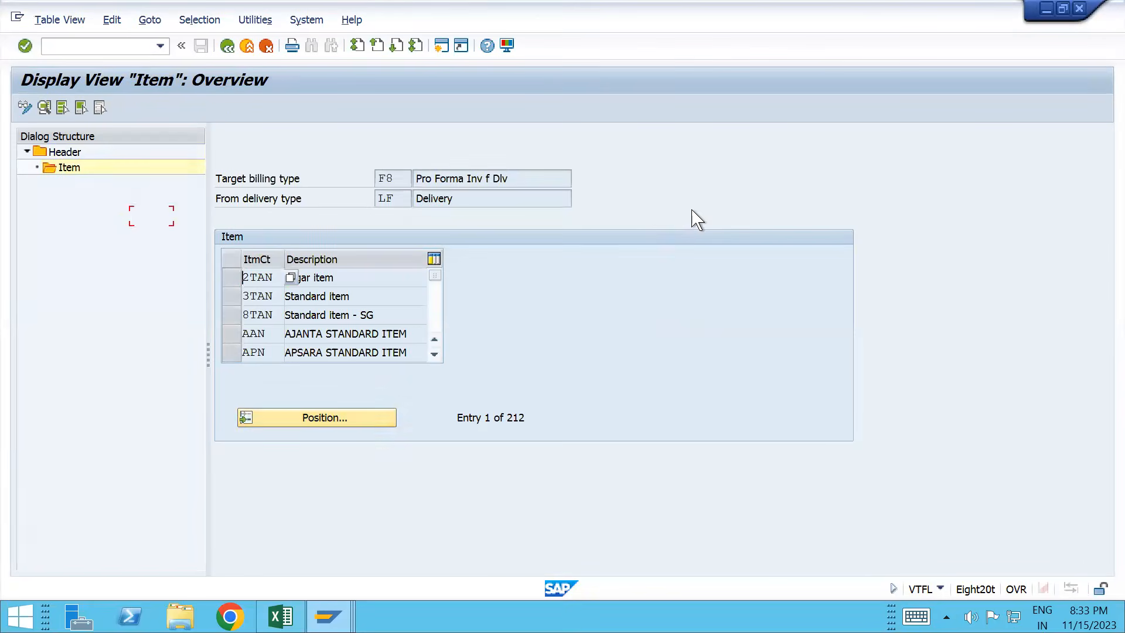
pyautogui.click(334, 417)
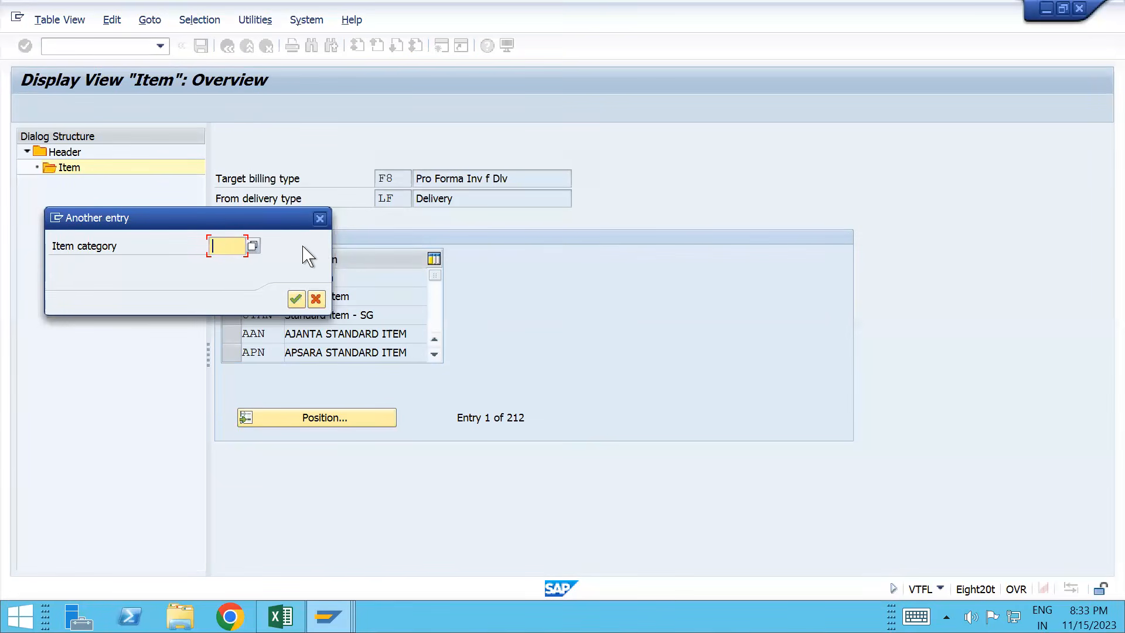
pyautogui.click(320, 219)
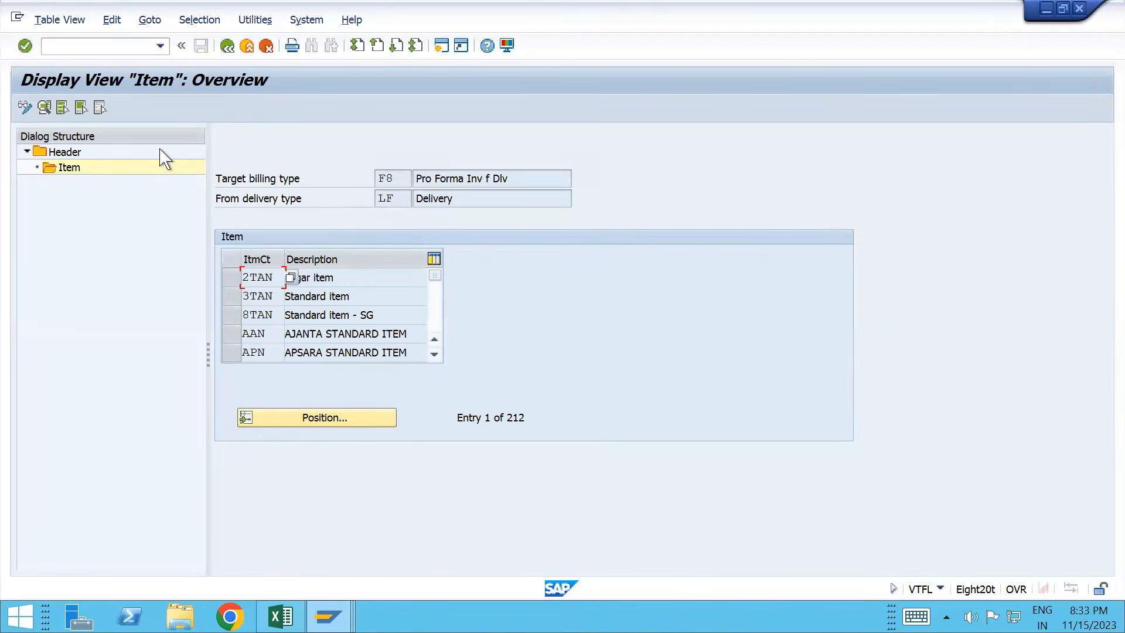
pyautogui.click(434, 354)
pyautogui.click(434, 354)
pyautogui.click(434, 355)
pyautogui.click(434, 355)
pyautogui.click(434, 354)
pyautogui.click(434, 354)
pyautogui.click(434, 354)
pyautogui.click(434, 354)
pyautogui.click(434, 355)
pyautogui.click(434, 355)
pyautogui.click(434, 354)
pyautogui.click(434, 354)
pyautogui.click(434, 354)
pyautogui.click(434, 354)
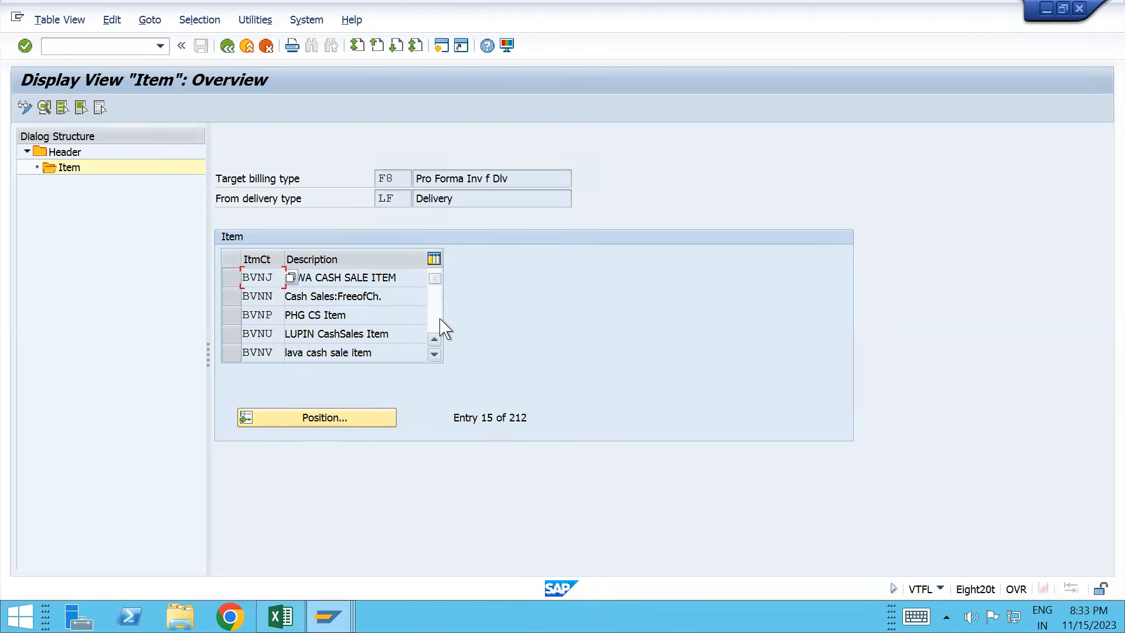
# Step: Jump to item category KBVN and scroll up to confirm no KBN entry follows JTA
pyautogui.click(336, 425)
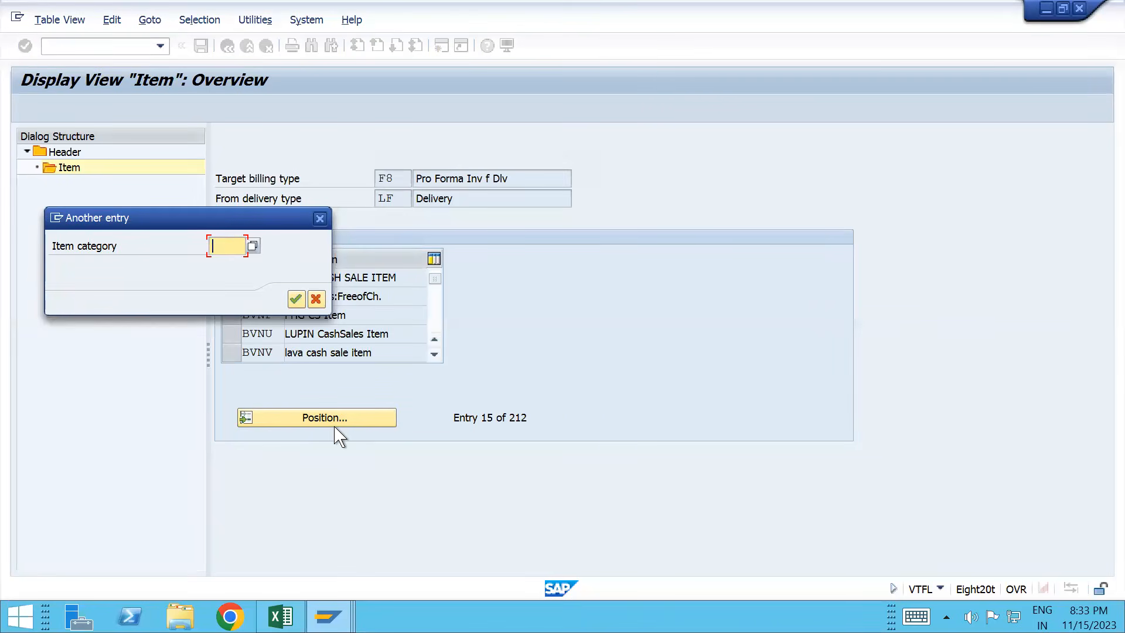
pyautogui.write('K')
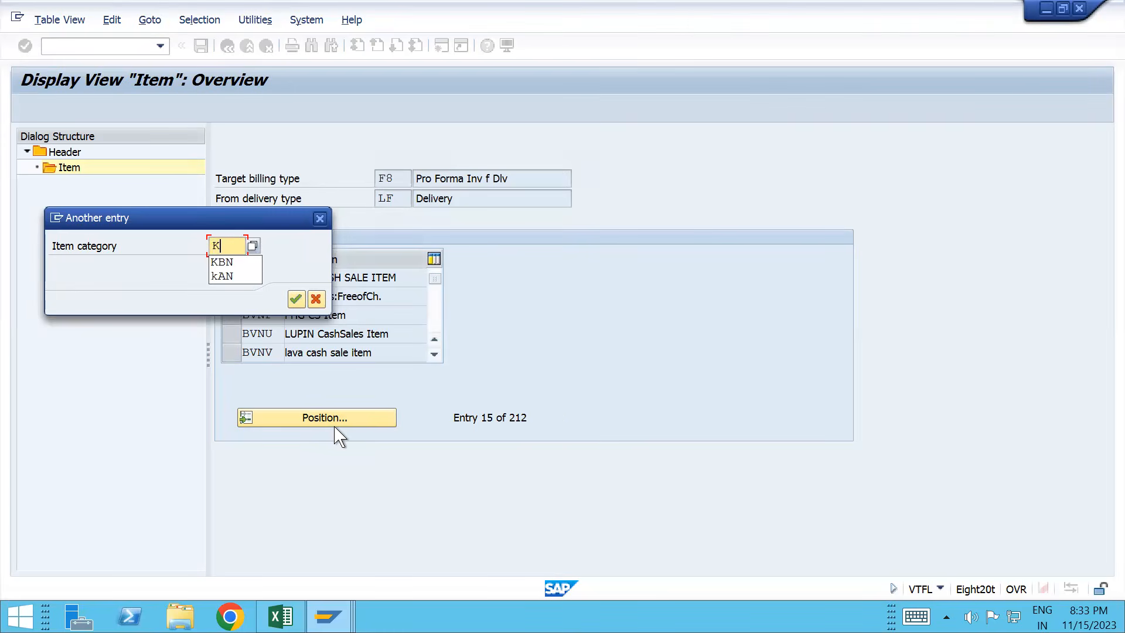
pyautogui.write('BVN')
pyautogui.press('Return')
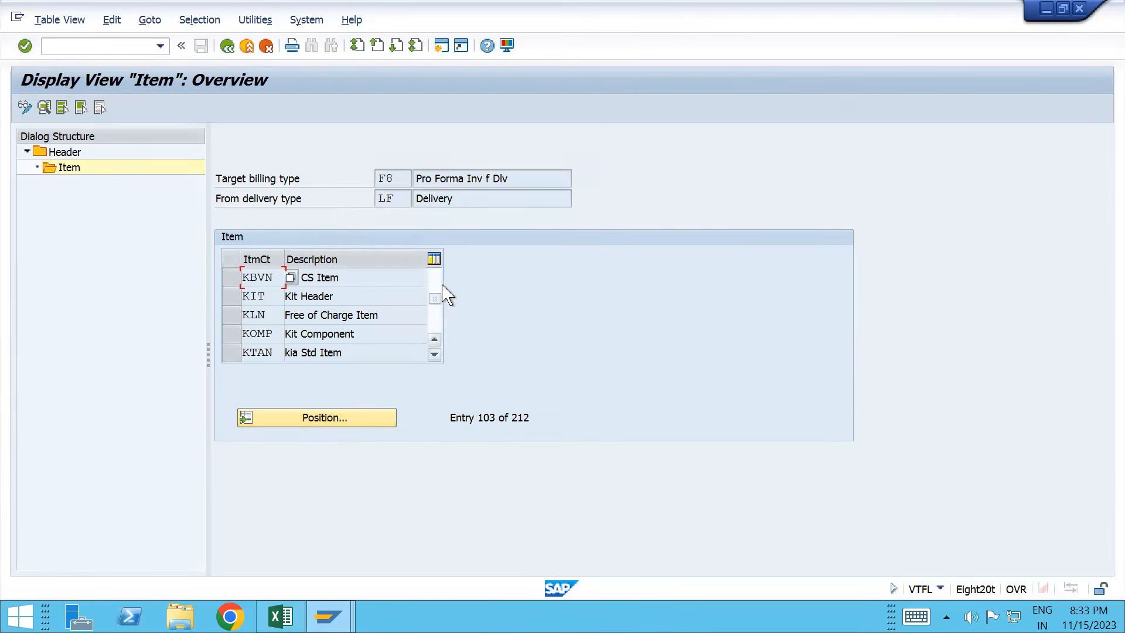
pyautogui.click(367, 273)
pyautogui.moveTo(436, 297); pyautogui.dragTo(437, 278)
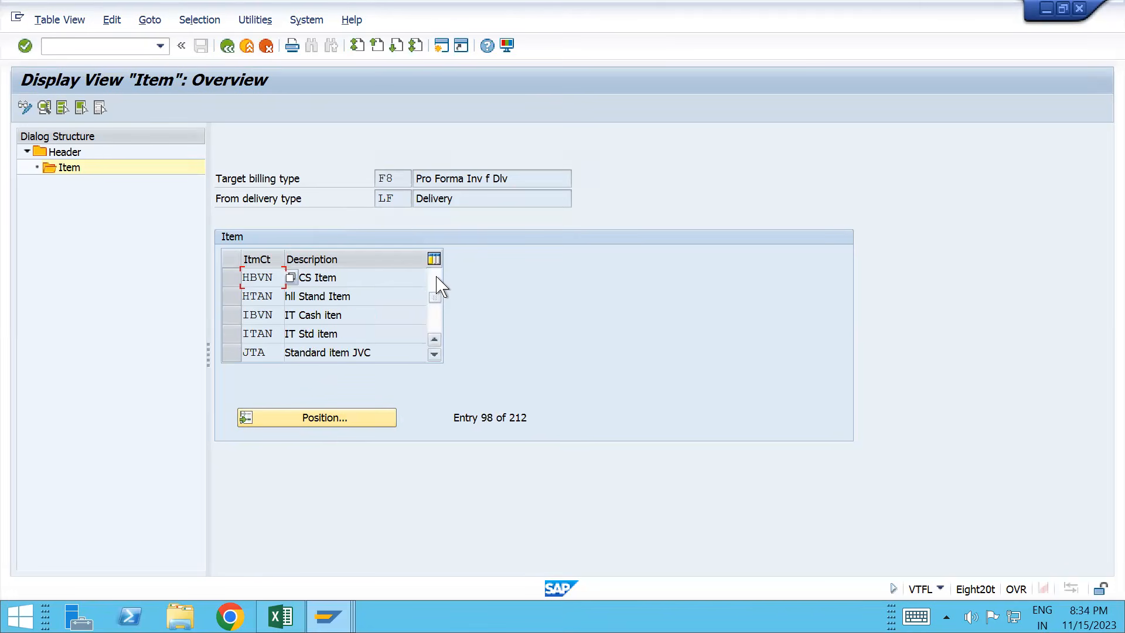
pyautogui.click(437, 277)
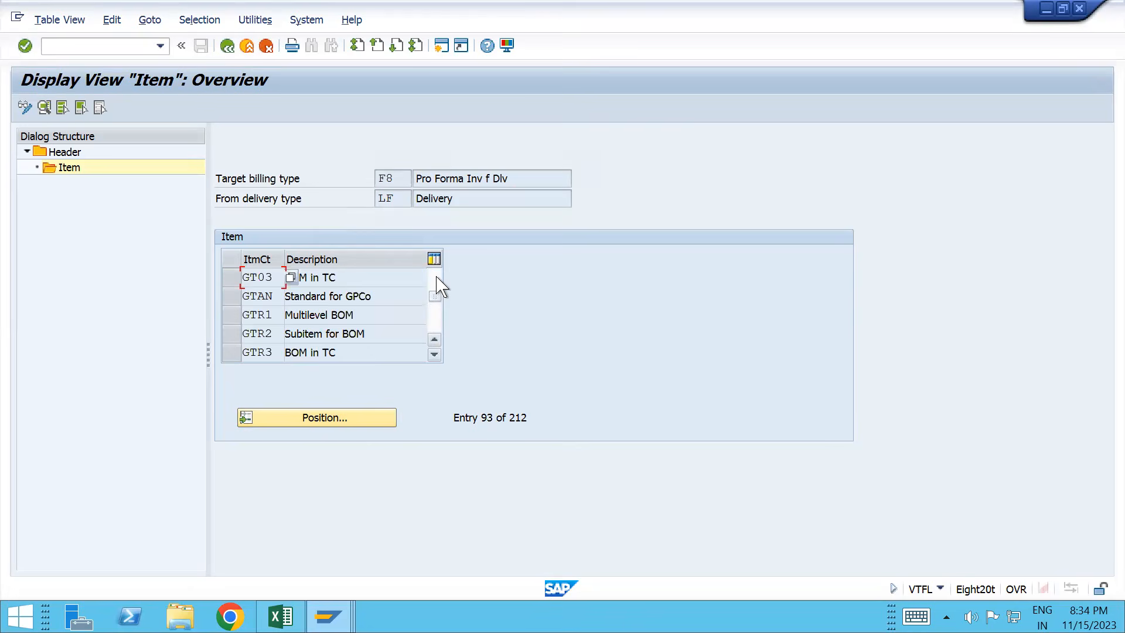
pyautogui.click(434, 306)
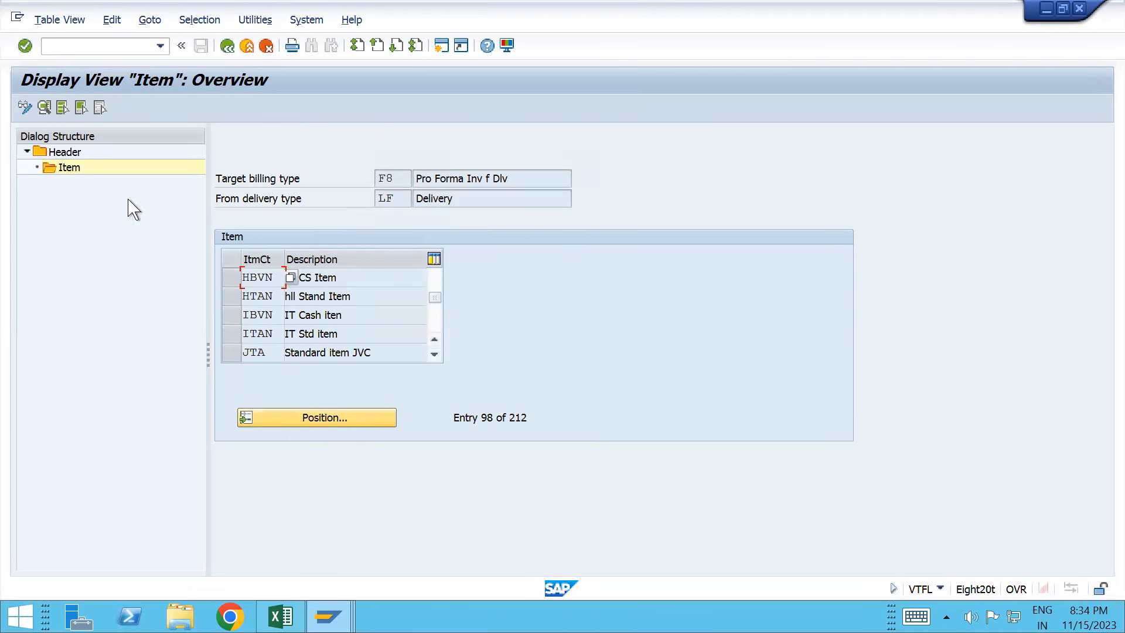
# Step: Toggle Display/Change so the 212-entry F8-from-LF item list becomes editable
pyautogui.click(25, 107)
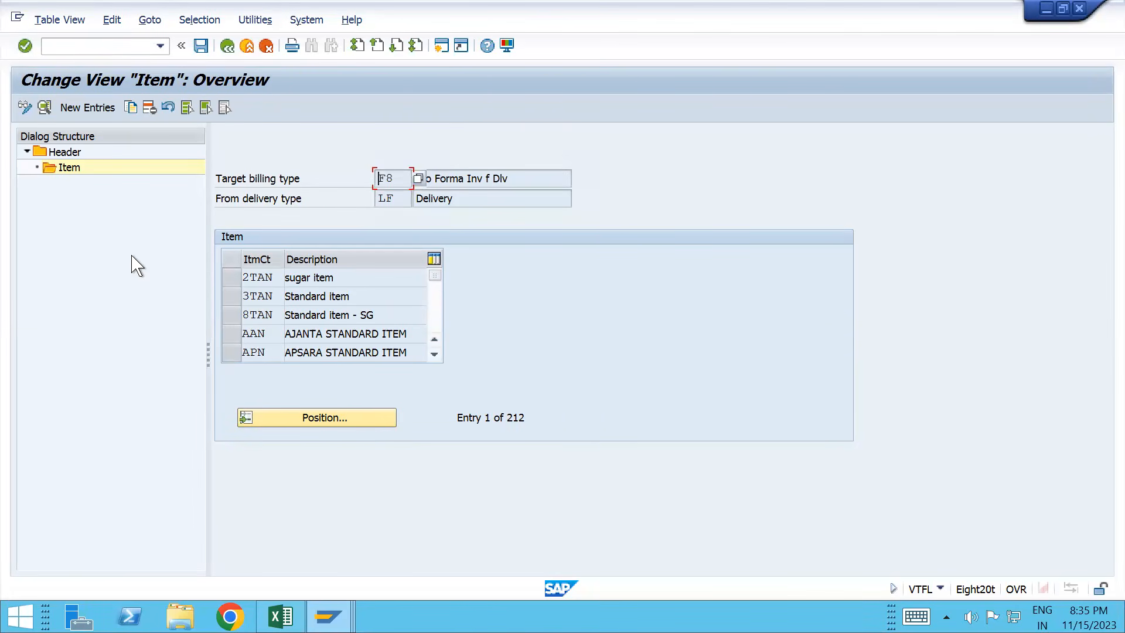
# Step: Add a new item entry for KBN with copying requirement 003 and data routine 003 Single Invoice
pyautogui.click(88, 108)
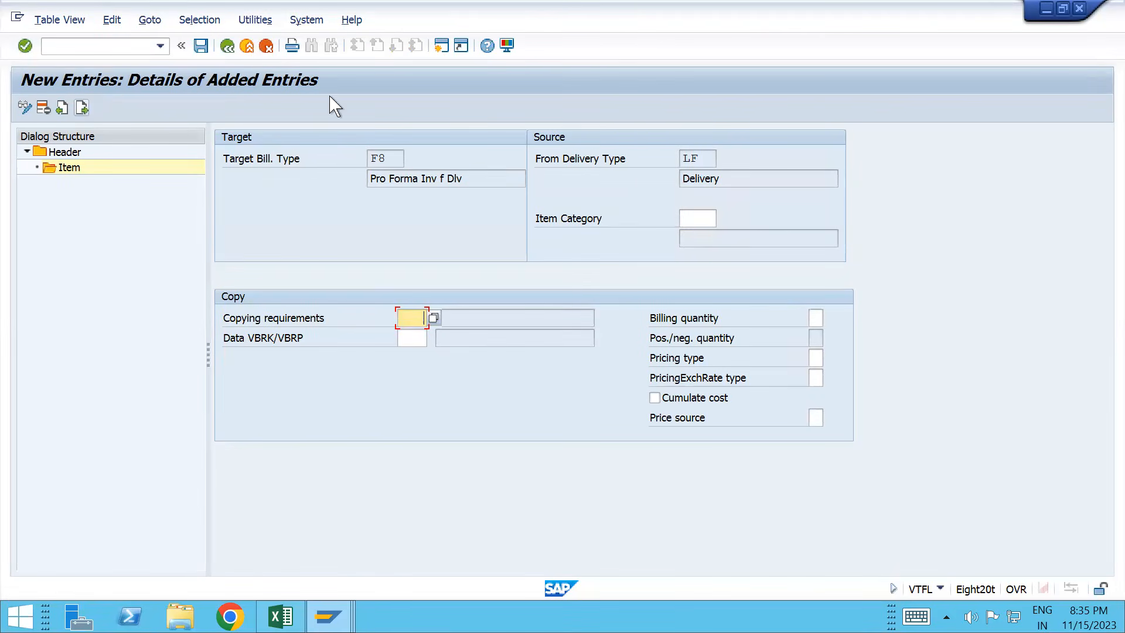
pyautogui.click(686, 216)
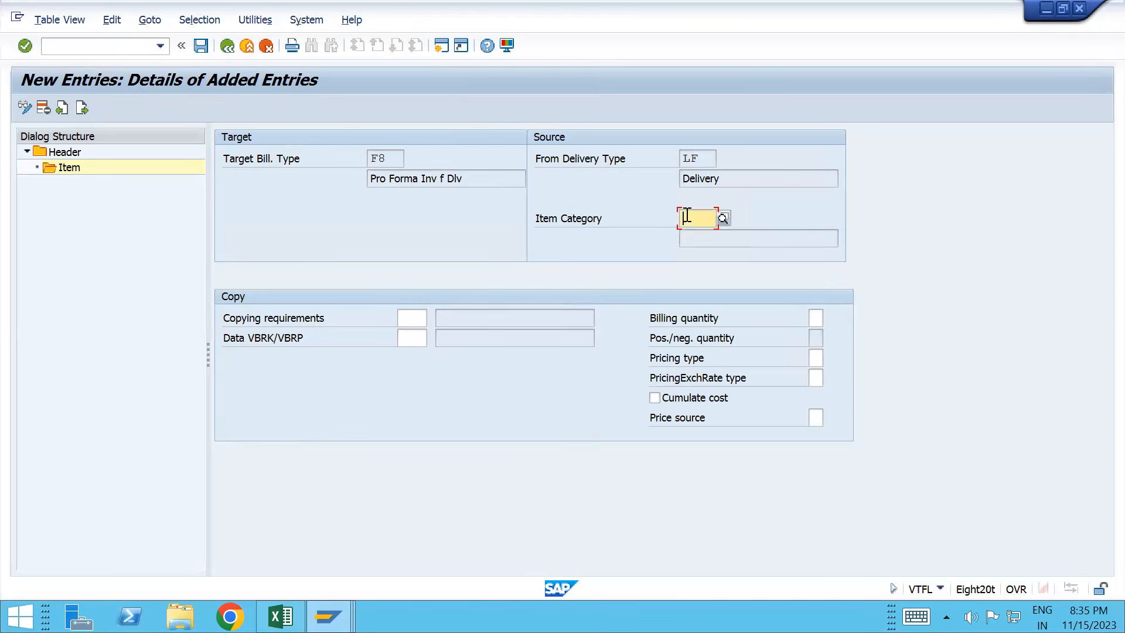
pyautogui.write('KBN')
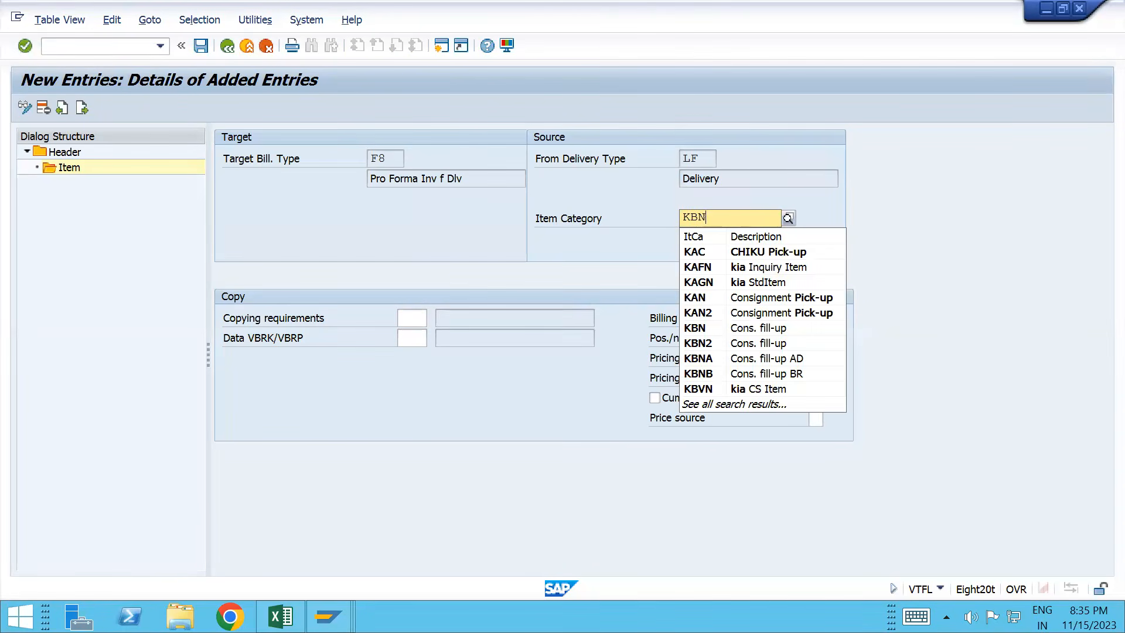
pyautogui.click(417, 317)
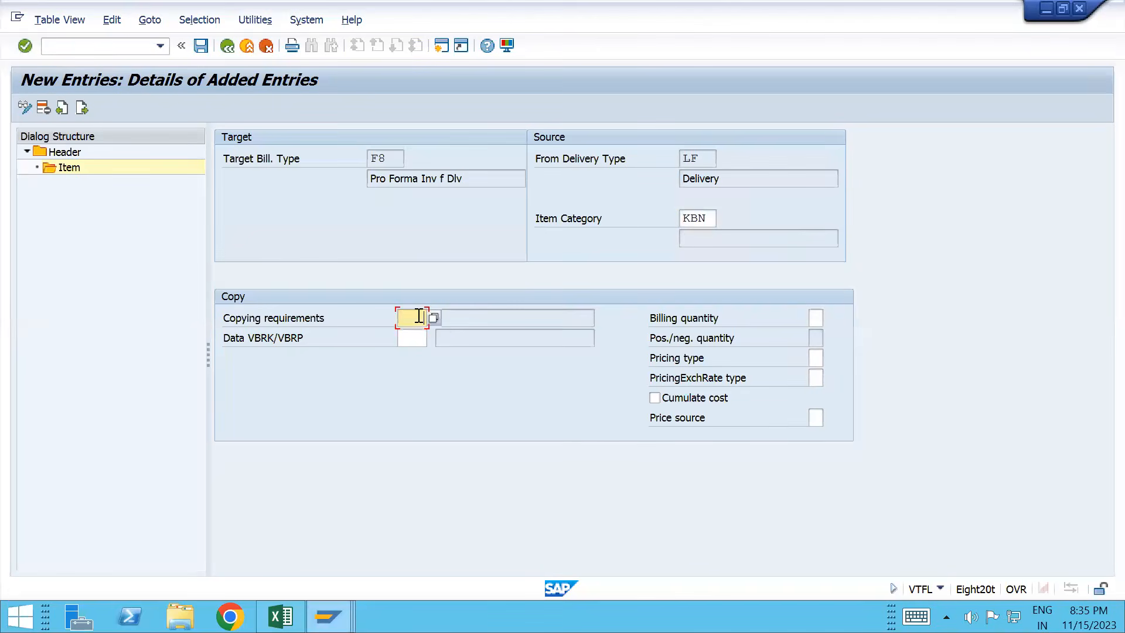
pyautogui.click(433, 317)
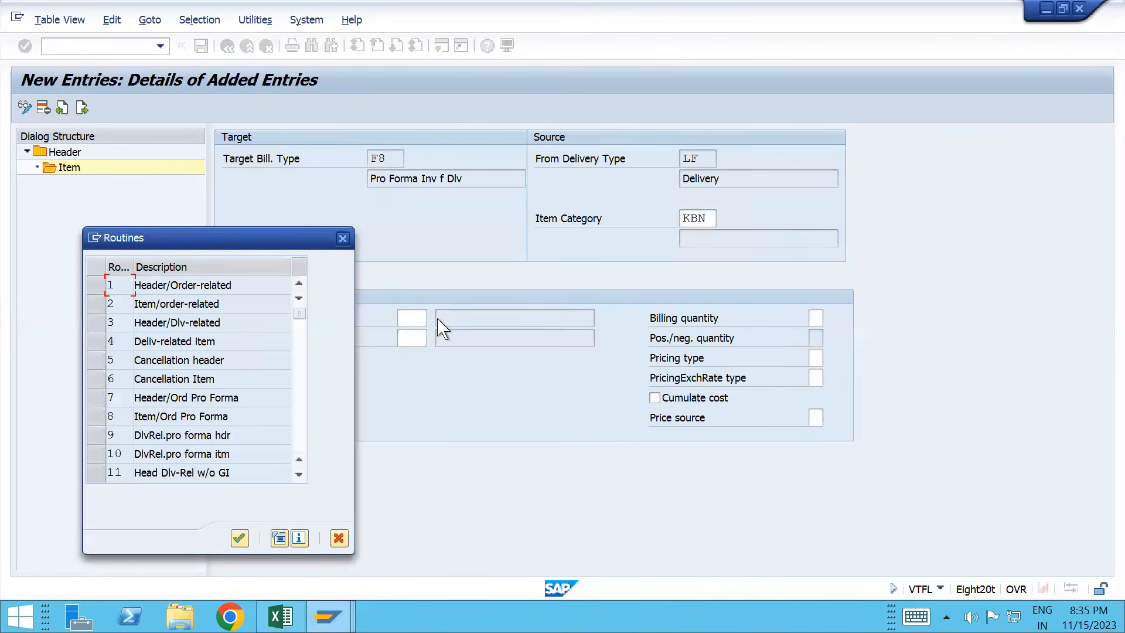
pyautogui.doubleClick(200, 323)
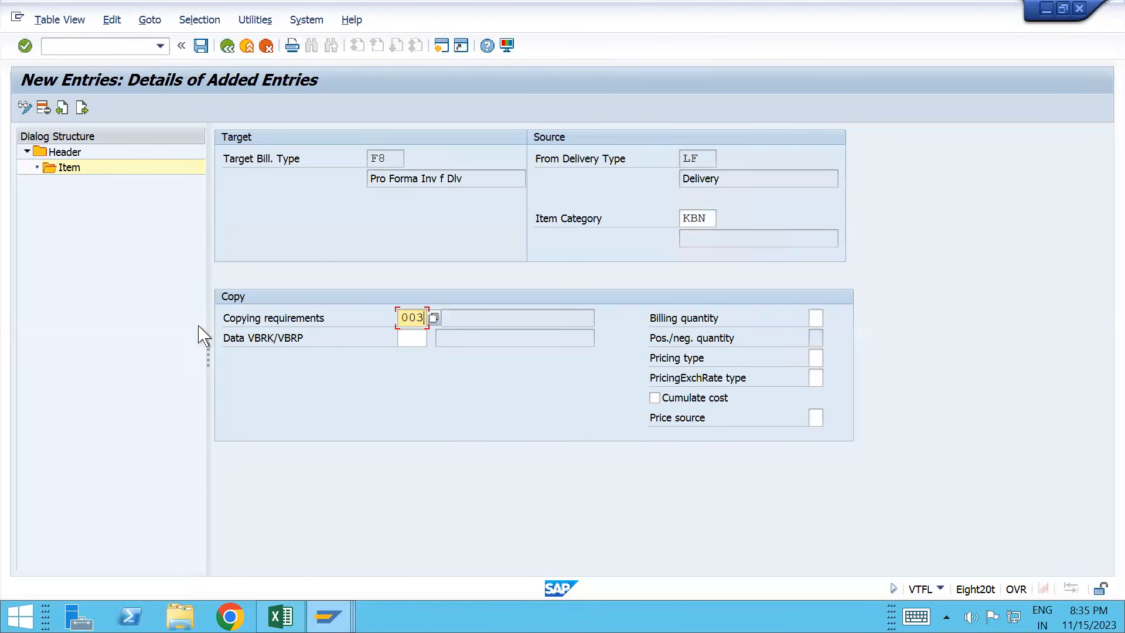
pyautogui.click(410, 338)
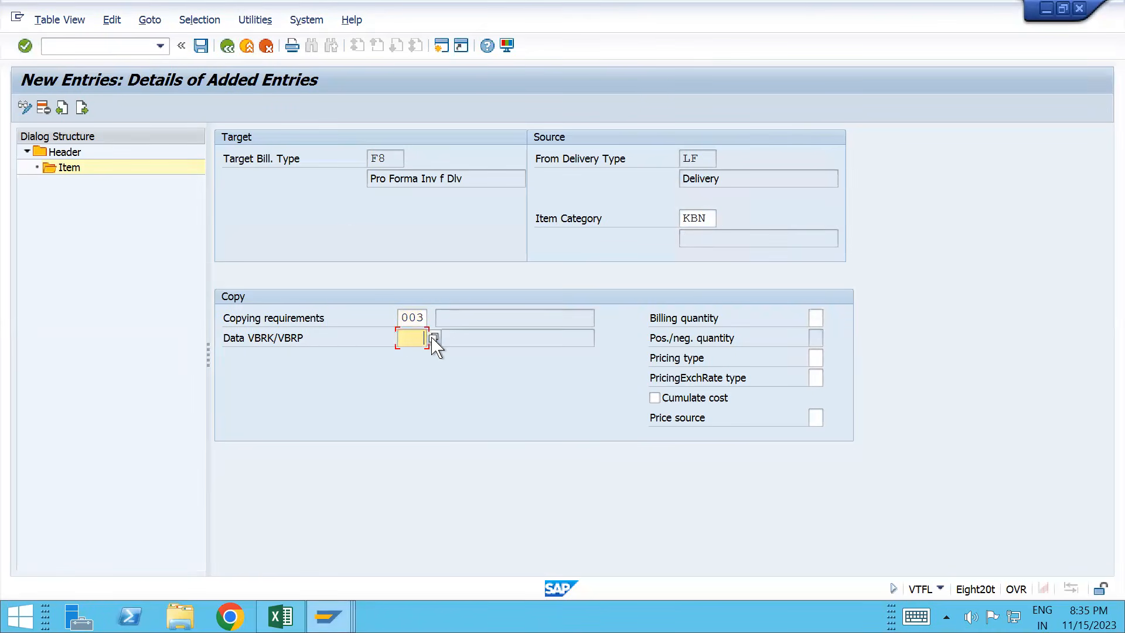
pyautogui.click(433, 338)
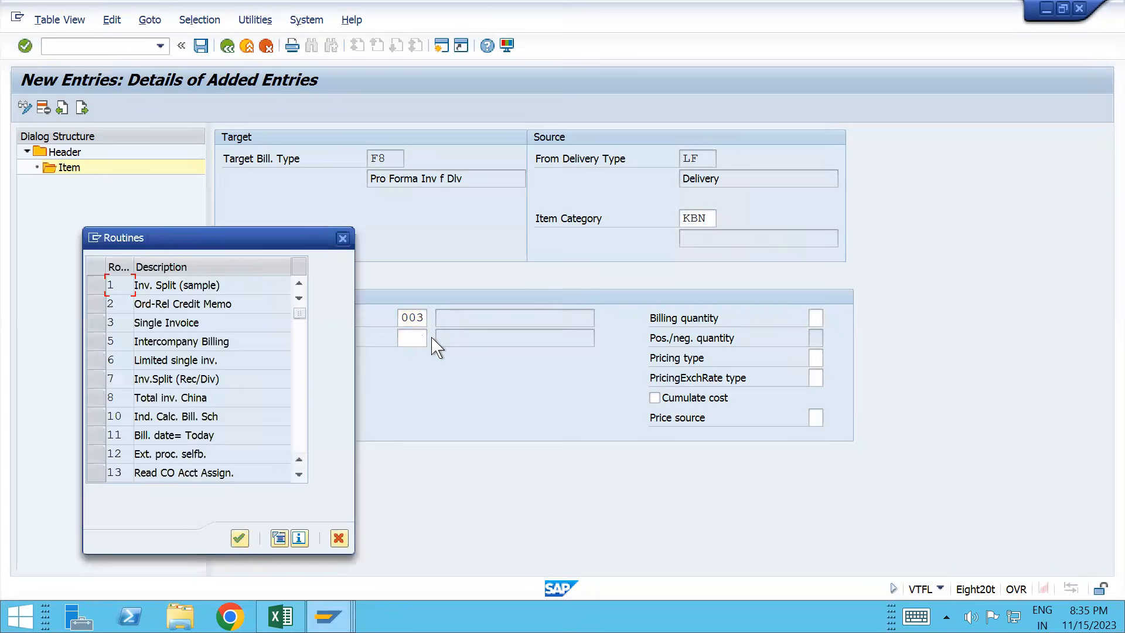
pyautogui.doubleClick(171, 324)
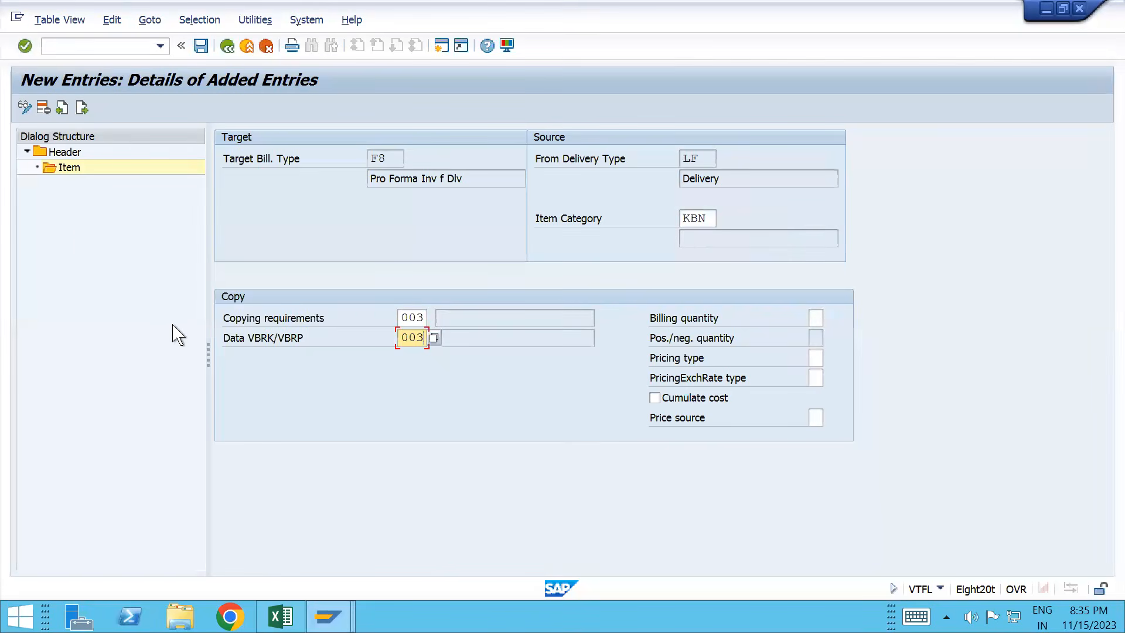
# Step: Set billing quantity D, pricing type B and exchange rate type A on the KBN entry
pyautogui.click(816, 314)
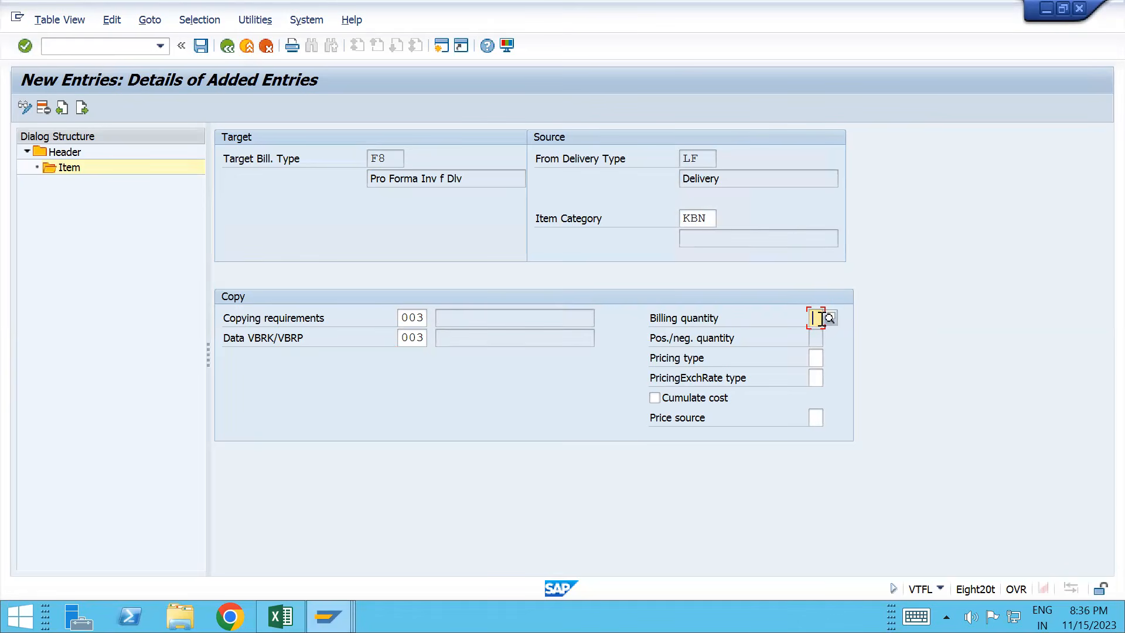
pyautogui.click(828, 318)
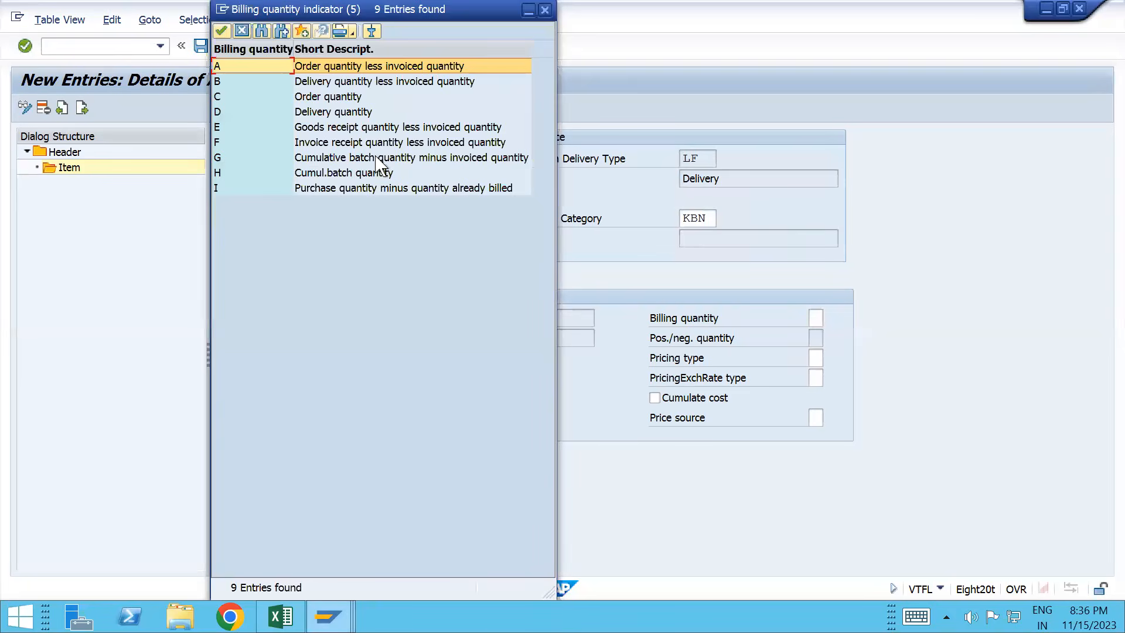
pyautogui.doubleClick(336, 113)
pyautogui.click(815, 342)
pyautogui.click(818, 358)
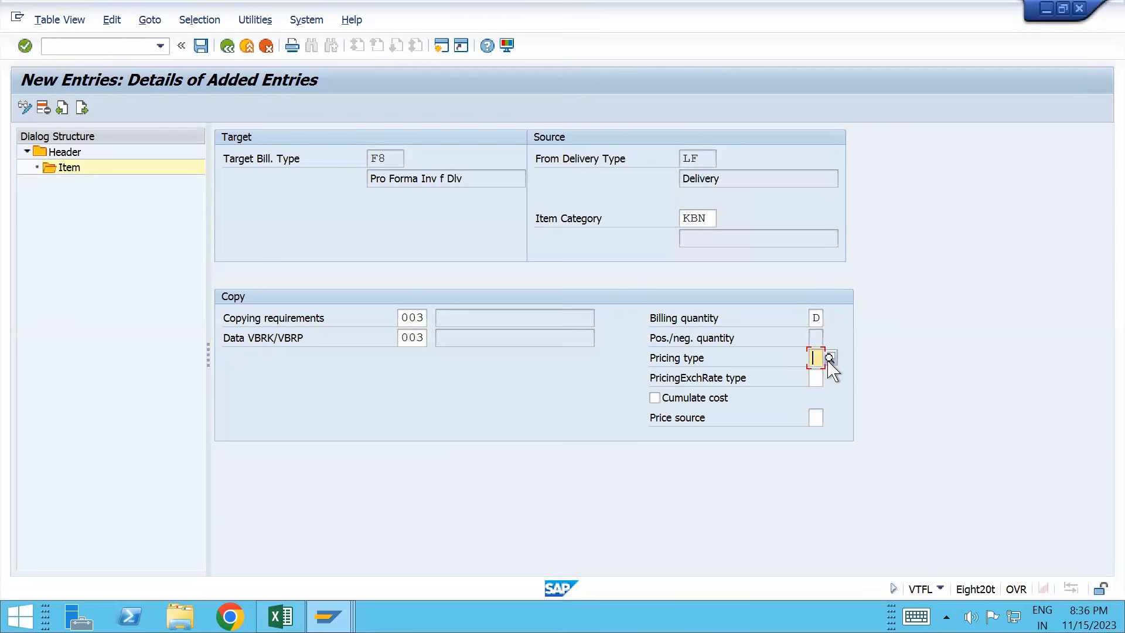
pyautogui.click(830, 357)
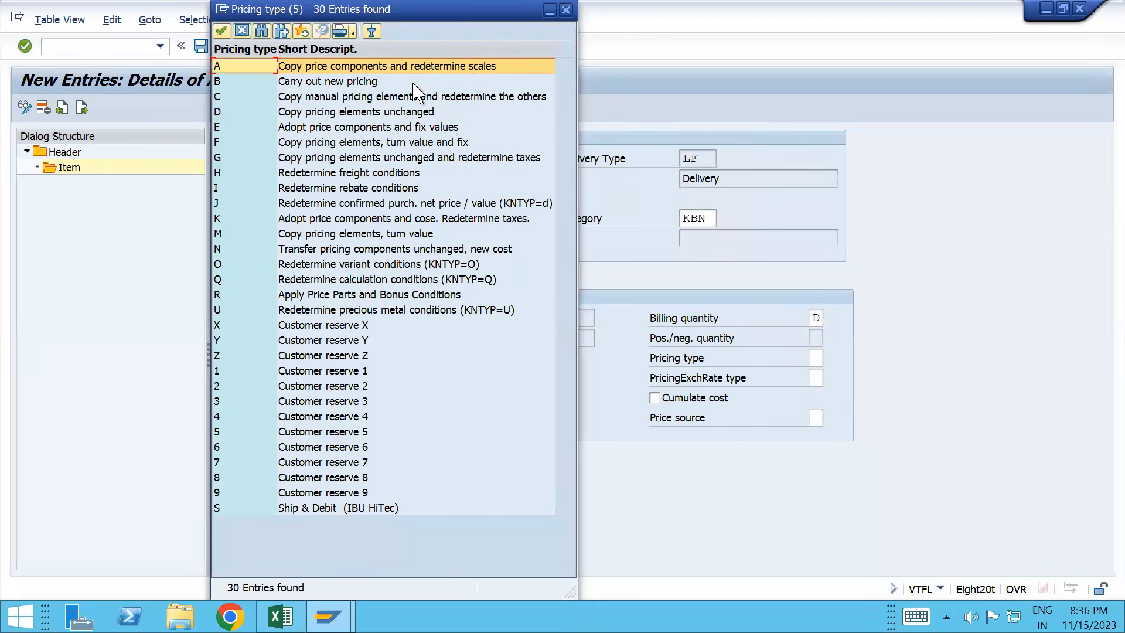
pyautogui.click(340, 86)
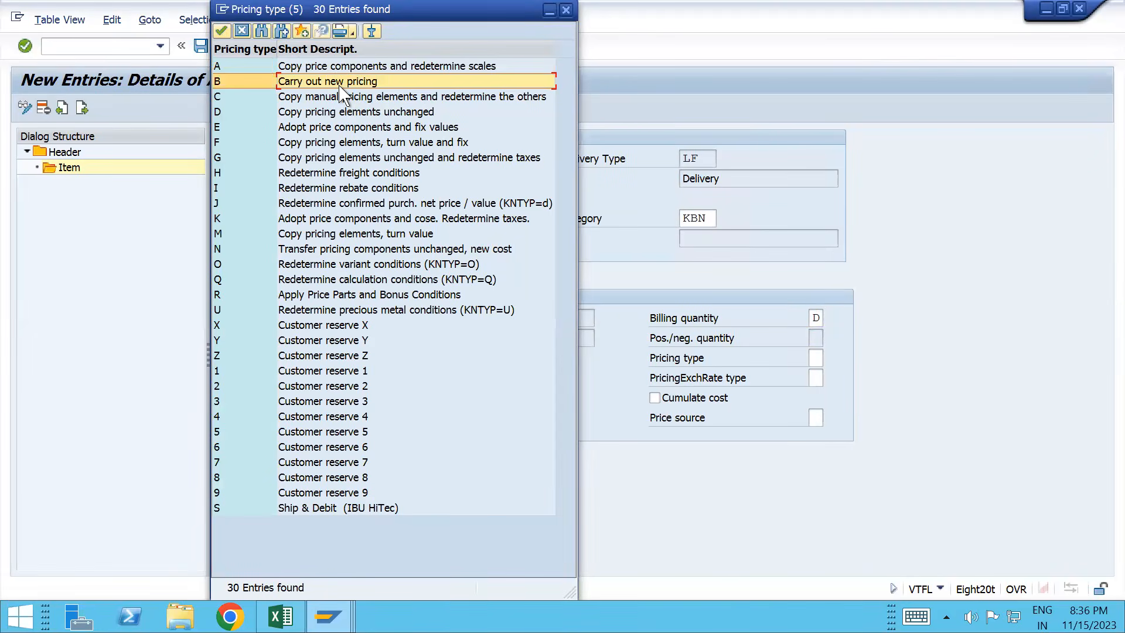
pyautogui.doubleClick(341, 86)
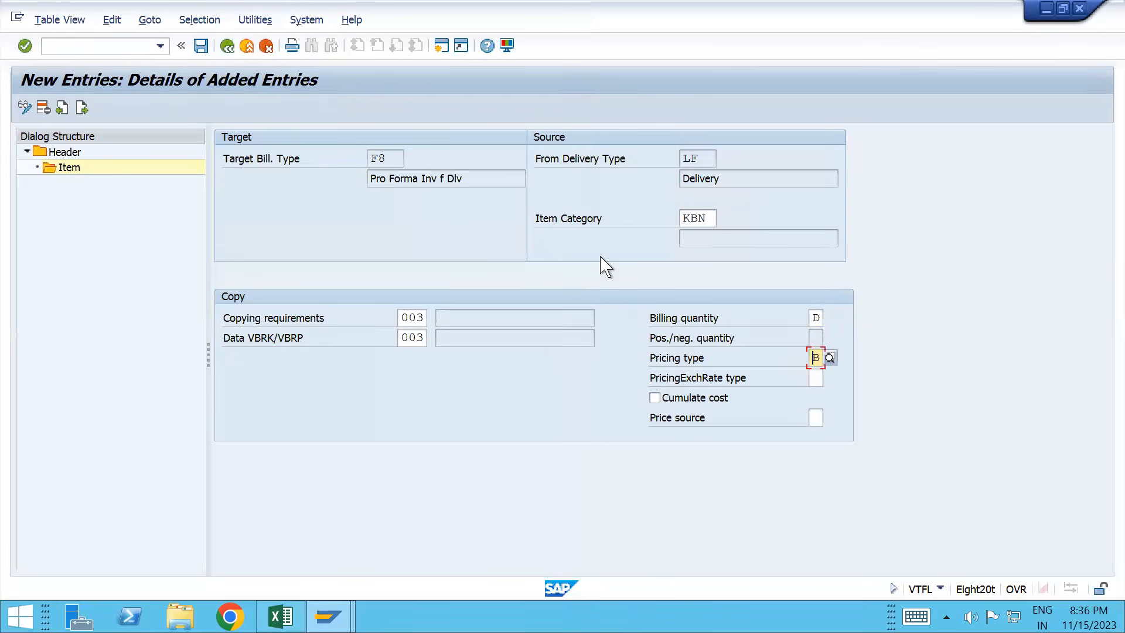
pyautogui.click(812, 379)
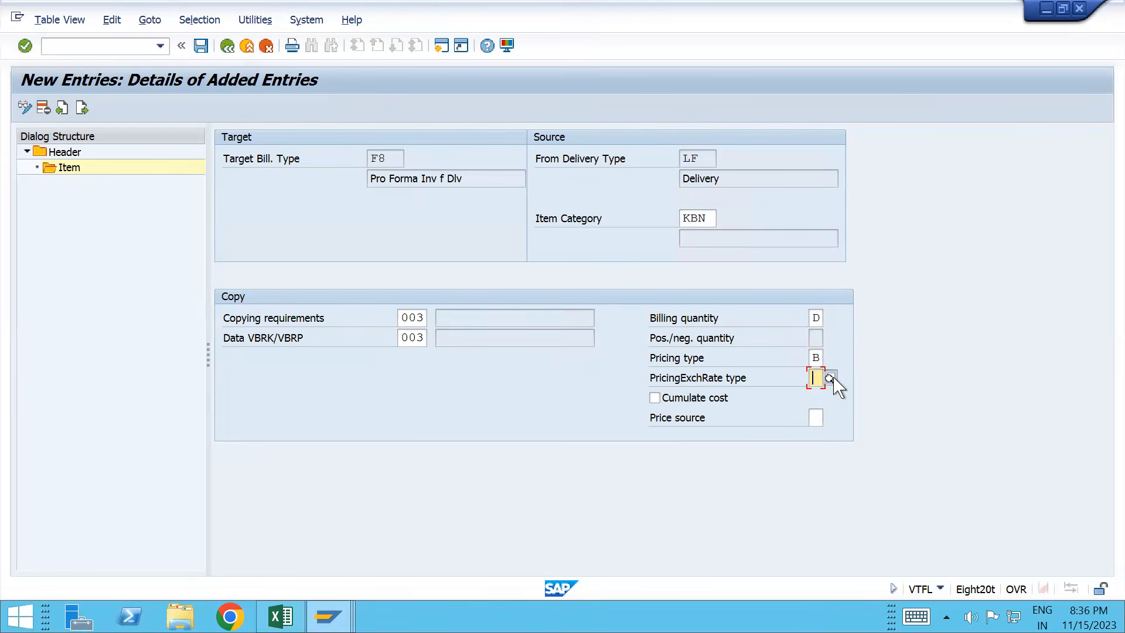
pyautogui.click(830, 378)
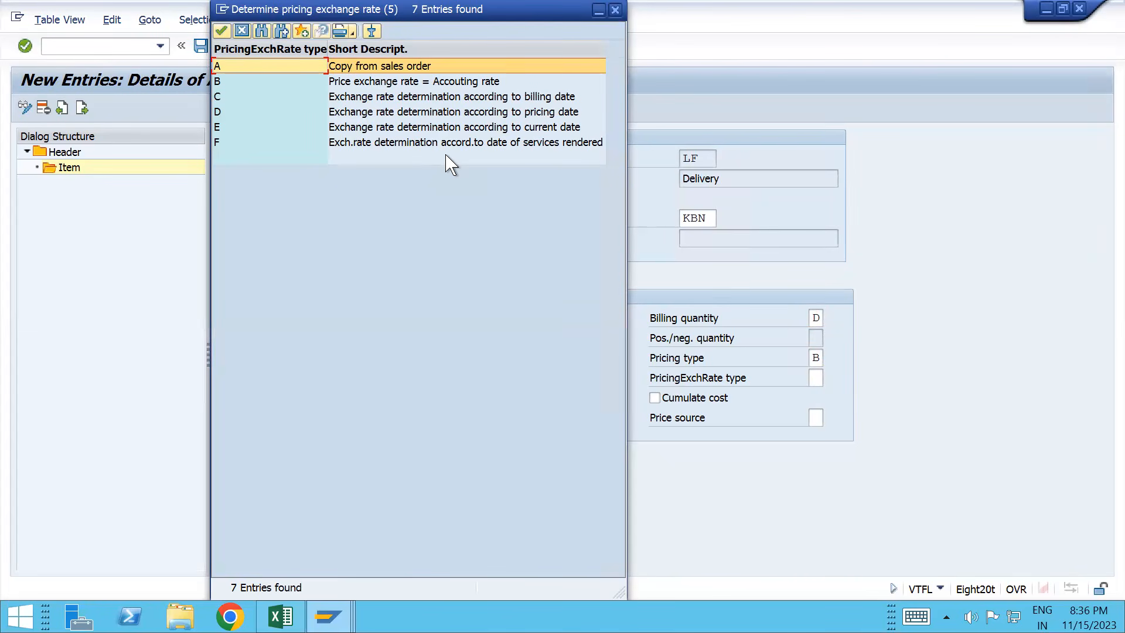
pyautogui.doubleClick(313, 66)
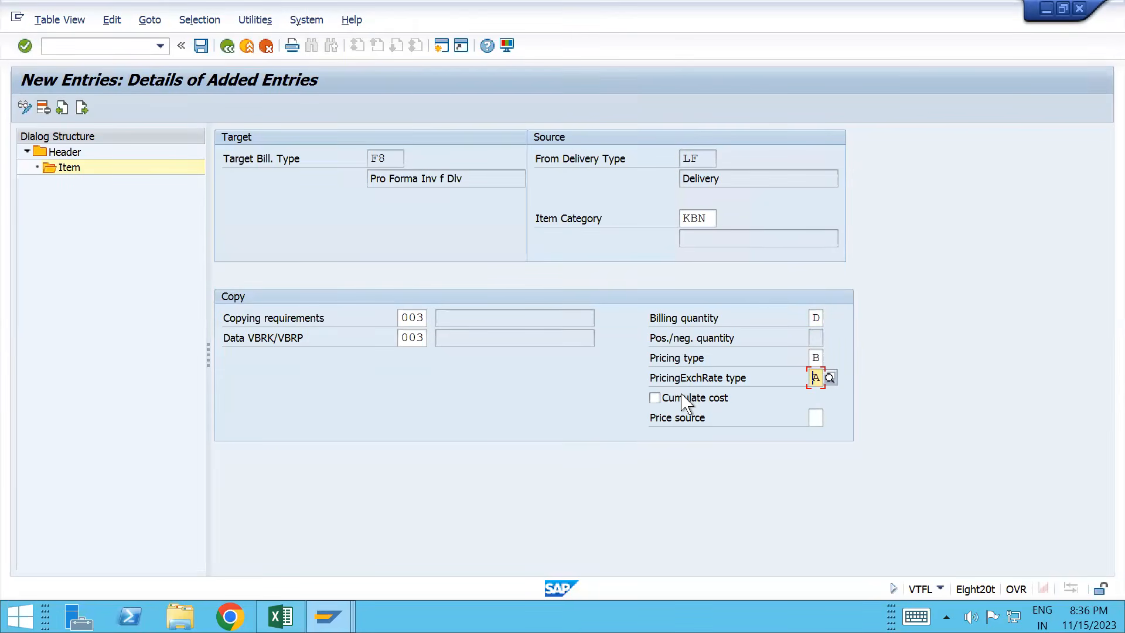
# Step: Validate the entry, accept the pricing type B warning, and save it under the customizing request
pyautogui.press('Return')
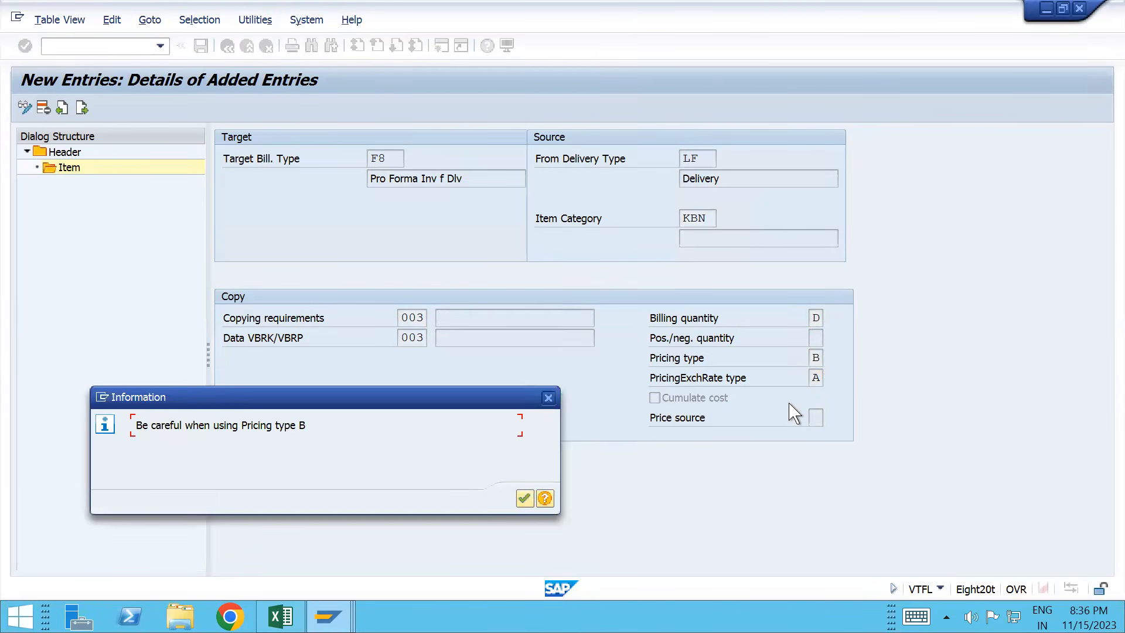
pyautogui.press('Return')
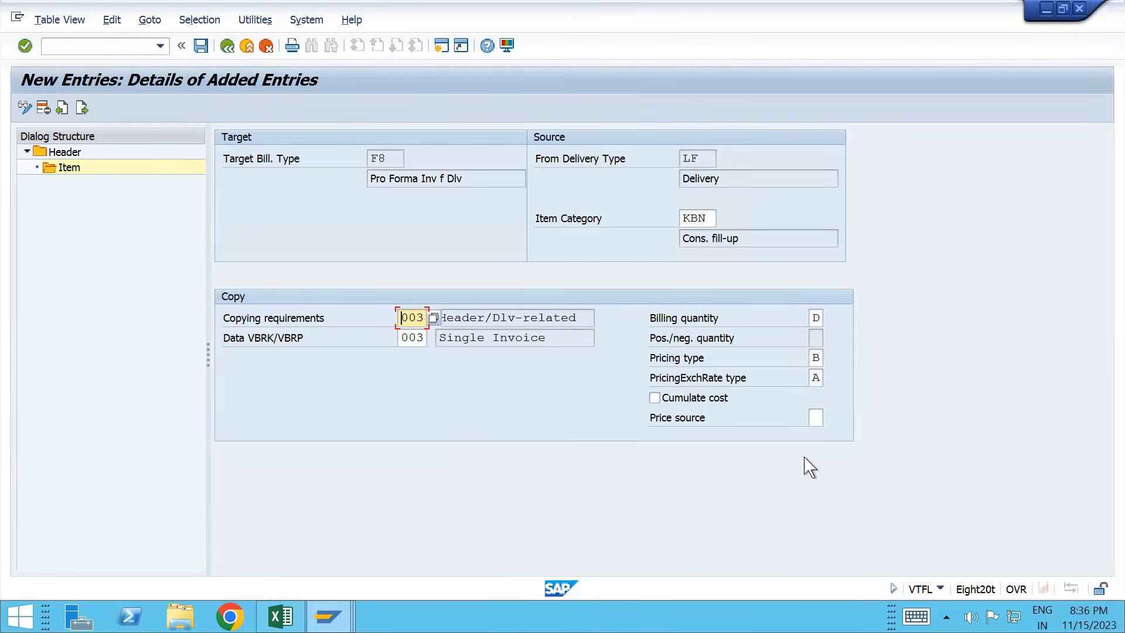
pyautogui.hotkey('ctrl', 's')
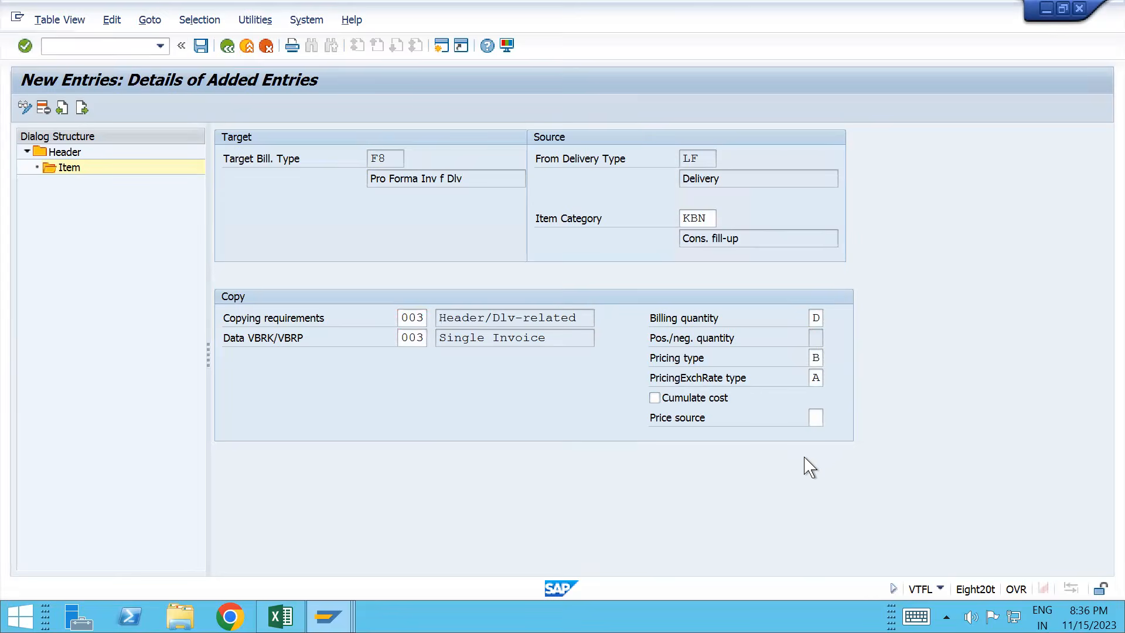
pyautogui.click(369, 300)
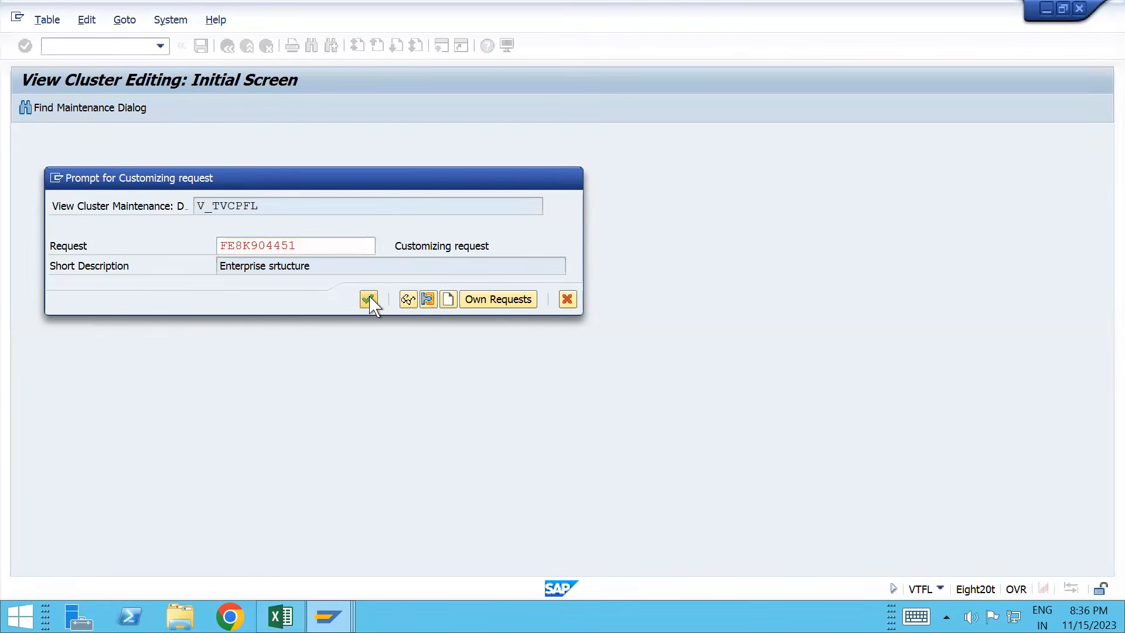
pyautogui.hotkey('alt', 'Tab')
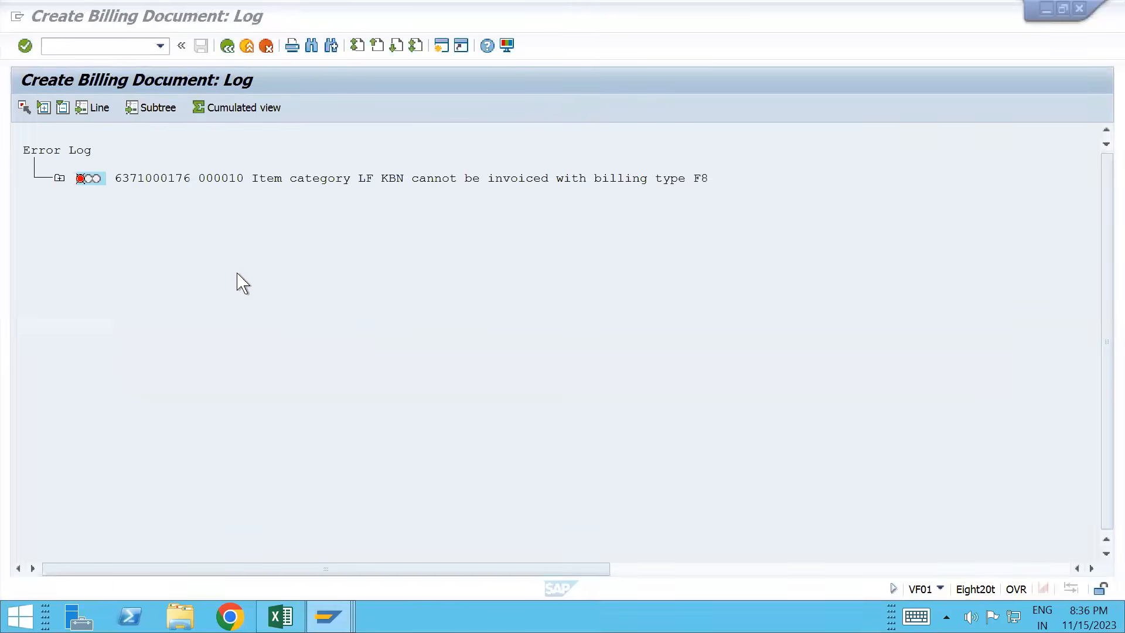
pyautogui.click(232, 46)
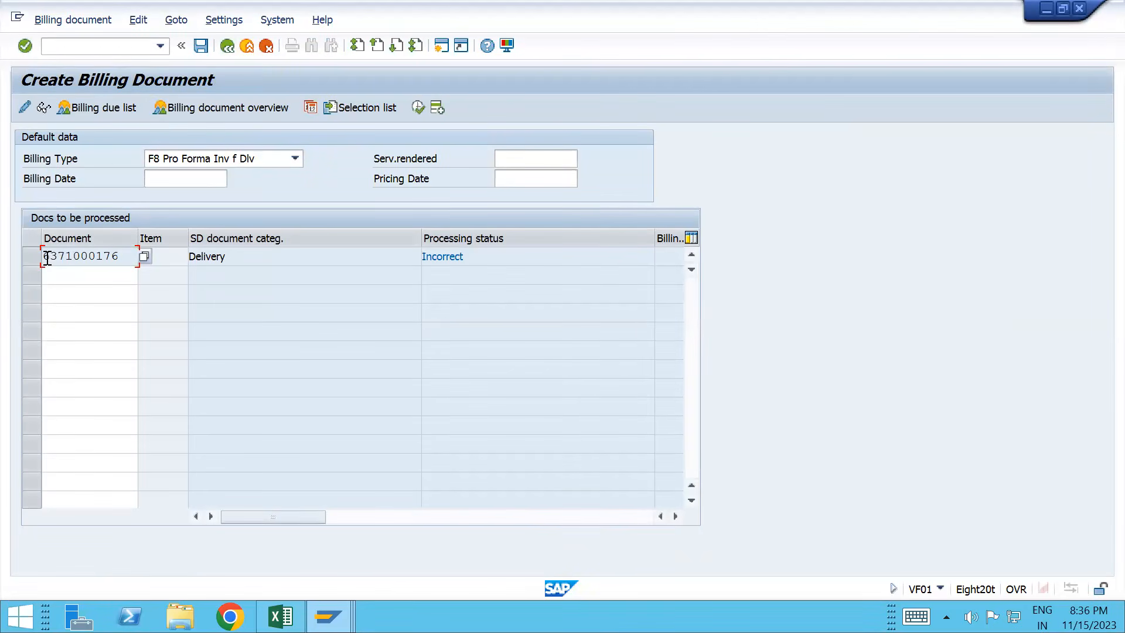
pyautogui.moveTo(47, 257); pyautogui.dragTo(115, 254)
pyautogui.click(123, 257)
pyautogui.moveTo(52, 269); pyautogui.dragTo(32, 269)
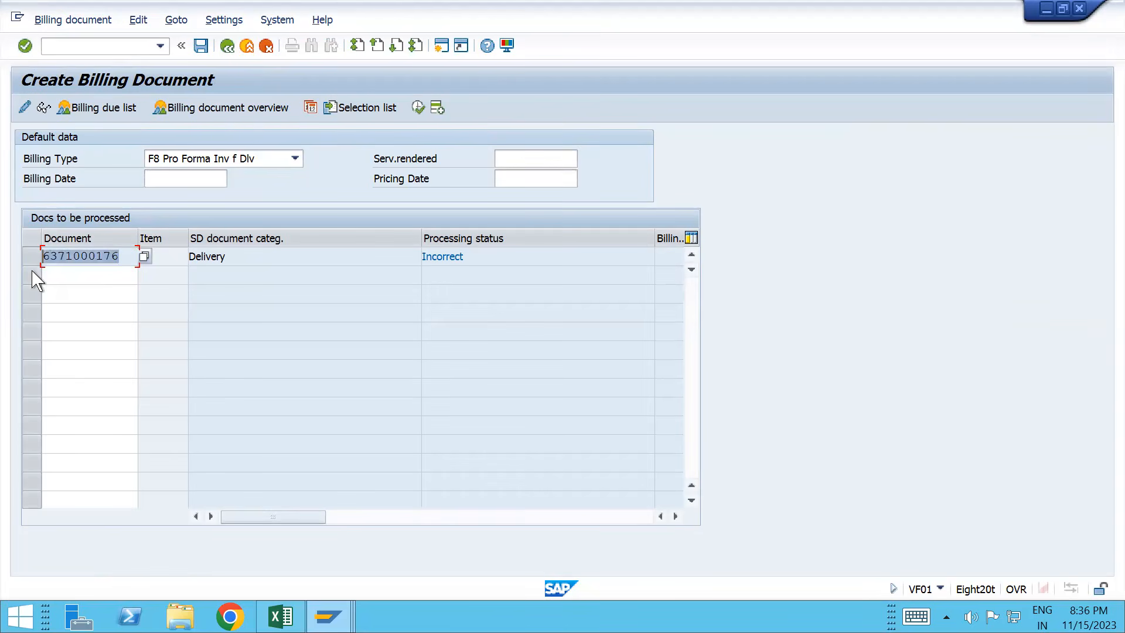
pyautogui.hotkey('ctrl', 'c')
# Step: Rerun VF01 for the pasted delivery with billing type F8
pyautogui.click(54, 48)
pyautogui.write('/nvf01')
pyautogui.press('Return')
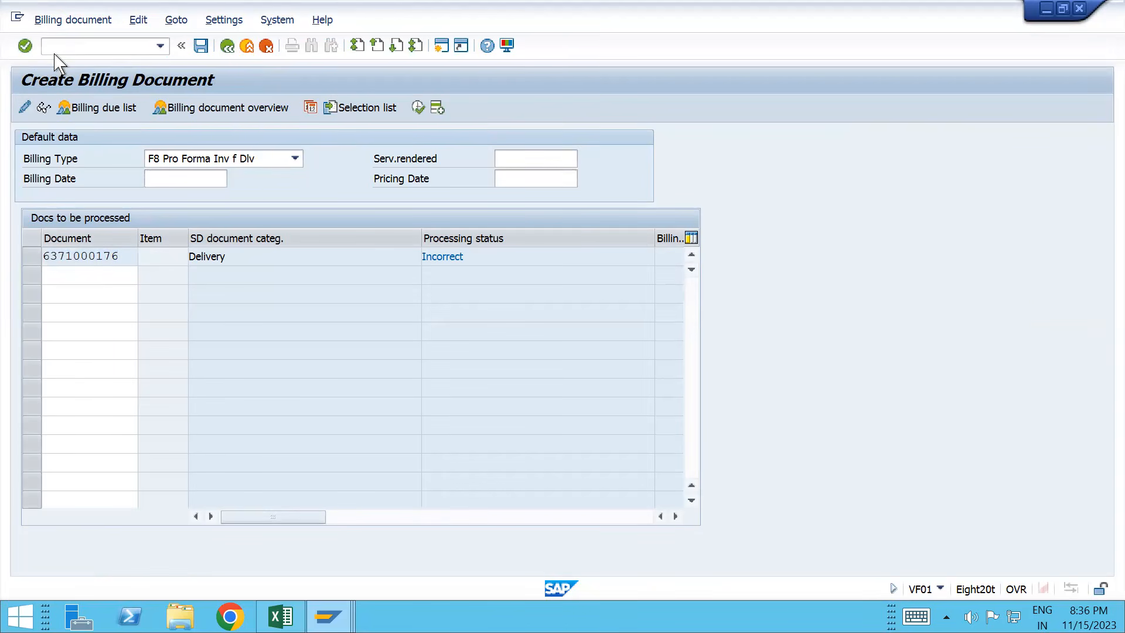
pyautogui.hotkey('ctrl', 'v')
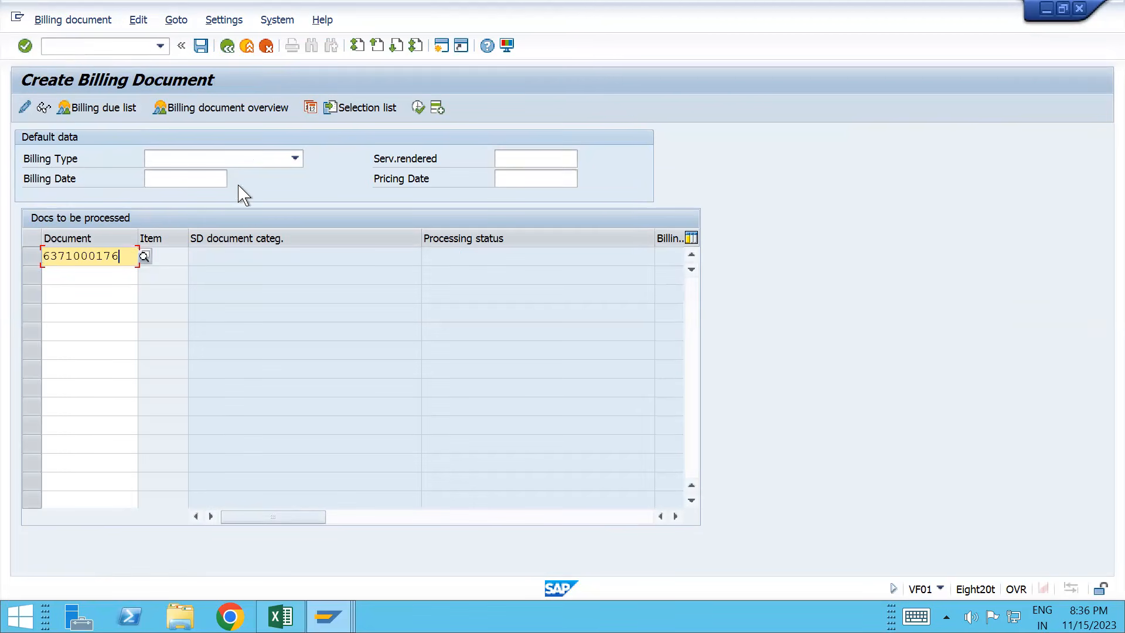
pyautogui.click(228, 159)
pyautogui.write('f8')
pyautogui.press('Return')
pyautogui.press('Return')
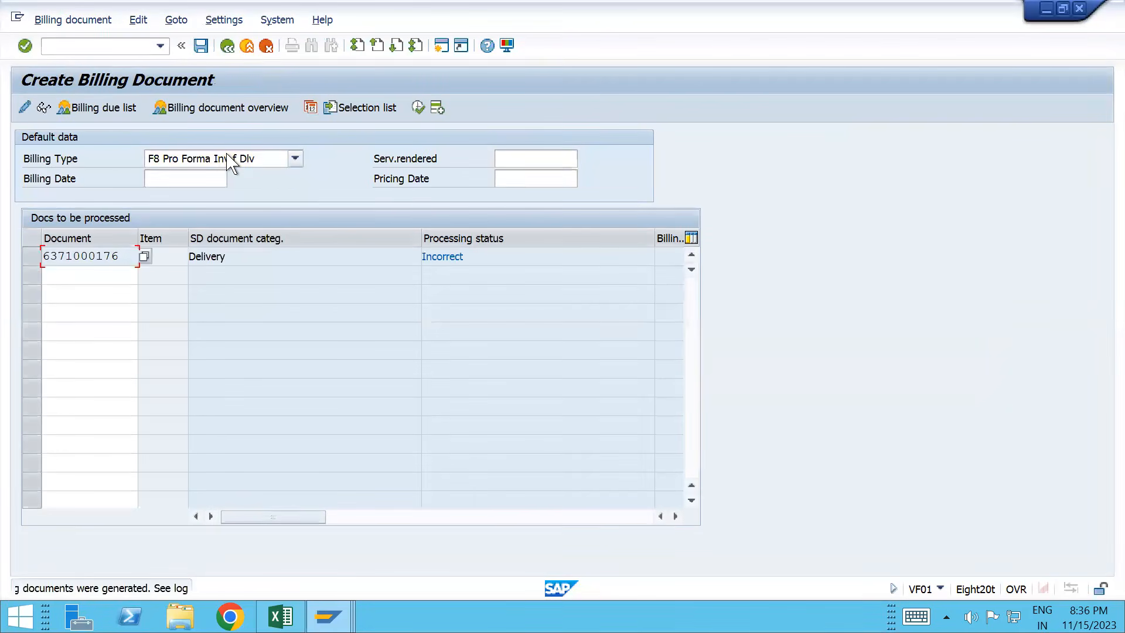
# Step: Check the processing log, which reports not relevant for billing, then return to copy control
pyautogui.click(138, 20)
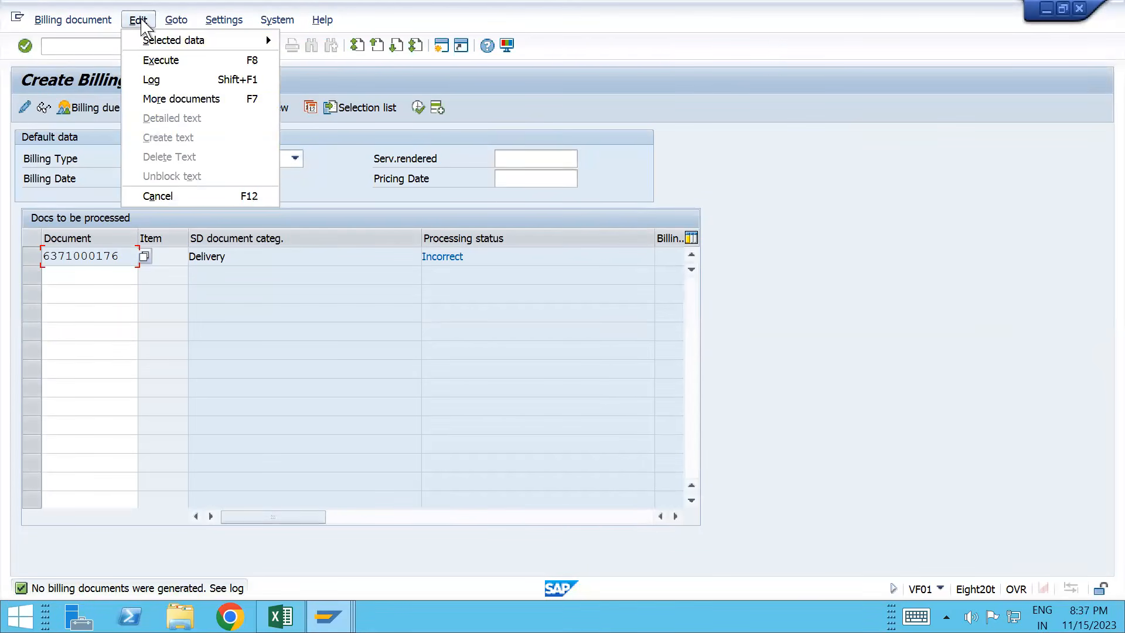
pyautogui.click(170, 80)
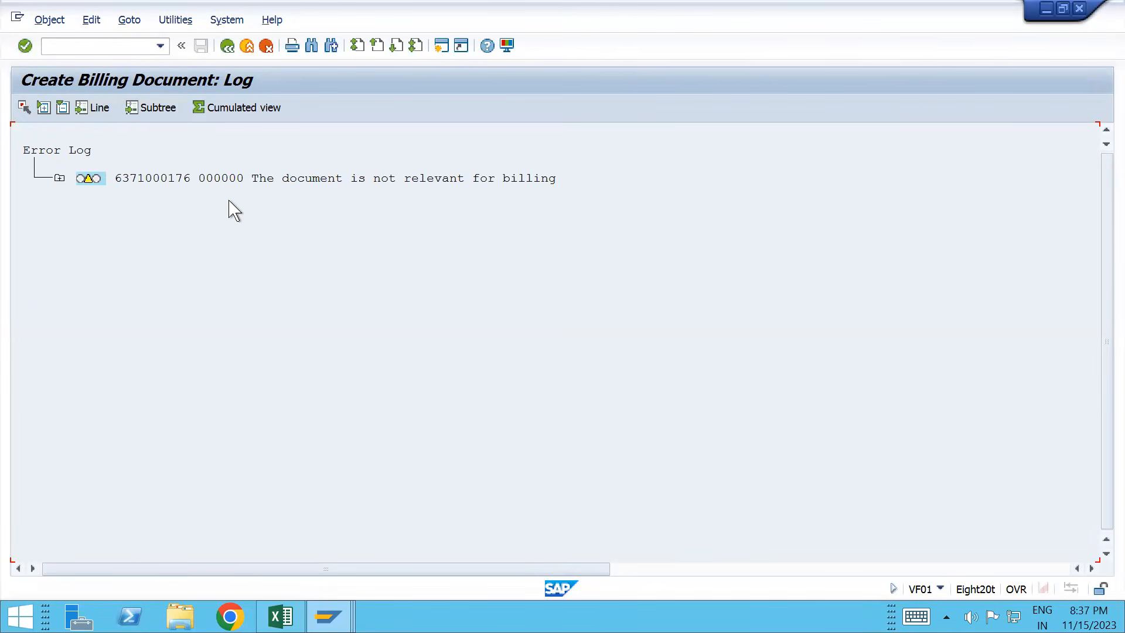
pyautogui.click(227, 54)
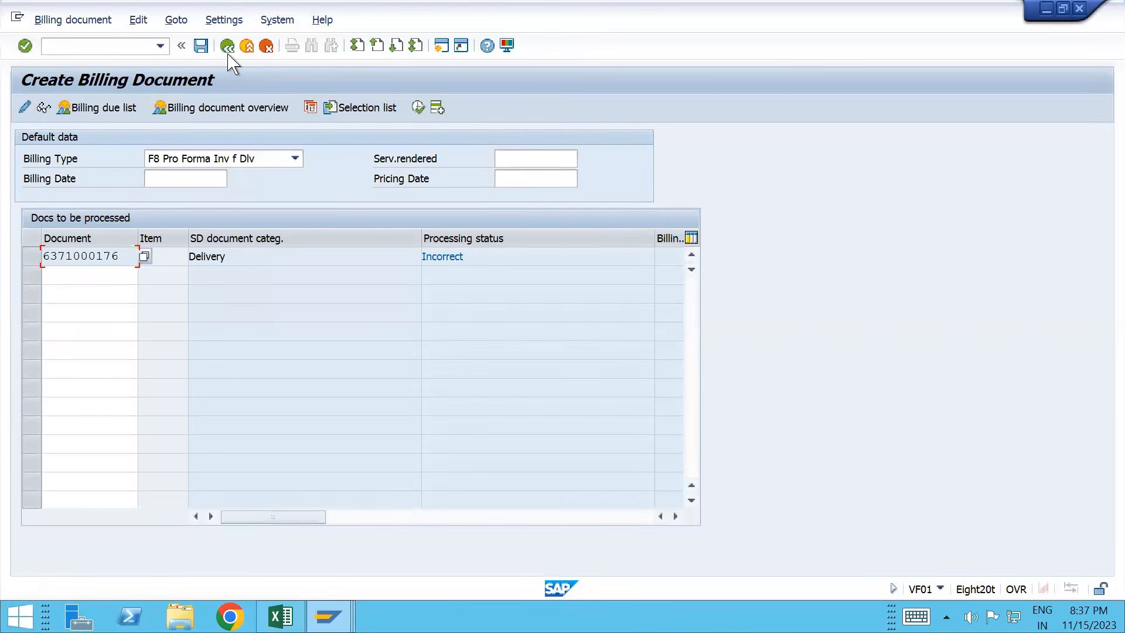
pyautogui.hotkey('alt', 'Tab')
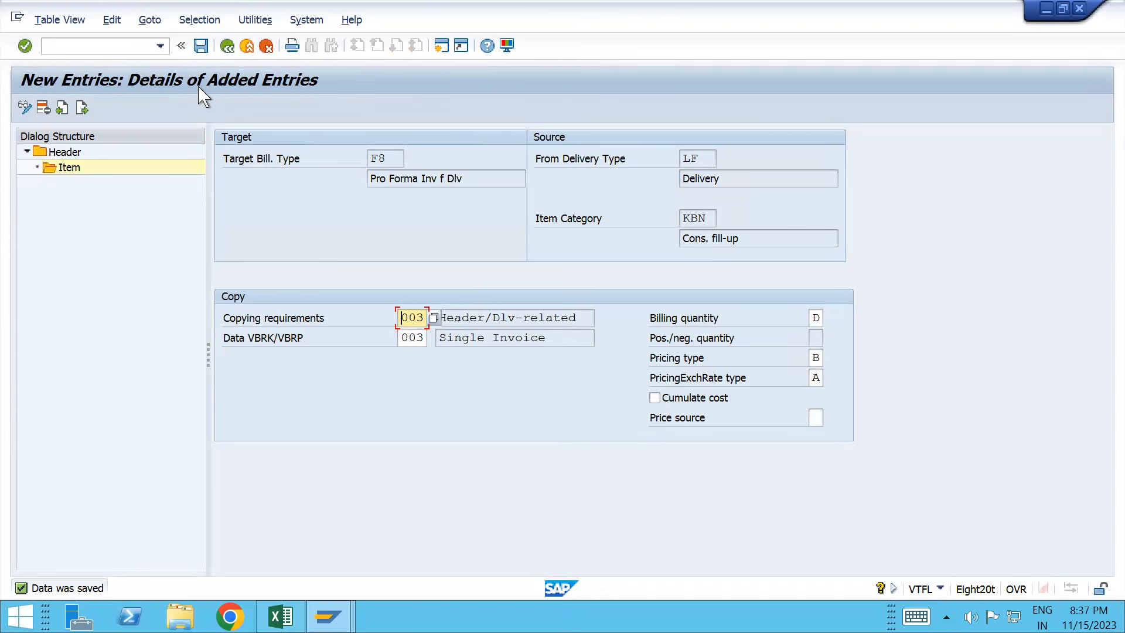
# Step: Re-save the KBN entry, leaving Price source empty, and return to the Item overview
pyautogui.click(201, 45)
pyautogui.click(813, 418)
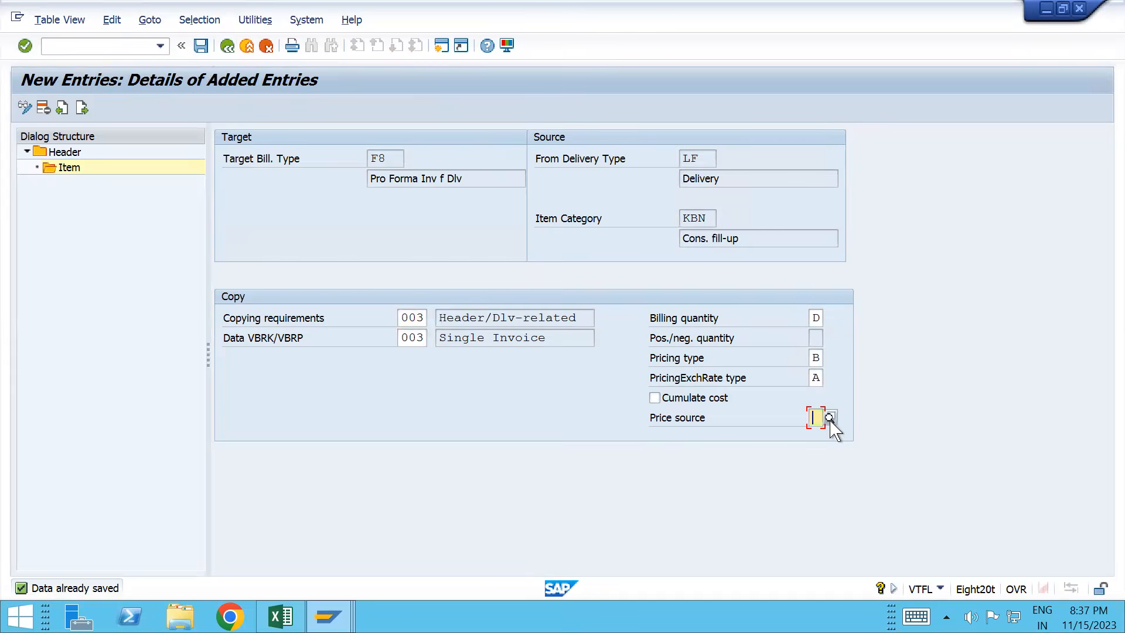
pyautogui.click(829, 418)
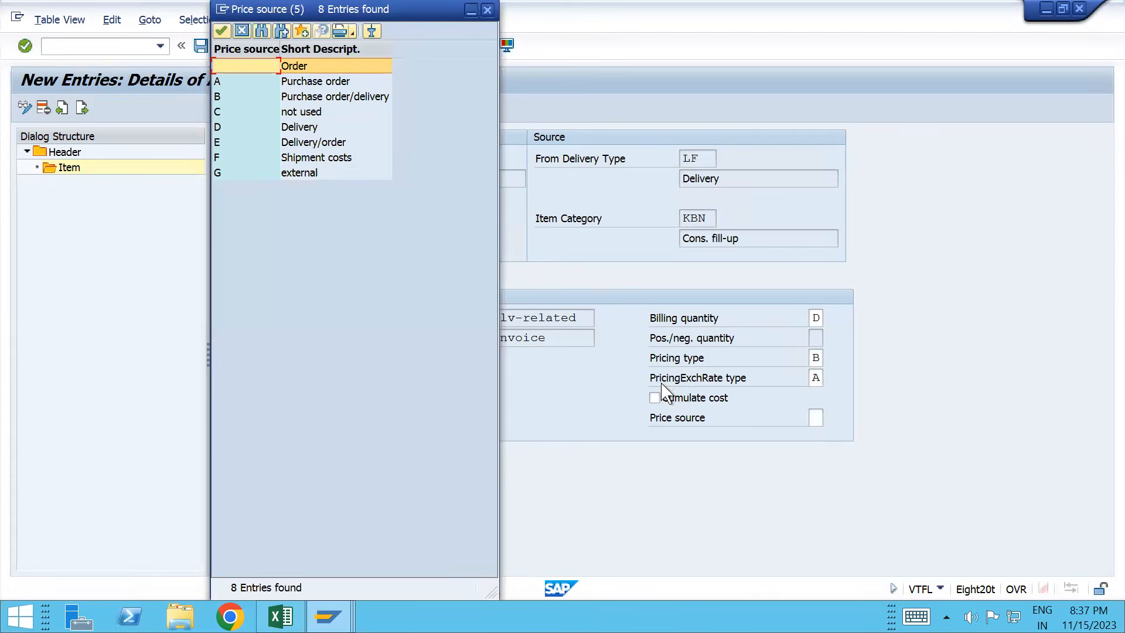
pyautogui.click(486, 9)
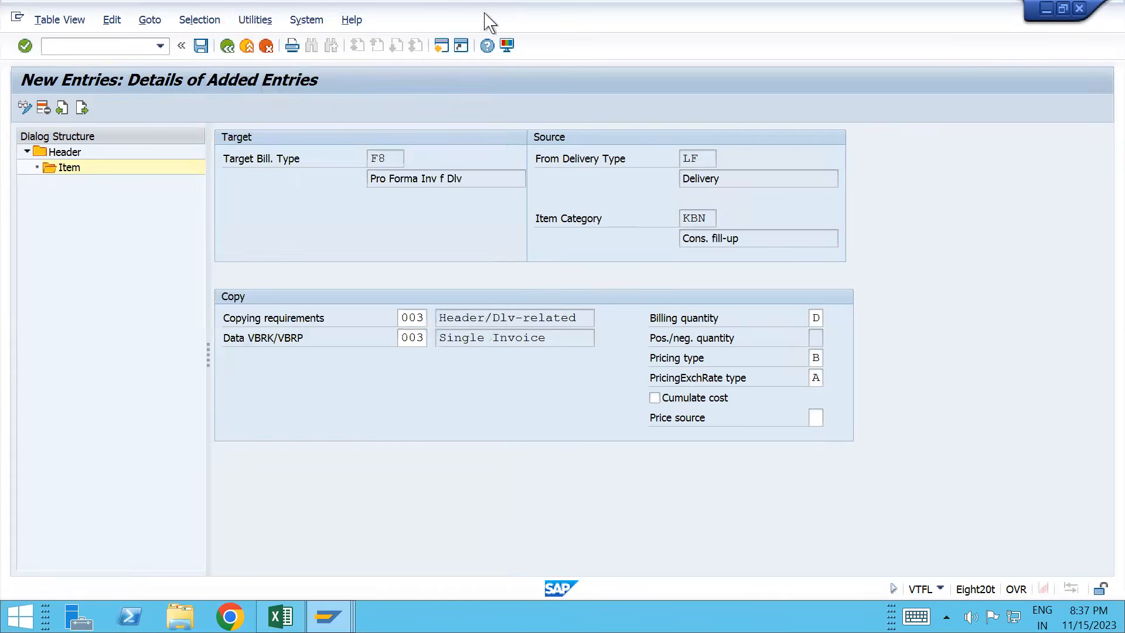
pyautogui.click(201, 45)
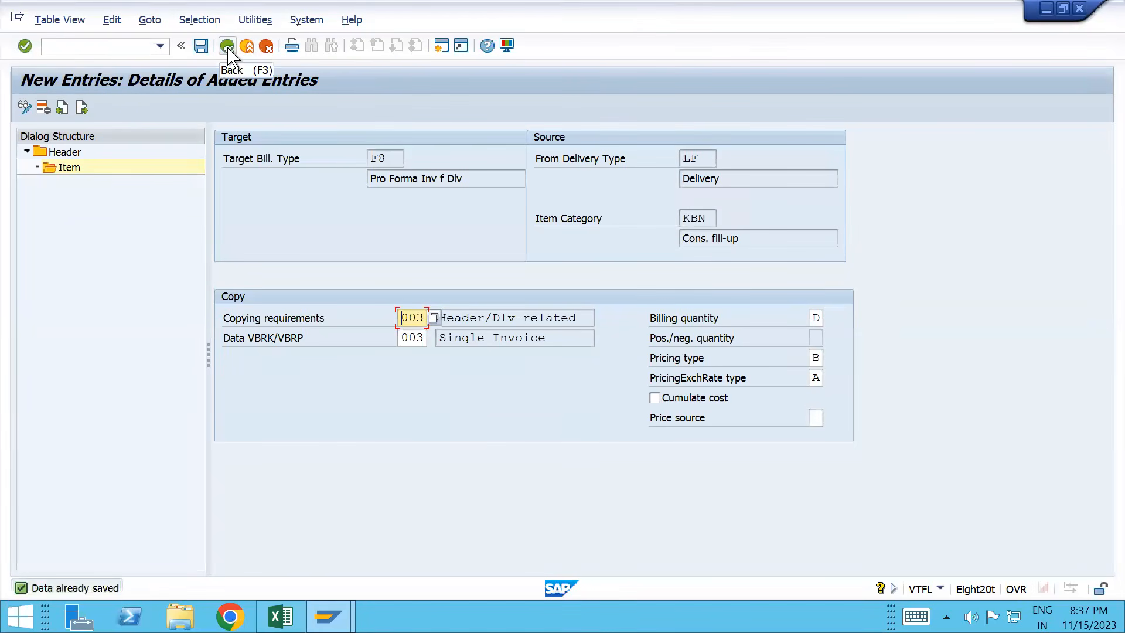
pyautogui.click(228, 49)
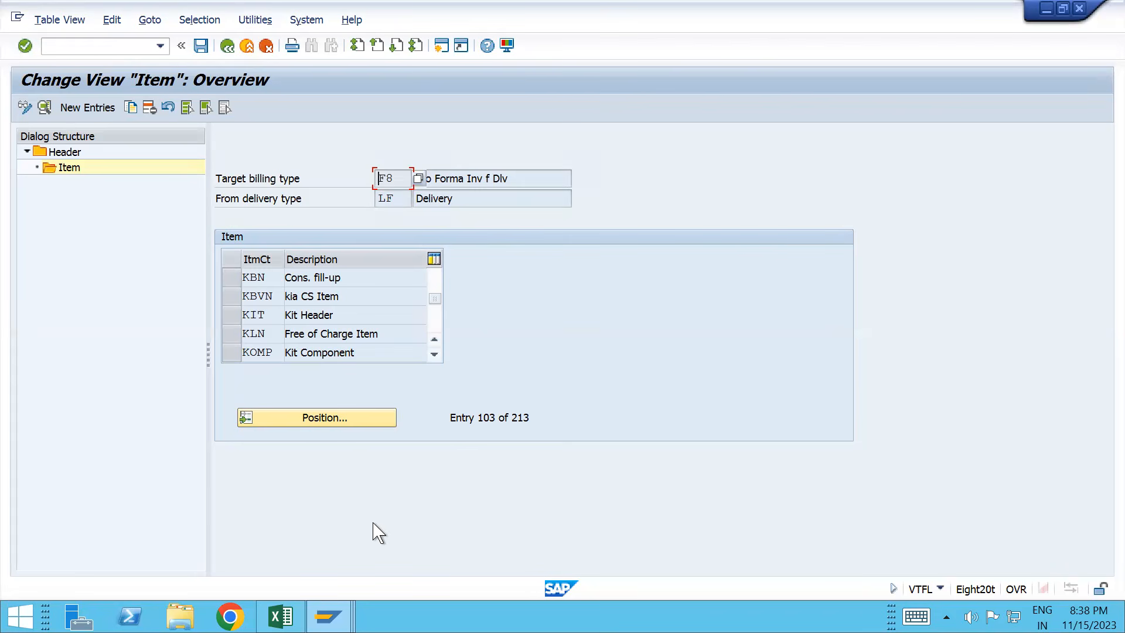
# Step: Position the item list on KBN and save the copy control entries again
pyautogui.click(324, 426)
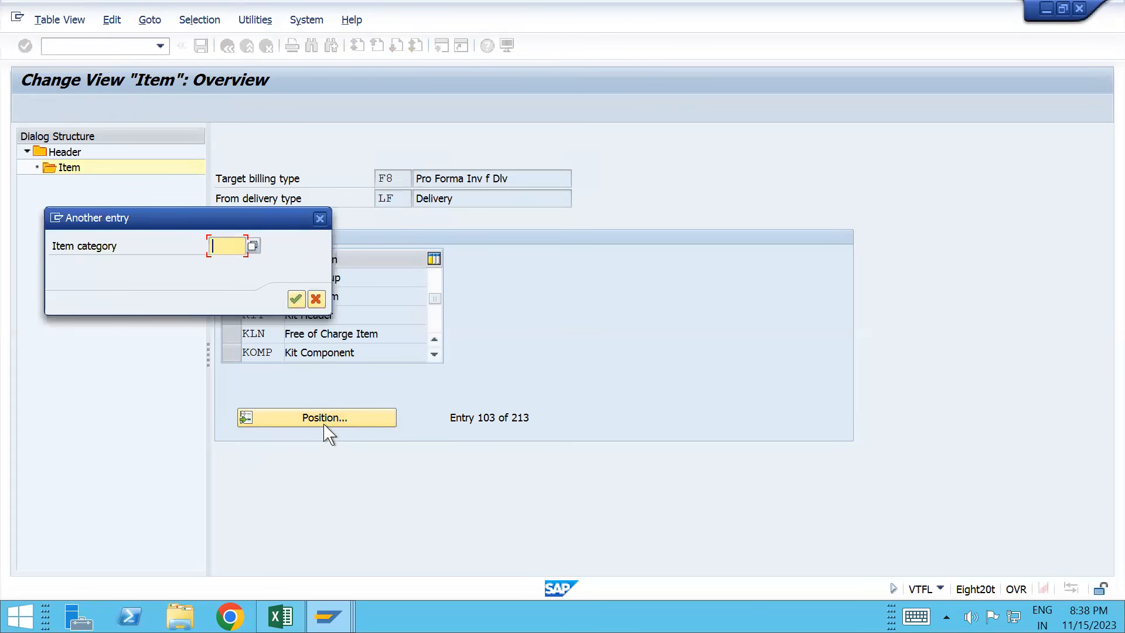
pyautogui.write('KBN')
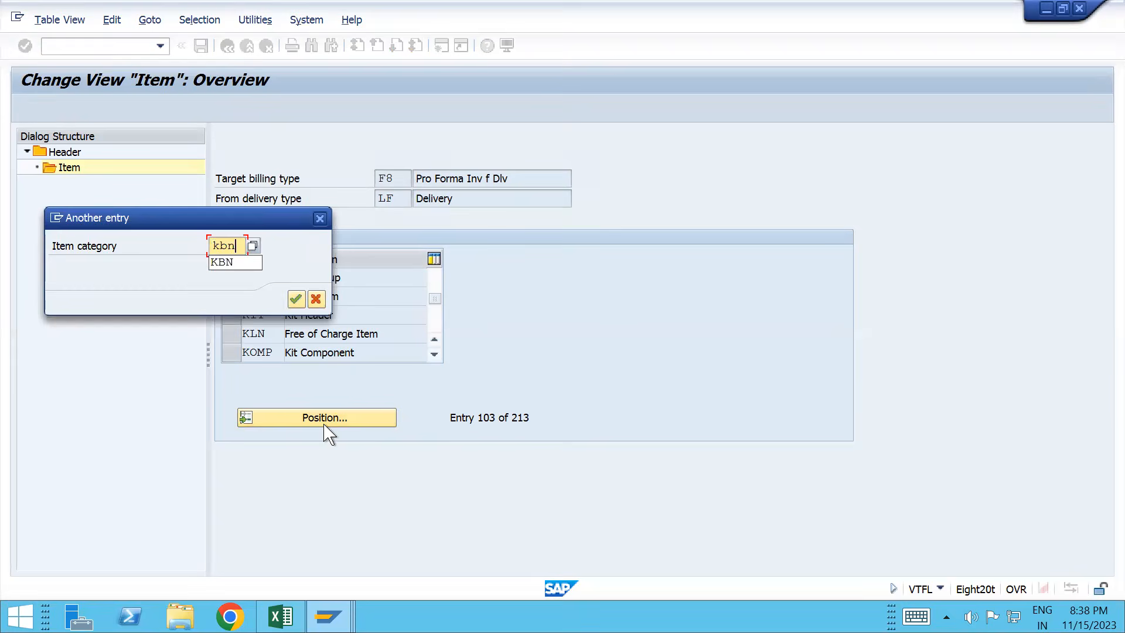
pyautogui.press('Return')
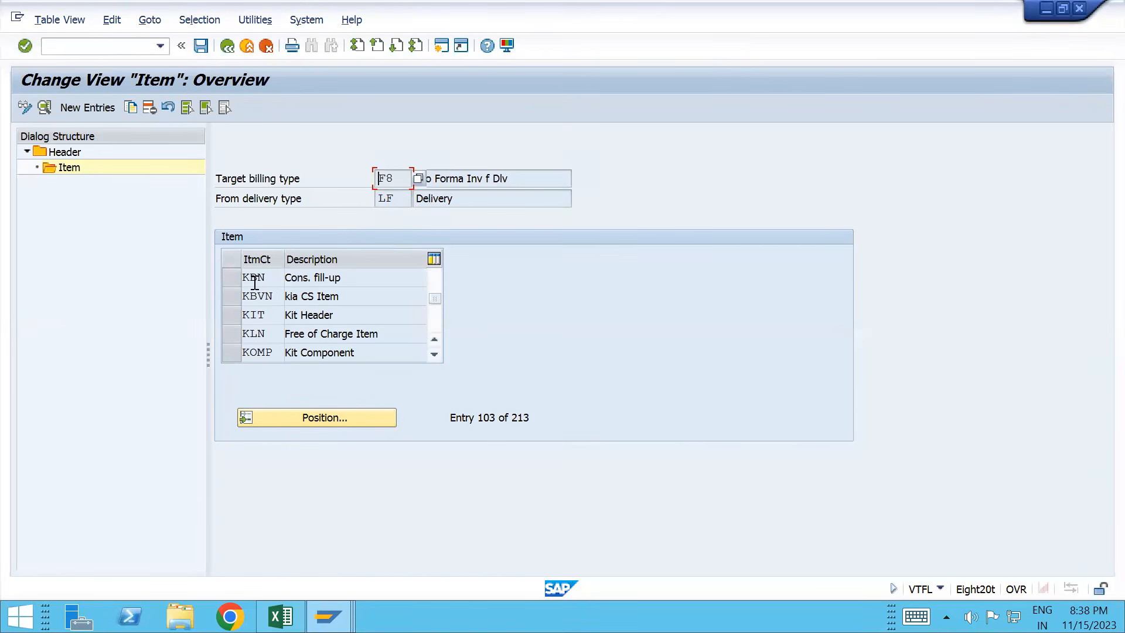
pyautogui.hotkey('ctrl', 's')
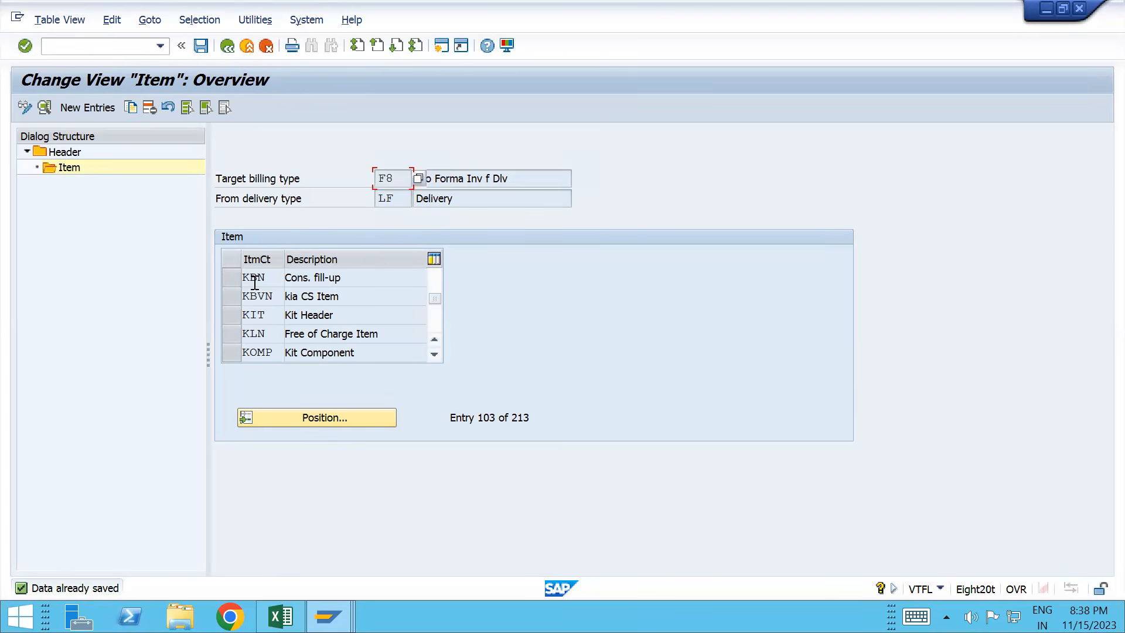
pyautogui.click(202, 46)
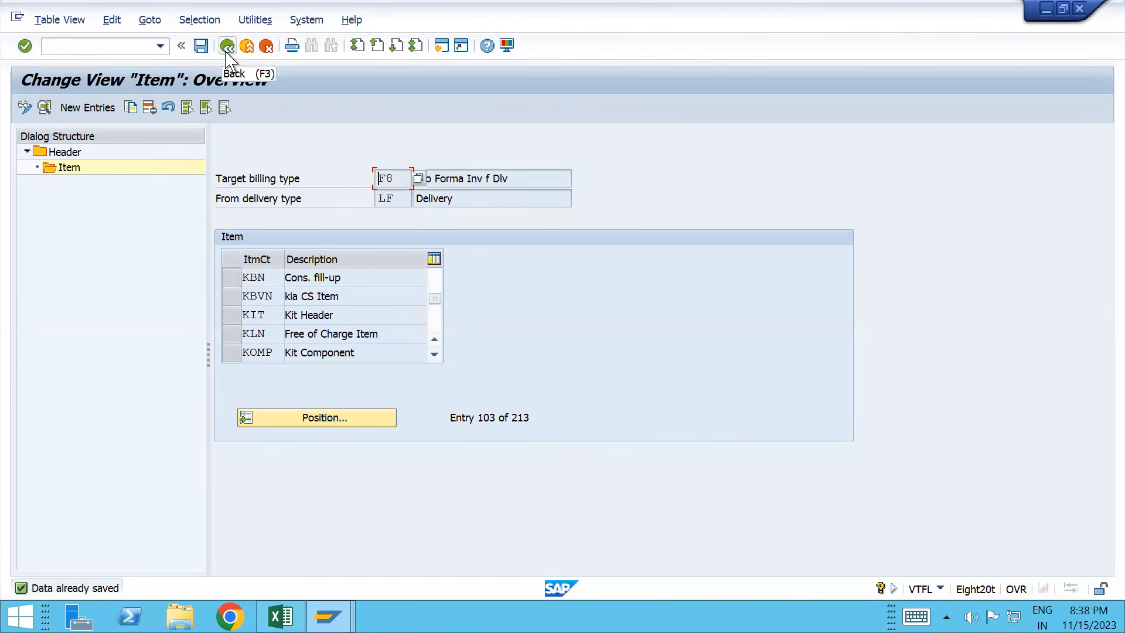
# Step: Go back to the header list, position on F8 from LF, and reopen its item entries
pyautogui.click(227, 46)
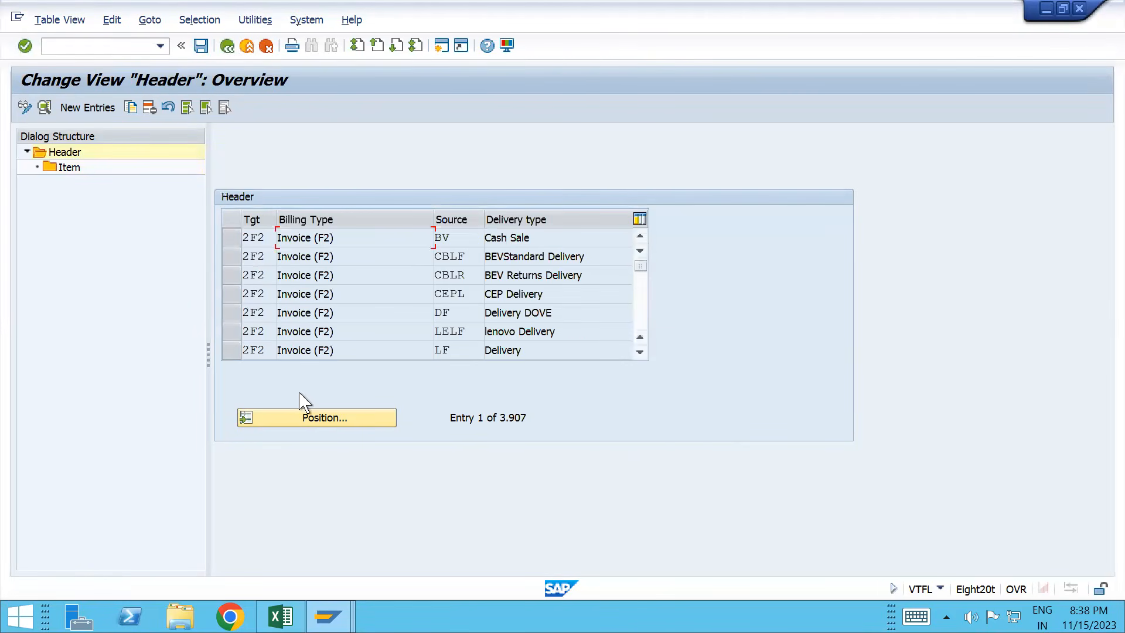
pyautogui.click(307, 422)
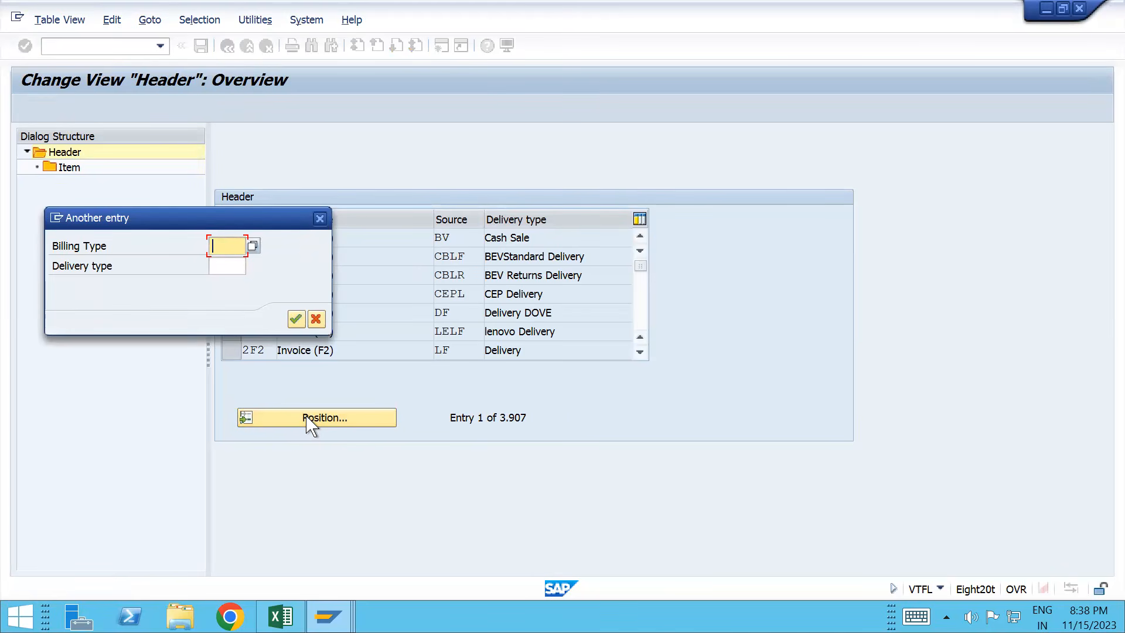
pyautogui.write('f')
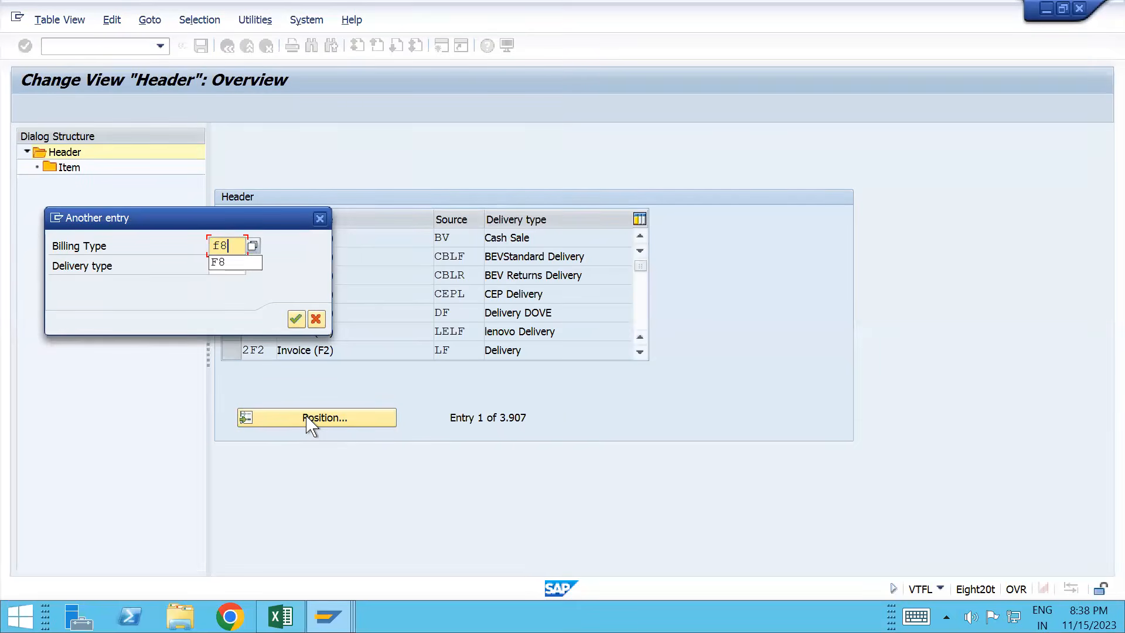
pyautogui.write('8')
pyautogui.press('Tab')
pyautogui.write('lf')
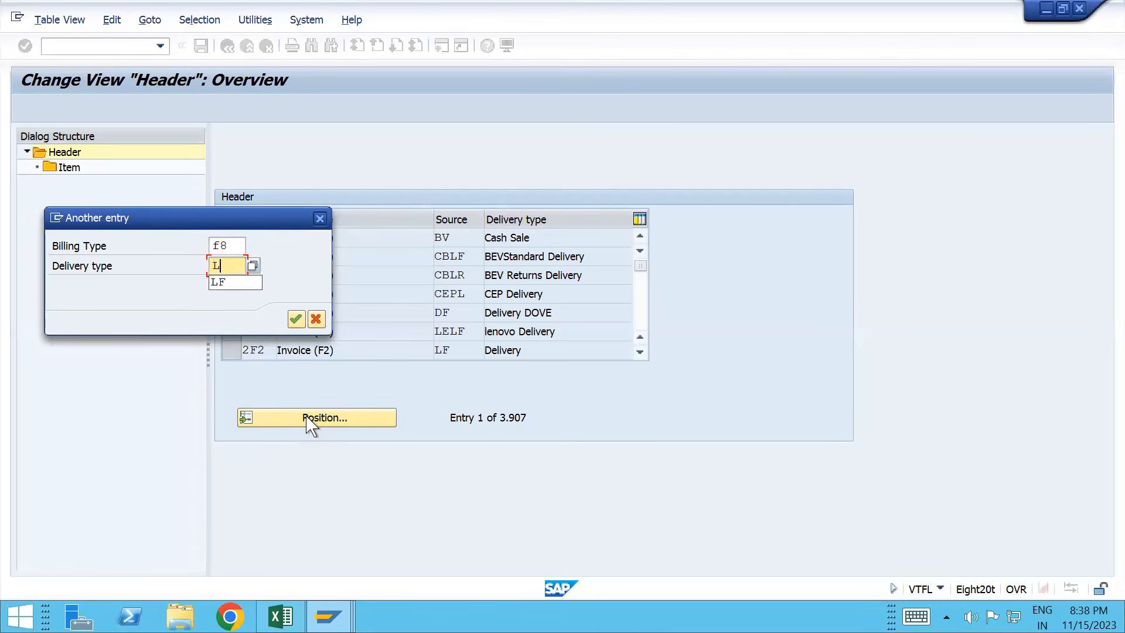
pyautogui.press('Return')
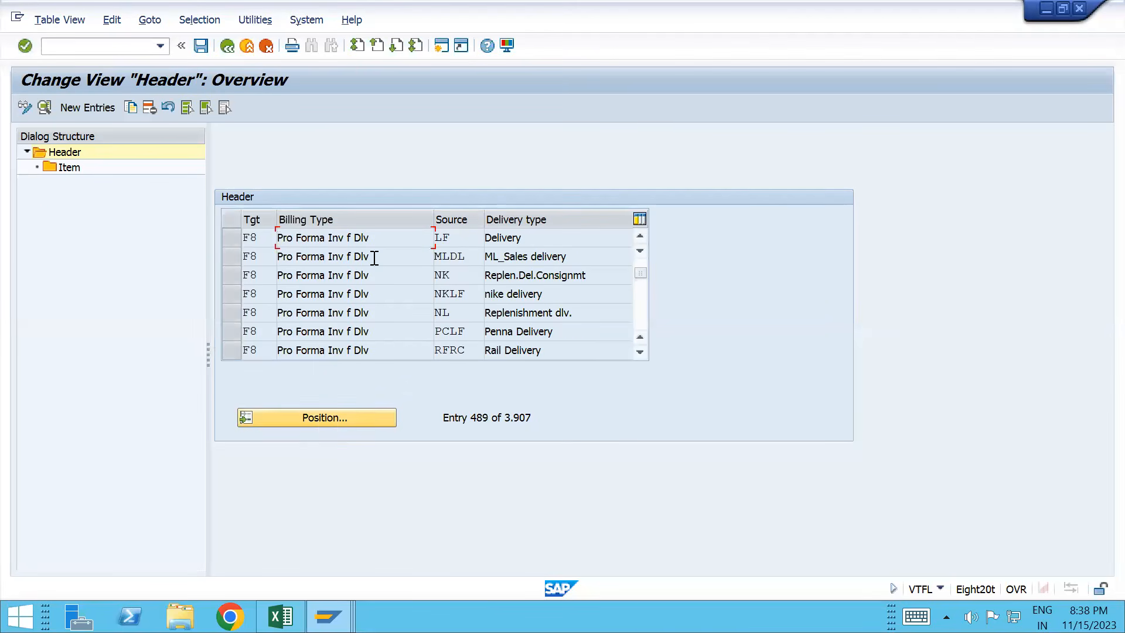
pyautogui.click(232, 237)
pyautogui.doubleClick(73, 171)
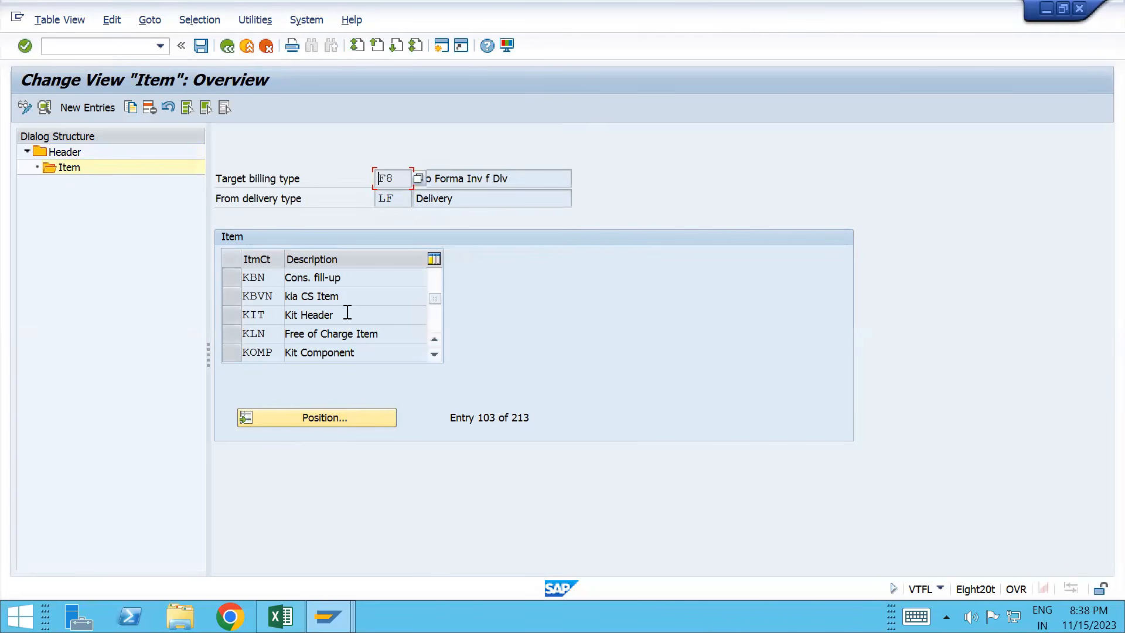
pyautogui.hotkey('alt', 'Tab')
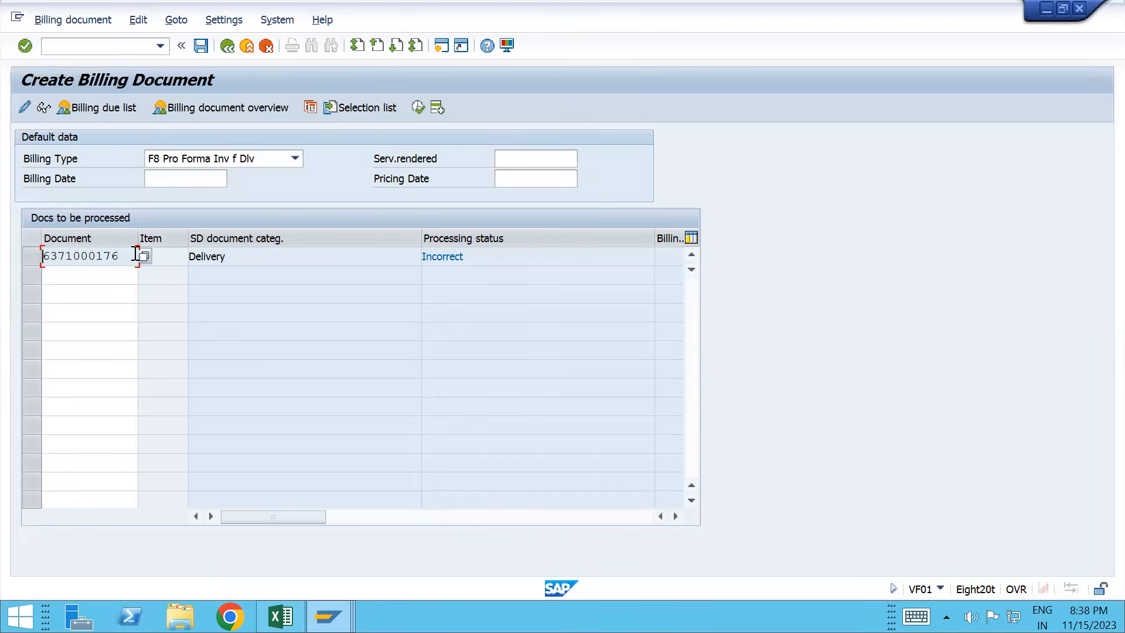
pyautogui.moveTo(135, 255); pyautogui.dragTo(42, 257)
pyautogui.hotkey('ctrl', 'c')
pyautogui.click(122, 46)
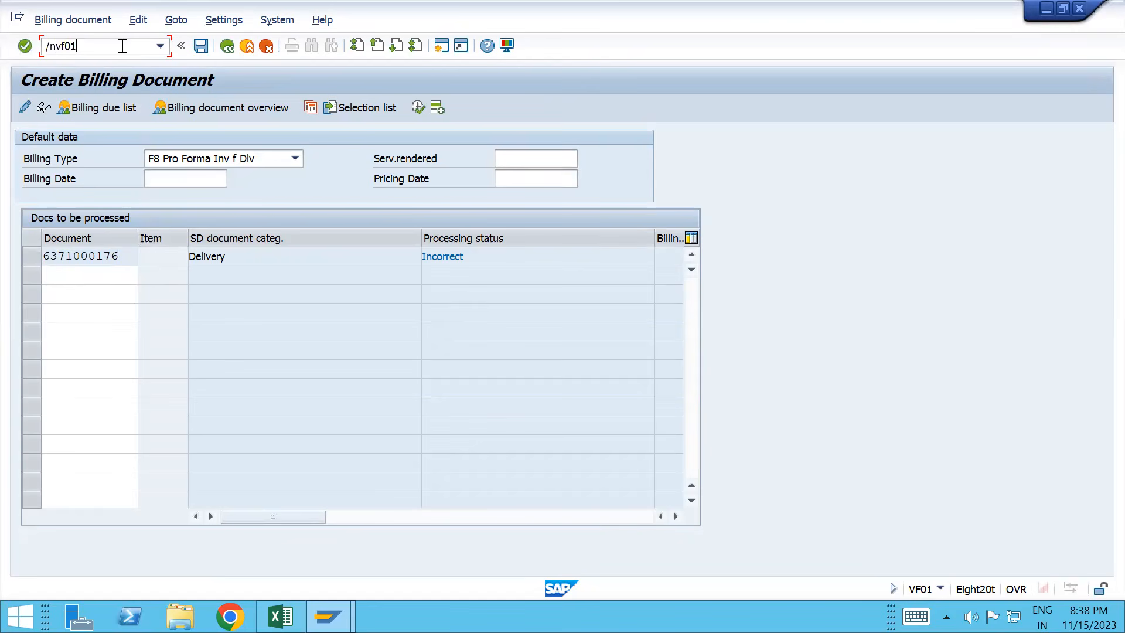
pyautogui.press('Return')
pyautogui.hotkey('ctrl', 'v')
pyautogui.press('Return')
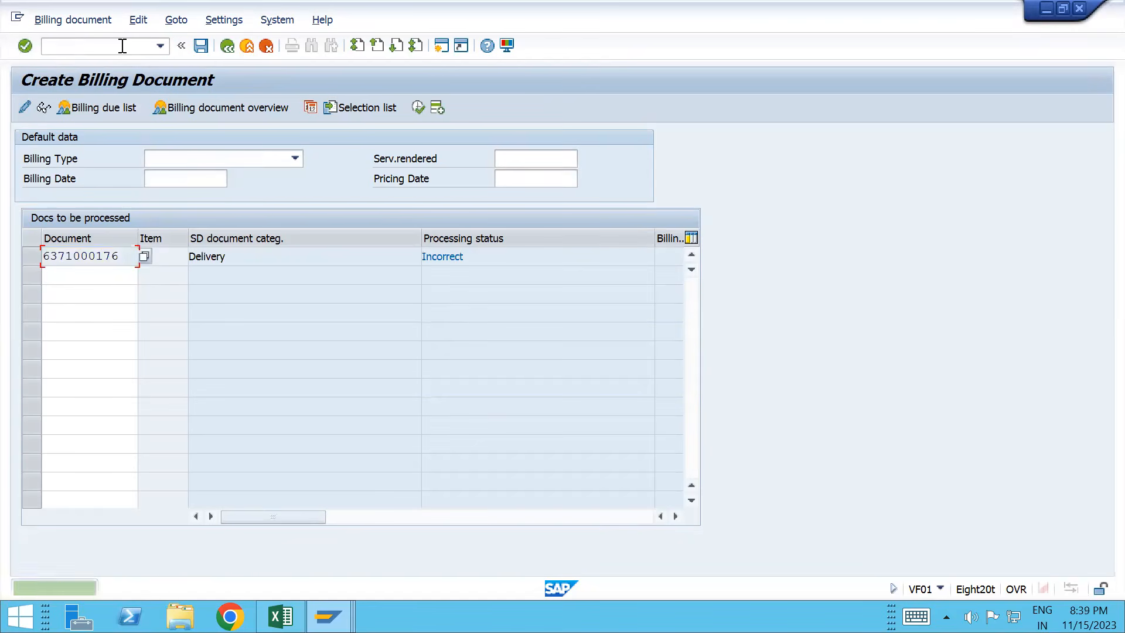
pyautogui.click(108, 48)
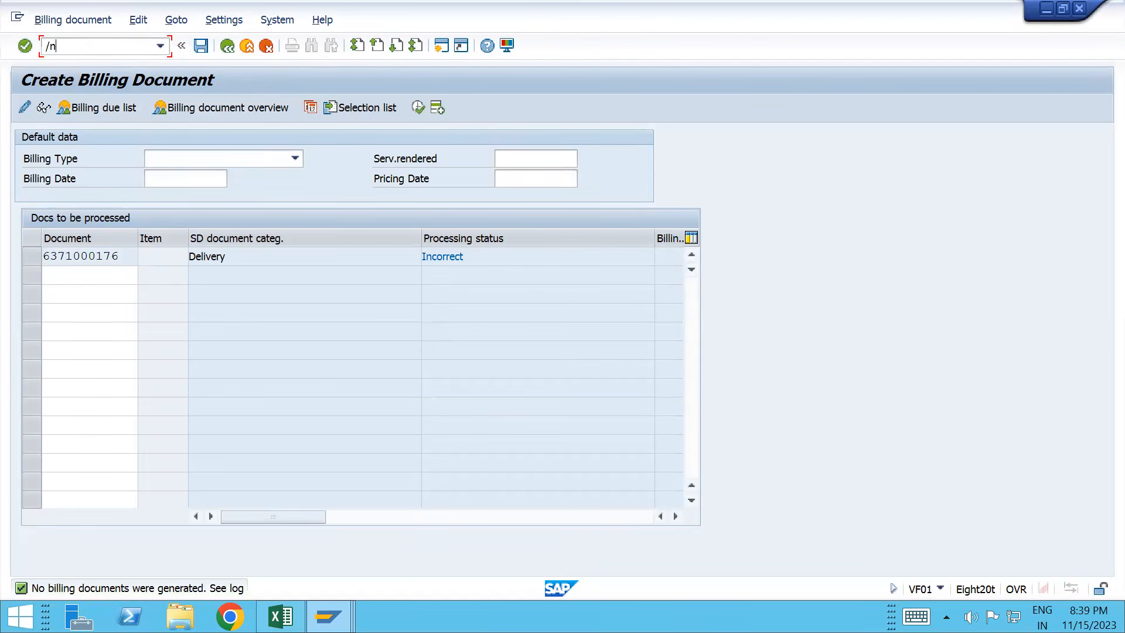
pyautogui.write('/nvl02n')
pyautogui.press('Return')
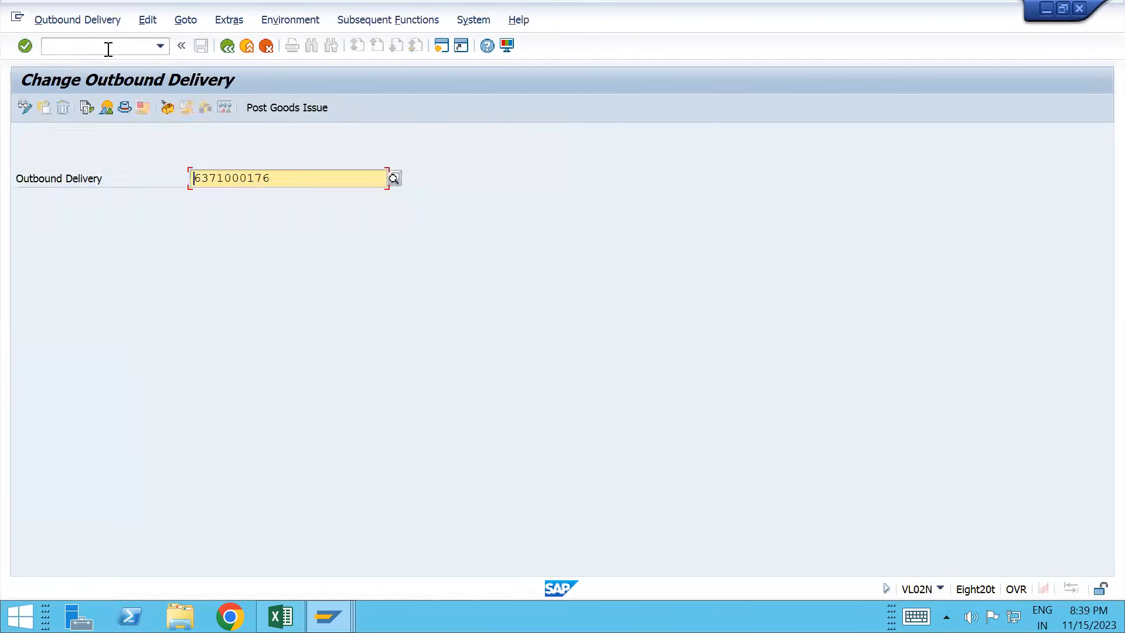
pyautogui.click(89, 107)
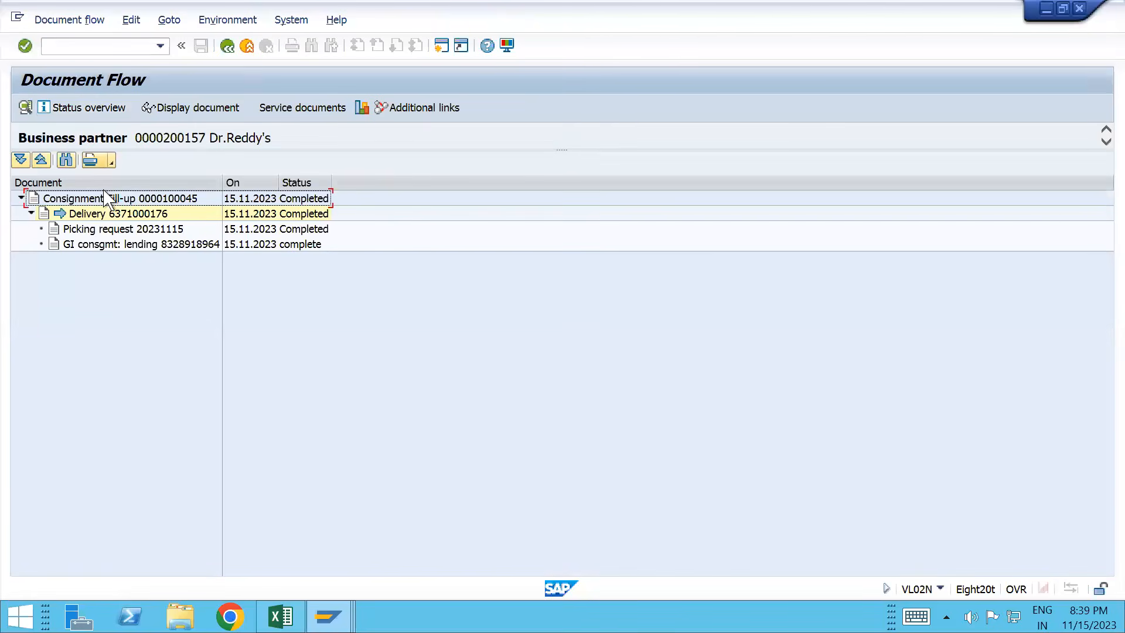
pyautogui.click(113, 212)
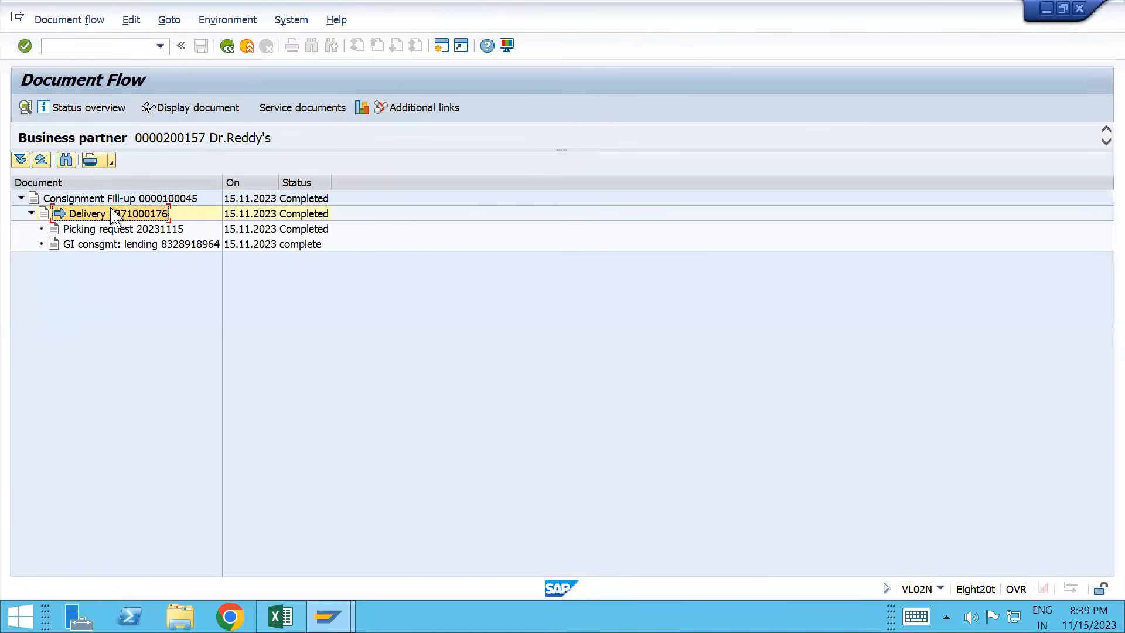
pyautogui.click(215, 111)
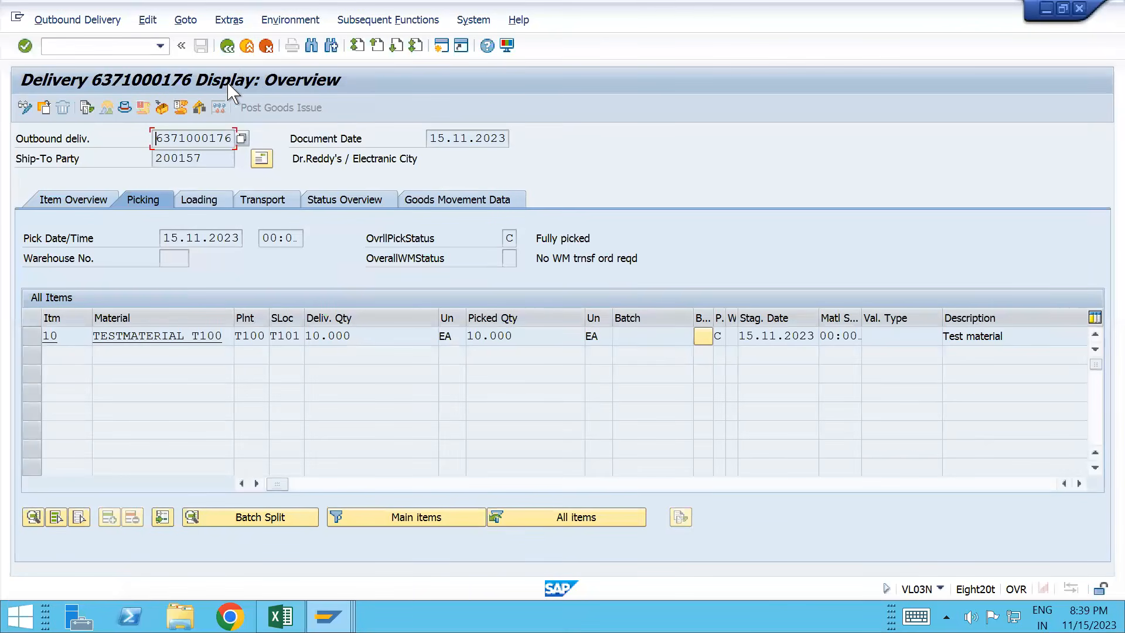
pyautogui.click(125, 107)
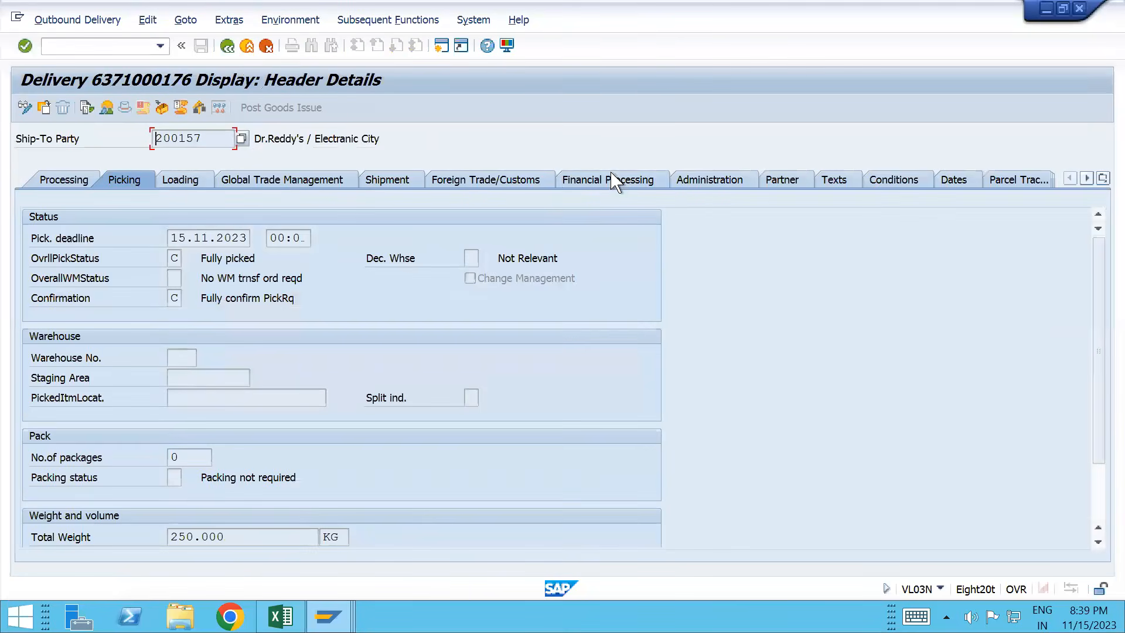
pyautogui.click(705, 186)
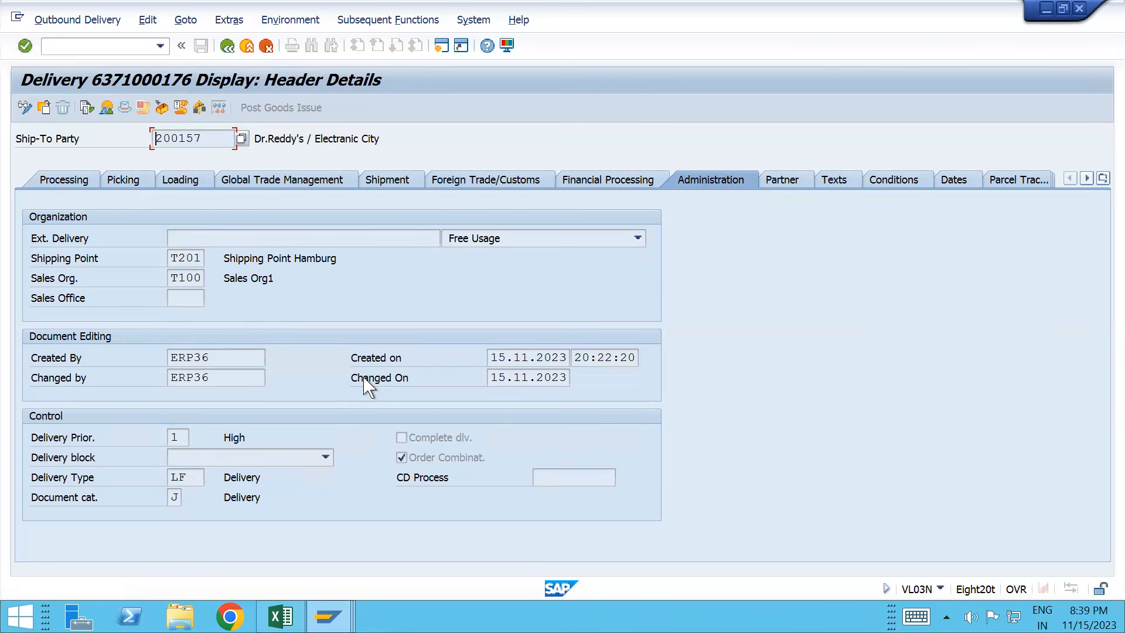
pyautogui.hotkey('alt', 'Tab')
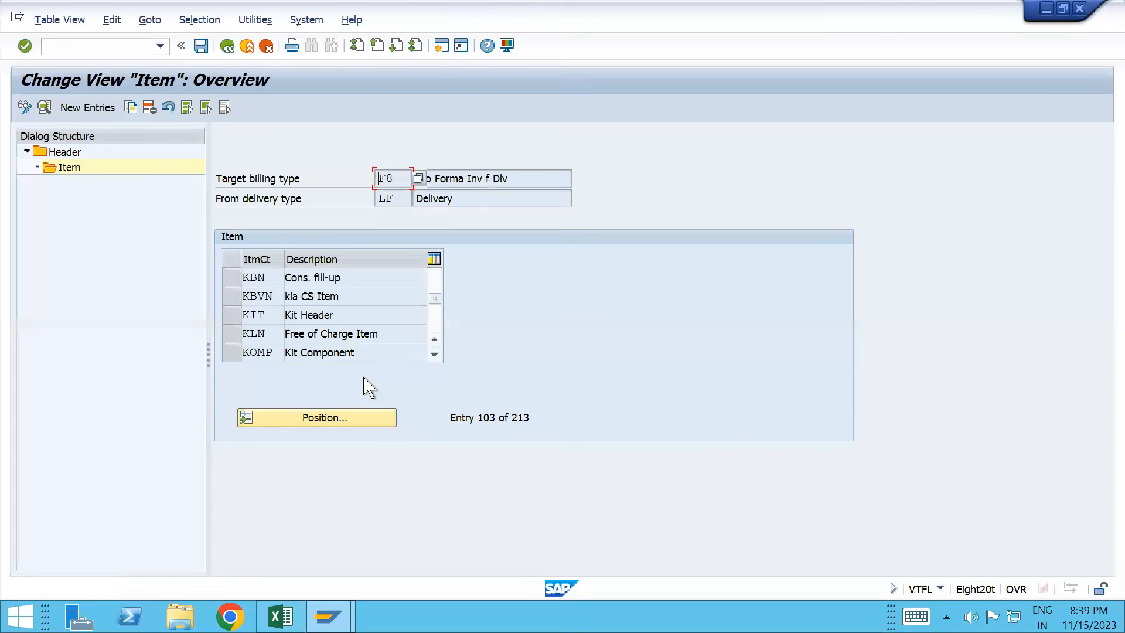
# Step: Open the F8-from-LF header copy control details, showing copying requirement 009 DlvRel.pro forma hdr
pyautogui.hotkey('alt', 'Tab')
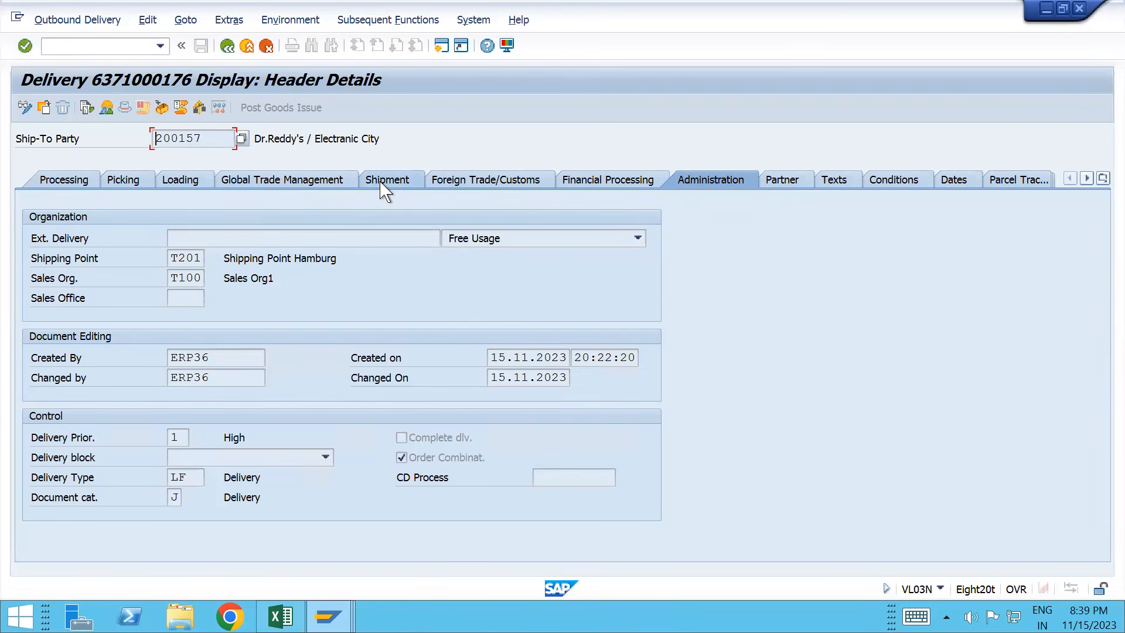
pyautogui.hotkey('alt', 'Tab')
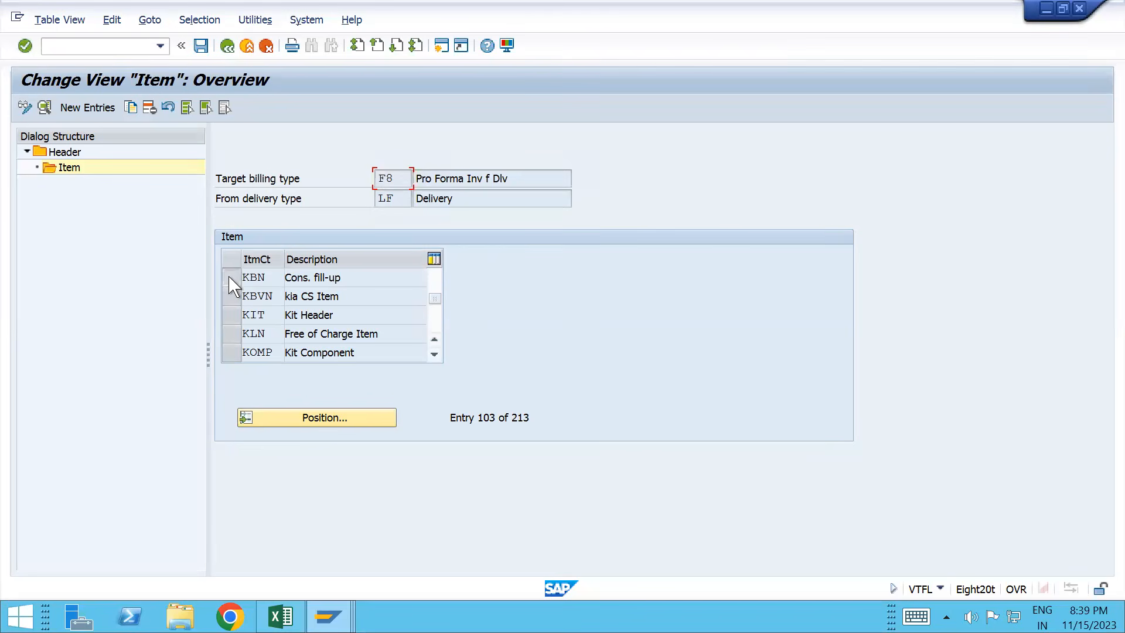
pyautogui.click(230, 279)
pyautogui.click(62, 151)
pyautogui.doubleClick(64, 153)
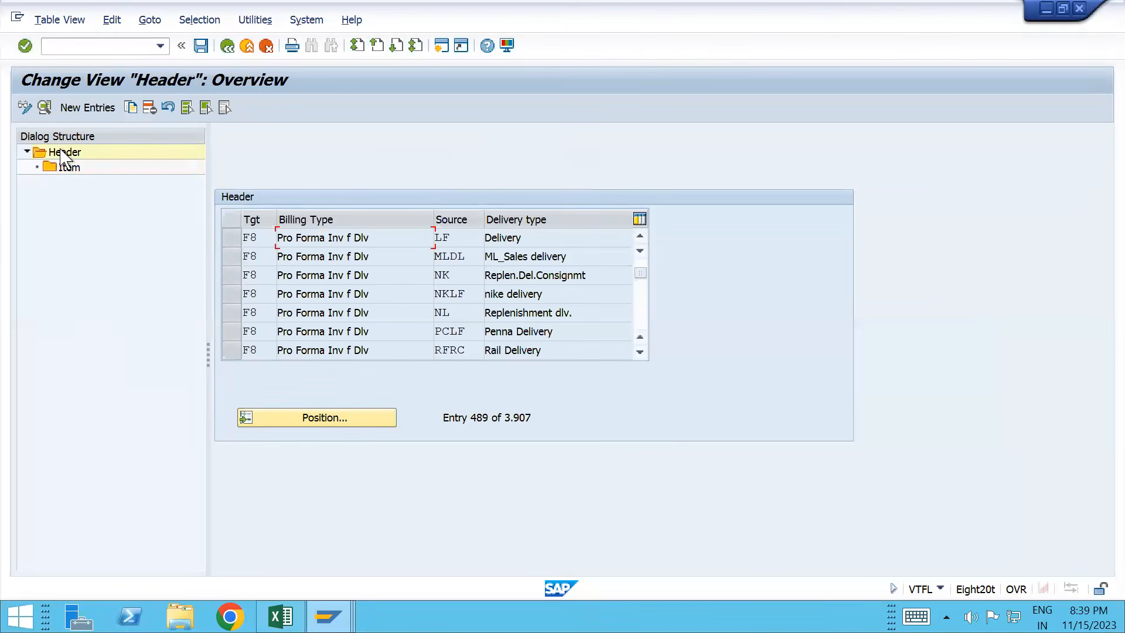
pyautogui.click(233, 238)
pyautogui.click(44, 107)
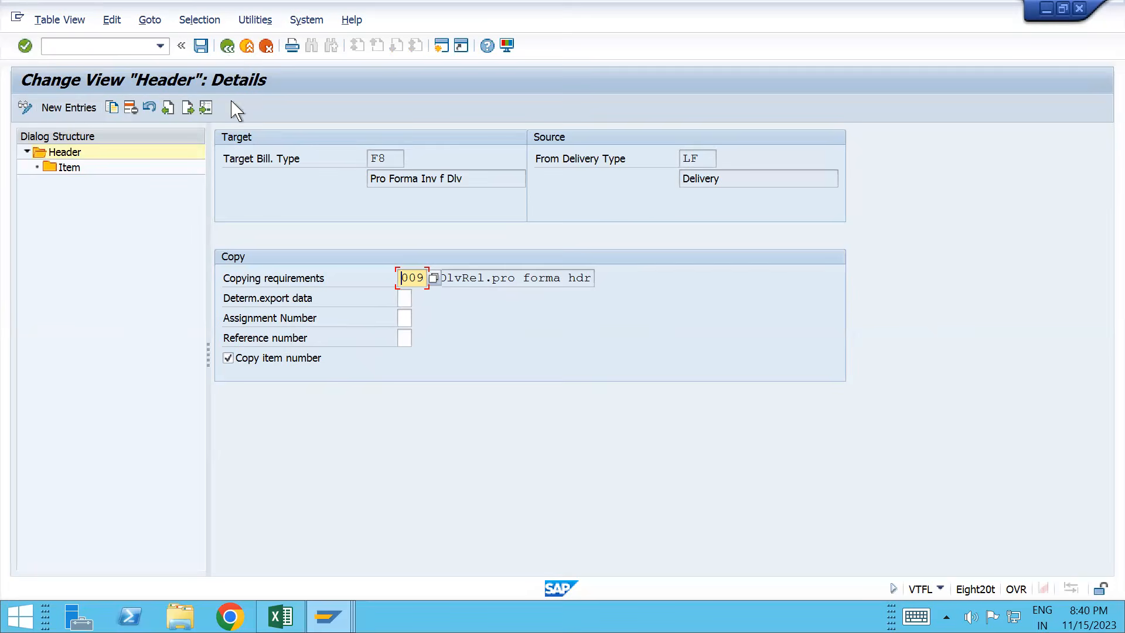
# Step: Reopen the KBN item details, tick Cumulate cost and keep the price source blank
pyautogui.click(227, 47)
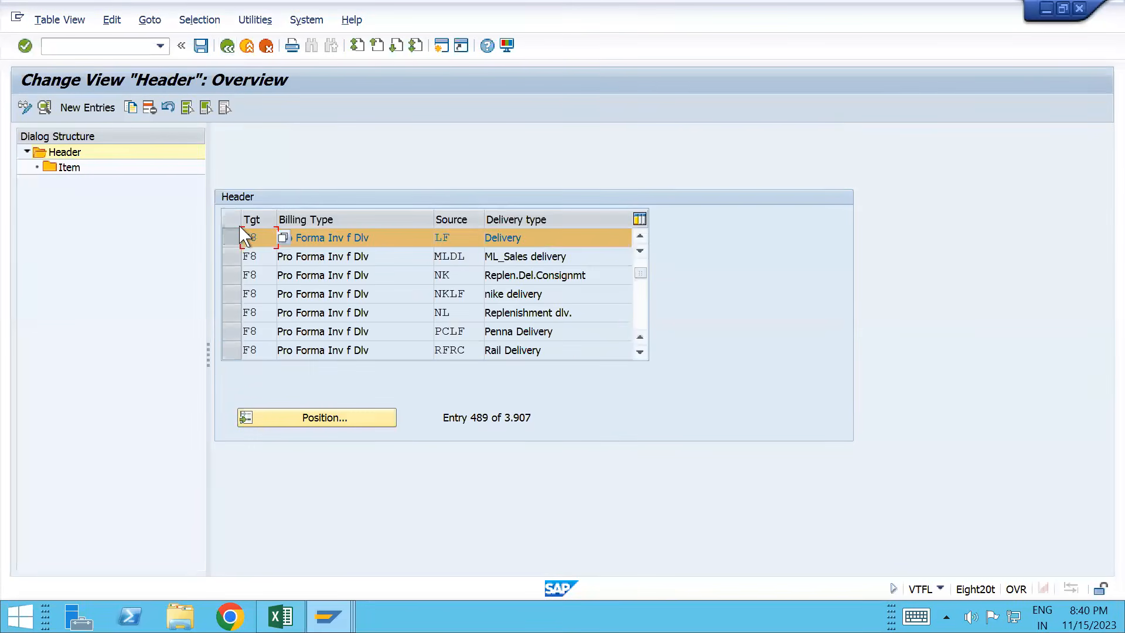
pyautogui.doubleClick(67, 168)
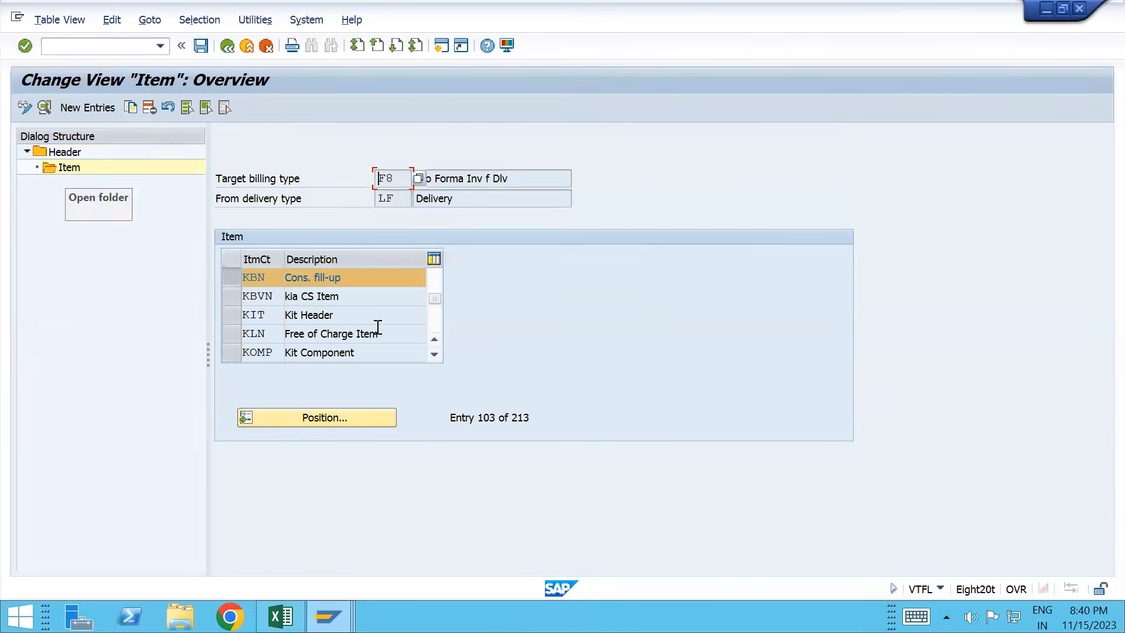
pyautogui.click(231, 283)
pyautogui.click(231, 282)
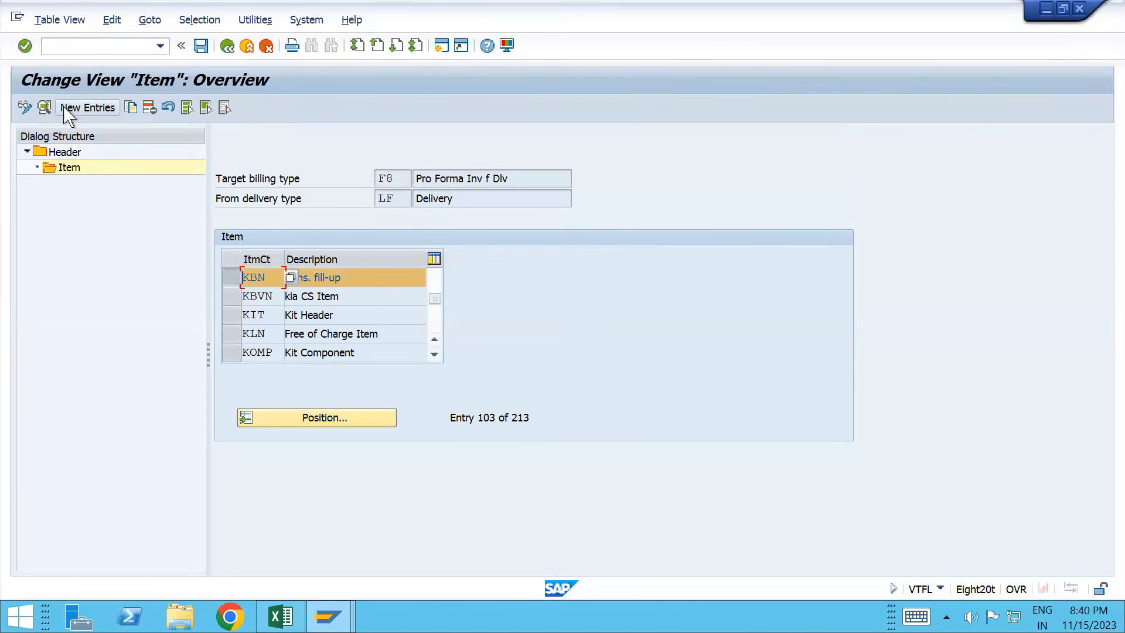
pyautogui.click(44, 108)
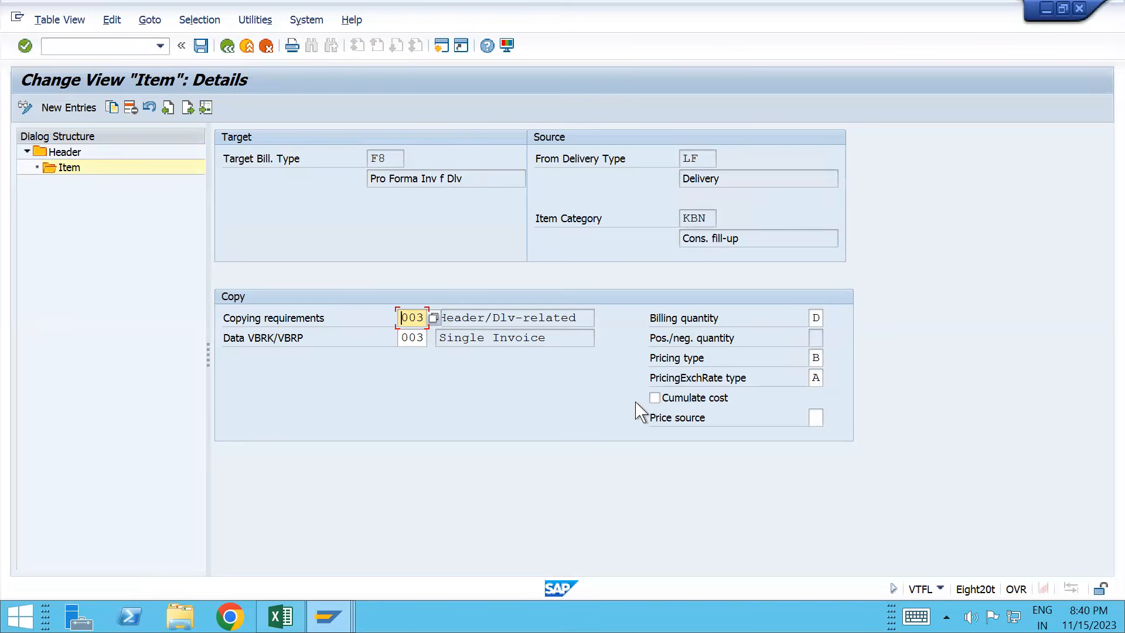
pyautogui.click(654, 399)
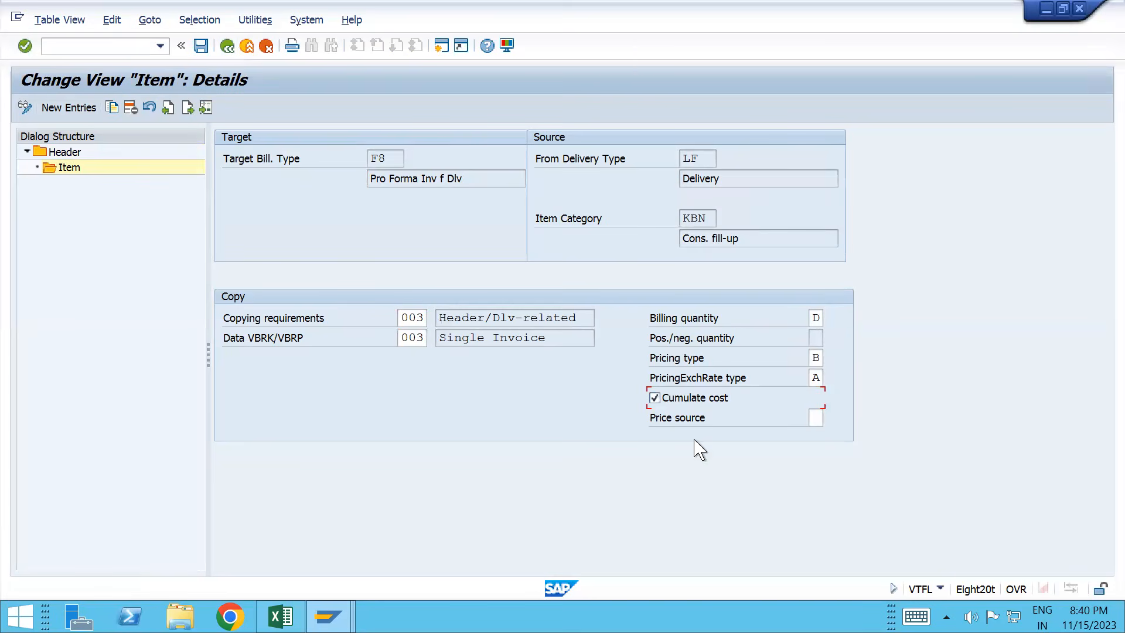
pyautogui.click(816, 417)
pyautogui.click(830, 417)
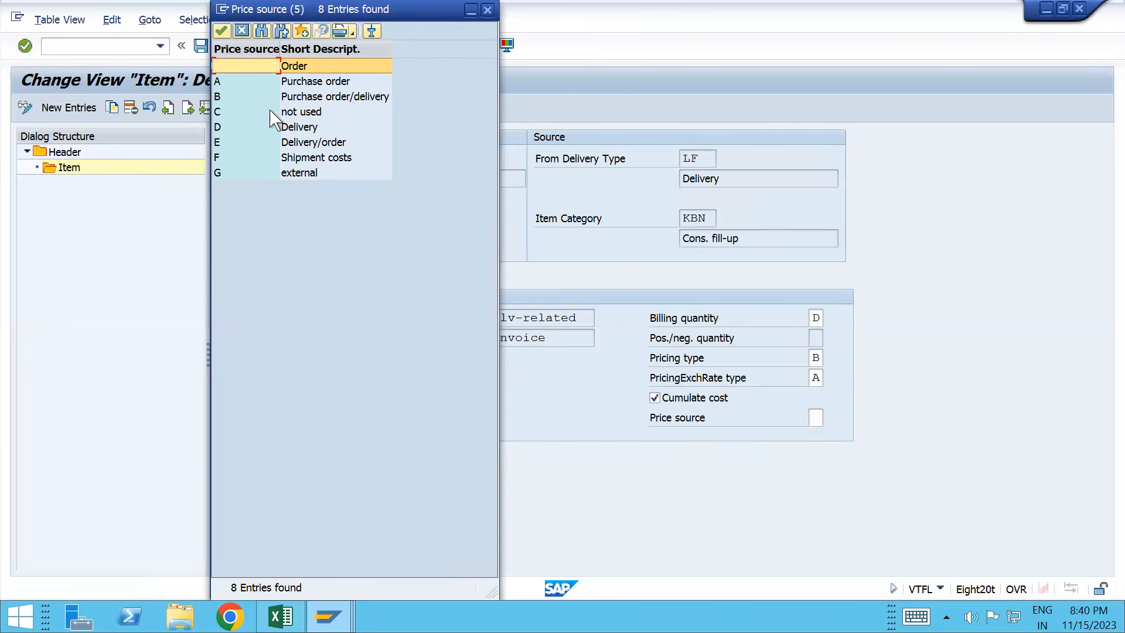
pyautogui.doubleClick(255, 68)
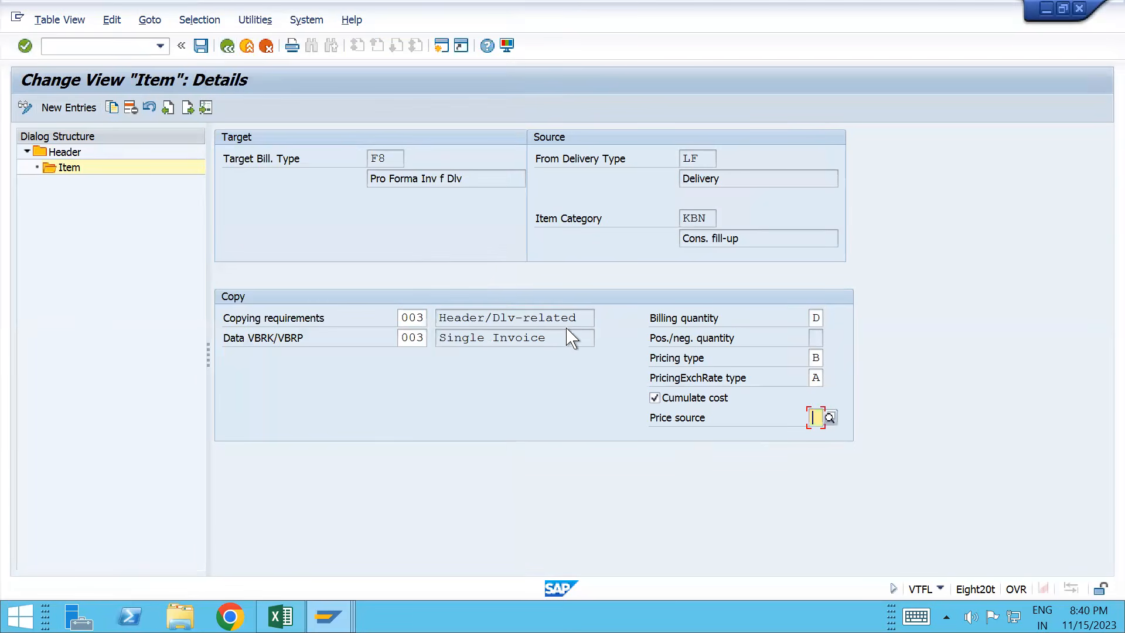
pyautogui.click(408, 317)
# Step: Change the KBN copying requirement to routine 009 DlvRel.pro forma hdr and save
pyautogui.click(434, 318)
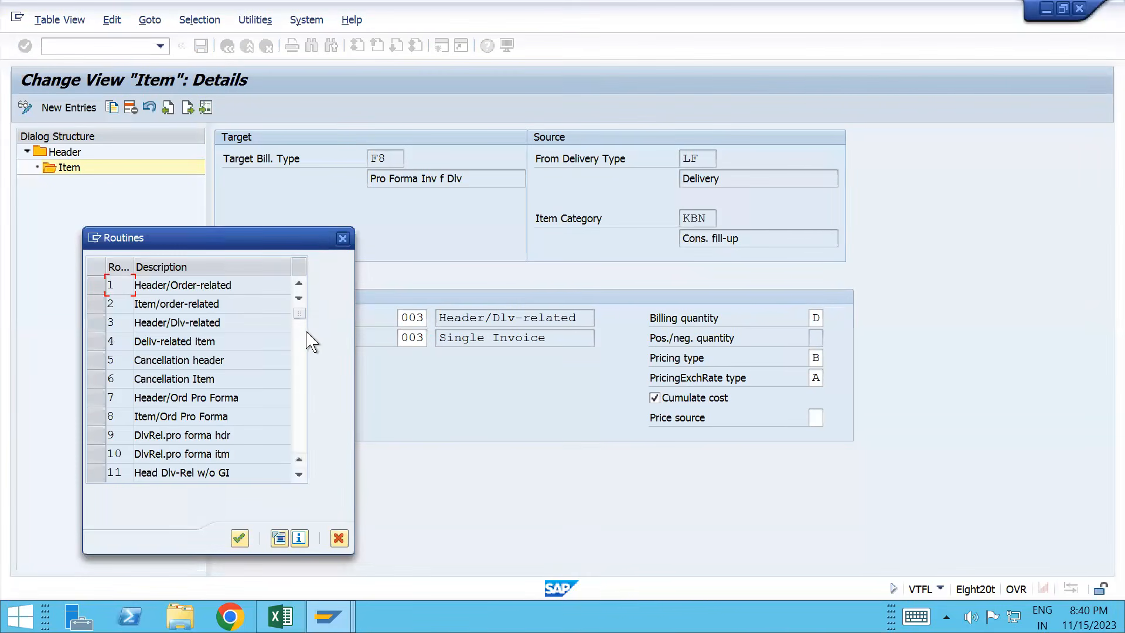
pyautogui.scroll(-4, 308, 339)
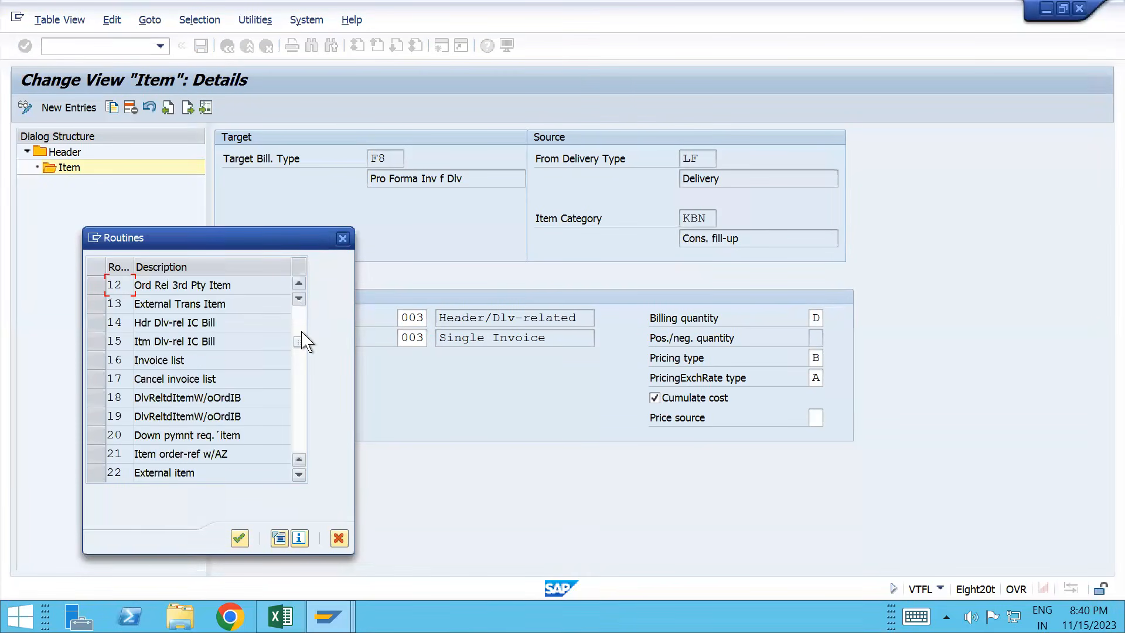
pyautogui.scroll(4, 307, 336)
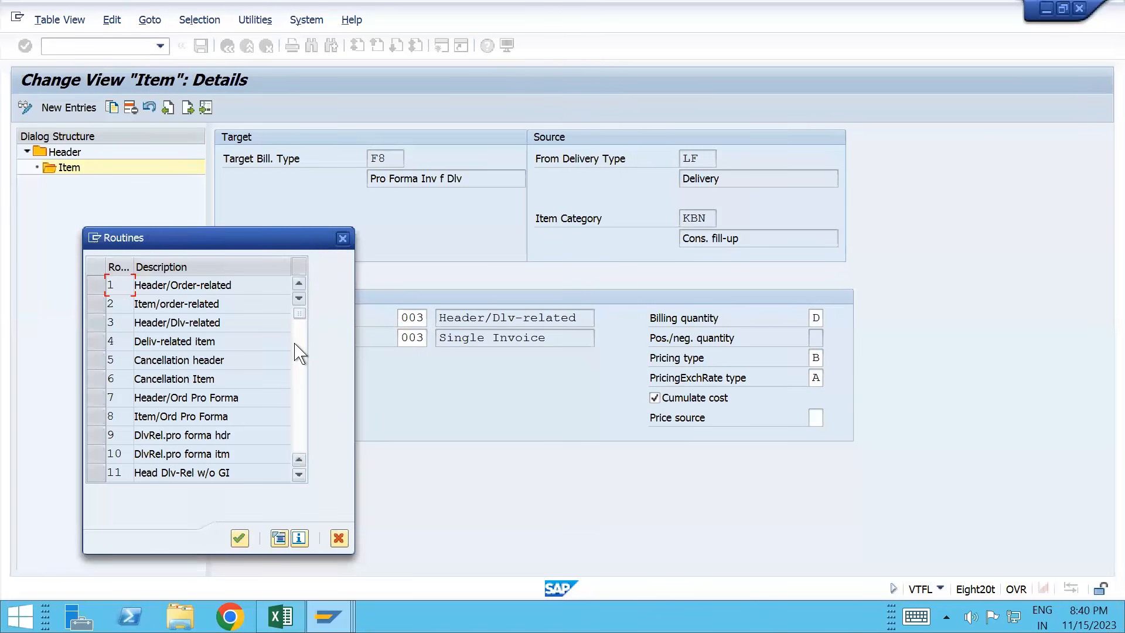
pyautogui.scroll(-4, 307, 342)
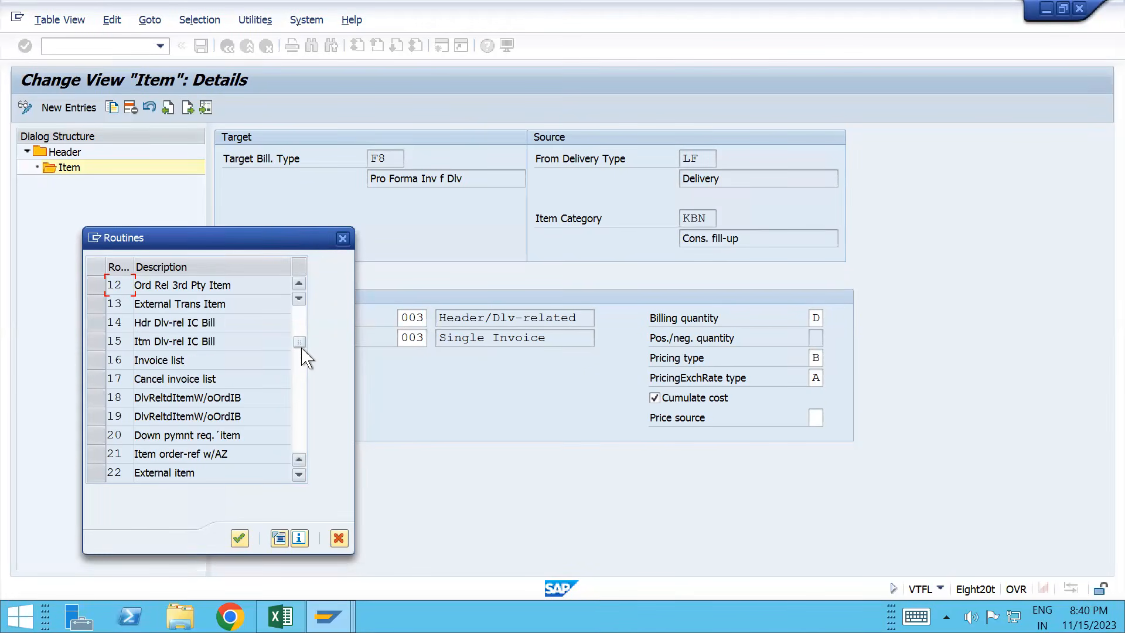
pyautogui.click(300, 369)
pyautogui.click(300, 384)
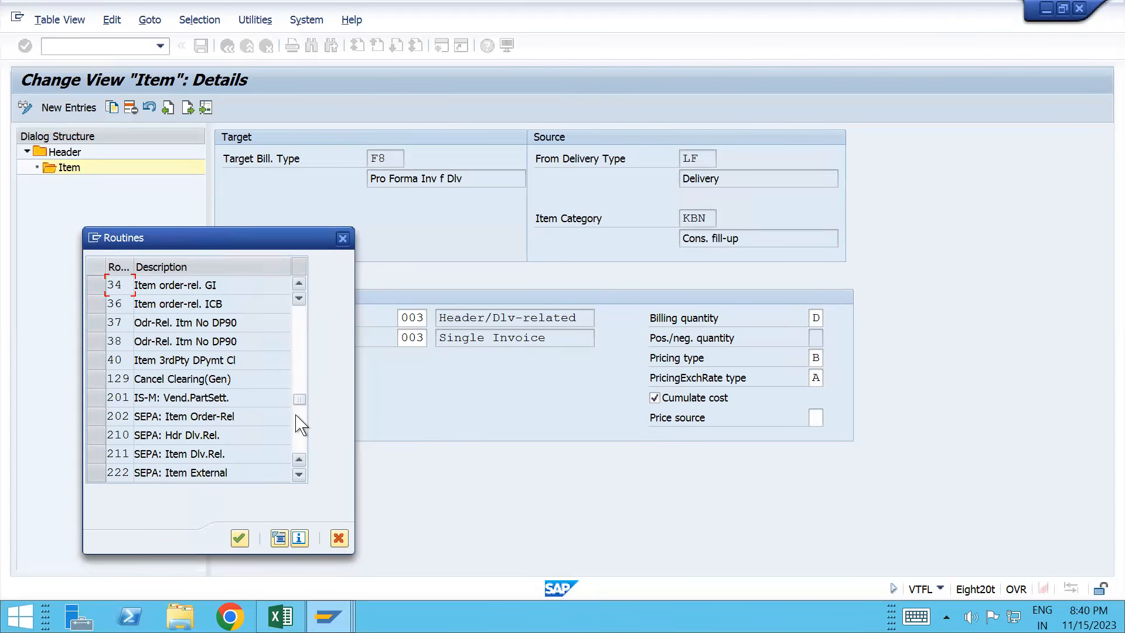
pyautogui.click(301, 421)
pyautogui.click(302, 378)
pyautogui.click(300, 377)
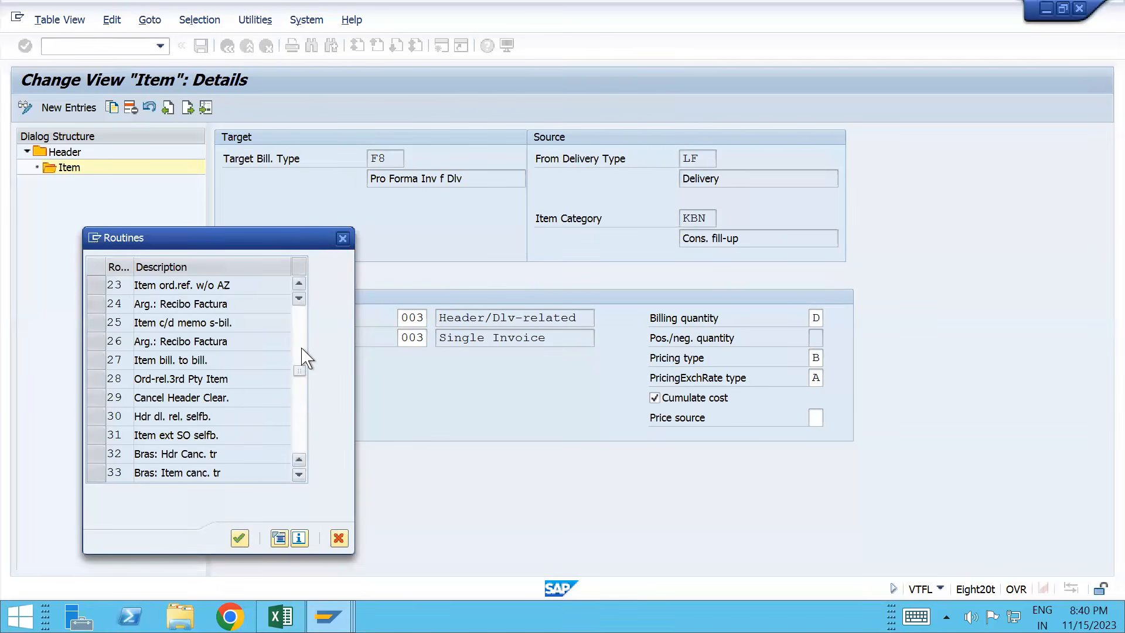
pyautogui.click(306, 358)
pyautogui.click(300, 335)
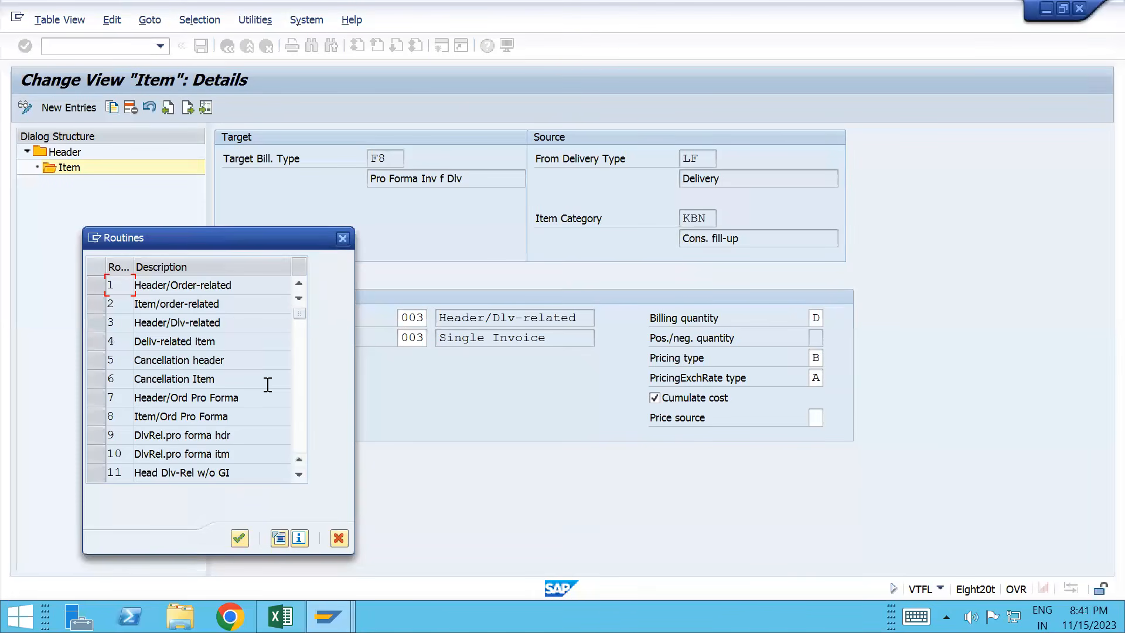
pyautogui.doubleClick(177, 436)
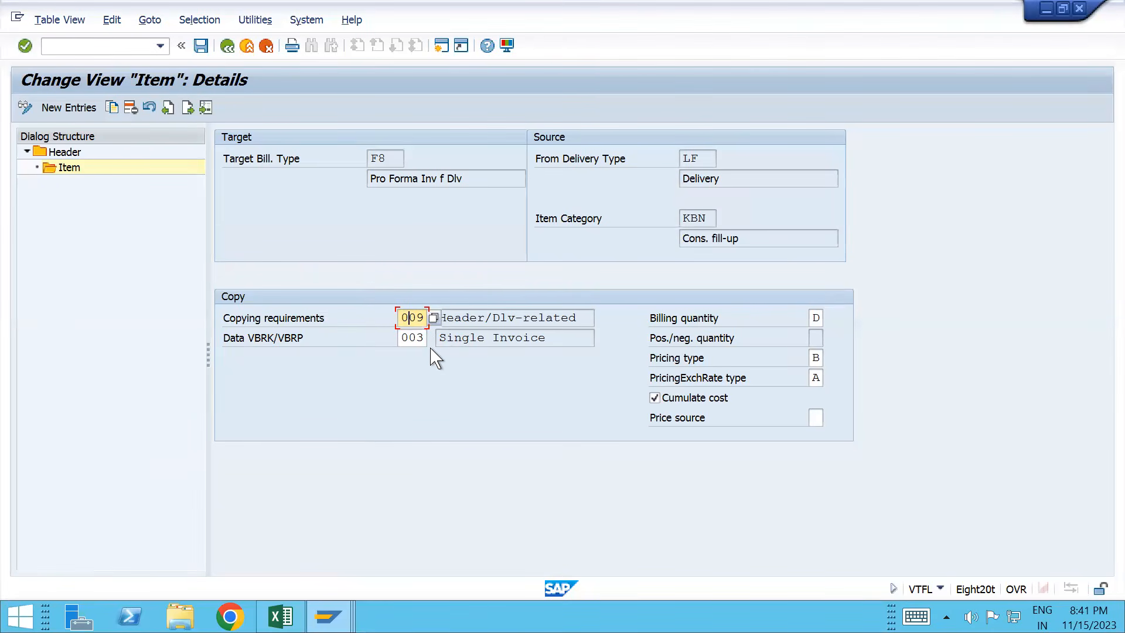
pyautogui.hotkey('ctrl', 's')
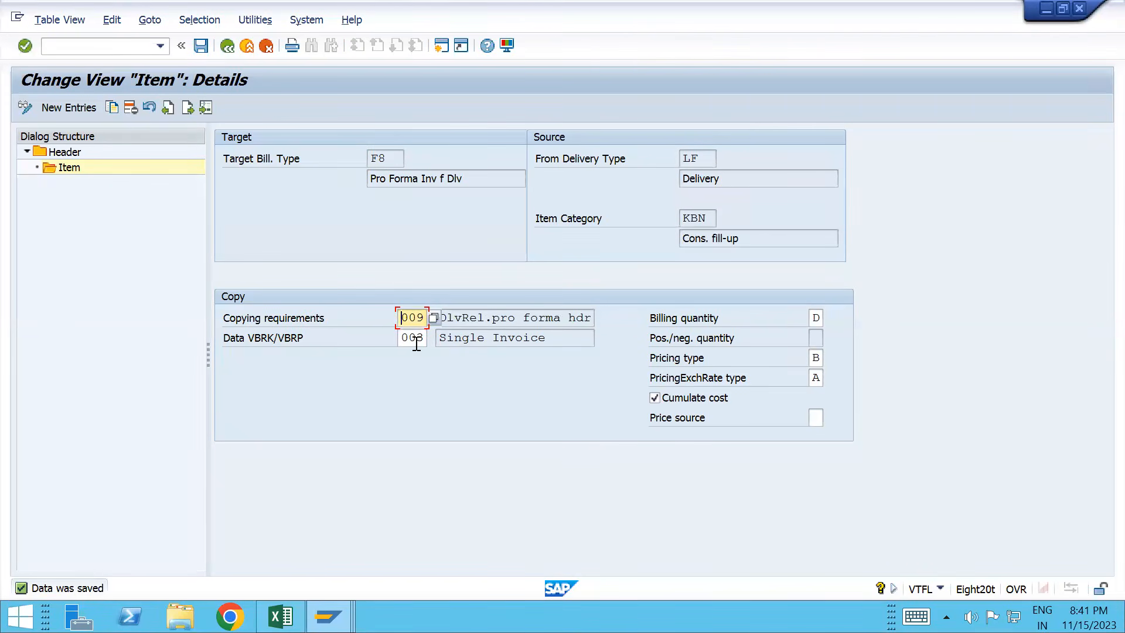
# Step: Check the Data VBRK/VBRP routines, leaving data routine 003 unchanged
pyautogui.click(424, 336)
pyautogui.click(434, 337)
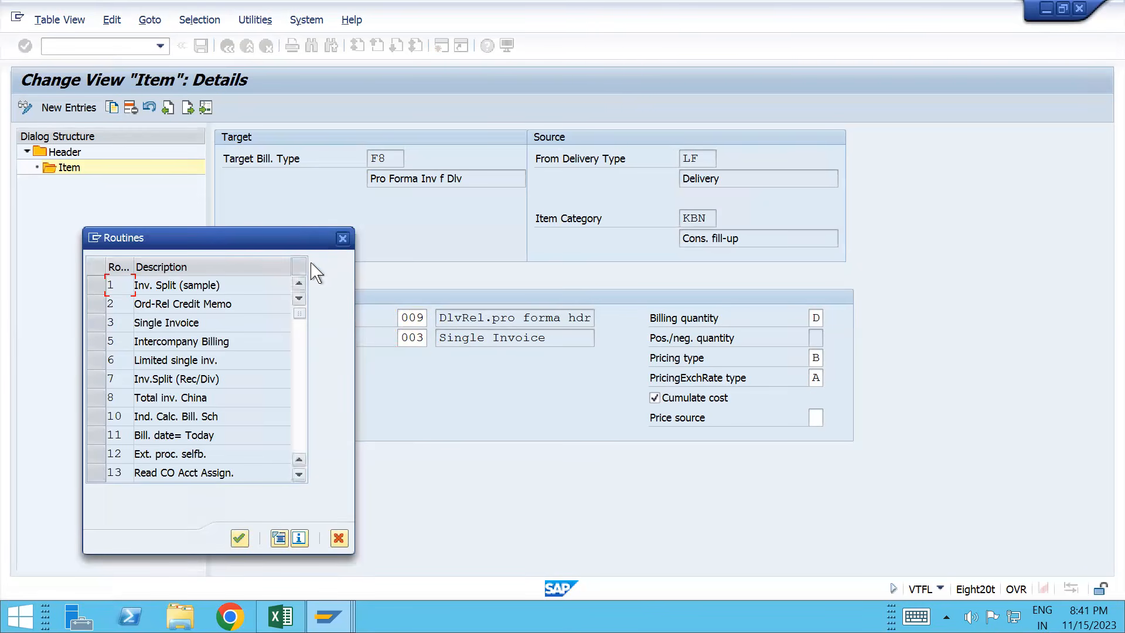
pyautogui.click(342, 239)
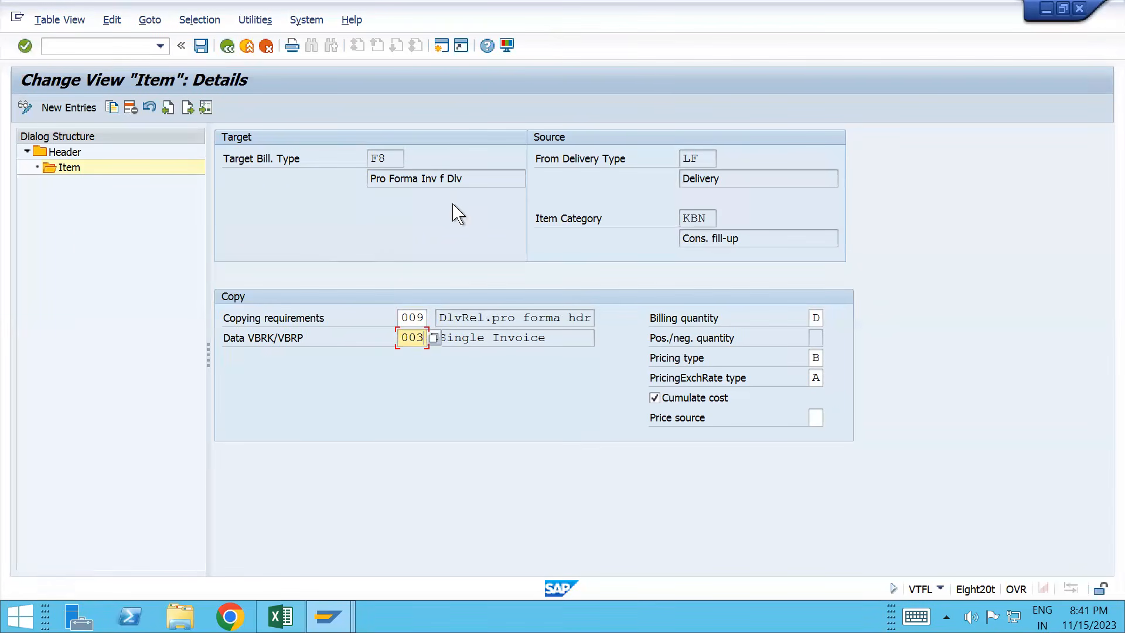
pyautogui.hotkey('alt', 'Tab')
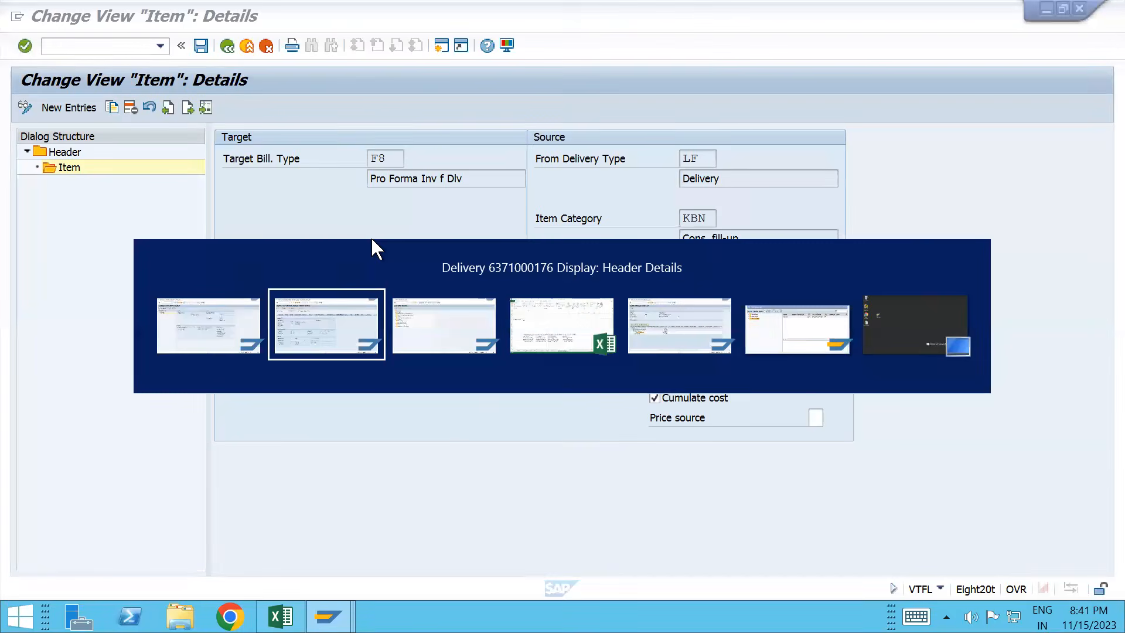
pyautogui.hotkey('alt', 'Tab')
pyautogui.write('/nvf01')
pyautogui.press('Return')
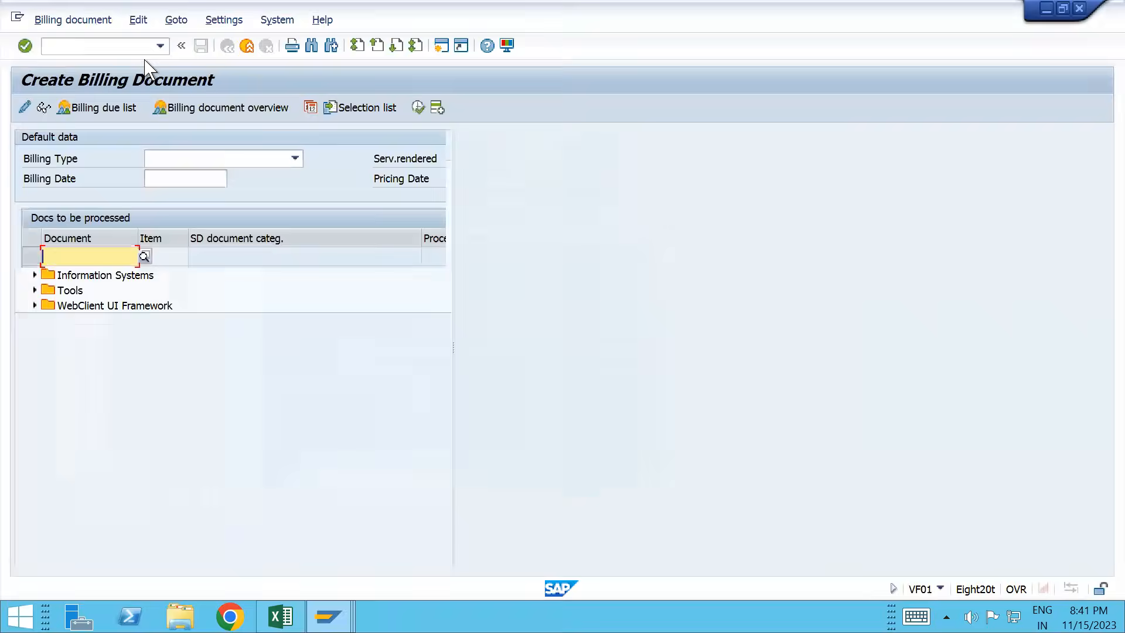
pyautogui.press('space')
pyautogui.press('Down')
pyautogui.press('Return')
pyautogui.click(171, 160)
pyautogui.write('F8')
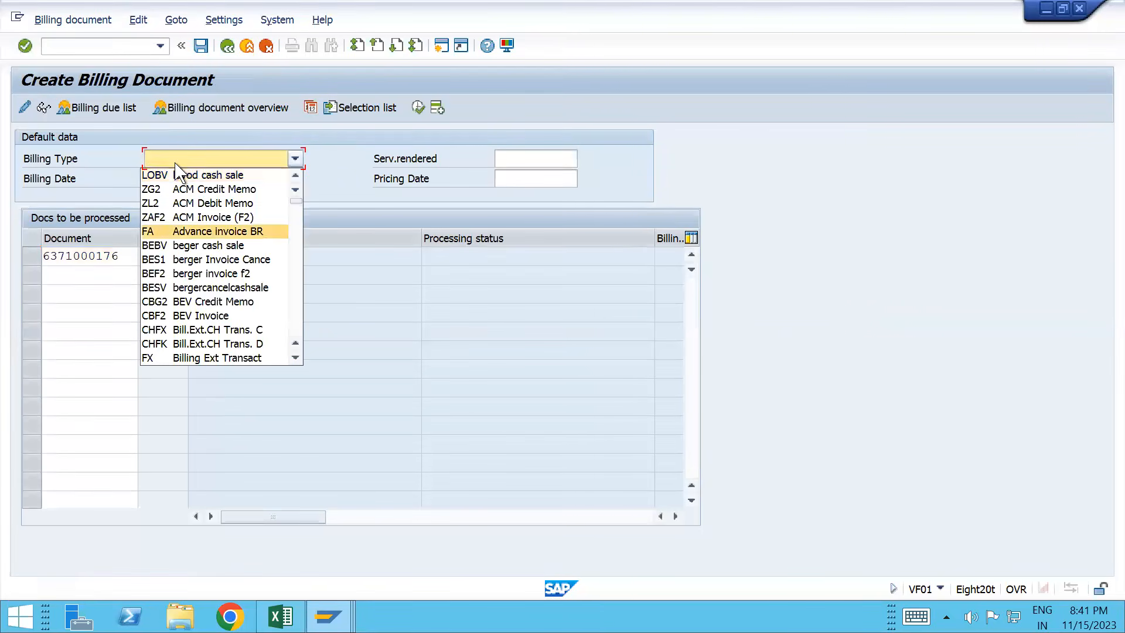
pyautogui.press('Return')
pyautogui.press('Return')
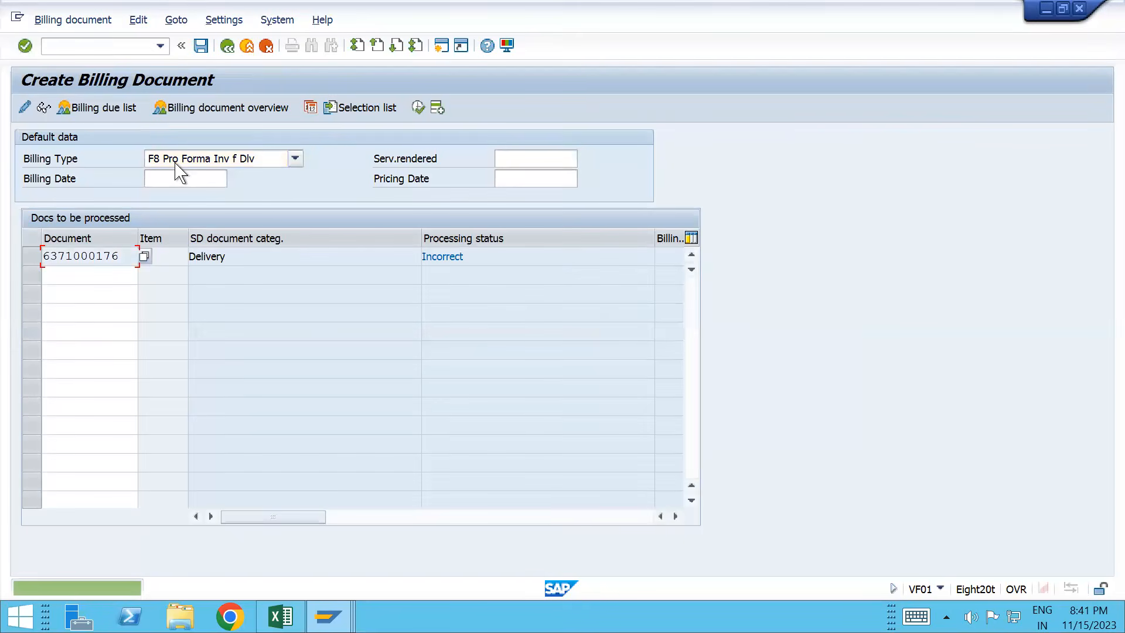
# Step: Read the log reporting the delivery as currently being processed, then close the log and delivery windows
pyautogui.click(139, 20)
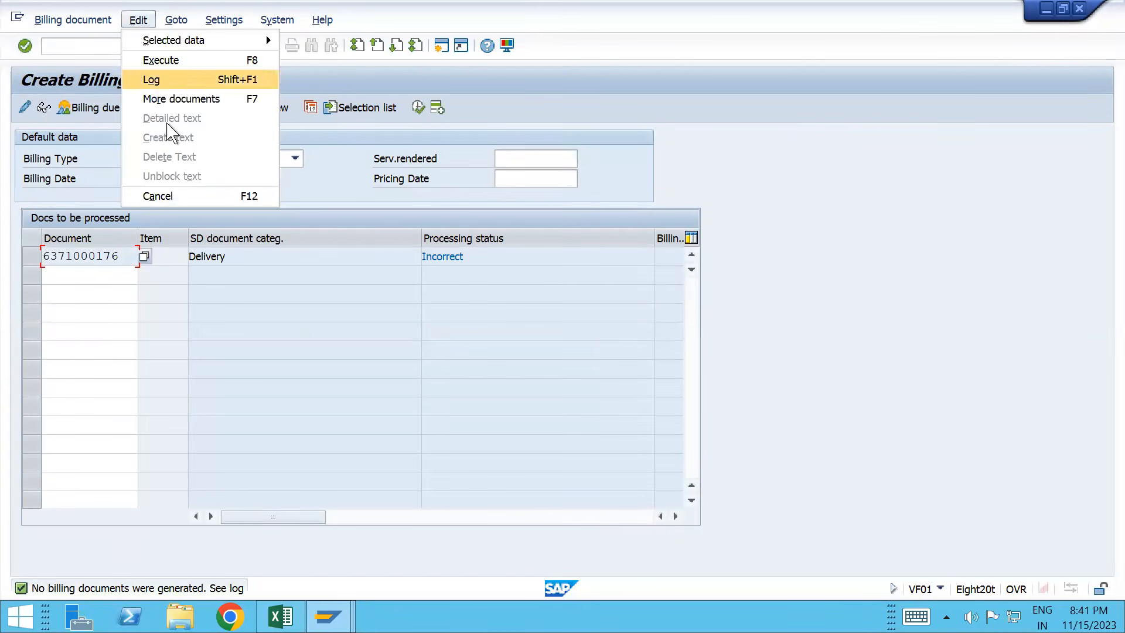
pyautogui.click(168, 81)
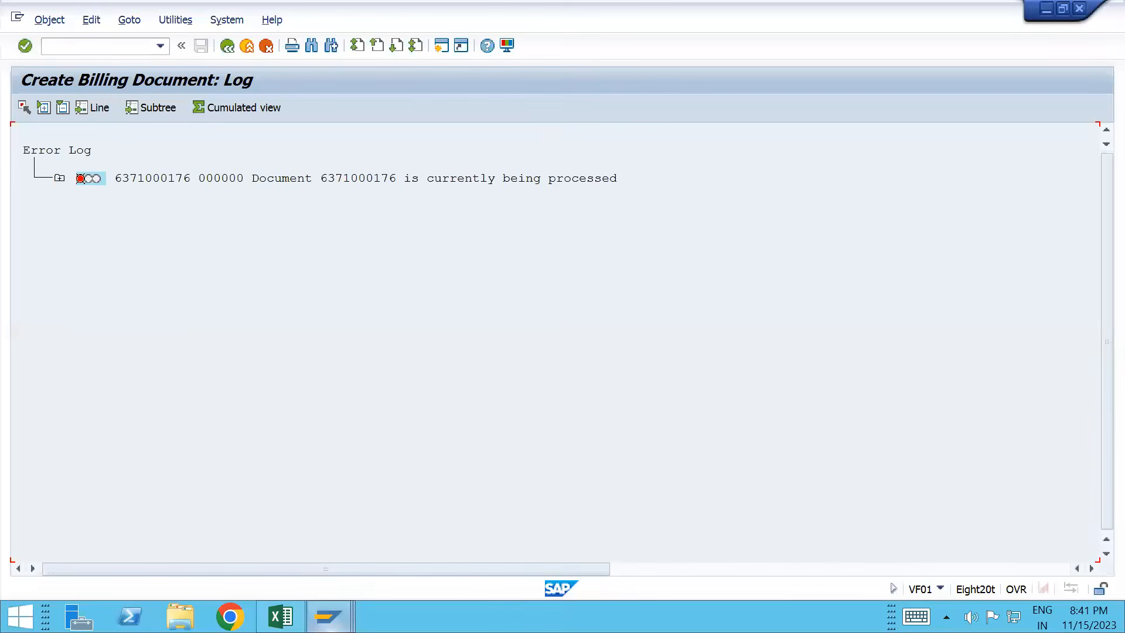
pyautogui.moveTo(328, 616)
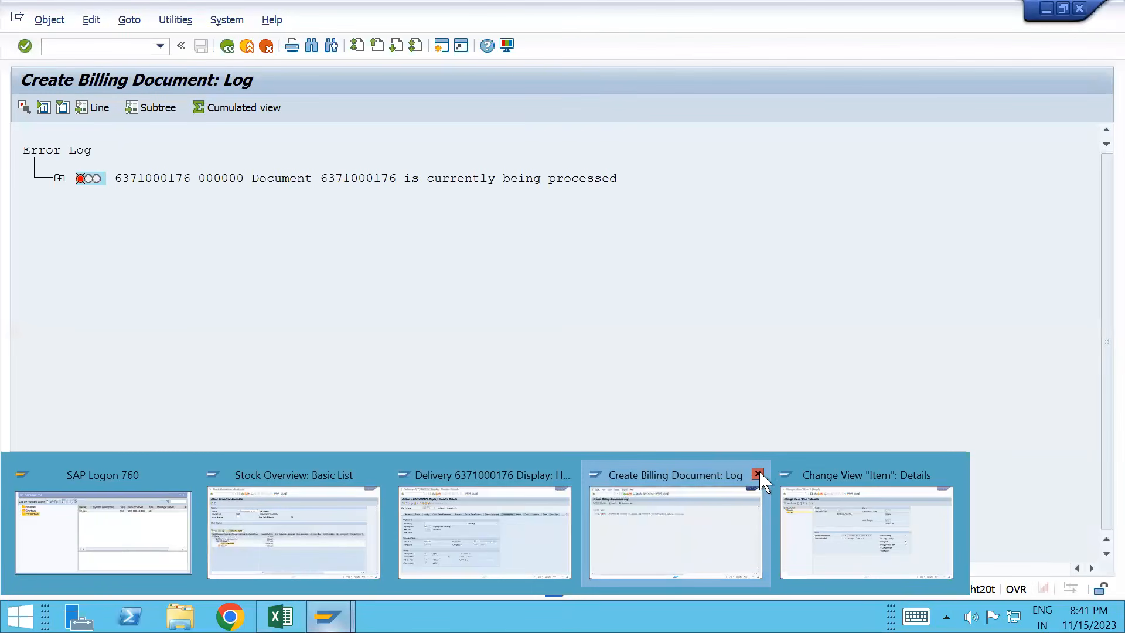
pyautogui.click(758, 474)
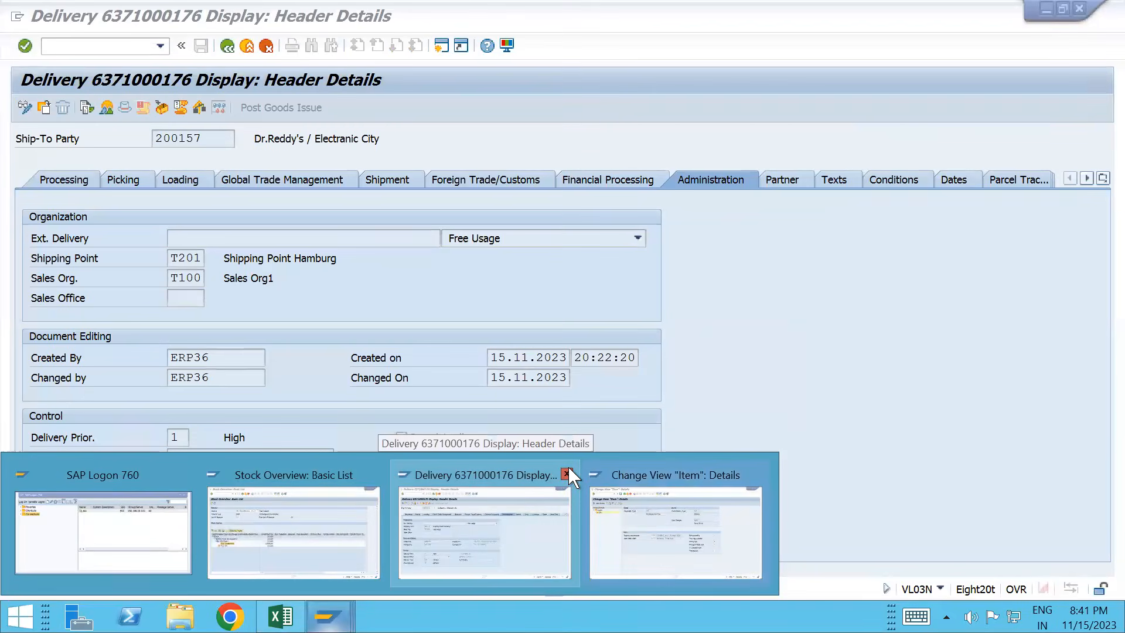
pyautogui.click(564, 474)
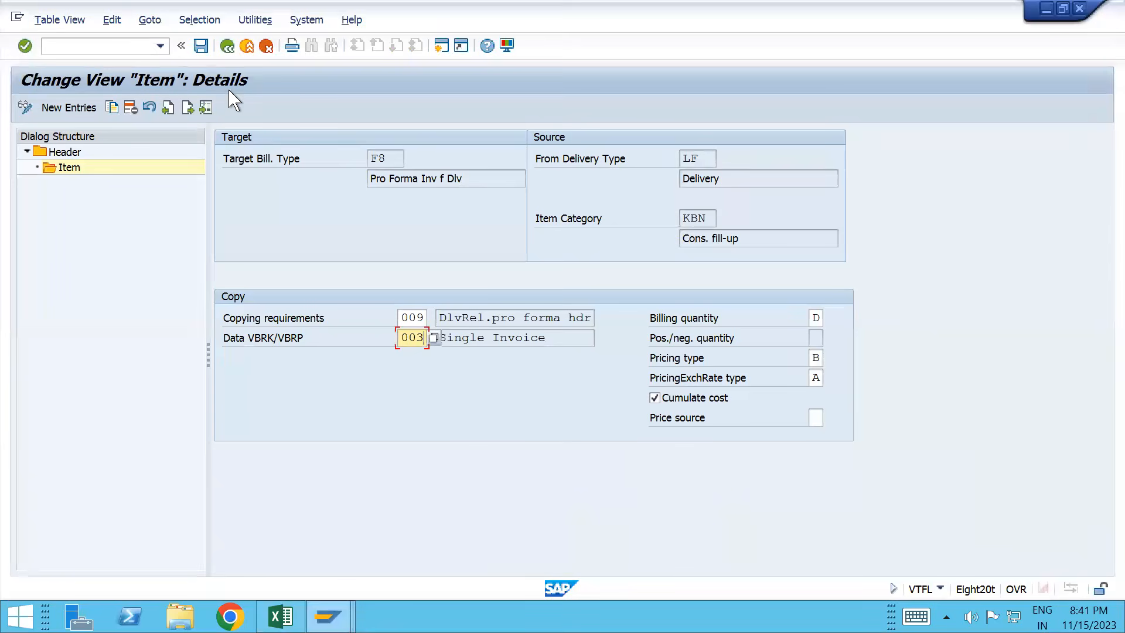
pyautogui.click(201, 45)
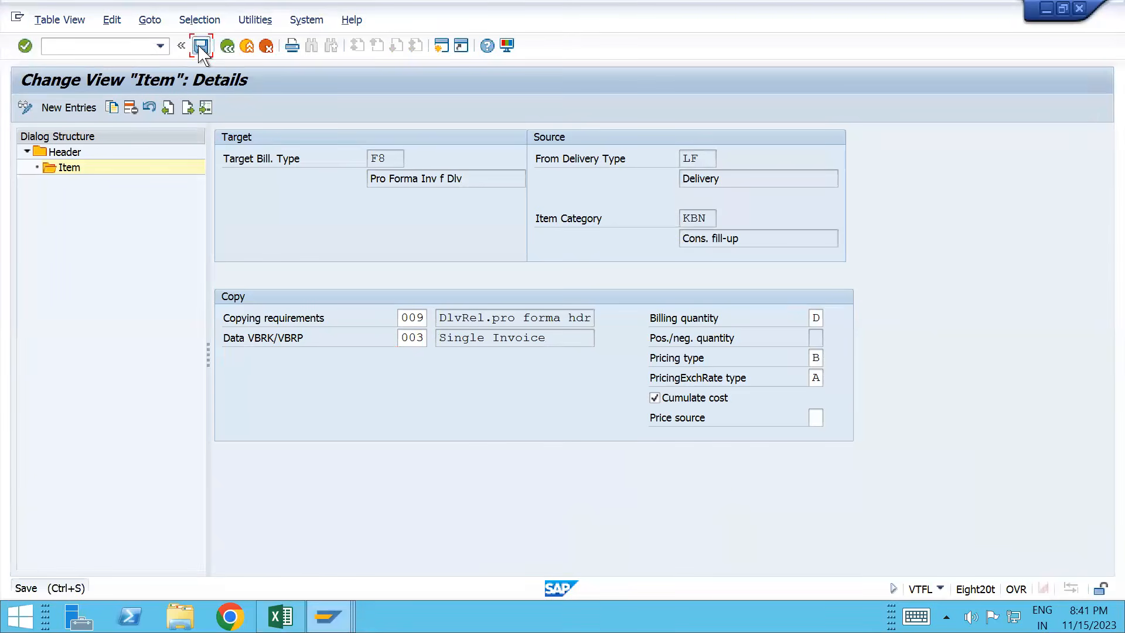
pyautogui.click(113, 45)
pyautogui.write('/ovf01')
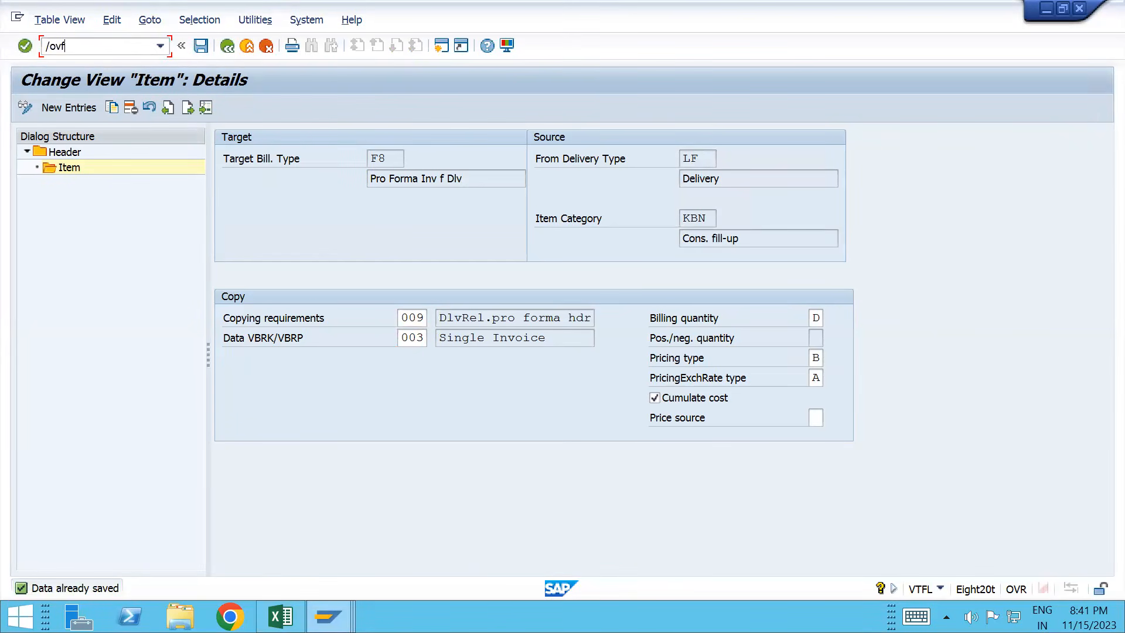
pyautogui.press('Return')
pyautogui.press('space')
pyautogui.press('Down')
pyautogui.press('Return')
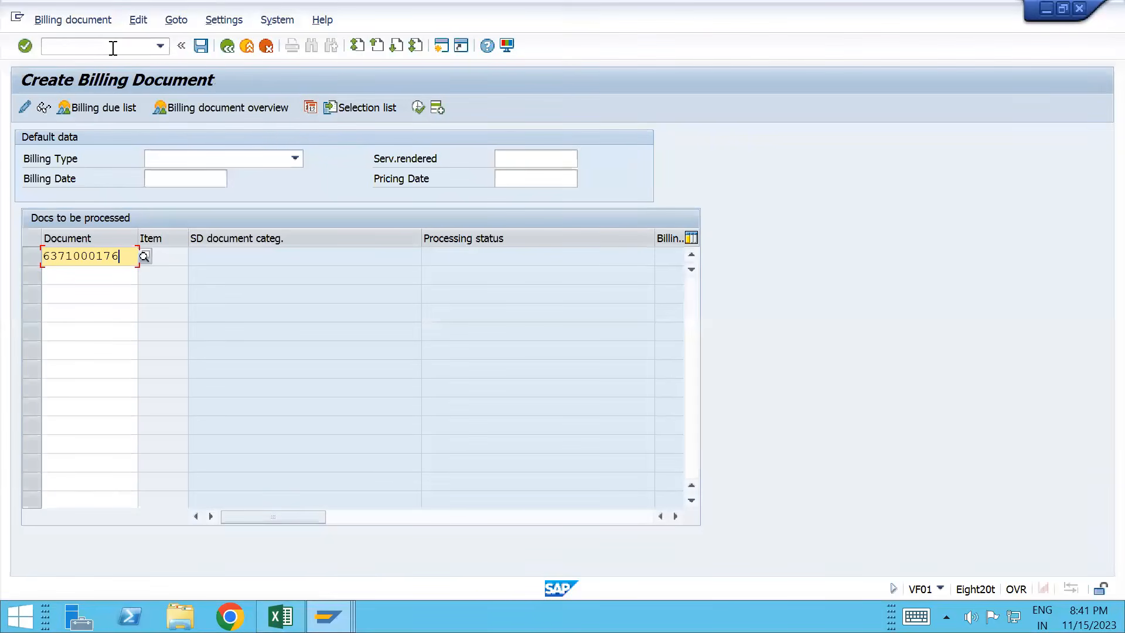
# Step: Bill the delivery with billing type F8 and save pro forma invoice 90040487
pyautogui.click(213, 165)
pyautogui.write('f8')
pyautogui.press('Return')
pyautogui.press('Return')
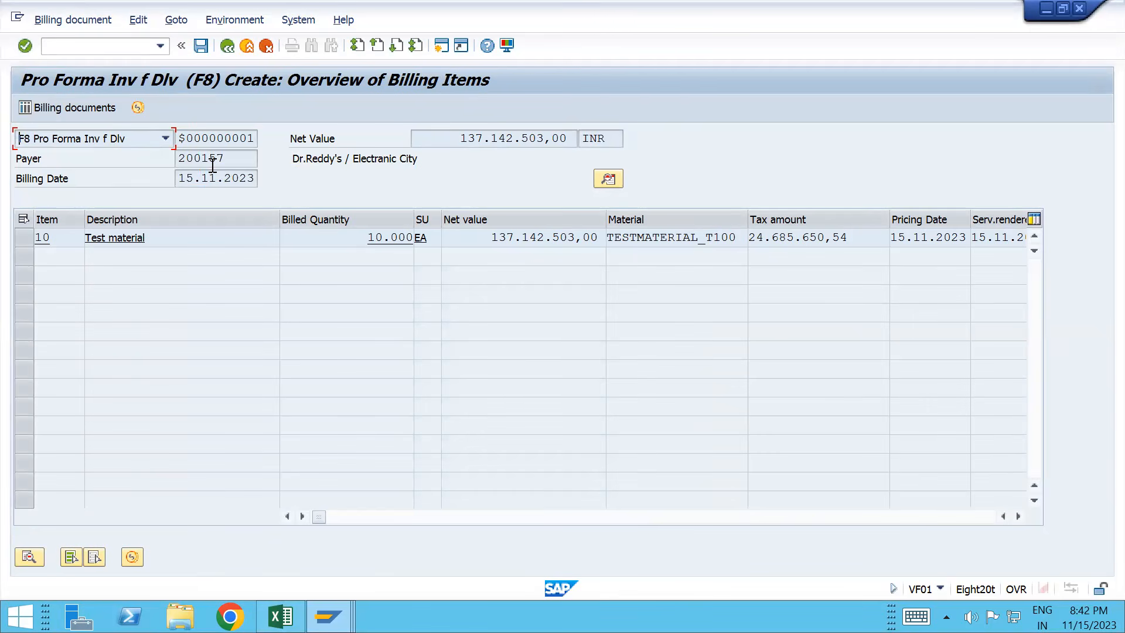
pyautogui.hotkey('ctrl', 's')
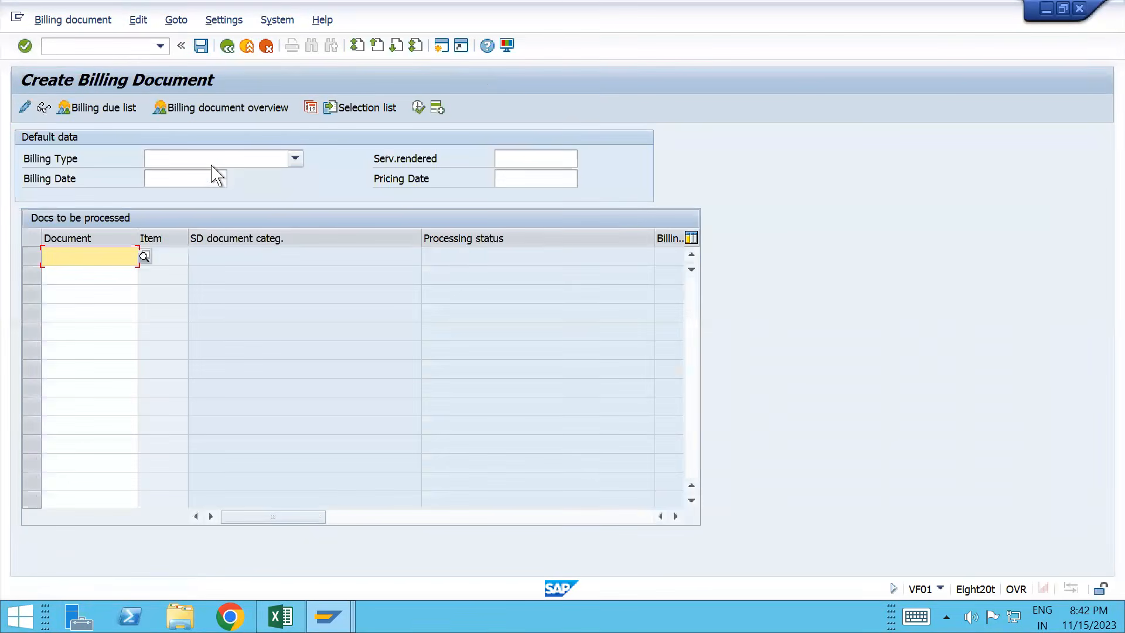
pyautogui.click(75, 20)
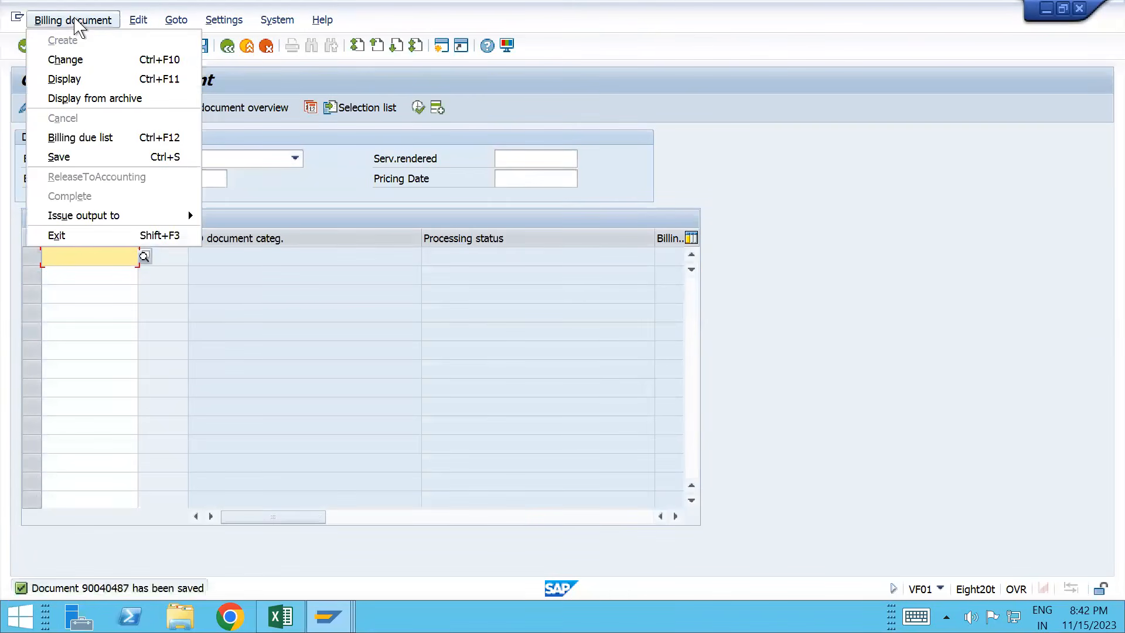
pyautogui.click(85, 61)
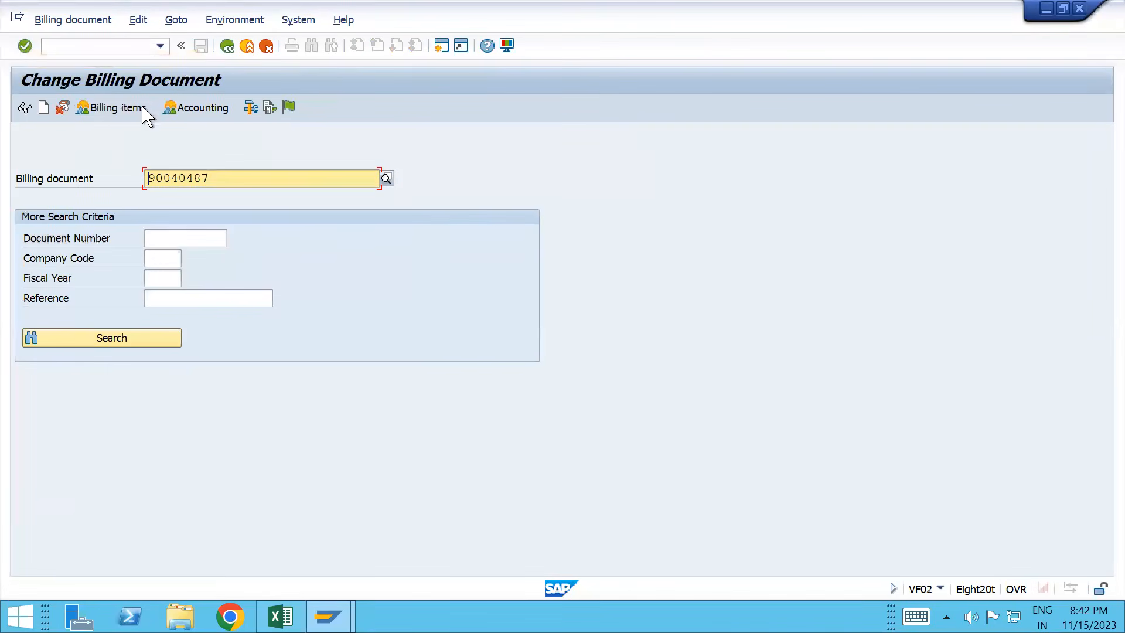
pyautogui.click(270, 108)
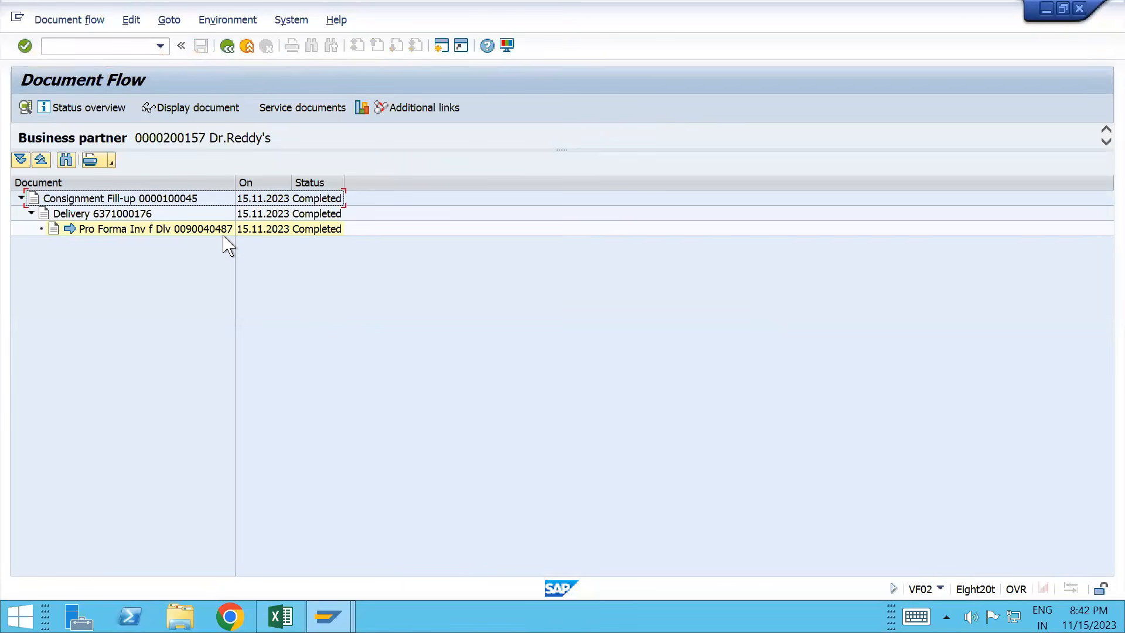
pyautogui.click(103, 200)
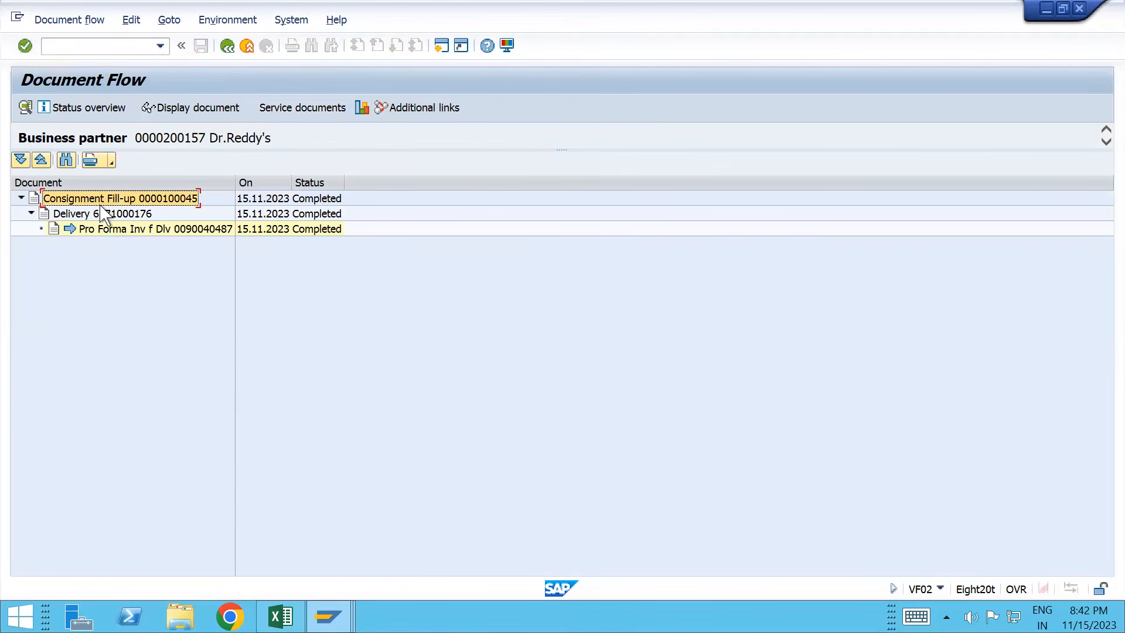
pyautogui.click(101, 214)
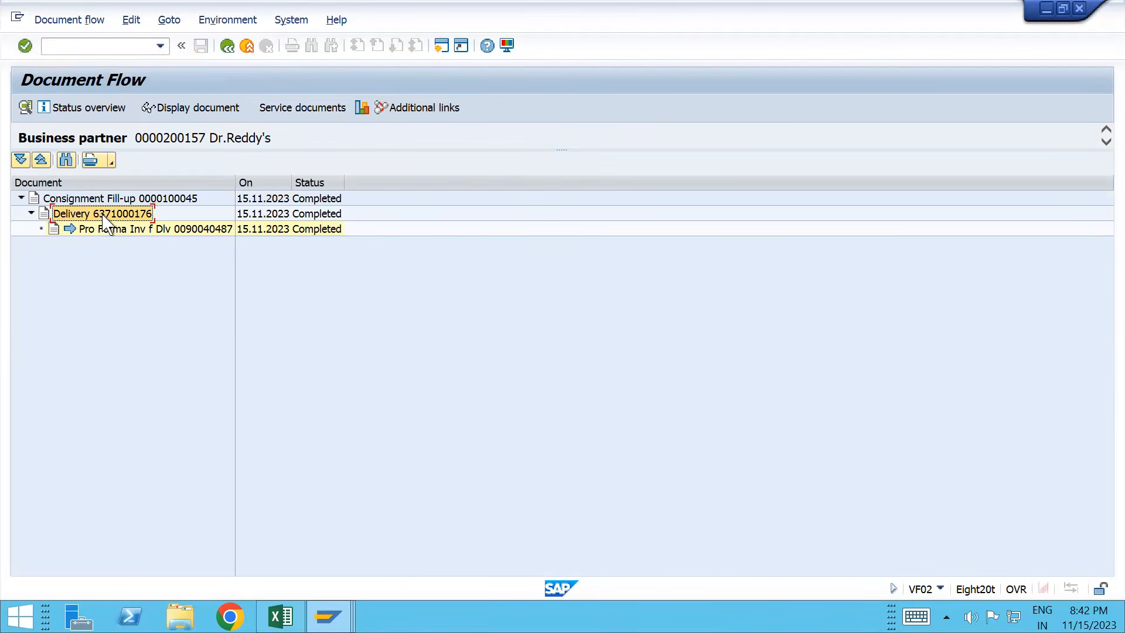
pyautogui.click(137, 231)
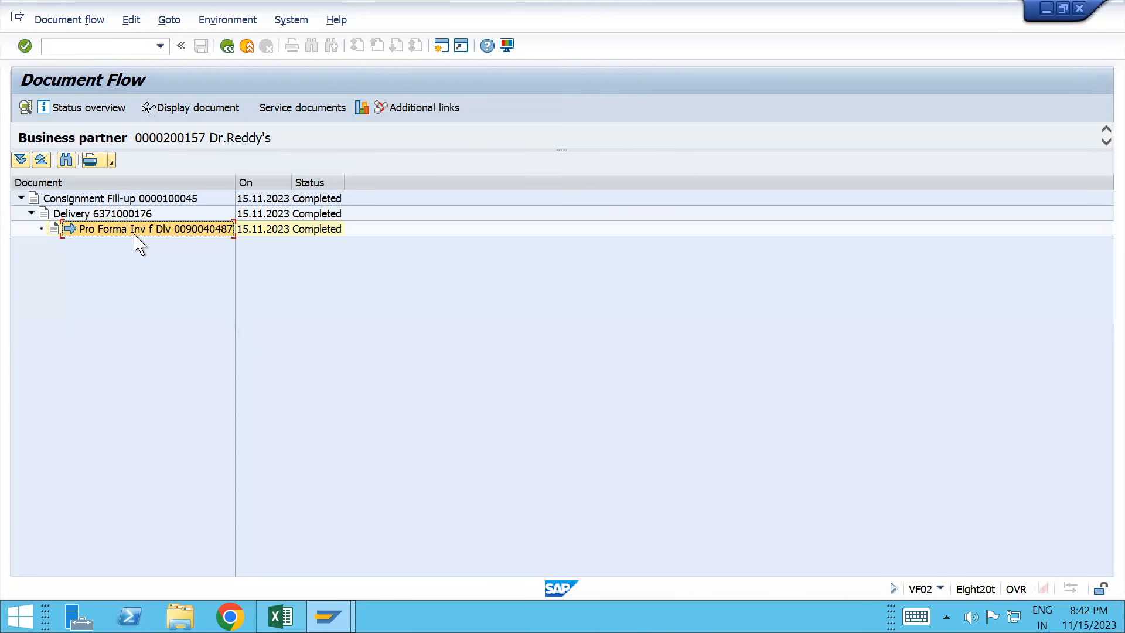
pyautogui.hotkey('alt', 'Tab')
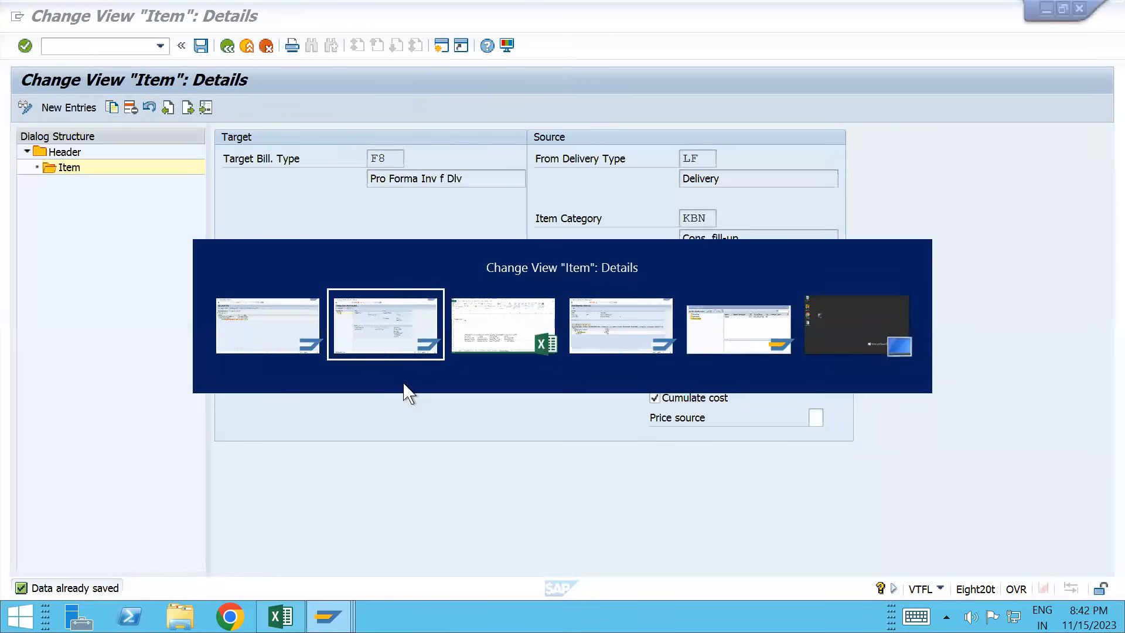
# Step: Switch back to the TESTMATERIAL_T100 Stock Overview window
pyautogui.hotkey('alt', 'Tab')
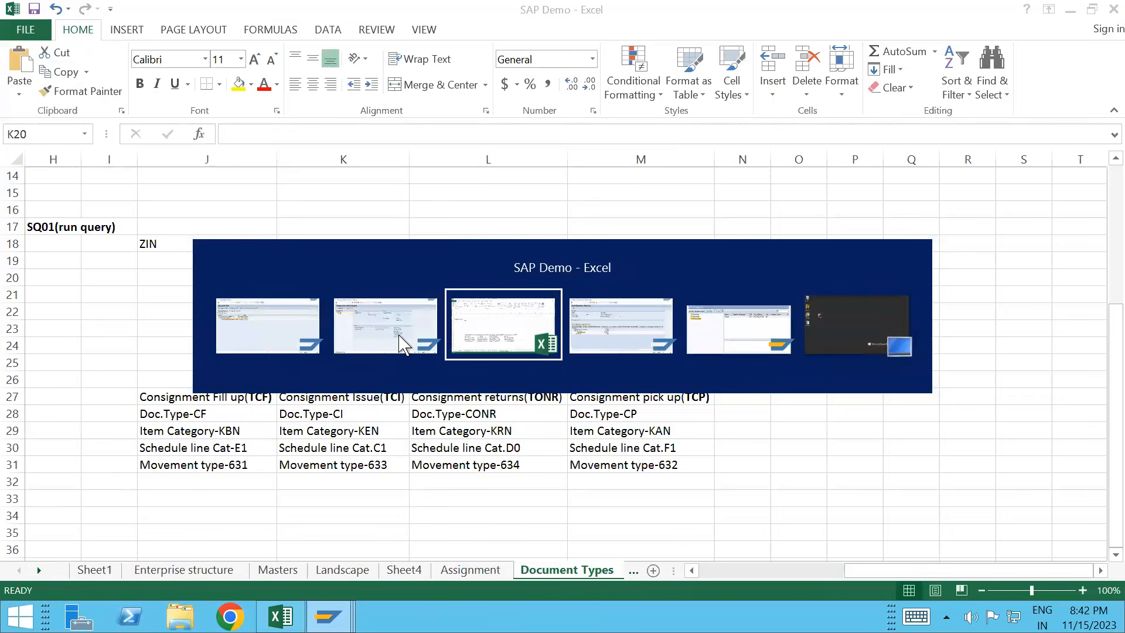
pyautogui.click(400, 343)
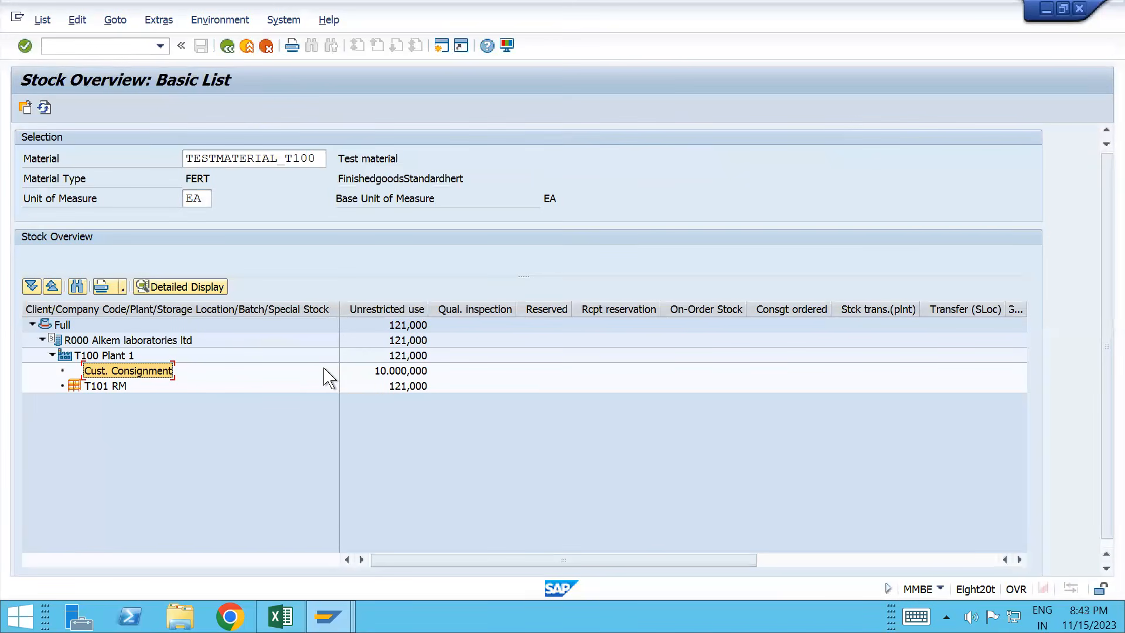
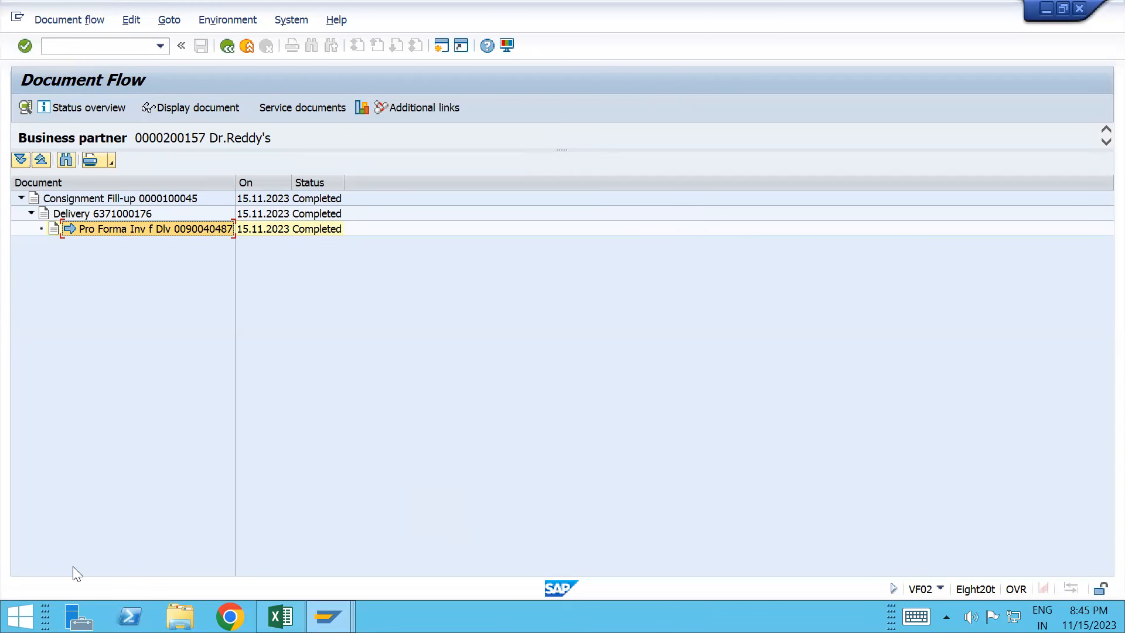
# Step: Bring the SAP Demo Excel workbook to the front from the taskbar preview
pyautogui.moveTo(280, 616)
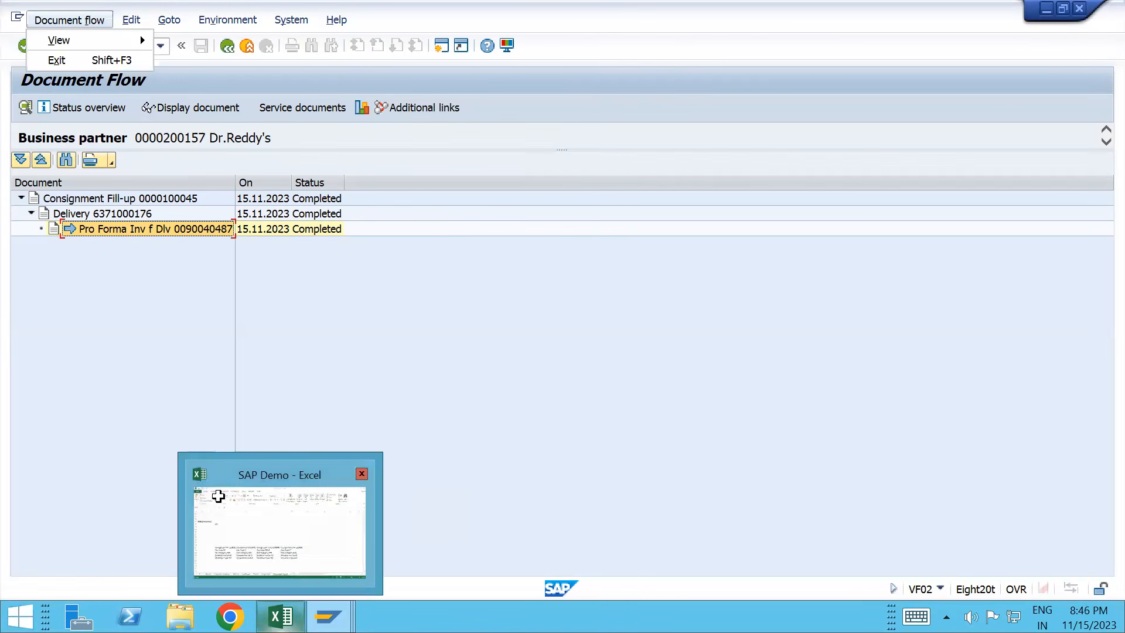
pyautogui.click(218, 497)
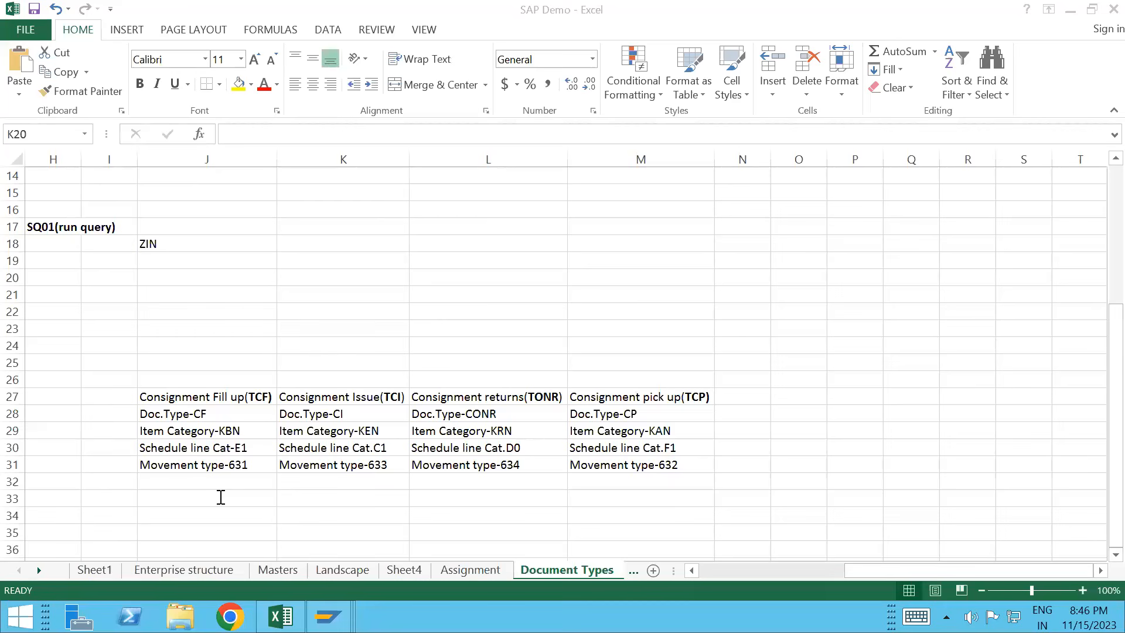
# Step: Enter bold labels Order, Delivery and Proforma invoice in cells J33 to J35
pyautogui.click(220, 497)
pyautogui.write('Order')
pyautogui.hotkey('ctrl', 'Return')
pyautogui.press('Return')
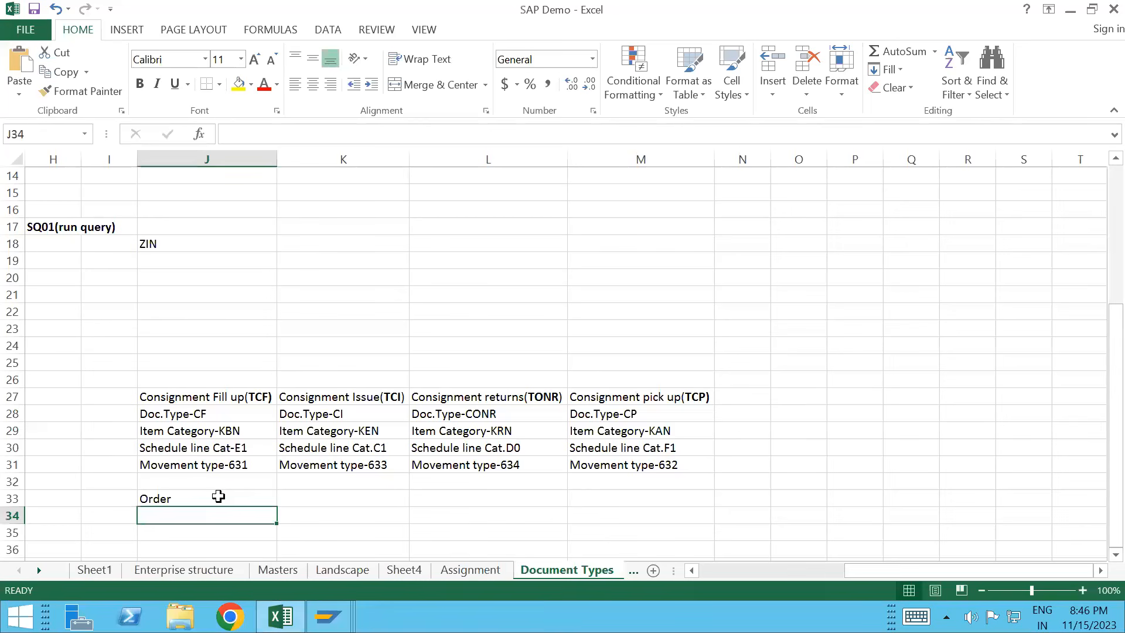
pyautogui.write('Deli')
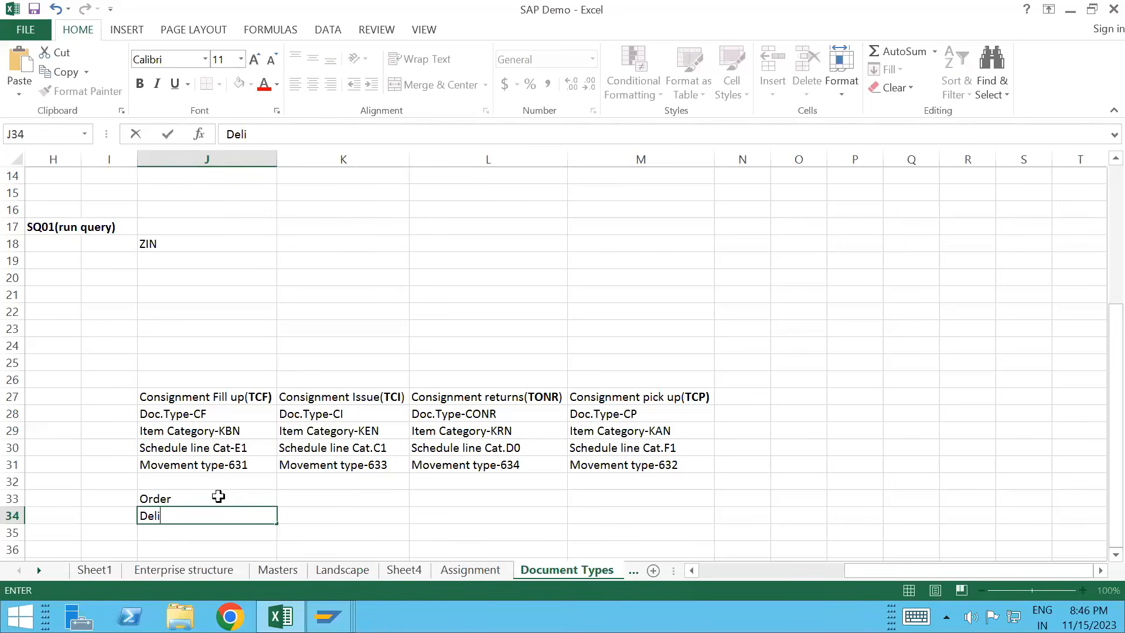
pyautogui.write('very')
pyautogui.press('Return')
pyautogui.write('Pro')
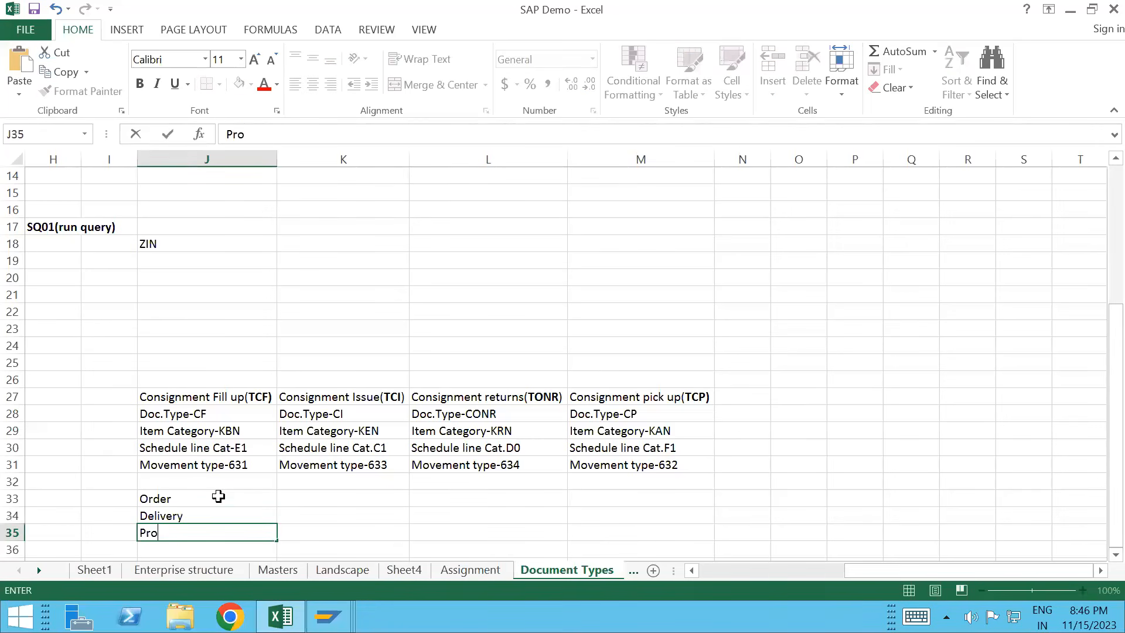
pyautogui.write('forma invoice')
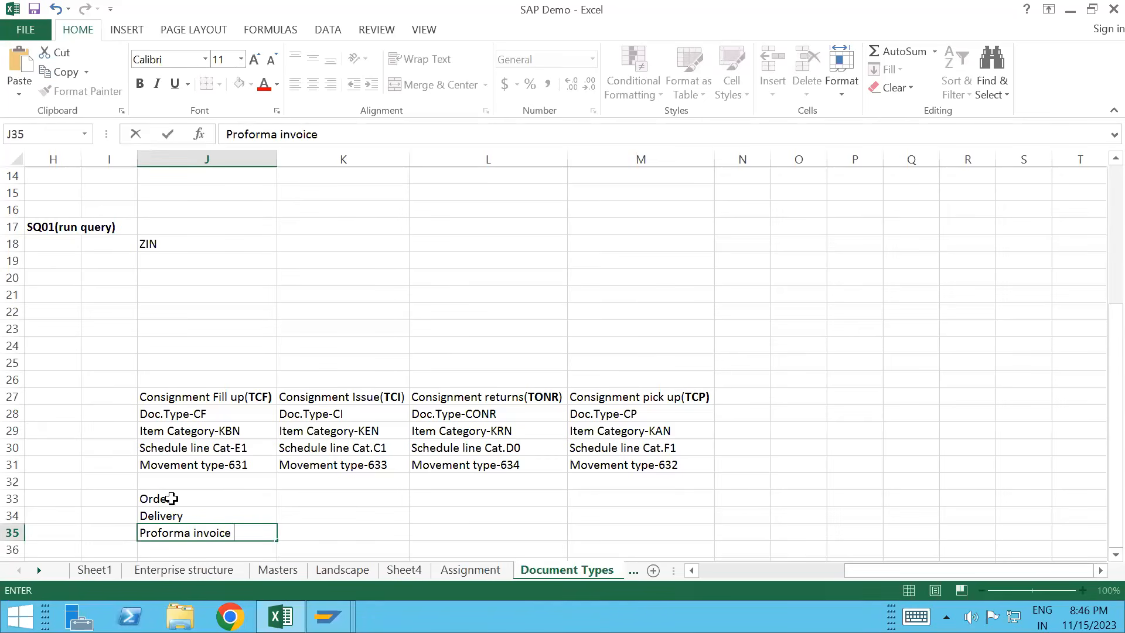
pyautogui.click(171, 498)
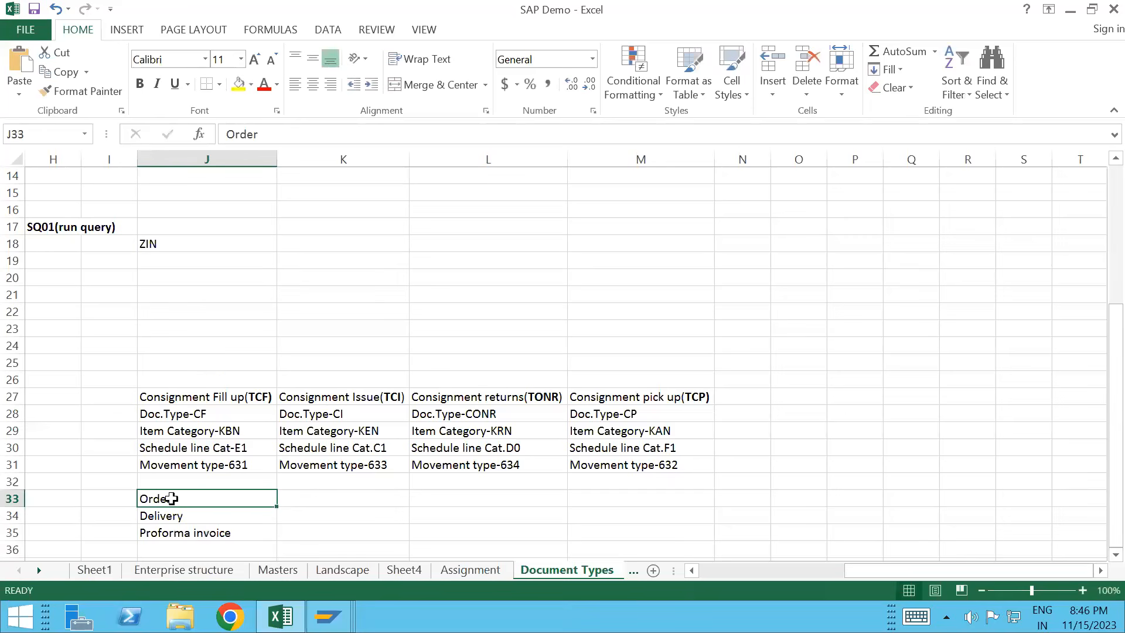
pyautogui.hotkey('shift', 'Down')
pyautogui.hotkey('shift', 'Down')
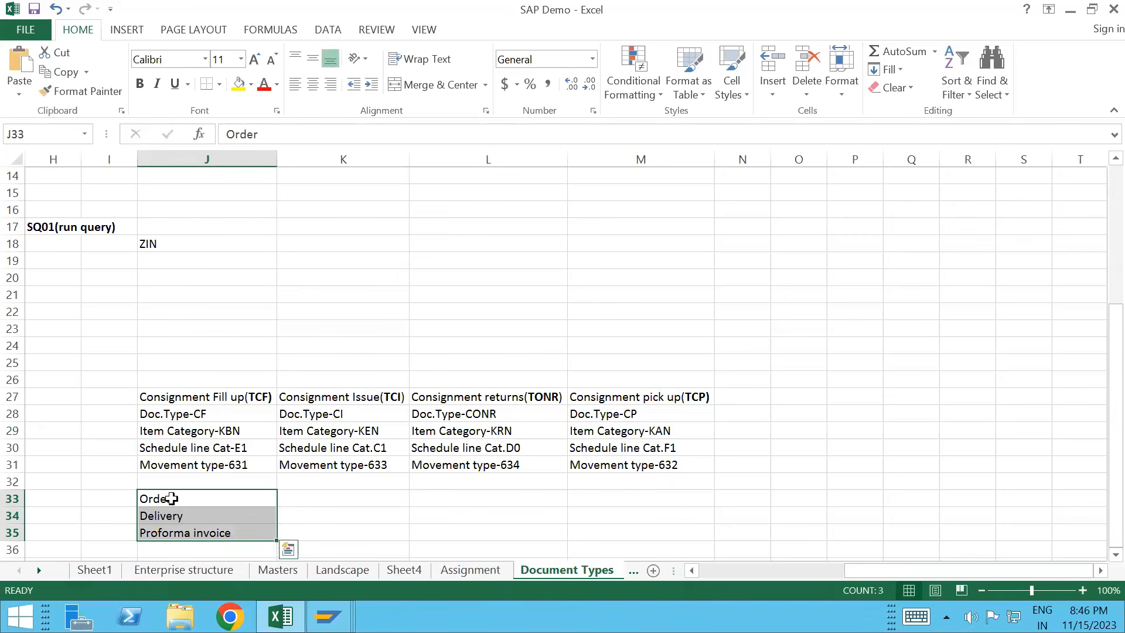
pyautogui.hotkey('ctrl', 'b')
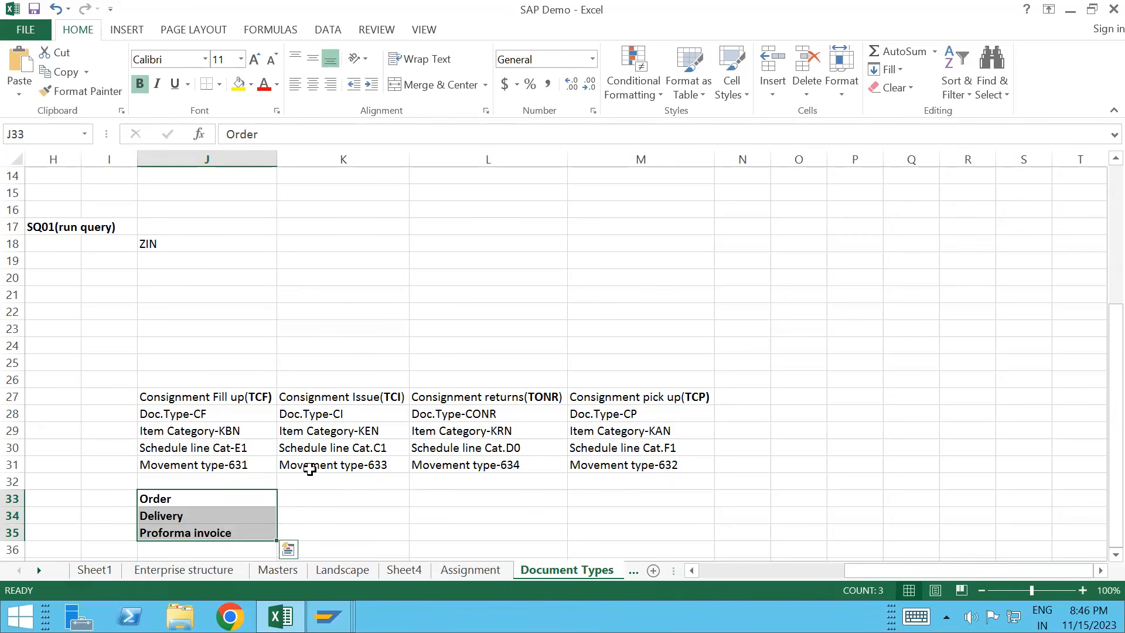
pyautogui.click(333, 495)
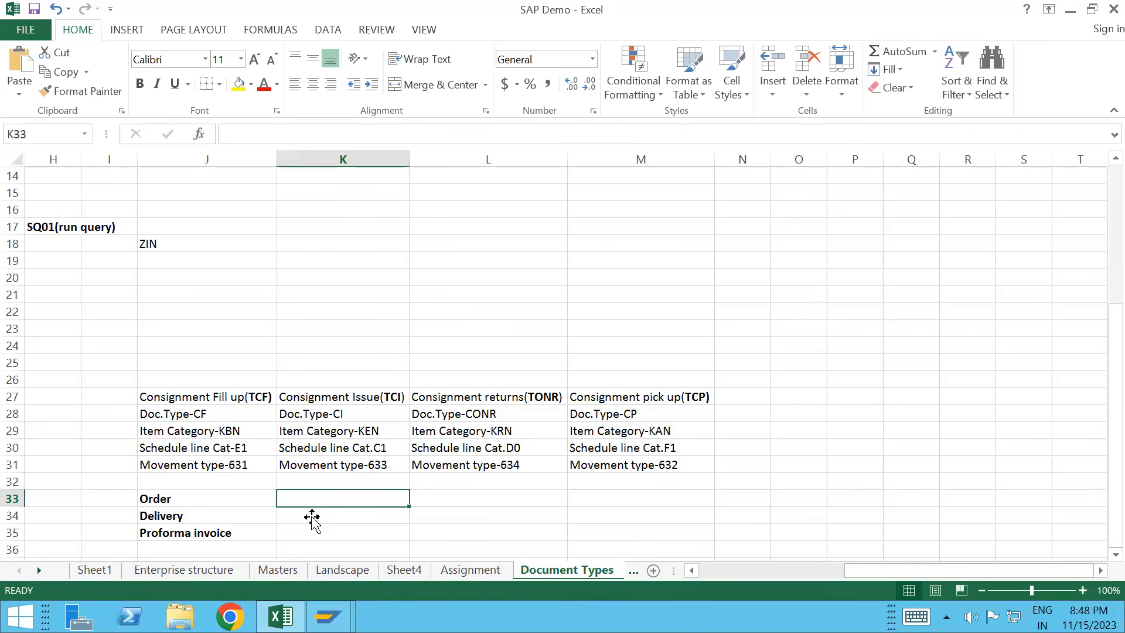
# Step: Enter Order, Delivery and Invoice in K33 to K35 under Consignment Issue and make them bold
pyautogui.write('Order')
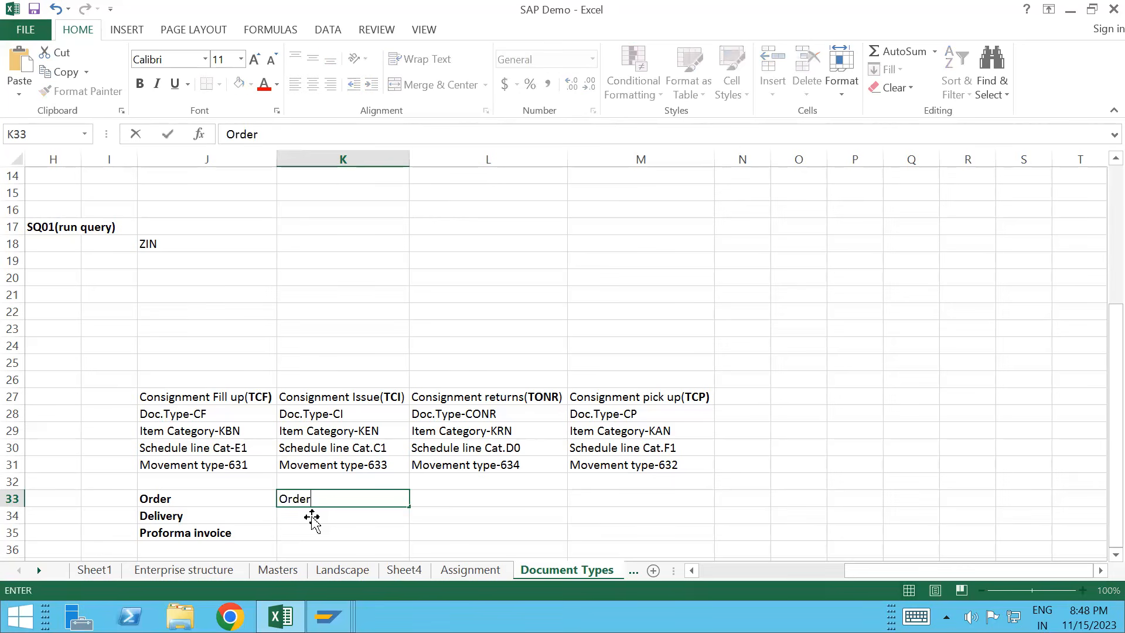
pyautogui.press('Return')
pyautogui.write('D')
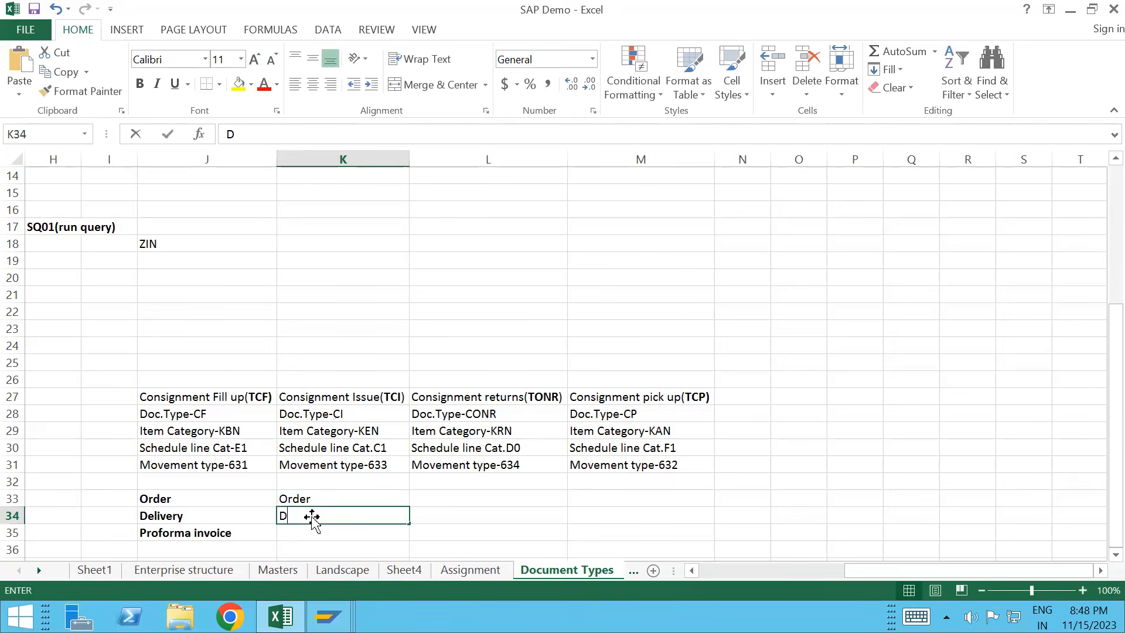
pyautogui.write('elivery')
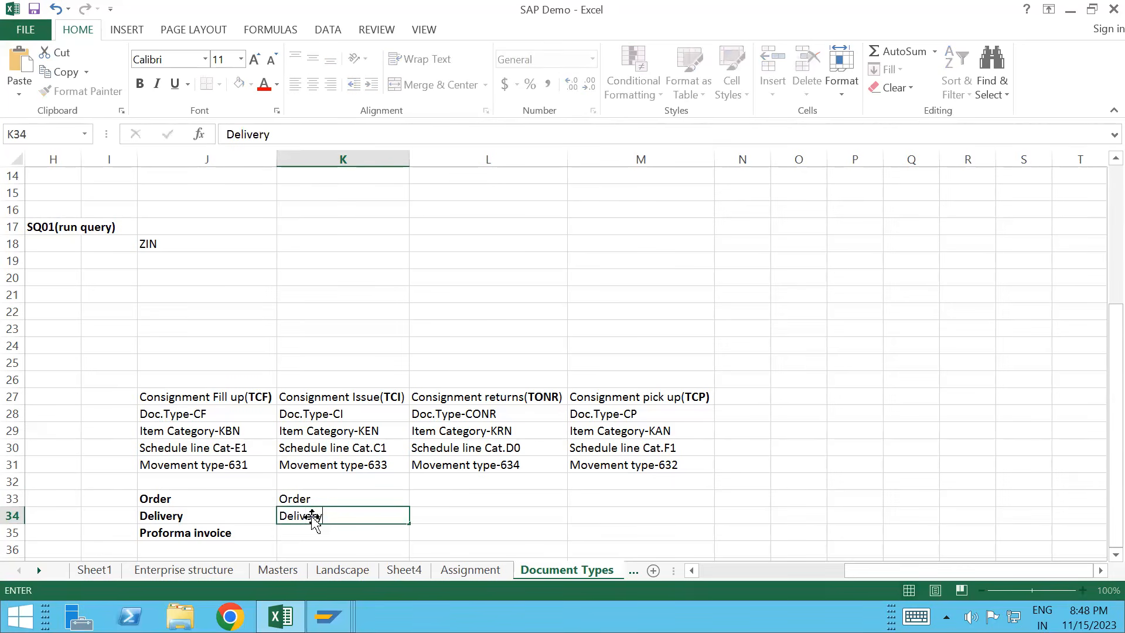
pyautogui.press('Return')
pyautogui.write('Invoice')
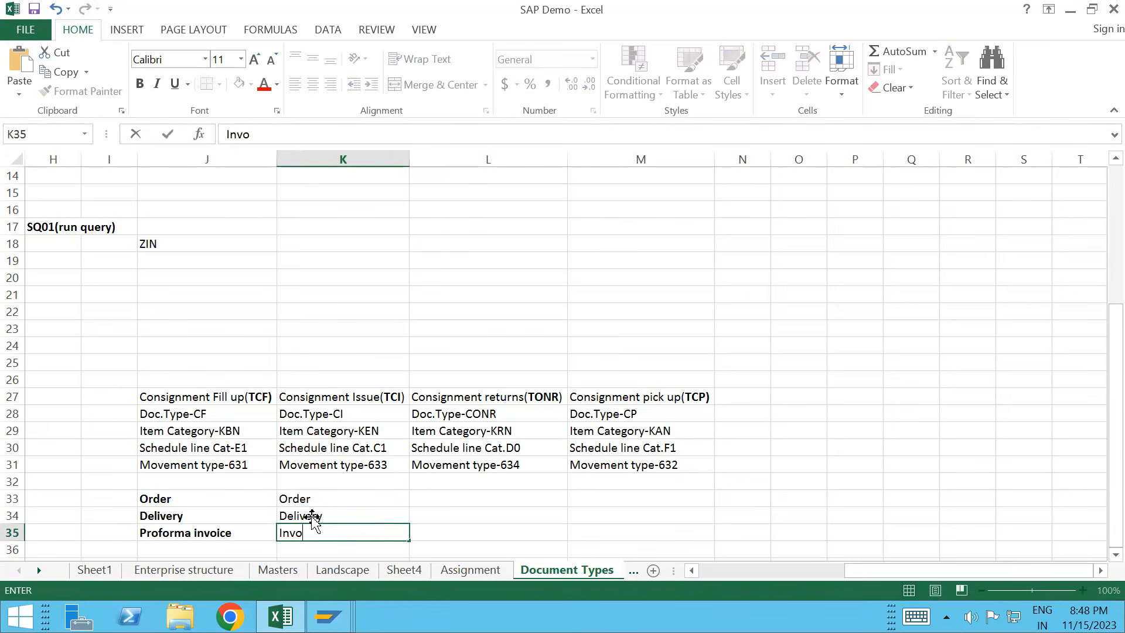
pyautogui.click(408, 488)
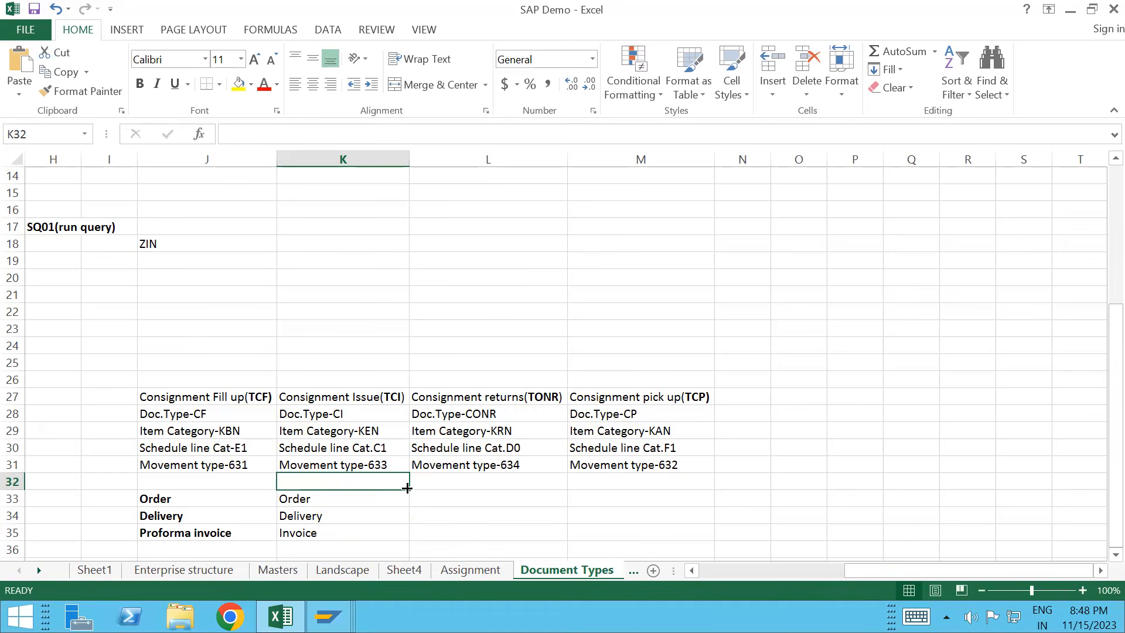
pyautogui.click(345, 505)
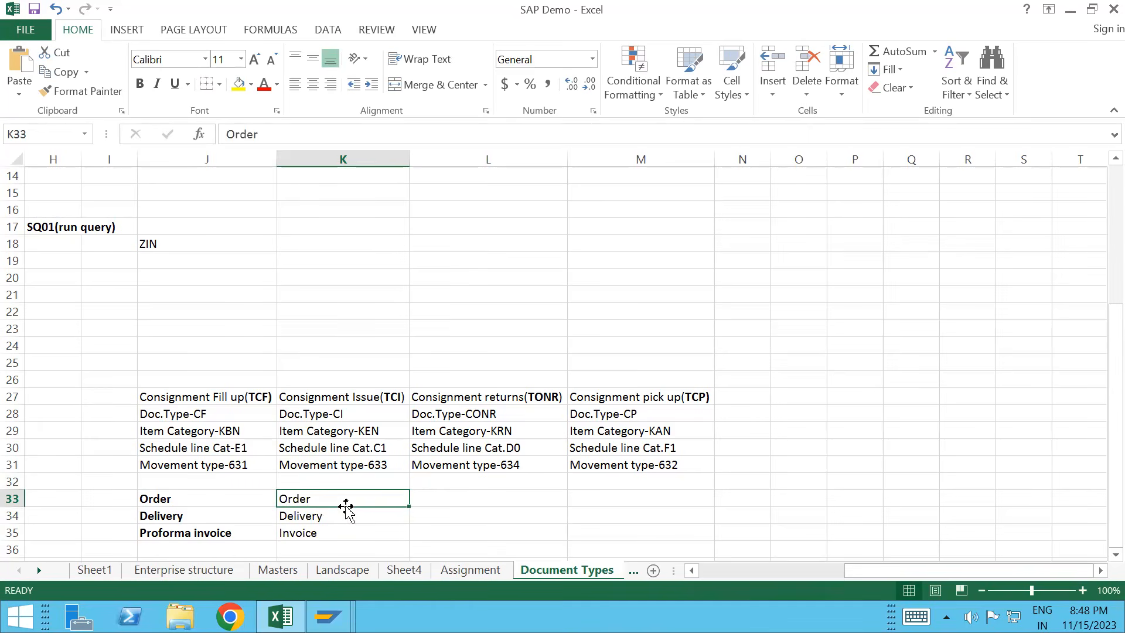
pyautogui.hotkey('shift', 'Down')
pyautogui.hotkey('shift', 'Down')
pyautogui.hotkey('ctrl', 'c')
pyautogui.hotkey('ctrl', 'b')
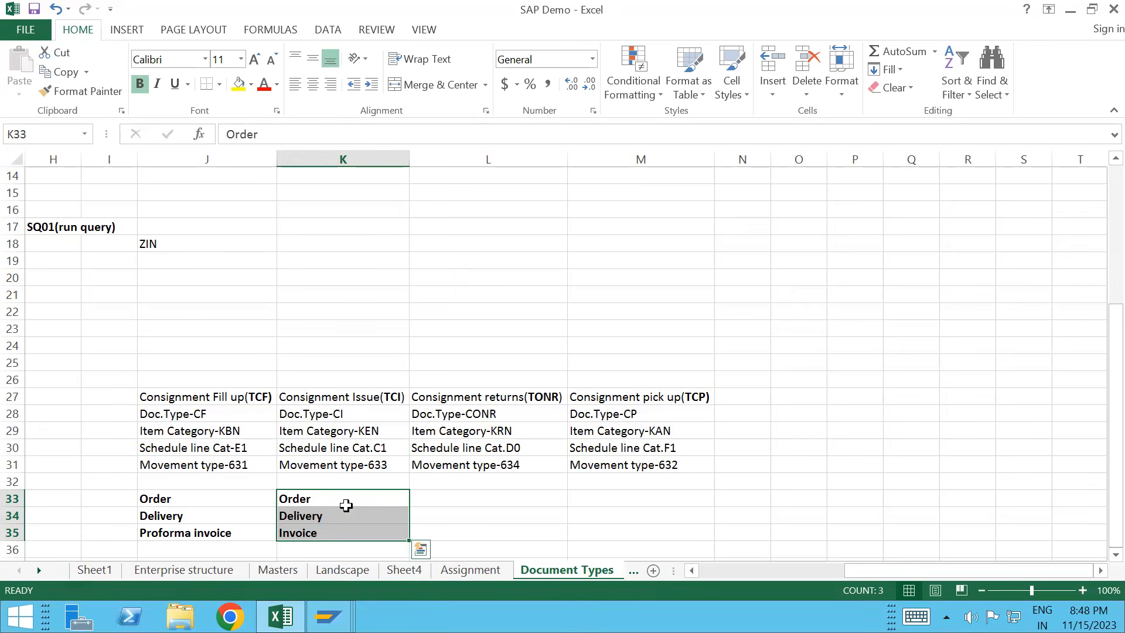
pyautogui.click(368, 399)
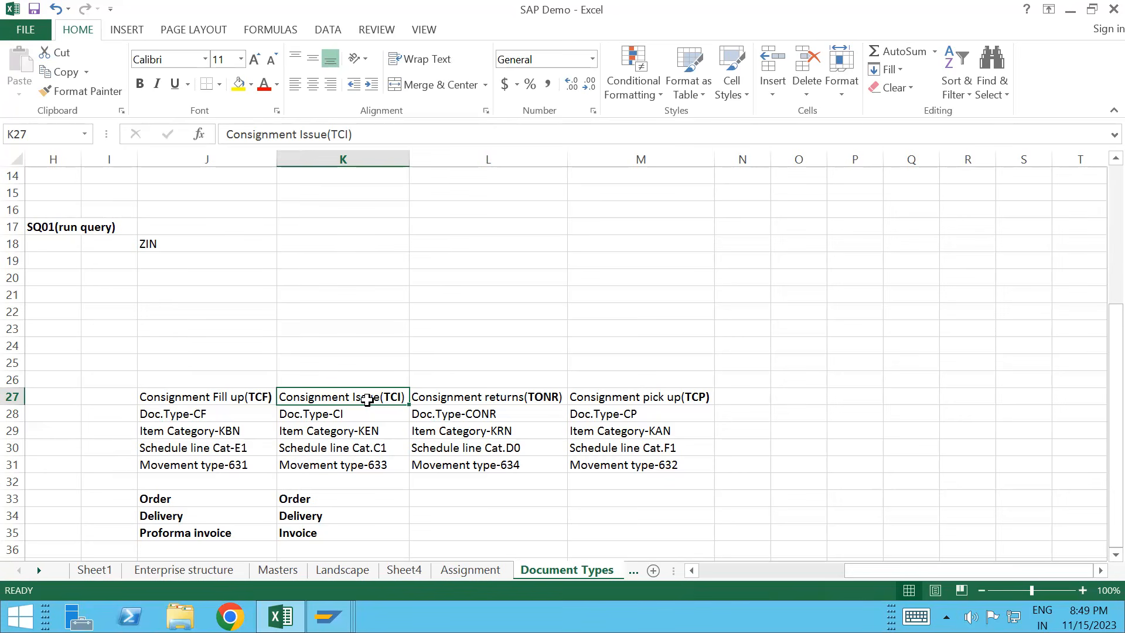
# Step: Make the four consignment headings in row 27 bold
pyautogui.click(173, 365)
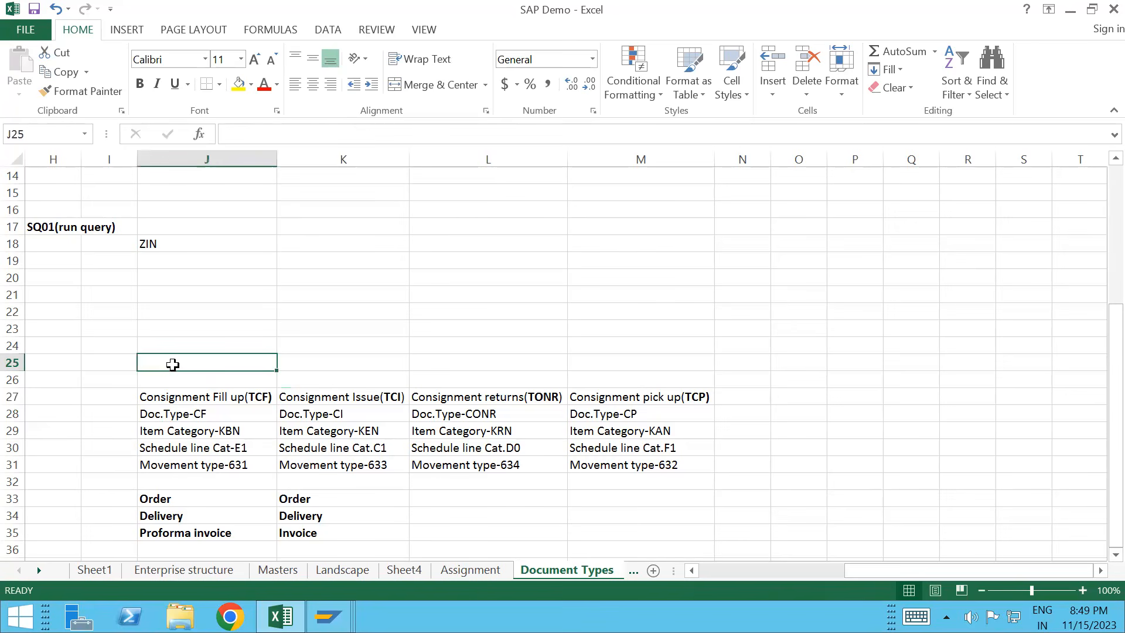
pyautogui.click(156, 393)
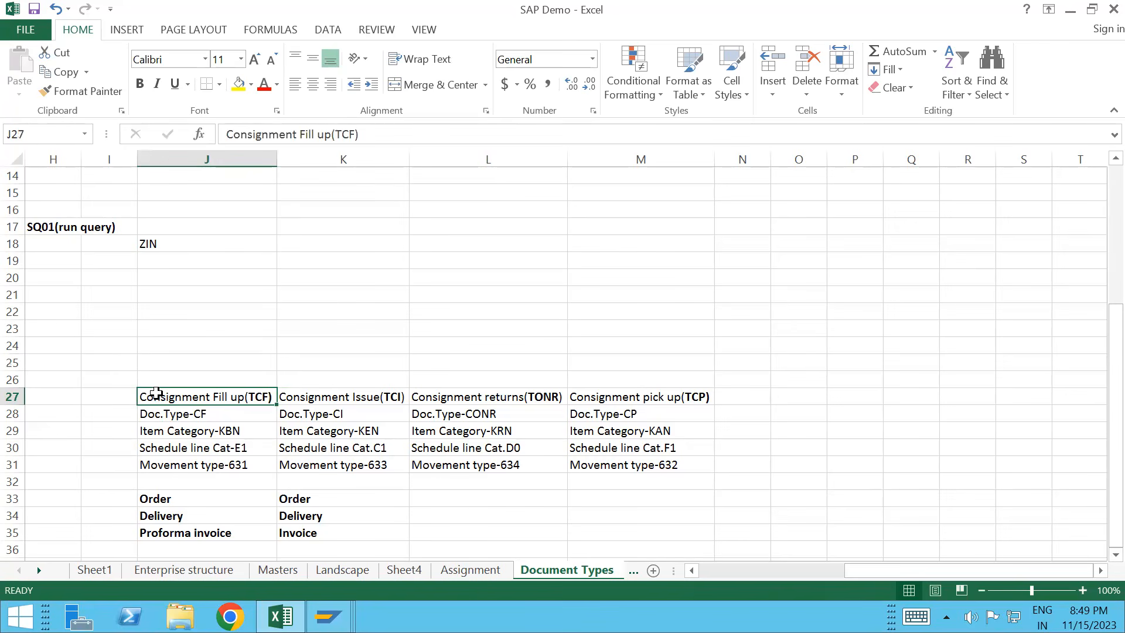
pyautogui.hotkey('shift', 'Right')
pyautogui.hotkey('shift', 'Right')
pyautogui.hotkey('shift', 'Right')
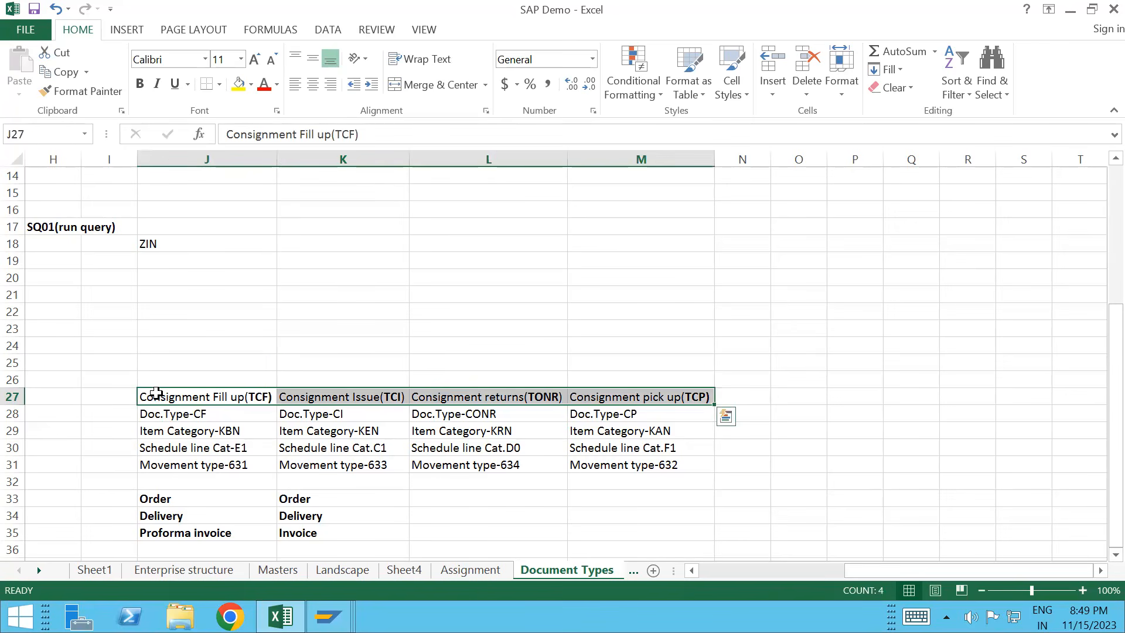
pyautogui.hotkey('ctrl', 'b')
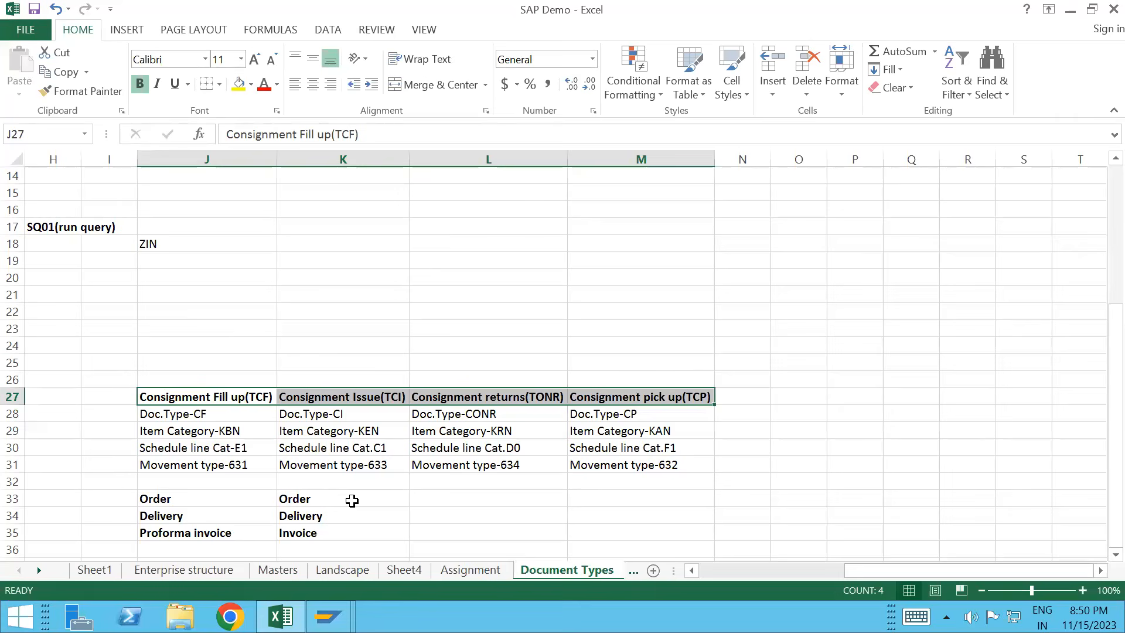
# Step: Copy the letters TC from the Consignment Issue (TCI) heading in K27
pyautogui.click(379, 448)
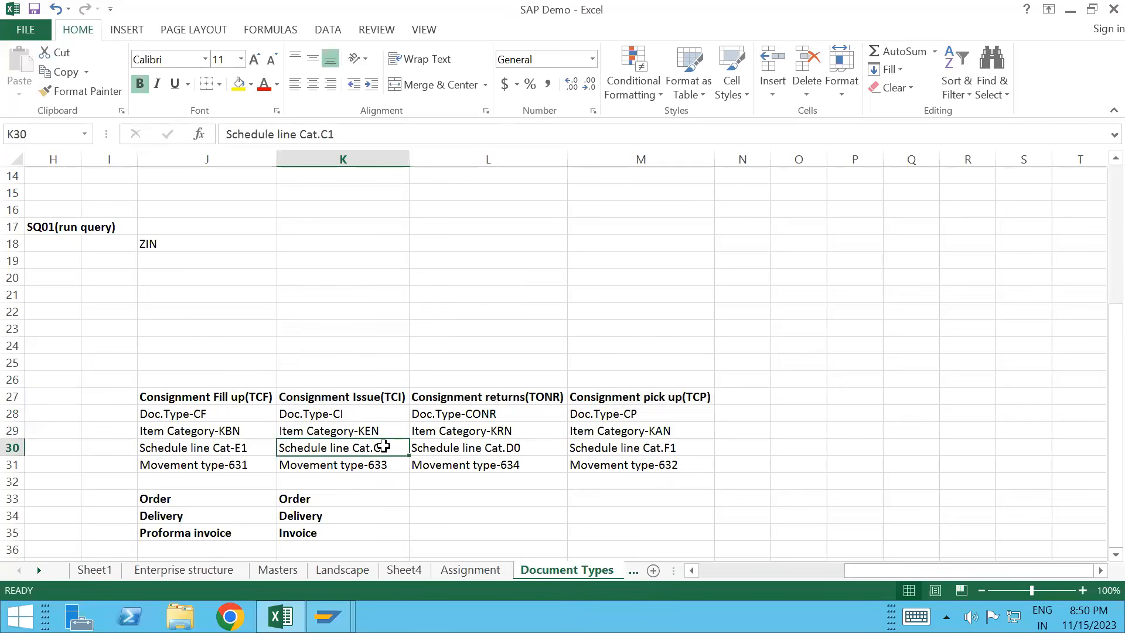
pyautogui.doubleClick(387, 399)
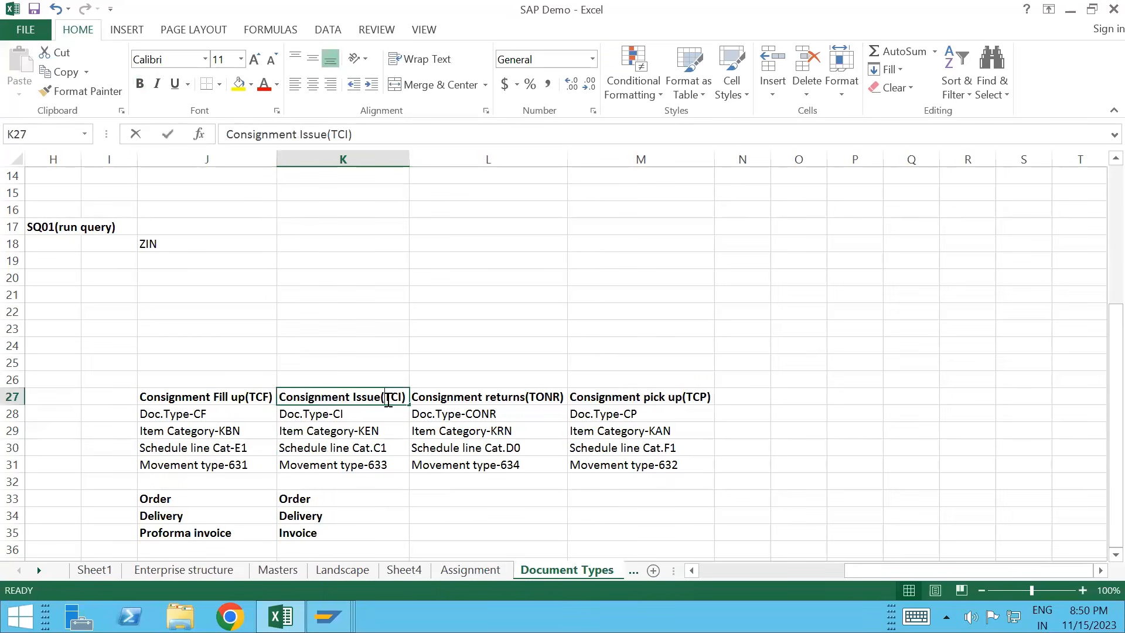
pyautogui.moveTo(385, 398); pyautogui.dragTo(391, 399)
pyautogui.hotkey('shift', 'Right')
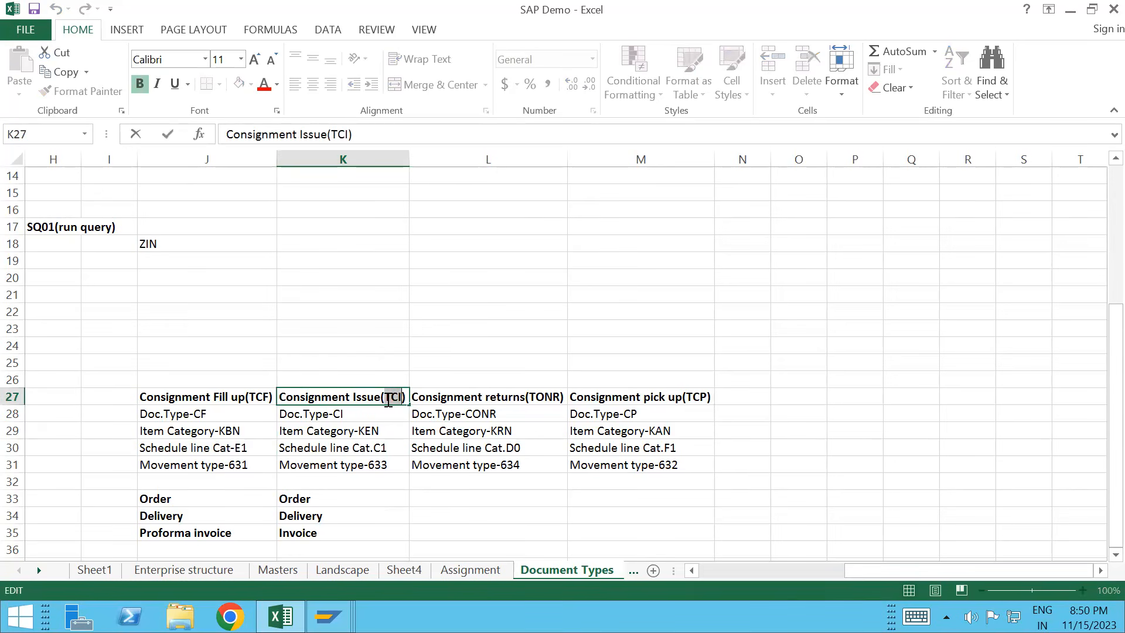
pyautogui.hotkey('ctrl', 'c')
# Step: Back in SAP, start a TCI consignment issue order with VA01
pyautogui.moveTo(328, 616)
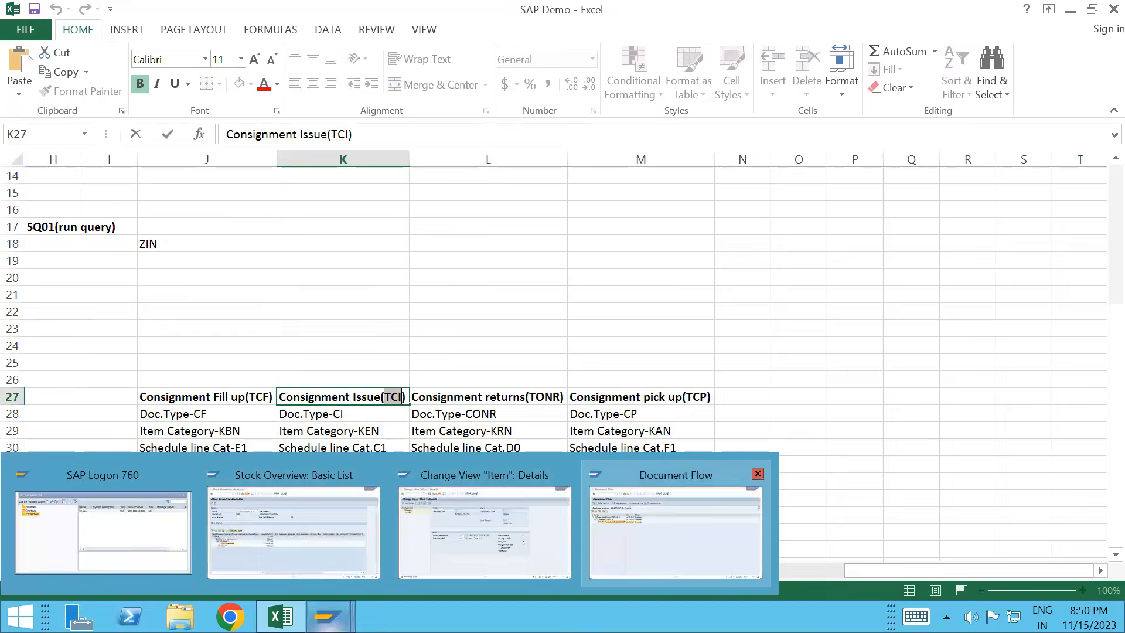
pyautogui.click(677, 519)
pyautogui.click(72, 50)
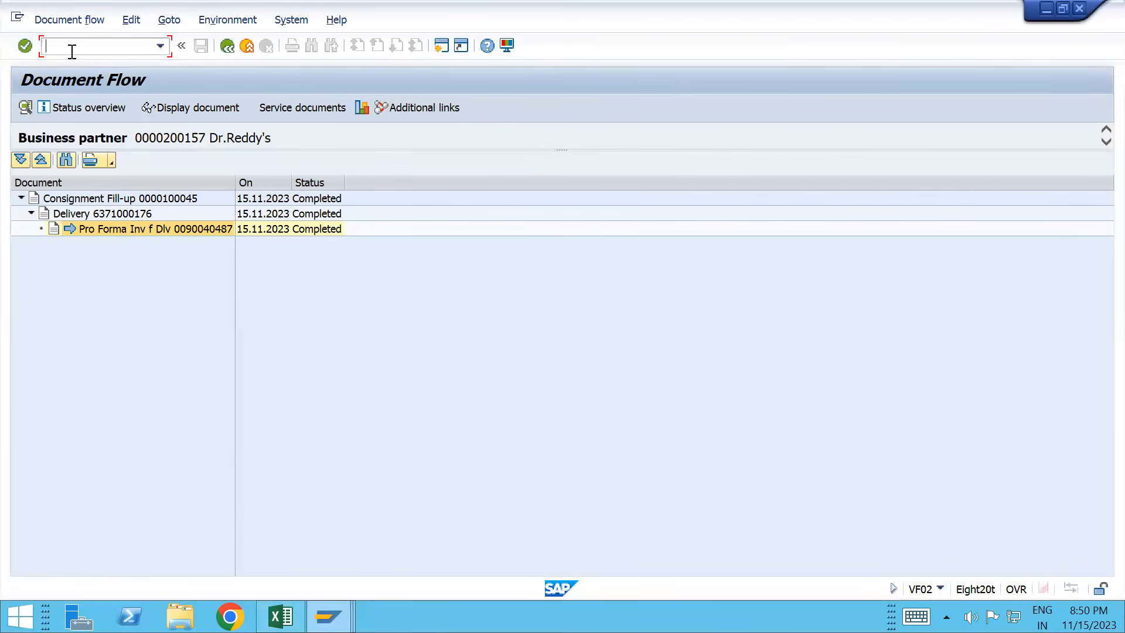
pyautogui.write('/nva01')
pyautogui.press('Return')
pyautogui.write('TCI')
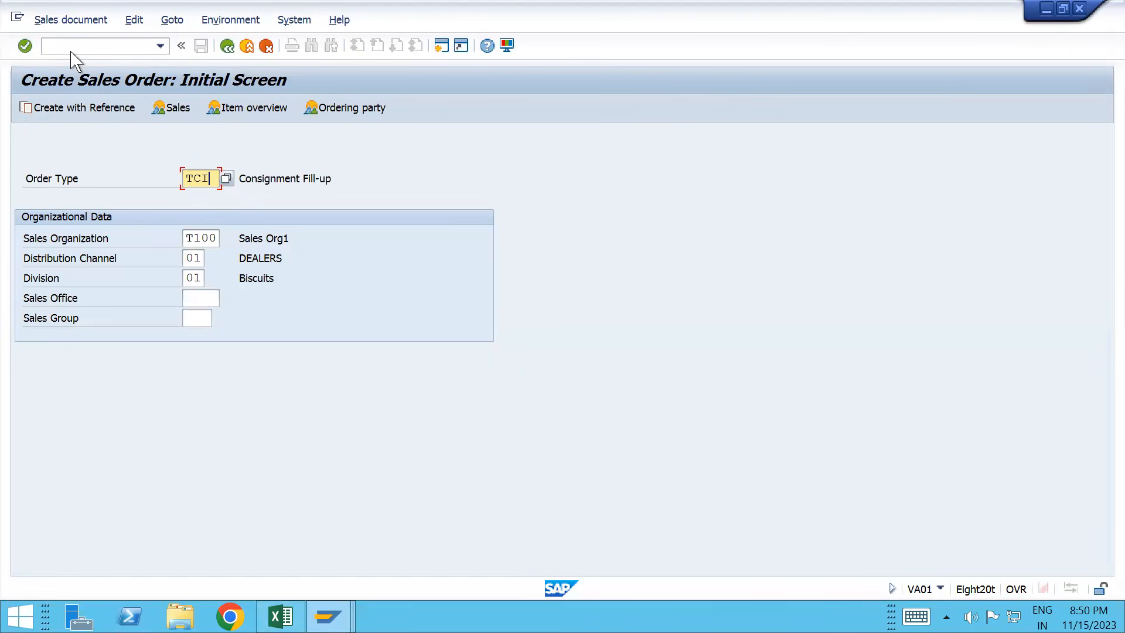
pyautogui.press('Return')
# Step: Pick the sold-to party from history and add TESTMATERIAL_T100 with quantity 2 EA
pyautogui.press('Down')
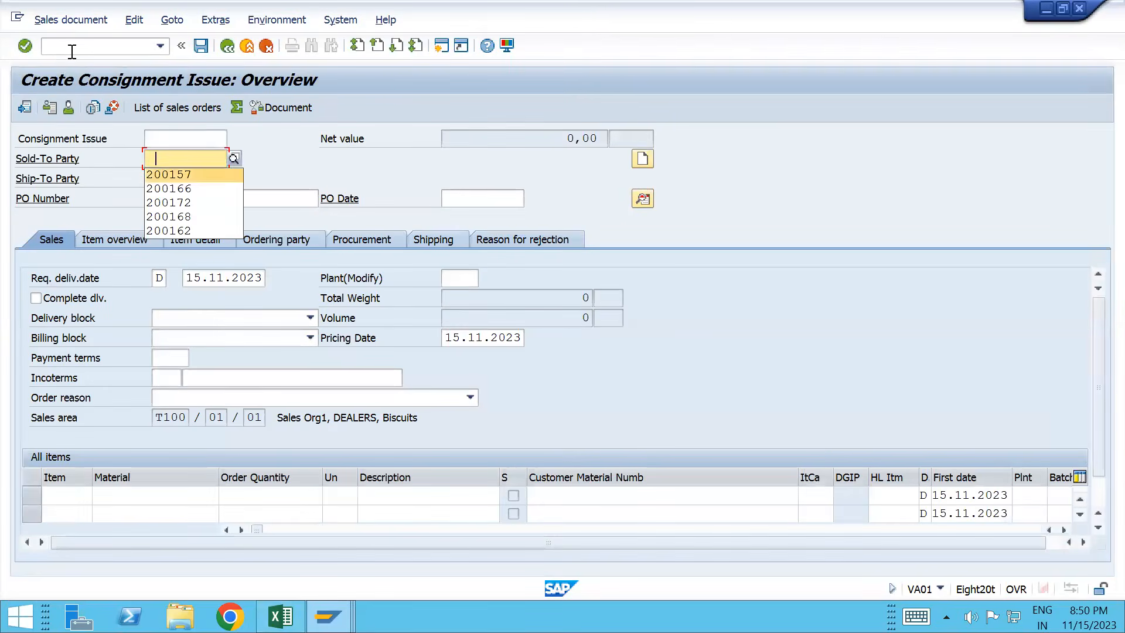
pyautogui.press('Return')
pyautogui.press('Tab')
pyautogui.press('Tab')
pyautogui.press('Tab')
pyautogui.press('Tab')
pyautogui.press('Tab')
pyautogui.press('Tab')
pyautogui.press('Tab')
pyautogui.press('Tab')
pyautogui.press('Down')
pyautogui.press('Down')
pyautogui.press('Down')
pyautogui.press('Down')
pyautogui.press('Down')
pyautogui.press('Down')
pyautogui.press('Down')
pyautogui.press('Down')
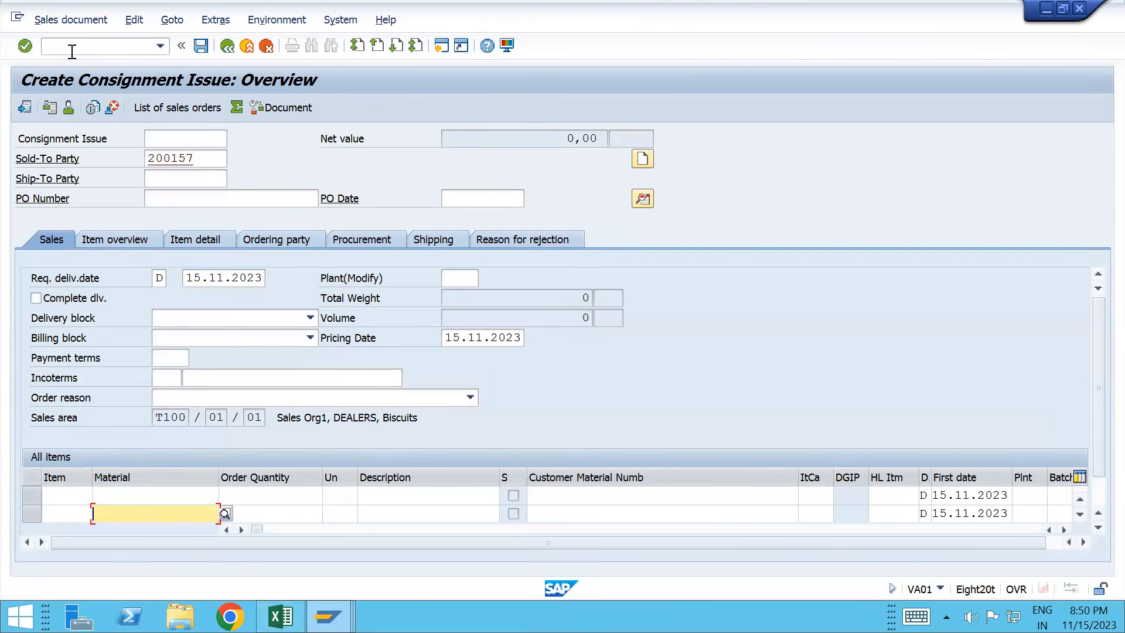
pyautogui.press('Up')
pyautogui.press('Down')
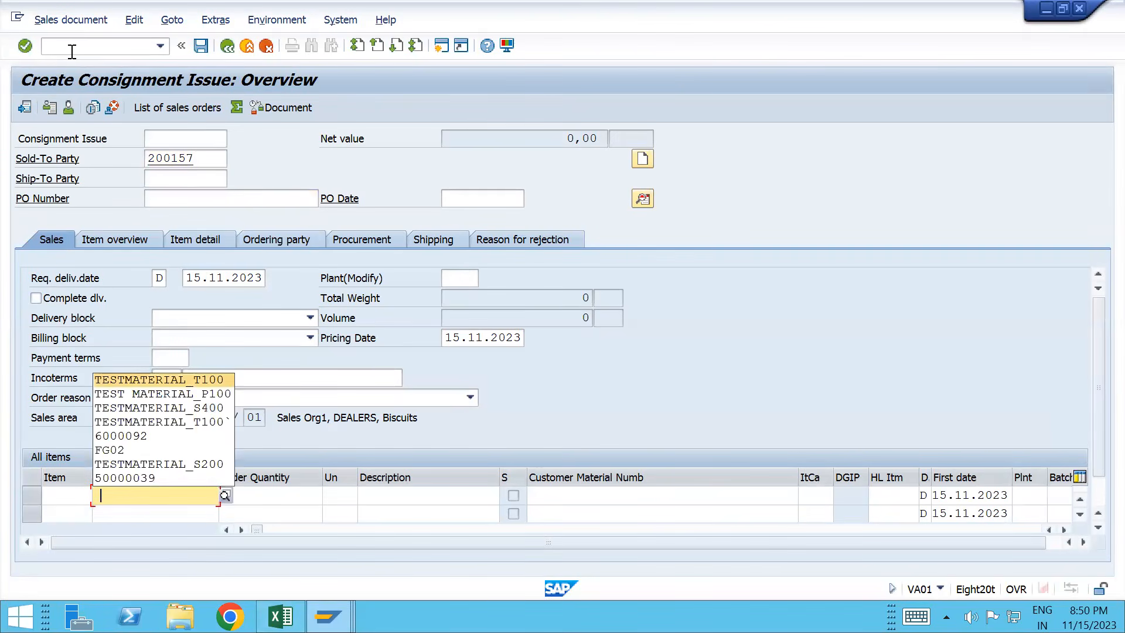
pyautogui.press('Return')
pyautogui.press('Tab')
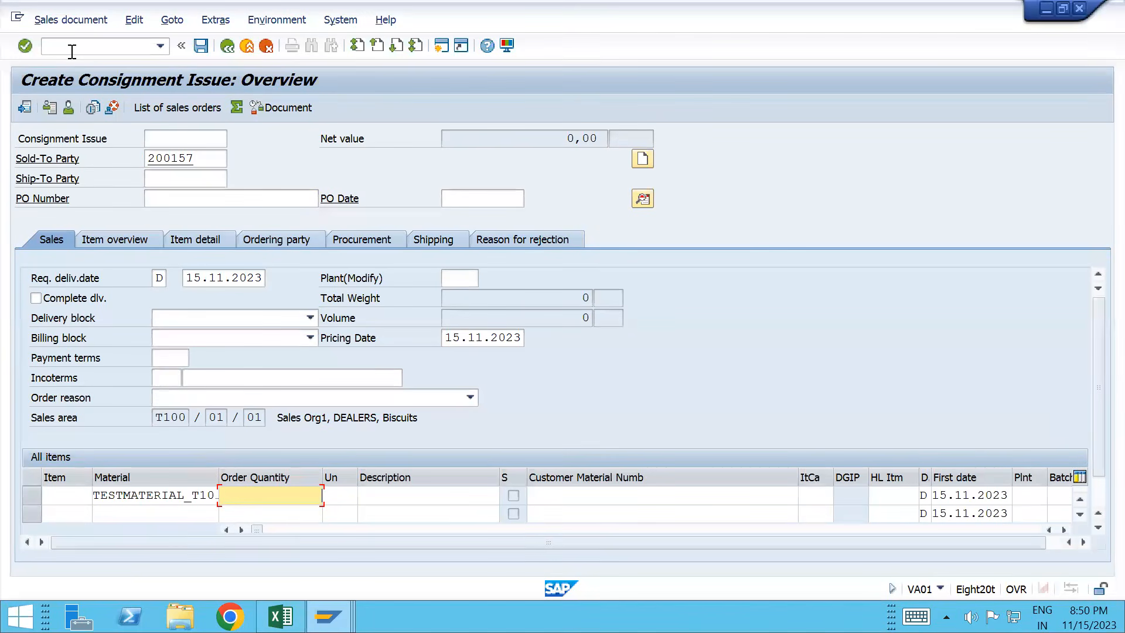
pyautogui.write('2000')
pyautogui.press('Return')
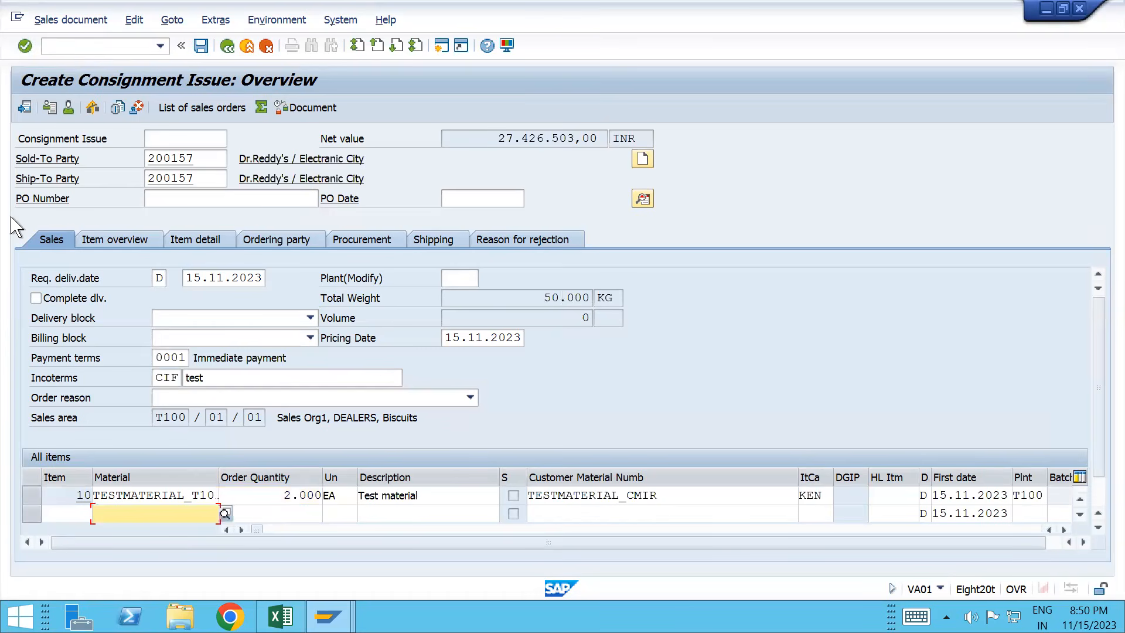
# Step: Check the order's incompletion log to confirm the document is complete
pyautogui.click(162, 199)
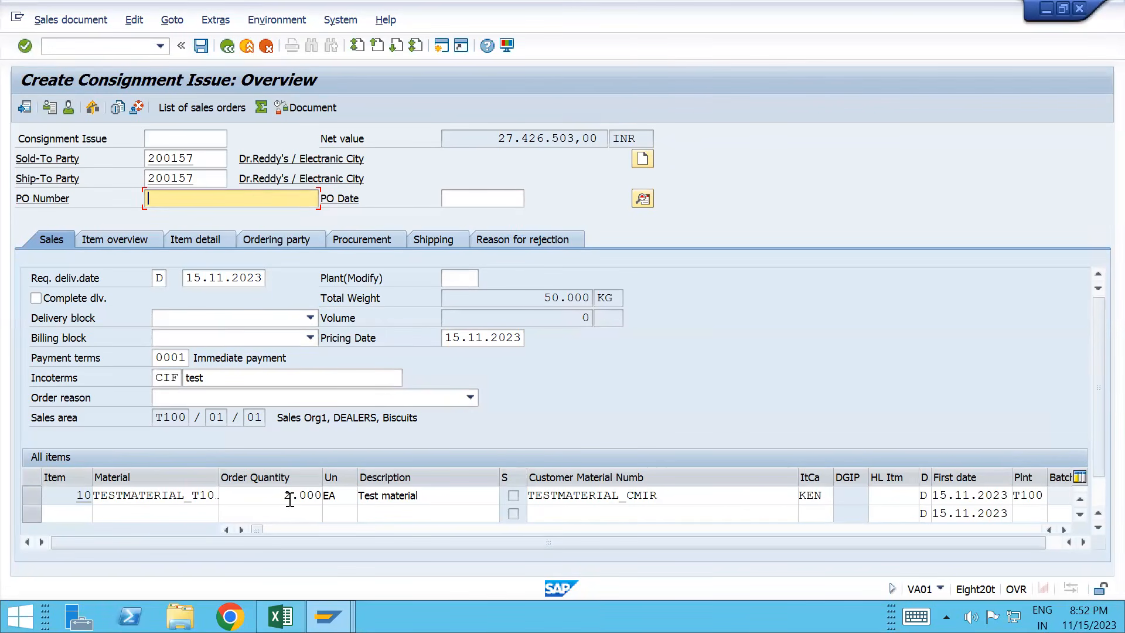
pyautogui.press('Return')
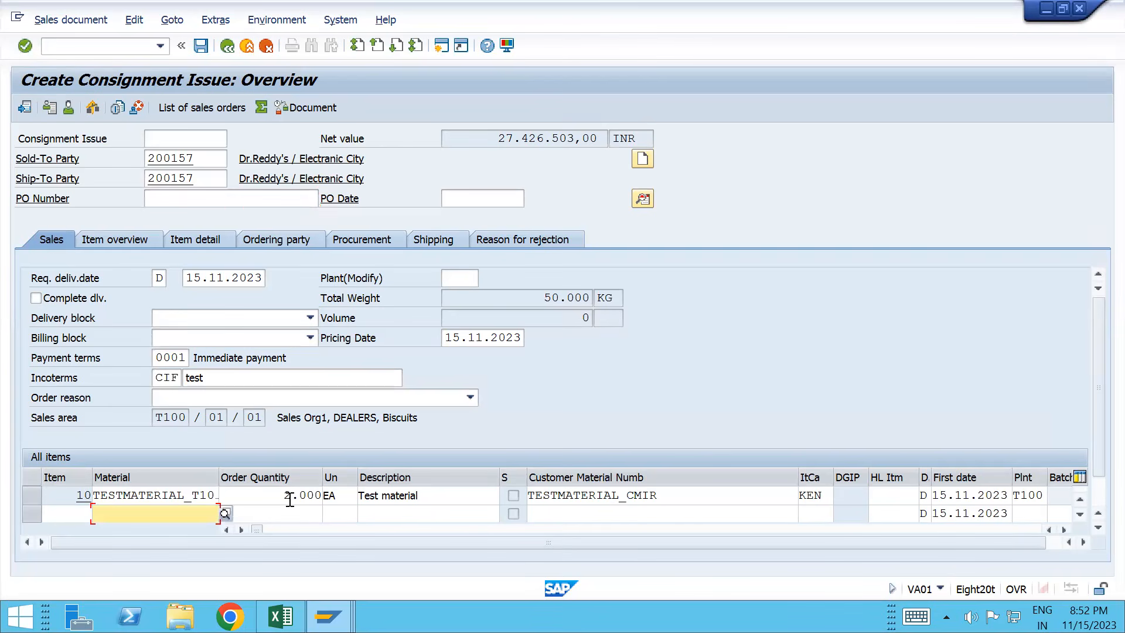
pyautogui.click(134, 19)
pyautogui.click(172, 235)
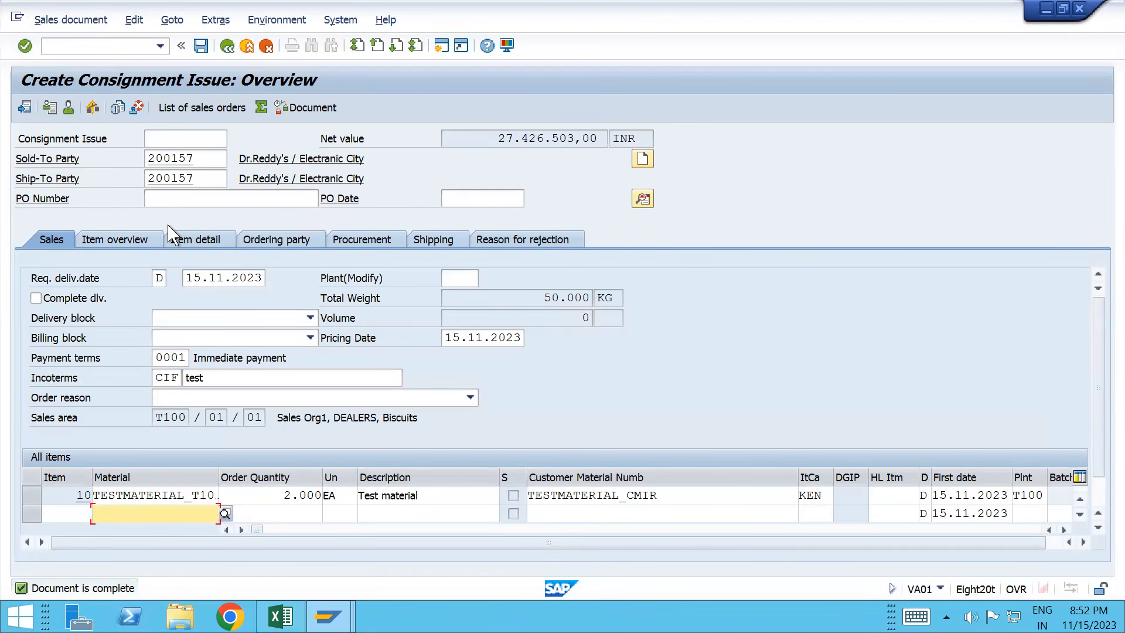
pyautogui.click(86, 20)
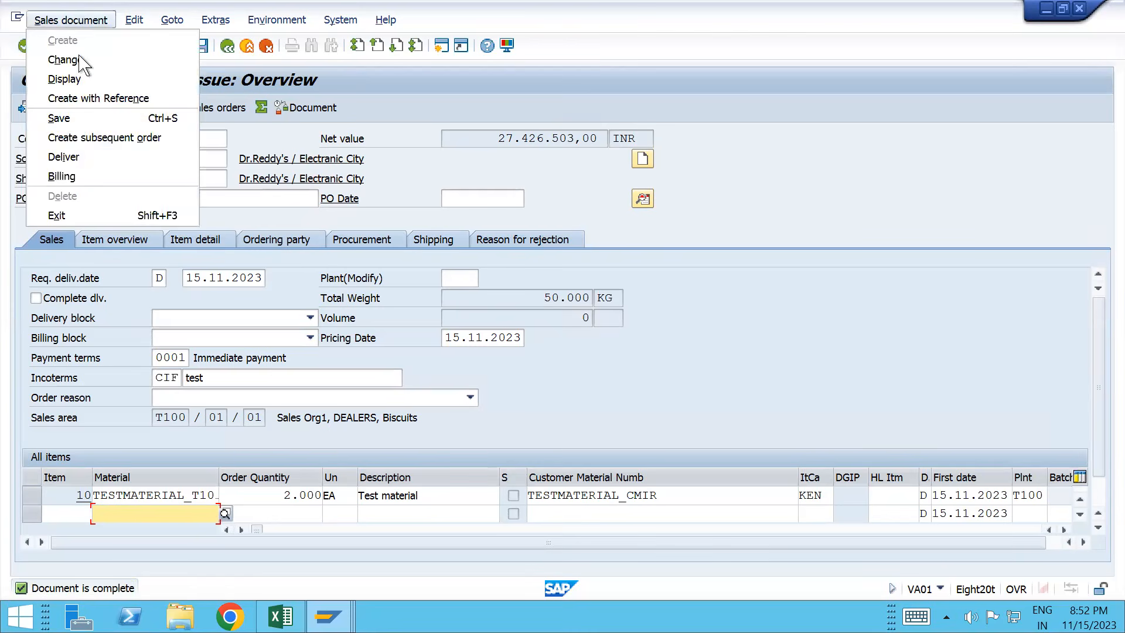
# Step: Save the order and post goods issue on its delivery, picking 2 EA from storage location T101
pyautogui.click(83, 158)
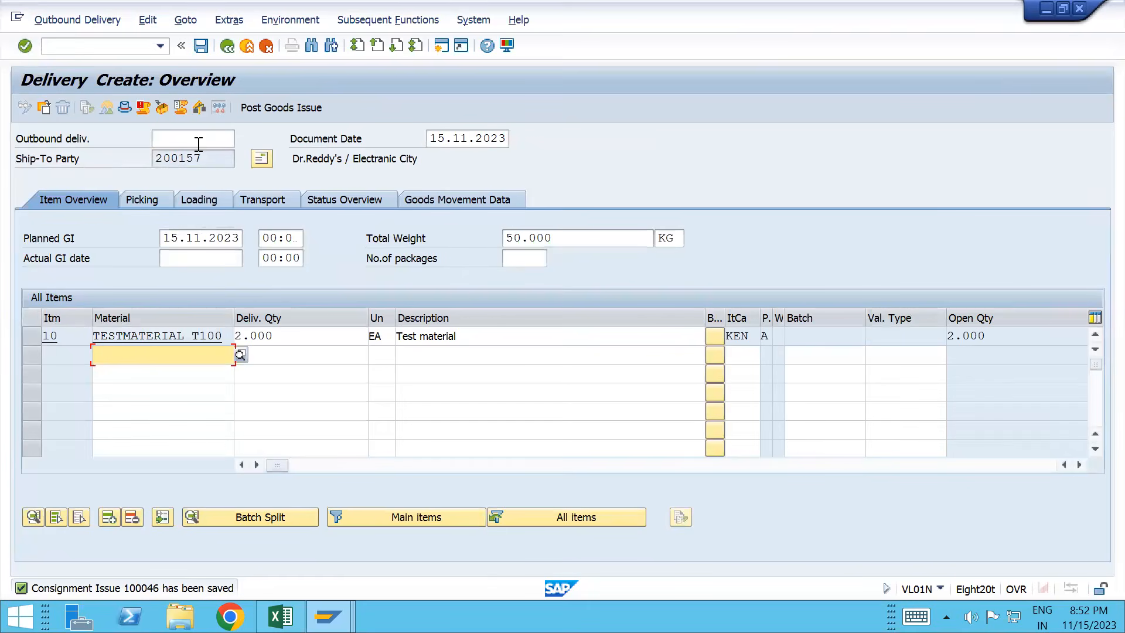
pyautogui.click(142, 203)
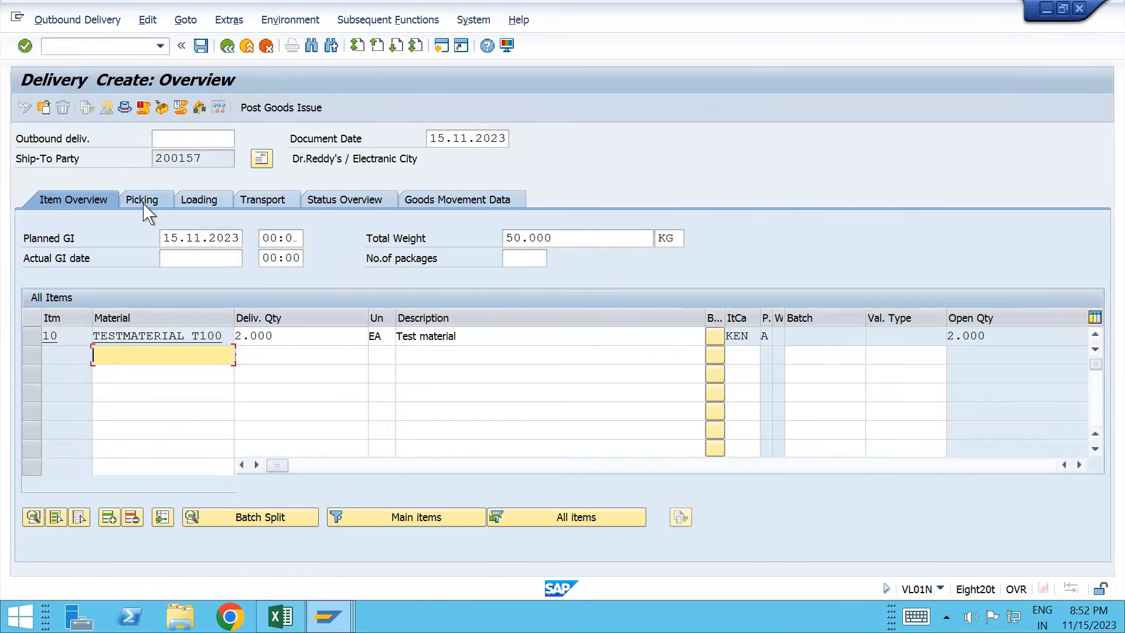
pyautogui.click(282, 343)
pyautogui.press('Down')
pyautogui.press('Tab')
pyautogui.press('Tab')
pyautogui.press('Tab')
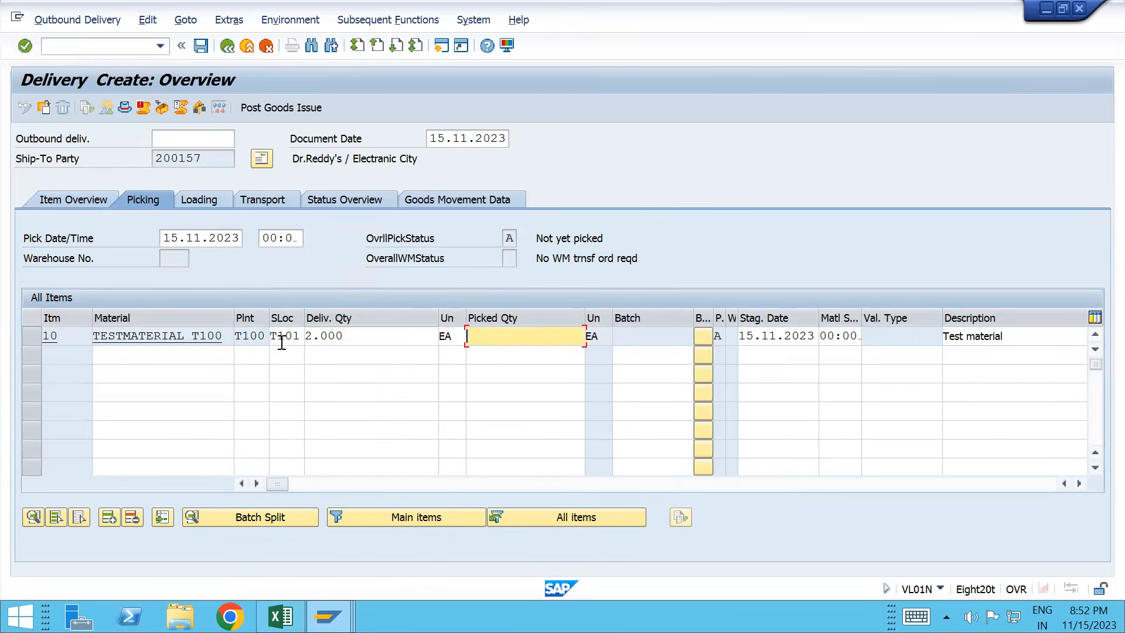
pyautogui.write('2000')
pyautogui.press('Return')
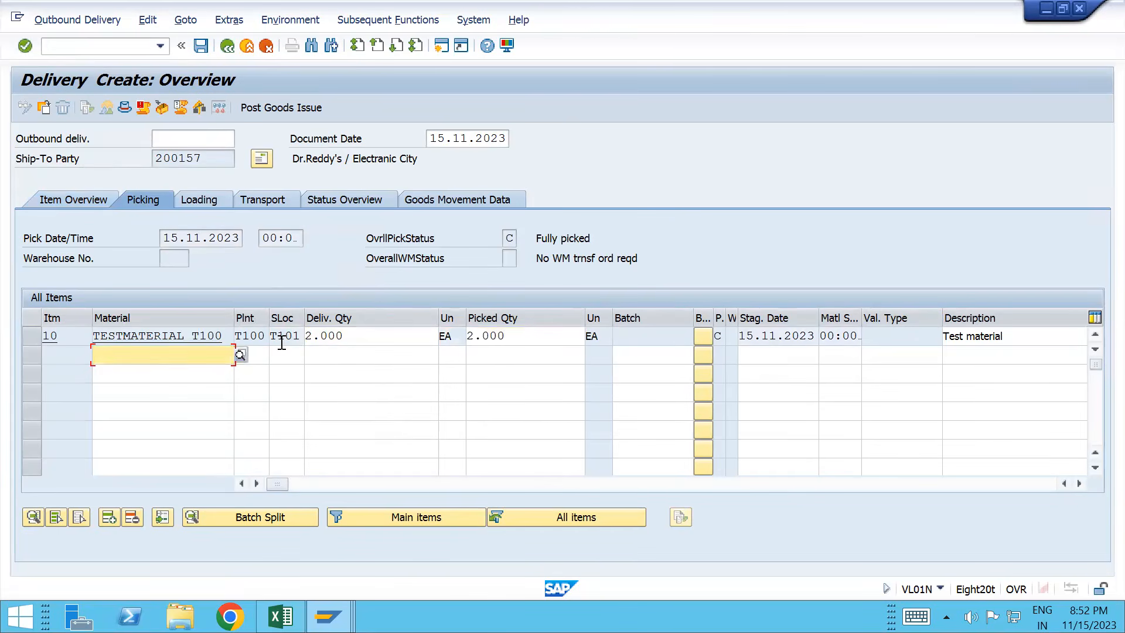
pyautogui.click(289, 112)
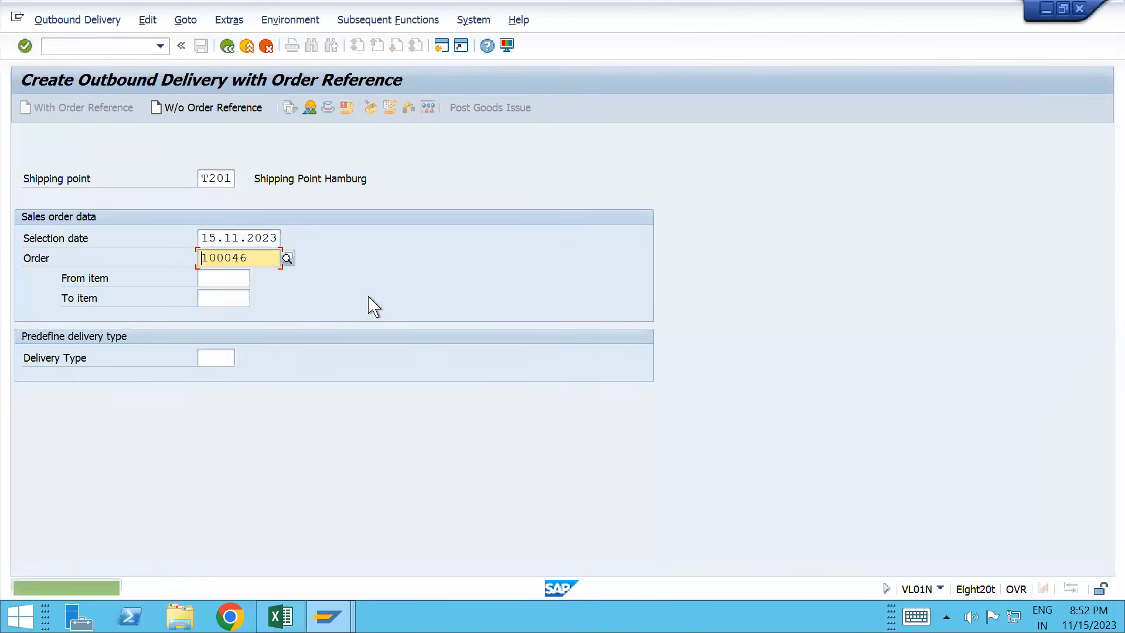
# Step: Open the saved outbound delivery for change and copy its delivery number
pyautogui.click(75, 22)
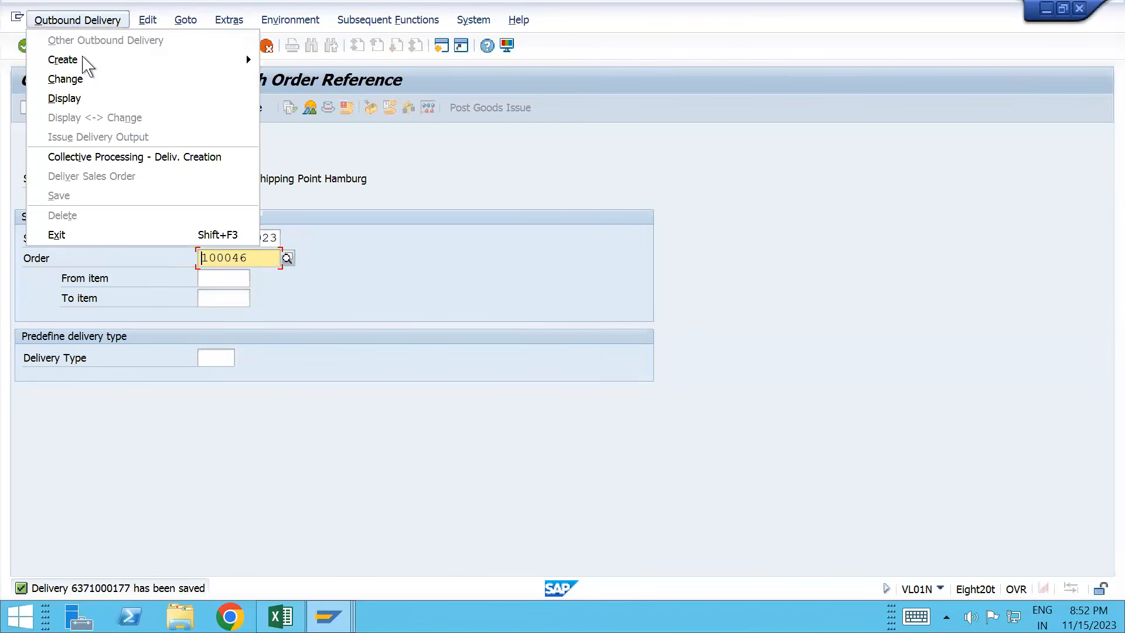
pyautogui.click(88, 77)
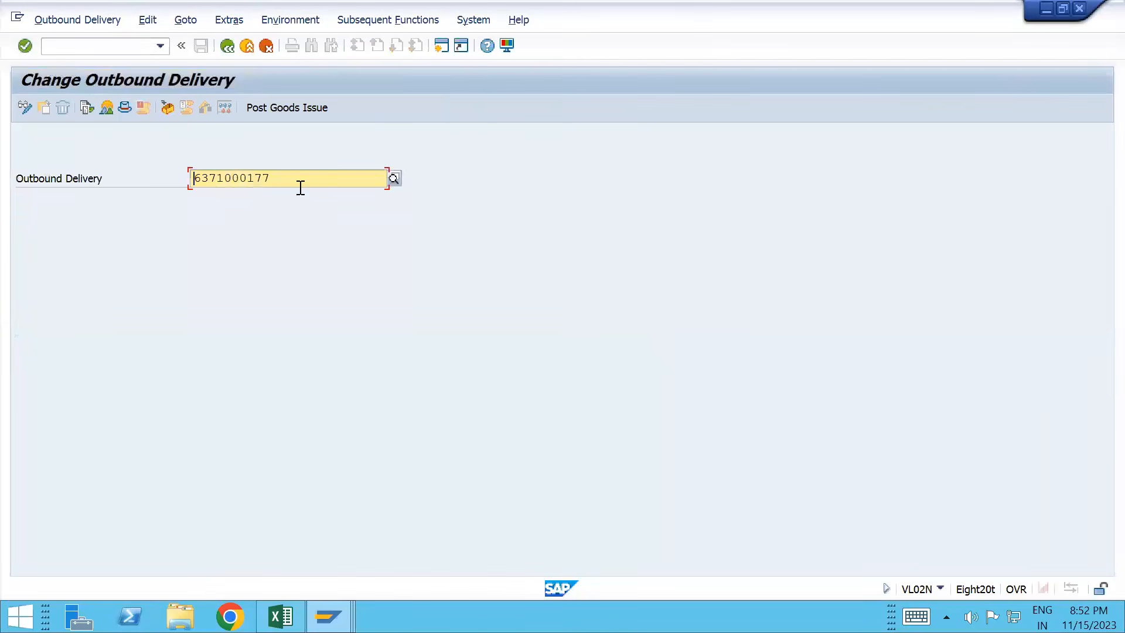
pyautogui.moveTo(298, 186); pyautogui.dragTo(177, 199)
pyautogui.hotkey('ctrl', 'c')
pyautogui.click(107, 45)
# Step: Create and save an F2 invoice for the delivery in VF01, then display its document flow
pyautogui.write('/nvf01')
pyautogui.press('Return')
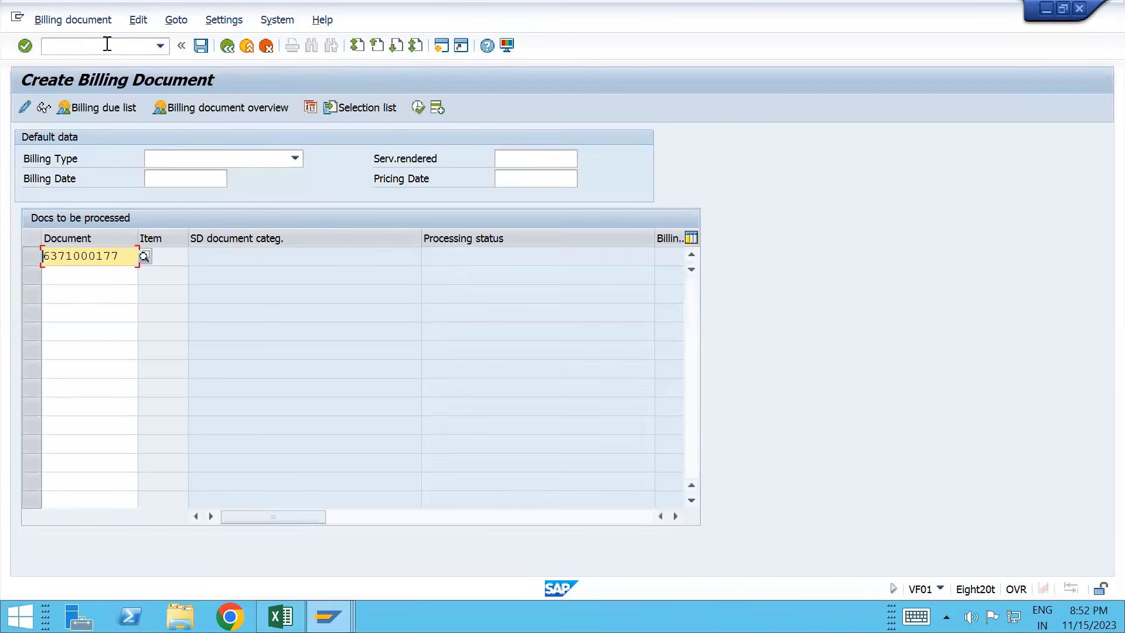
pyautogui.press('Return')
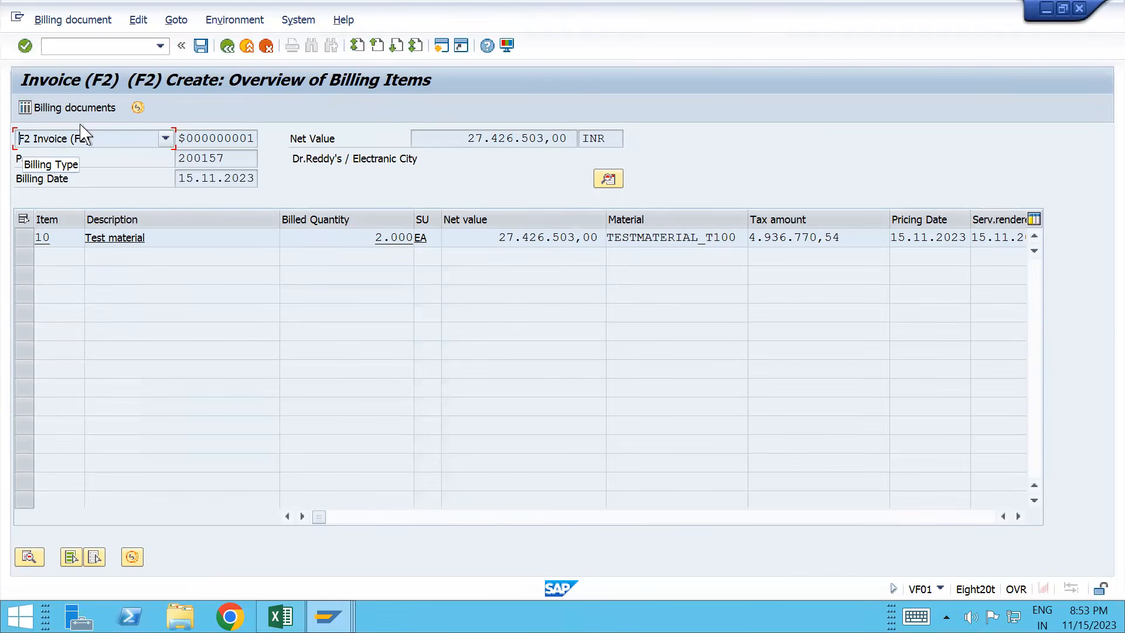
pyautogui.click(201, 46)
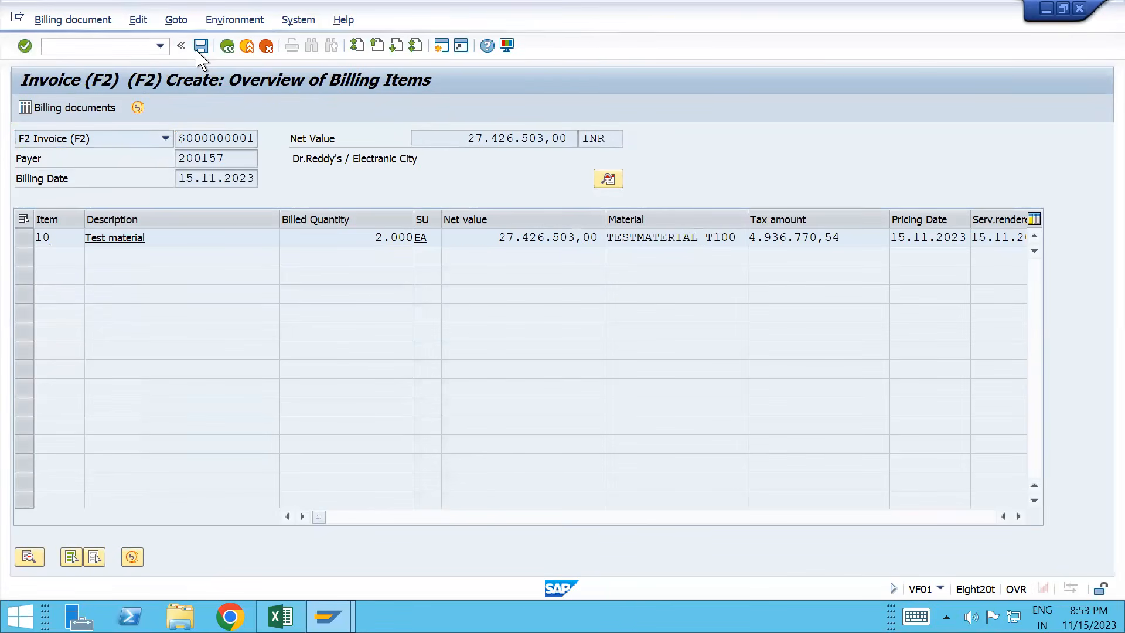
pyautogui.click(71, 24)
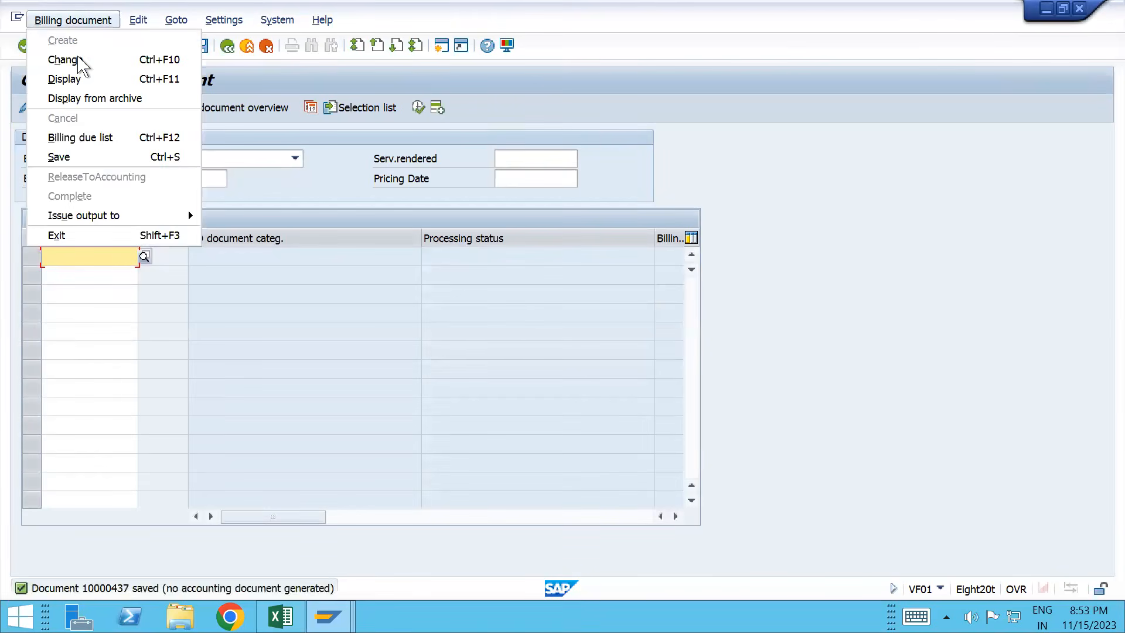
pyautogui.click(66, 79)
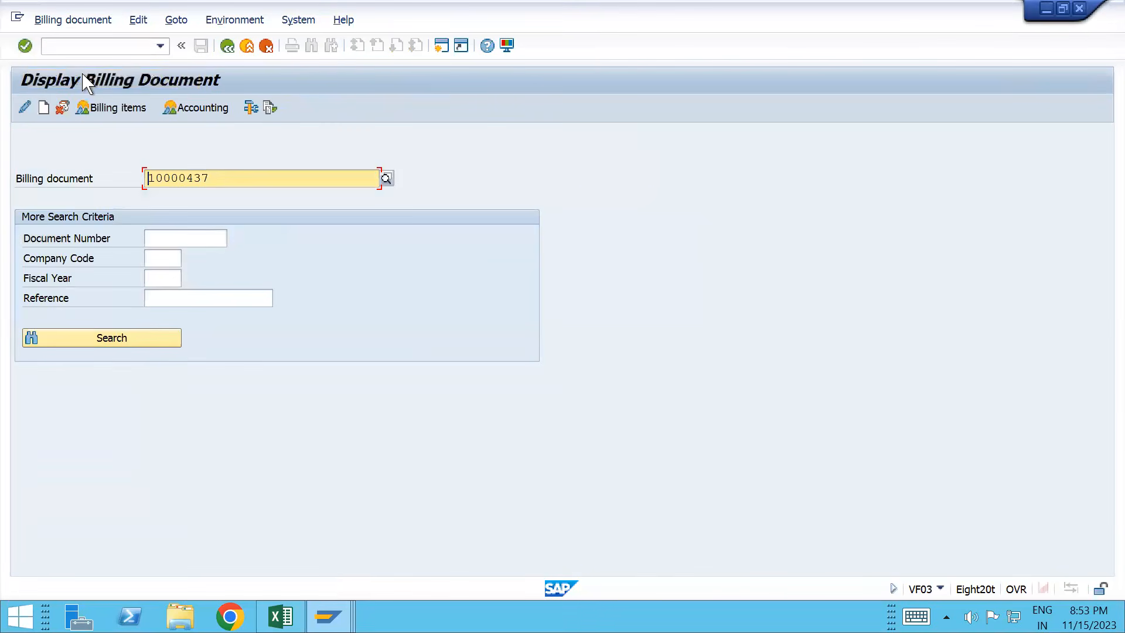
pyautogui.click(271, 108)
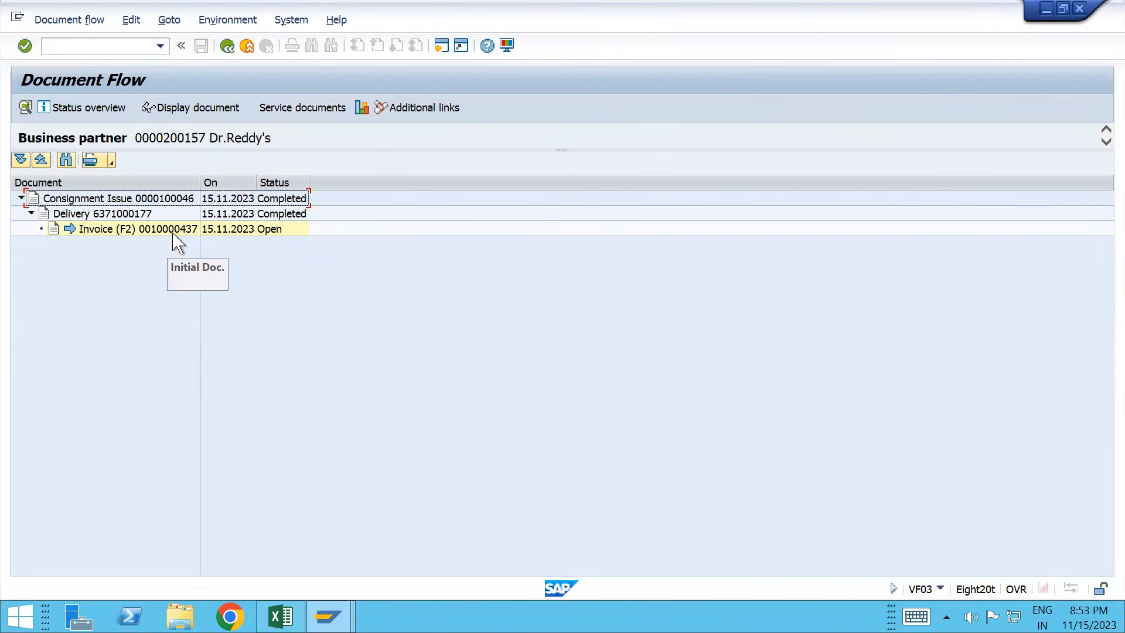
# Step: Select the F2 invoice in the flow and open it in VF02 change mode
pyautogui.click(211, 111)
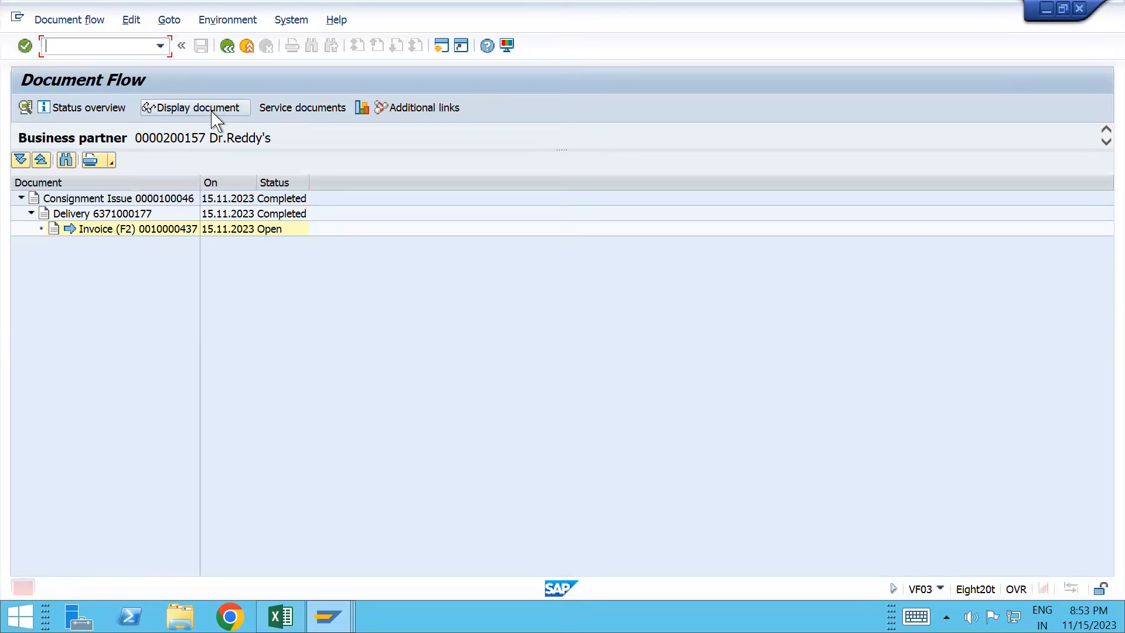
pyautogui.click(150, 232)
pyautogui.click(110, 43)
pyautogui.write('/nvf02')
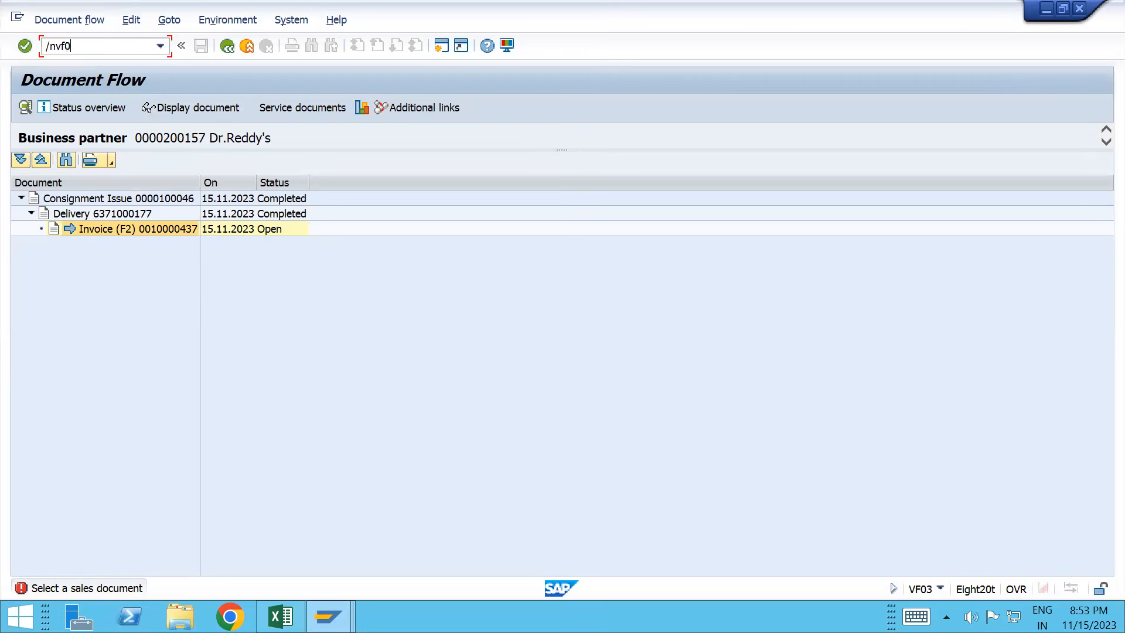
pyautogui.press('Return')
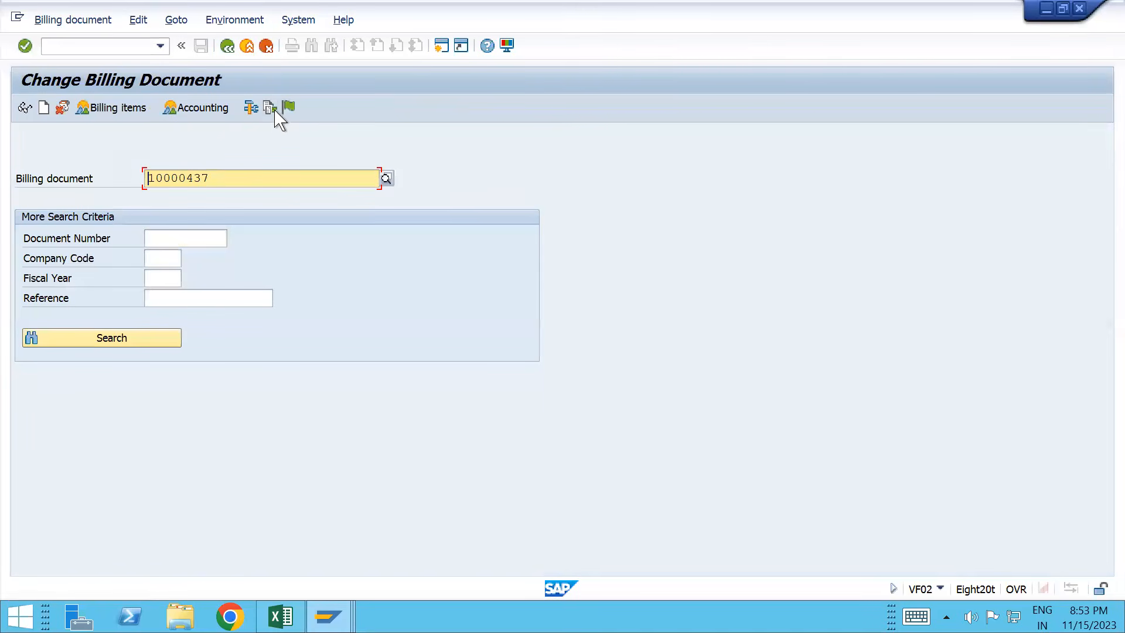
# Step: Release the invoice to accounting, which fails on T030K key INT MWS Y1, then call OB40
pyautogui.click(290, 109)
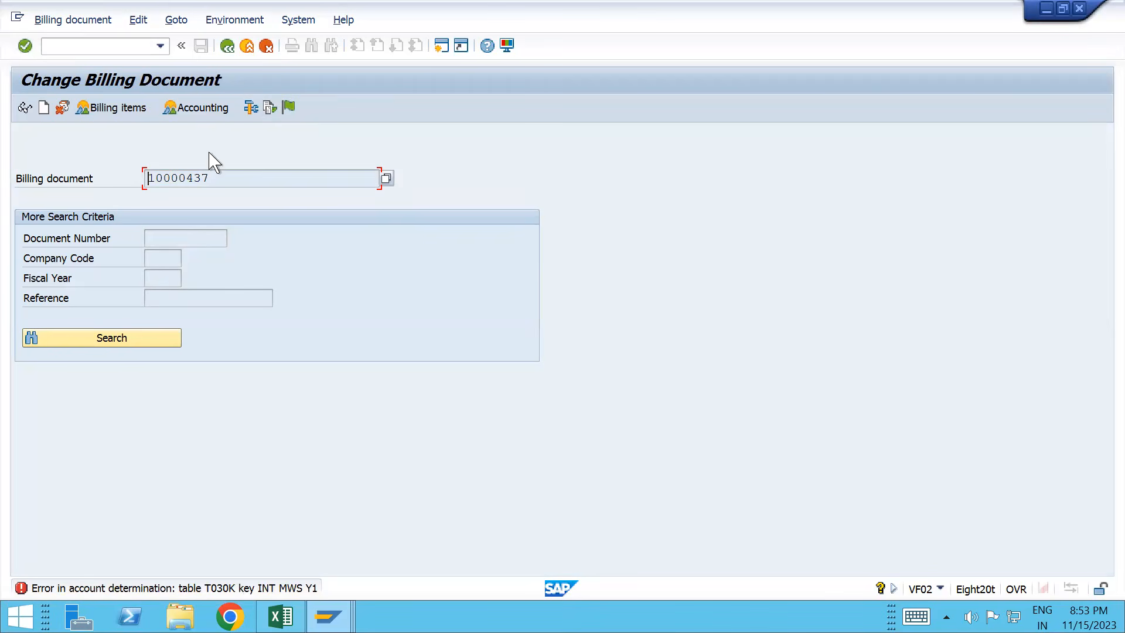
pyautogui.click(75, 47)
pyautogui.write('/oob40')
# Step: Open the output tax MWS account settings for chart of accounts INT in OB40
pyautogui.press('Return')
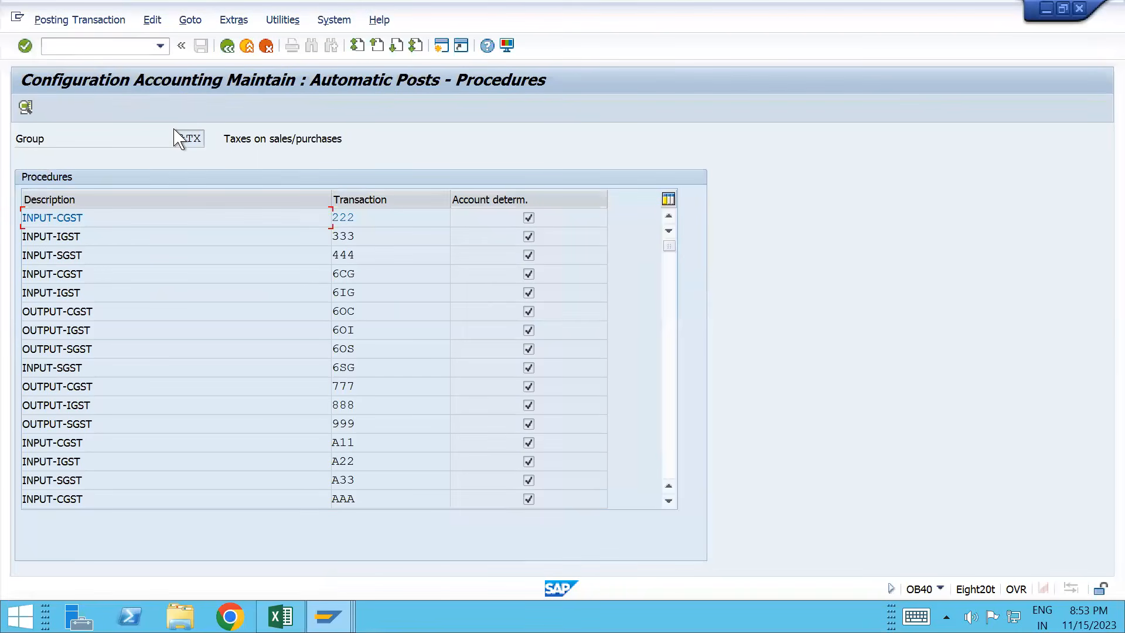
pyautogui.click(671, 299)
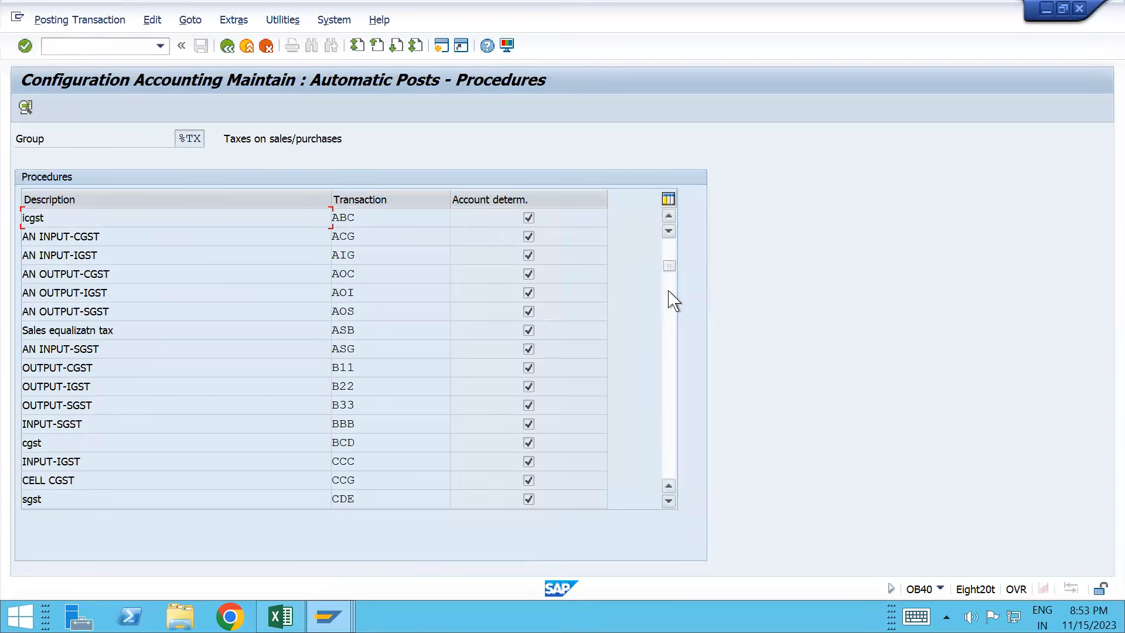
pyautogui.click(671, 296)
pyautogui.click(671, 313)
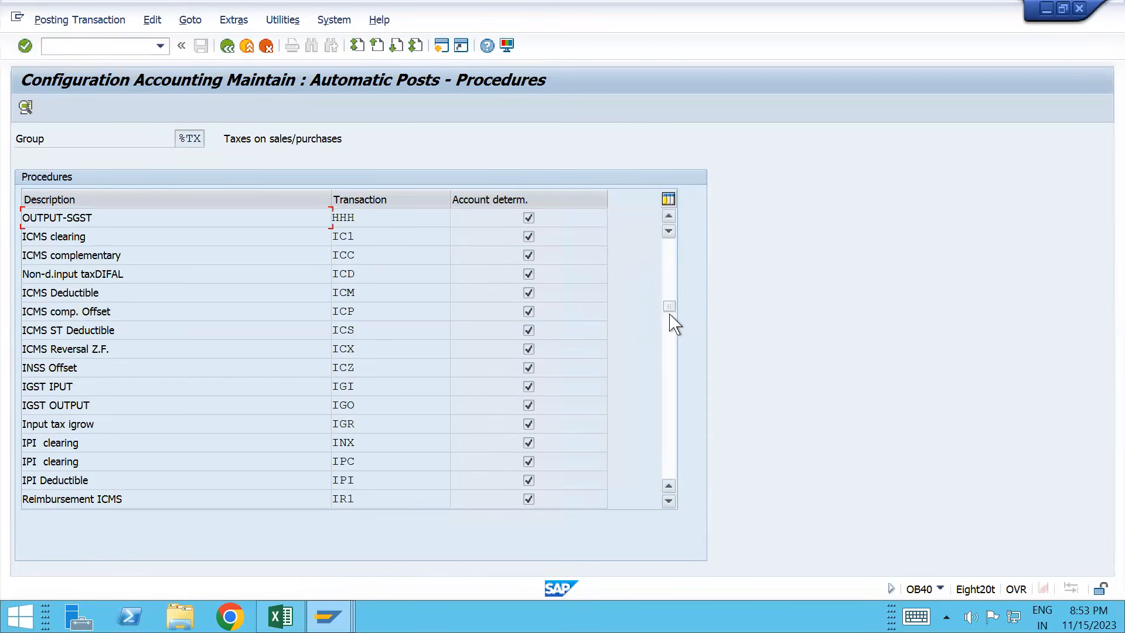
pyautogui.click(671, 334)
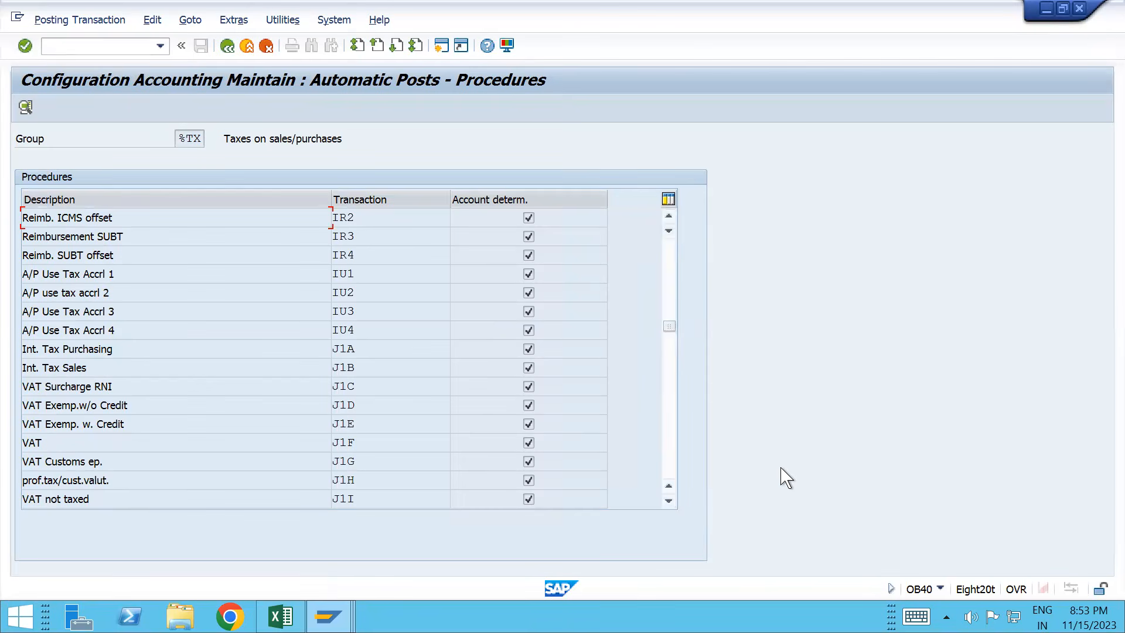
pyautogui.click(670, 360)
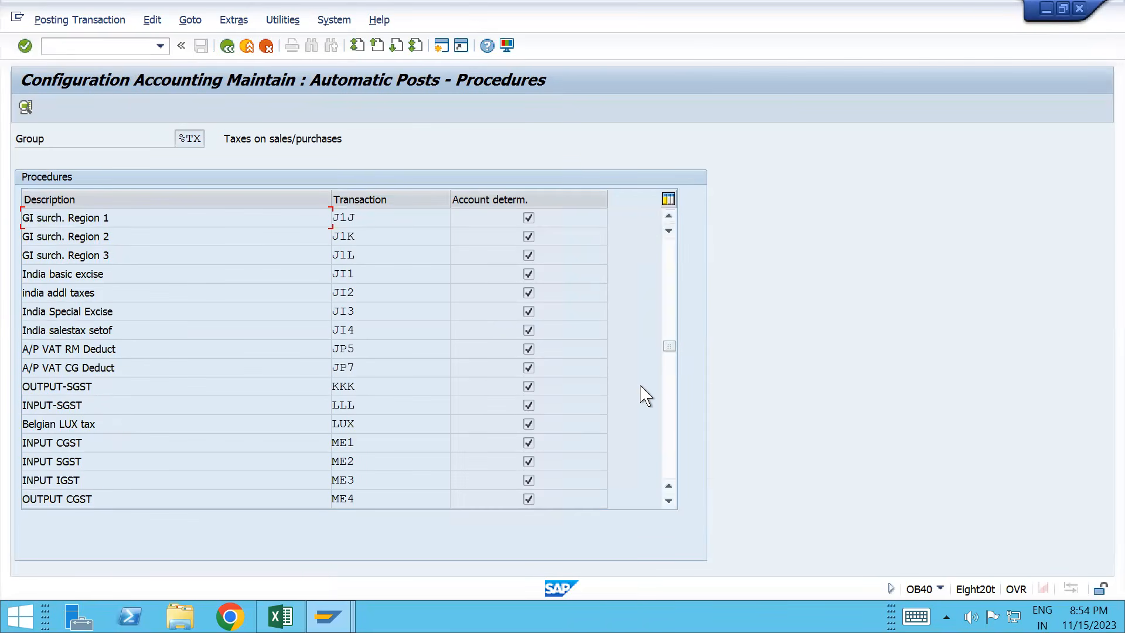
pyautogui.click(672, 380)
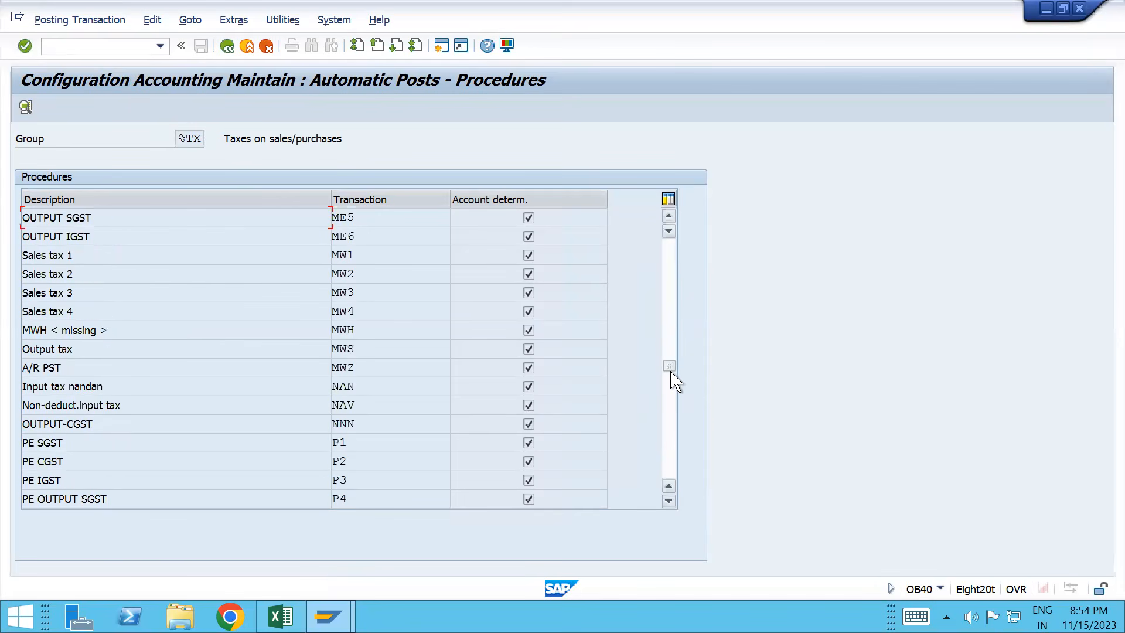
pyautogui.doubleClick(340, 350)
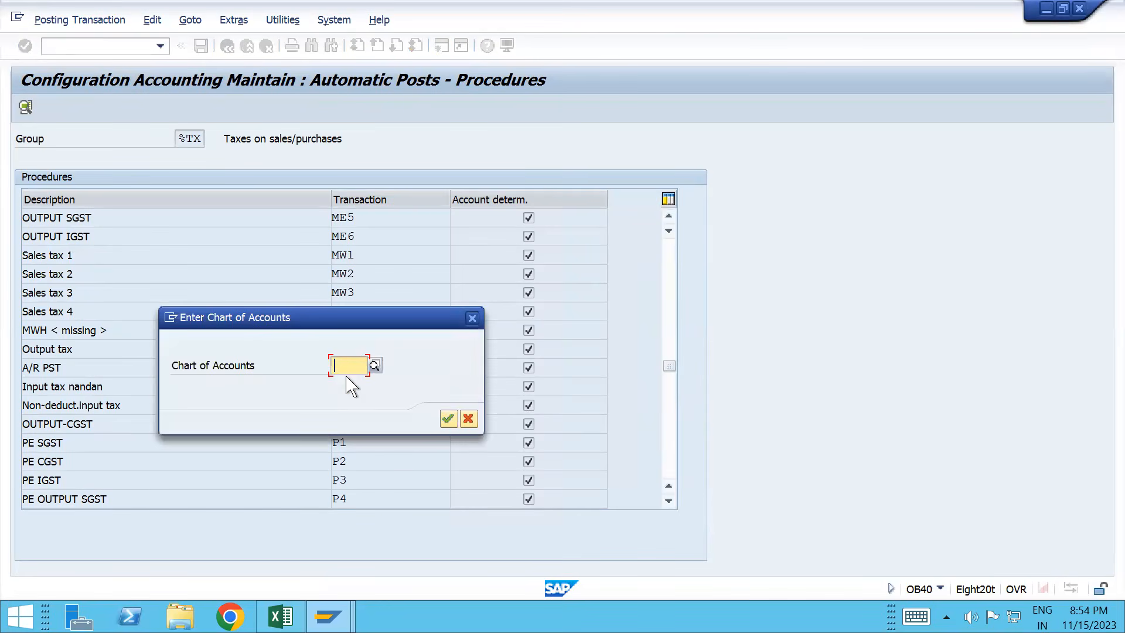
pyautogui.write('INT')
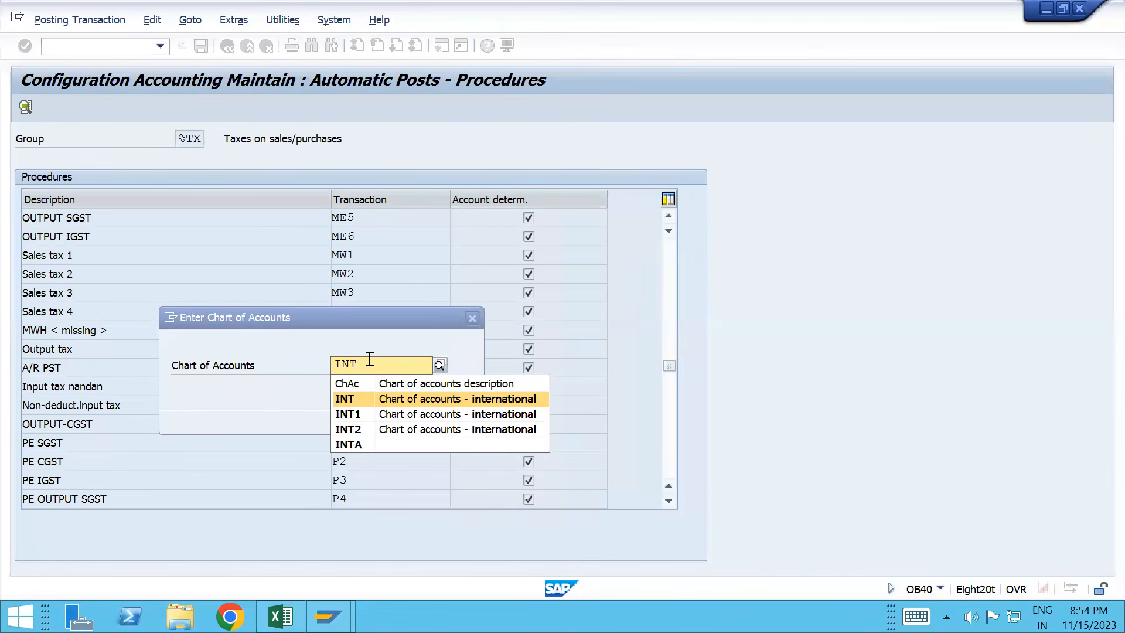
pyautogui.click(345, 400)
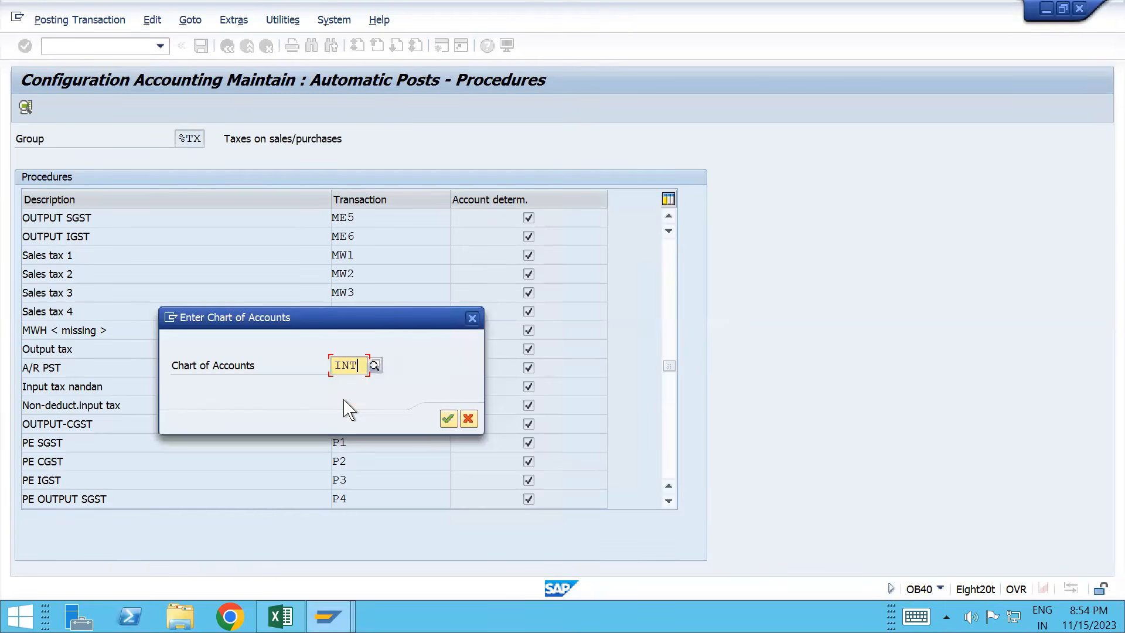
pyautogui.press('Return')
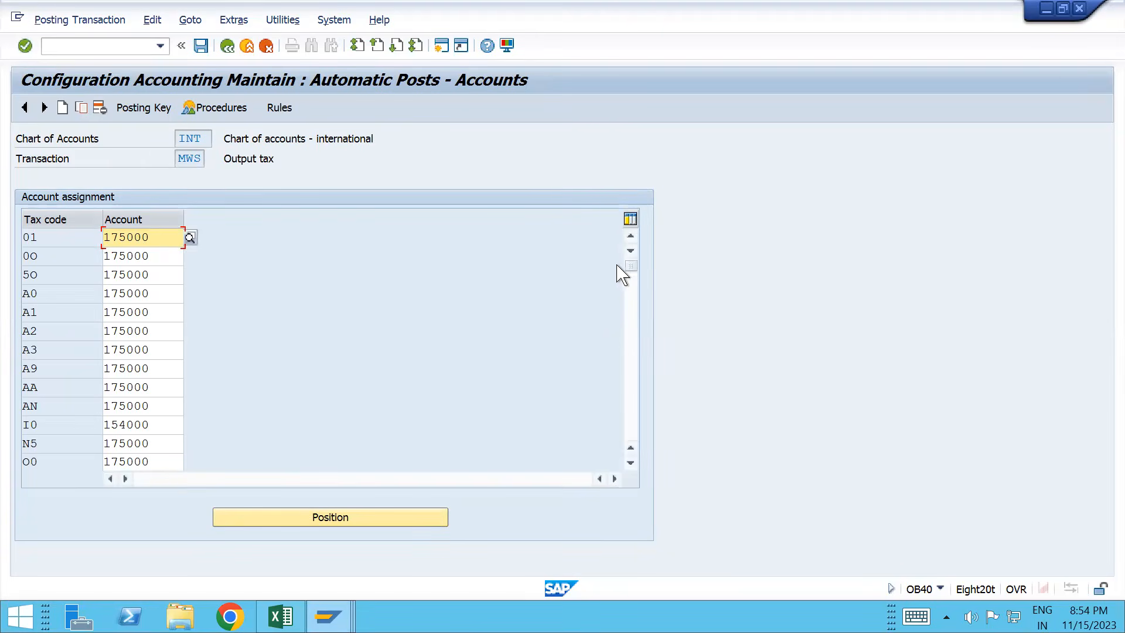
# Step: Map tax code Y1 to account 175000 and save it to the customizing request
pyautogui.click(630, 293)
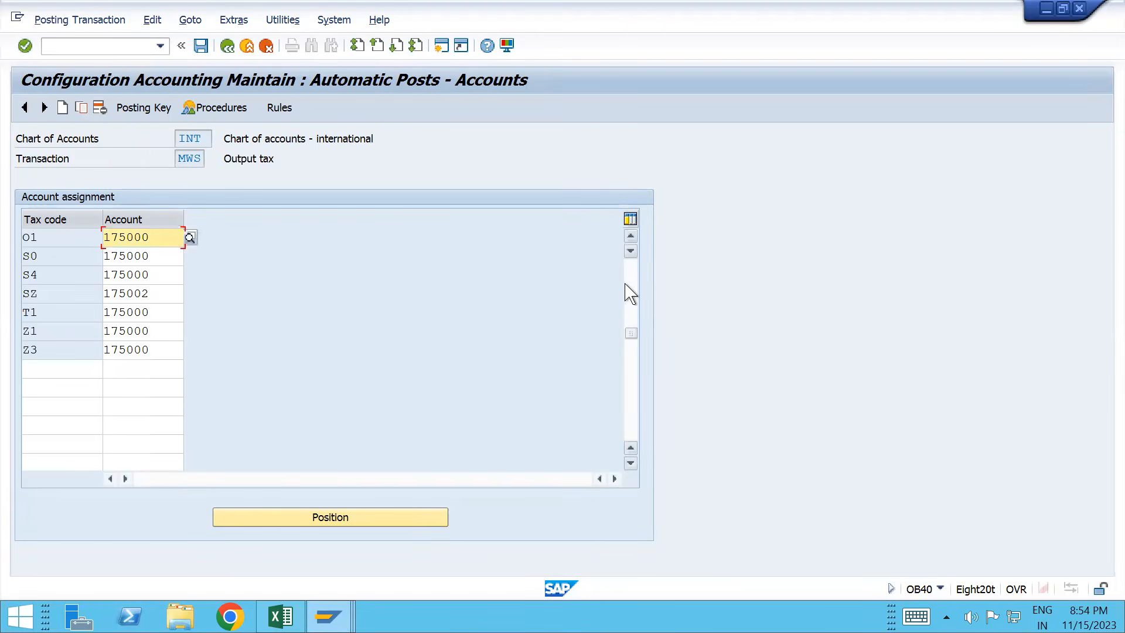
pyautogui.click(79, 371)
pyautogui.write('Y1')
pyautogui.press('Tab')
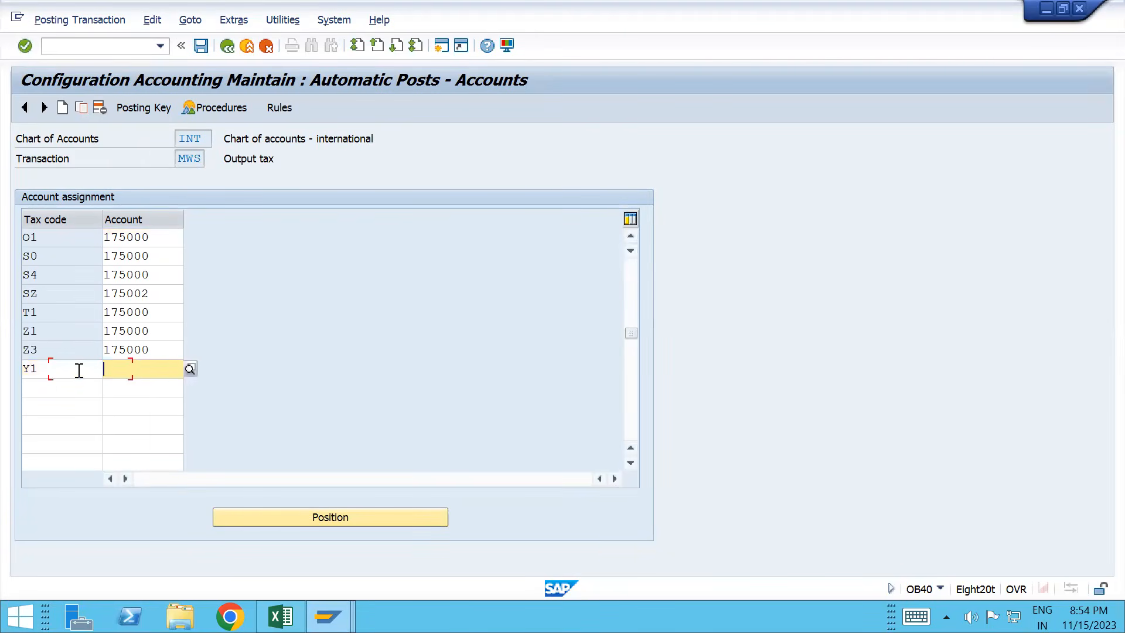
pyautogui.press('Down')
pyautogui.press('Return')
pyautogui.press('Return')
pyautogui.hotkey('ctrl', 's')
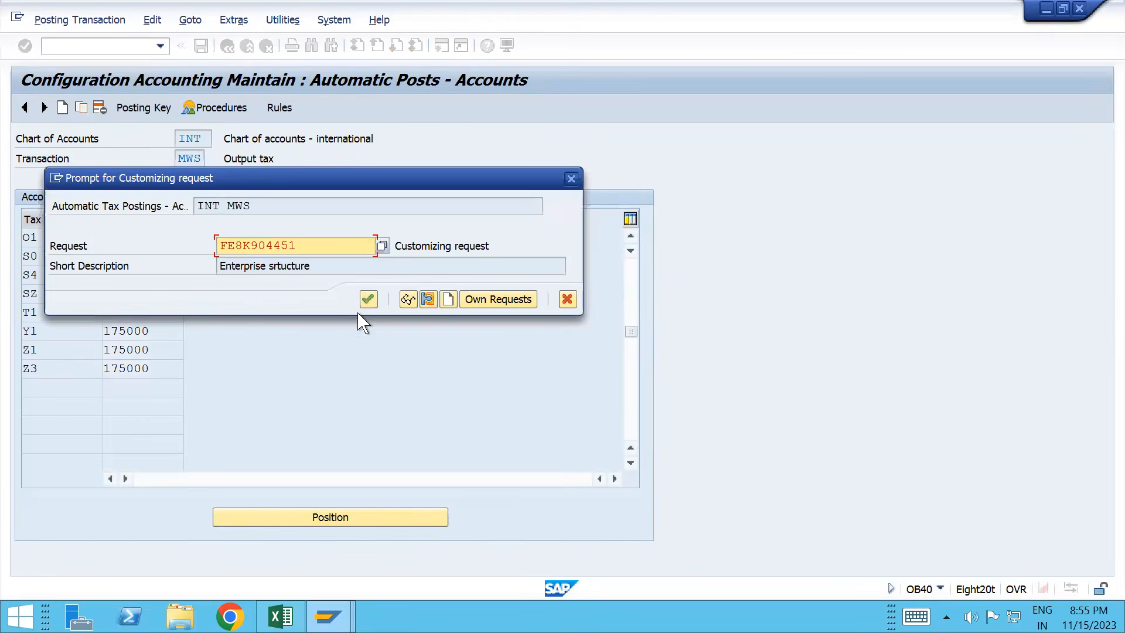
pyautogui.click(366, 297)
pyautogui.hotkey('alt', 'Tab')
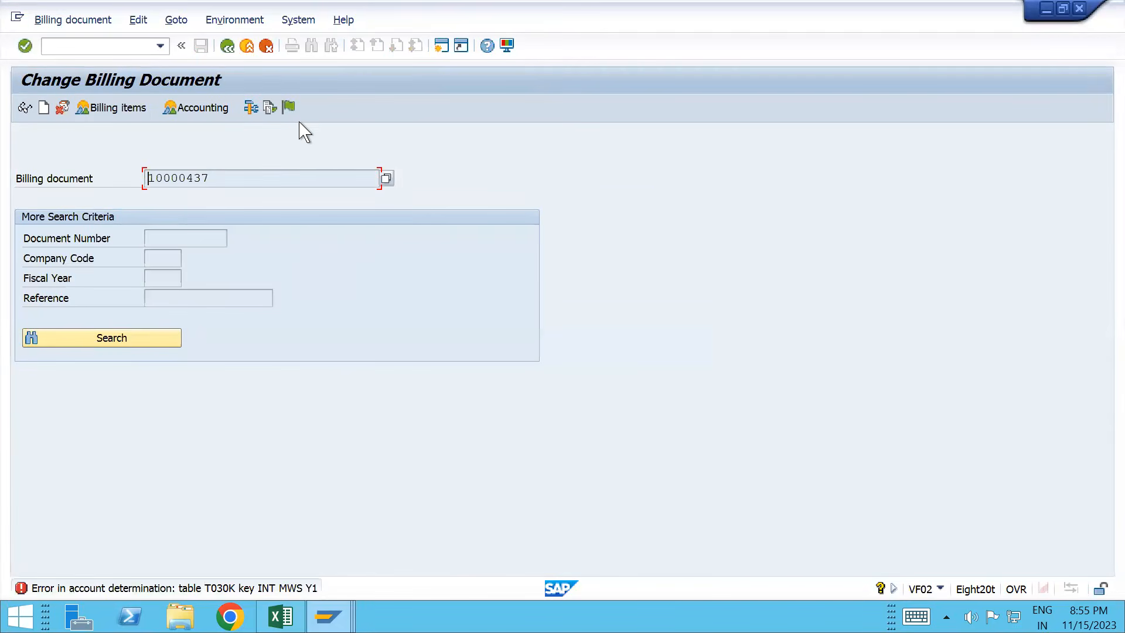
pyautogui.click(291, 108)
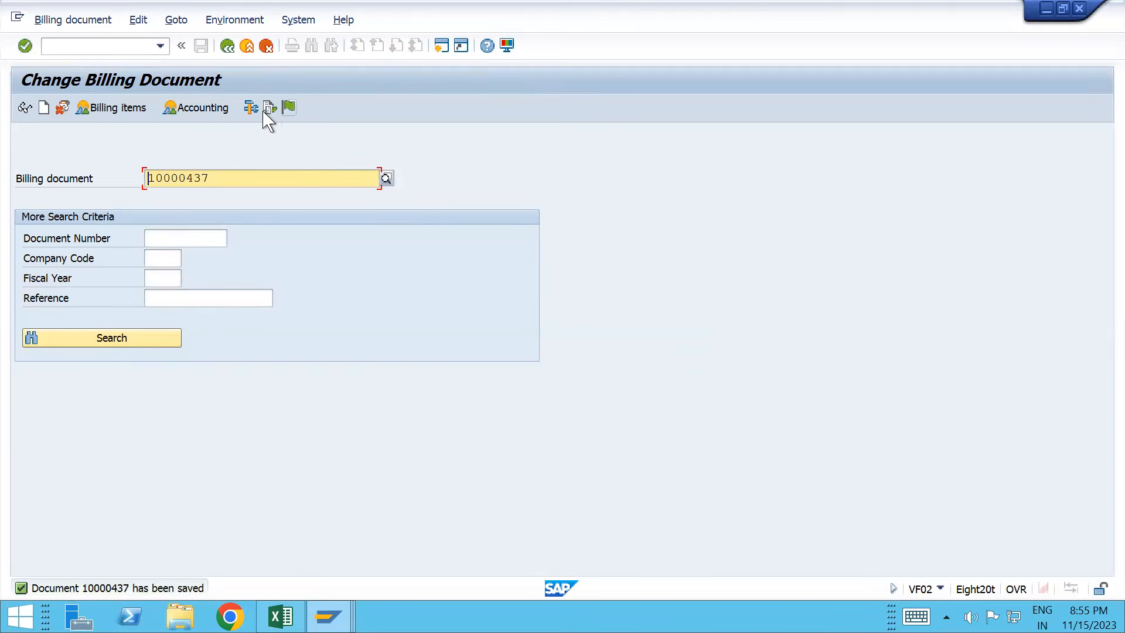
pyautogui.click(270, 108)
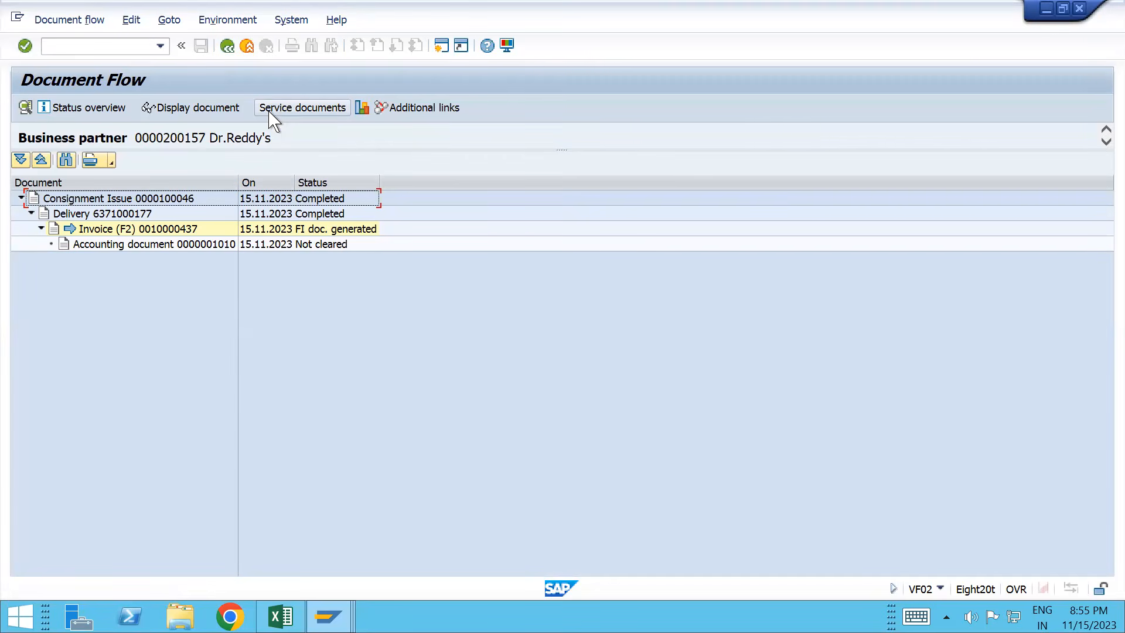
pyautogui.click(111, 200)
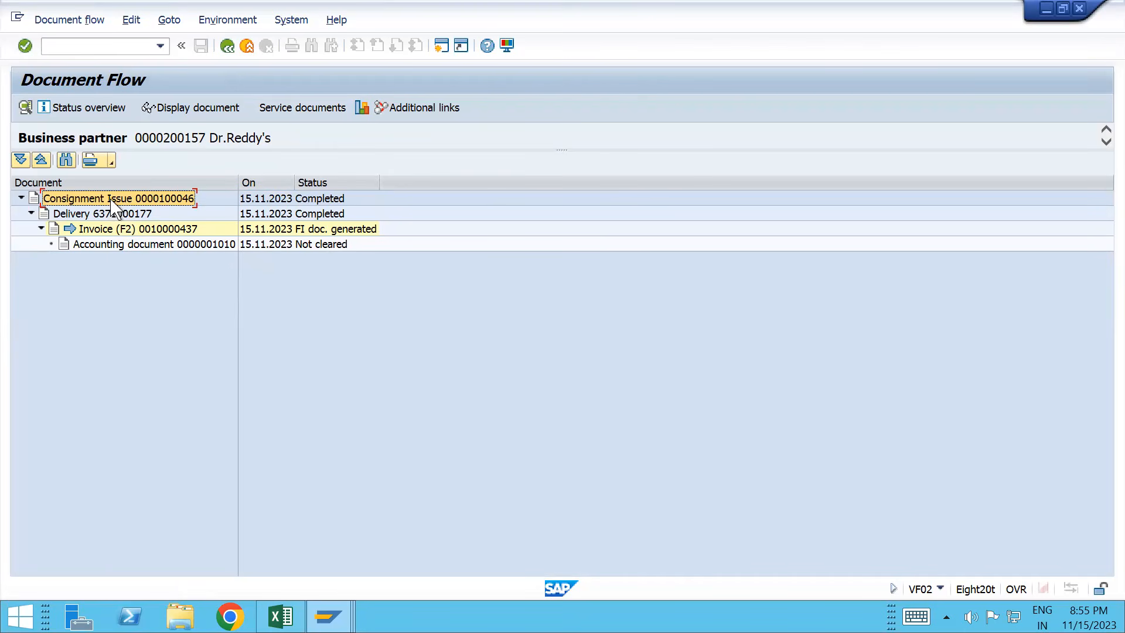
pyautogui.click(126, 215)
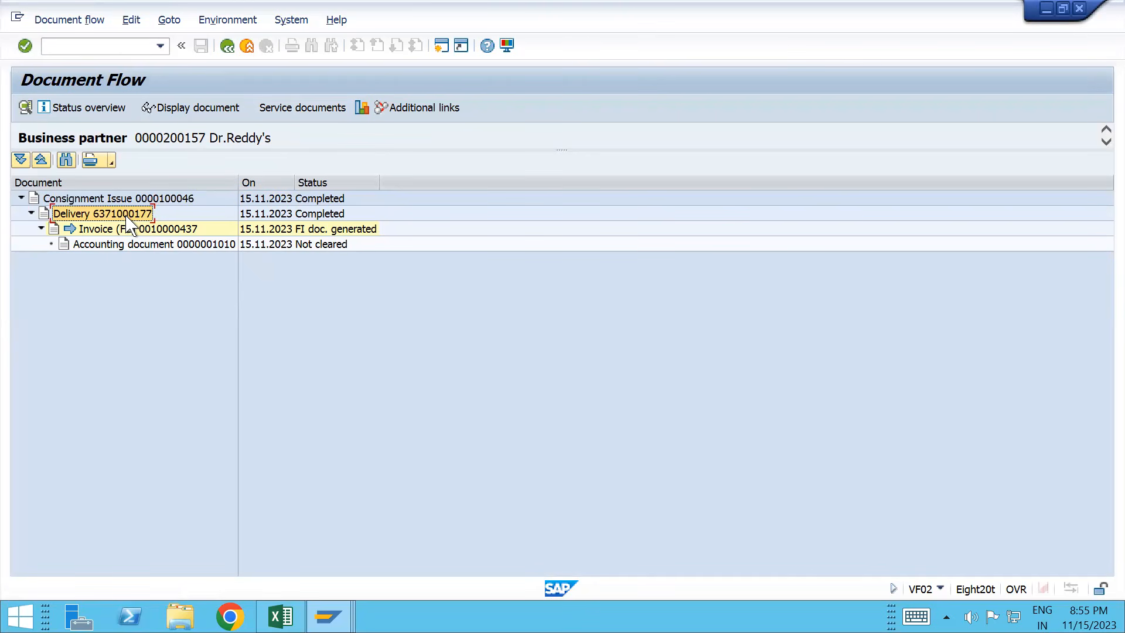
pyautogui.hotkey('alt', 'Tab')
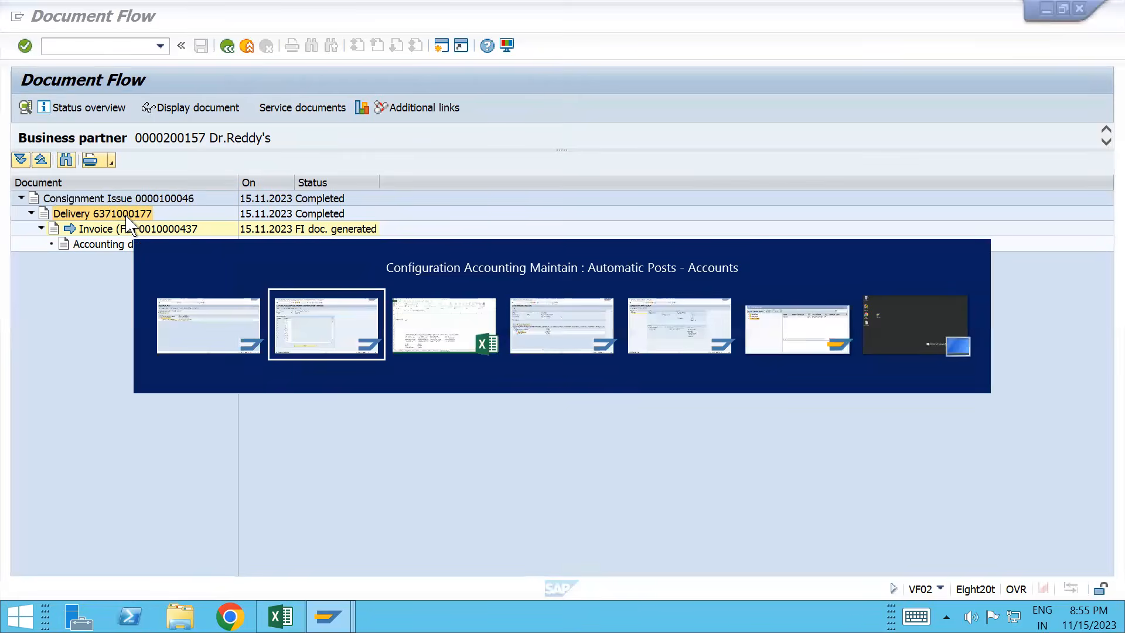
pyautogui.hotkey('alt', 'Tab')
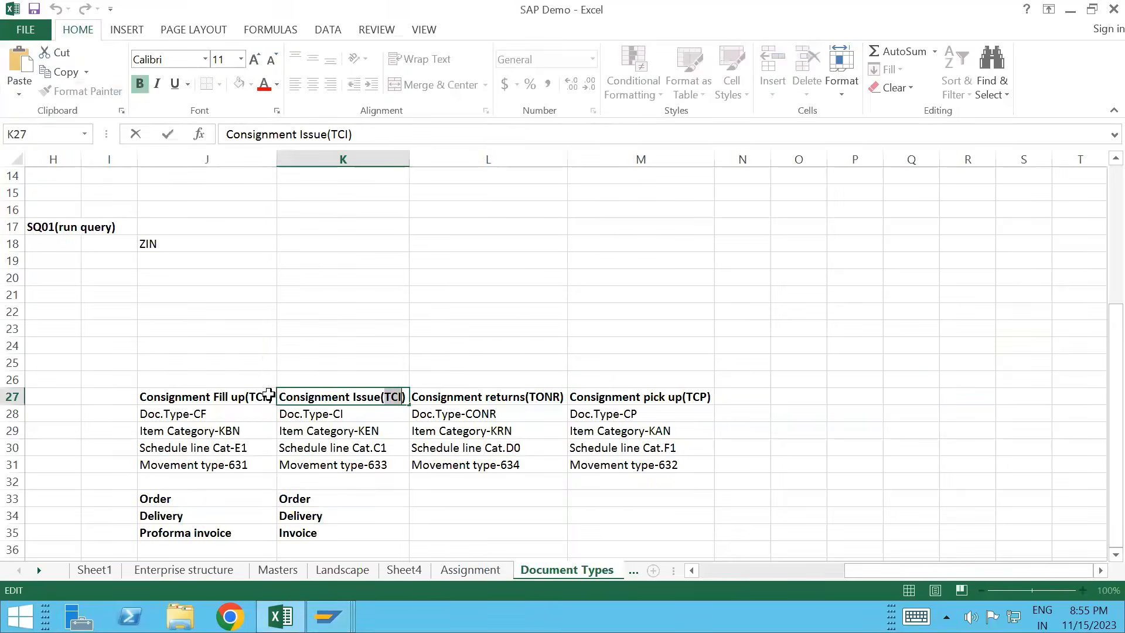
pyautogui.click(341, 419)
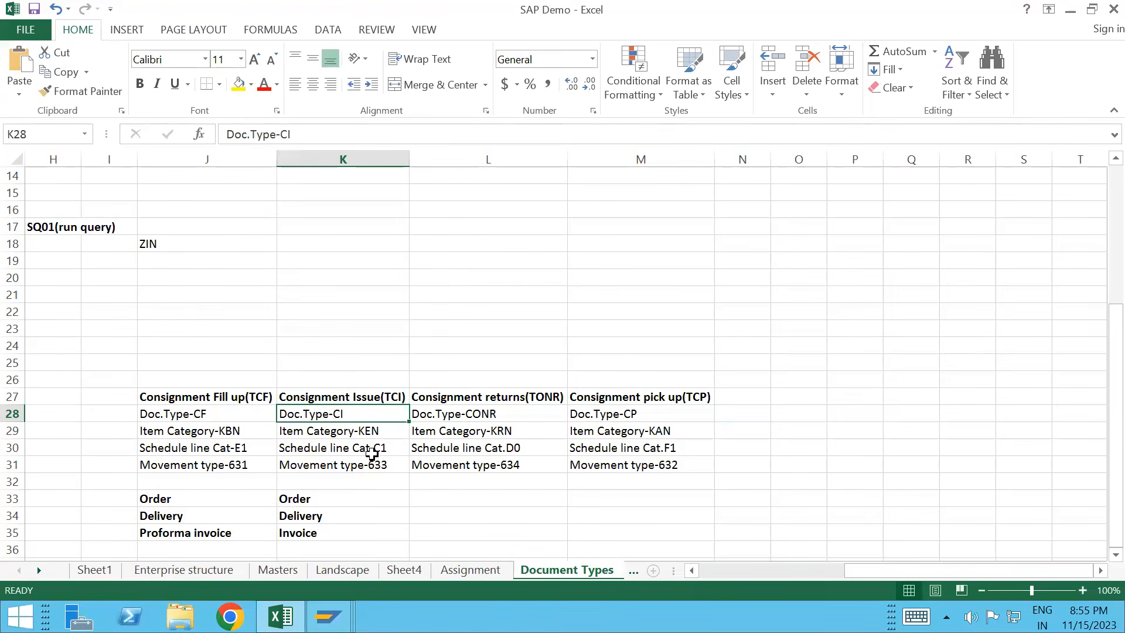
pyautogui.hotkey('alt', 'Tab')
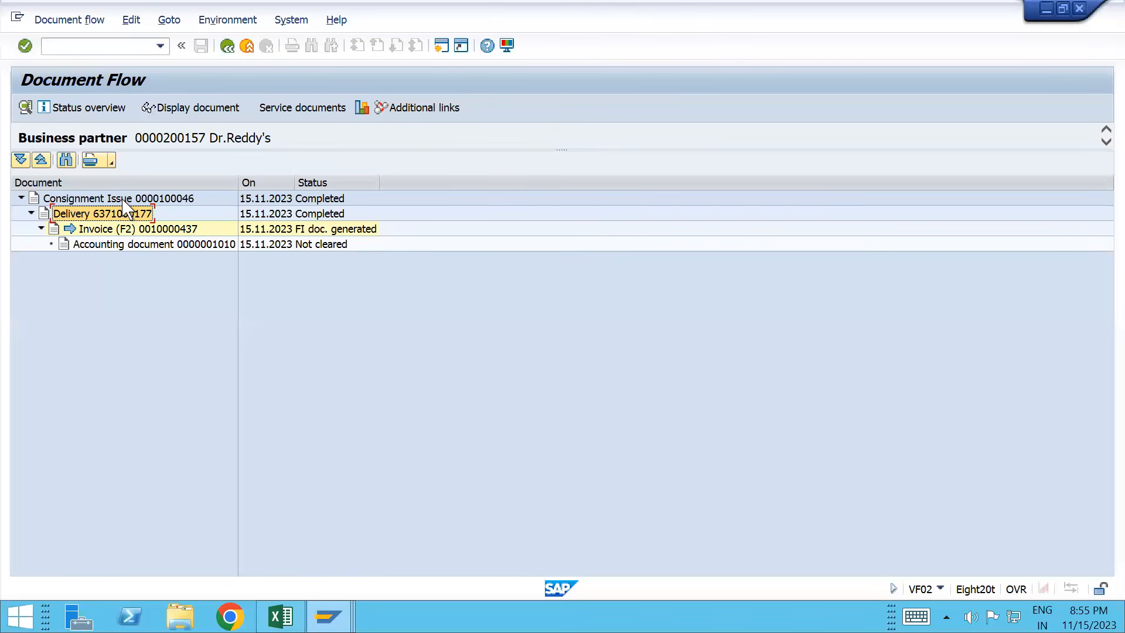
# Step: Display the consignment issue's item 10 schedule line and confirm category C1 against the K30 note in Excel
pyautogui.click(195, 199)
pyautogui.click(220, 112)
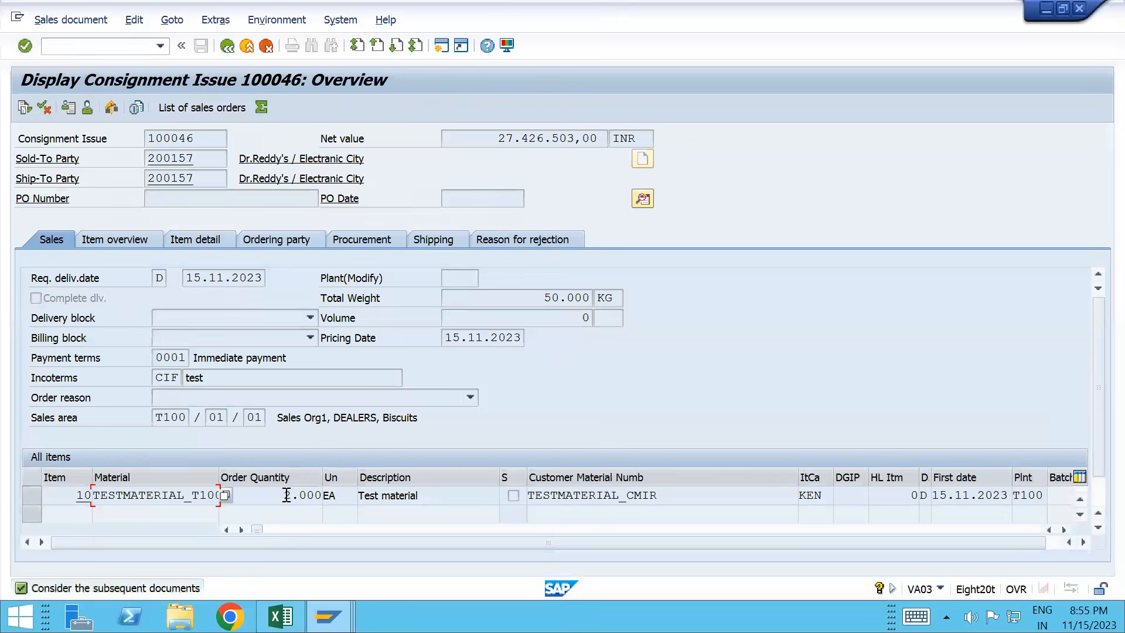
pyautogui.doubleClick(289, 498)
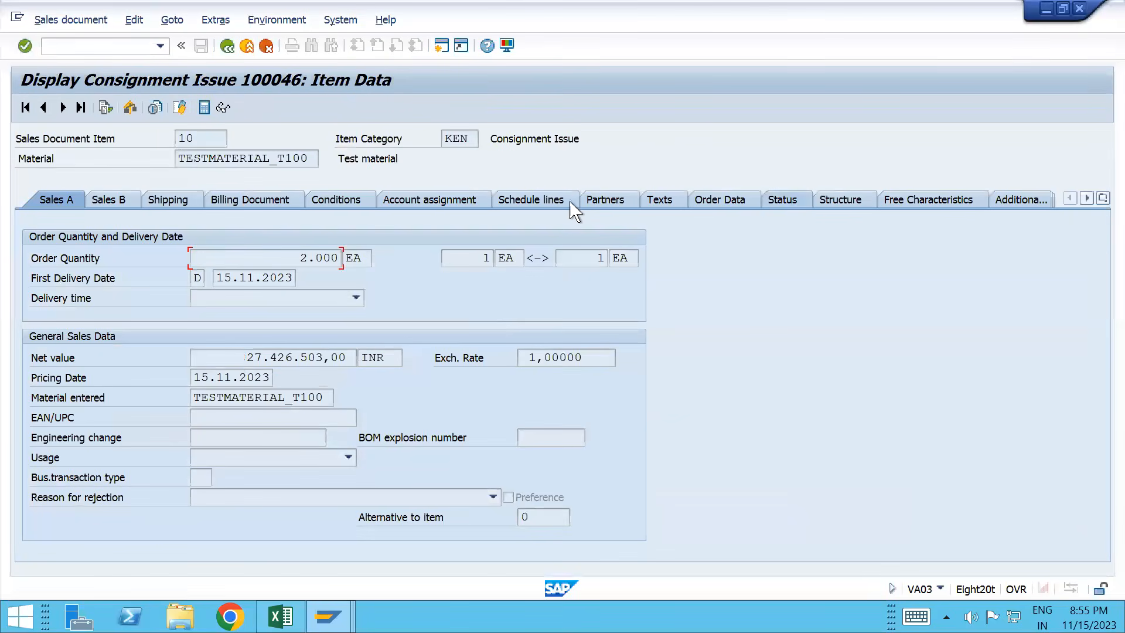
pyautogui.click(539, 203)
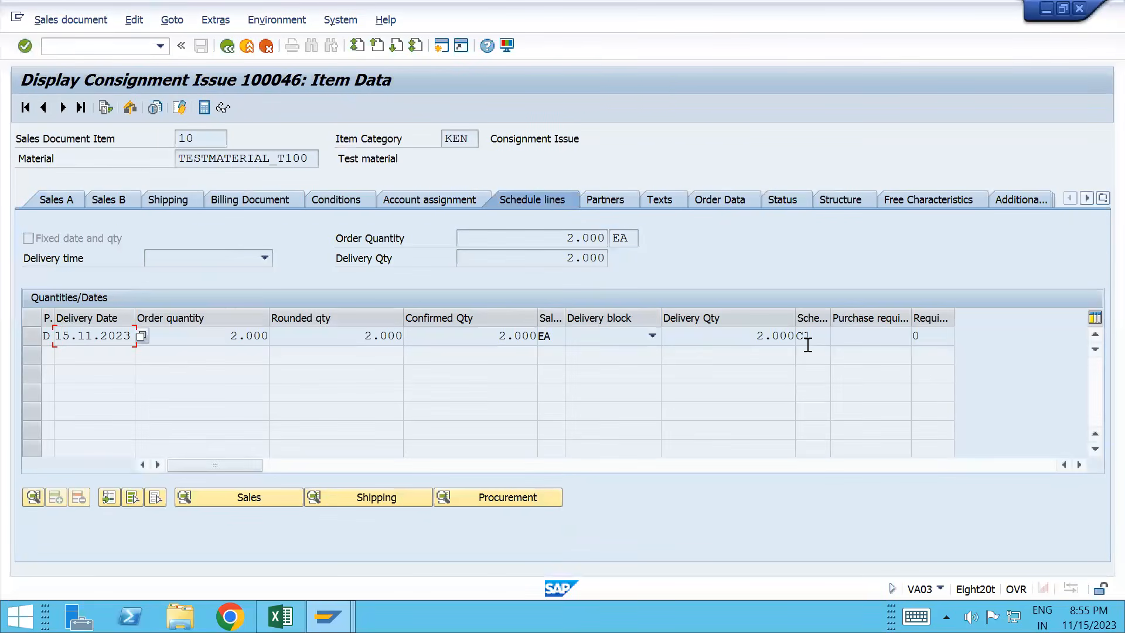
pyautogui.hotkey('alt', 'Tab')
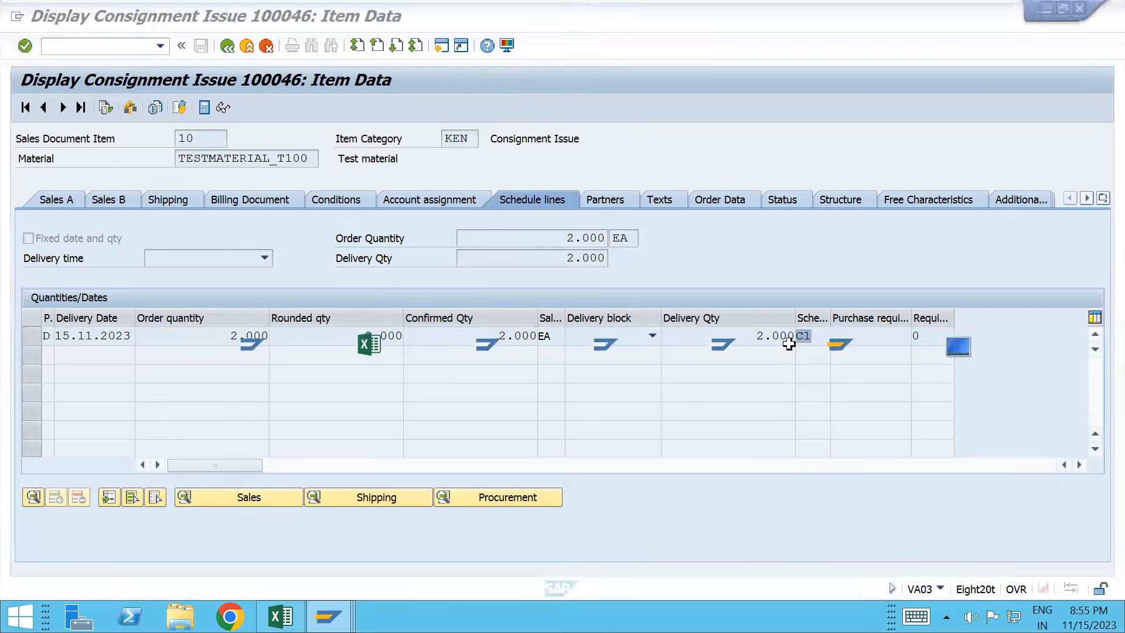
pyautogui.click(375, 447)
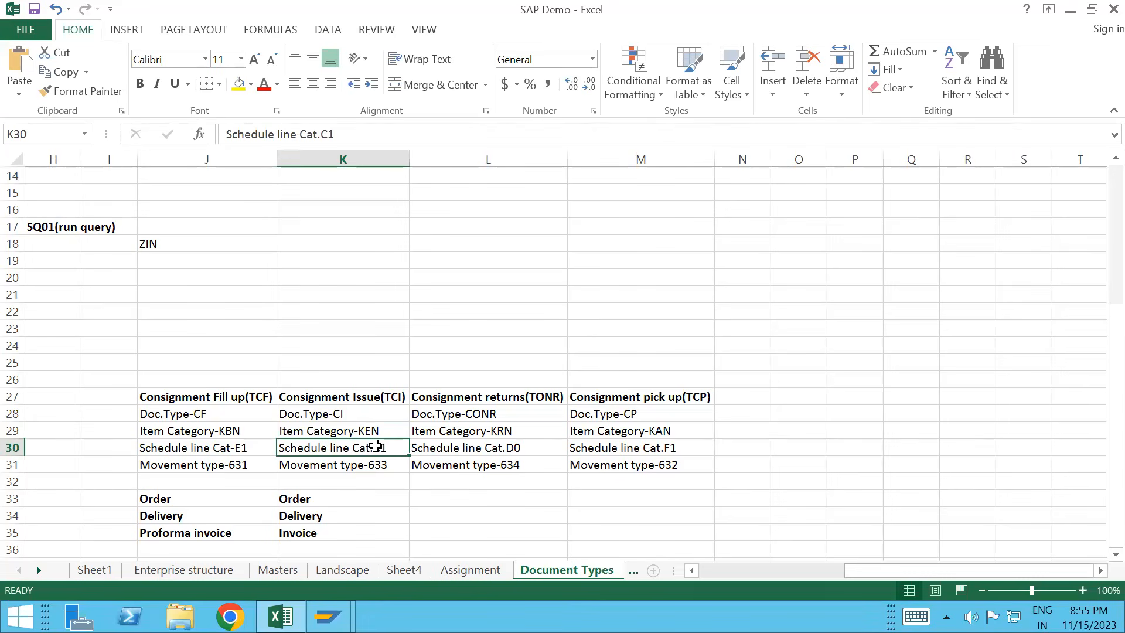
pyautogui.hotkey('alt', 'Tab')
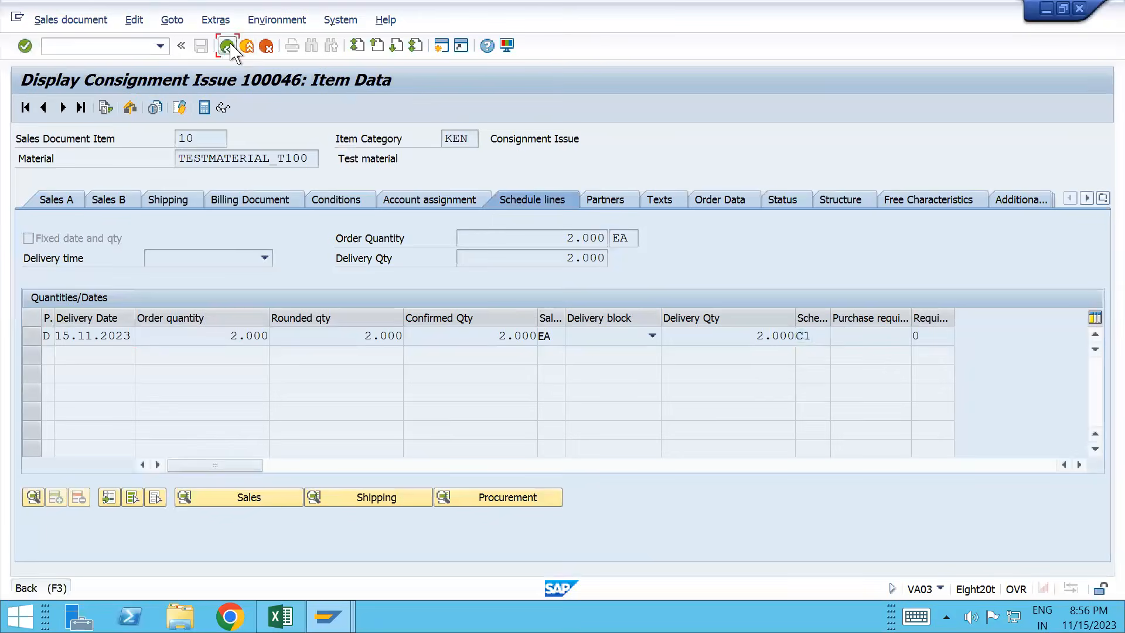
pyautogui.click(227, 47)
pyautogui.click(25, 107)
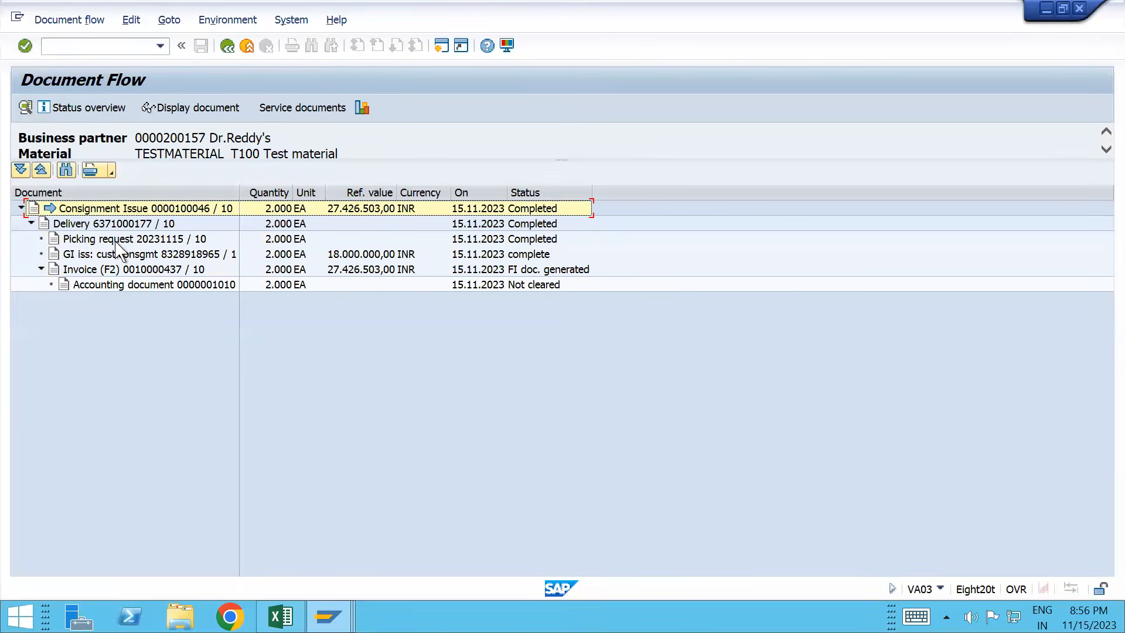
pyautogui.click(117, 255)
pyautogui.click(197, 108)
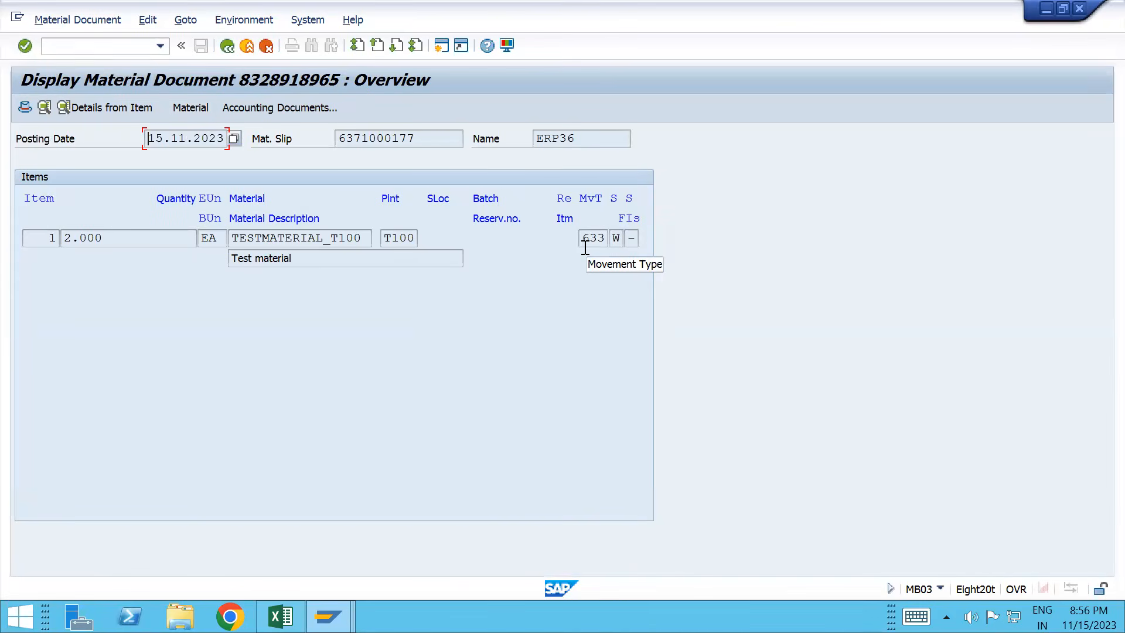
pyautogui.moveTo(584, 245); pyautogui.dragTo(621, 258)
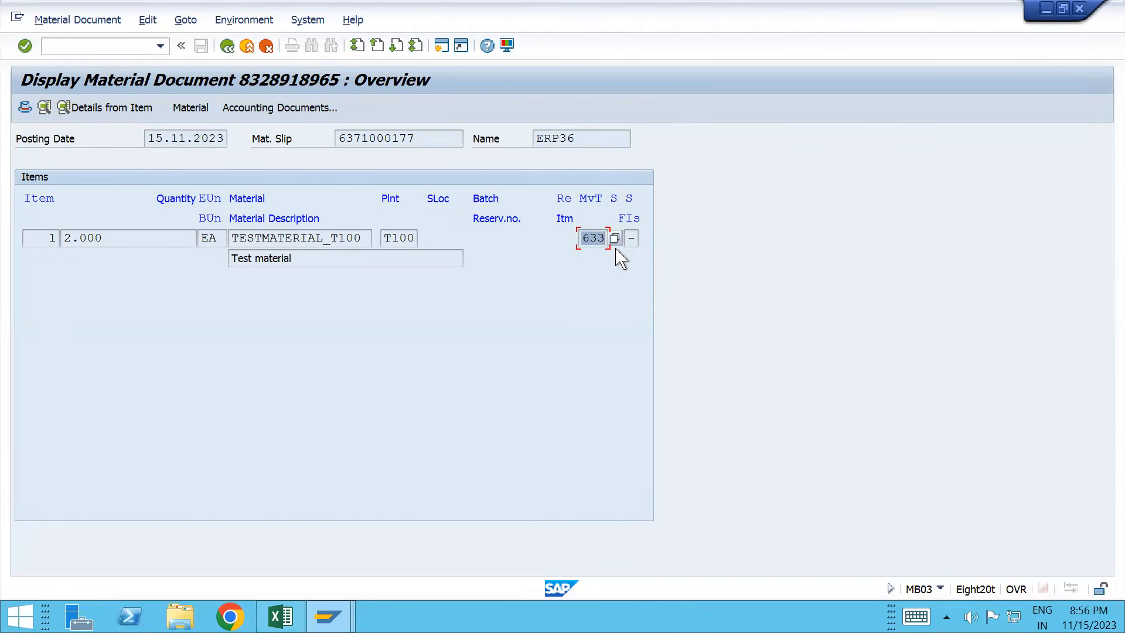
pyautogui.click(230, 48)
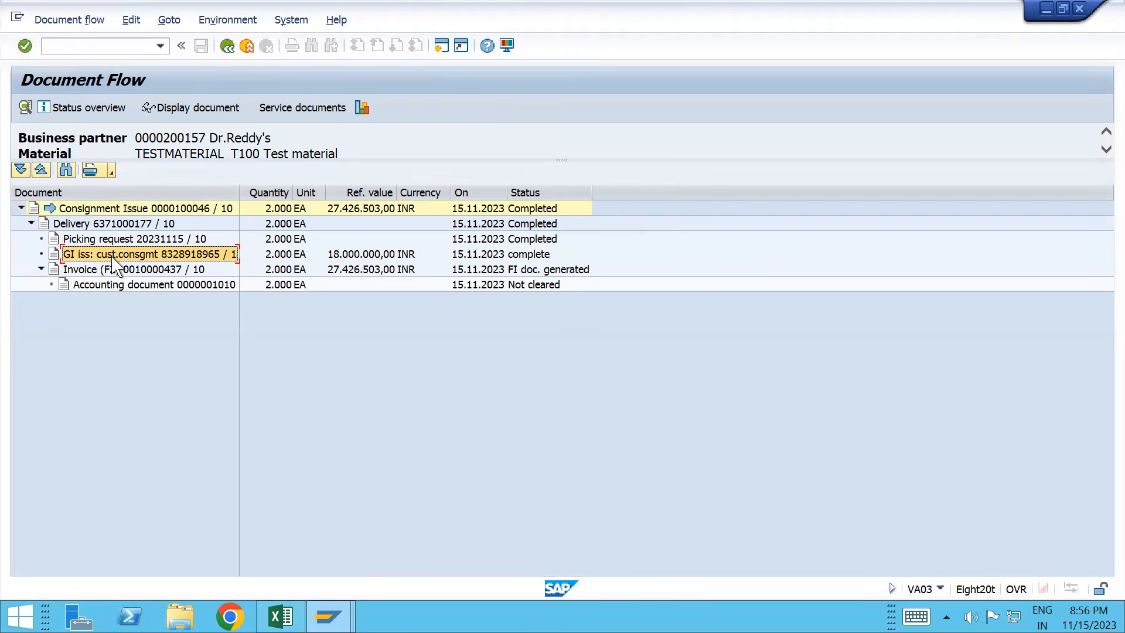
pyautogui.click(206, 112)
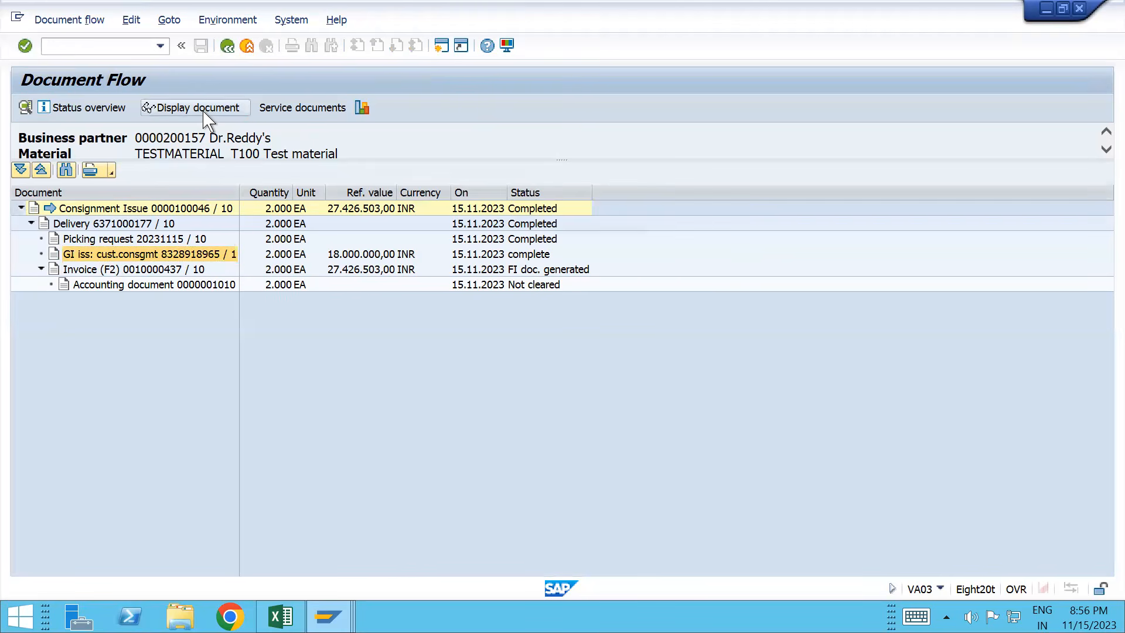
pyautogui.moveTo(584, 238); pyautogui.dragTo(622, 256)
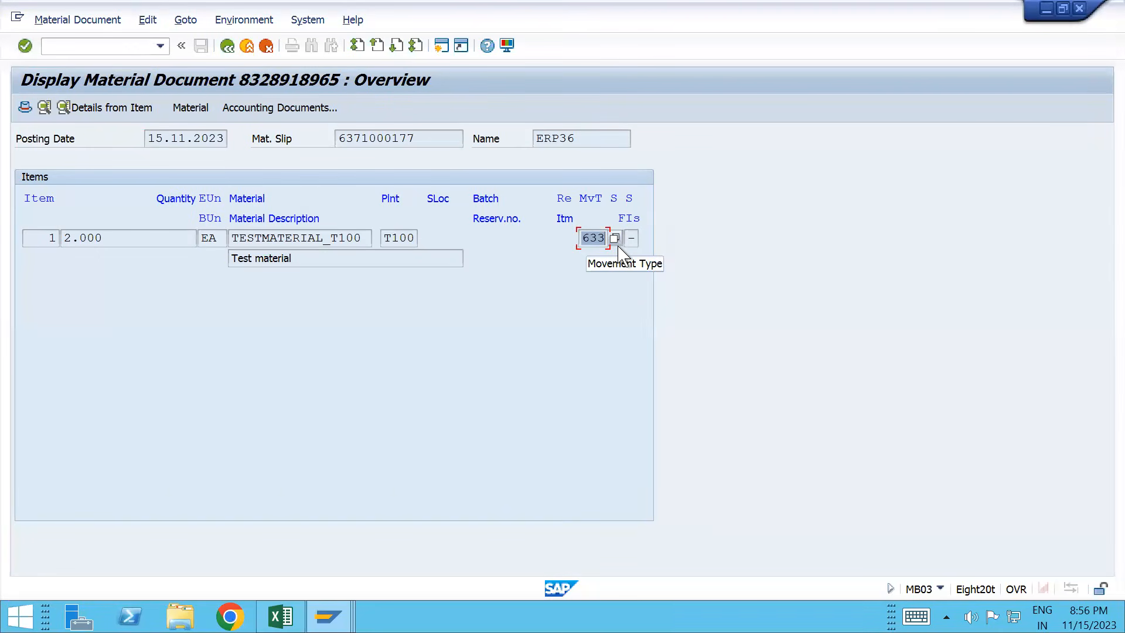
pyautogui.hotkey('alt', 'Tab')
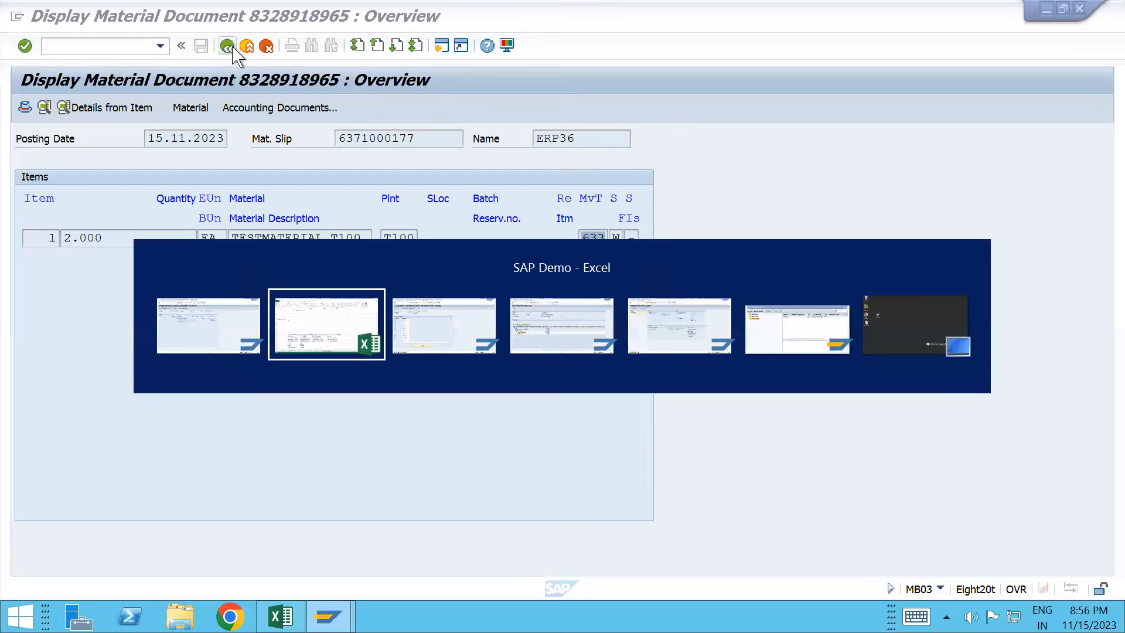
pyautogui.click(325, 416)
pyautogui.press('Down')
pyautogui.press('Down')
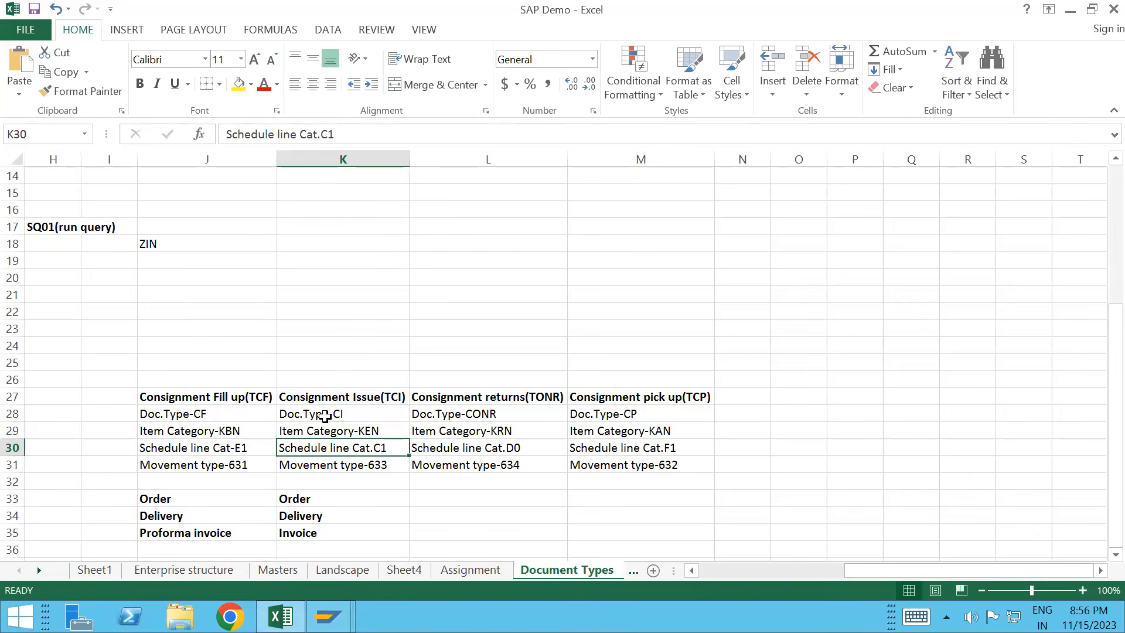
pyautogui.press('Down')
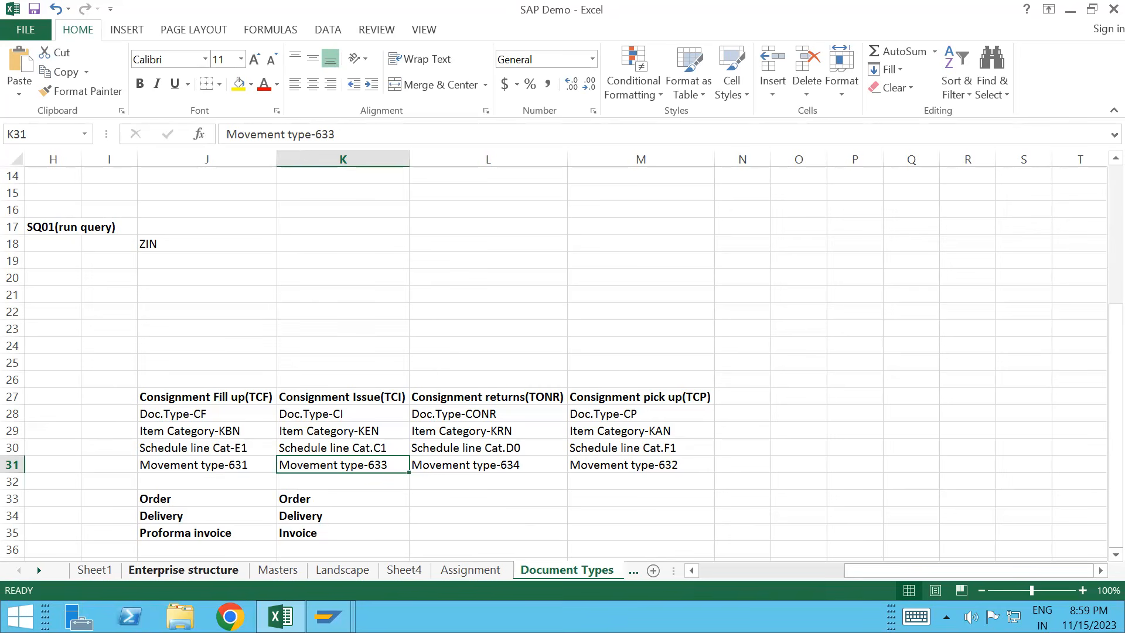
pyautogui.click(329, 617)
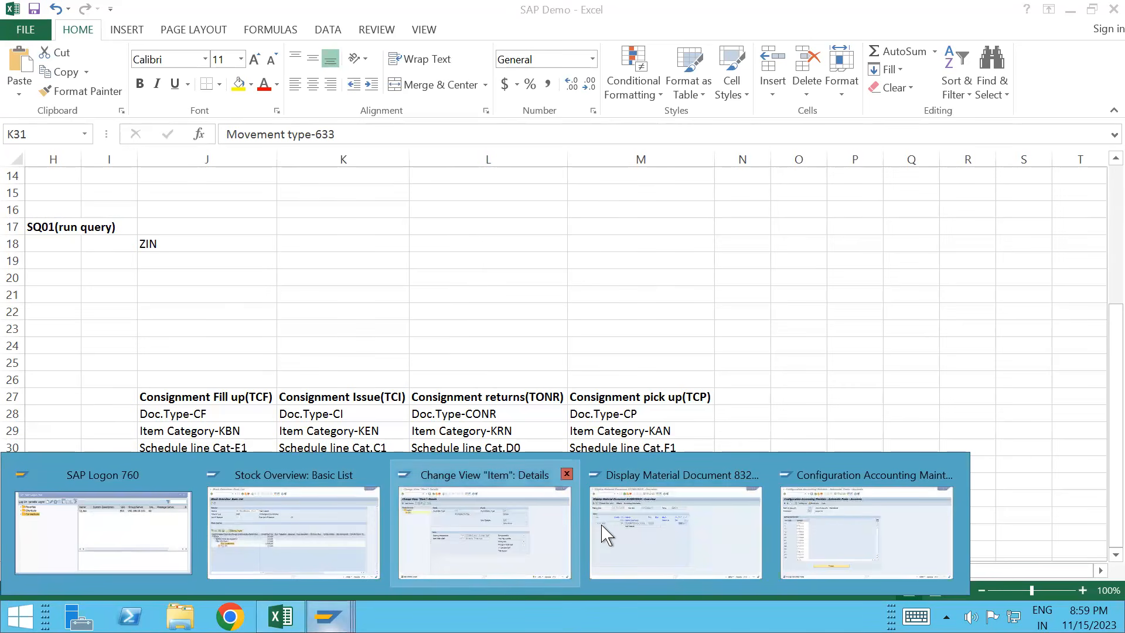
# Step: Bring the Configuration Accounting SAP window to the front
pyautogui.moveTo(636, 533)
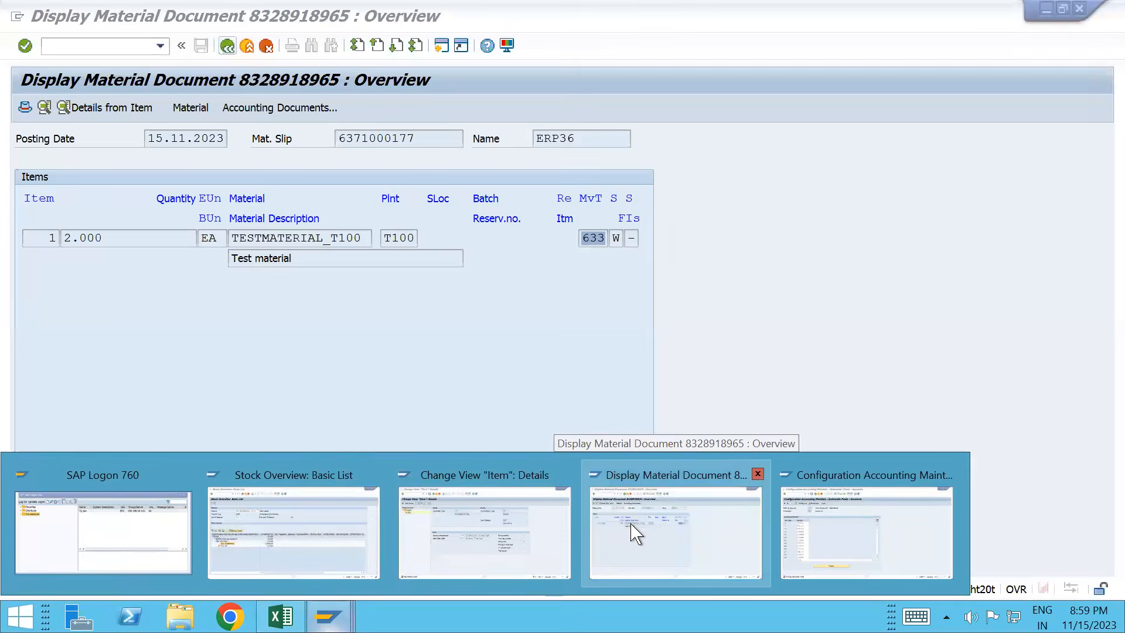
pyautogui.press('Left')
pyautogui.press('Left')
pyautogui.press('Return')
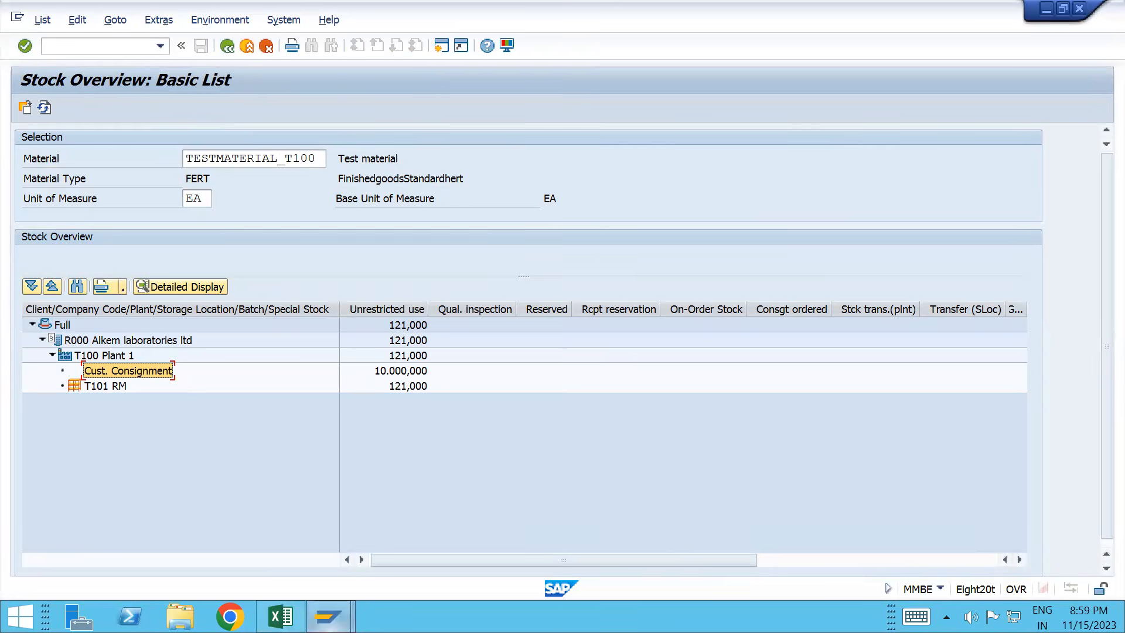
pyautogui.moveTo(328, 616)
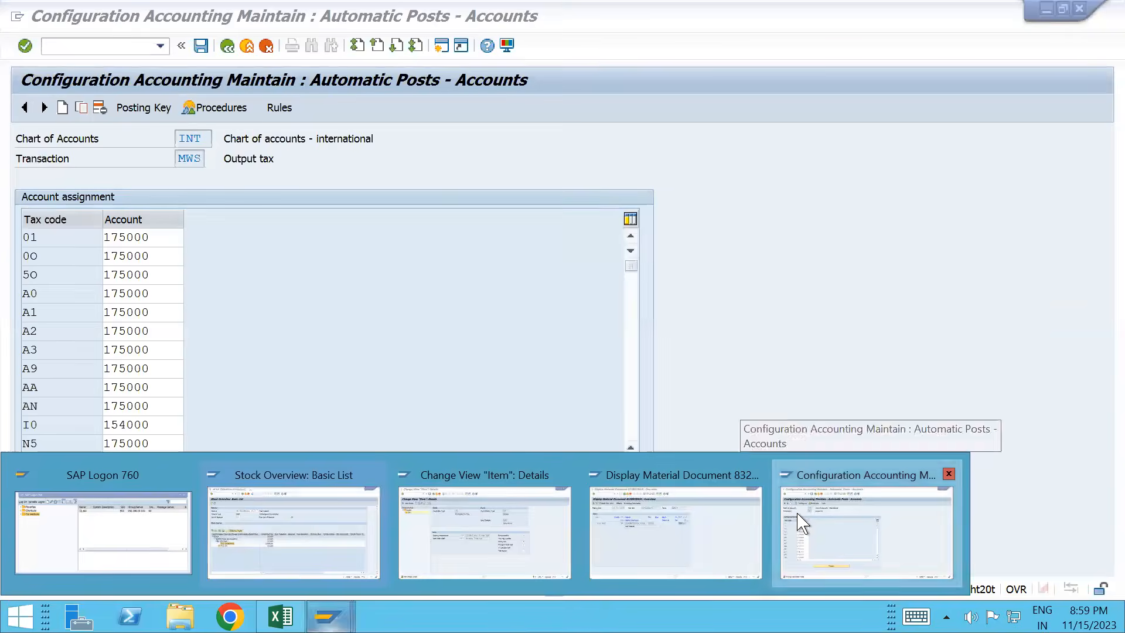
pyautogui.click(799, 516)
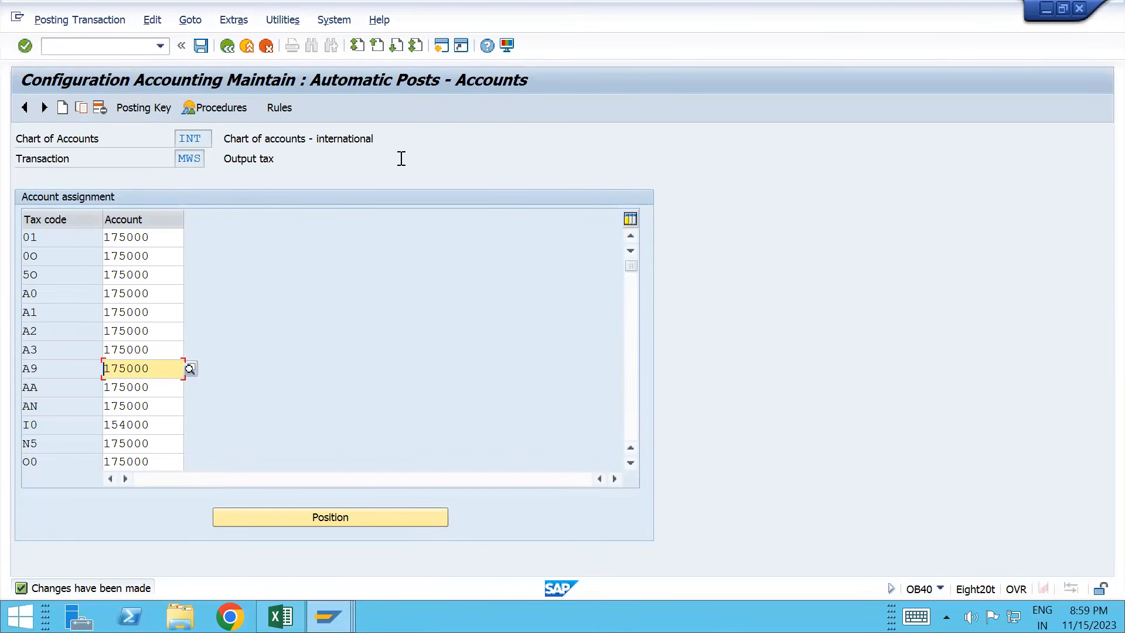
# Step: Start transaction VL02N to change the outbound delivery
pyautogui.click(79, 47)
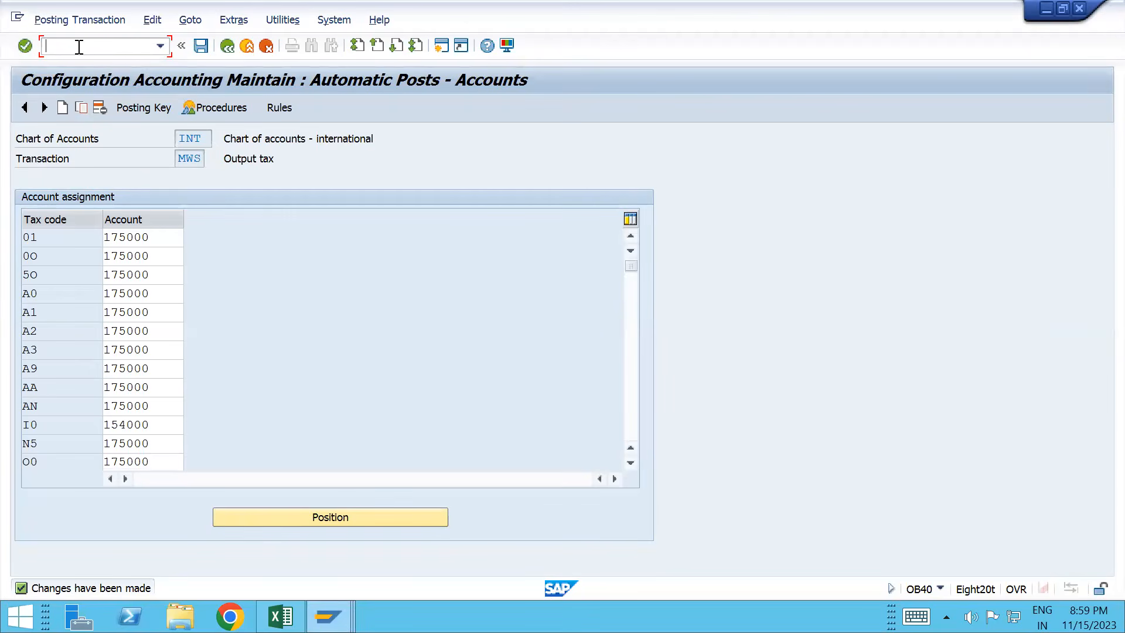
pyautogui.write('/nvl02n')
pyautogui.press('Return')
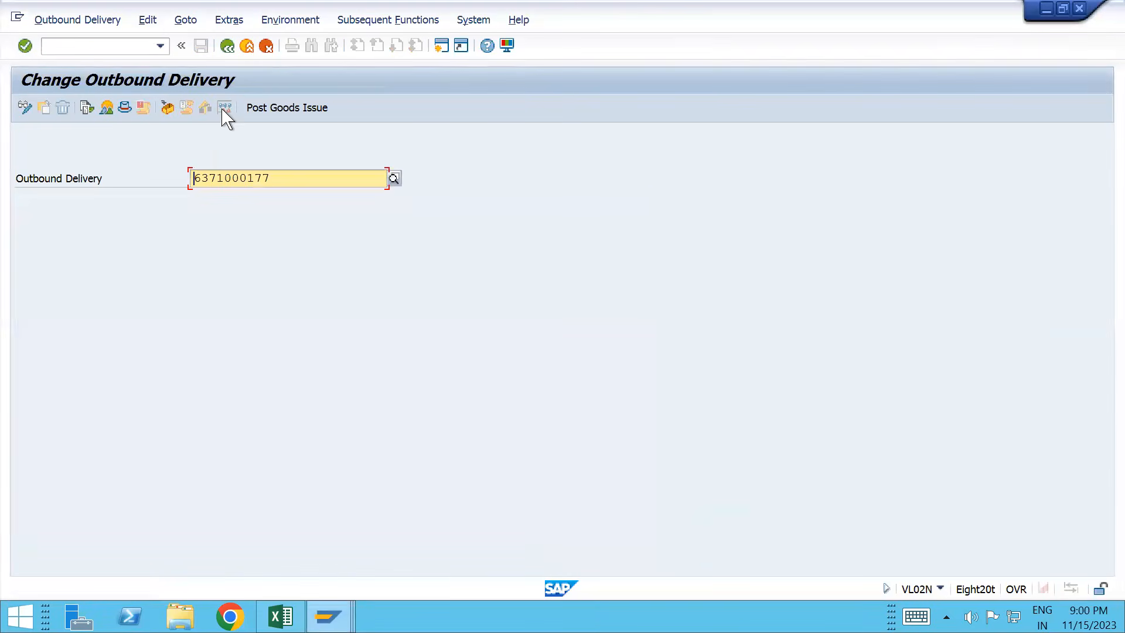
pyautogui.click(86, 108)
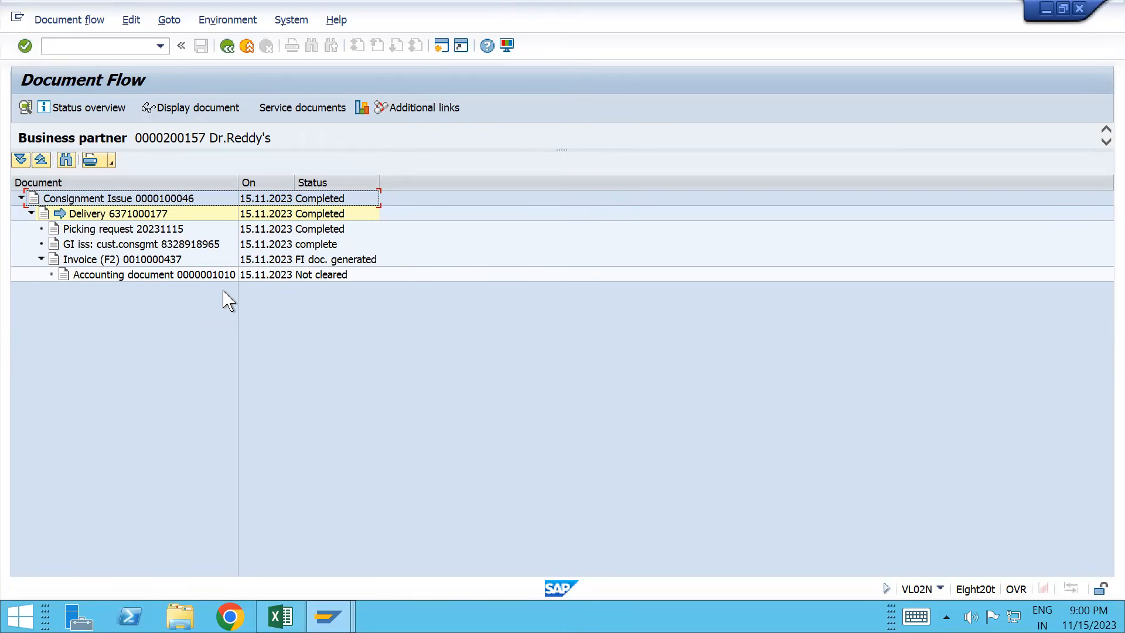
# Step: Refresh the TESTMATERIAL_T100 stock overview so consignment stock reads 8.000,000
pyautogui.moveTo(328, 616)
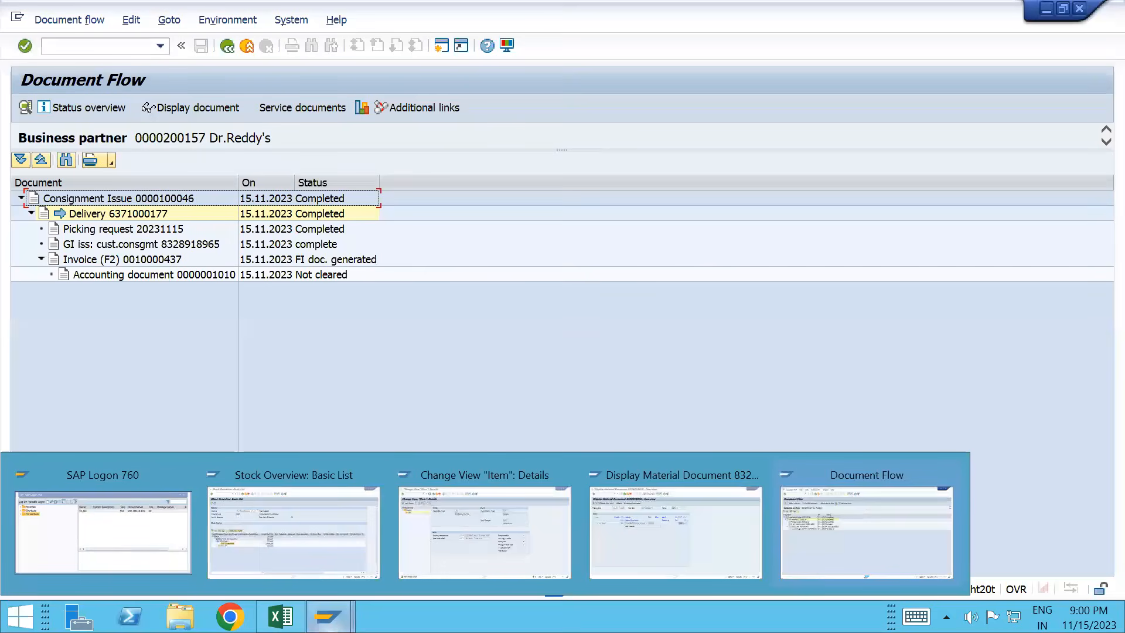
pyautogui.click(351, 510)
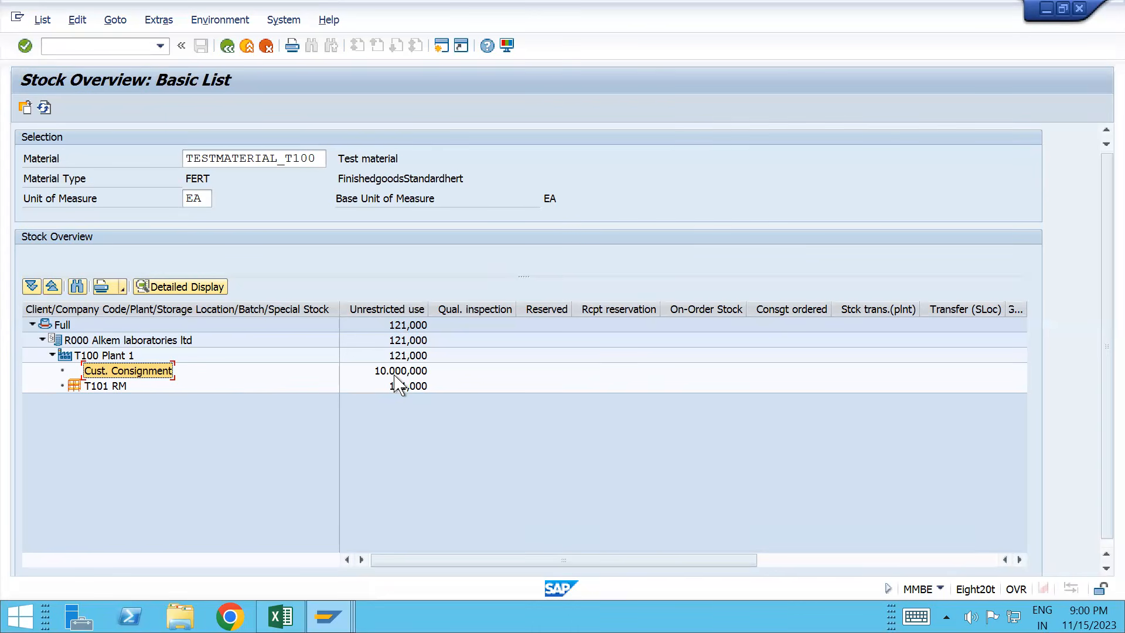
pyautogui.click(44, 108)
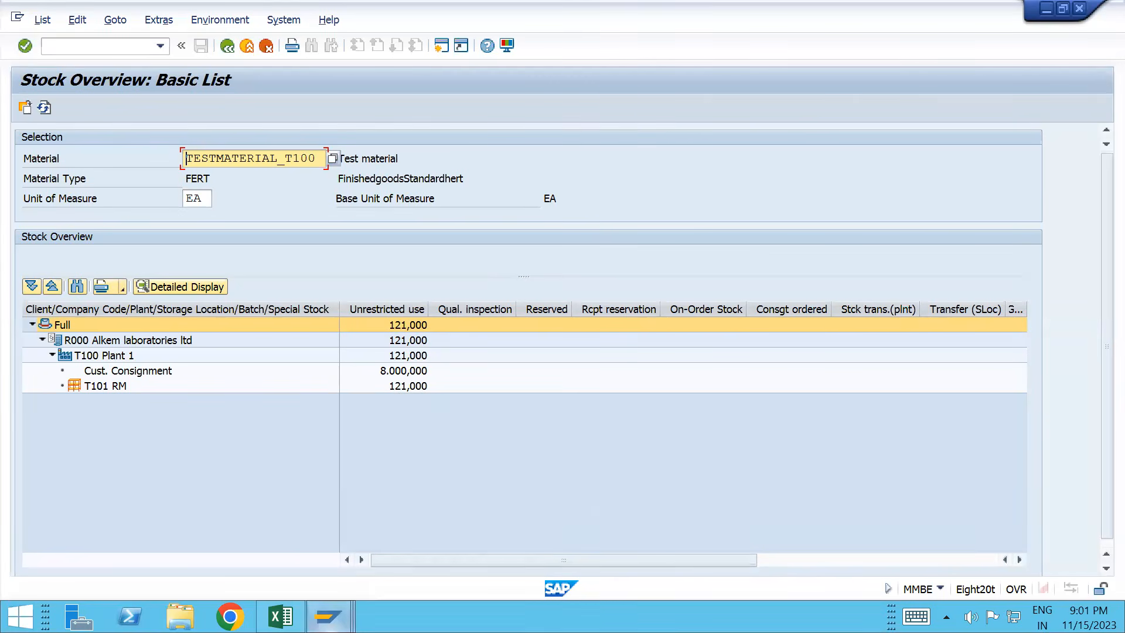
# Step: Display invoice 10000437 from the document flow and check its 27.426.503,00 INR net value
pyautogui.moveTo(328, 616)
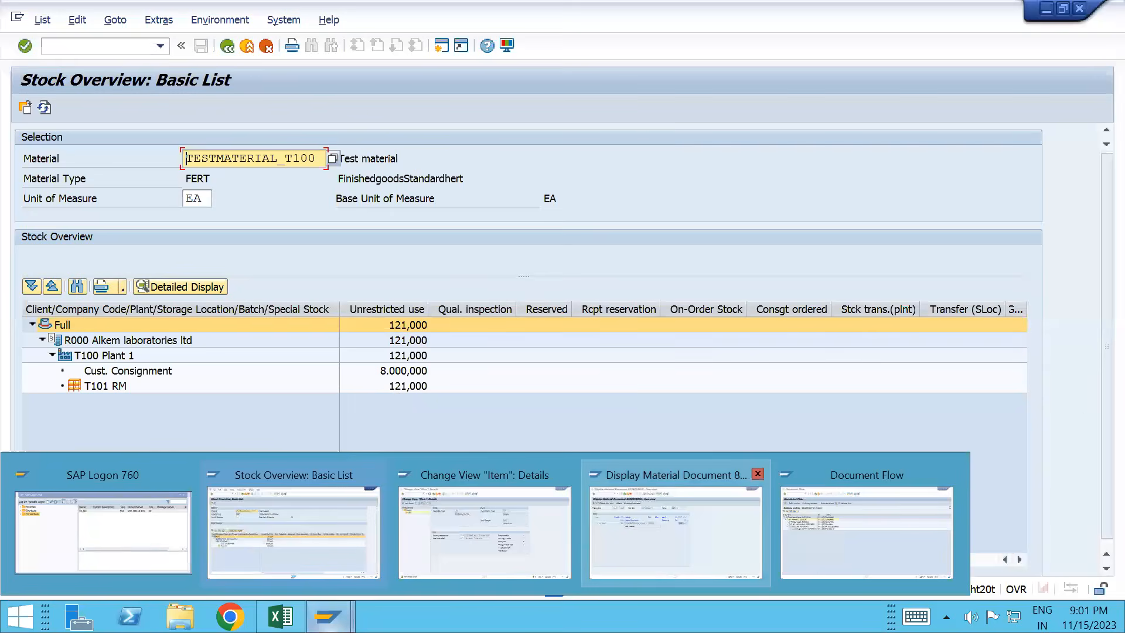
pyautogui.moveTo(675, 530)
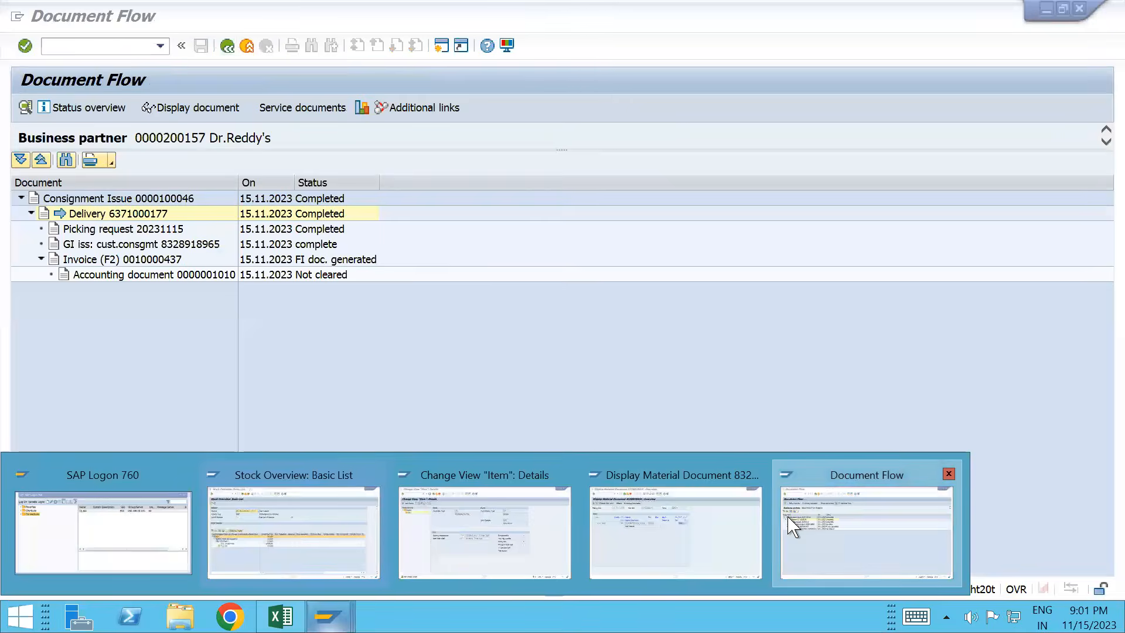
pyautogui.click(790, 524)
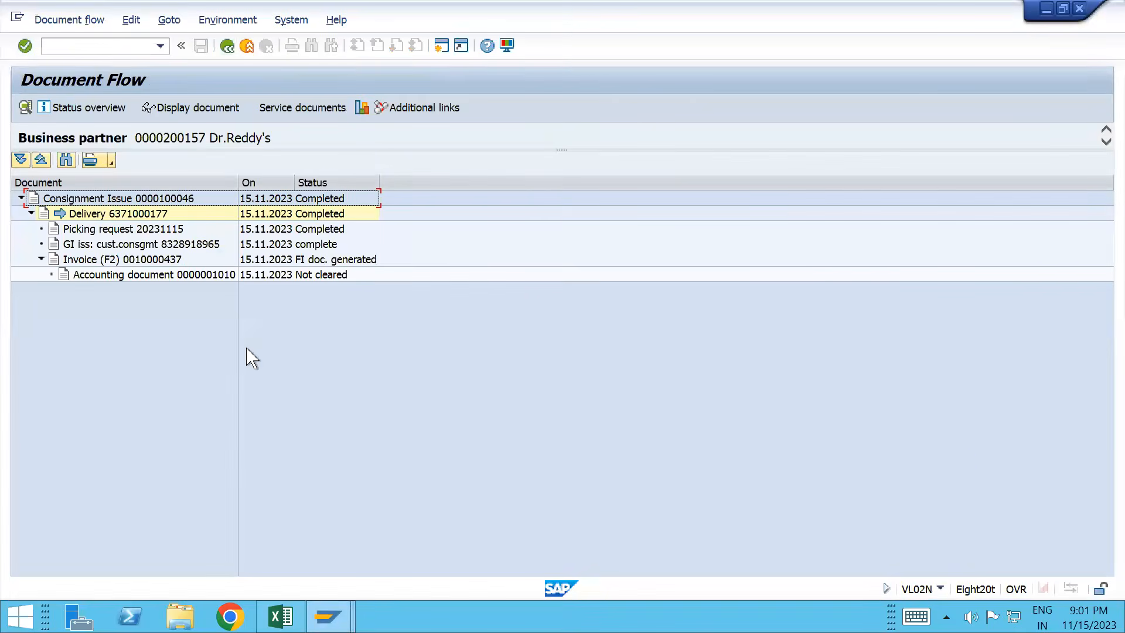
pyautogui.click(149, 263)
pyautogui.click(236, 109)
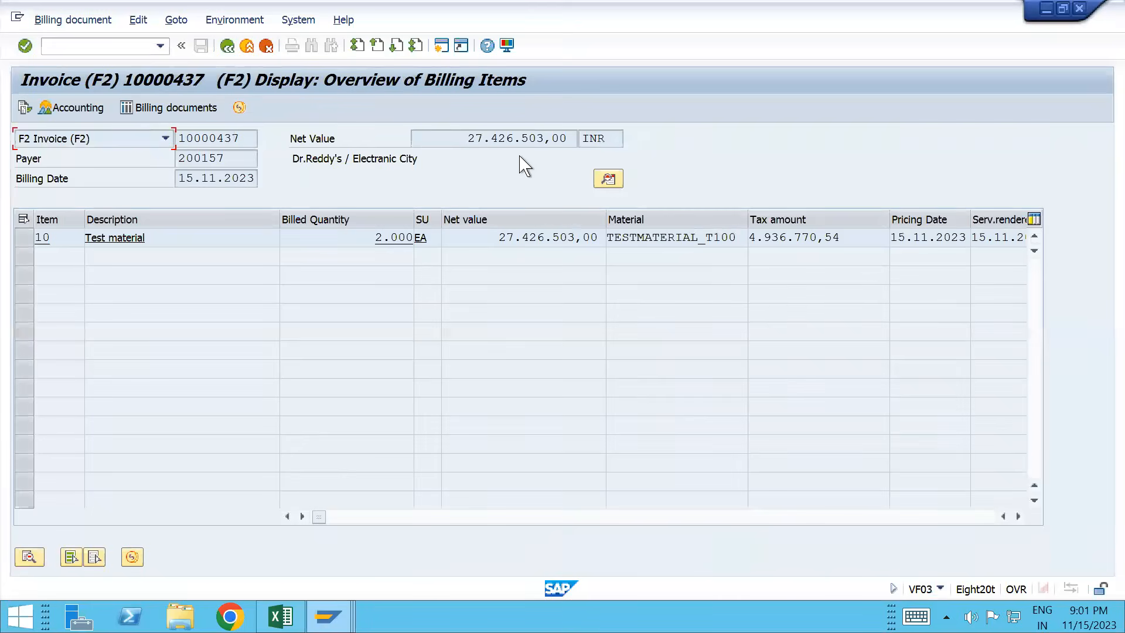
pyautogui.moveTo(469, 137); pyautogui.dragTo(571, 133)
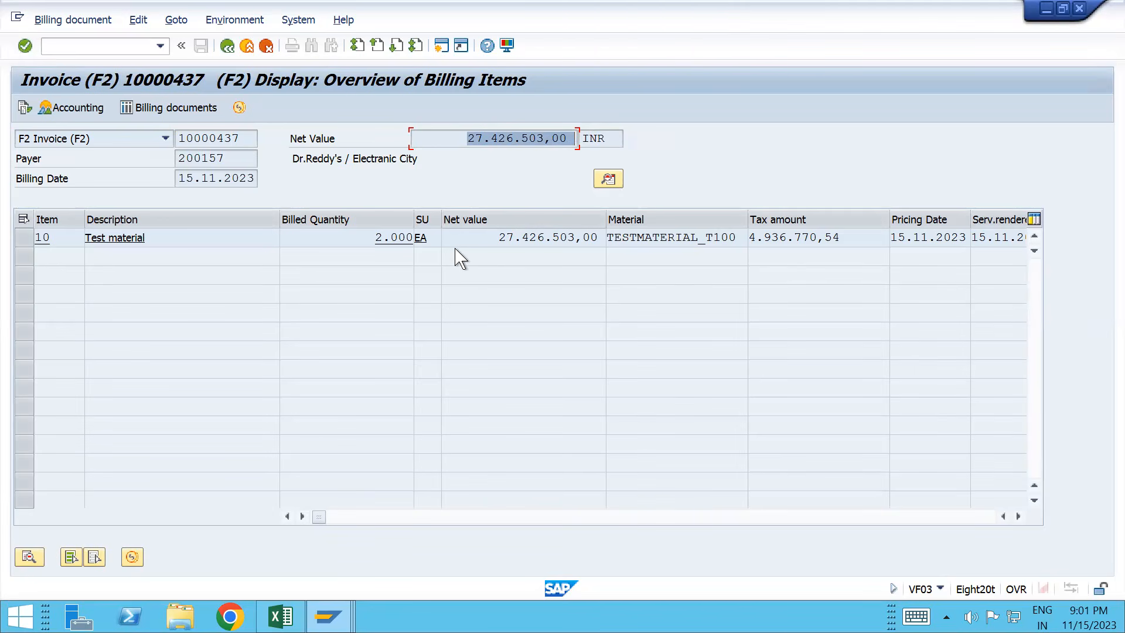
pyautogui.hotkey('alt', 'Tab')
pyautogui.hotkey('alt', 'Tab')
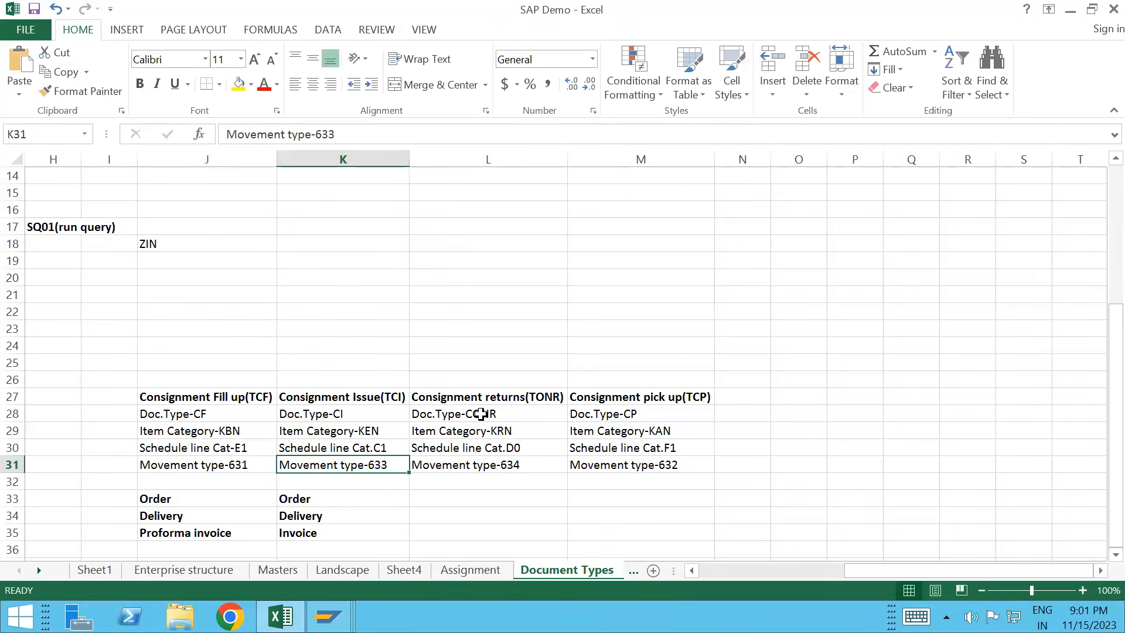
# Step: Enter 'Step2' in cell K26 above the Consignment Issue heading
pyautogui.click(481, 414)
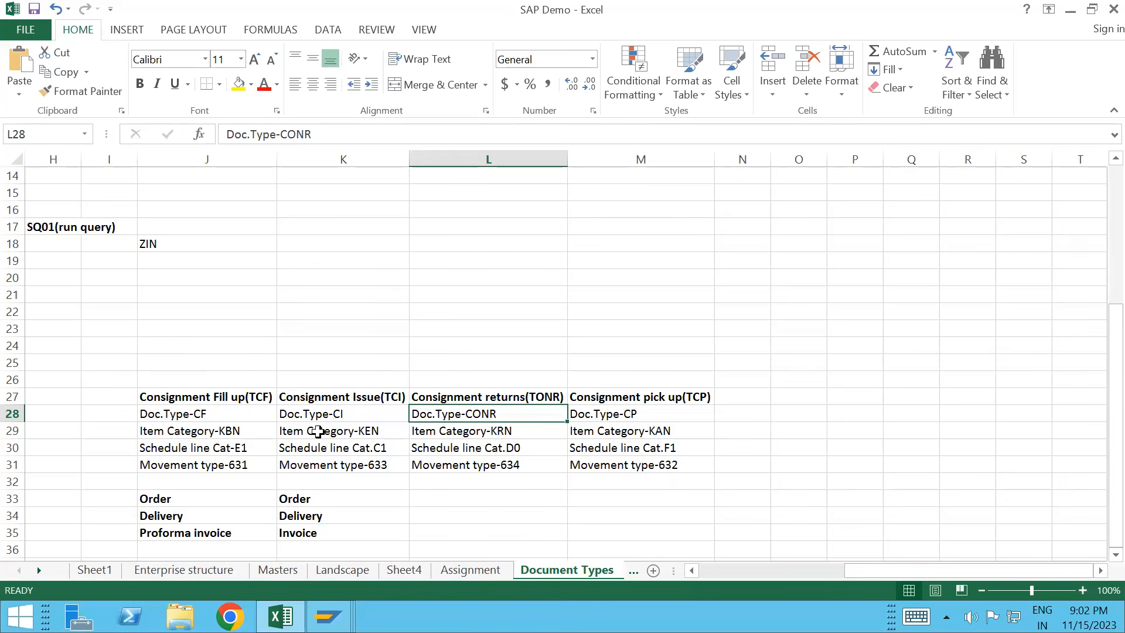
pyautogui.click(313, 396)
pyautogui.click(297, 378)
pyautogui.write('Step2')
pyautogui.click(330, 433)
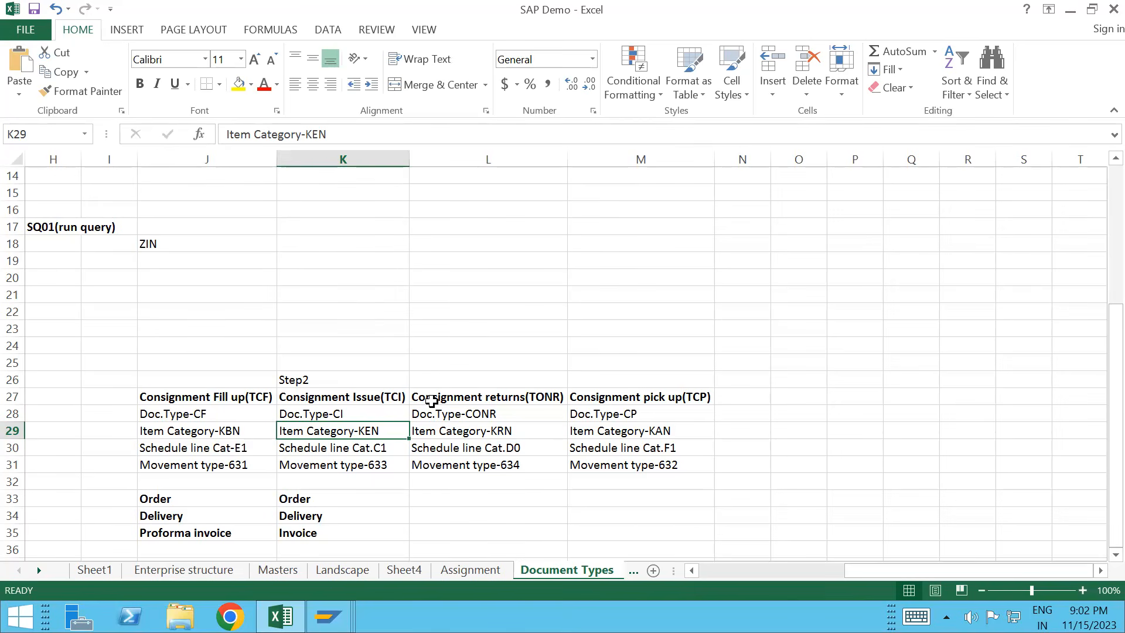
pyautogui.click(348, 378)
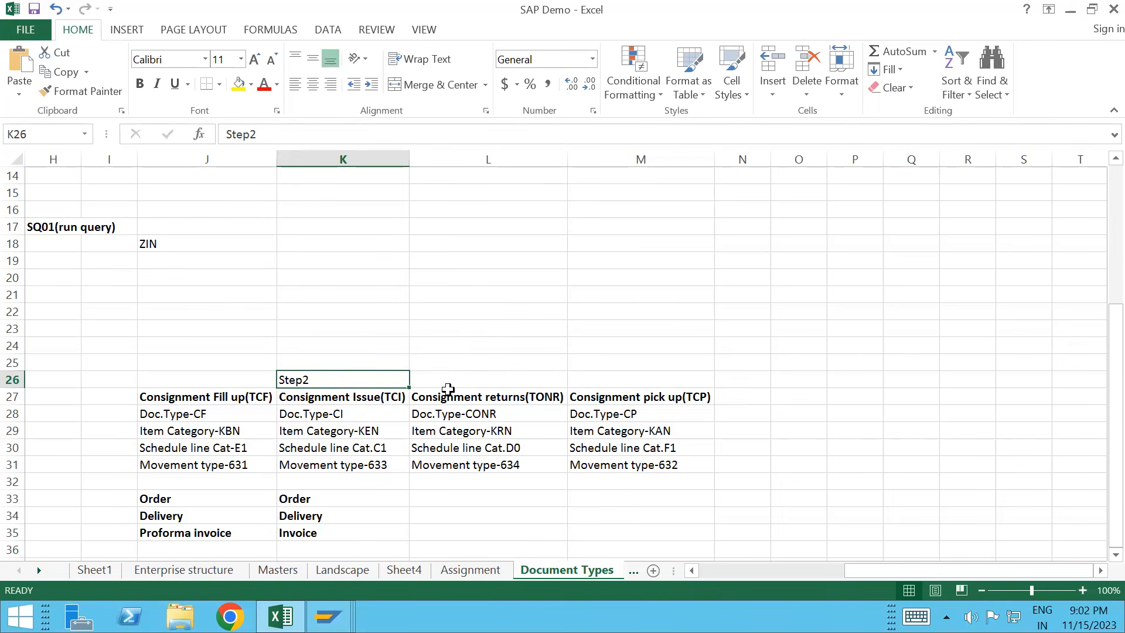
pyautogui.click(448, 381)
# Step: Enter 500 in cell L26 beside Step2
pyautogui.doubleClick(448, 382)
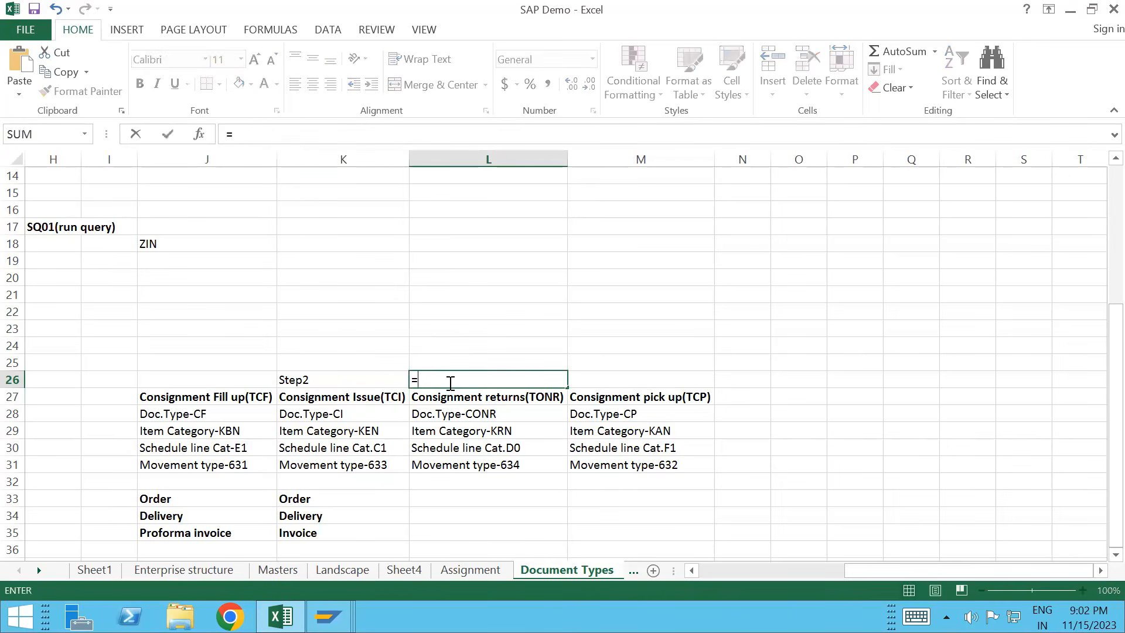
pyautogui.write('+500')
pyautogui.click(117, 384)
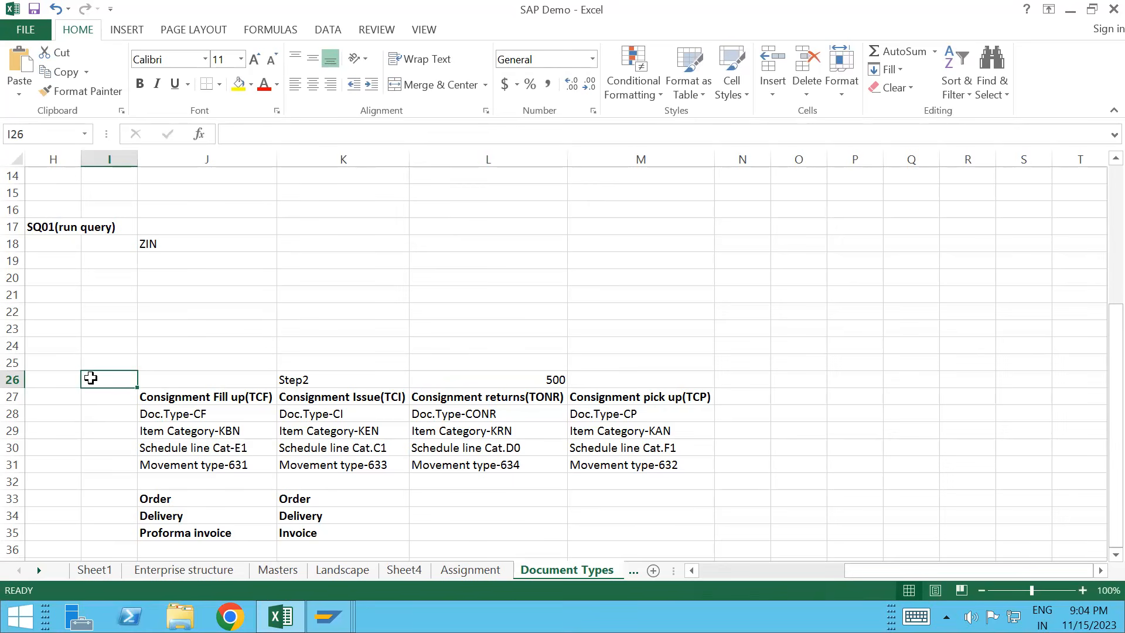
# Step: Enter the customer name label in I26 and widen column I to fit it
pyautogui.write('Alkem')
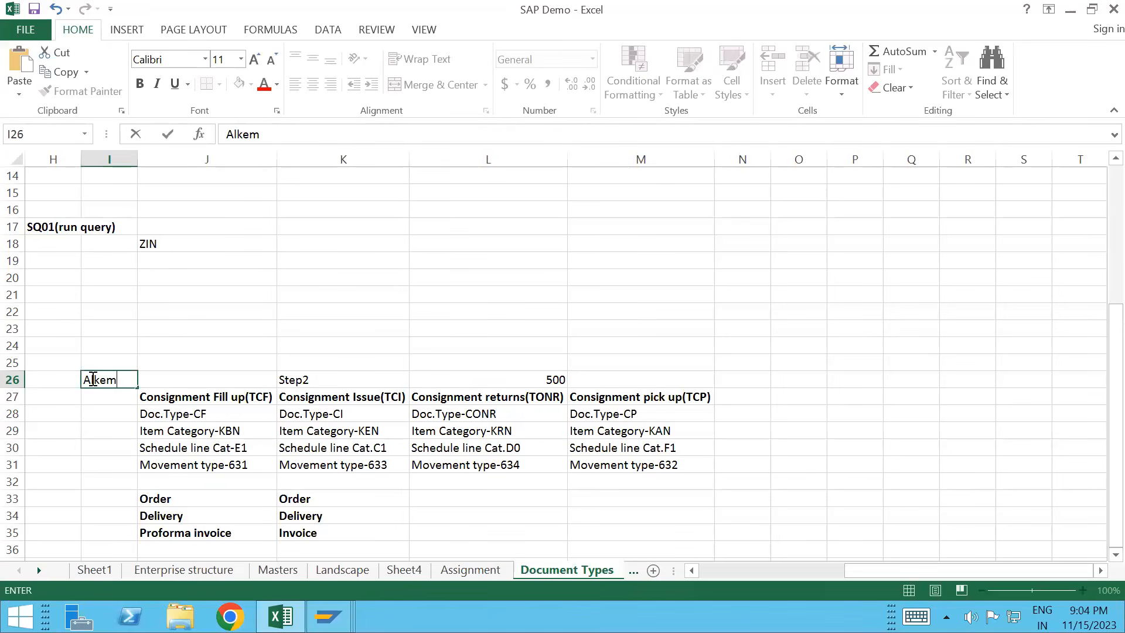
pyautogui.write(' Labs')
pyautogui.click(168, 382)
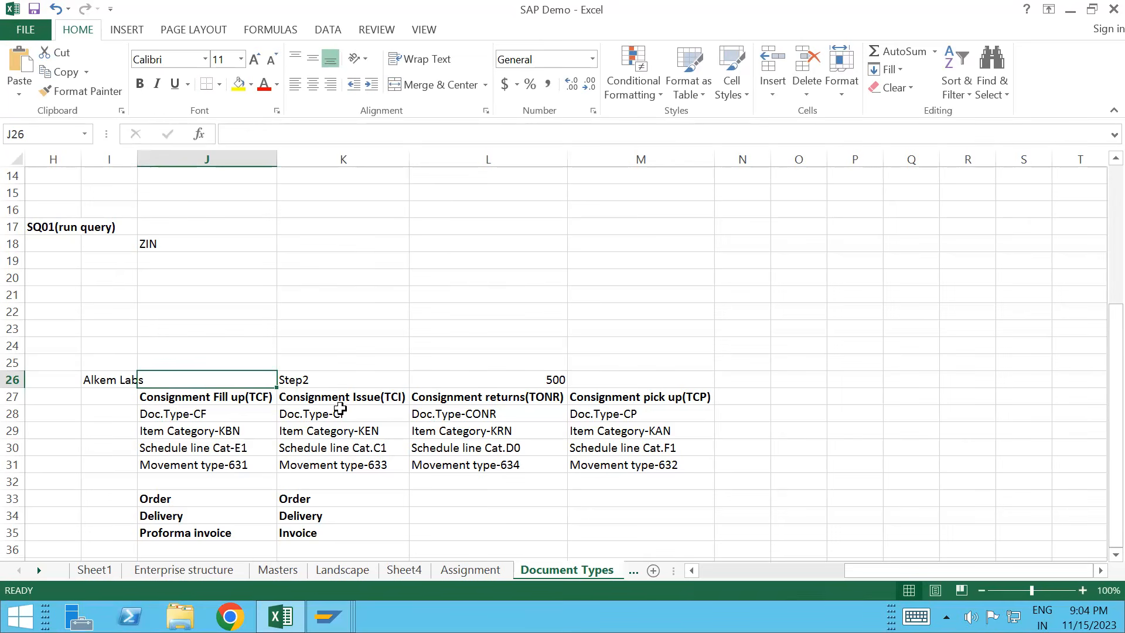
pyautogui.doubleClick(137, 164)
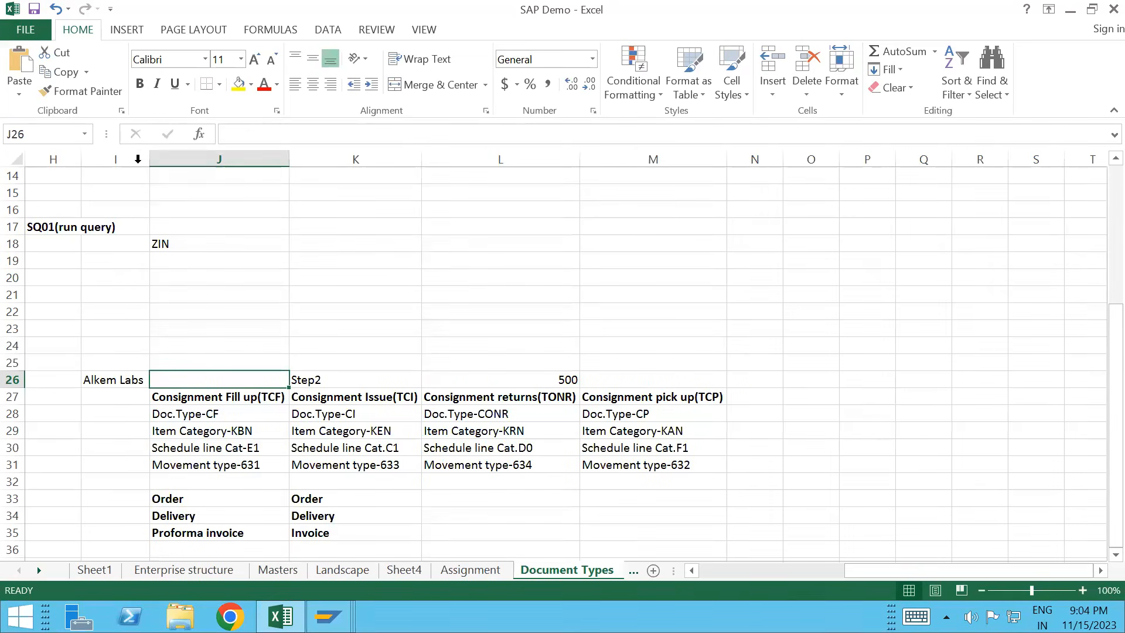
# Step: Make the I26 customer label bold, undoing an accidental paste over it
pyautogui.click(110, 380)
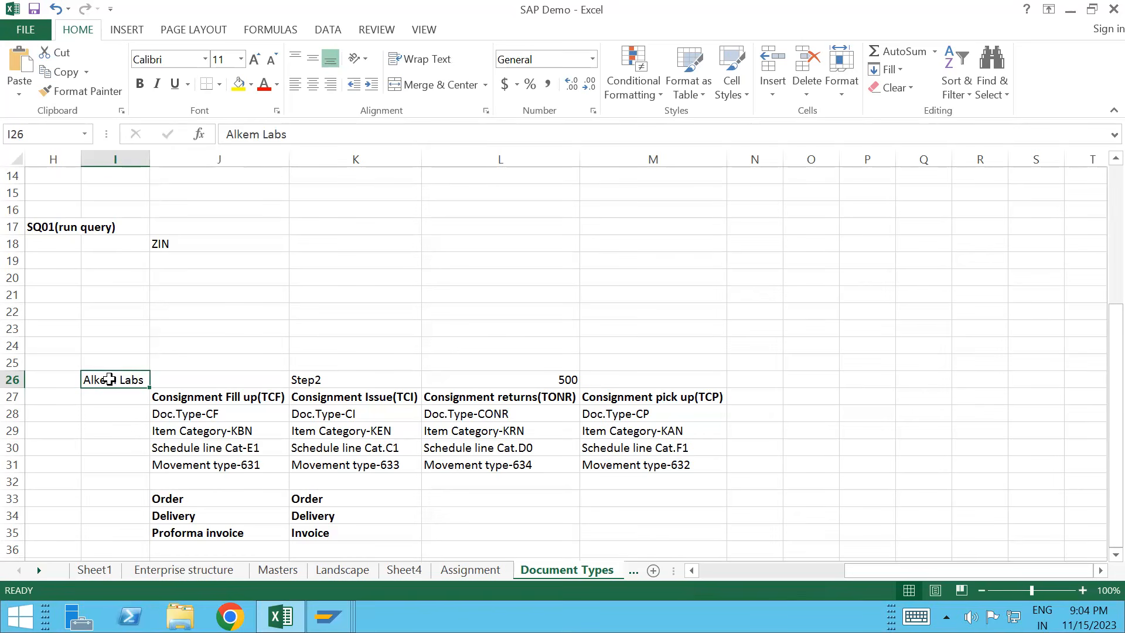
pyautogui.hotkey('ctrl', 'v')
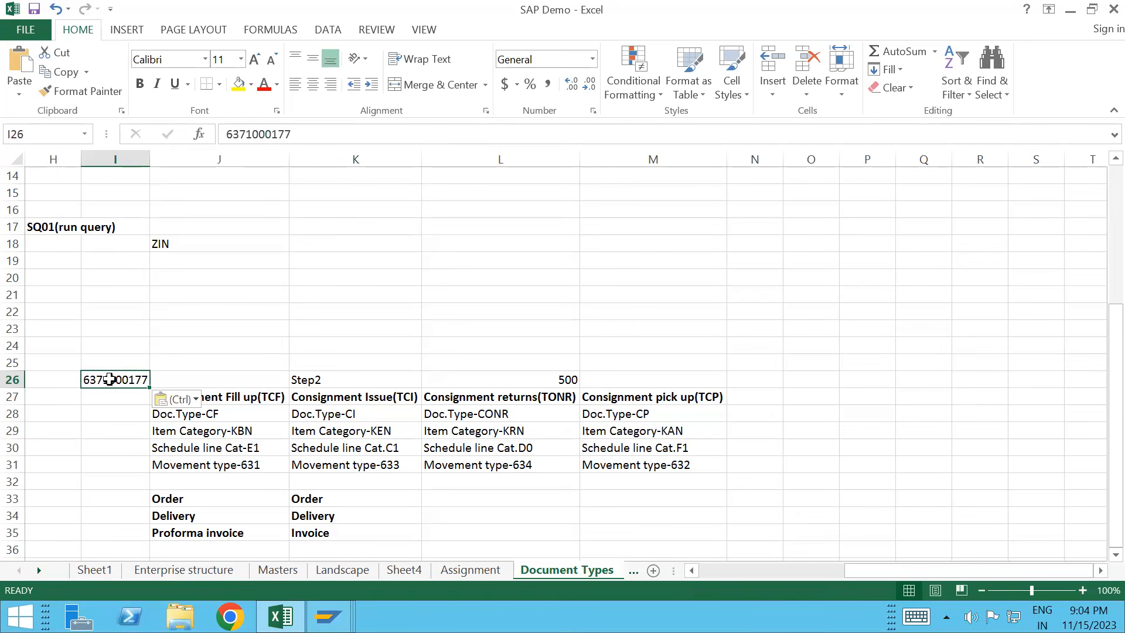
pyautogui.hotkey('ctrl', 'z')
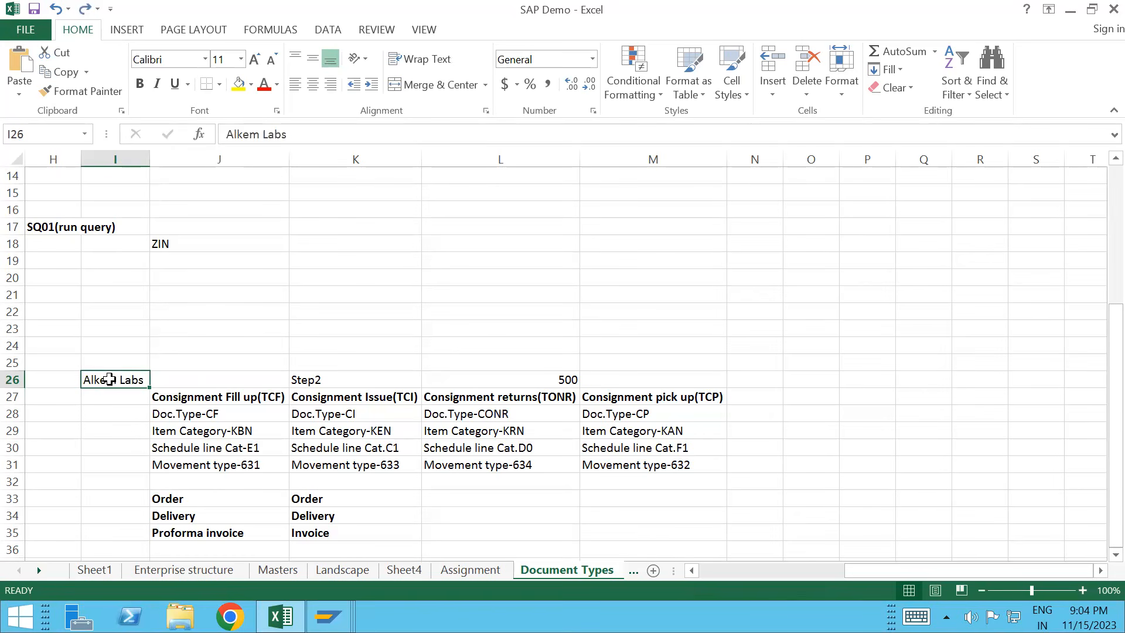
pyautogui.hotkey('ctrl', 'b')
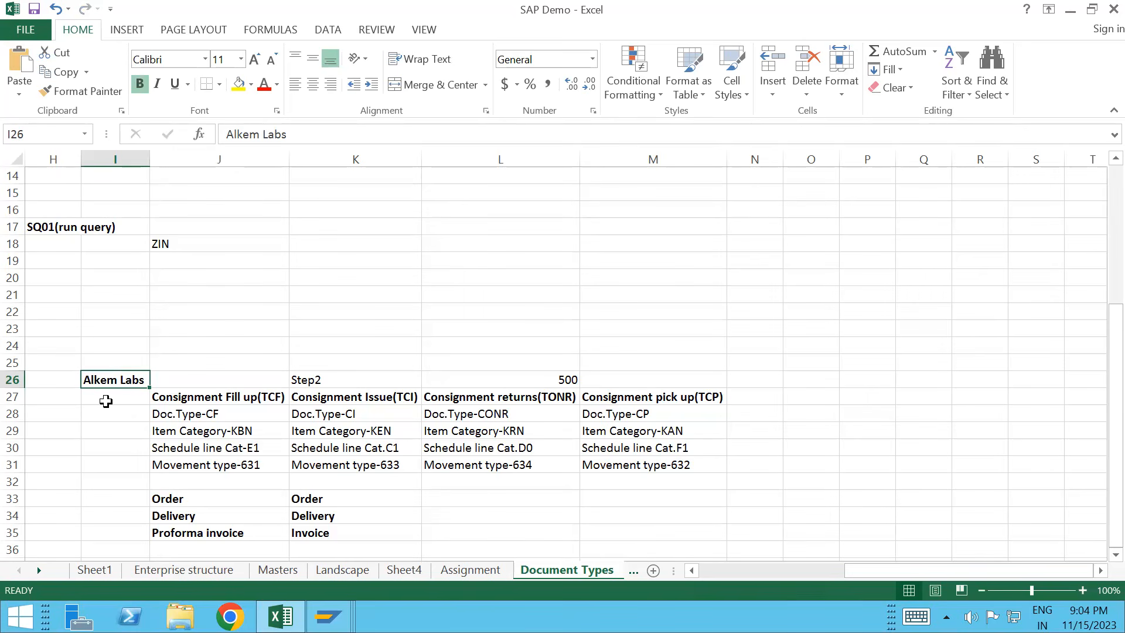
# Step: Add a customer number and name note in J26 and an end-customer note in K22
pyautogui.click(170, 384)
pyautogui.write('10000')
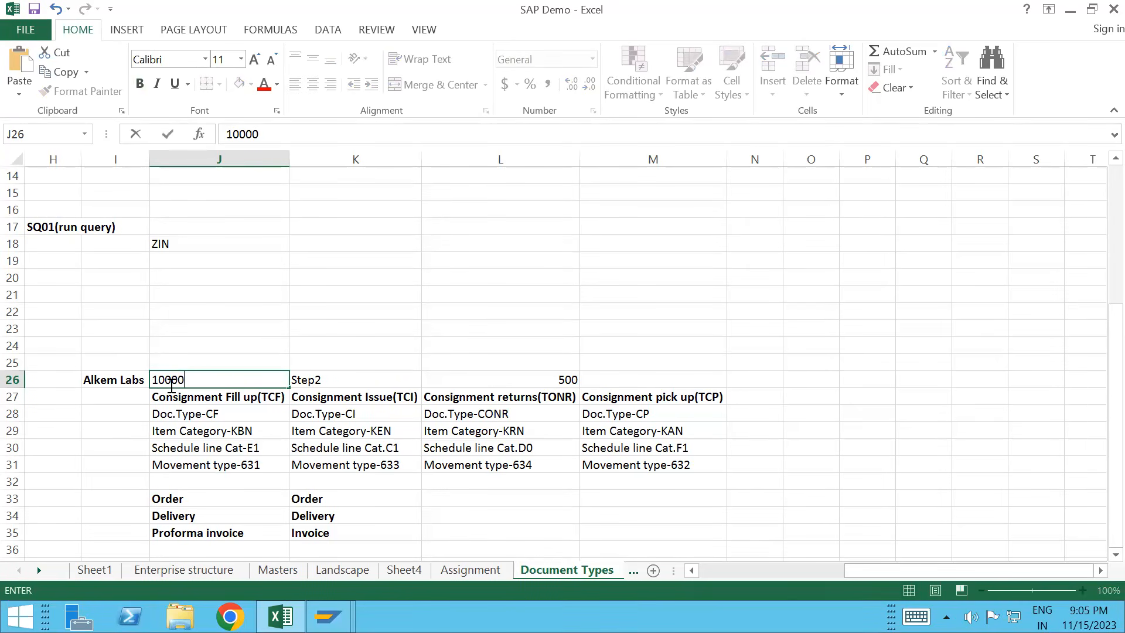
pyautogui.write('-->Dr.Redd')
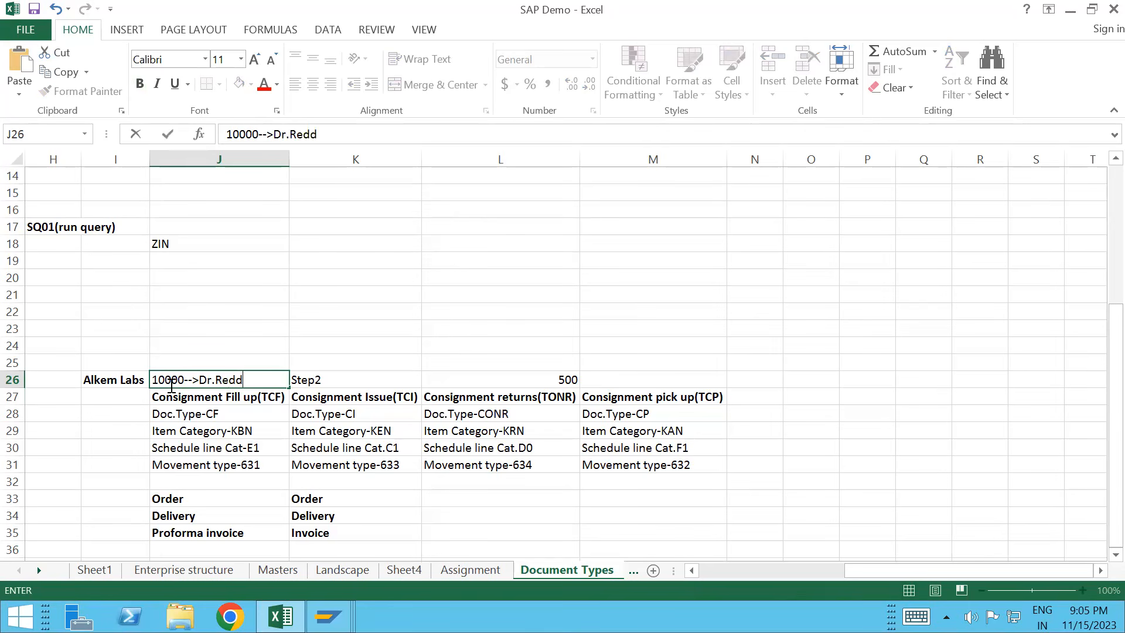
pyautogui.write("y's")
pyautogui.click(341, 373)
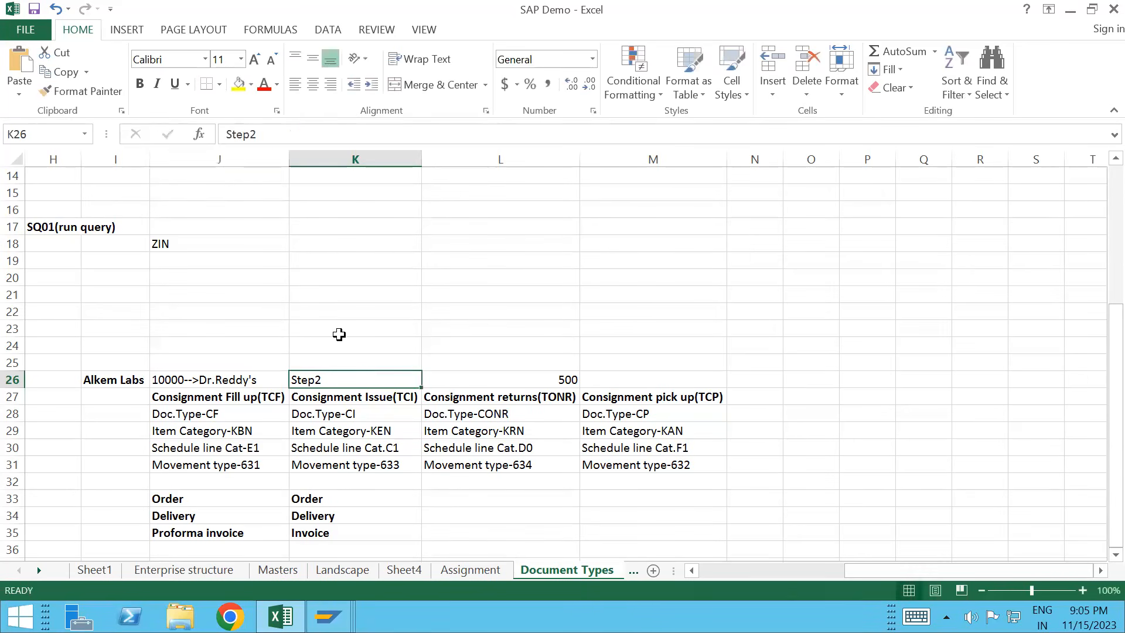
pyautogui.click(331, 303)
pyautogui.write('2000')
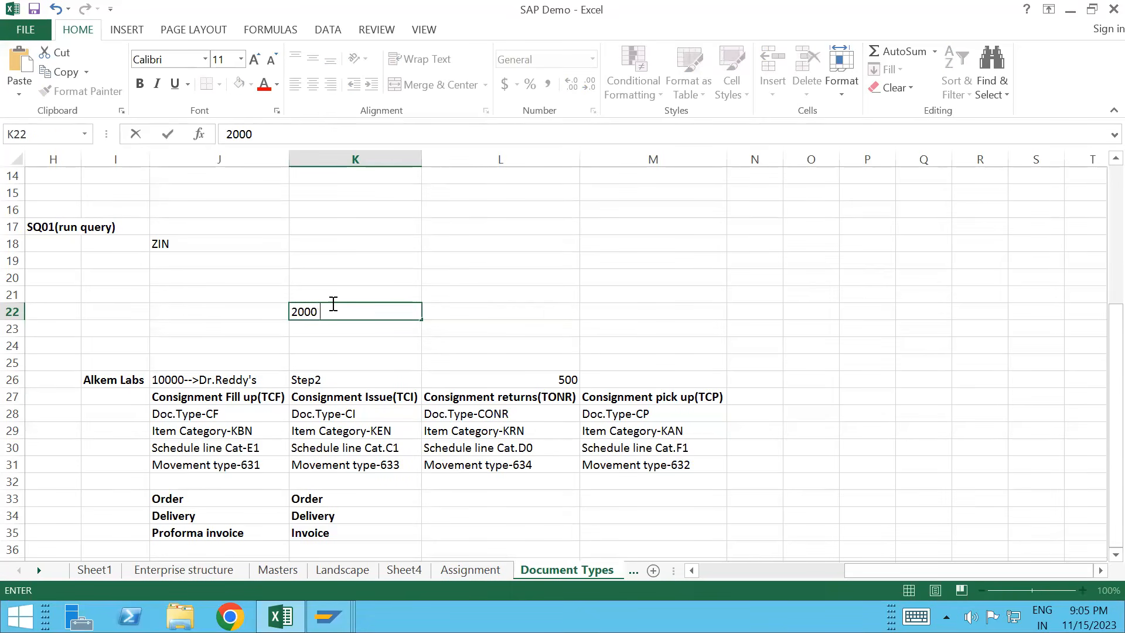
pyautogui.write(' End customer')
pyautogui.click(328, 380)
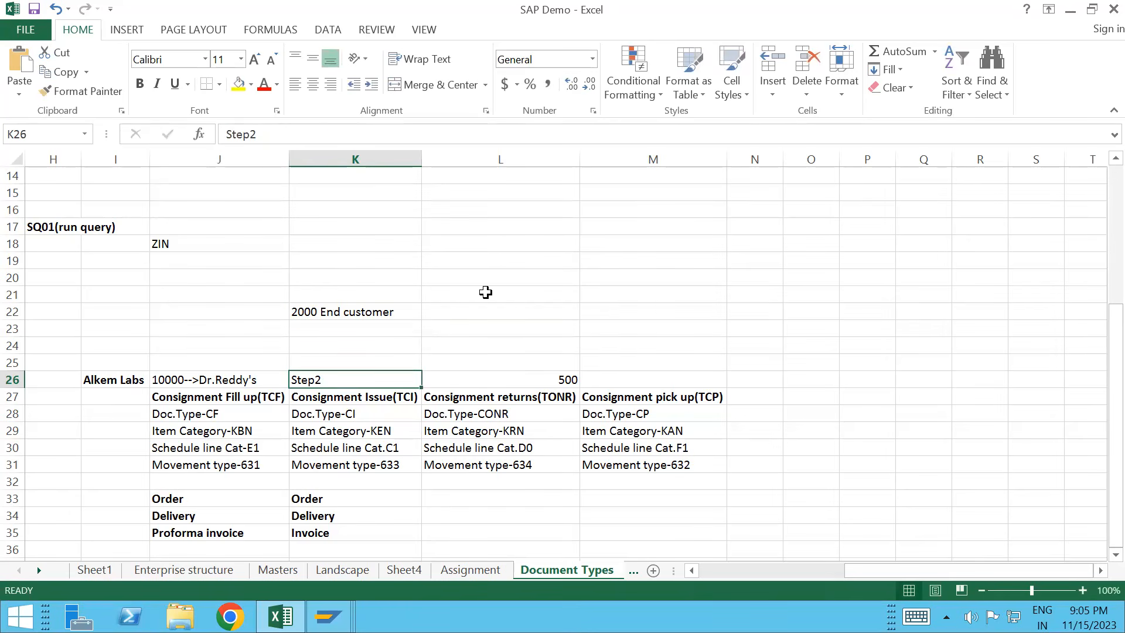
# Step: Check the customer consignment stock quantity in SAP's Stock Overview
pyautogui.hotkey('alt', 'Tab')
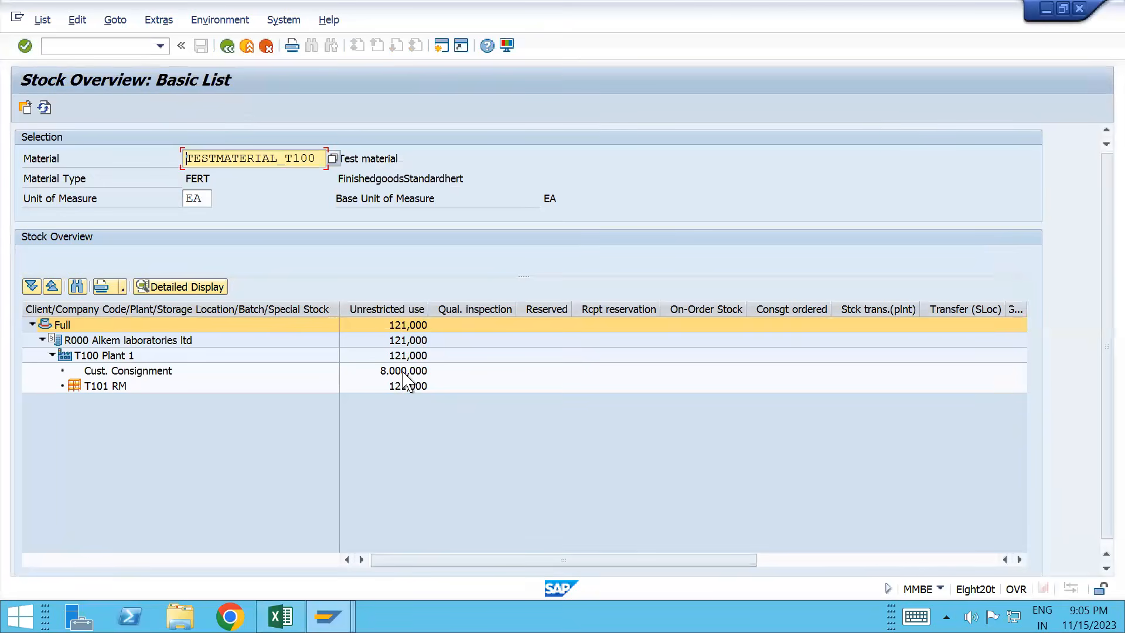
pyautogui.click(403, 374)
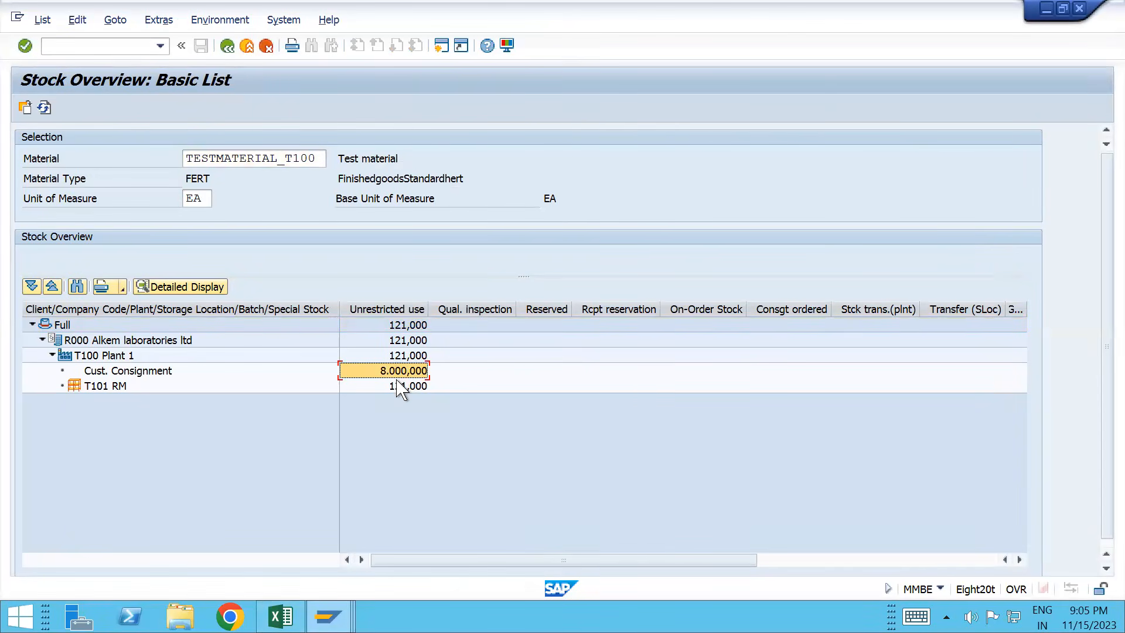
pyautogui.hotkey('alt', 'Tab')
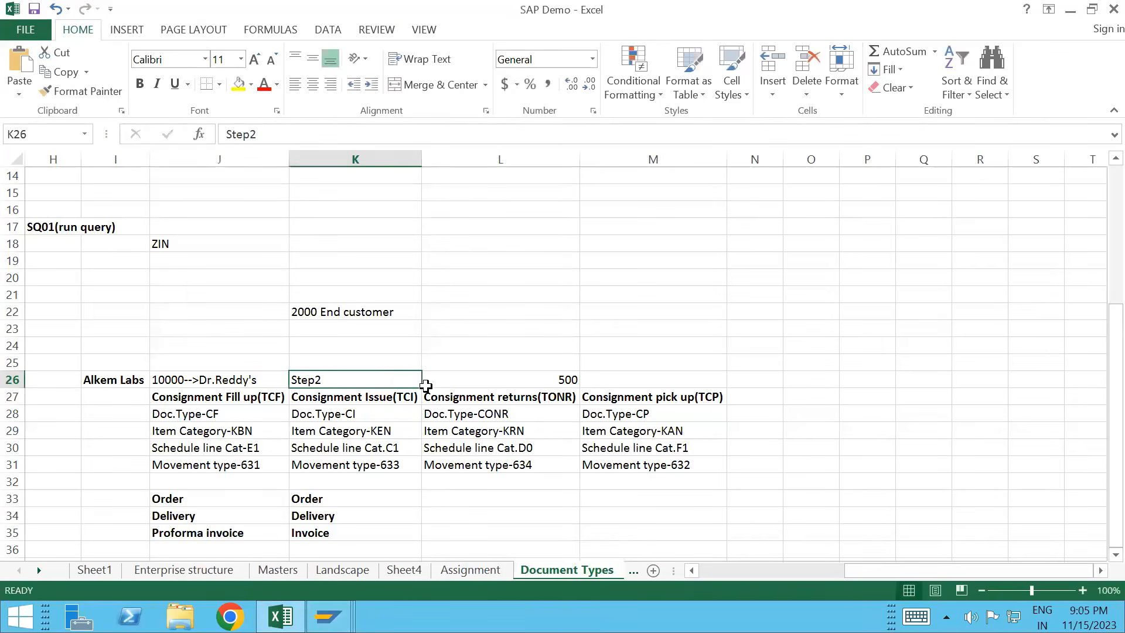
# Step: Enter -500 in L22 and clear the 500 from L26
pyautogui.click(477, 311)
pyautogui.click(563, 379)
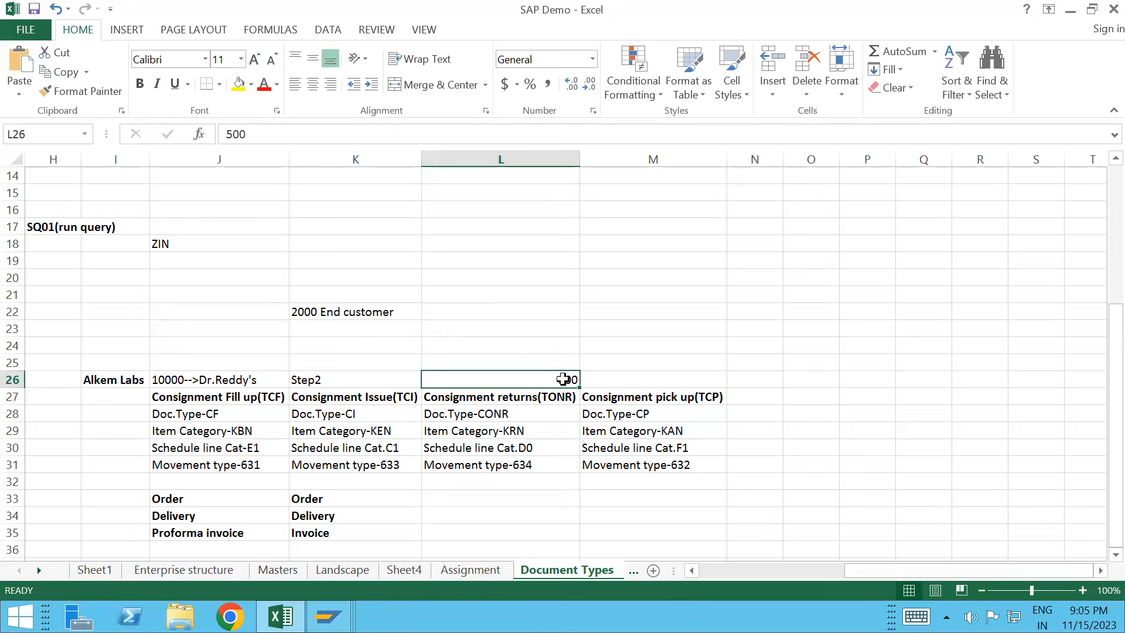
pyautogui.hotkey('ctrl', 'c')
pyautogui.click(537, 316)
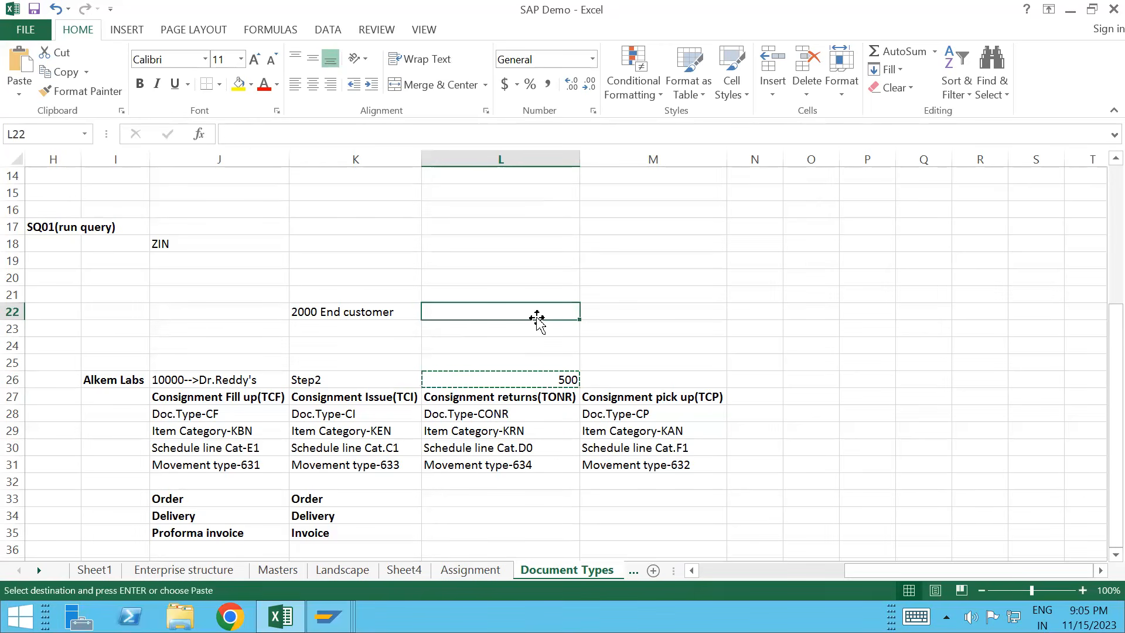
pyautogui.write('-')
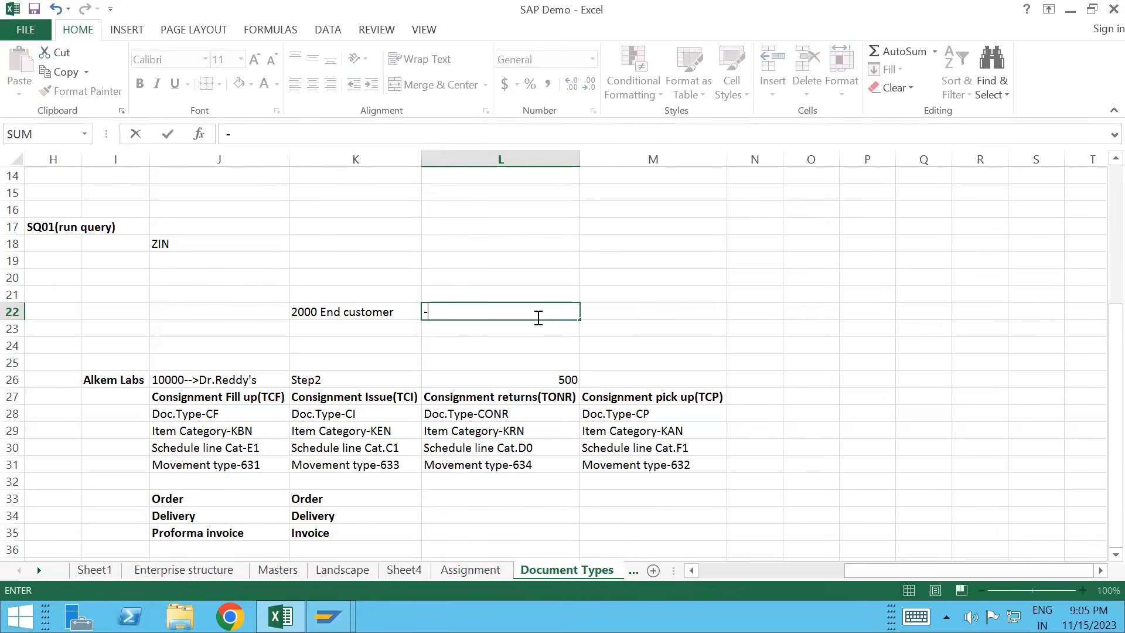
pyautogui.write('500')
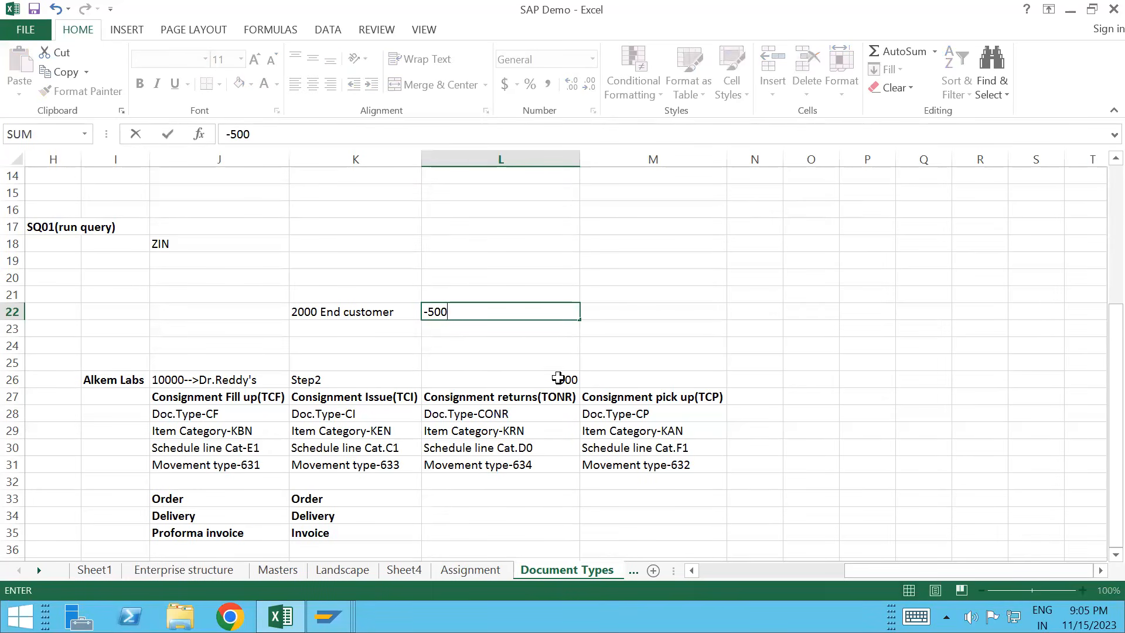
pyautogui.click(560, 380)
pyautogui.press('Delete')
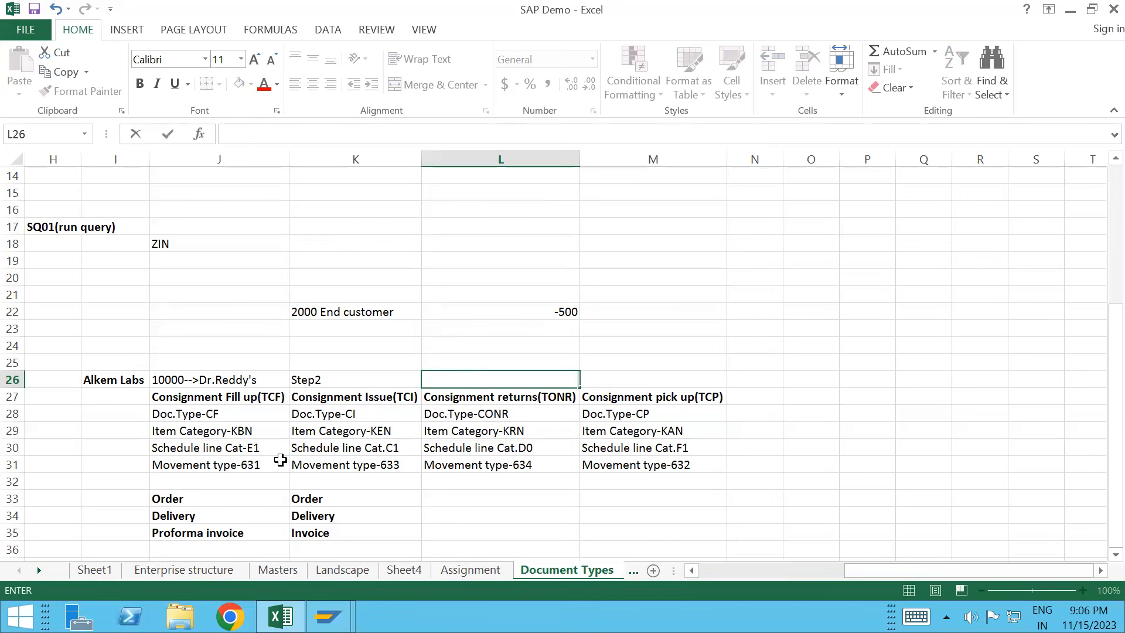
pyautogui.click(110, 381)
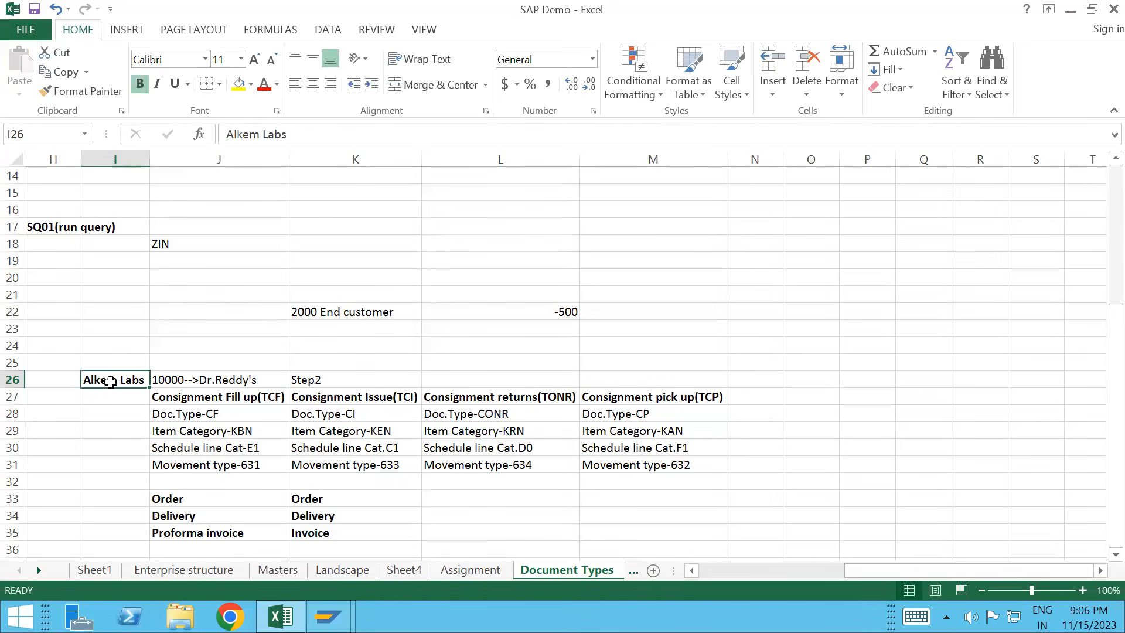
pyautogui.hotkey('alt', 'Tab')
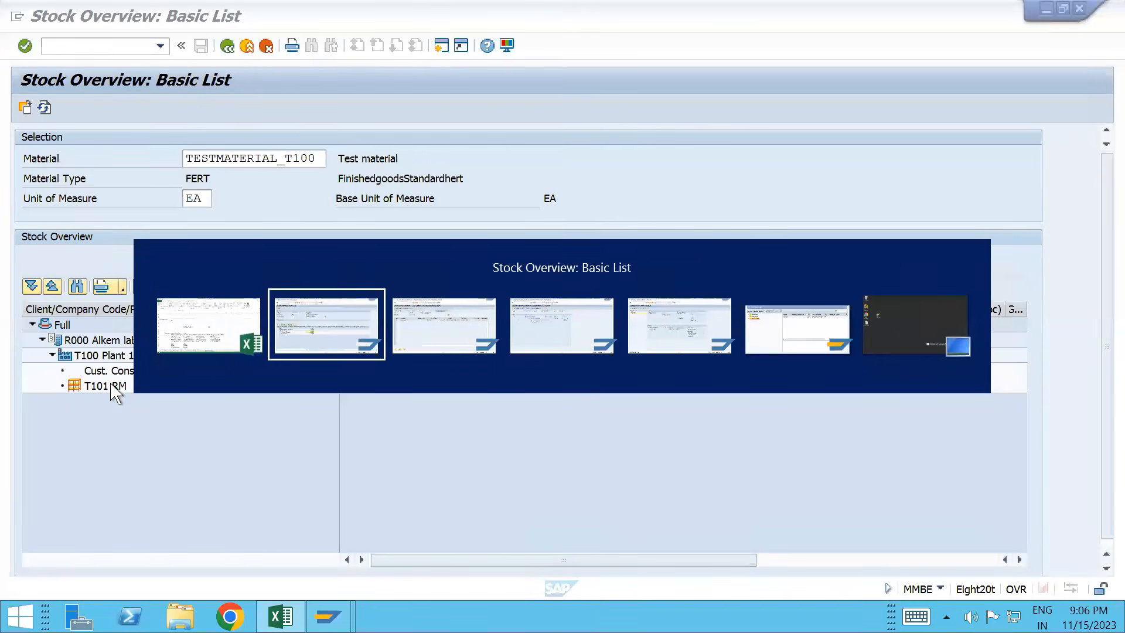
# Step: Start a new sales order with /nVA01 using order type TONR, correcting the initial entry
pyautogui.hotkey('alt', 'Tab')
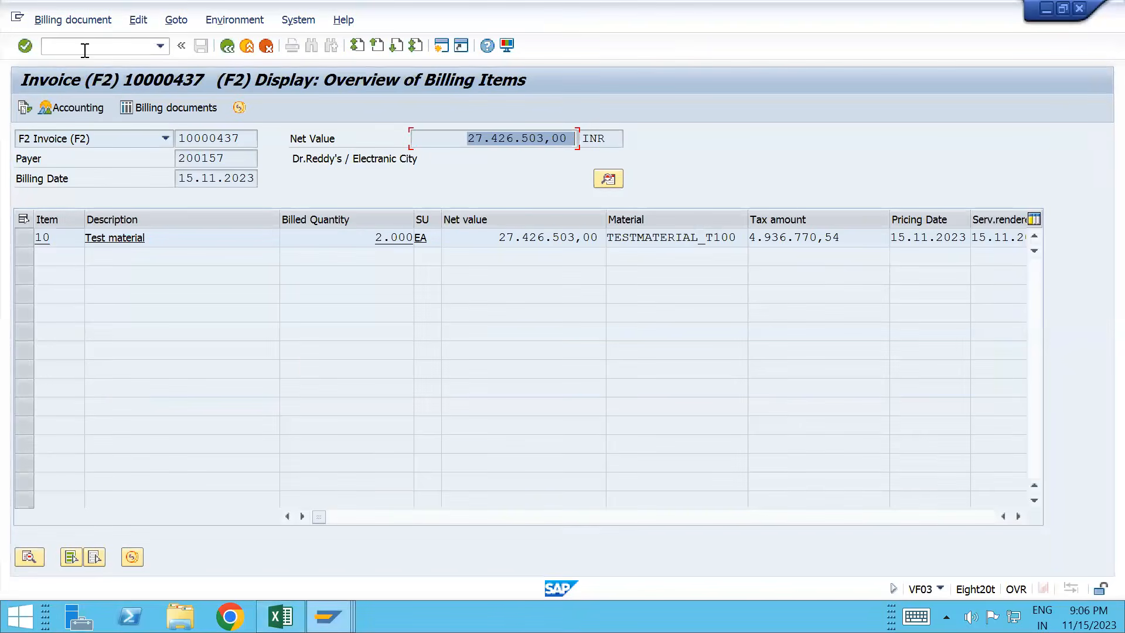
pyautogui.click(85, 49)
pyautogui.write('/nva01')
pyautogui.press('Return')
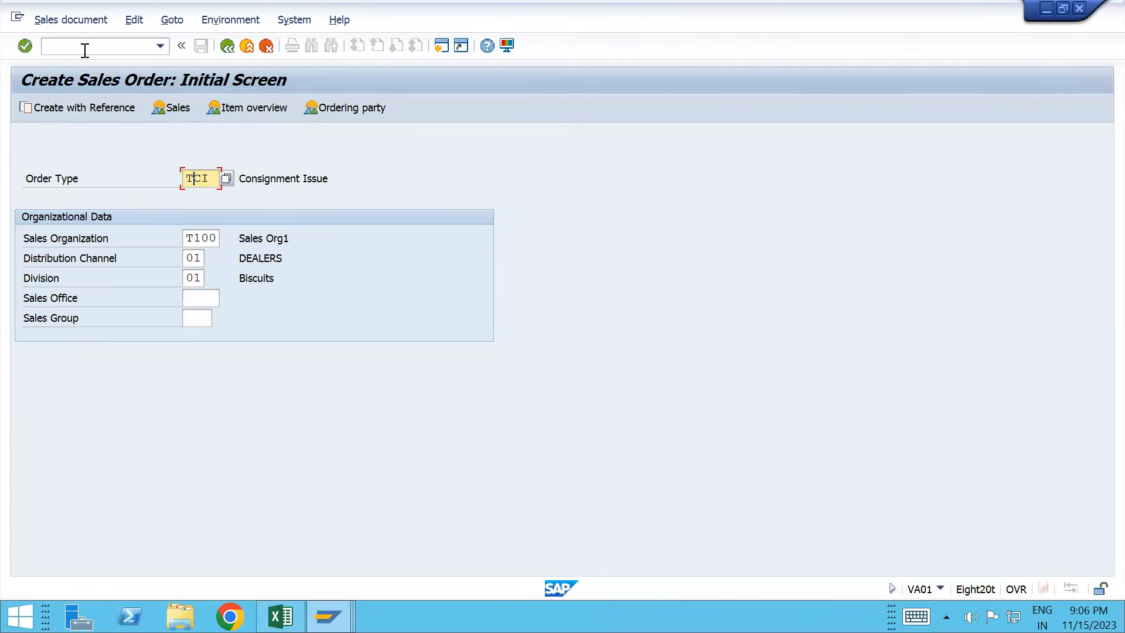
pyautogui.write('OCR')
pyautogui.press('Return')
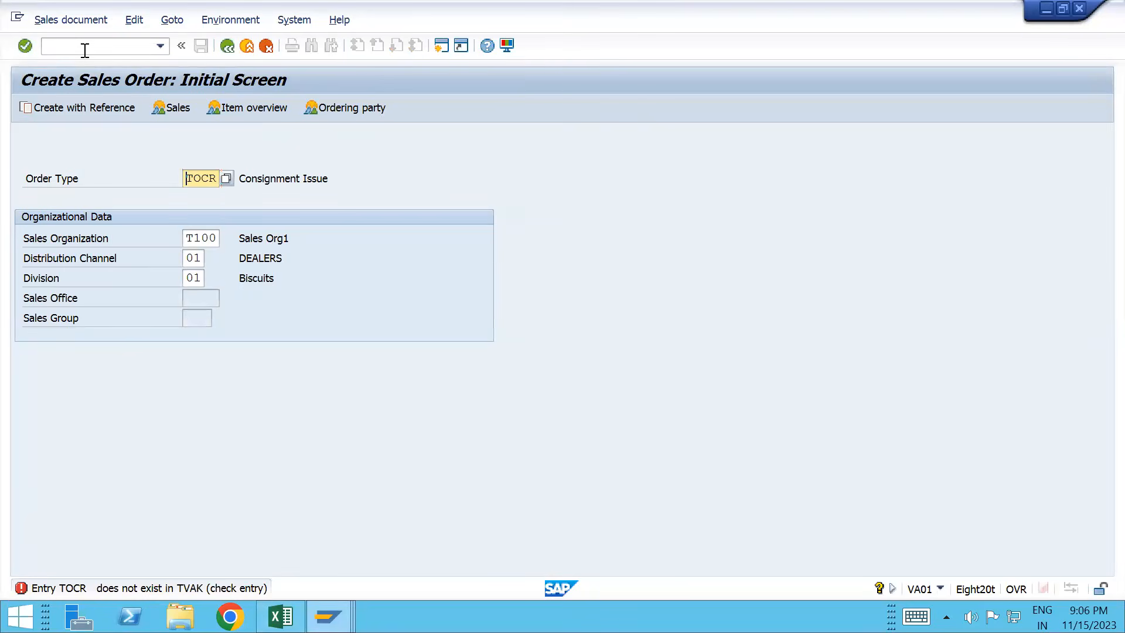
pyautogui.hotkey('alt', 'Tab')
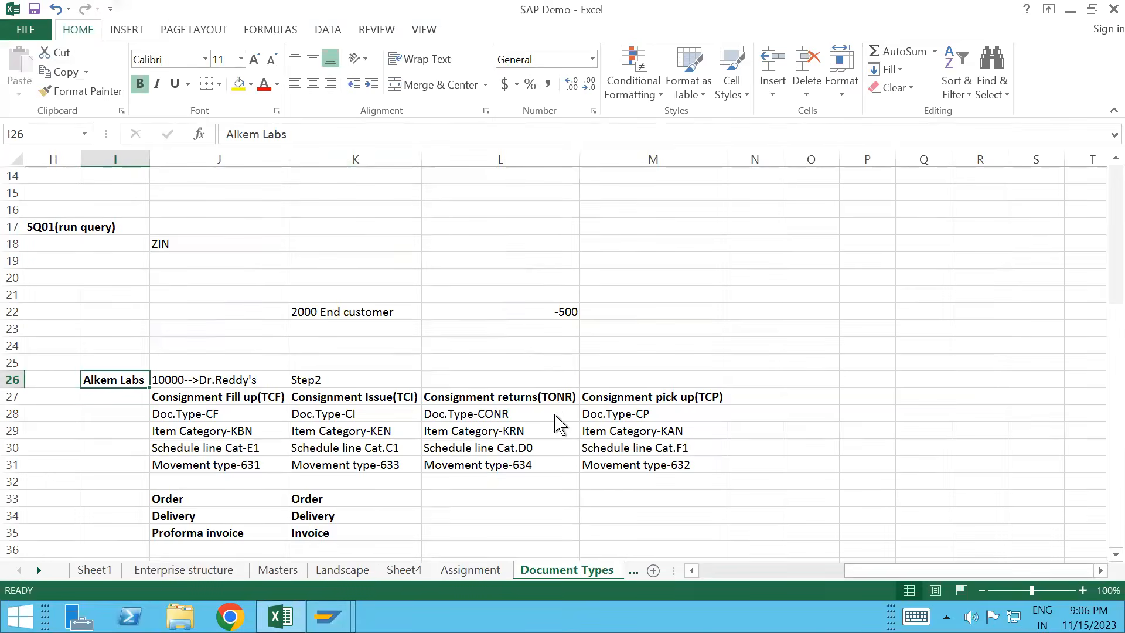
pyautogui.hotkey('alt', 'Tab')
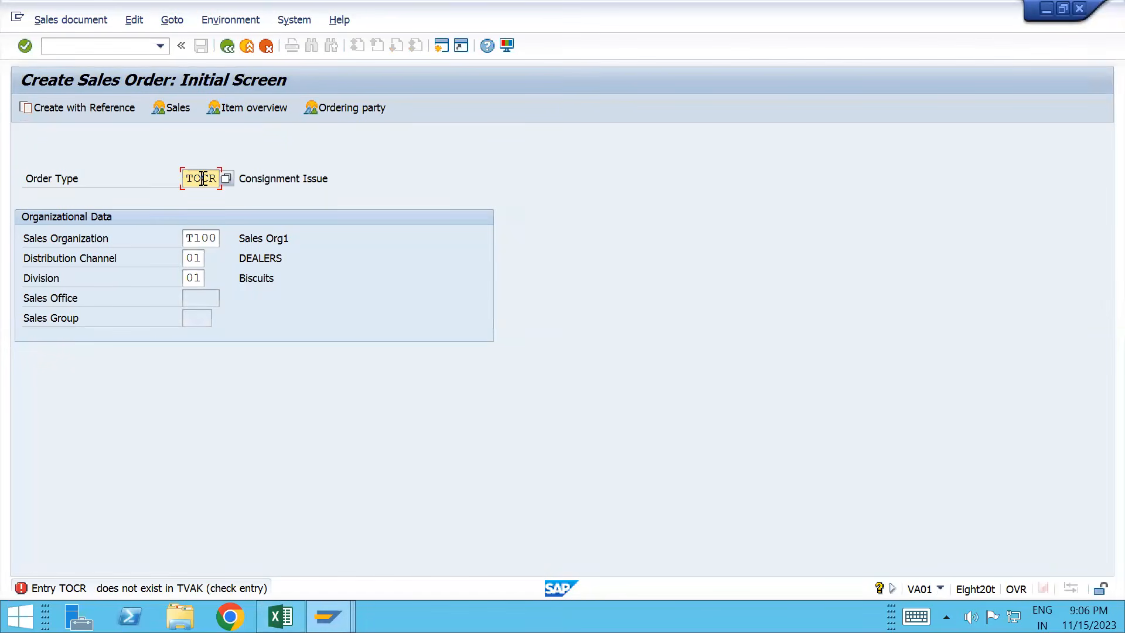
pyautogui.click(202, 179)
pyautogui.write('N')
pyautogui.press('Return')
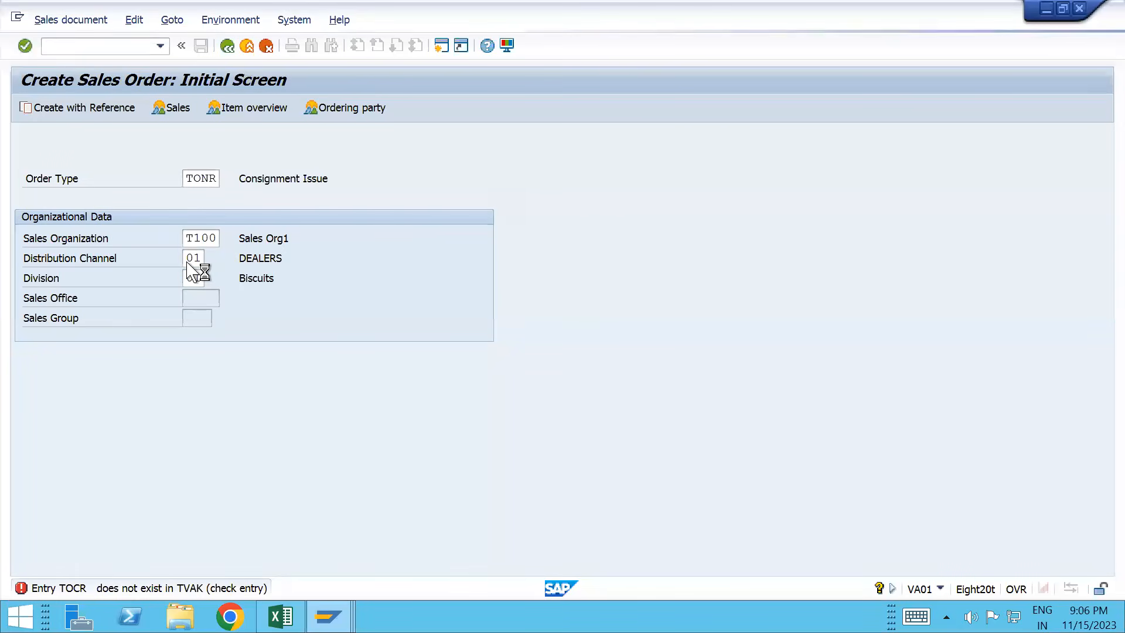
# Step: Accept the suggested sold-to party and bring up past material entries for the first item
pyautogui.press('Down')
pyautogui.press('Tab')
pyautogui.press('Tab')
pyautogui.press('Tab')
pyautogui.hotkey('ctrl', 'Tab')
pyautogui.press('Down')
pyautogui.press('Up')
pyautogui.press('Down')
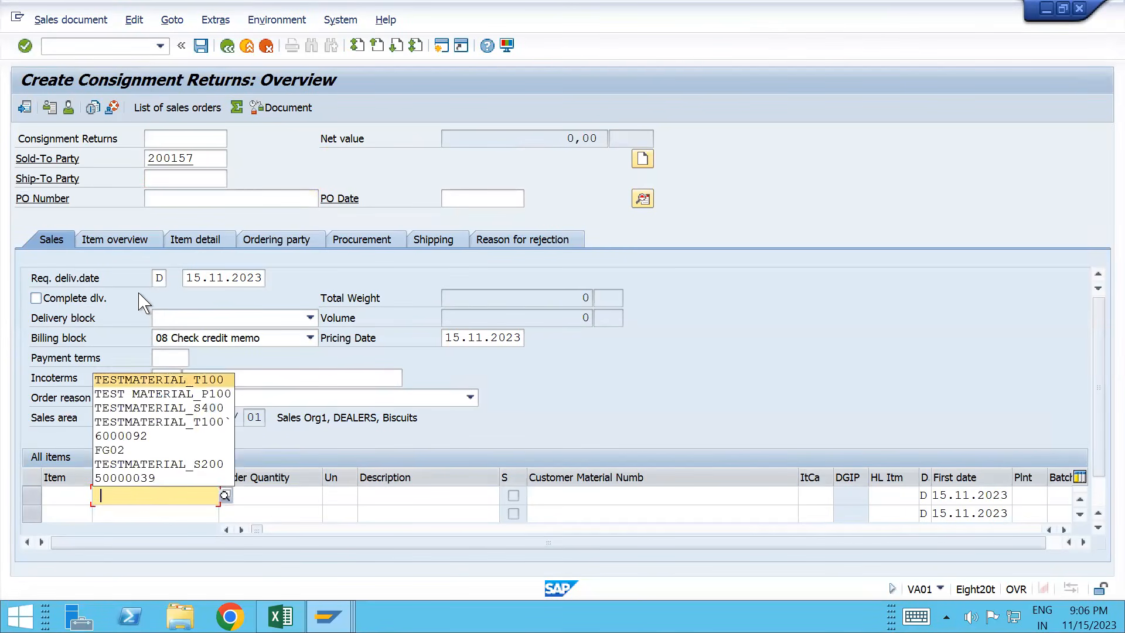
# Step: Enter TESTMATERIAL_T100 with quantity 500 as the first item so defaults fill in
pyautogui.press('Tab')
pyautogui.write('500')
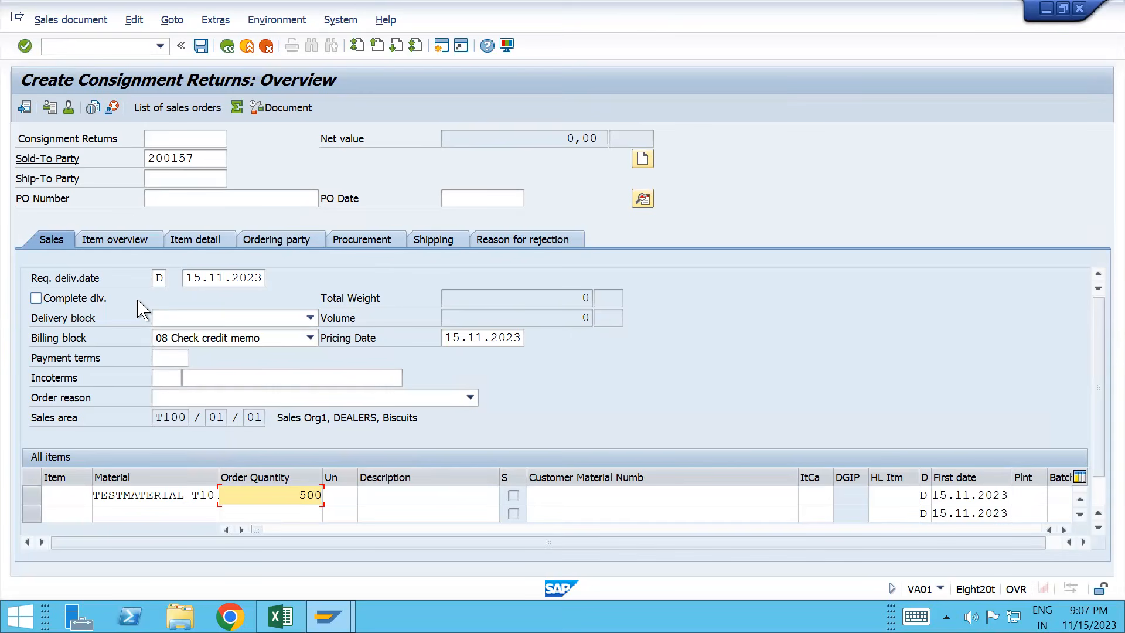
pyautogui.press('Return')
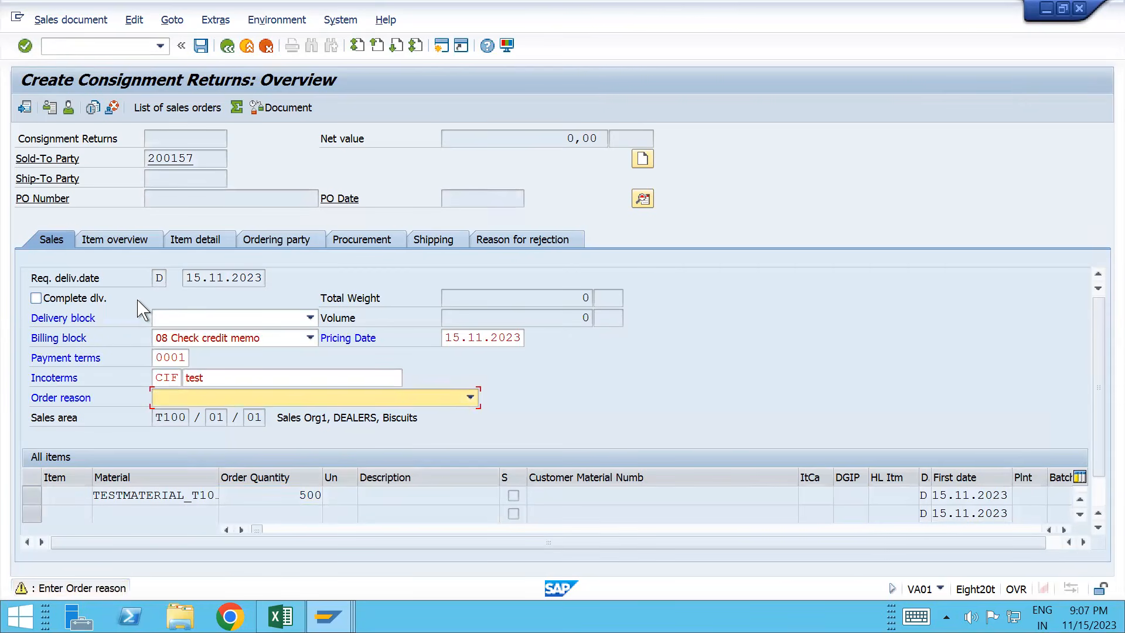
# Step: Bring up the list of available order reasons with F4
pyautogui.click(195, 404)
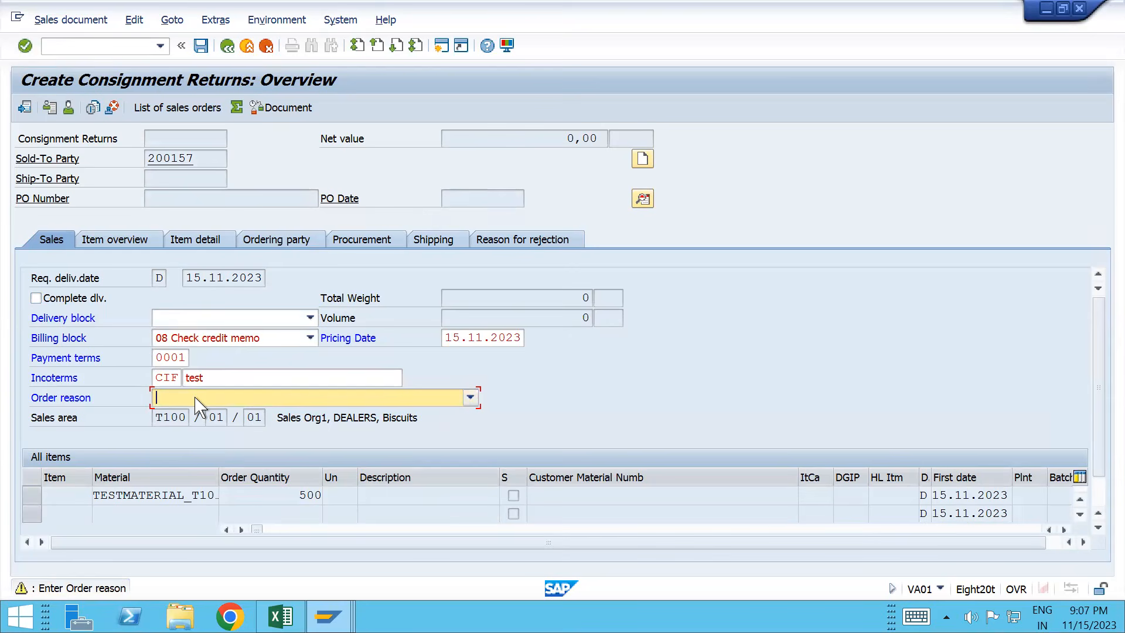
pyautogui.press('F4')
pyautogui.moveTo(475, 463)
pyautogui.mouseDown()
pyautogui.moveTo(491, 534)
pyautogui.moveTo(481, 458)
pyautogui.mouseUp()
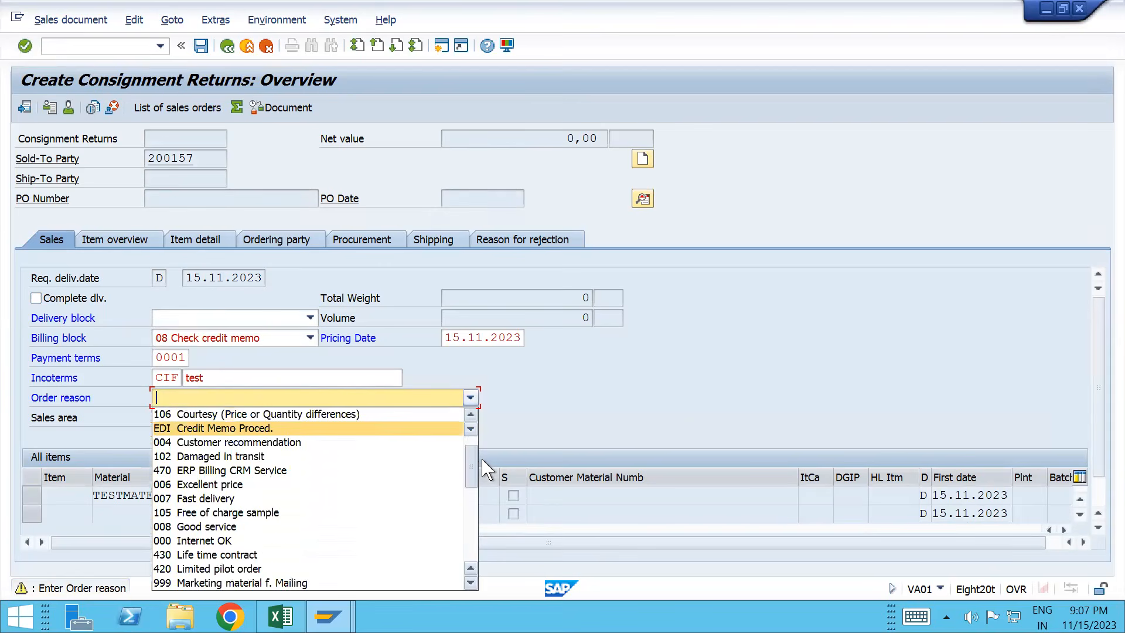
# Step: Choose order reason 310 Returns and accept the billing date warning to complete item 10
pyautogui.click(471, 497)
pyautogui.click(475, 531)
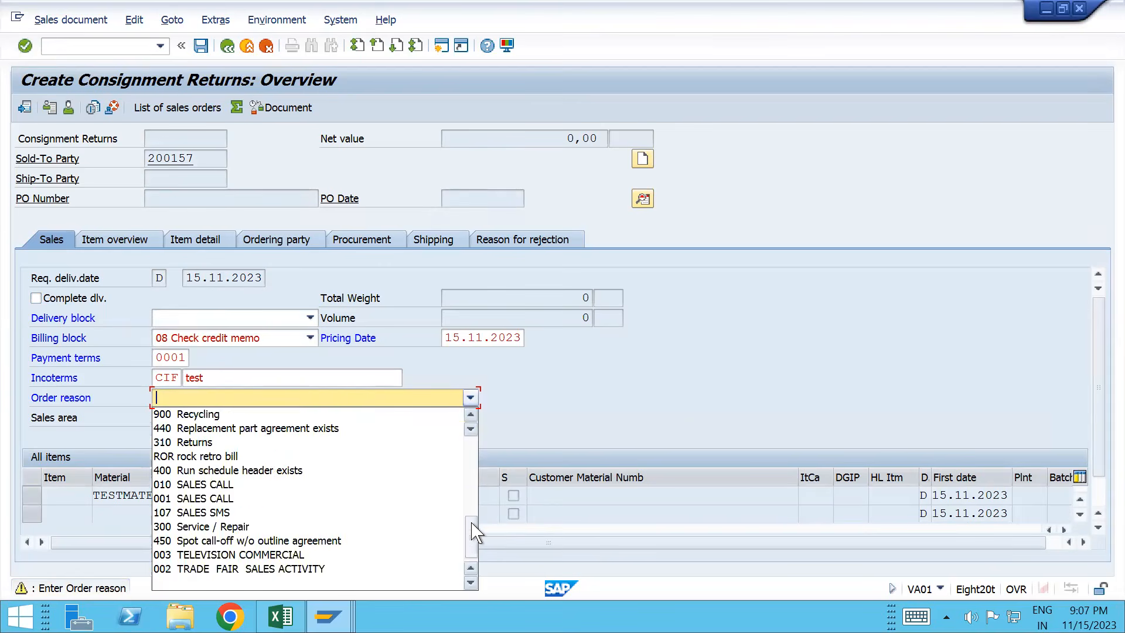
pyautogui.click(473, 489)
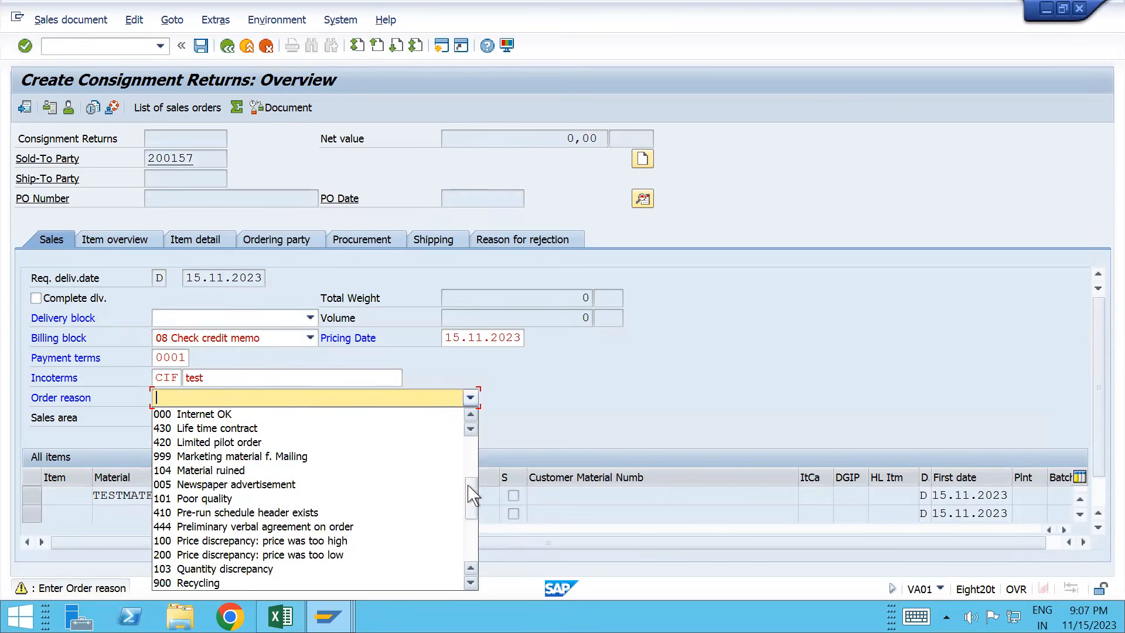
pyautogui.click(475, 466)
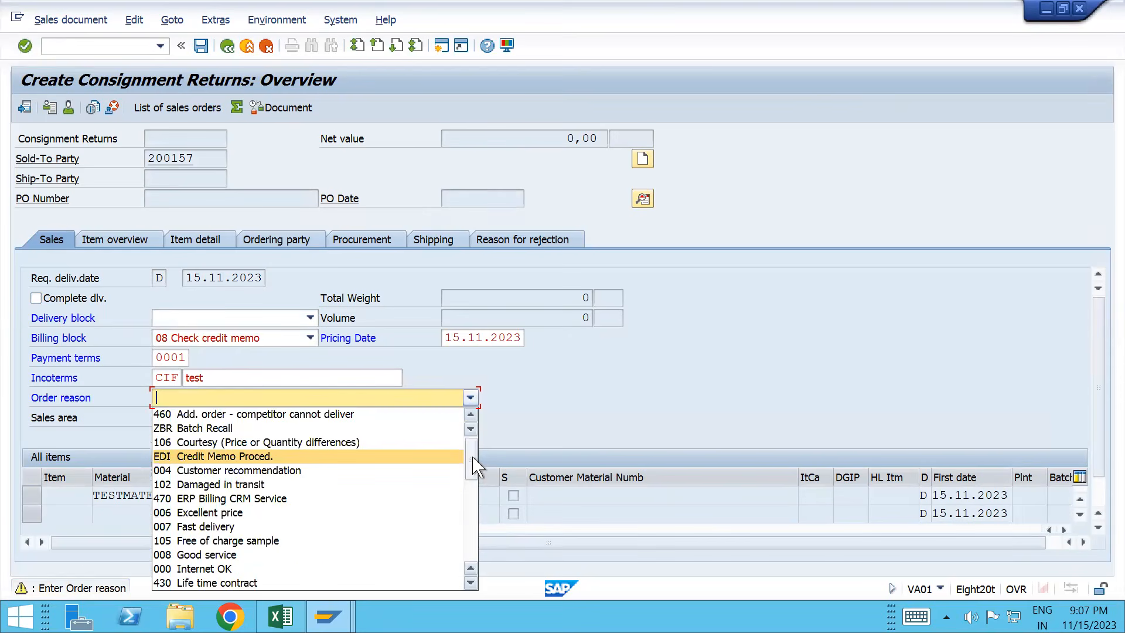
pyautogui.click(470, 496)
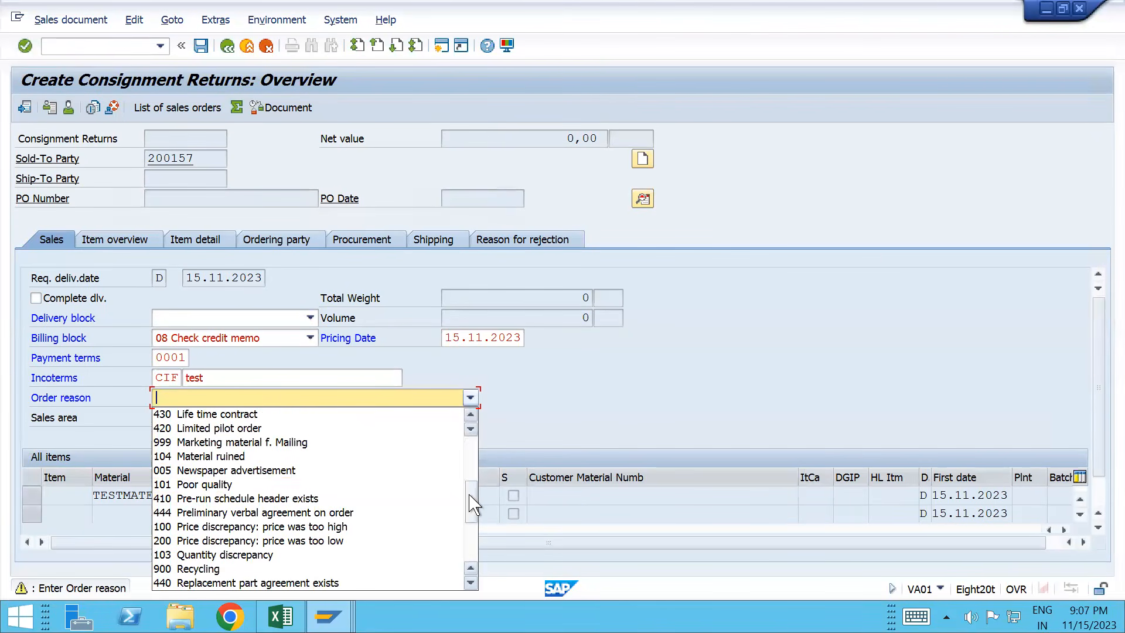
pyautogui.click(473, 525)
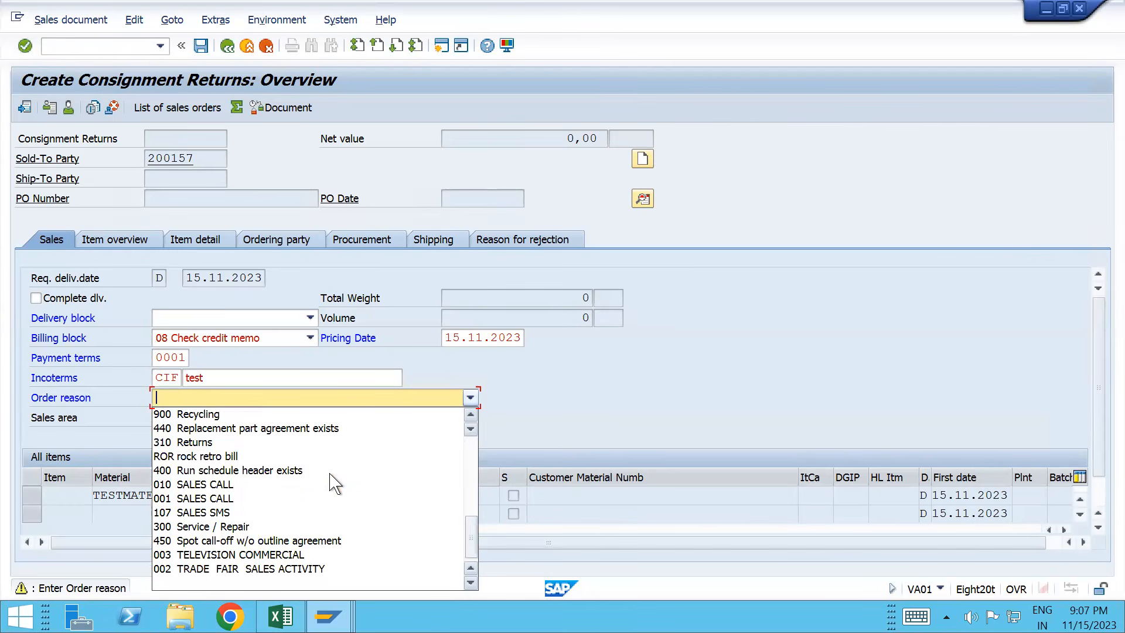
pyautogui.click(252, 443)
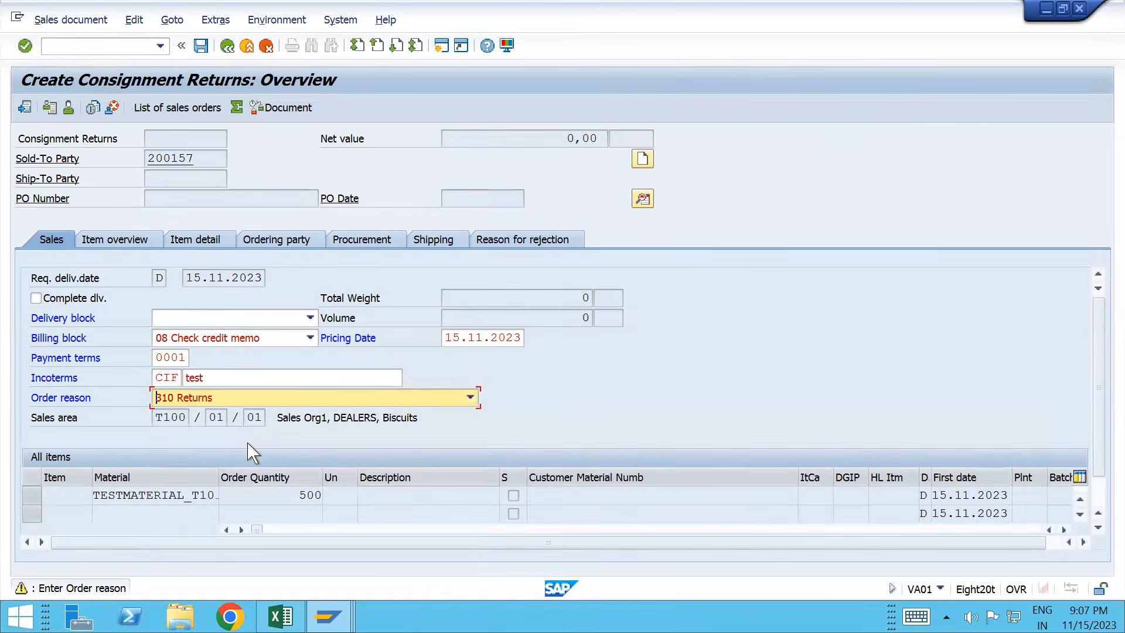
pyautogui.press('Return')
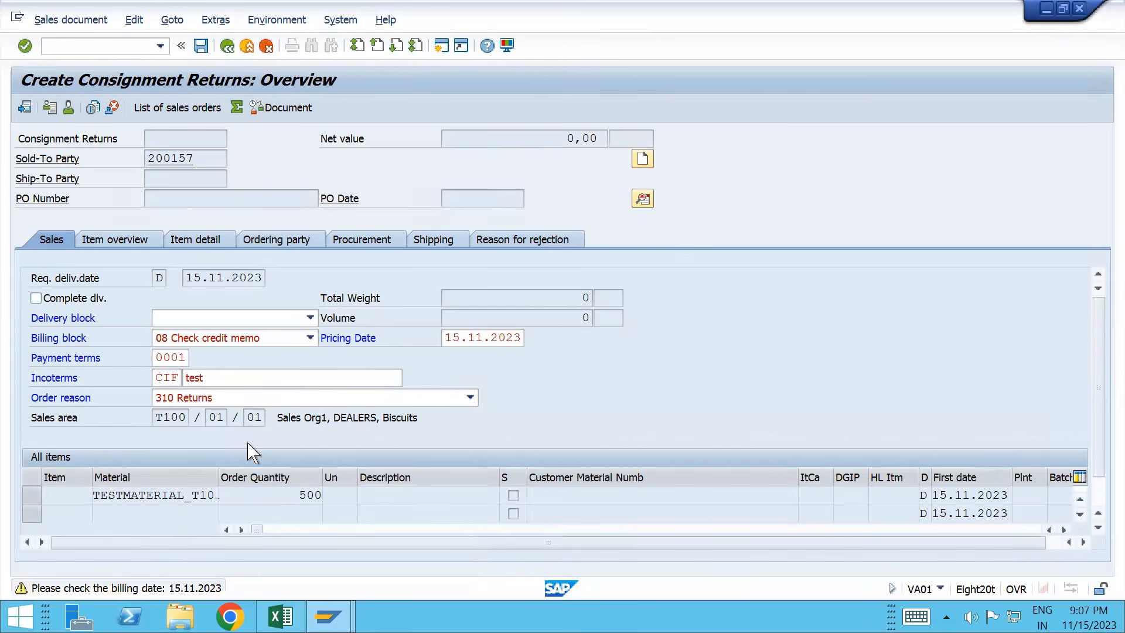
pyautogui.press('Return')
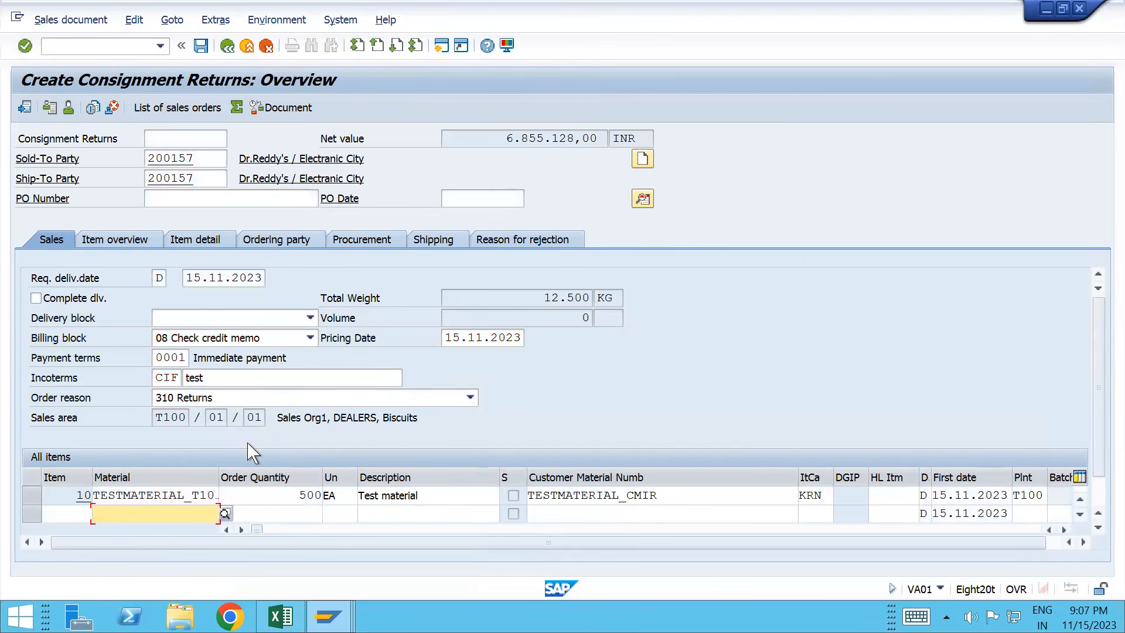
# Step: Check the consignment return in the incompletion log, which reports it as complete
pyautogui.click(134, 19)
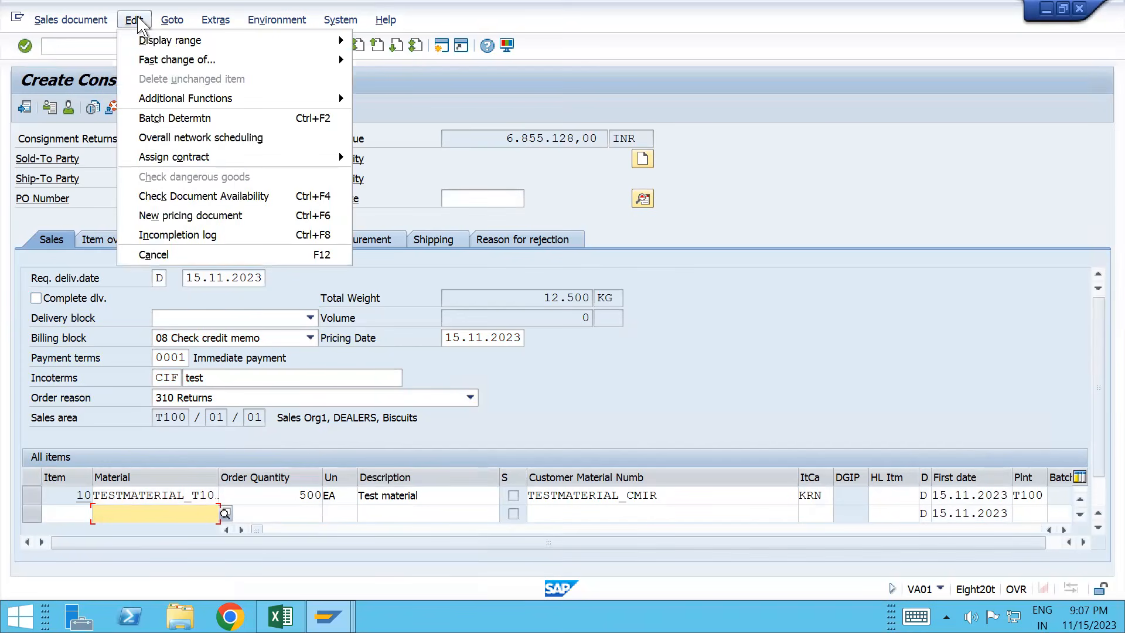
pyautogui.click(178, 240)
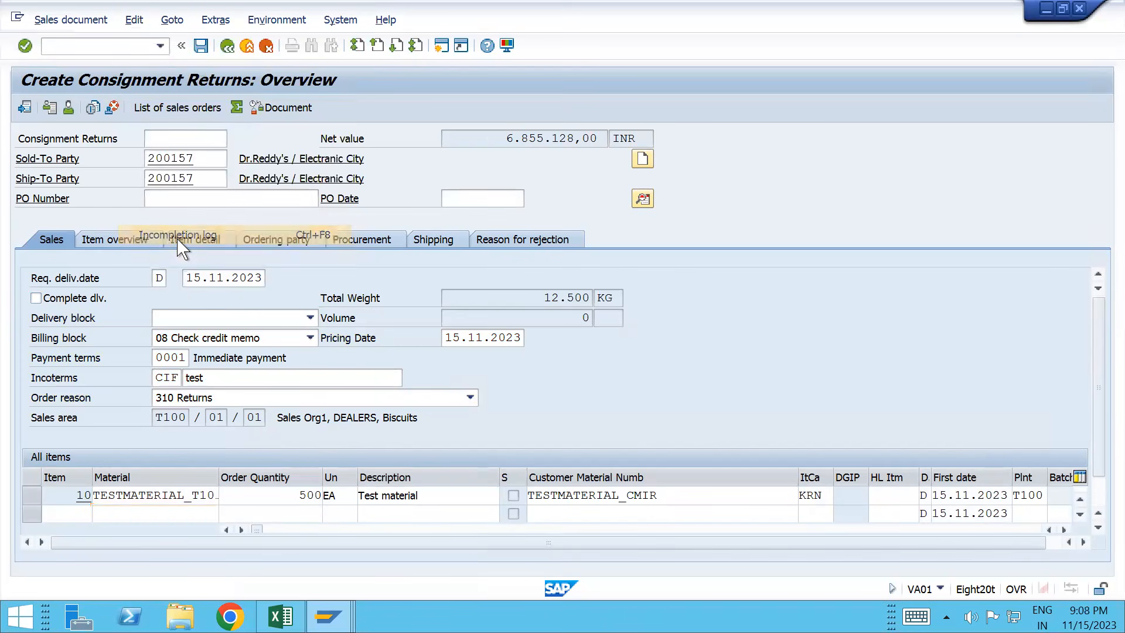
pyautogui.click(48, 19)
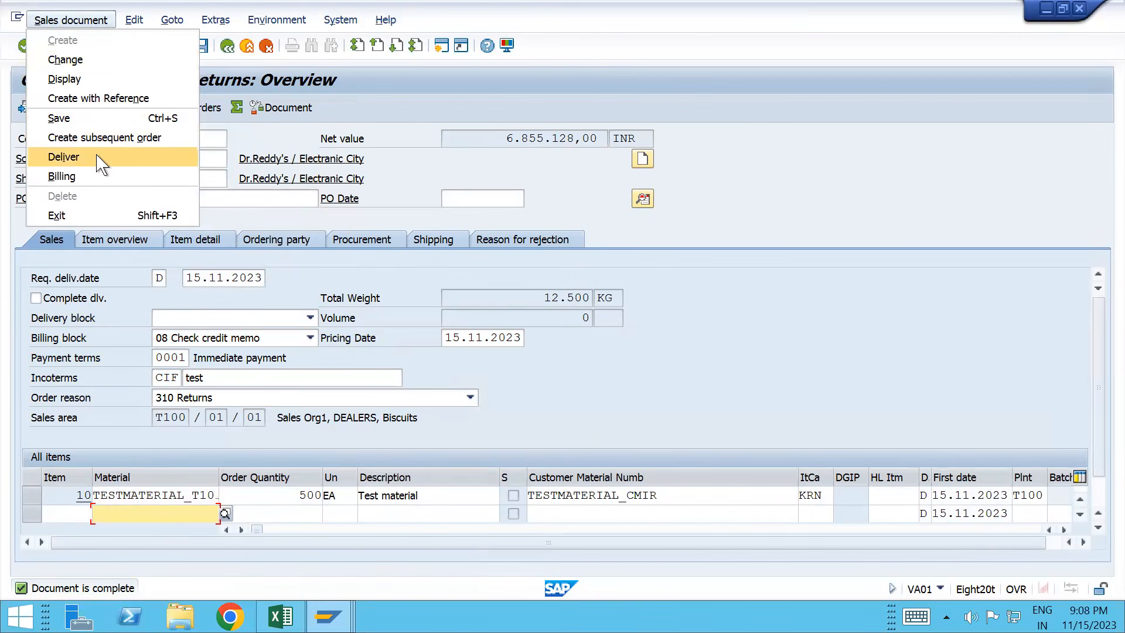
# Step: Save return 60000244 and create its returns delivery, dismissing the save prompt
pyautogui.click(101, 164)
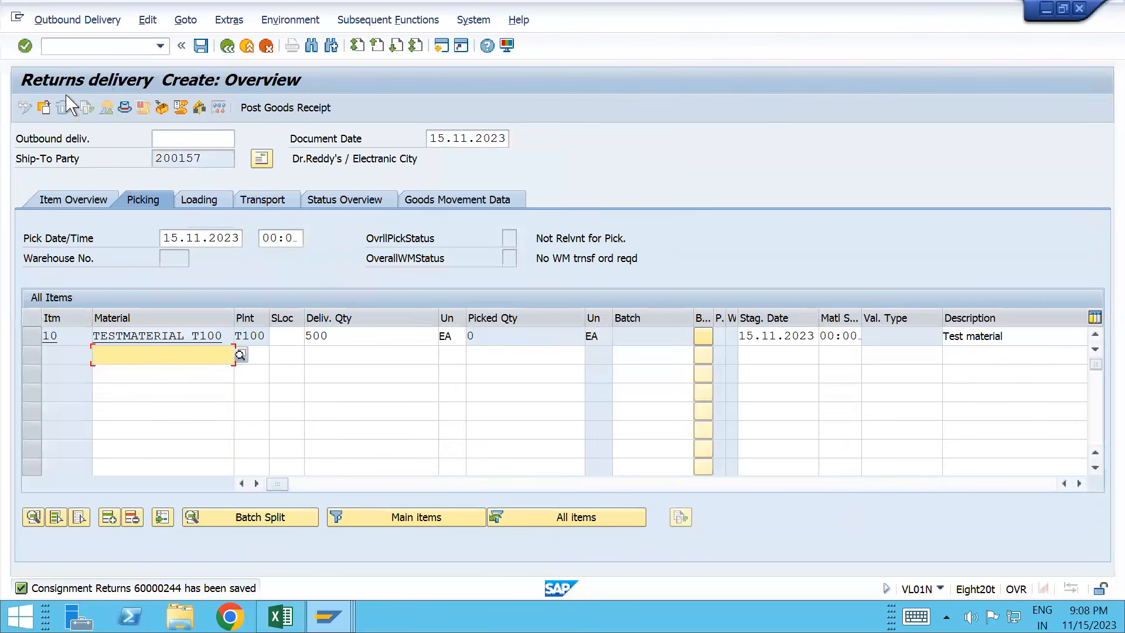
pyautogui.click(89, 26)
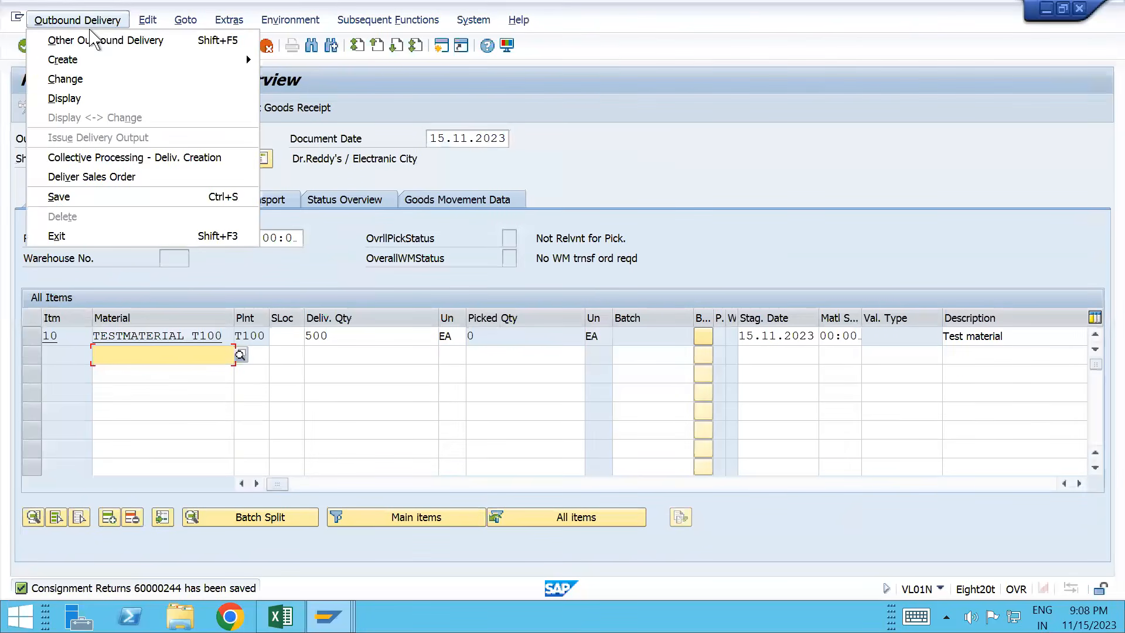
pyautogui.click(100, 79)
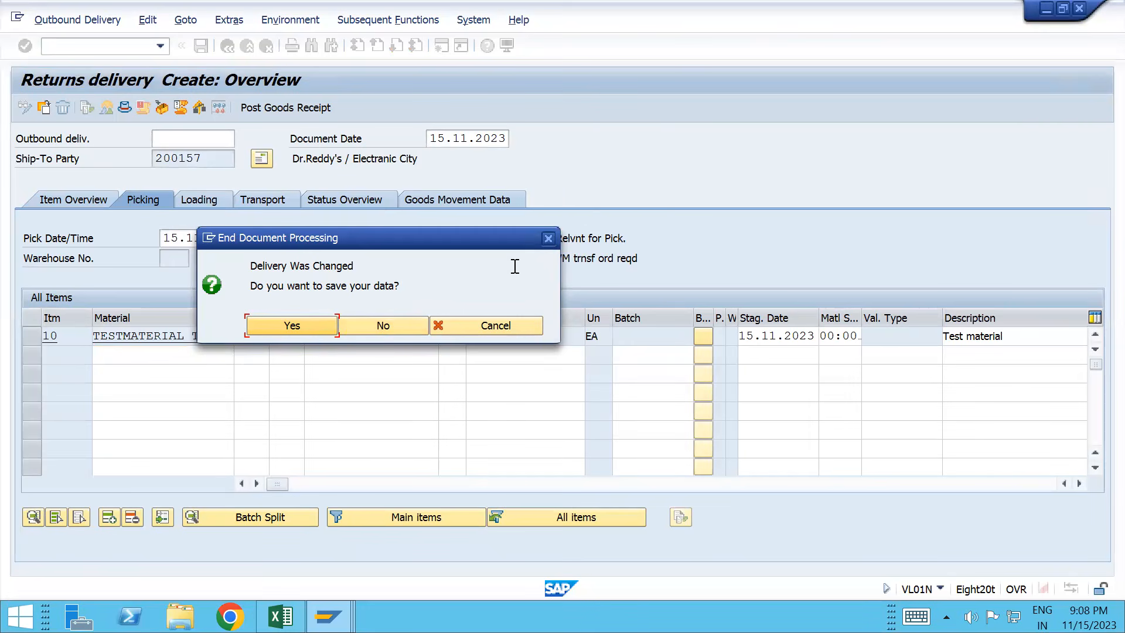
pyautogui.click(548, 238)
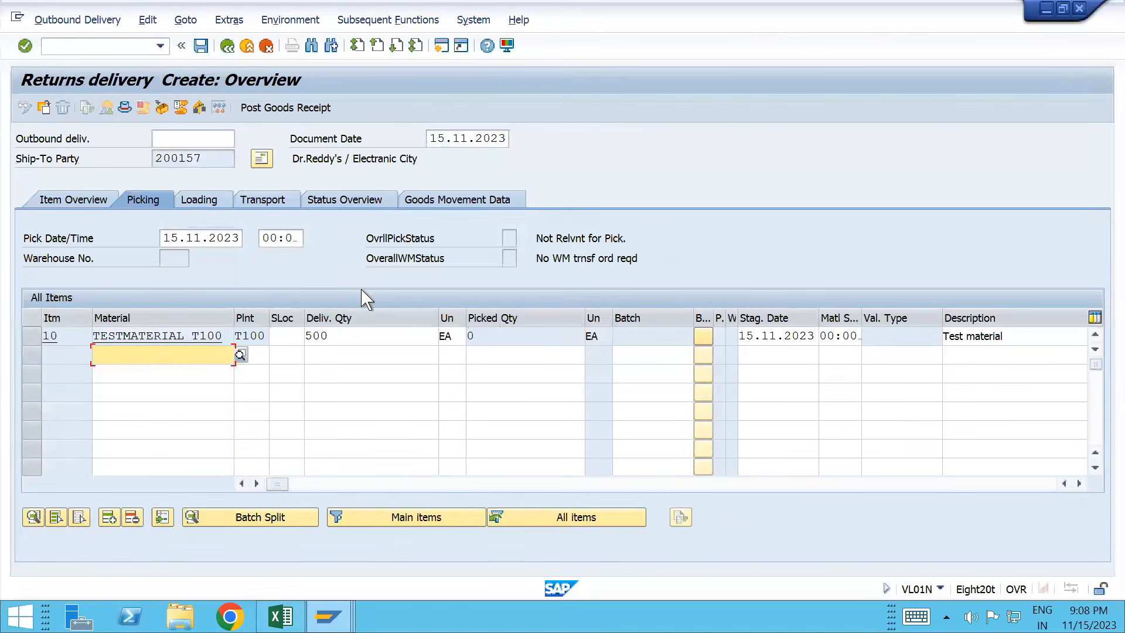
# Step: Set storage location T101 and delivery quantity 500, then post the goods receipt
pyautogui.click(282, 335)
pyautogui.press('Down')
pyautogui.press('Return')
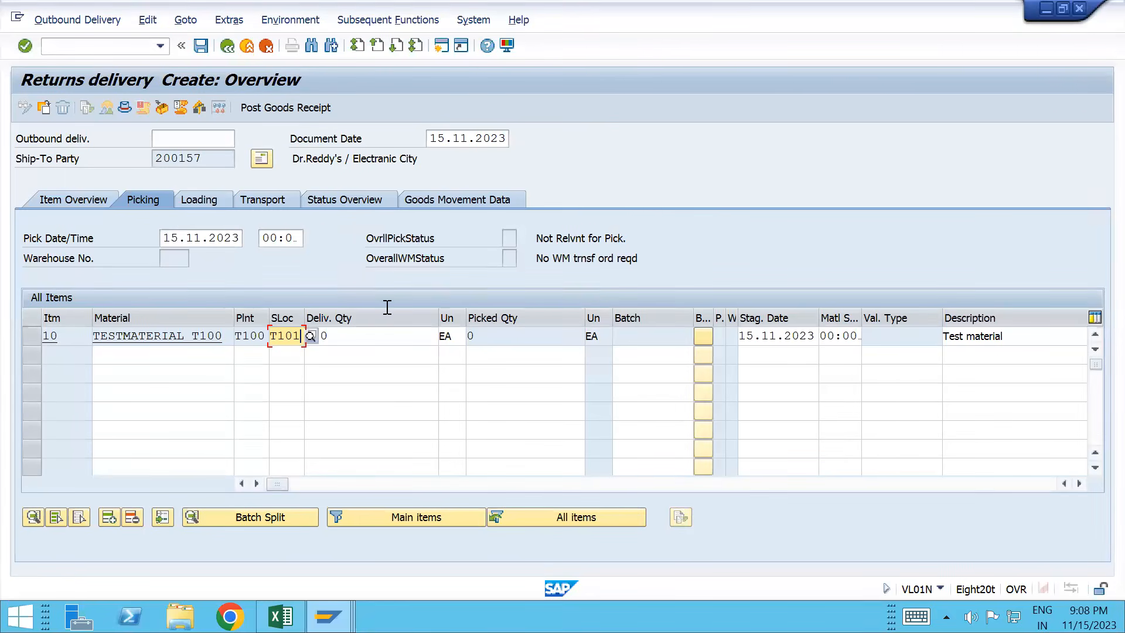
pyautogui.click(377, 333)
pyautogui.write('500')
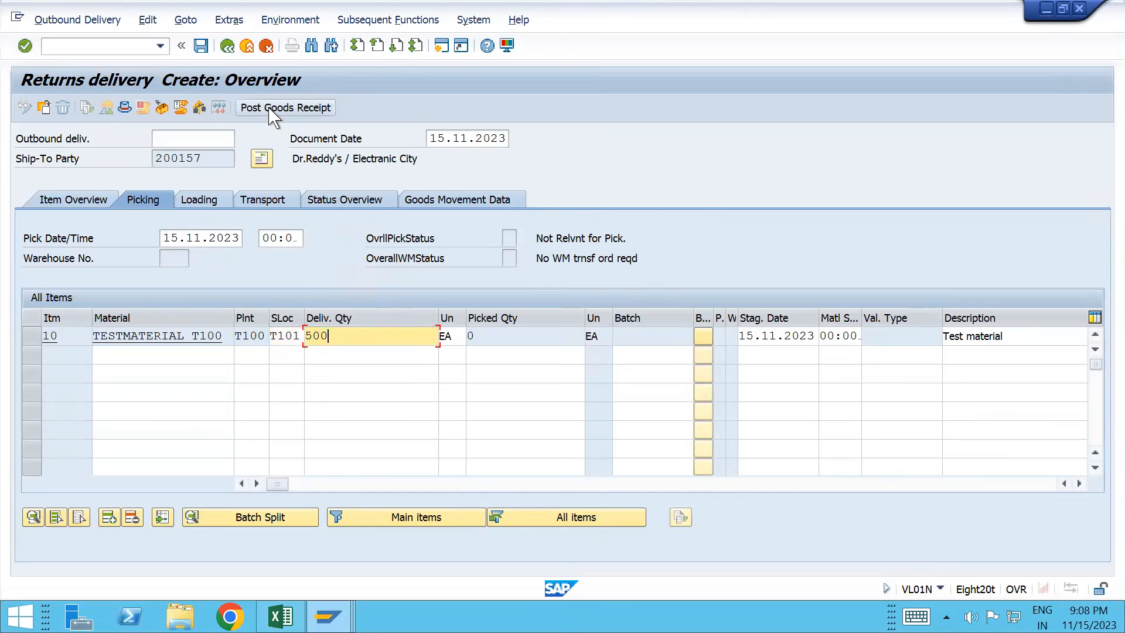
pyautogui.click(305, 108)
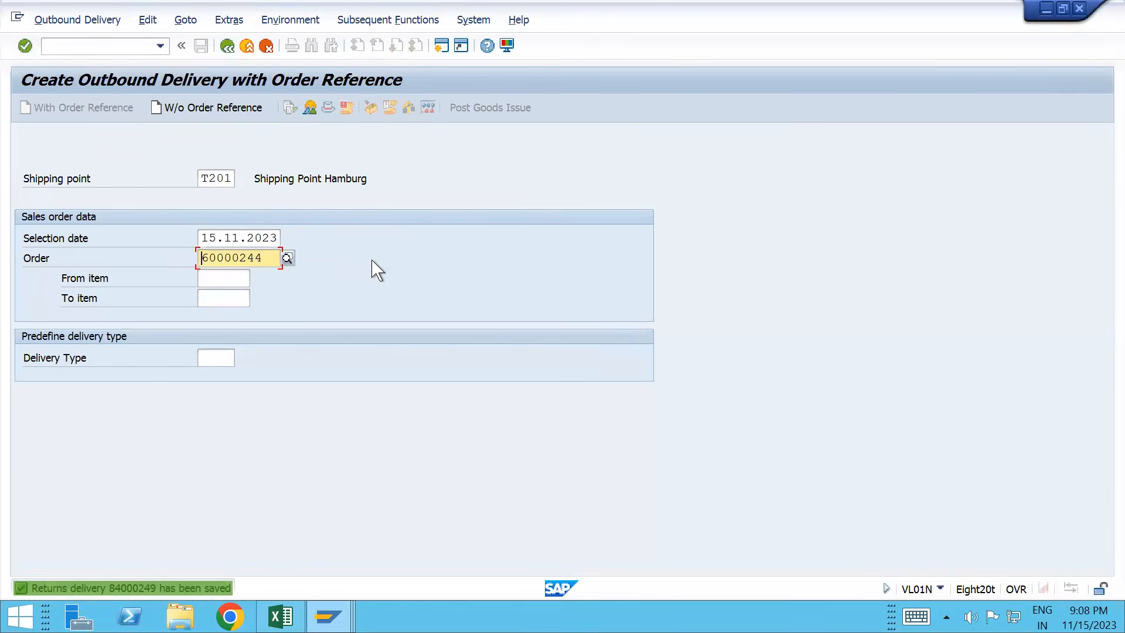
# Step: Open the saved returns delivery for changing and copy its number
pyautogui.click(79, 24)
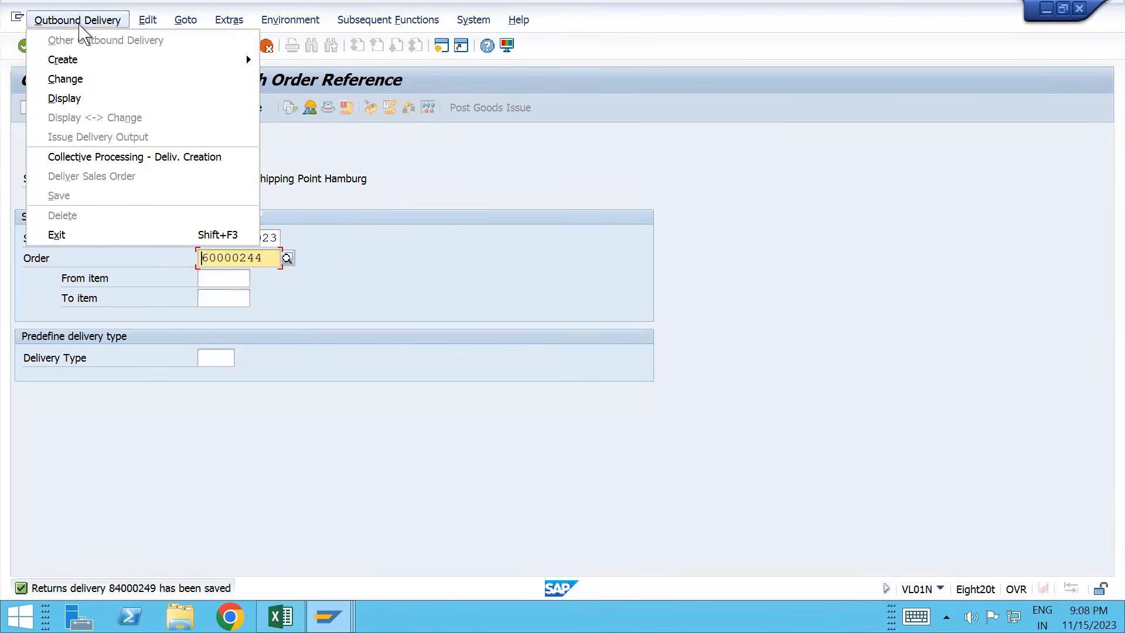
pyautogui.click(82, 79)
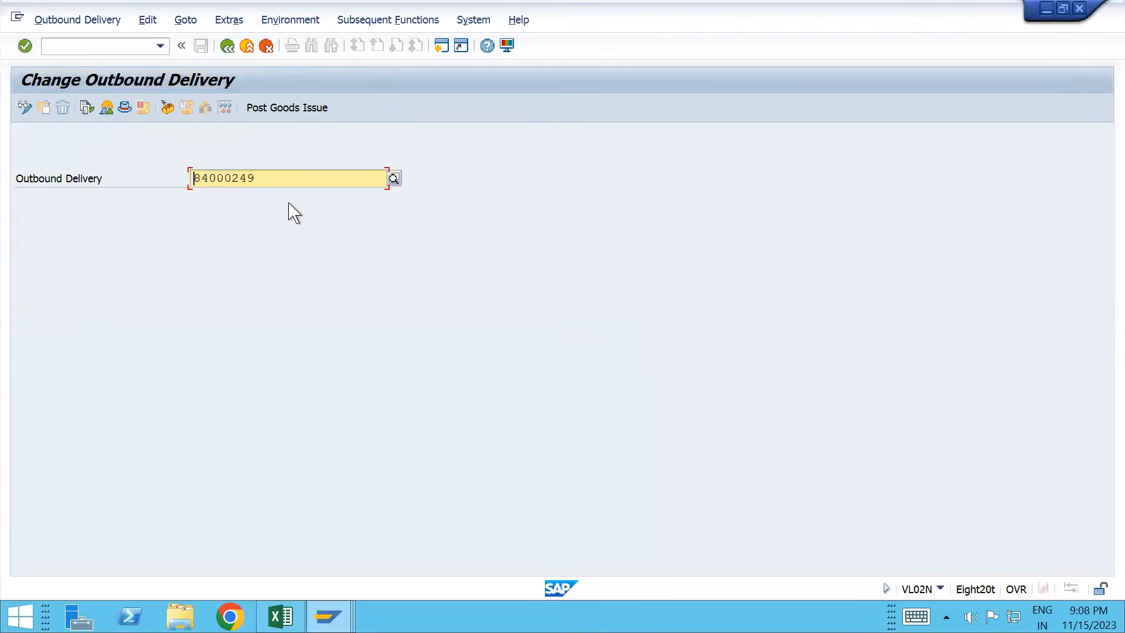
pyautogui.hotkey('ctrl', 'a')
pyautogui.hotkey('ctrl', 'c')
# Step: Bill delivery 84000249 via /nvf01 and view the log: billing type couldn't be determined
pyautogui.click(113, 49)
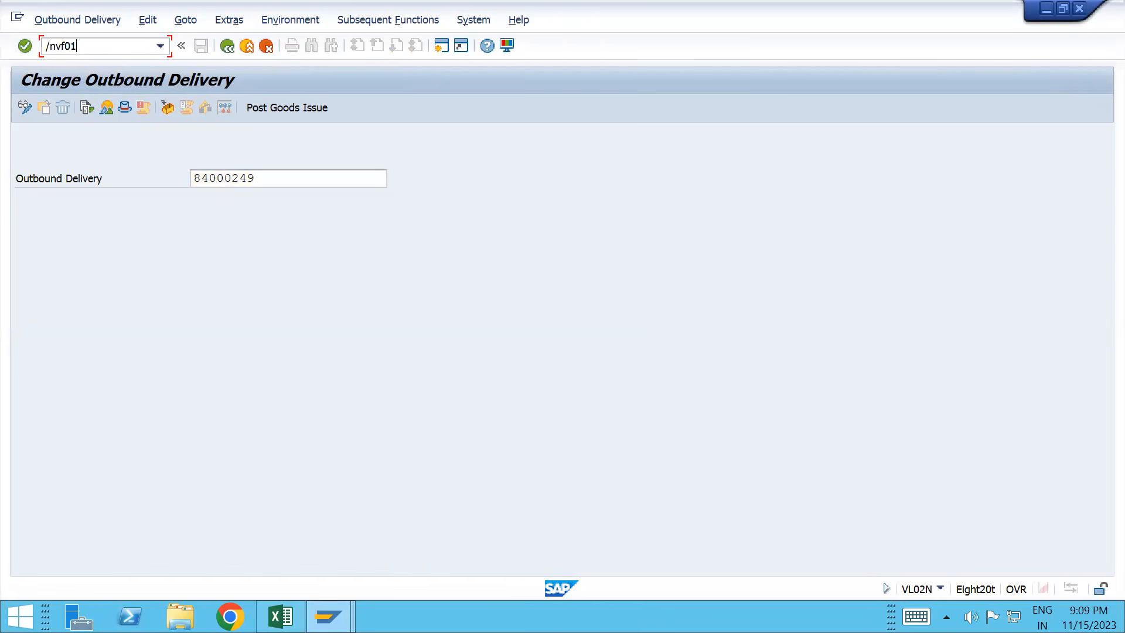
pyautogui.write('/nvf01')
pyautogui.press('Return')
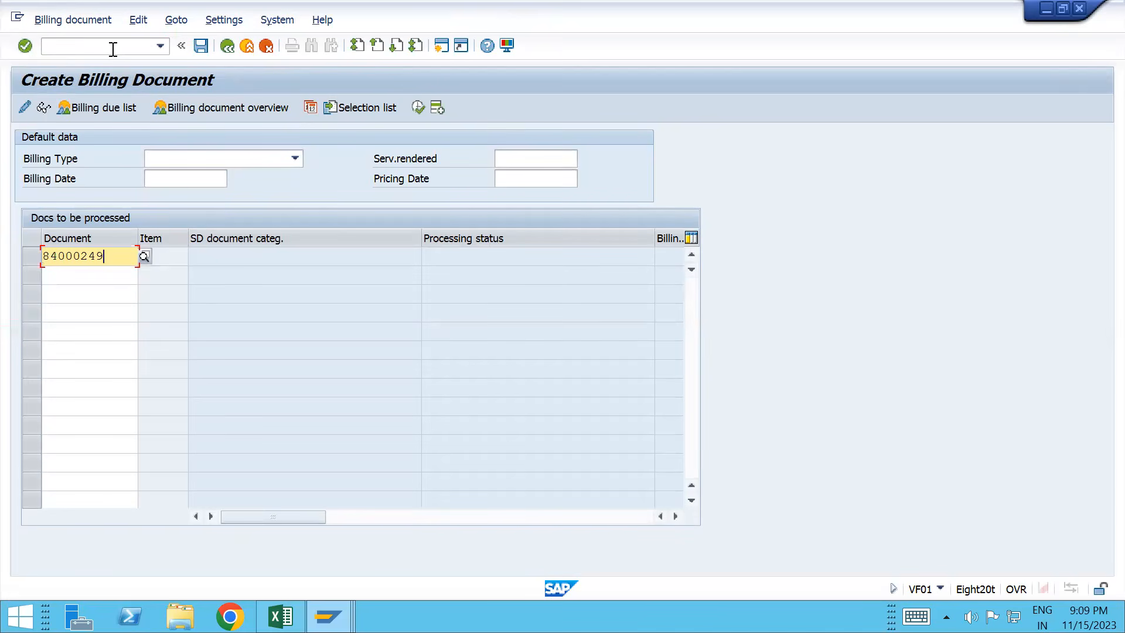
pyautogui.press('Return')
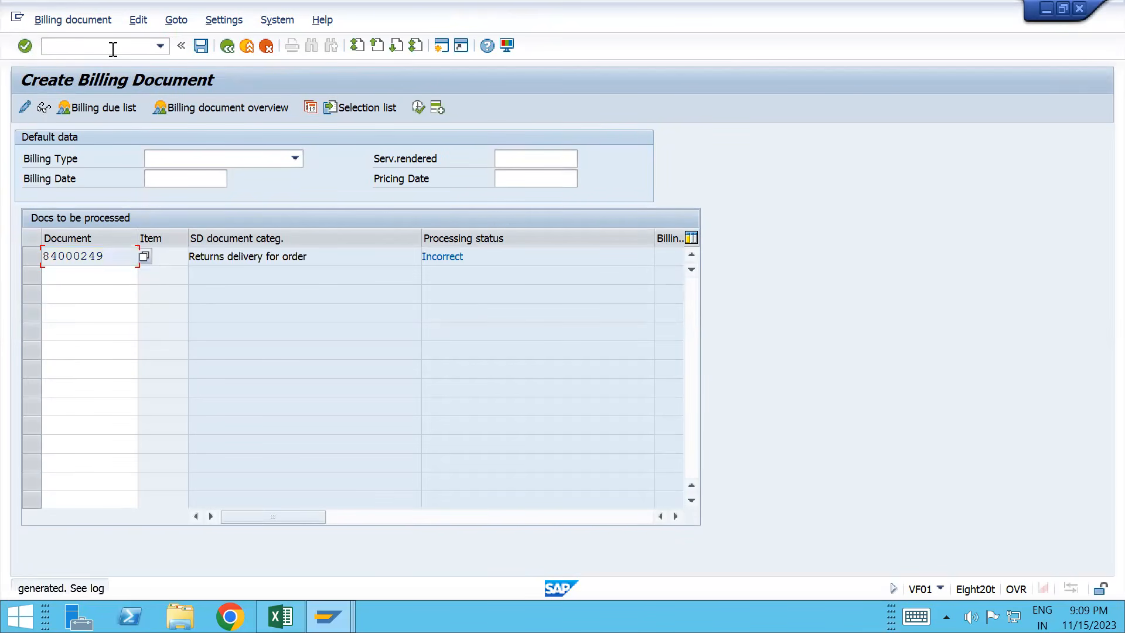
pyautogui.click(140, 23)
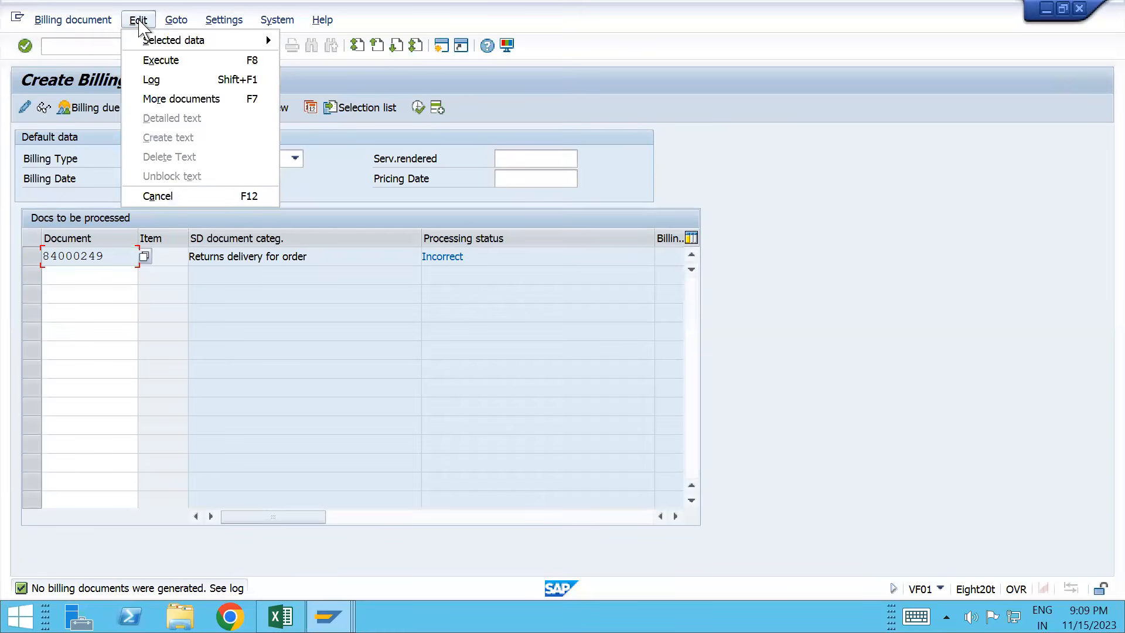
pyautogui.click(162, 81)
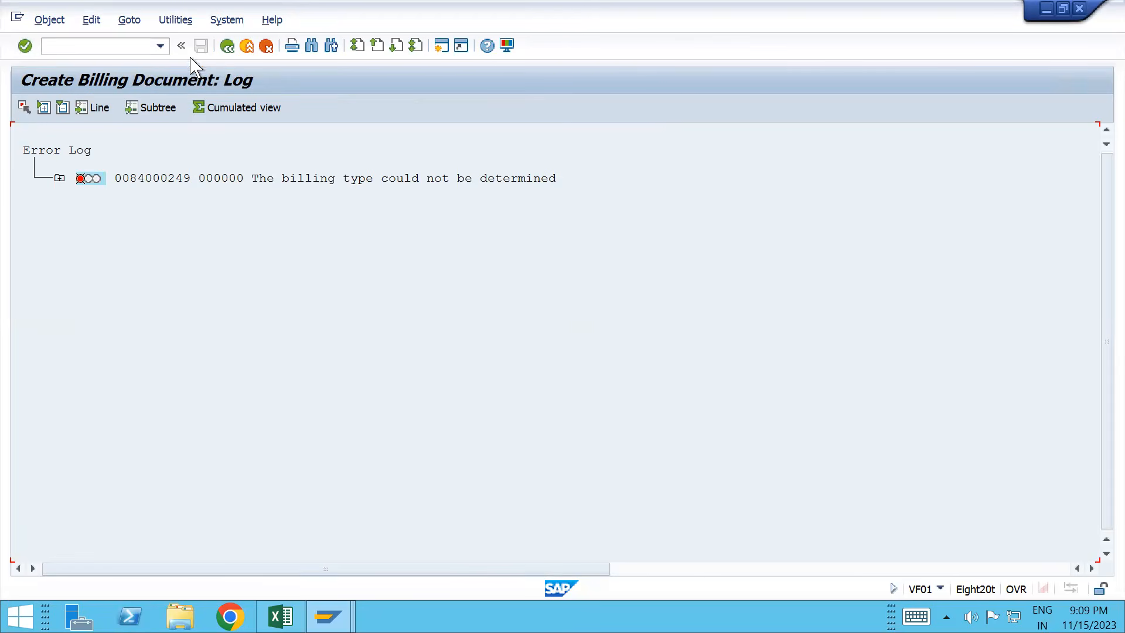
pyautogui.click(228, 46)
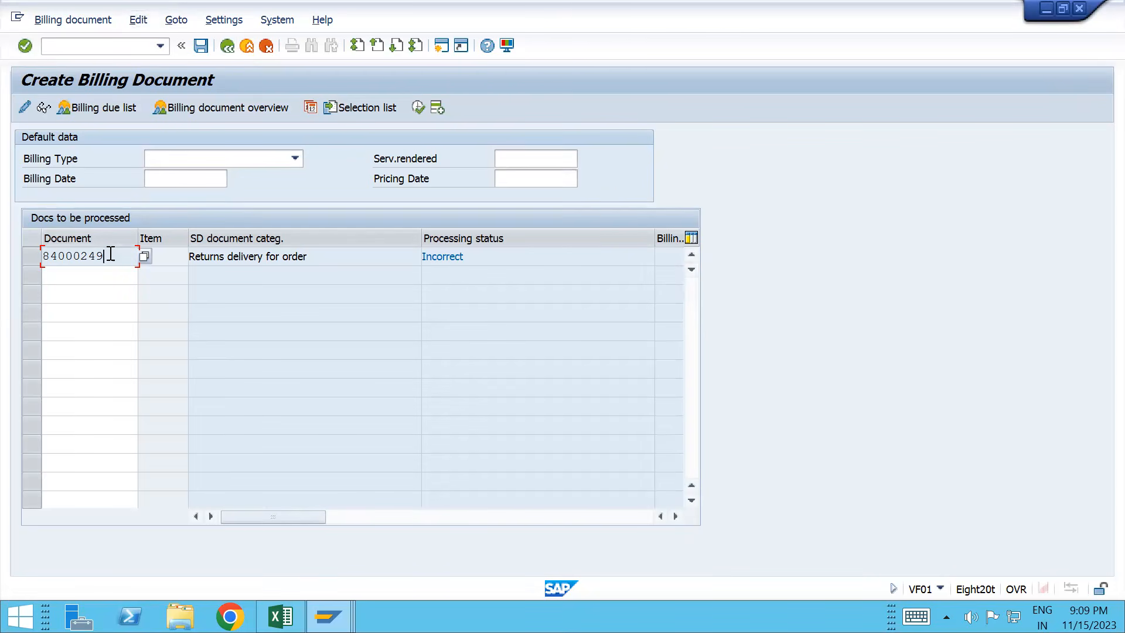
pyautogui.moveTo(110, 254); pyautogui.dragTo(48, 256)
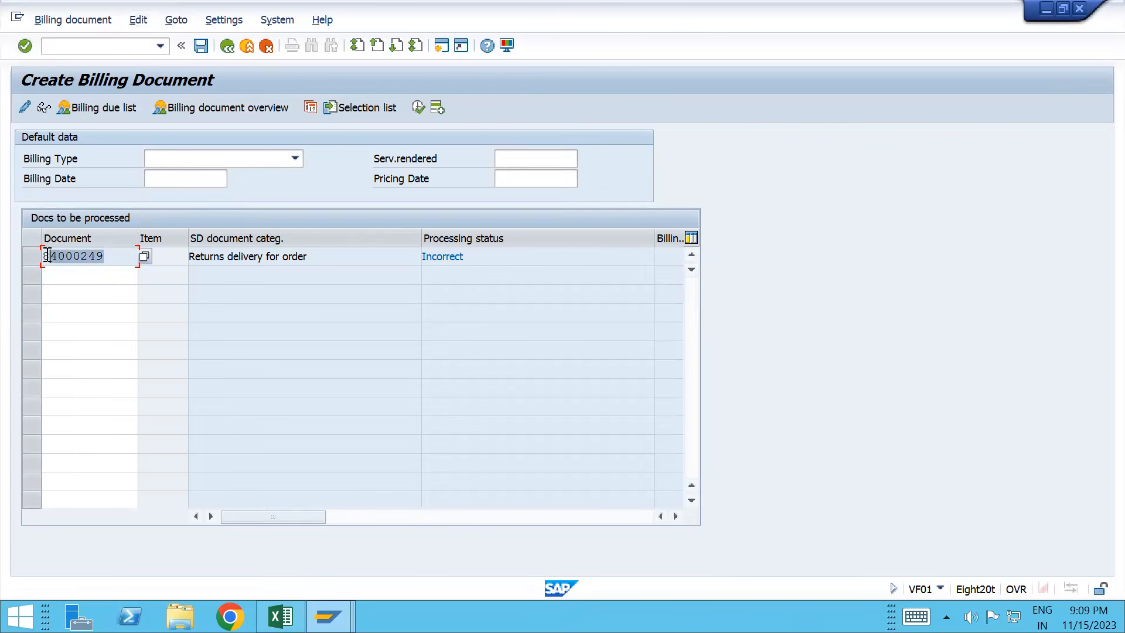
# Step: From delivery 84000249's document flow, display consignment returns order 60000244 and copy its number
pyautogui.click(87, 51)
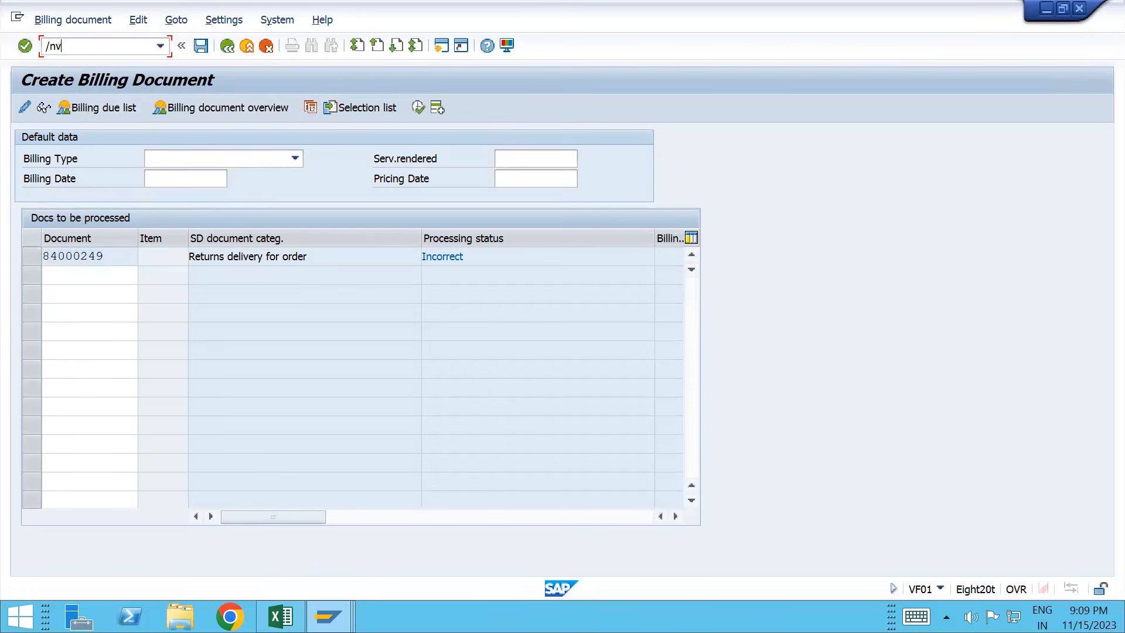
pyautogui.press('Return')
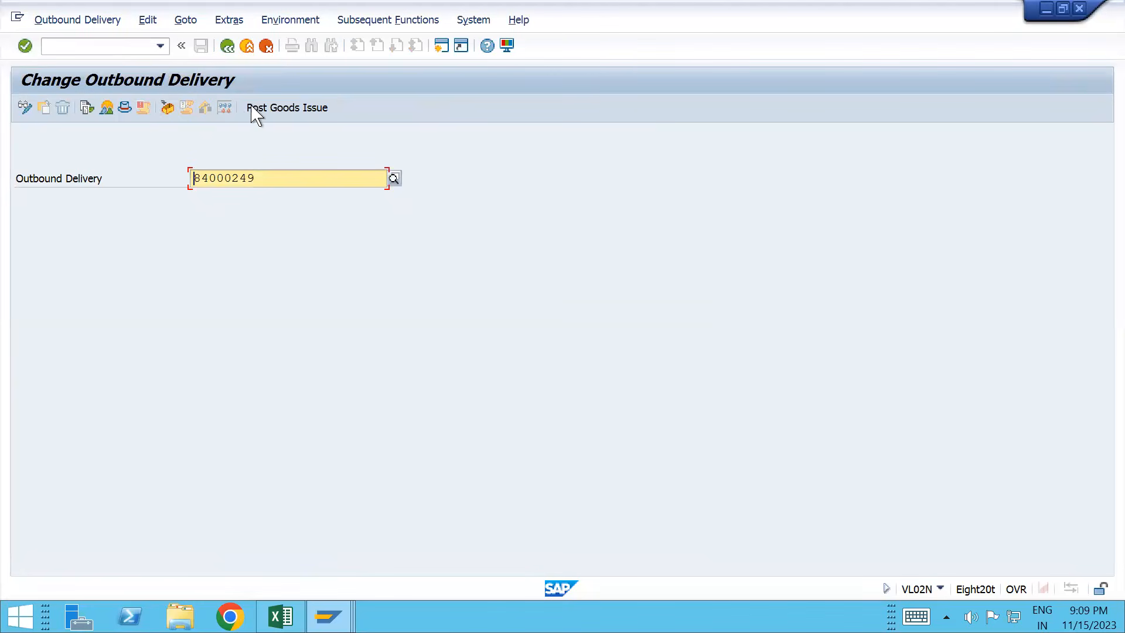
pyautogui.click(91, 111)
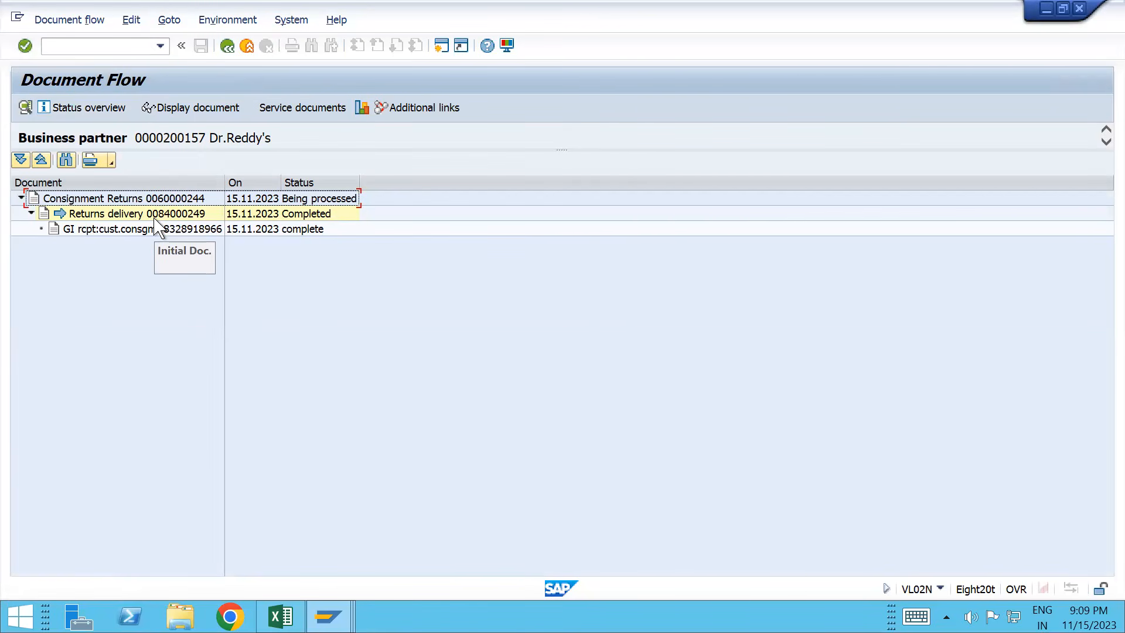
pyautogui.click(152, 201)
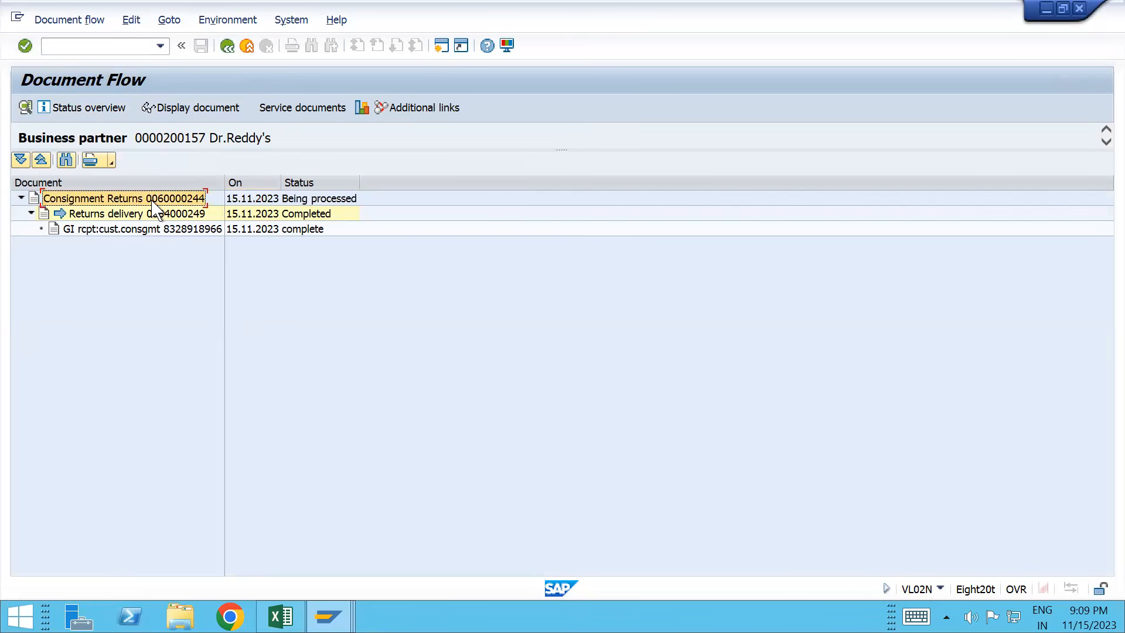
pyautogui.click(200, 108)
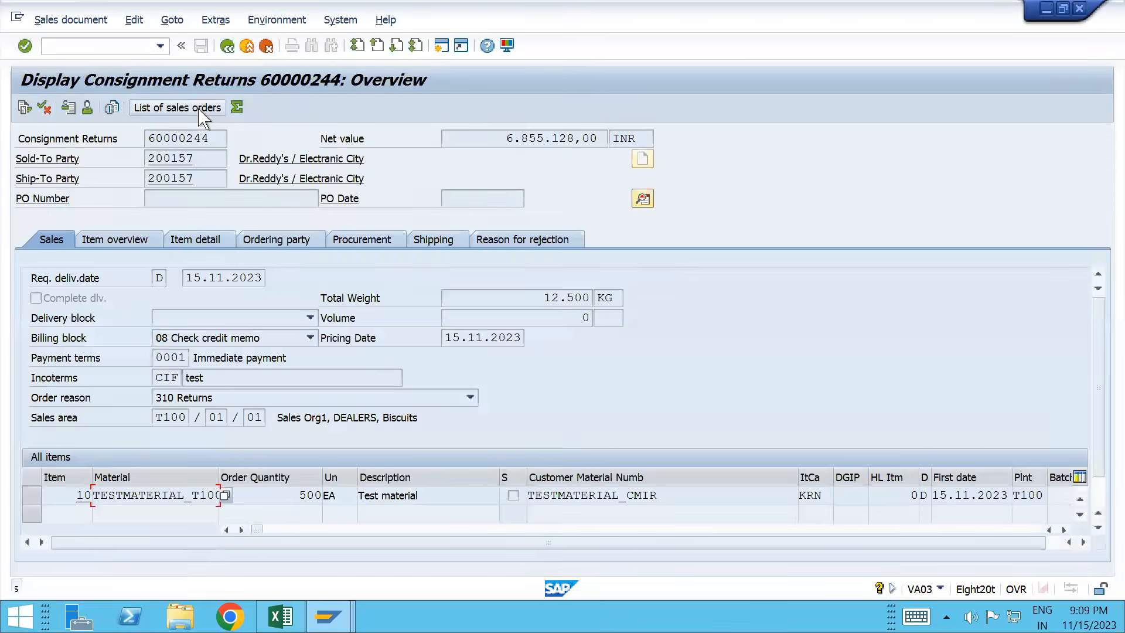
pyautogui.moveTo(149, 139); pyautogui.dragTo(212, 136)
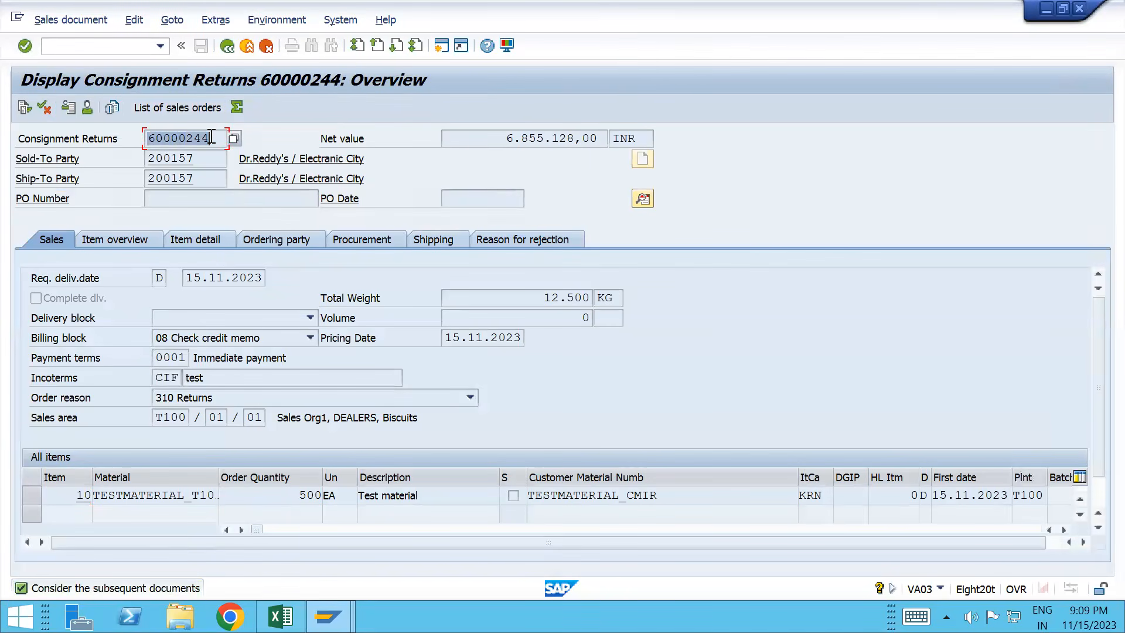
# Step: Bill order 60000244 via /nvf01, see the billing block in the log, then open it in VA02
pyautogui.click(93, 45)
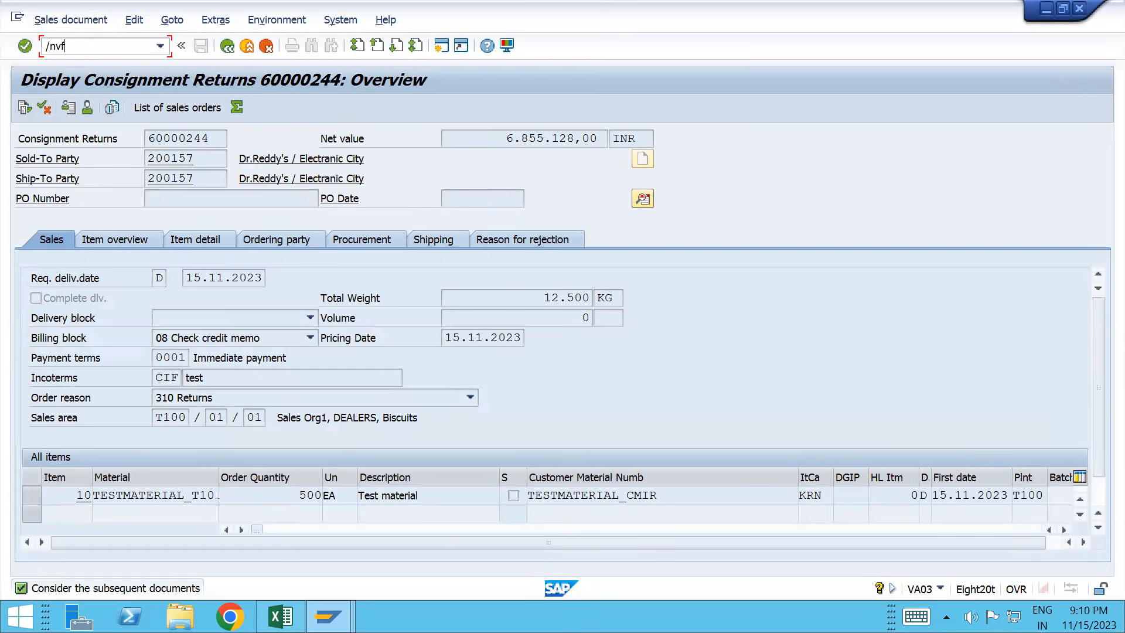
pyautogui.write('/nvf01')
pyautogui.press('Return')
pyautogui.press('Return')
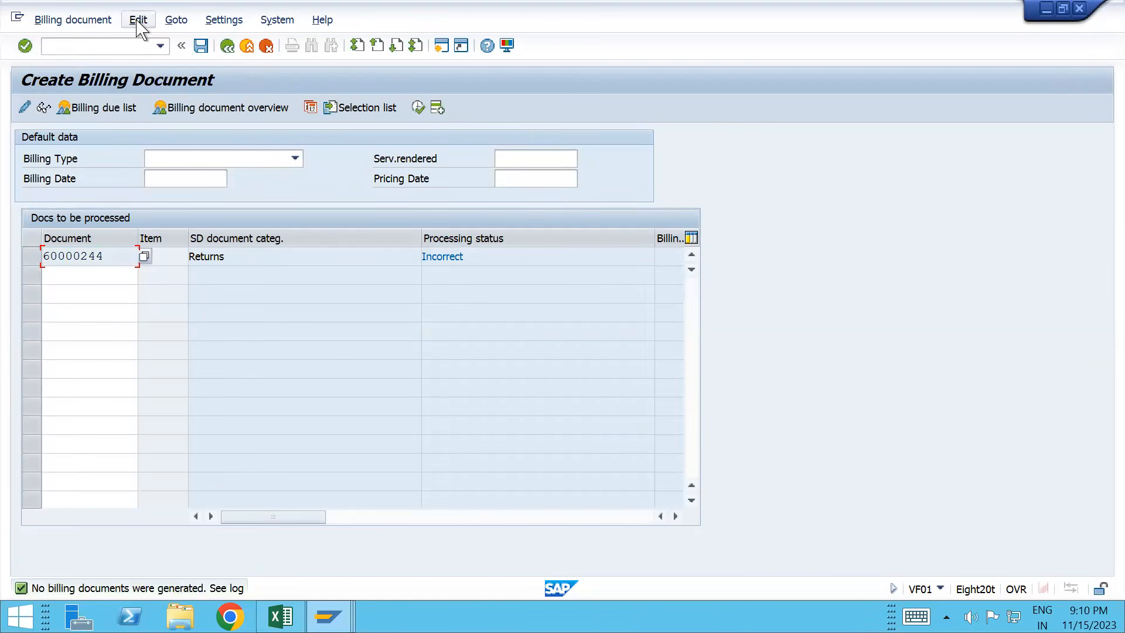
pyautogui.click(138, 21)
pyautogui.click(159, 82)
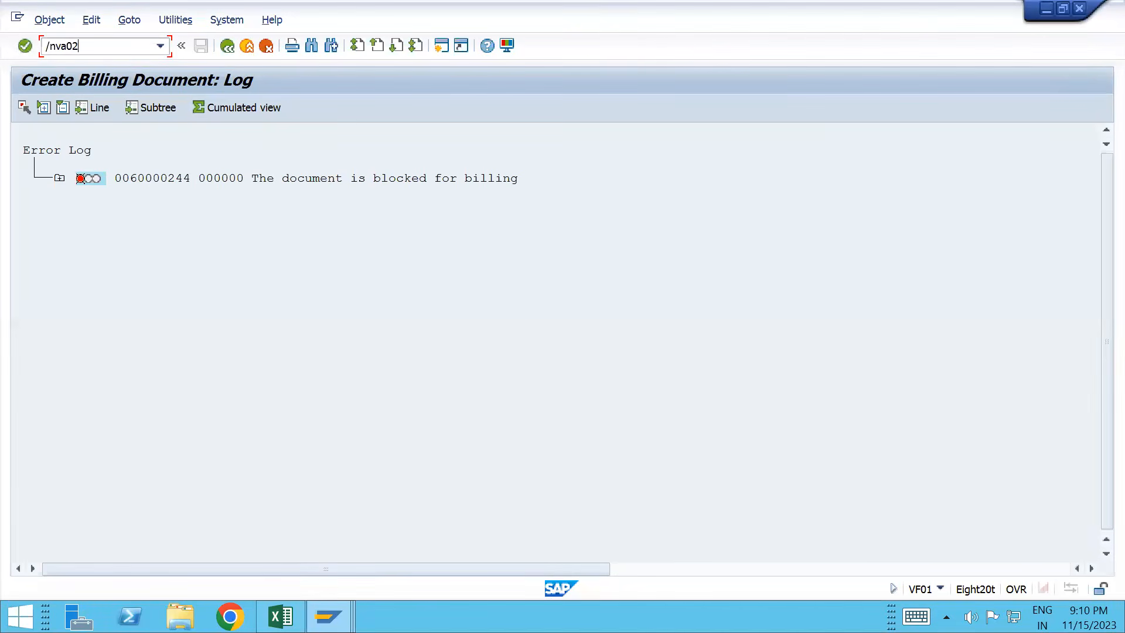
pyautogui.press('Return')
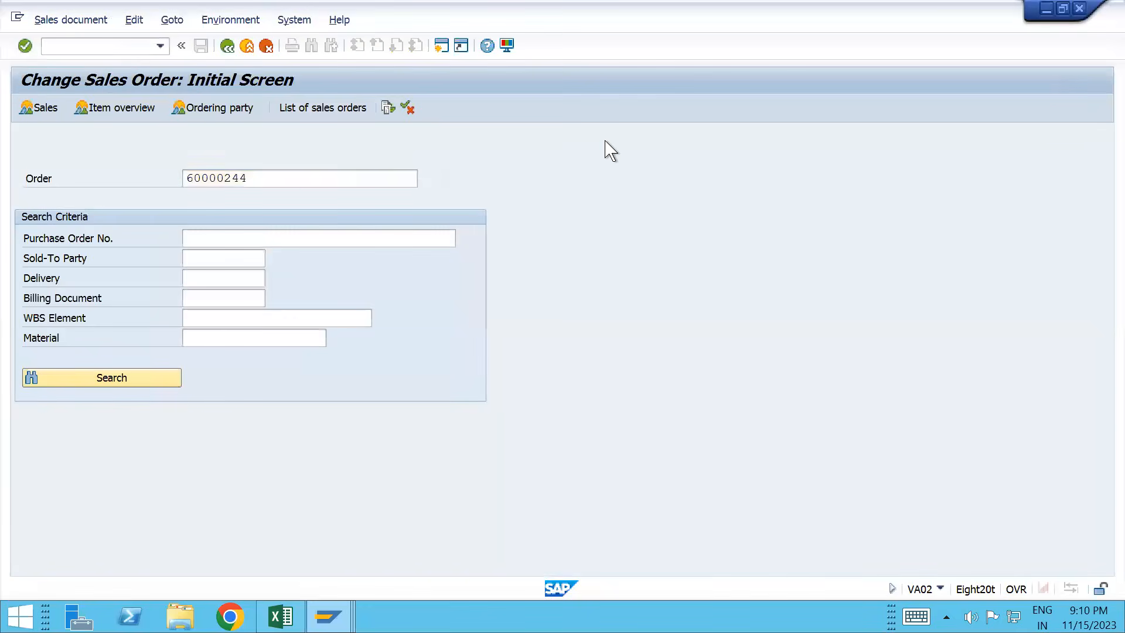
# Step: Clear the billing block on order 60000244 and save it
pyautogui.press('Return')
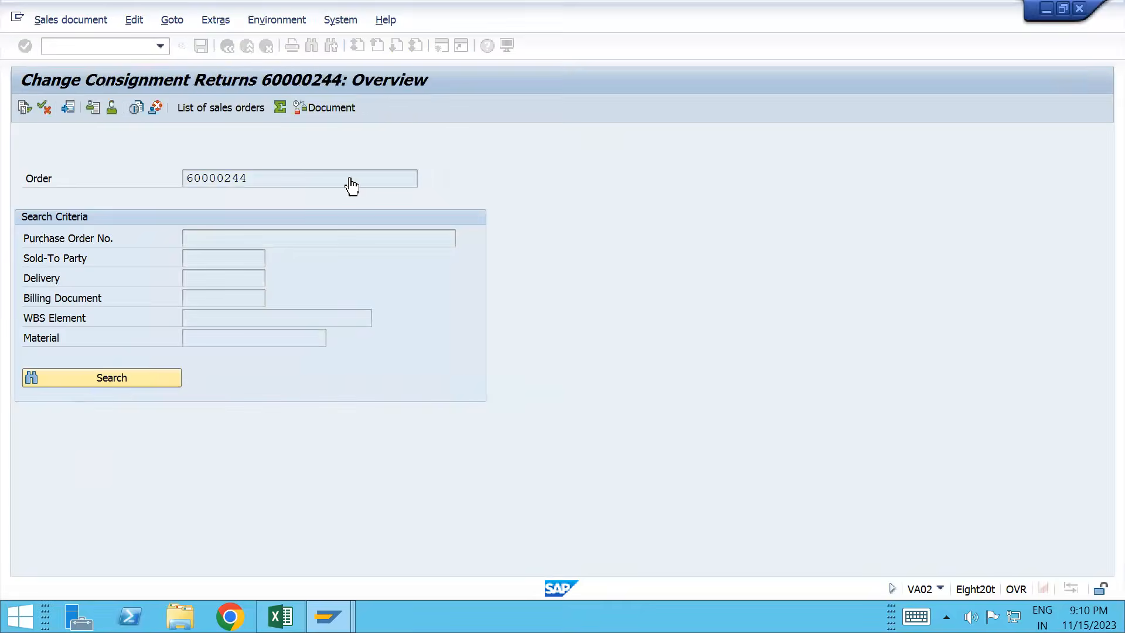
pyautogui.click(265, 340)
pyautogui.click(265, 340)
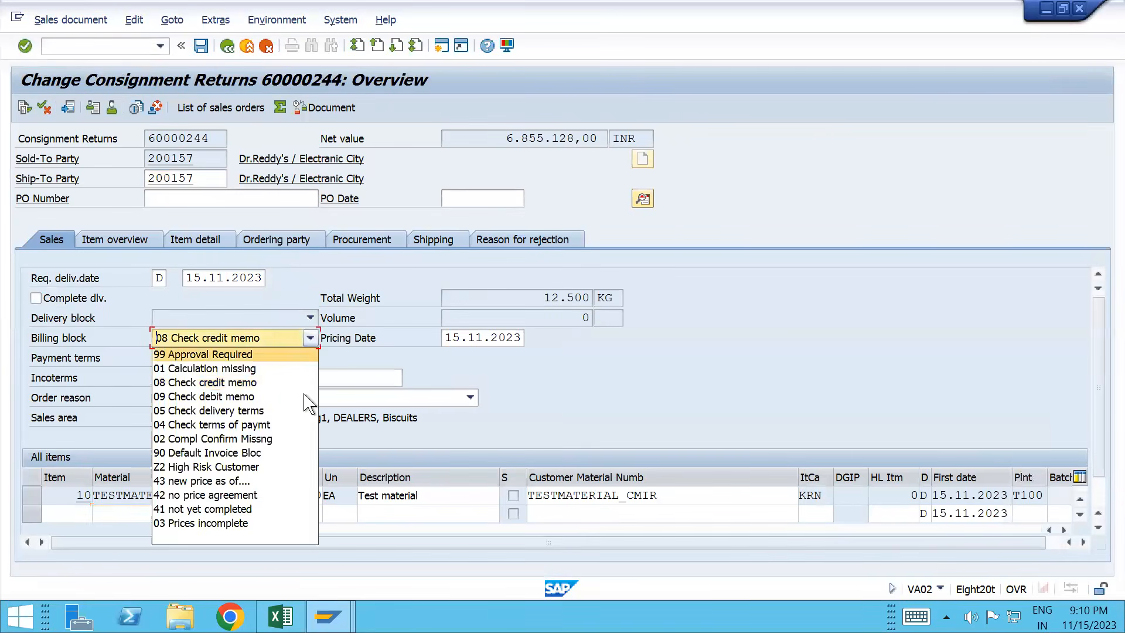
pyautogui.click(280, 533)
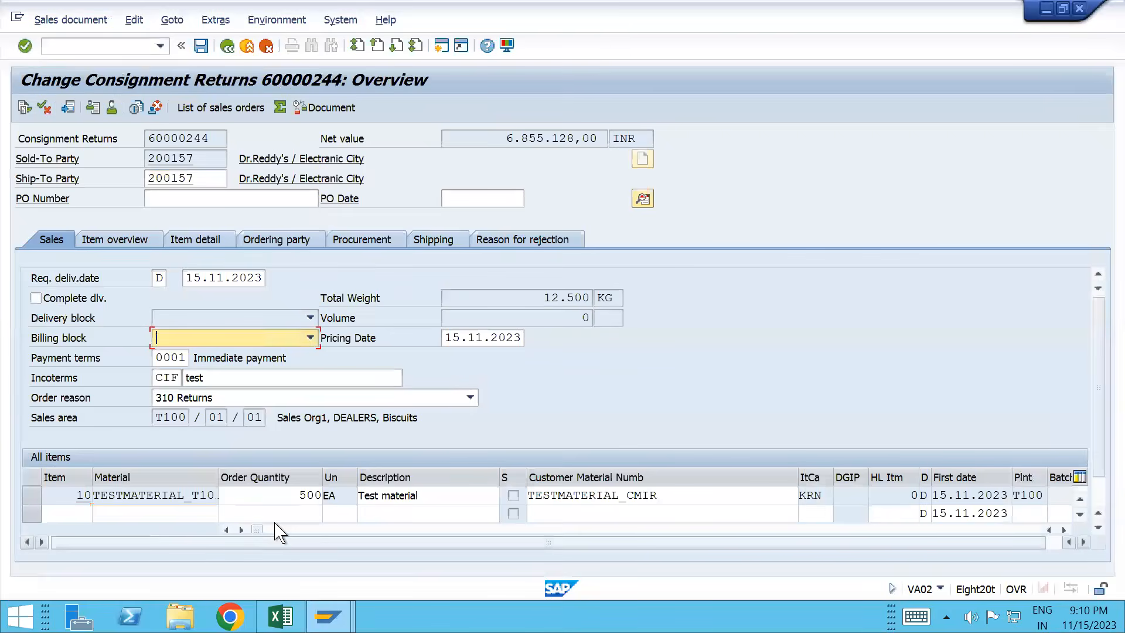
pyautogui.hotkey('ctrl', 's')
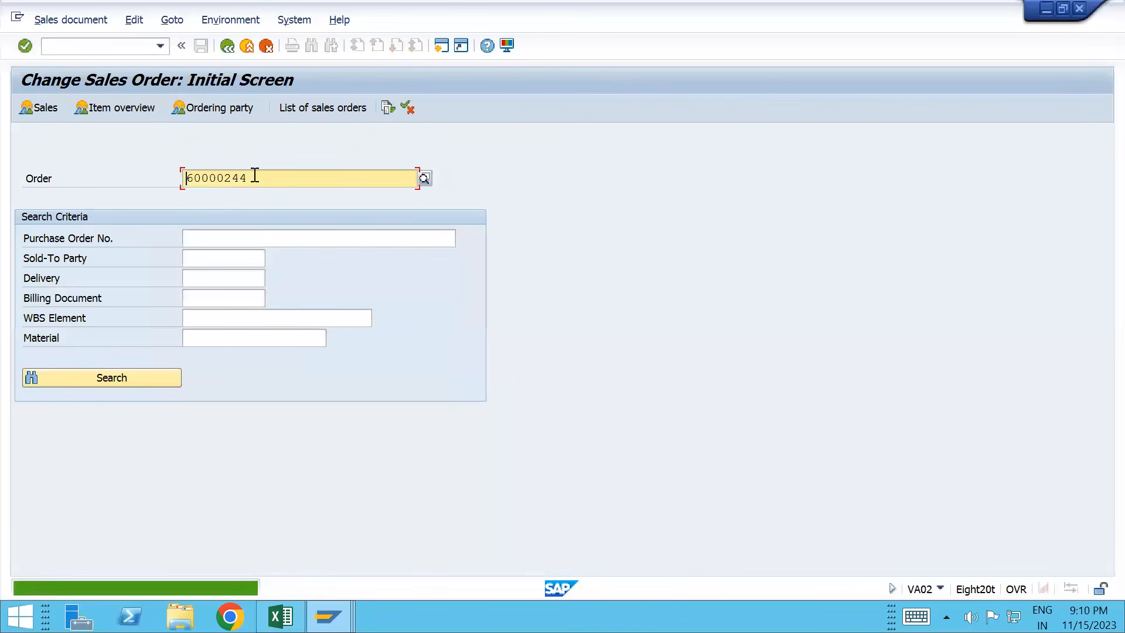
# Step: Bill order 60000244 via /nvf01, save credit for returns 90040488, and show its document flow
pyautogui.moveTo(254, 179); pyautogui.dragTo(189, 179)
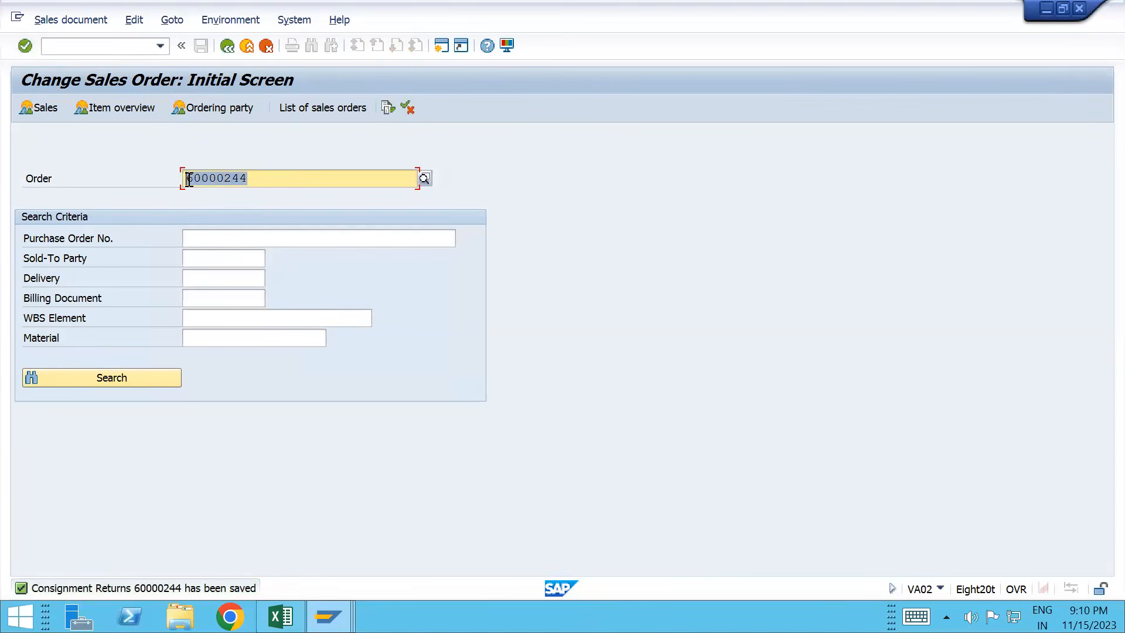
pyautogui.click(96, 49)
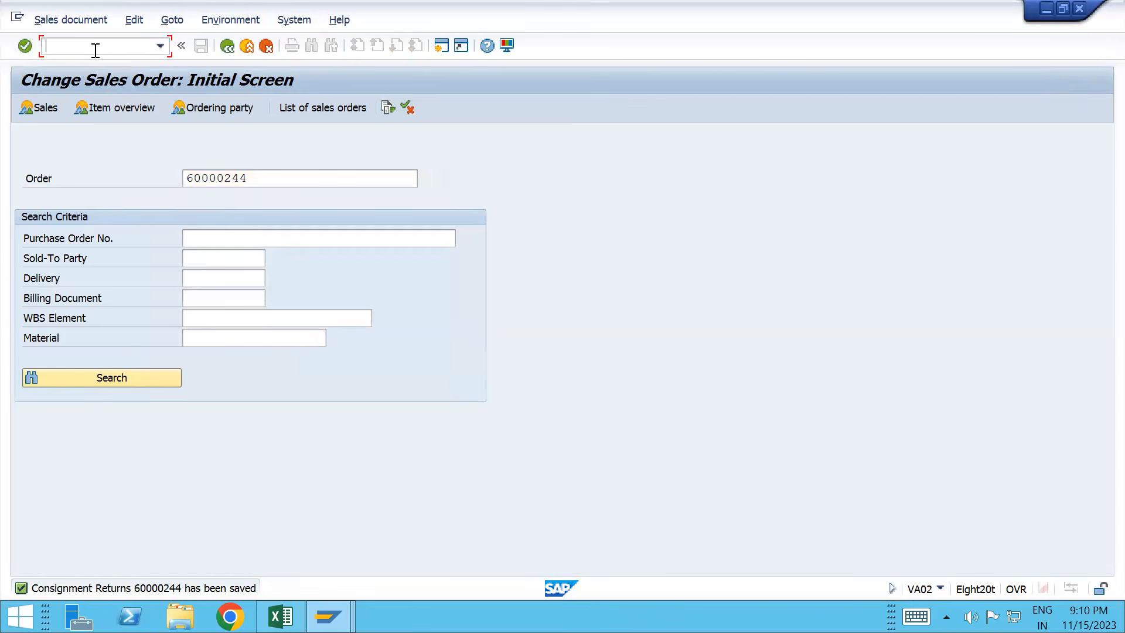
pyautogui.write('/nvf01')
pyautogui.press('Return')
pyautogui.press('Return')
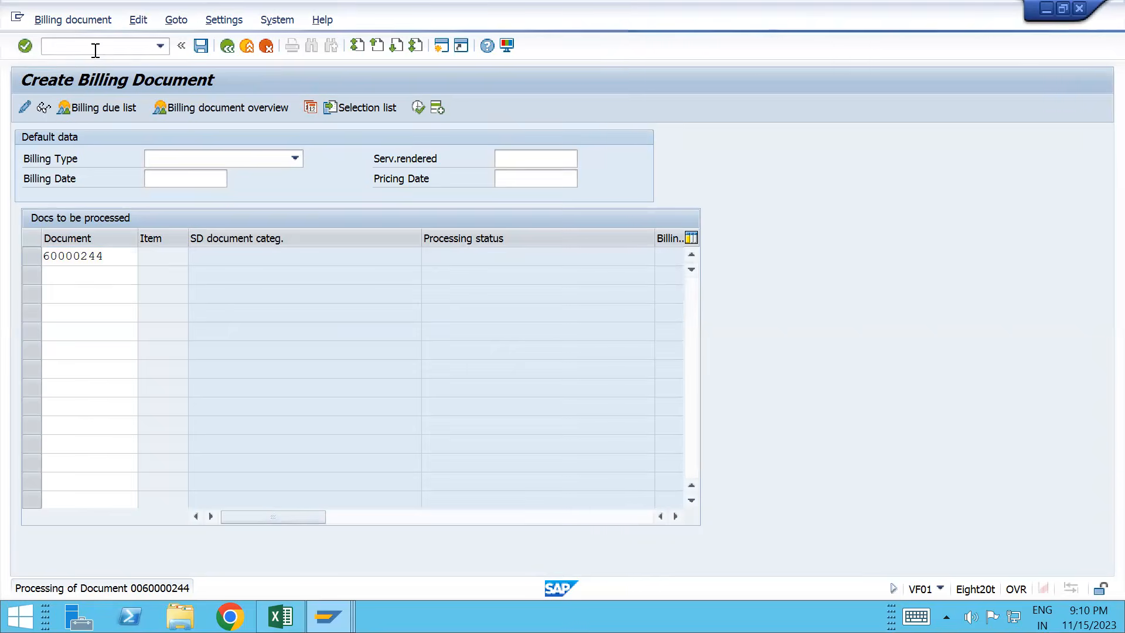
pyautogui.hotkey('ctrl', 's')
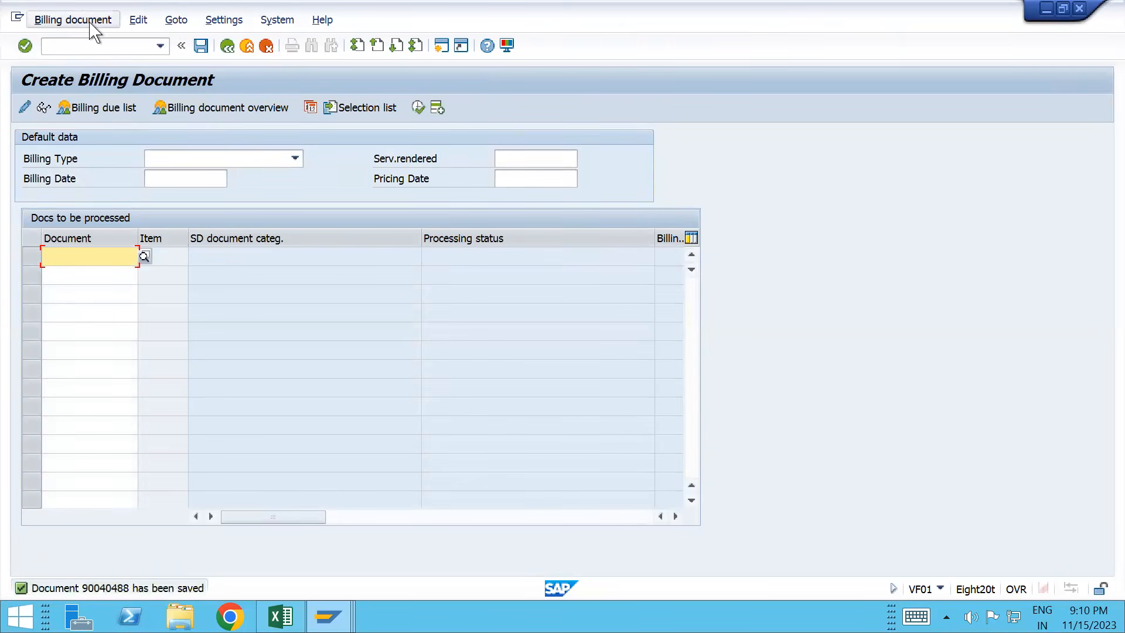
pyautogui.click(73, 20)
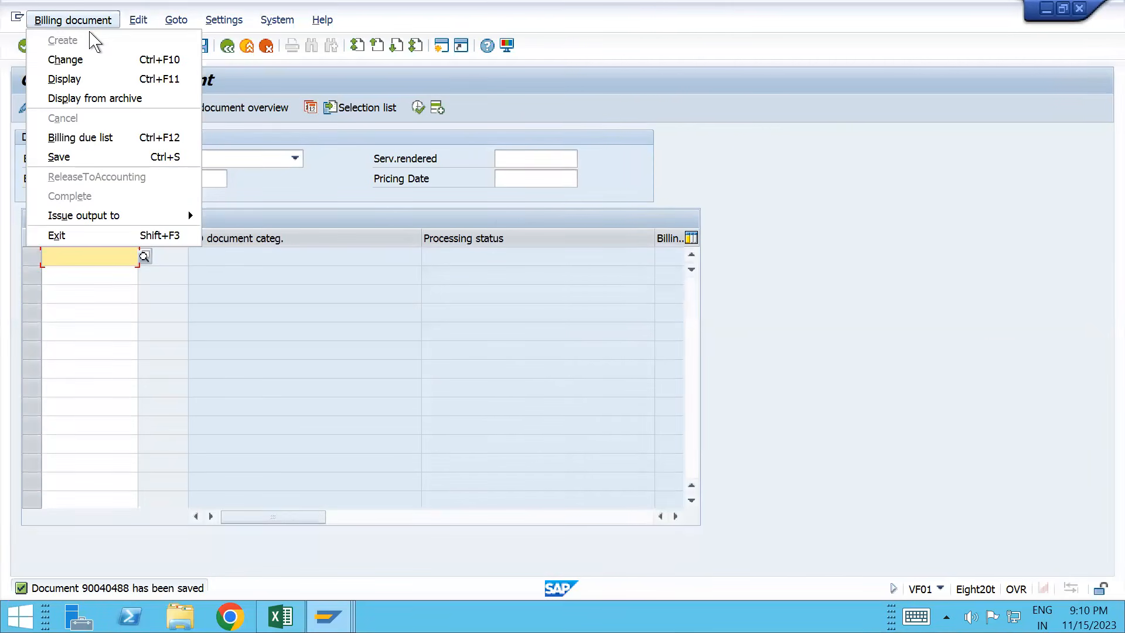
pyautogui.click(96, 62)
pyautogui.click(269, 109)
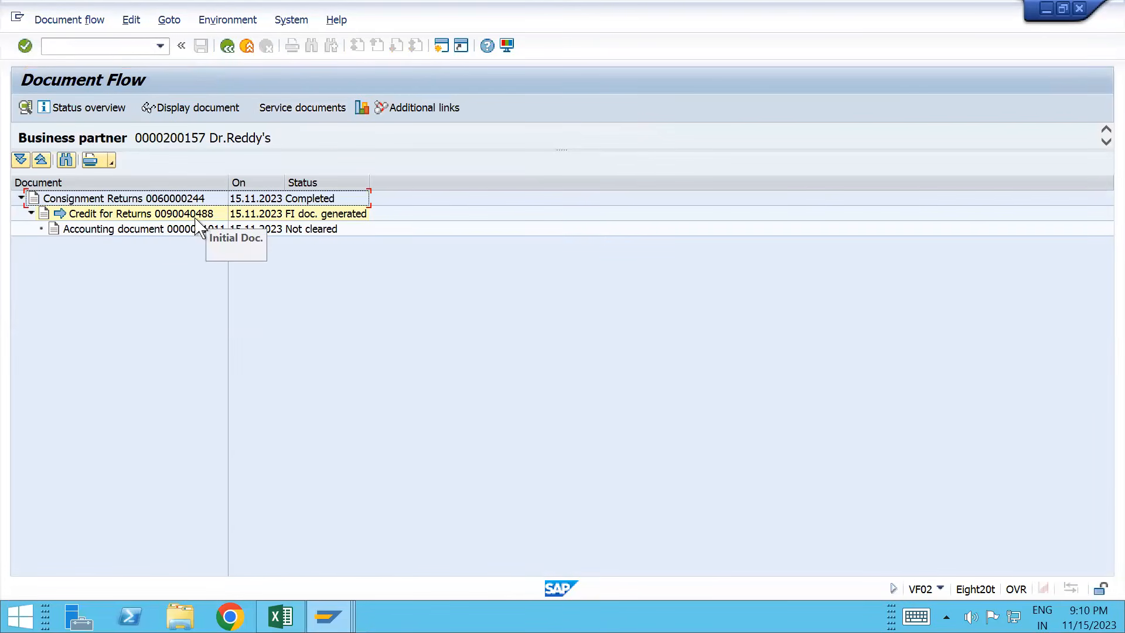
# Step: Display the Credit for Returns 90040488 details from the document flow, then go back
pyautogui.click(145, 217)
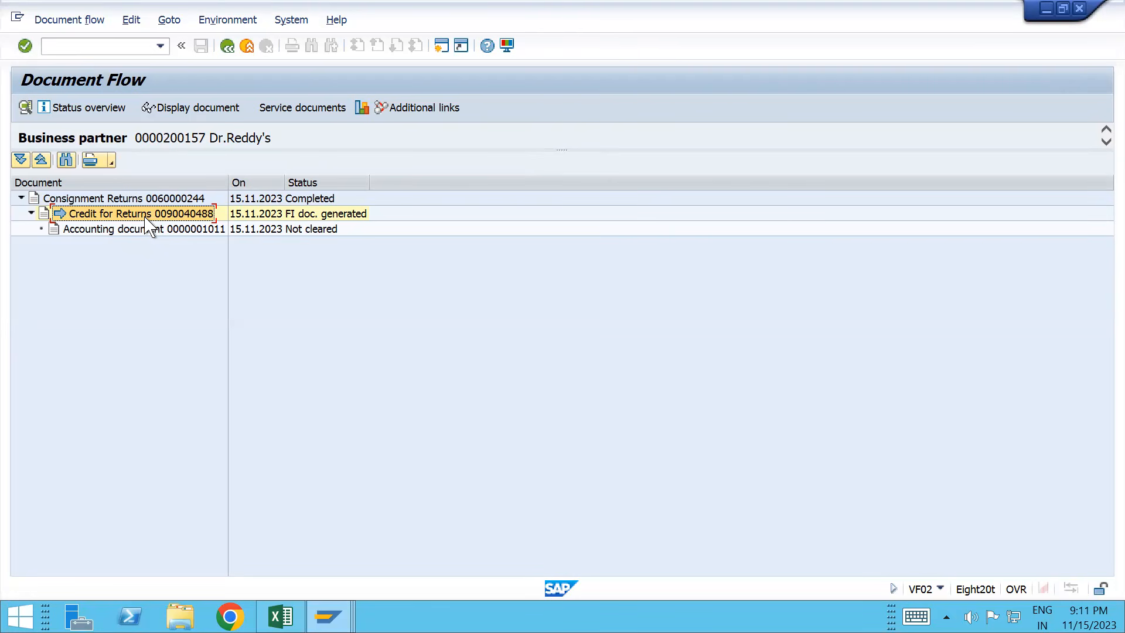
pyautogui.click(211, 113)
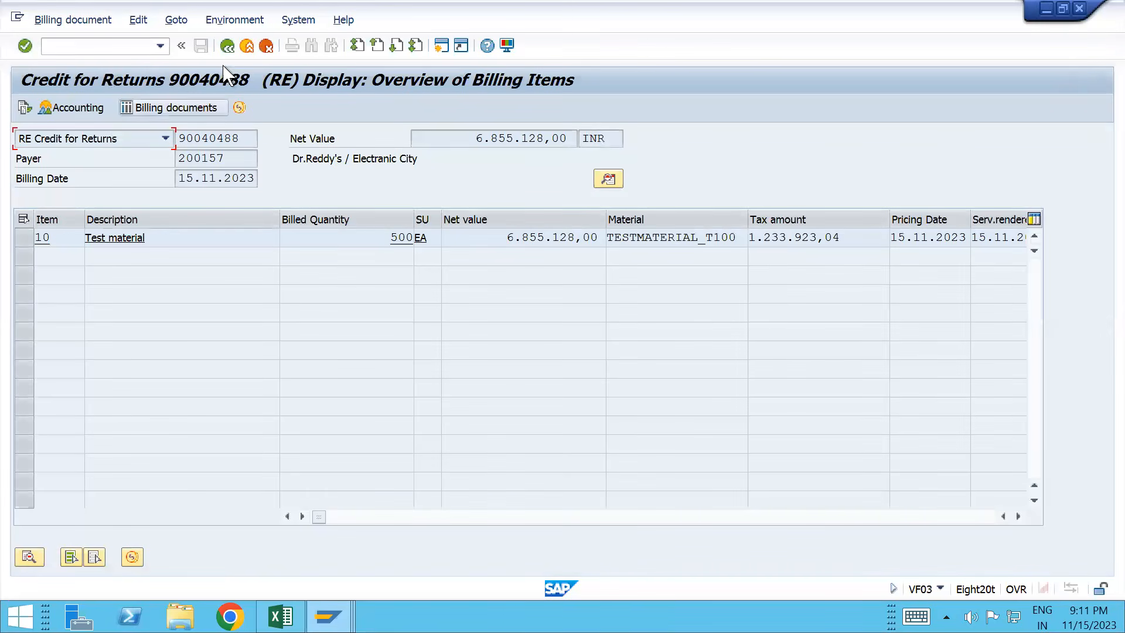
pyautogui.click(231, 47)
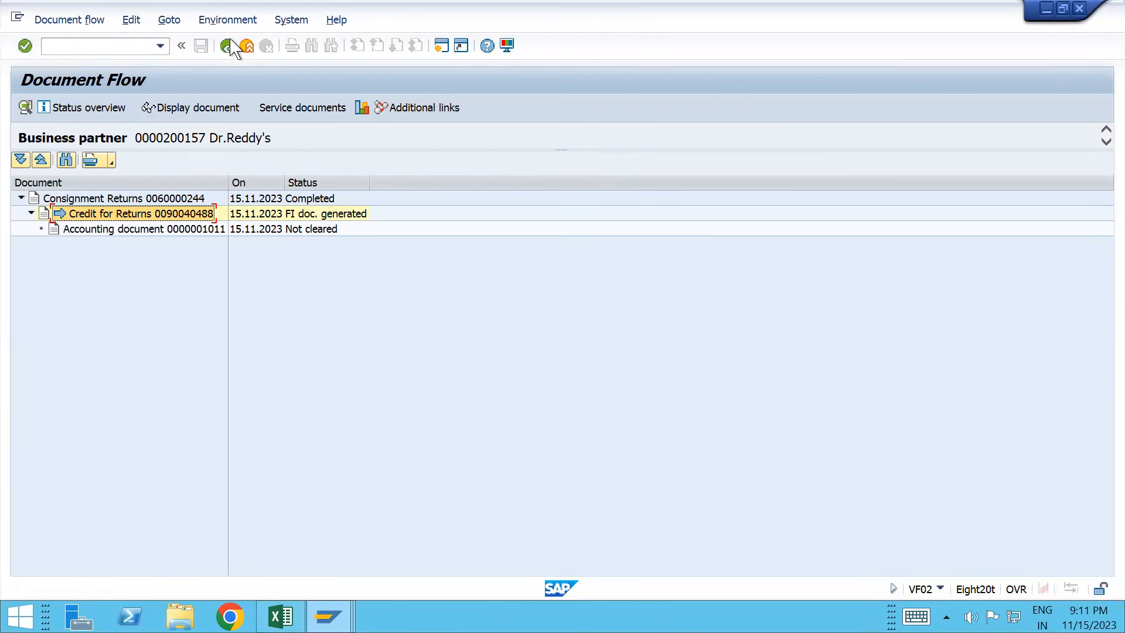
# Step: Display Consignment Returns 60000244 and its complete document flow, highlighting returns delivery 84000249
pyautogui.click(166, 198)
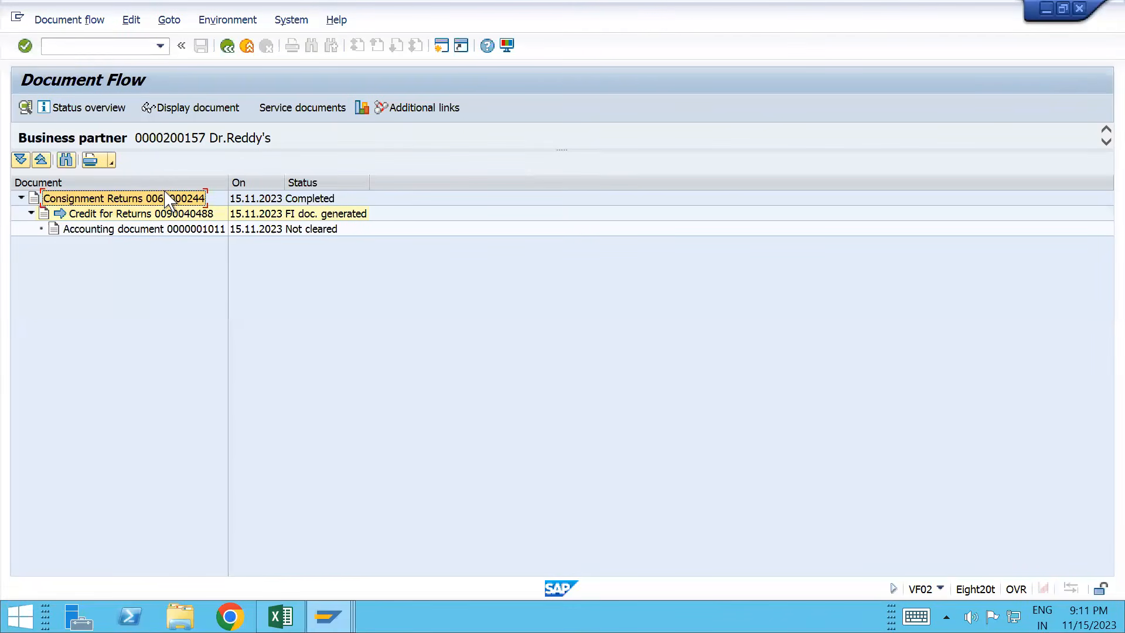
pyautogui.click(208, 109)
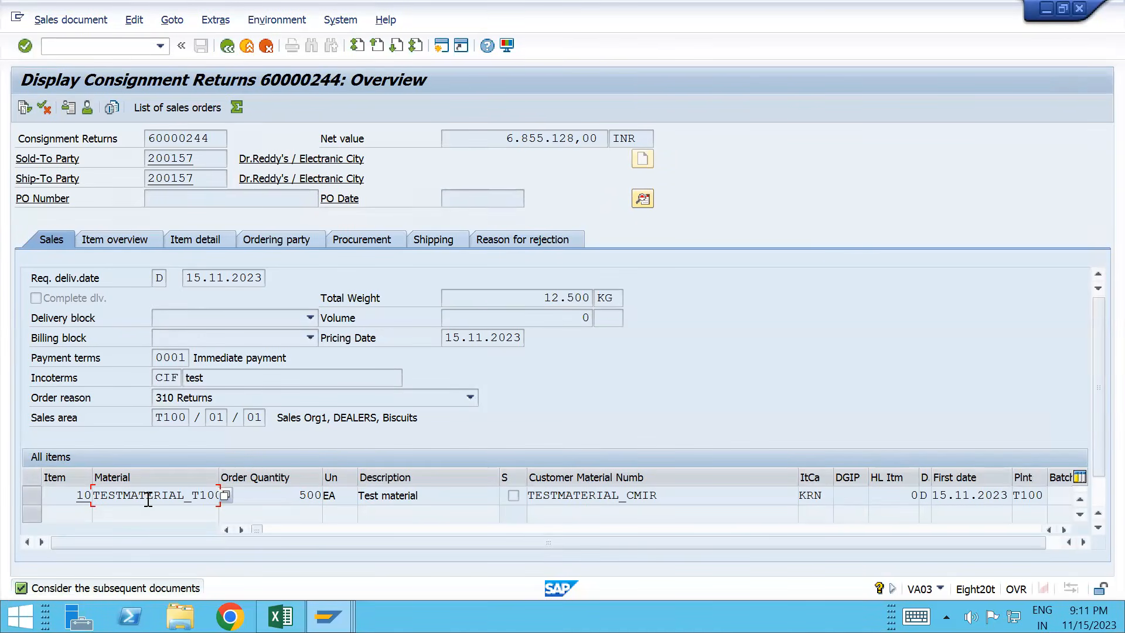
pyautogui.click(27, 106)
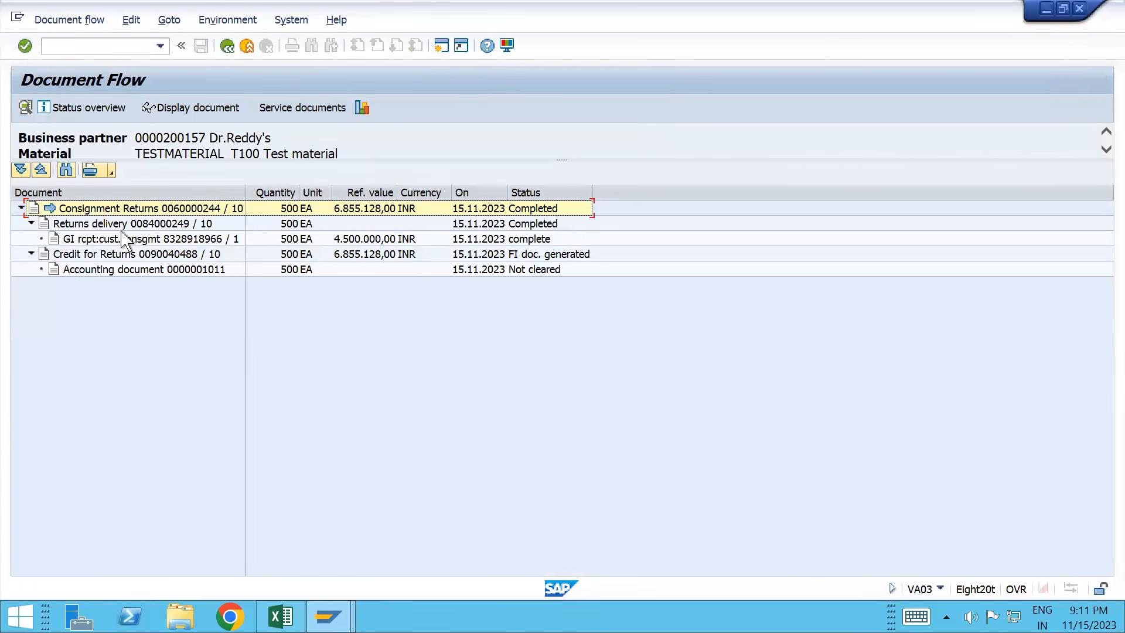
pyautogui.click(136, 224)
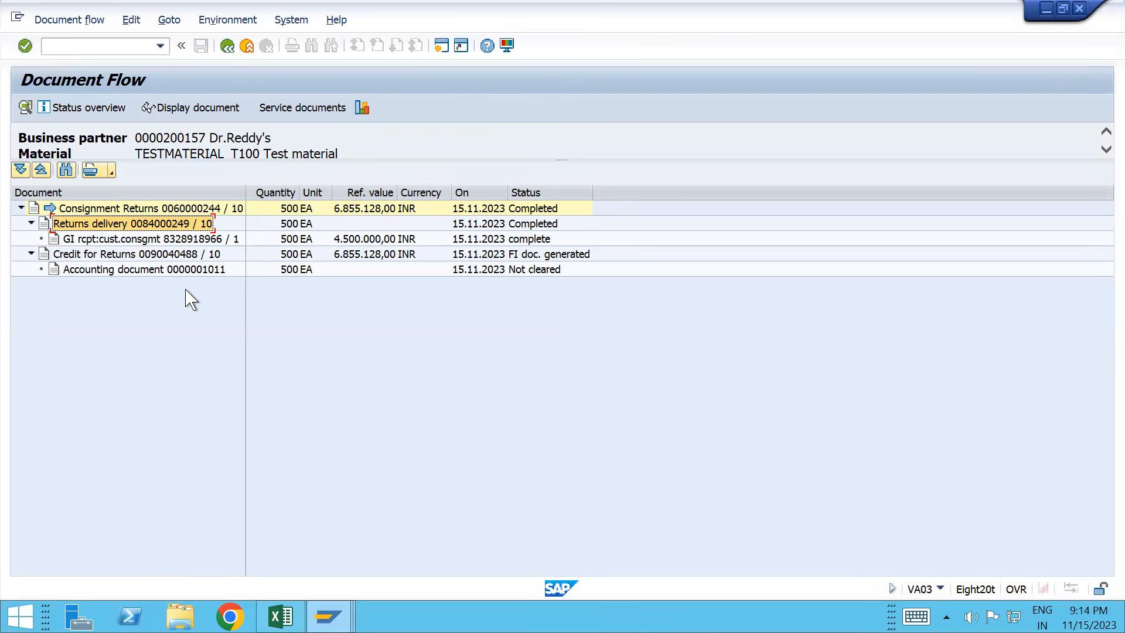
# Step: Bring the TESTMATERIAL_T100 Stock Overview: Basic List window to the front
pyautogui.moveTo(328, 617)
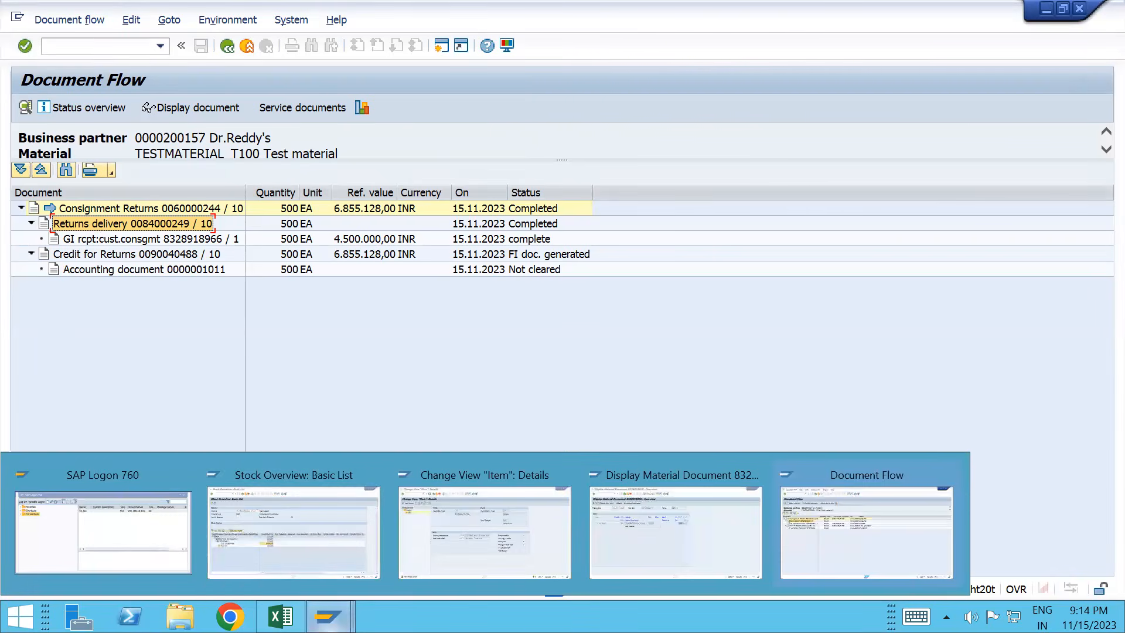
pyautogui.click(314, 485)
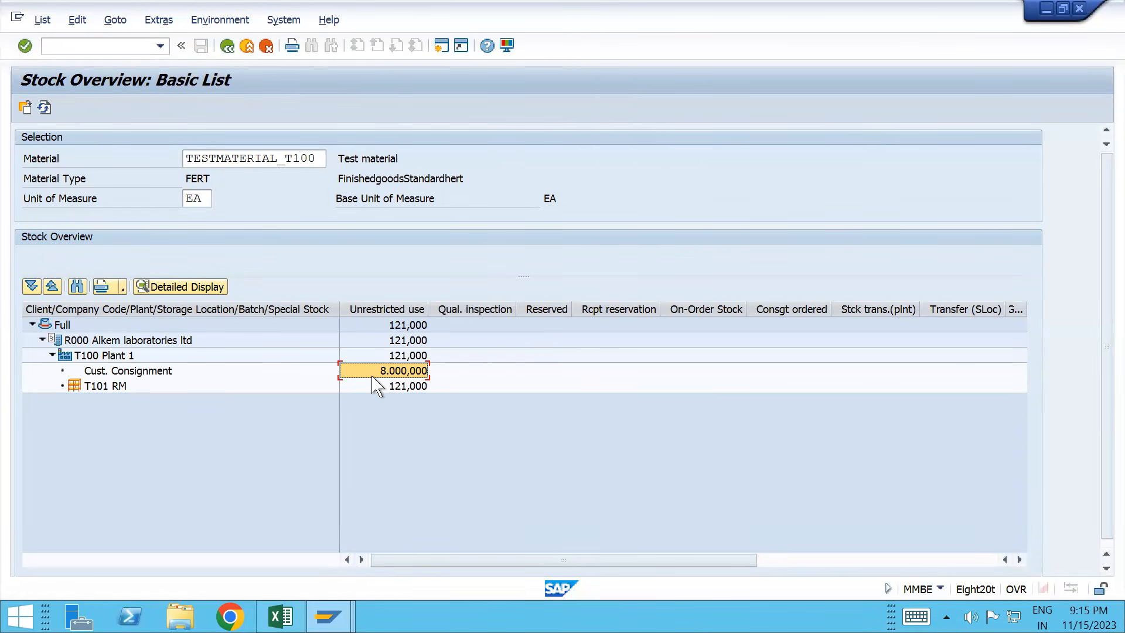
# Step: Refresh the stock overview and check that plant T100 customer consignment stock now reads 8.500,000
pyautogui.click(44, 107)
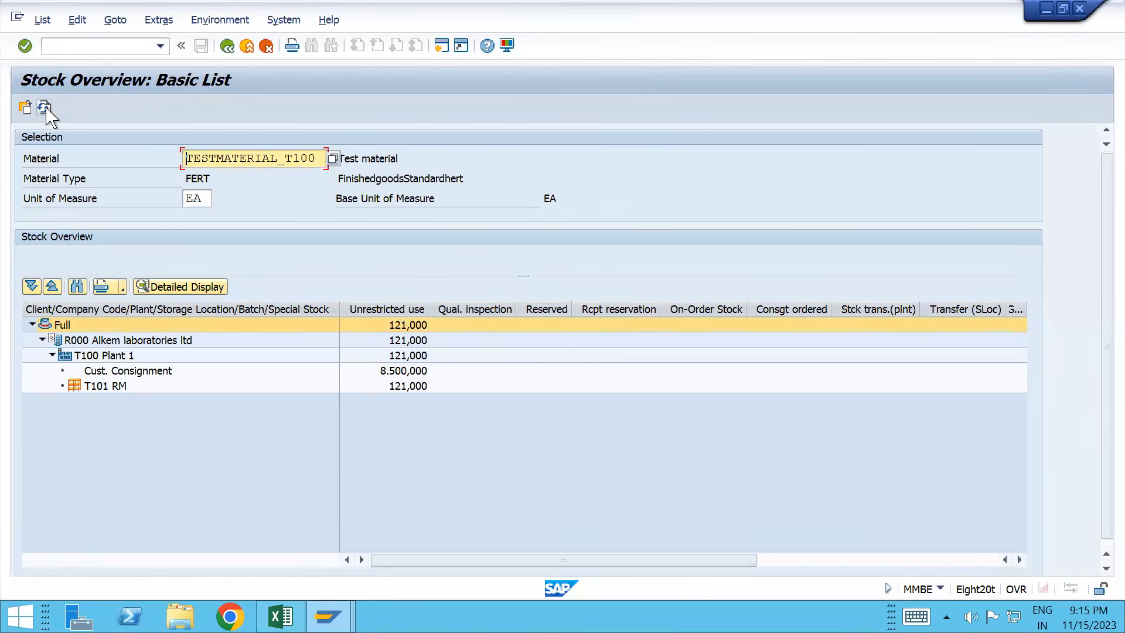
pyautogui.click(392, 387)
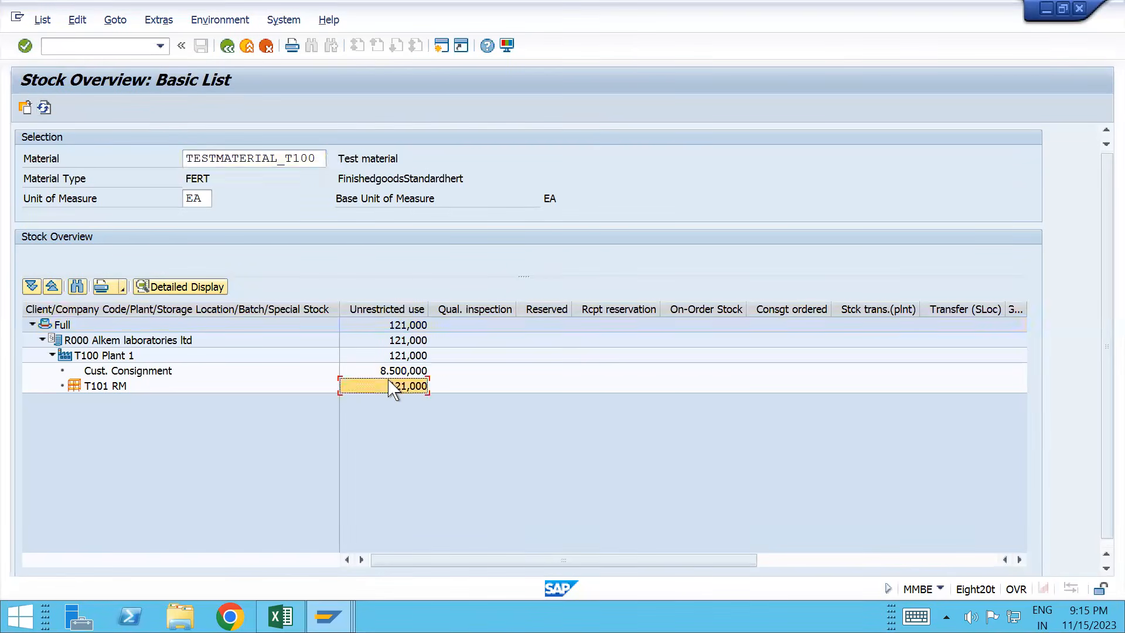
pyautogui.click(392, 373)
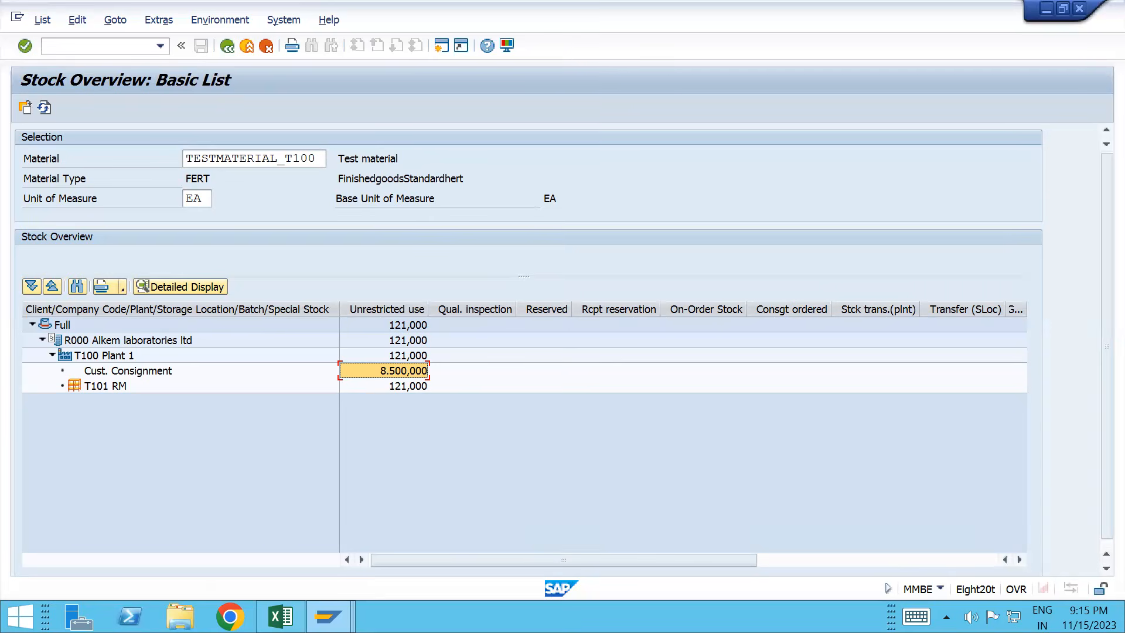
# Step: Compare consignment issue and returns document types and schedule line categories in the SAP Demo workbook
pyautogui.moveTo(282, 615)
pyautogui.click(299, 530)
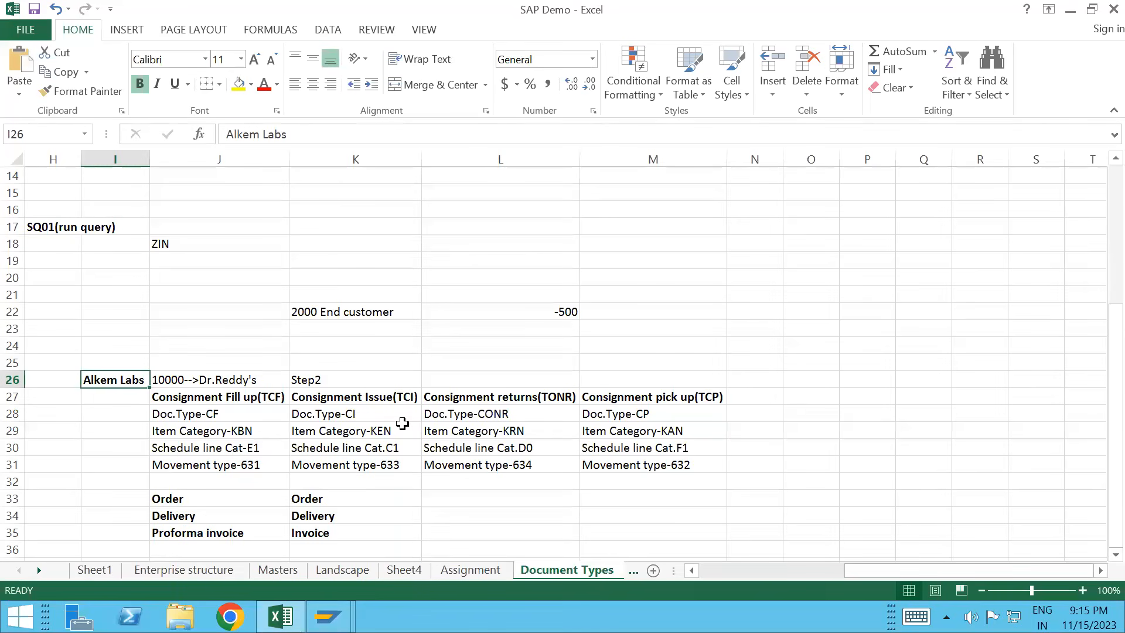
pyautogui.click(479, 417)
pyautogui.press('Left')
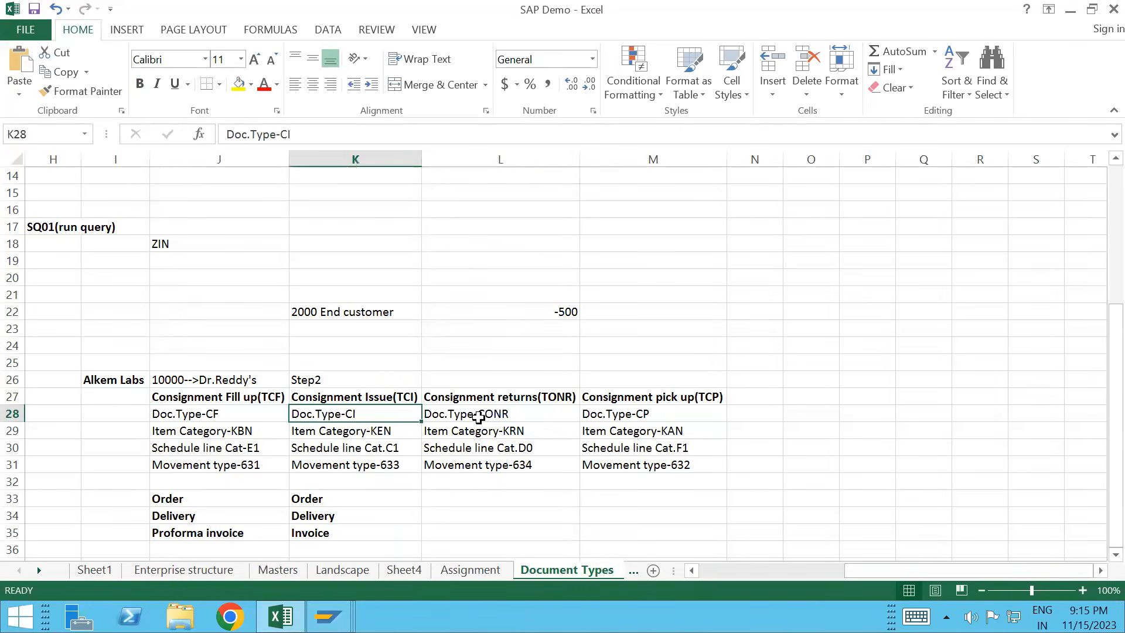
pyautogui.click(500, 443)
pyautogui.press('Left')
# Step: Review consignment returns settings: CONR, item category KRN, schedule line D0, movement type 634
pyautogui.click(498, 433)
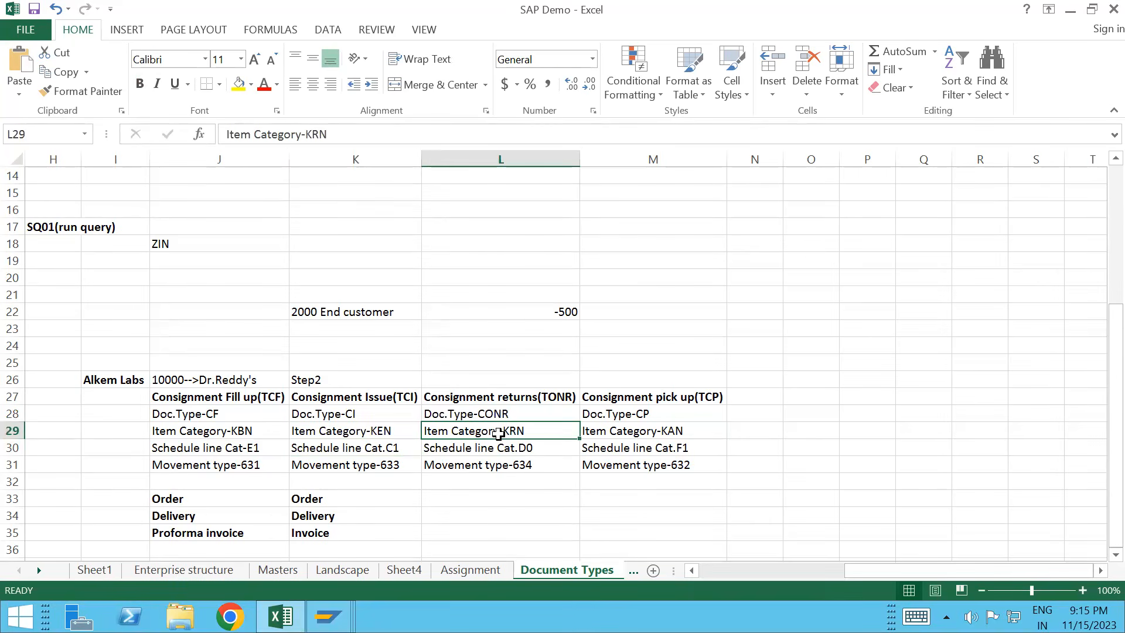
pyautogui.press('Down')
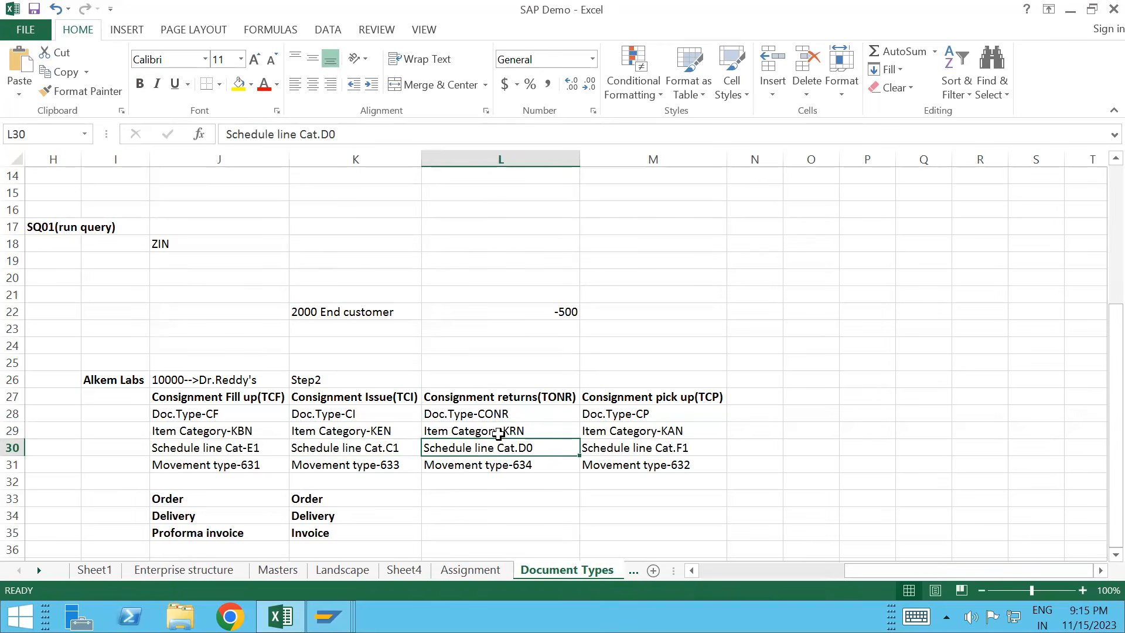
pyautogui.press('Down')
pyautogui.press('Up')
pyautogui.press('Up')
pyautogui.press('Up')
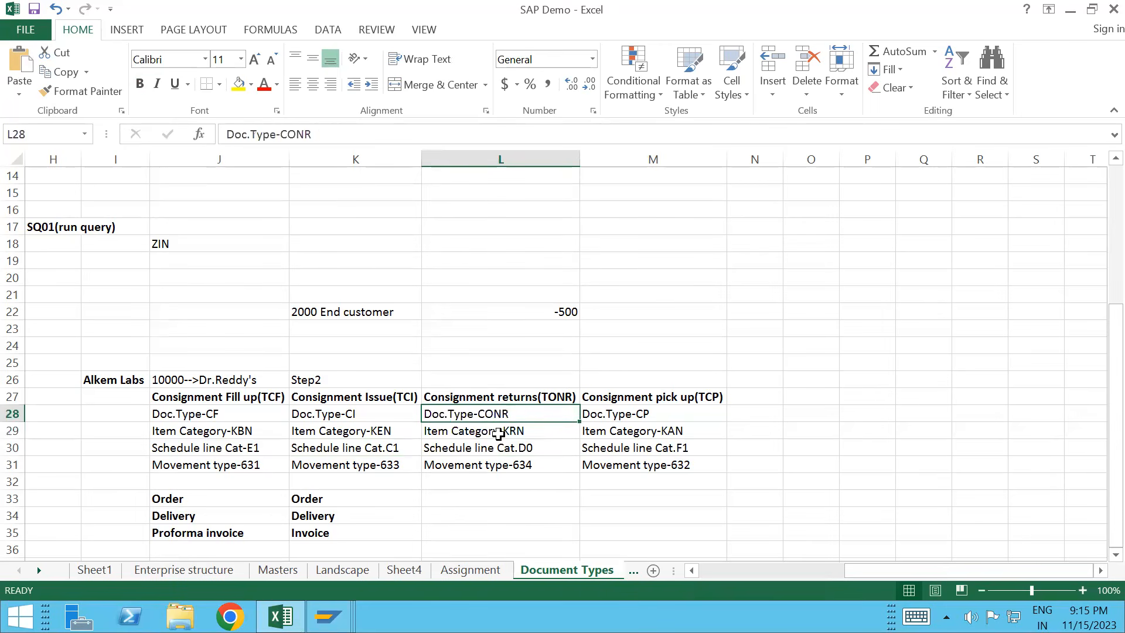
pyautogui.press('Down')
pyautogui.press('Down')
pyautogui.press('Down')
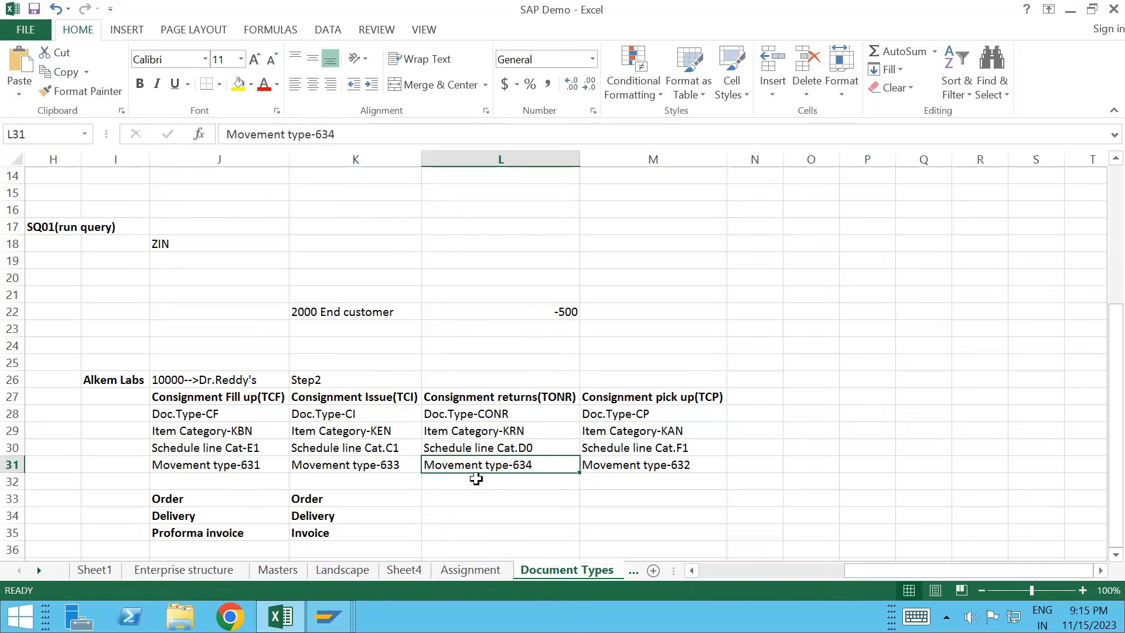
pyautogui.click(471, 424)
pyautogui.press('Up')
pyautogui.press('Down')
pyautogui.press('Down')
pyautogui.press('Down')
pyautogui.click(489, 416)
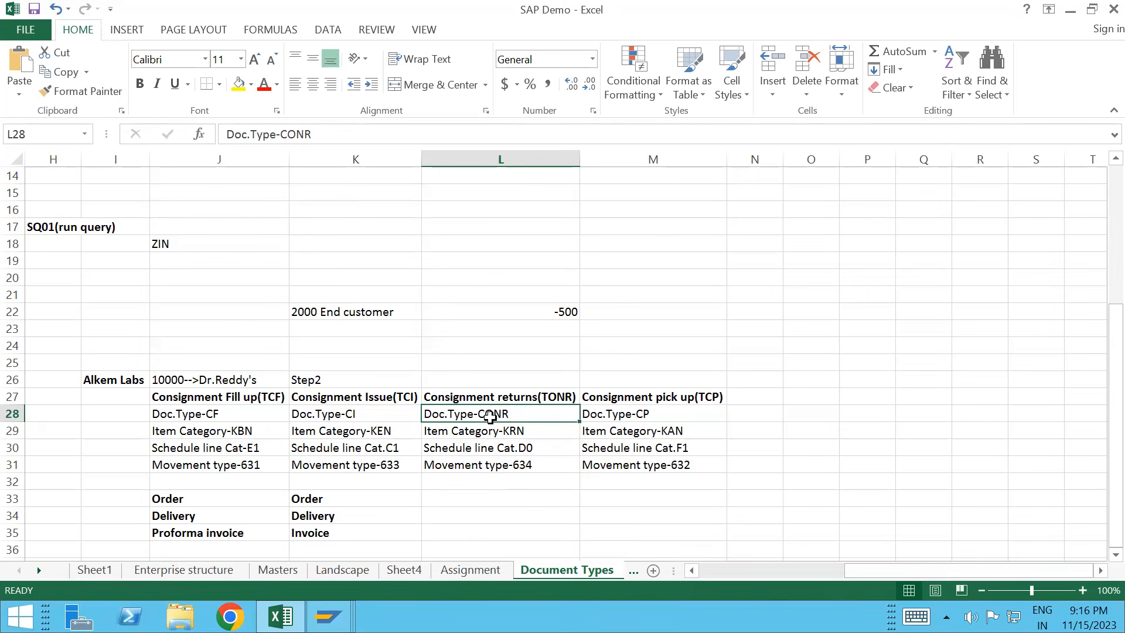
pyautogui.click(660, 395)
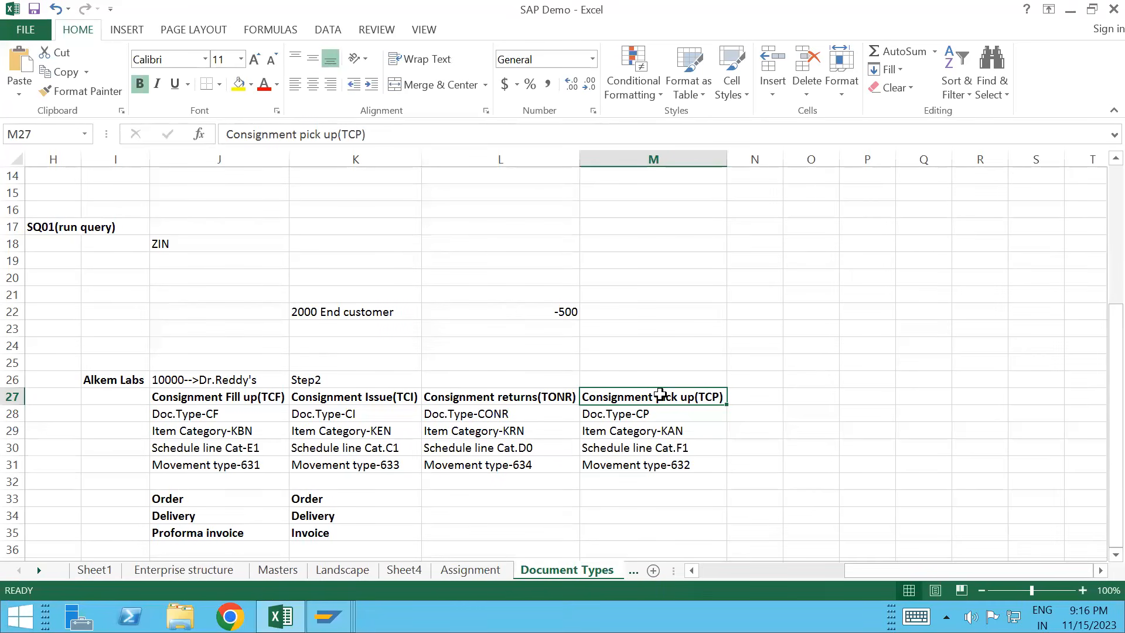
# Step: Enter 10000 and 2000 in column Q and subtract them with =Q17-Q18, giving 8000
pyautogui.click(930, 226)
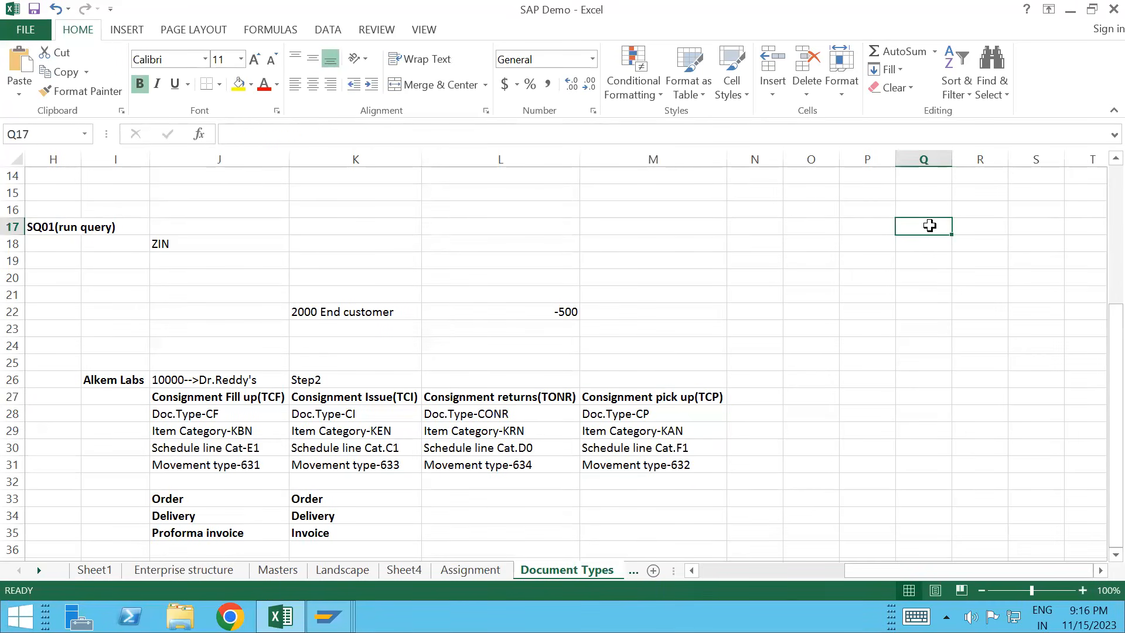
pyautogui.write('100')
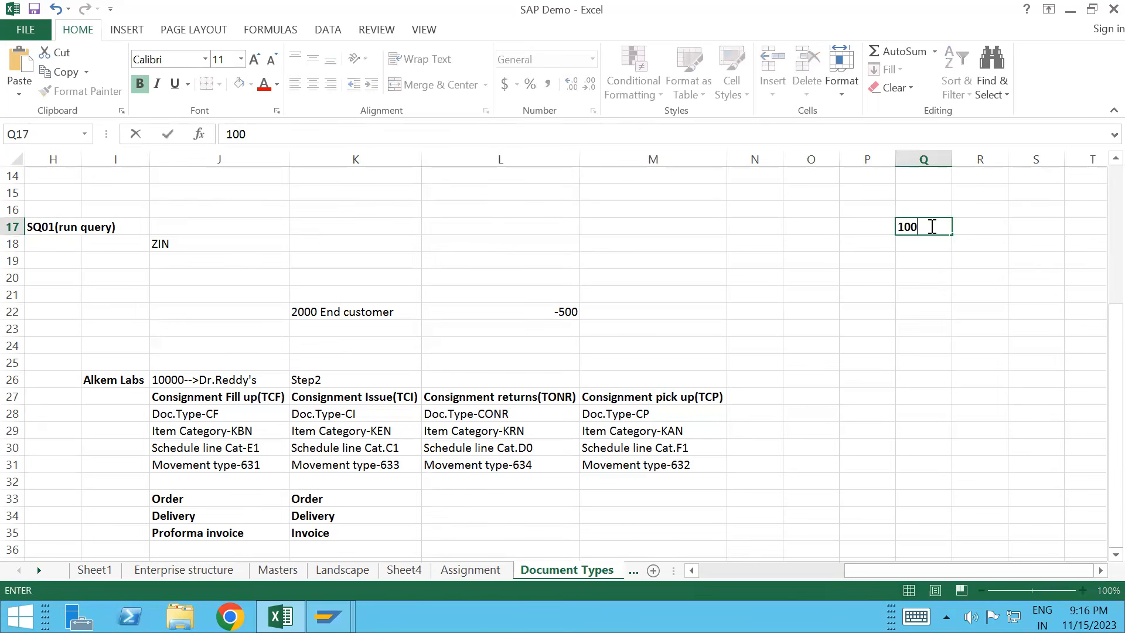
pyautogui.write('00')
pyautogui.press('Return')
pyautogui.write('2000')
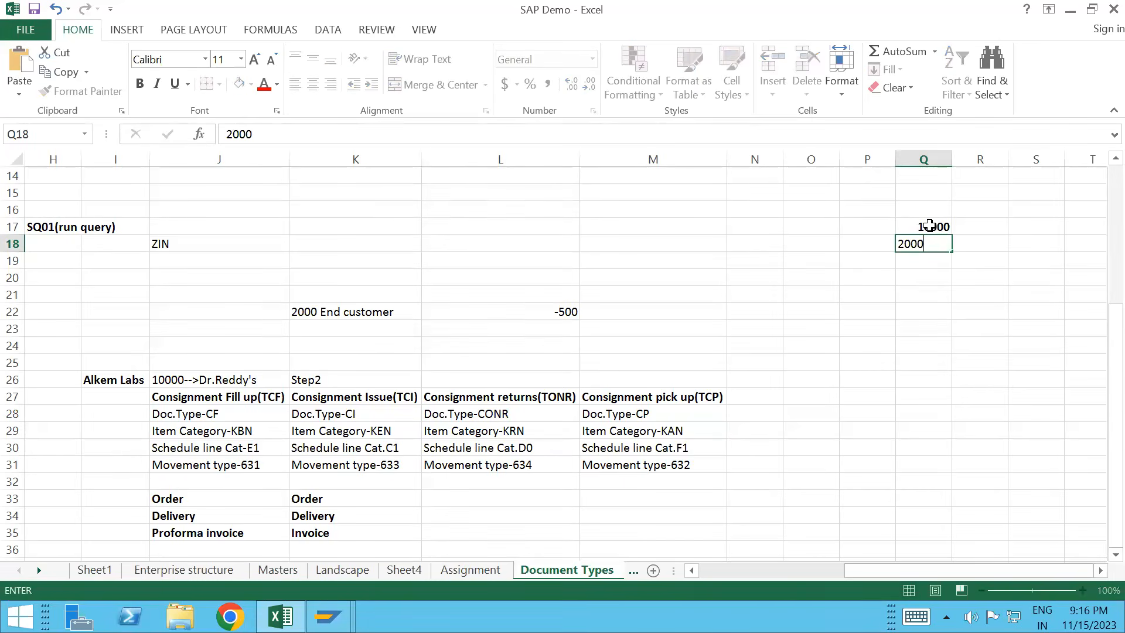
pyautogui.press('Return')
pyautogui.press('Return')
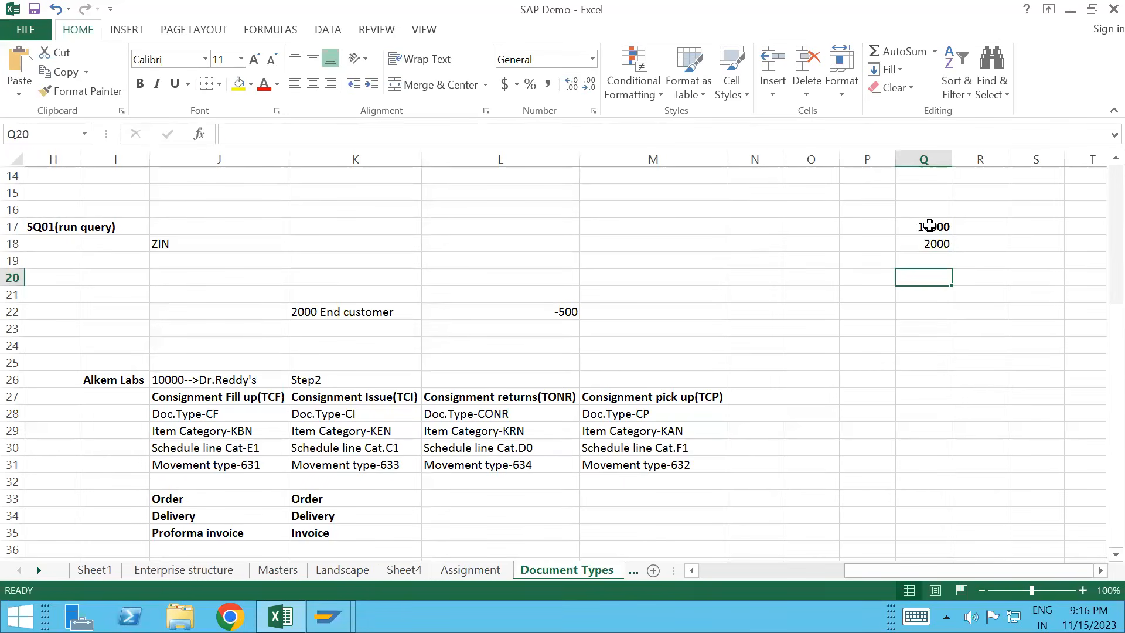
pyautogui.write('=')
pyautogui.click(929, 226)
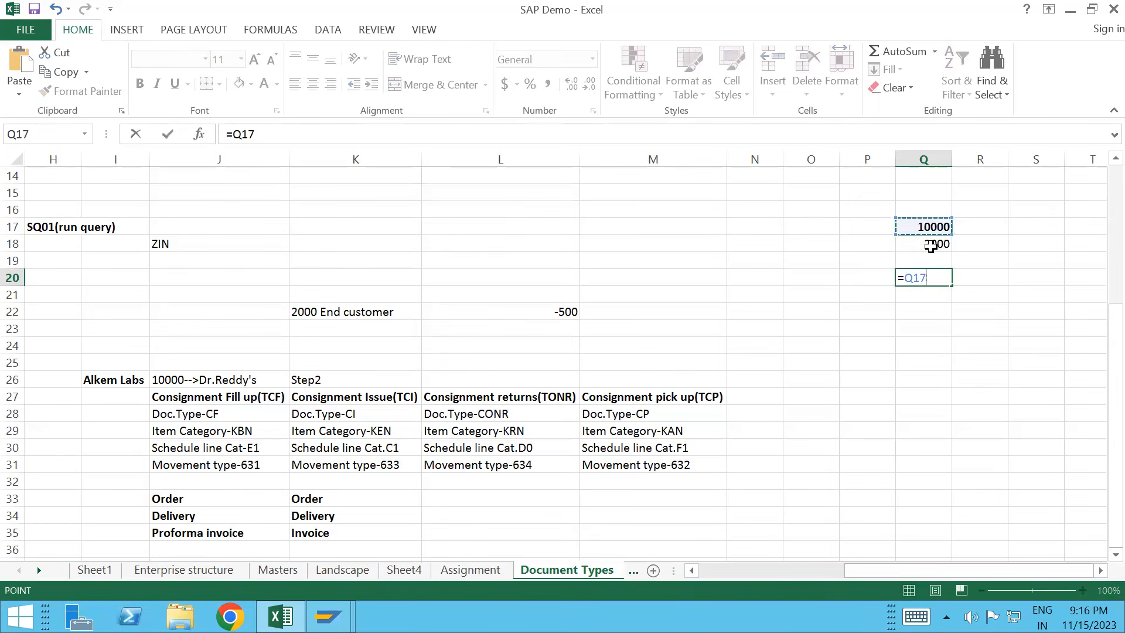
pyautogui.write('-')
pyautogui.click(936, 246)
pyautogui.press('Return')
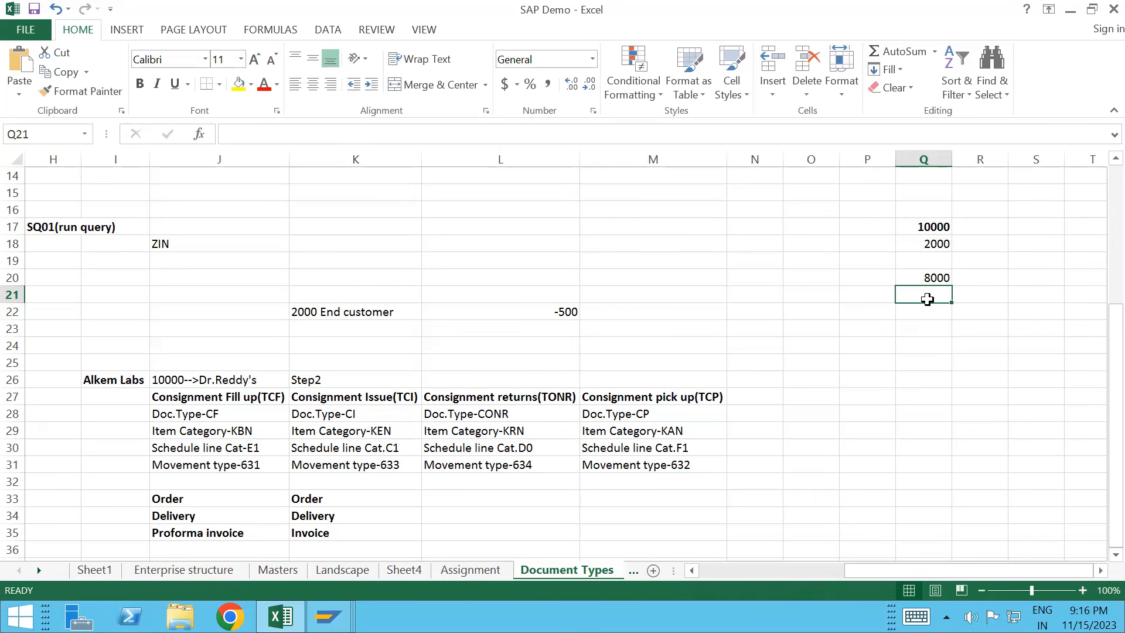
# Step: Enter 500 in Q21 and sum it with Q20 in Q23 using =Q20+Q21
pyautogui.write('500')
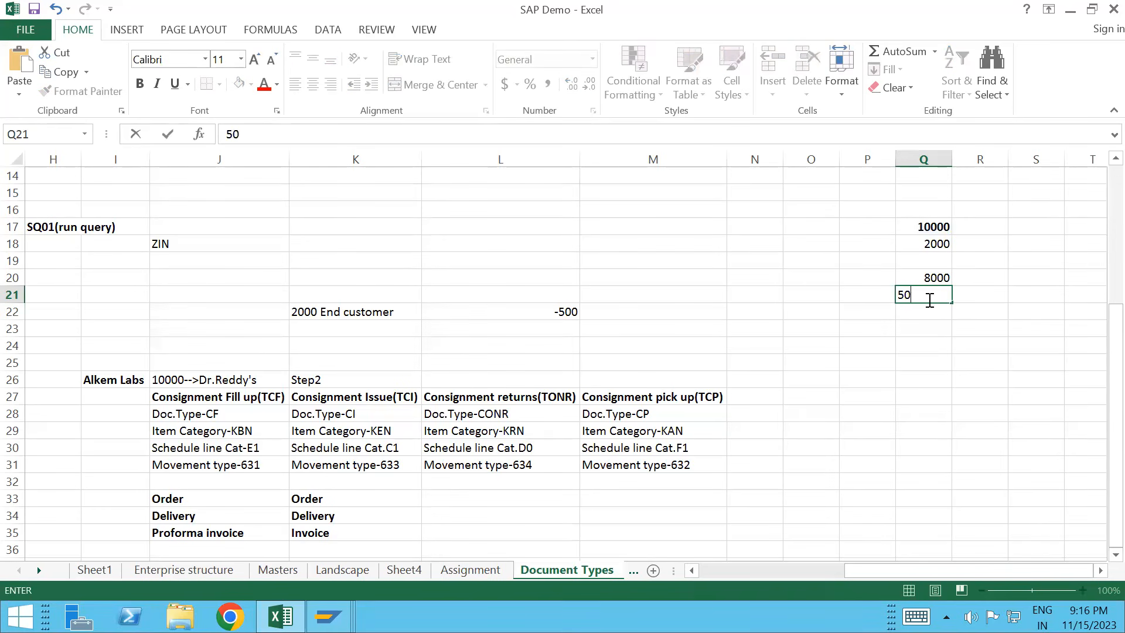
pyautogui.press('Return')
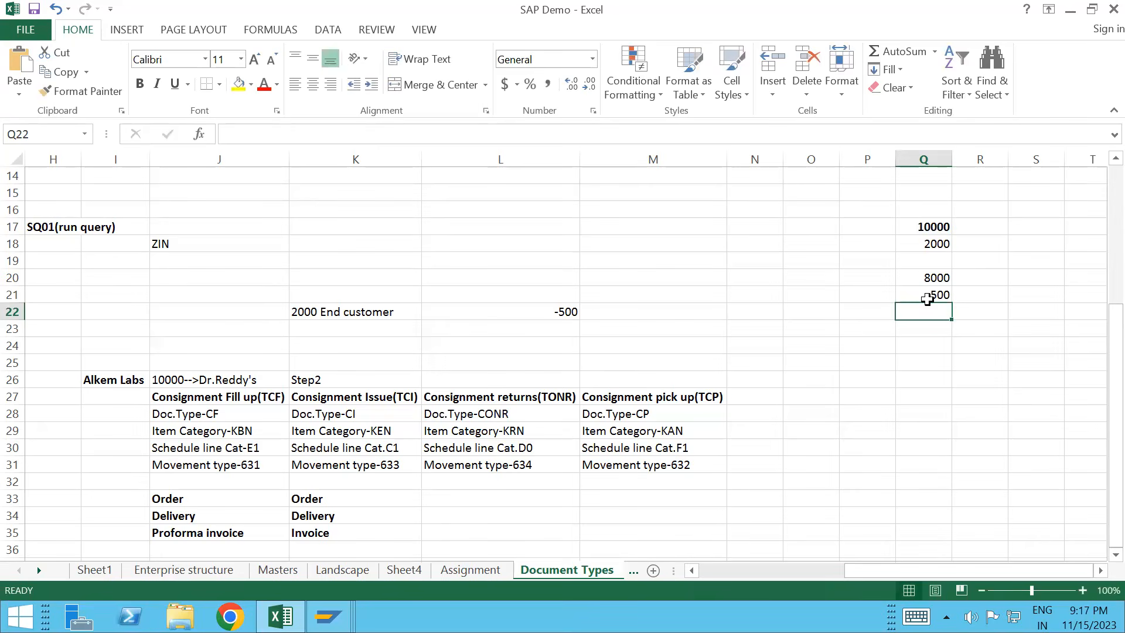
pyautogui.press('Return')
pyautogui.write('=')
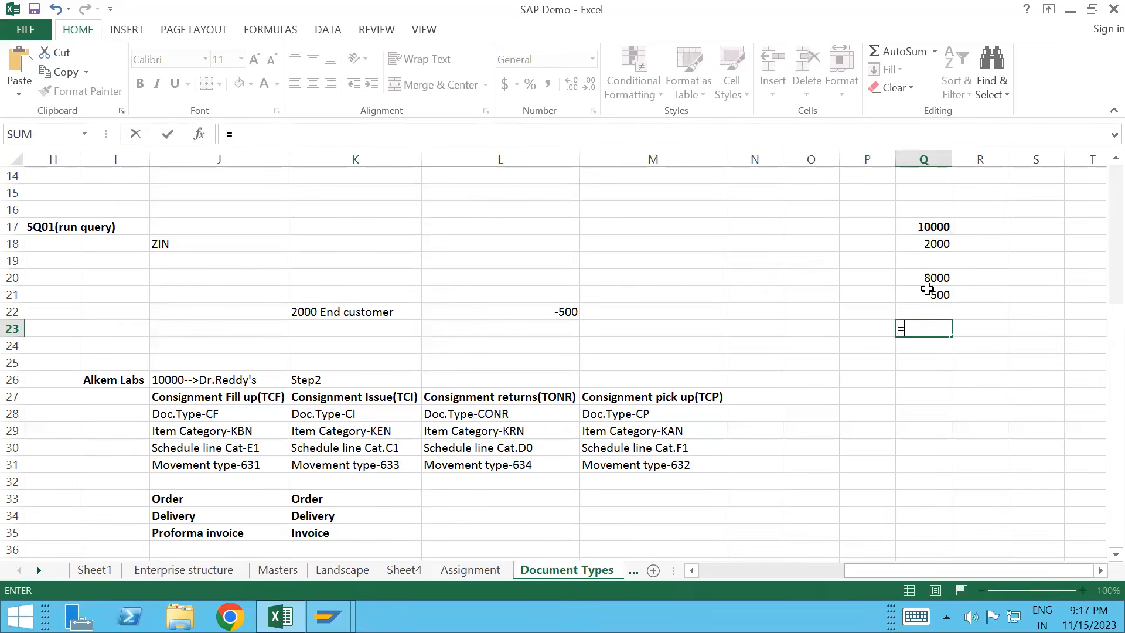
pyautogui.click(927, 276)
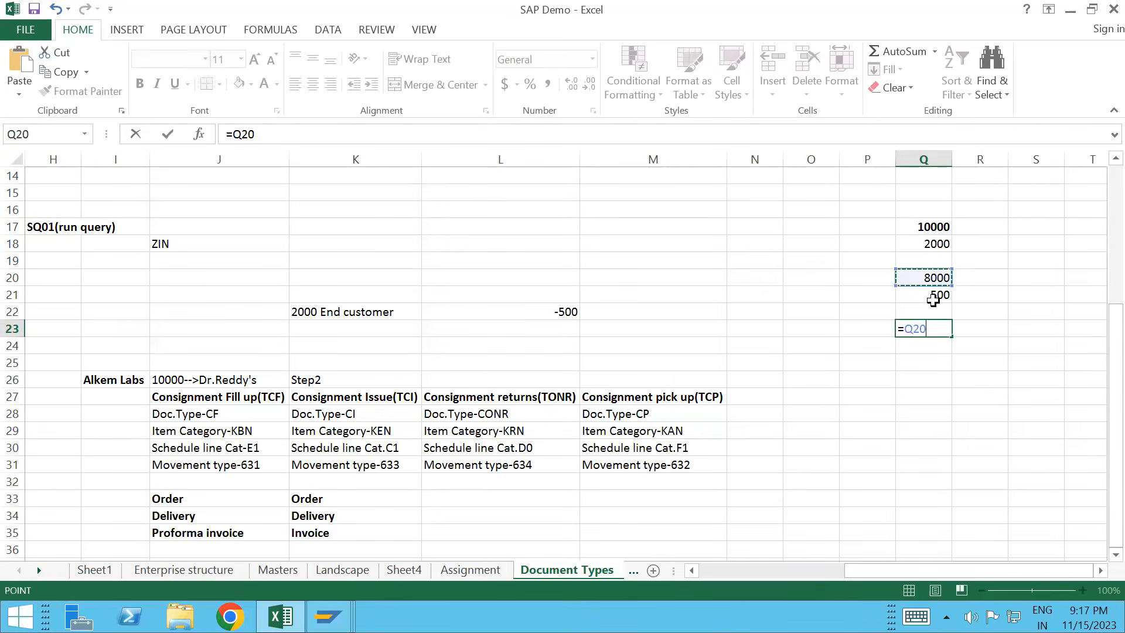
pyautogui.write('=')
pyautogui.press('BackSpace')
pyautogui.write('+')
pyautogui.click(932, 295)
pyautogui.press('Return')
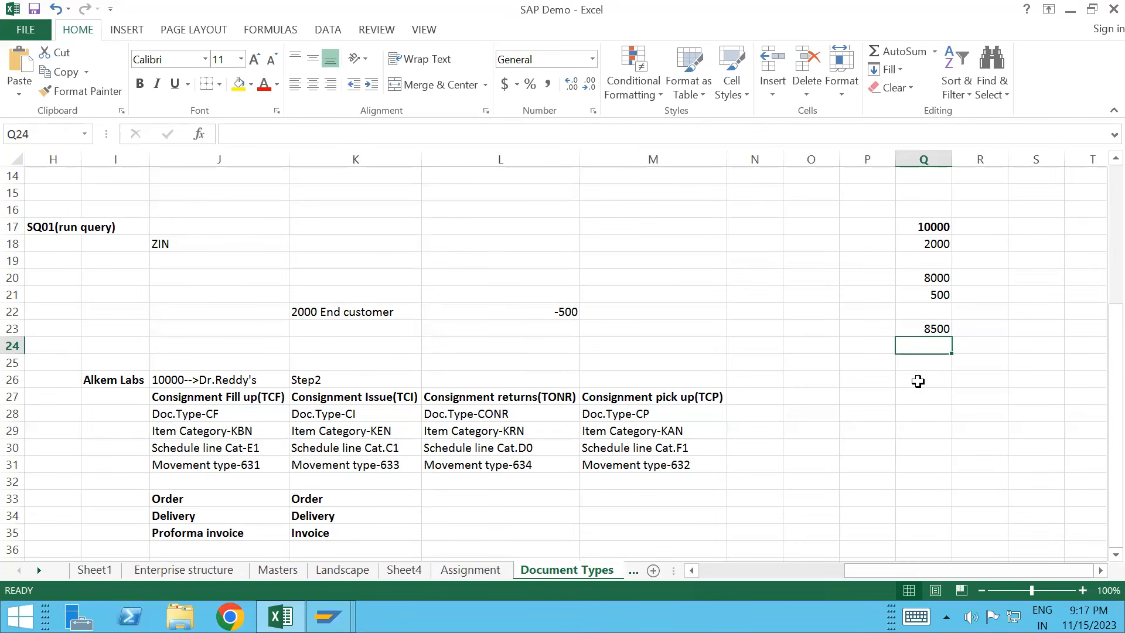
pyautogui.click(929, 328)
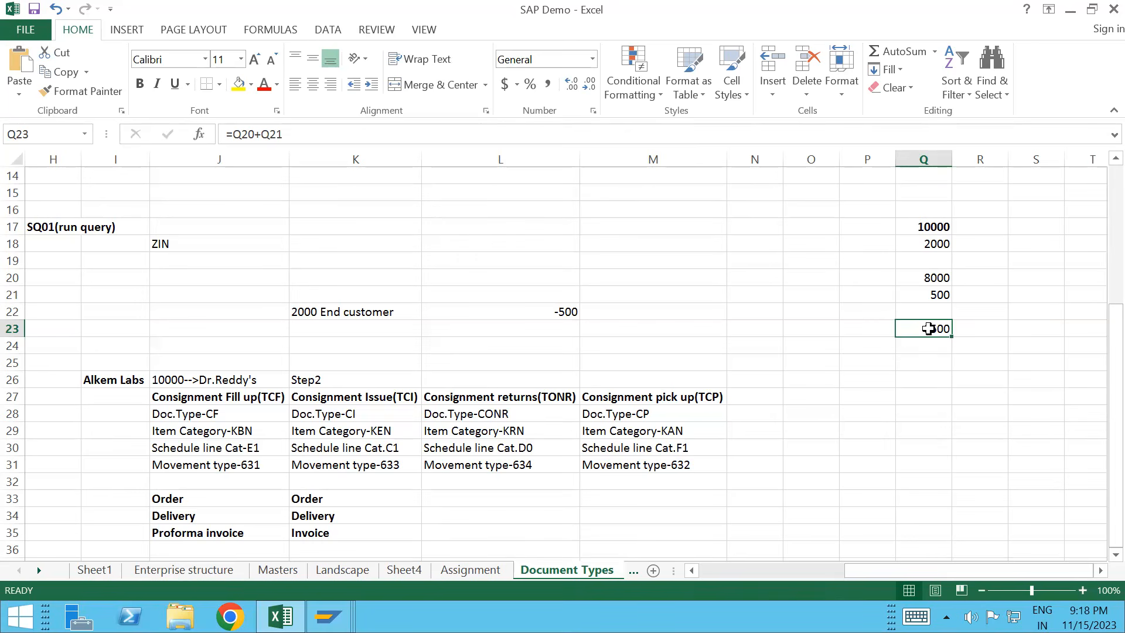
pyautogui.click(953, 359)
pyautogui.click(939, 327)
pyautogui.click(630, 398)
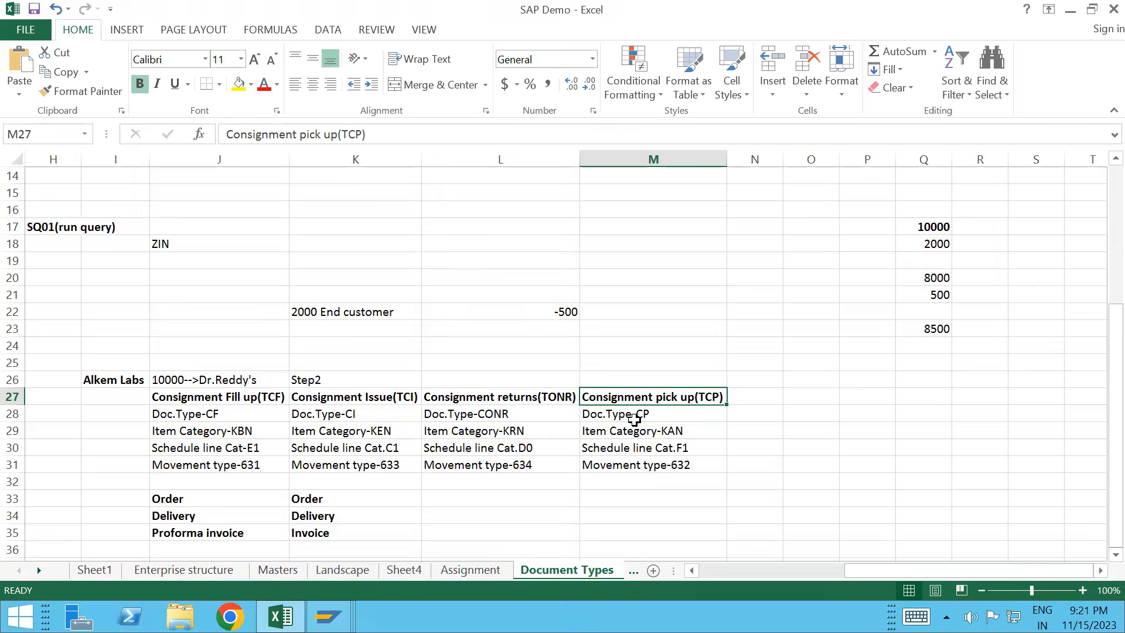
pyautogui.hotkey('alt', 'Tab')
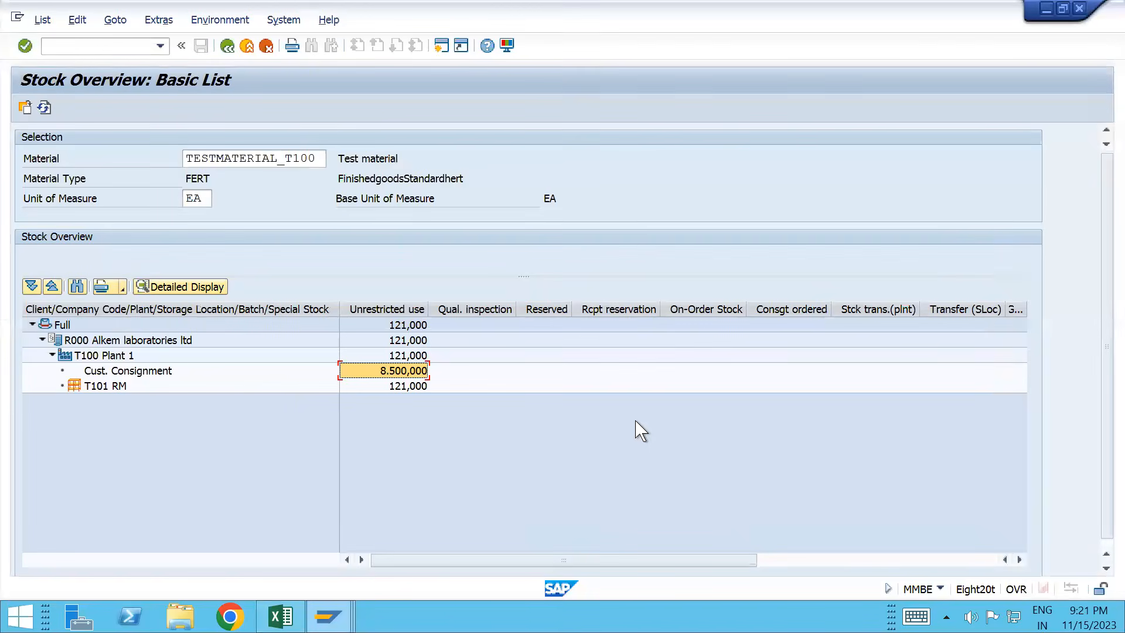
pyautogui.hotkey('alt', 'Tab')
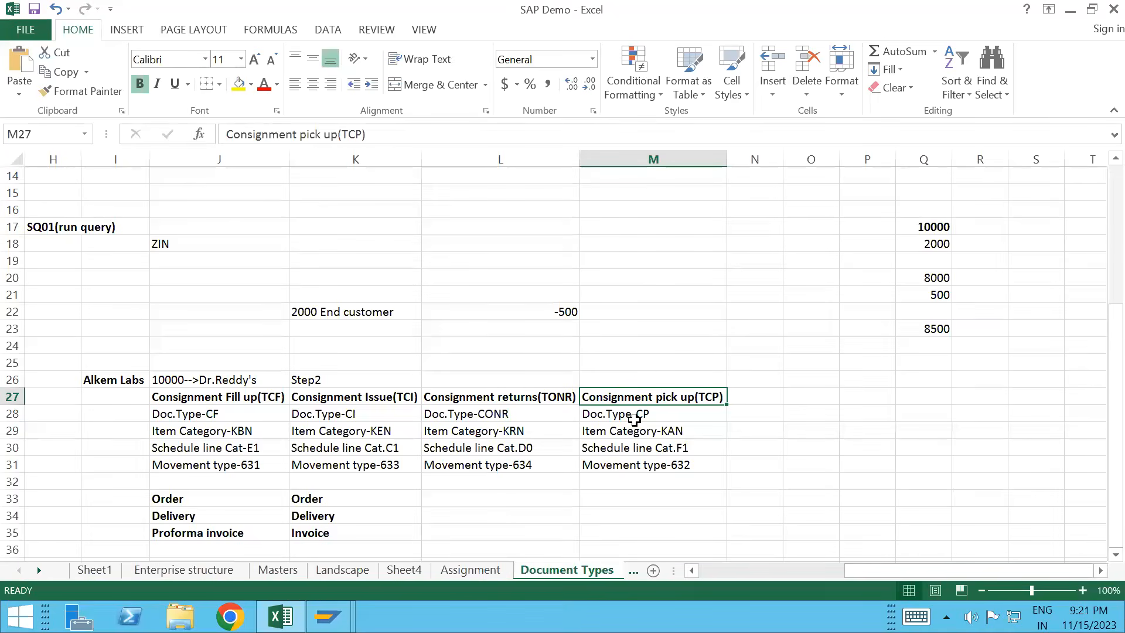
pyautogui.click(621, 415)
pyautogui.press('Down')
pyautogui.press('Down')
pyautogui.press('Down')
pyautogui.press('Down')
pyautogui.press('Up')
pyautogui.press('Up')
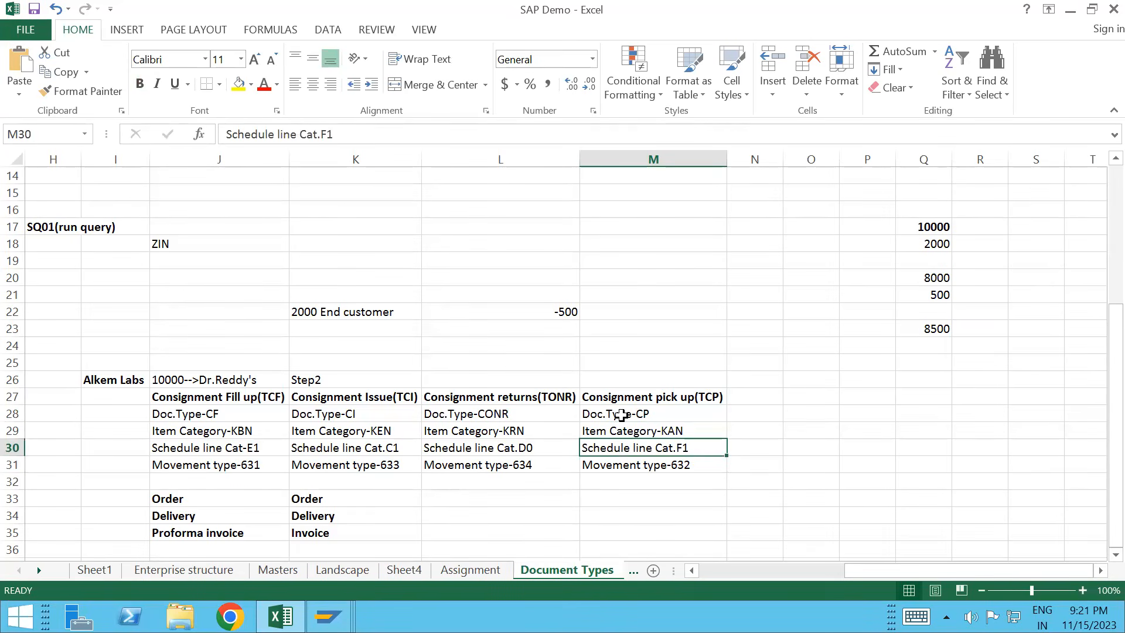
pyautogui.press('Up')
pyautogui.press('Up')
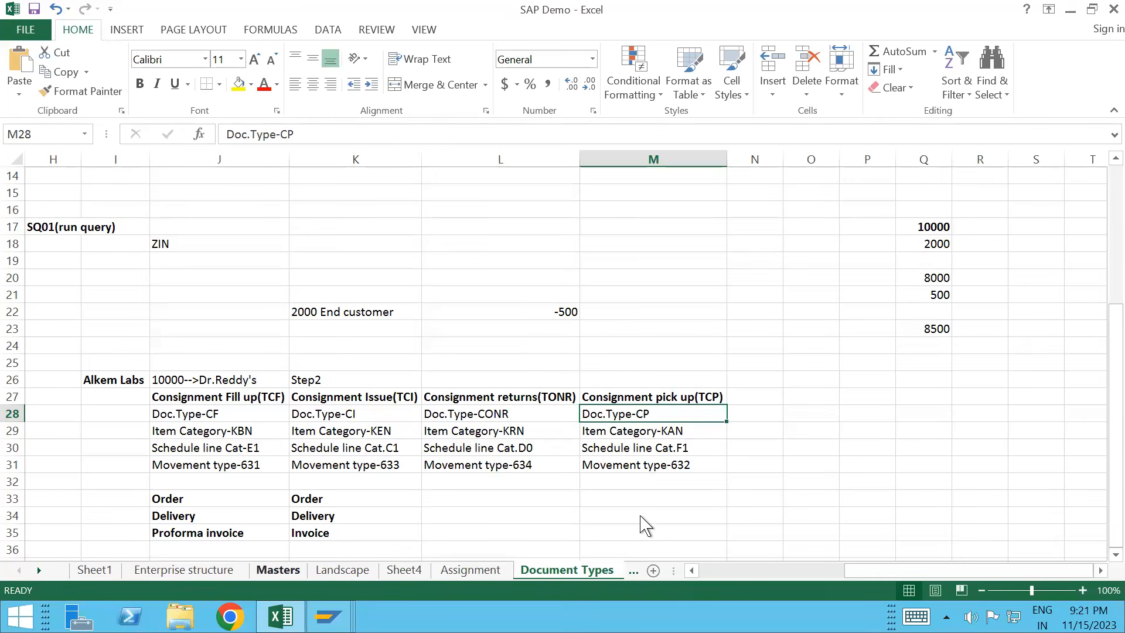
pyautogui.hotkey('alt', 'Tab')
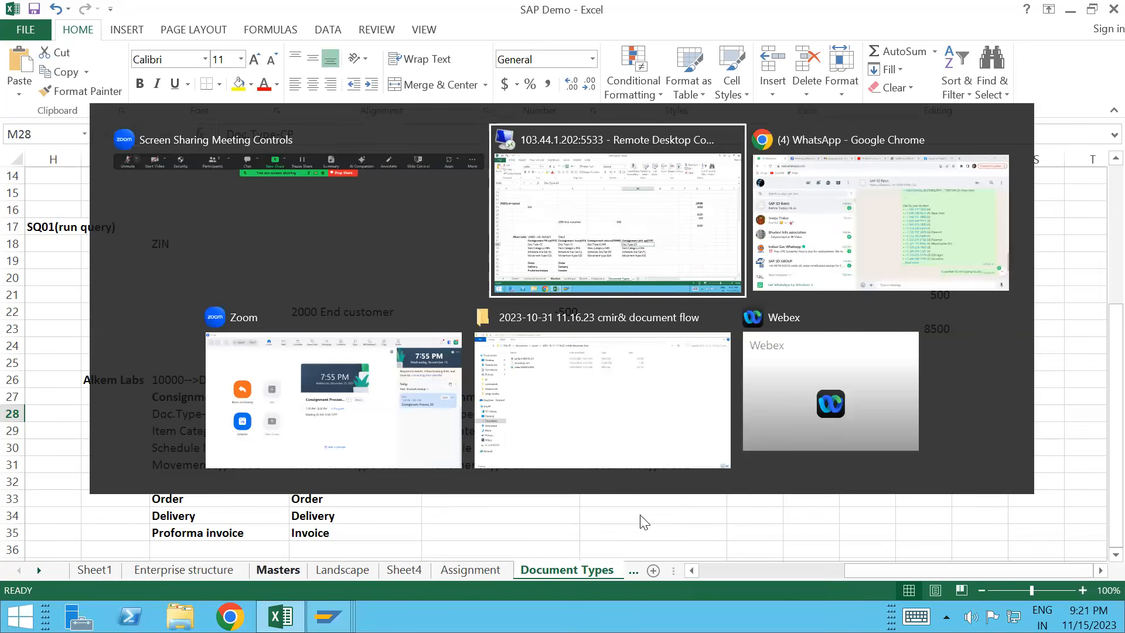
pyautogui.press('Escape')
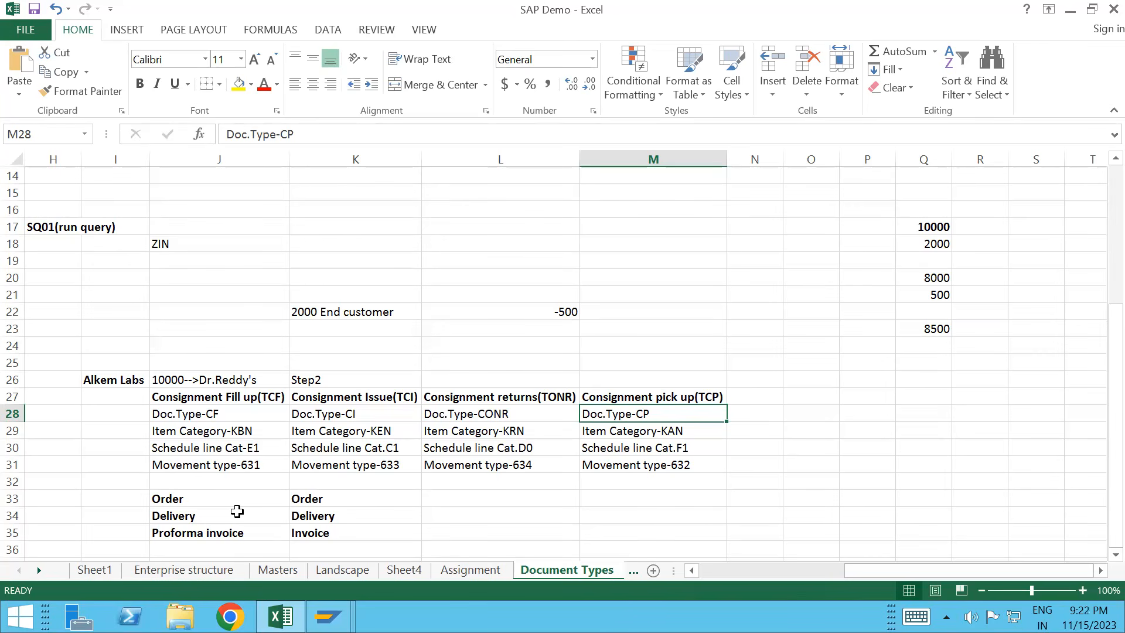
pyautogui.click(652, 431)
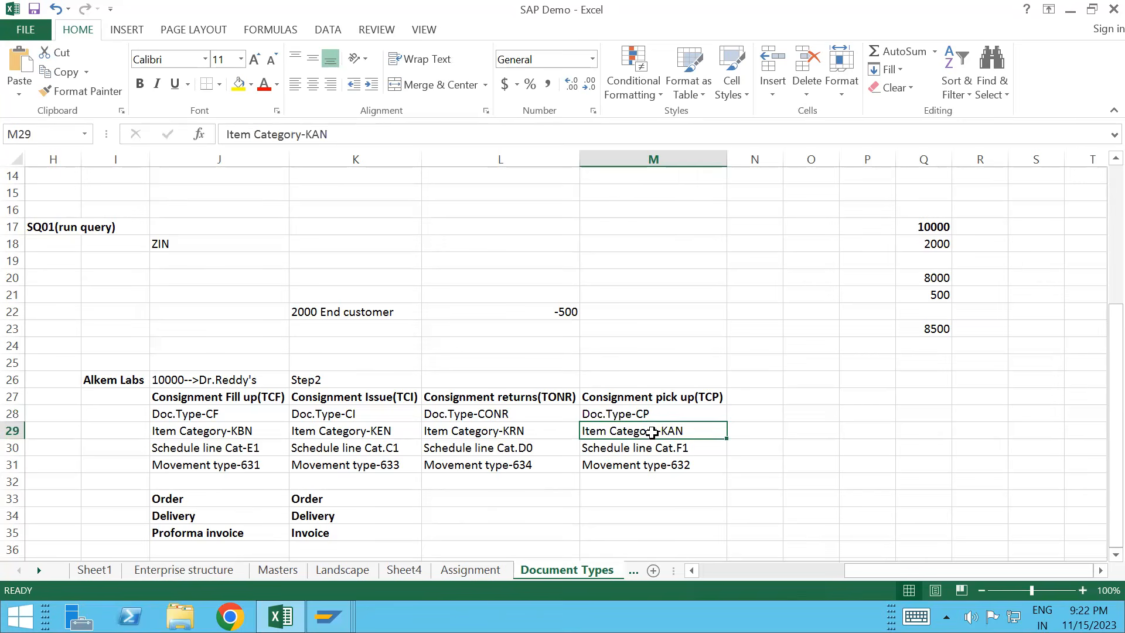
pyautogui.press('Down')
pyautogui.press('Down')
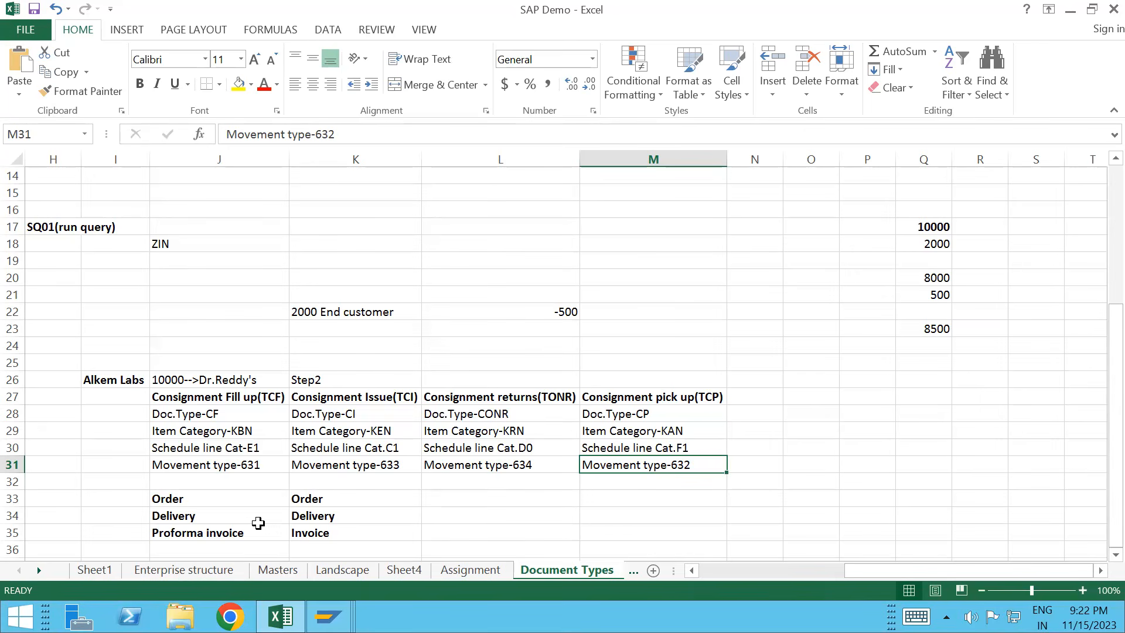
pyautogui.moveTo(328, 616)
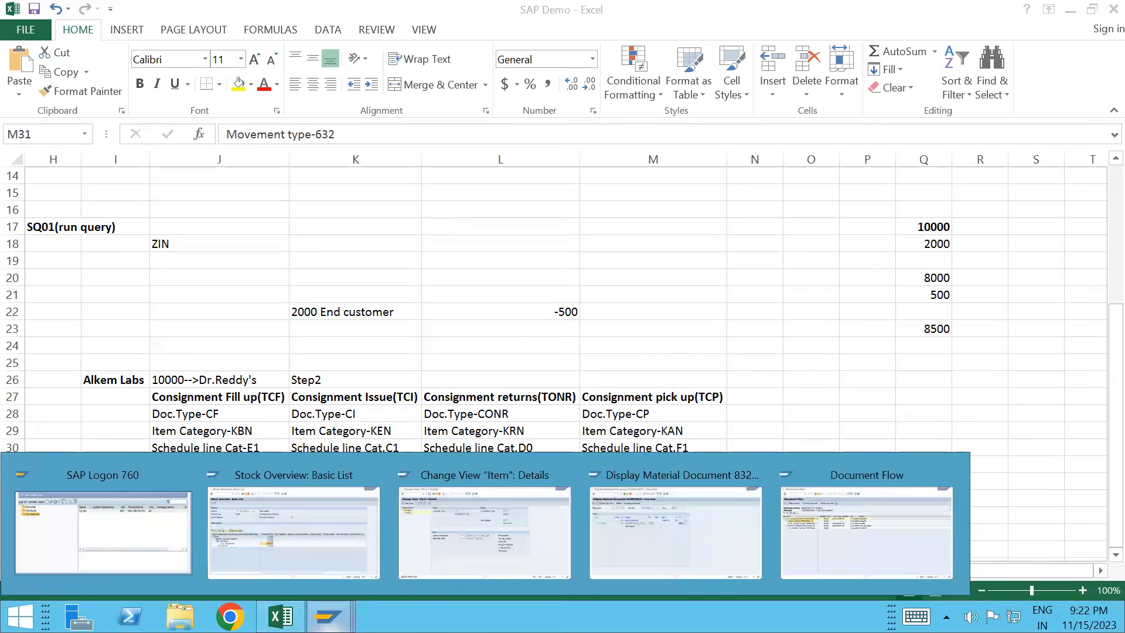
# Step: Start a new sales order with /nva01 using order type TCPR
pyautogui.click(482, 505)
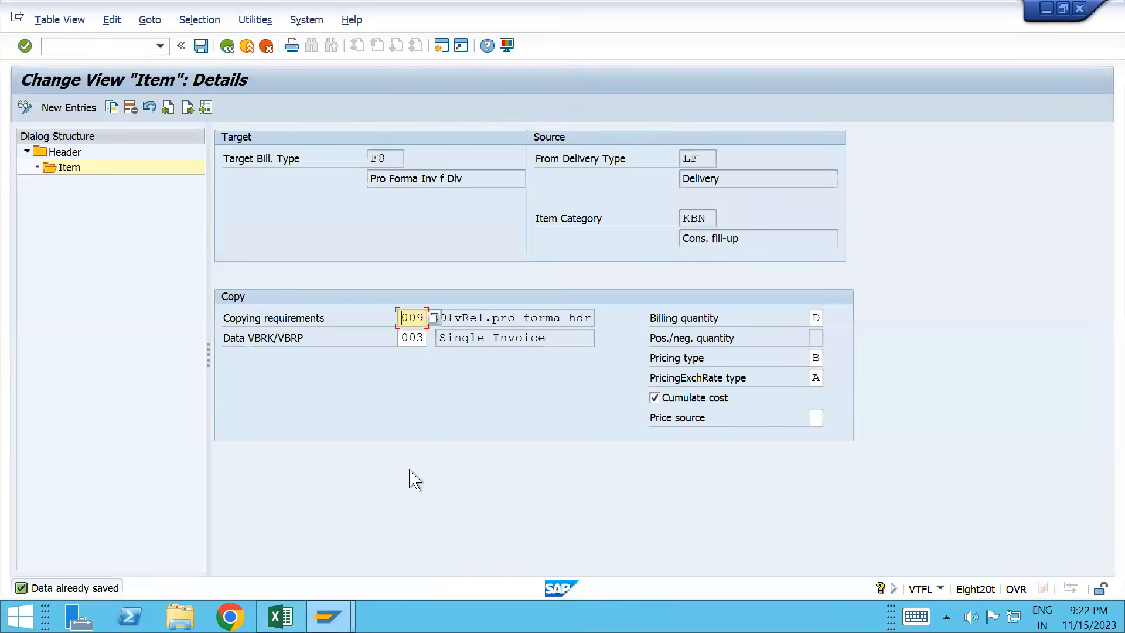
pyautogui.click(76, 44)
pyautogui.write('/nva01')
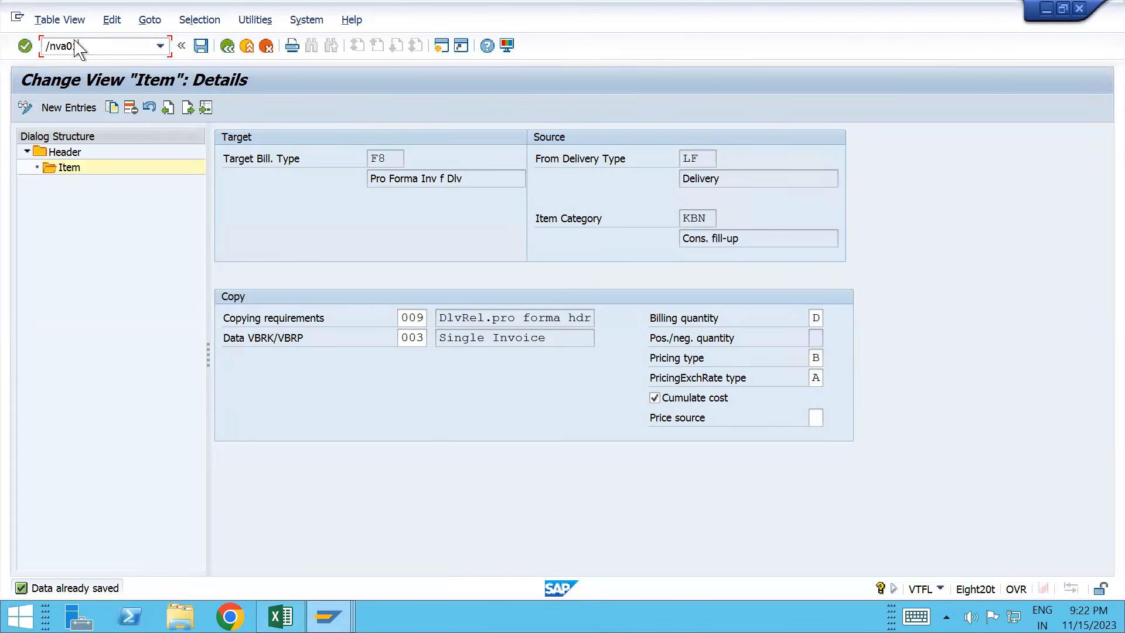
pyautogui.press('Return')
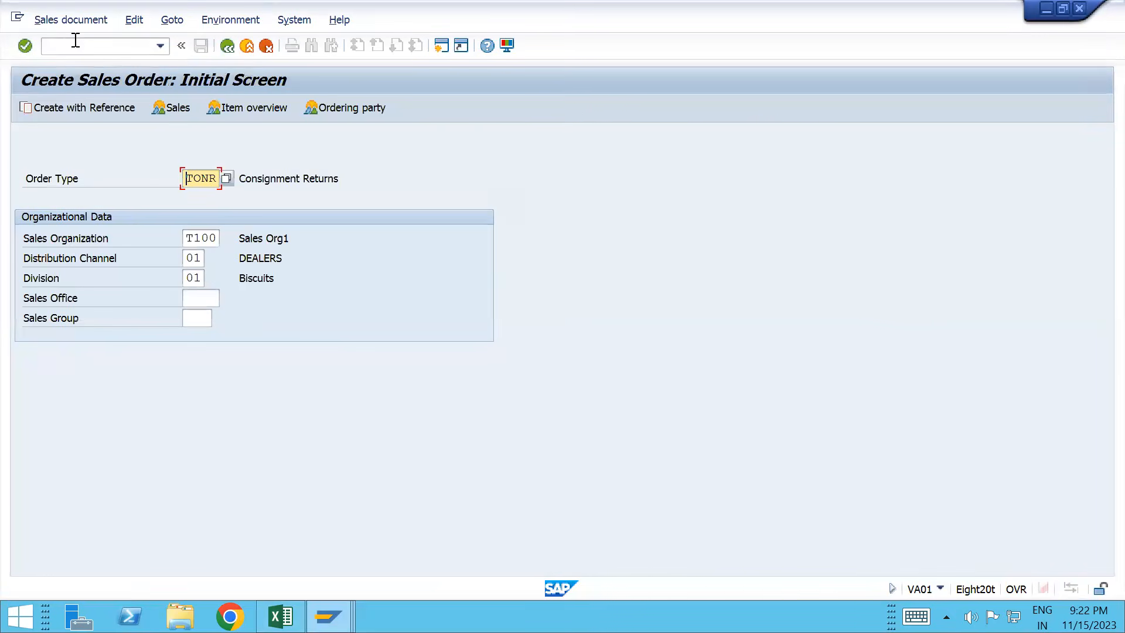
pyautogui.hotkey('alt', 'Tab')
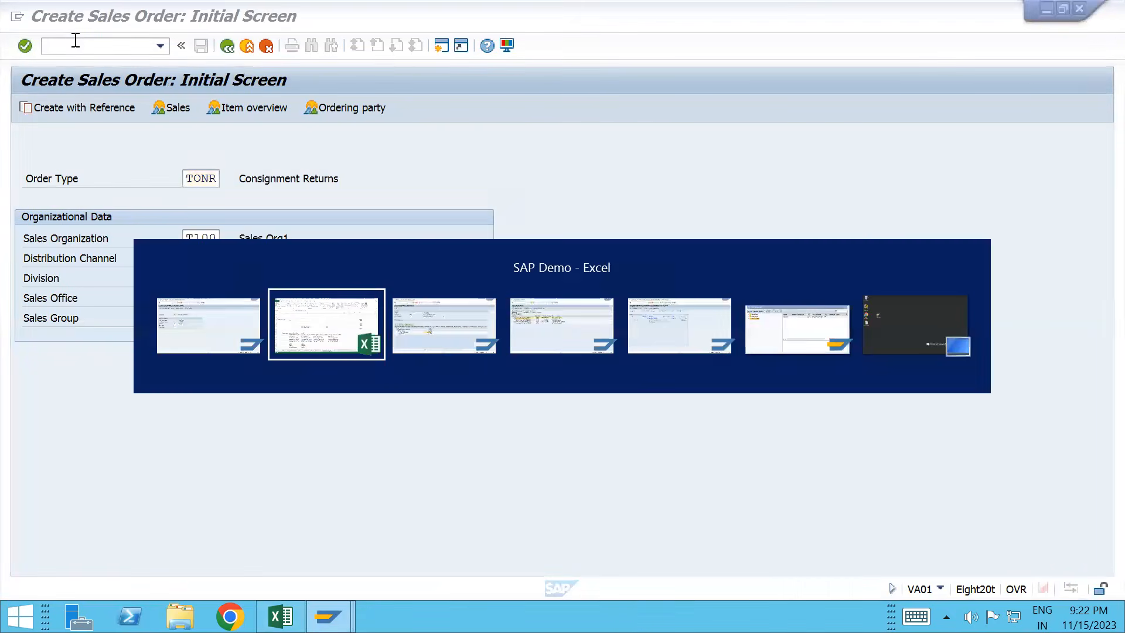
pyautogui.hotkey('alt', 'Tab')
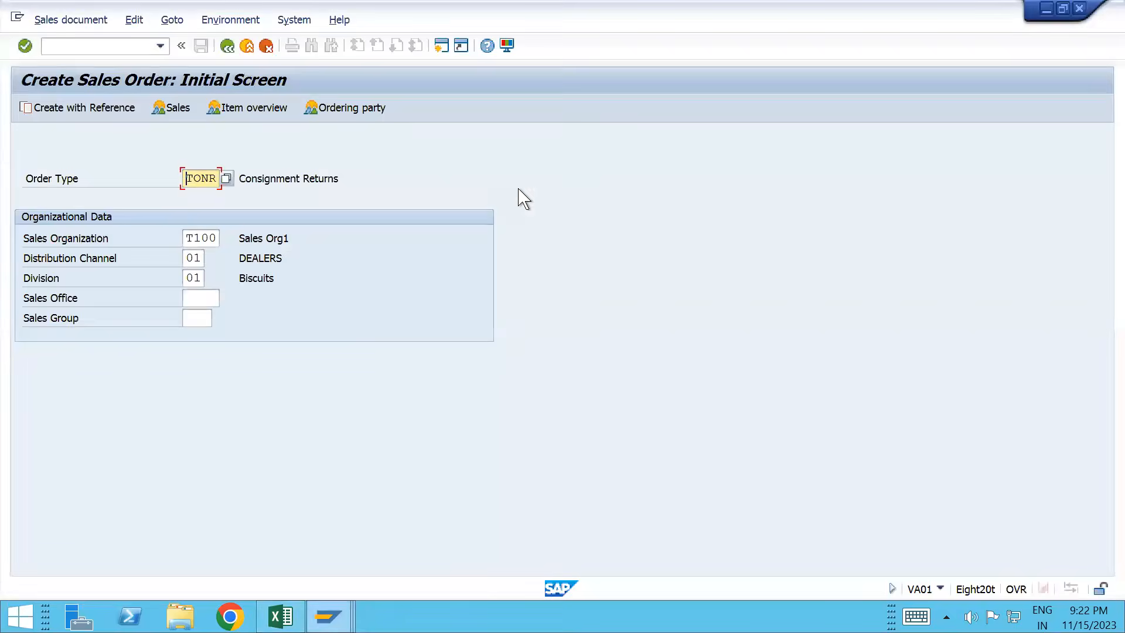
pyautogui.write('TCPR')
pyautogui.press('Return')
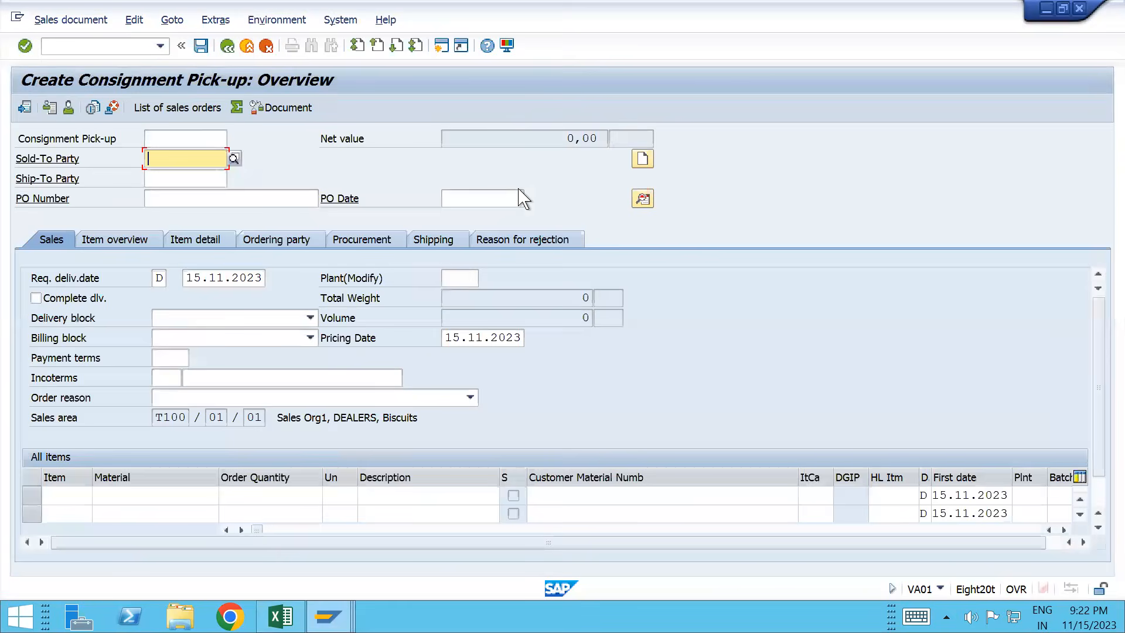
# Step: Pick the recent sold-to customer and add item TESTMATERIAL_T100 with quantity 8500
pyautogui.press('space')
pyautogui.press('Down')
pyautogui.press('Return')
pyautogui.press('Down')
pyautogui.press('Down')
pyautogui.press('Down')
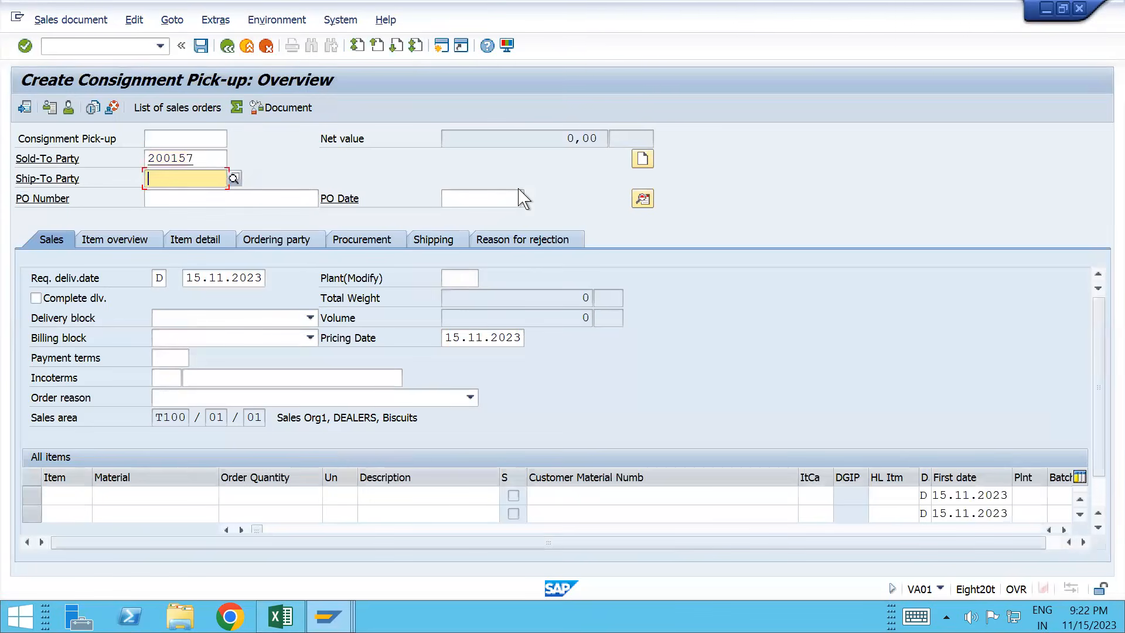
pyautogui.press('space')
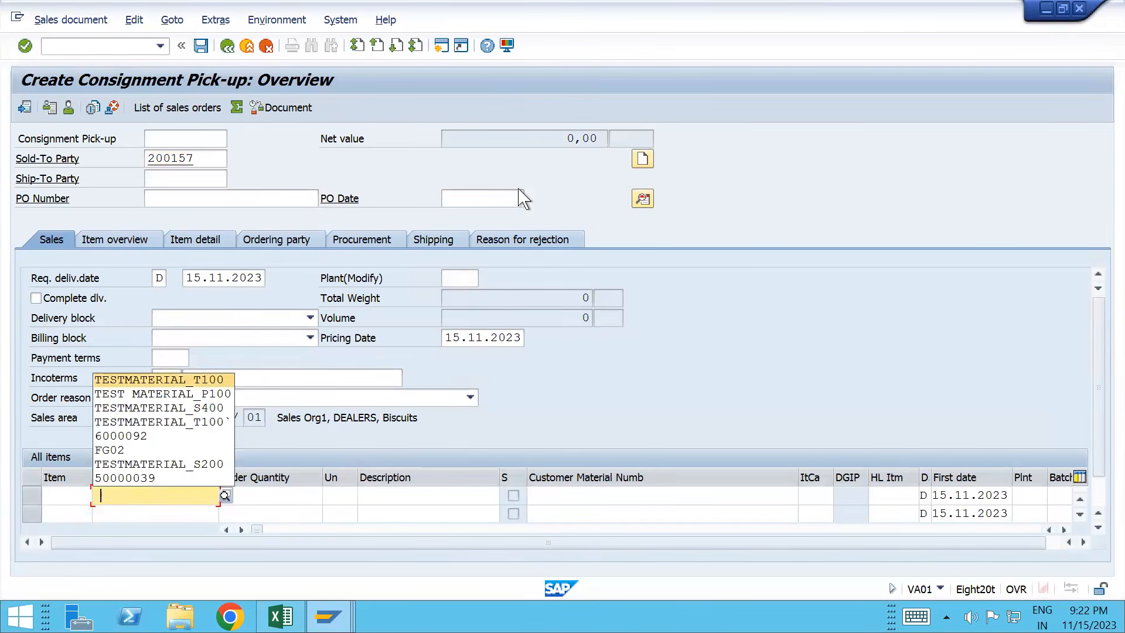
pyautogui.press('Return')
pyautogui.press('Tab')
pyautogui.write('8500')
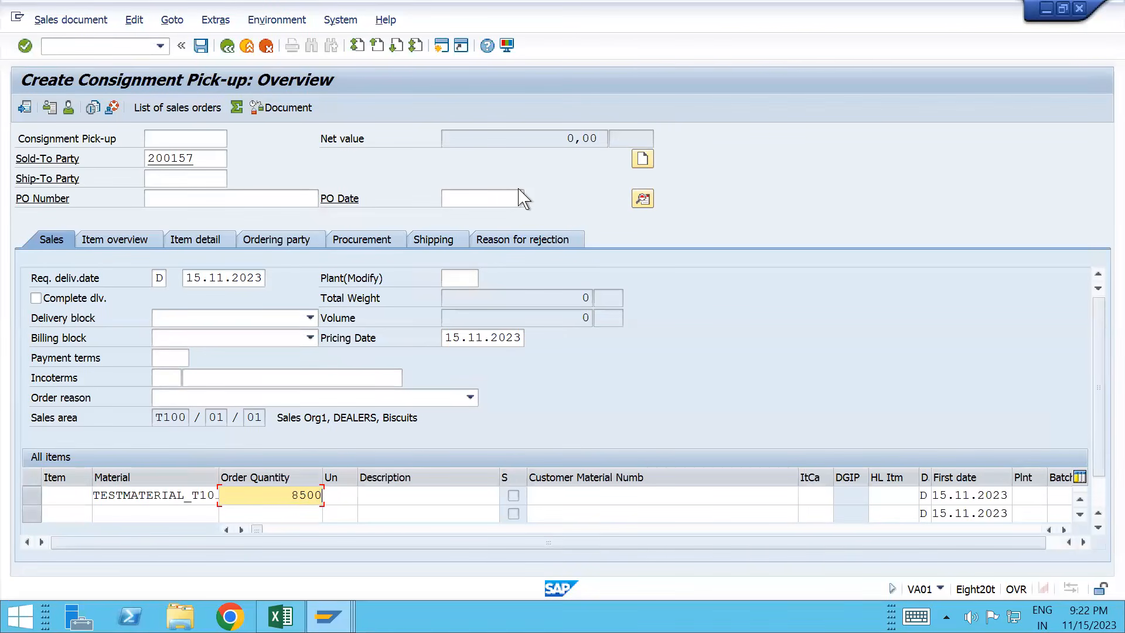
pyautogui.hotkey('alt', 'Tab')
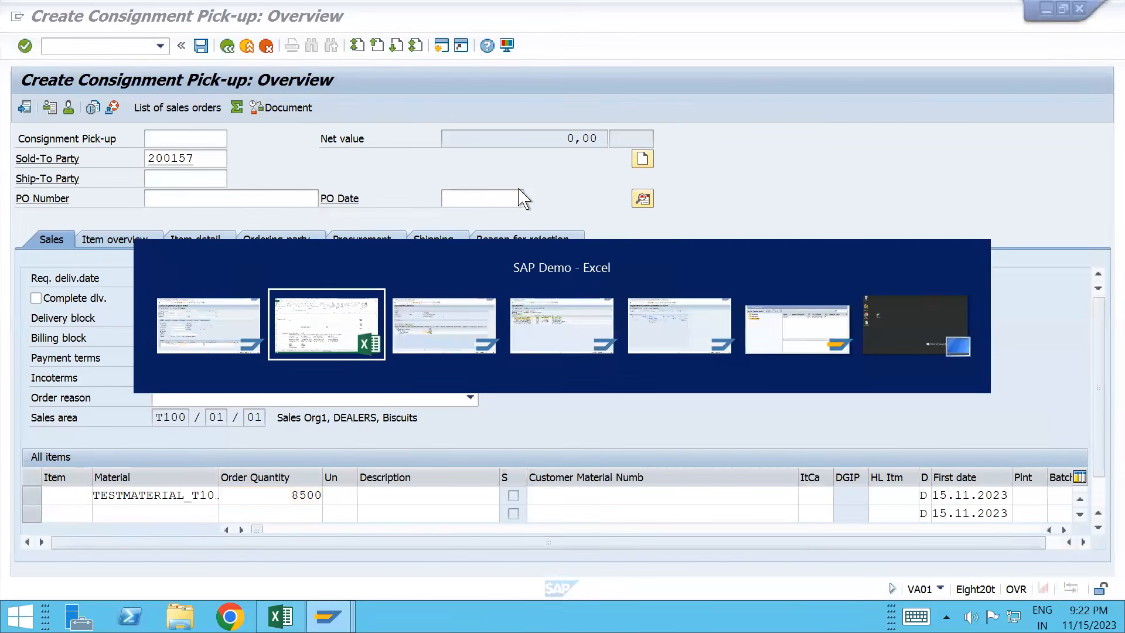
pyautogui.hotkey('alt', 'Tab')
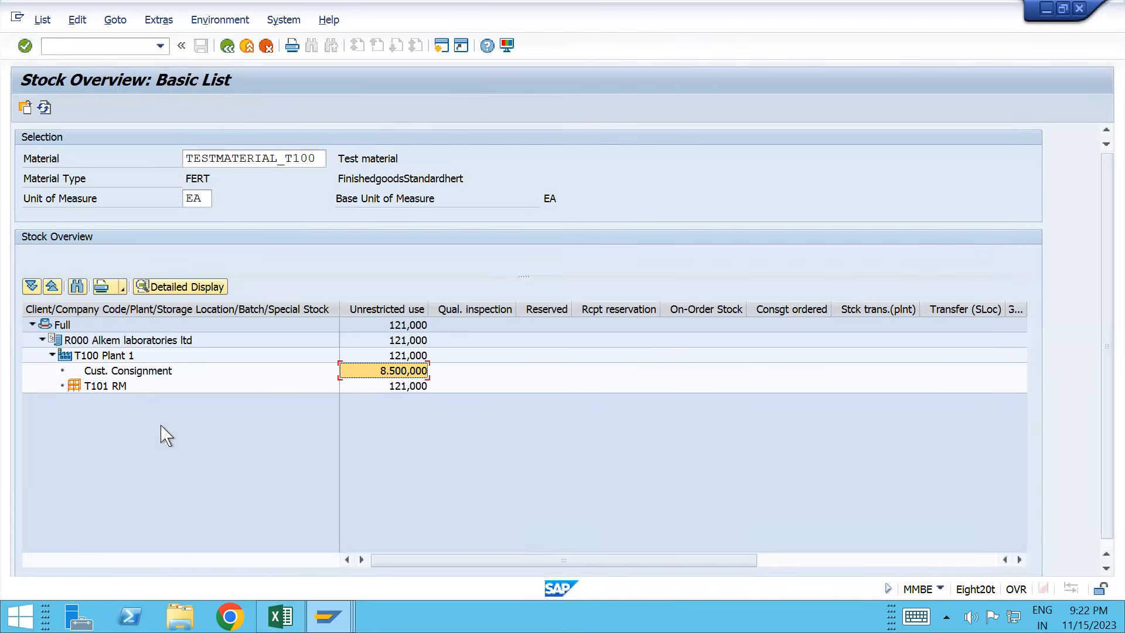
pyautogui.doubleClick(156, 374)
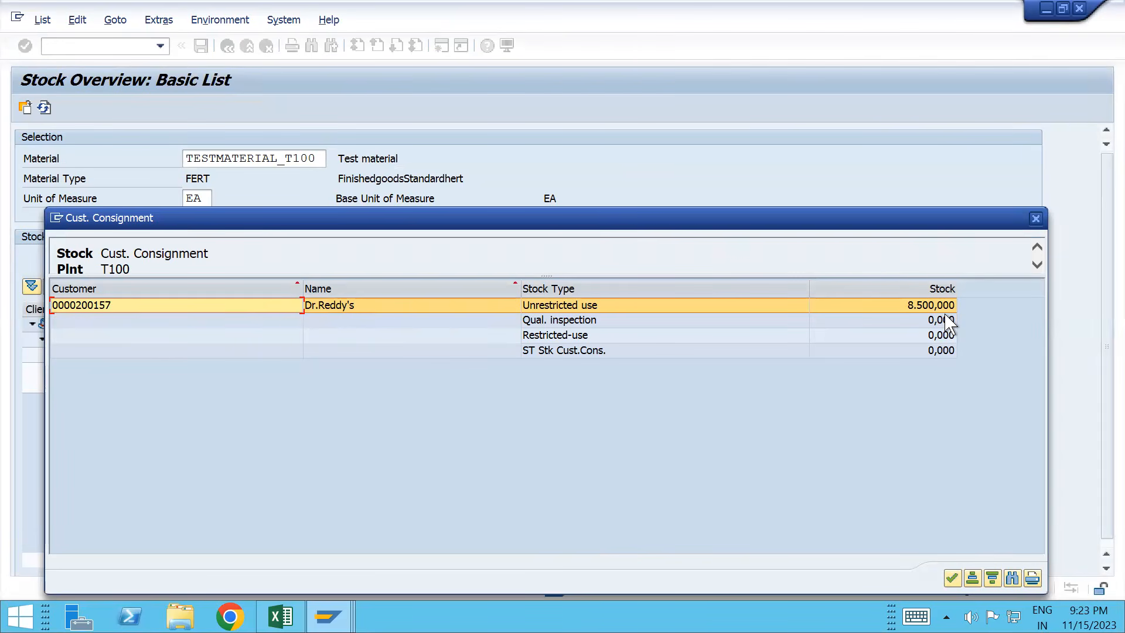
pyautogui.click(1035, 219)
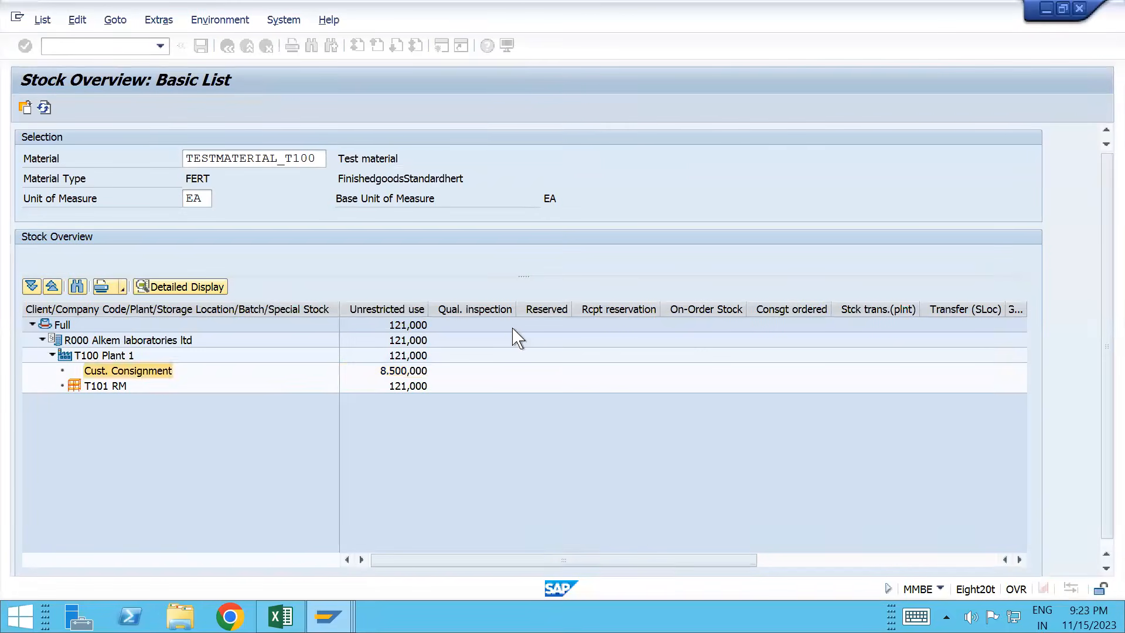
pyautogui.doubleClick(152, 375)
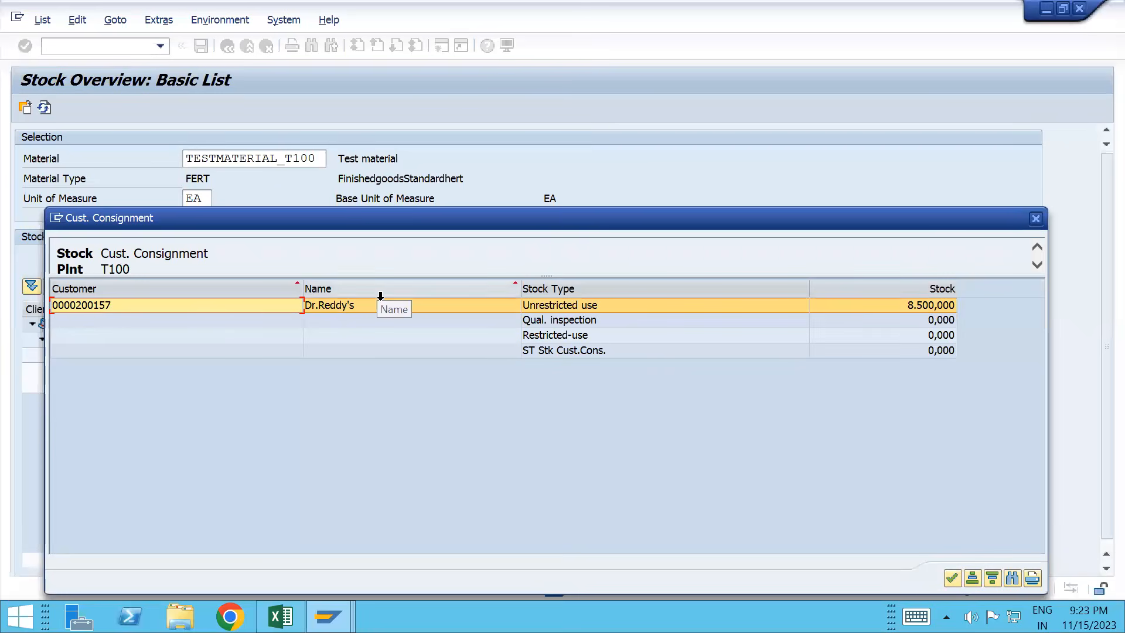
pyautogui.click(1036, 219)
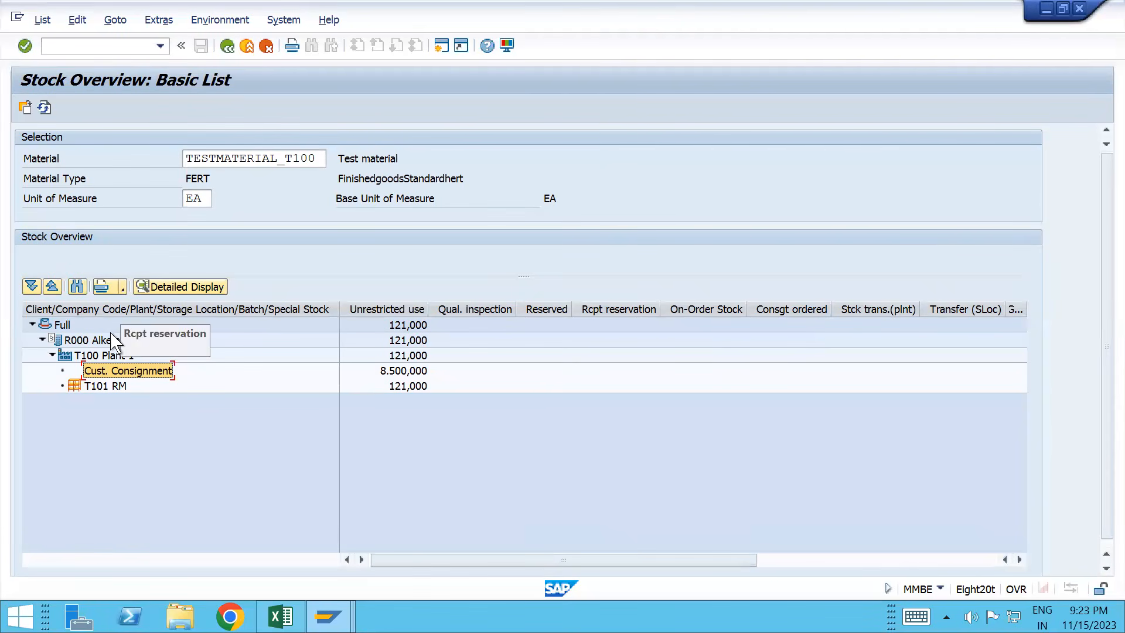
pyautogui.doubleClick(116, 372)
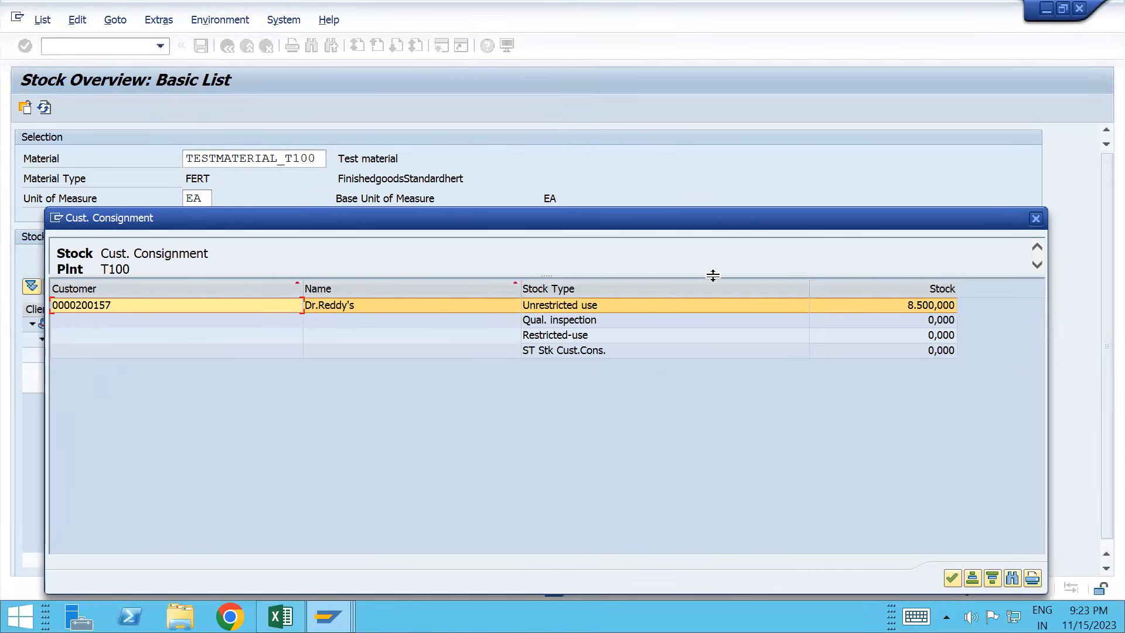
pyautogui.click(1035, 219)
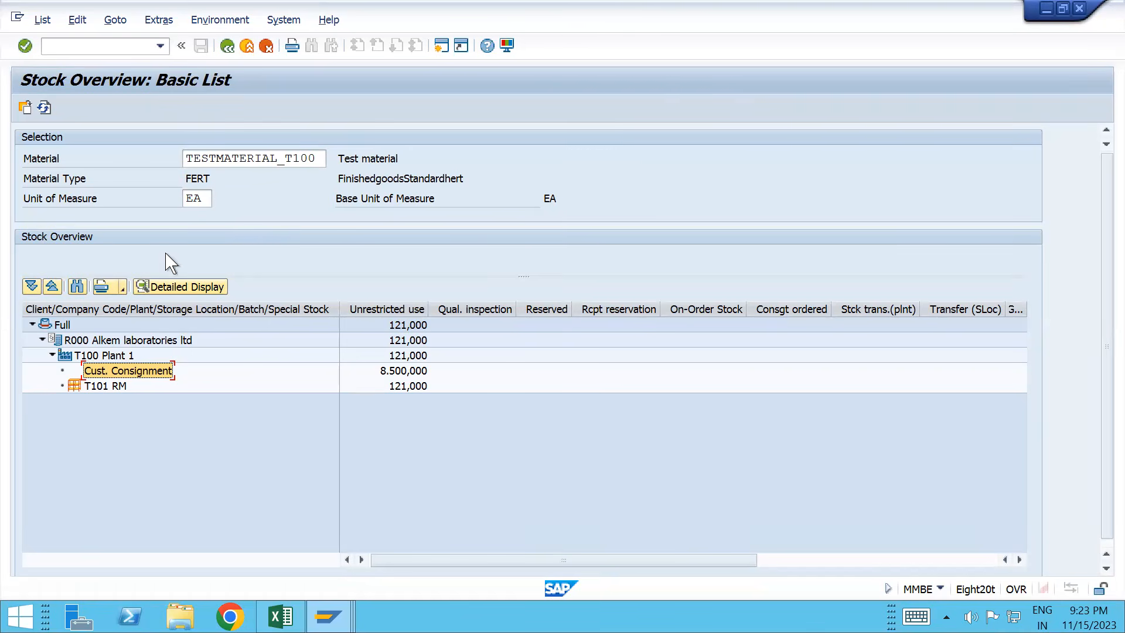
pyautogui.click(53, 47)
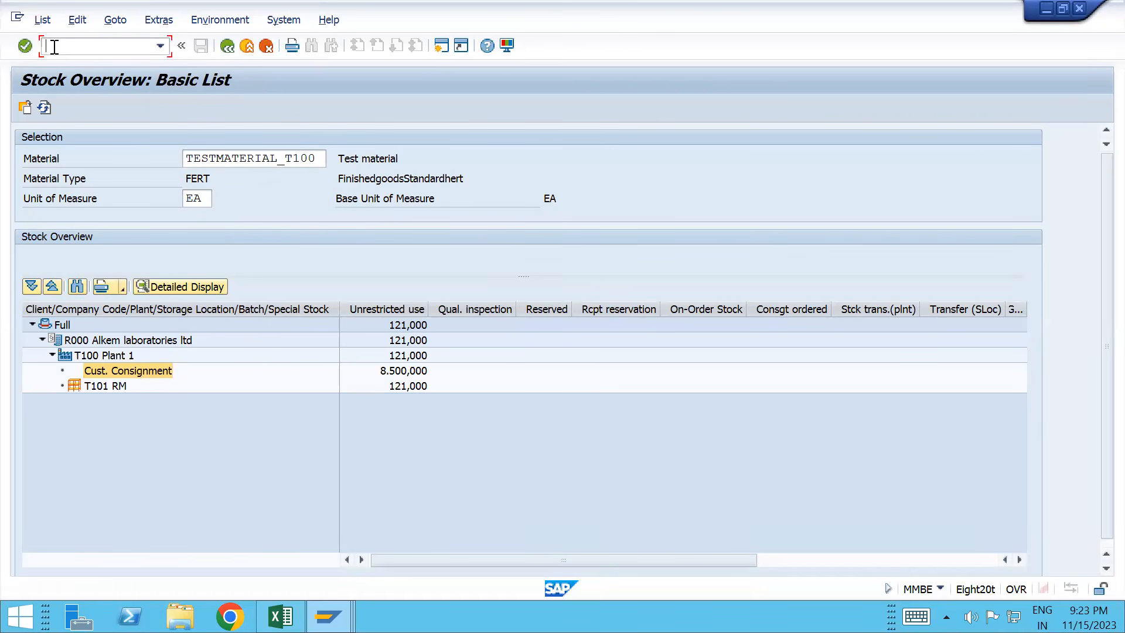
# Step: Re-run the /nmmb stock overview and confirm per-customer consignment stock of 8.500,000
pyautogui.write('/nmmbe')
pyautogui.press('Return')
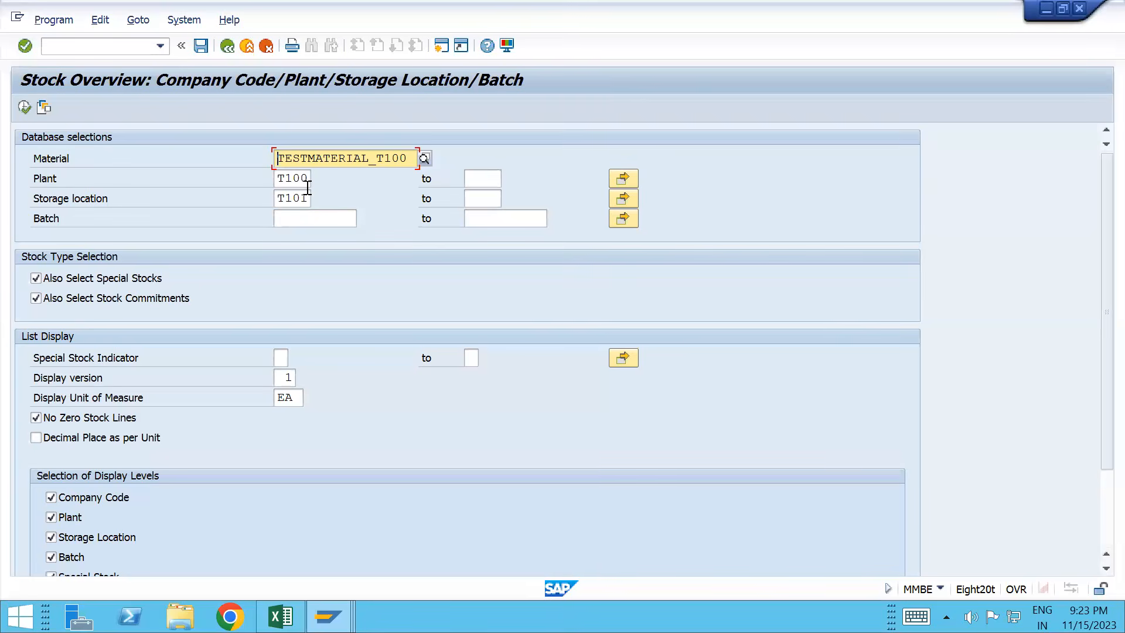
pyautogui.click(25, 107)
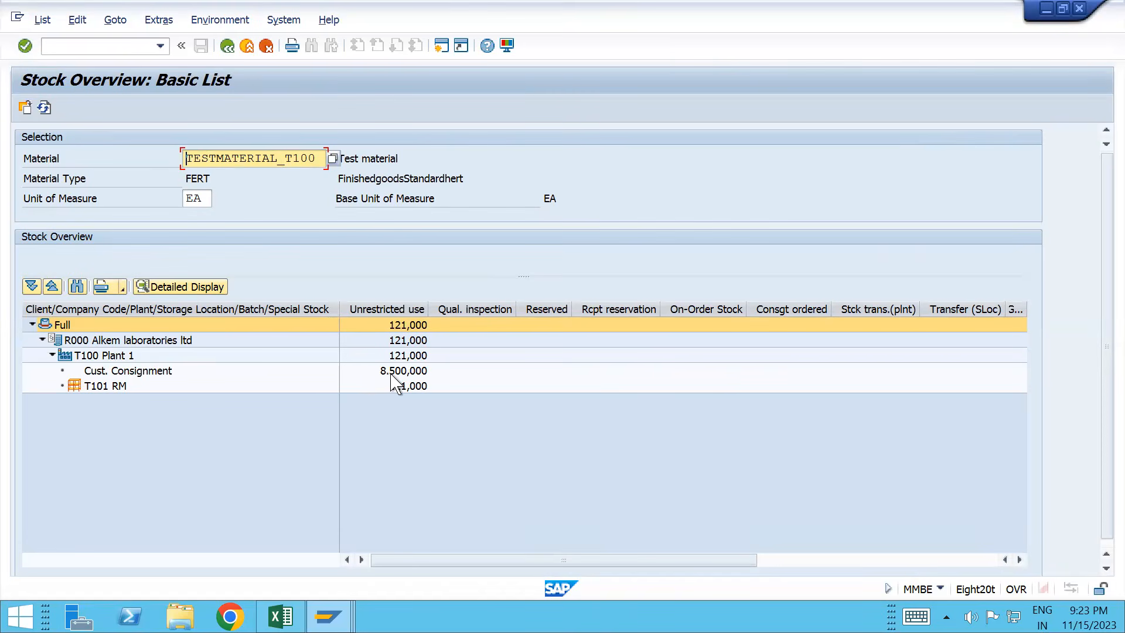
pyautogui.doubleClick(157, 375)
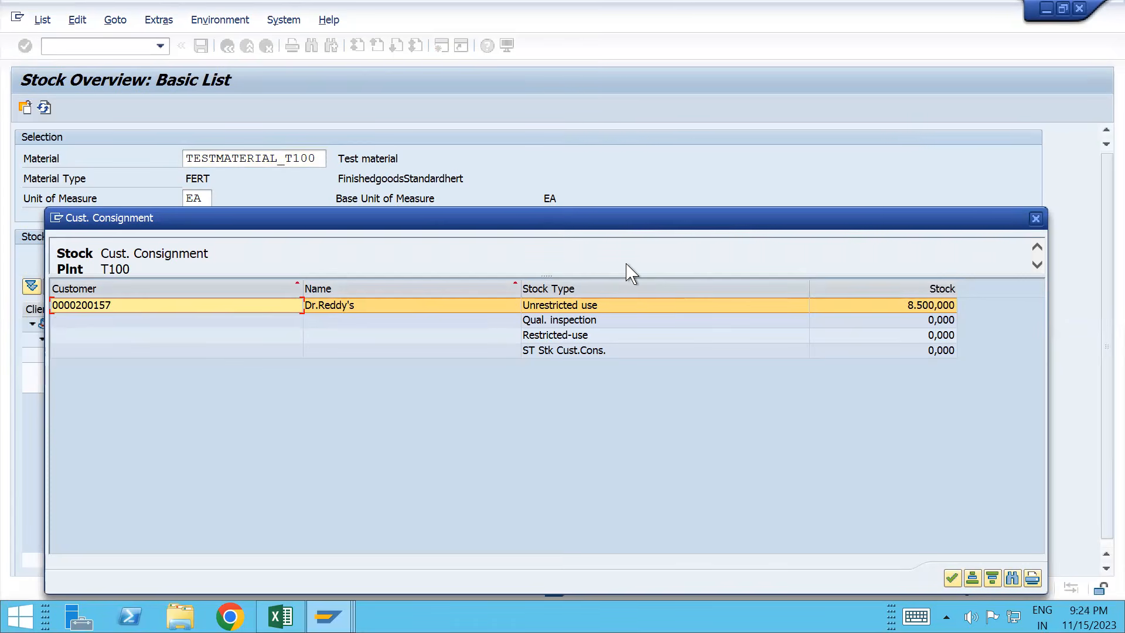
pyautogui.click(1035, 218)
pyautogui.hotkey('alt', 'Tab')
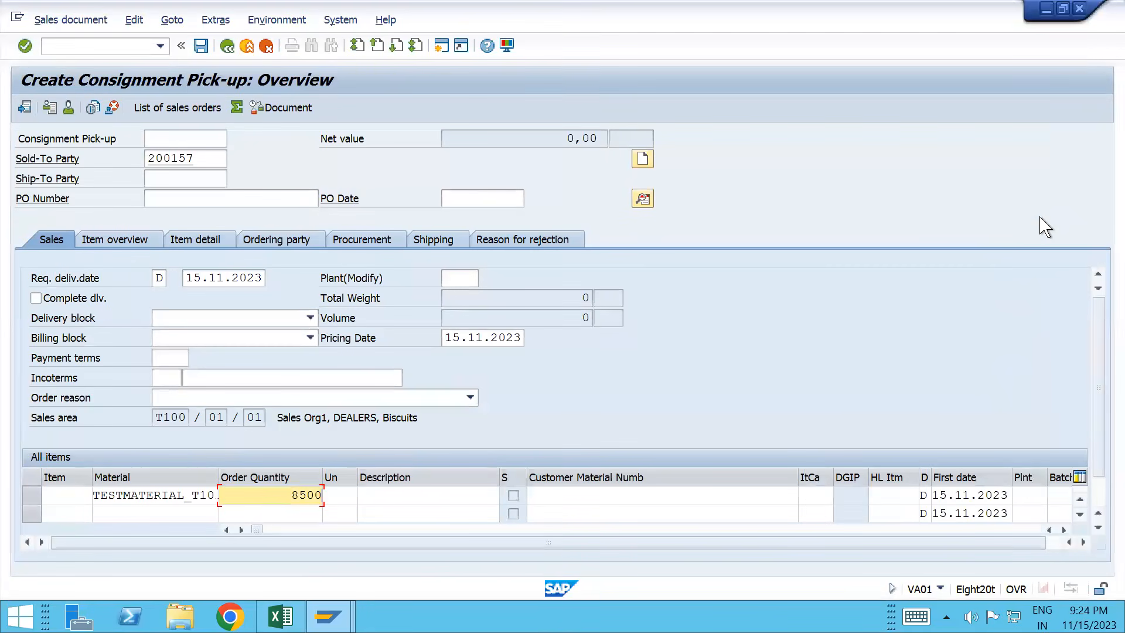
# Step: Validate the pick-up item entries and check the order's incompletion log
pyautogui.press('Return')
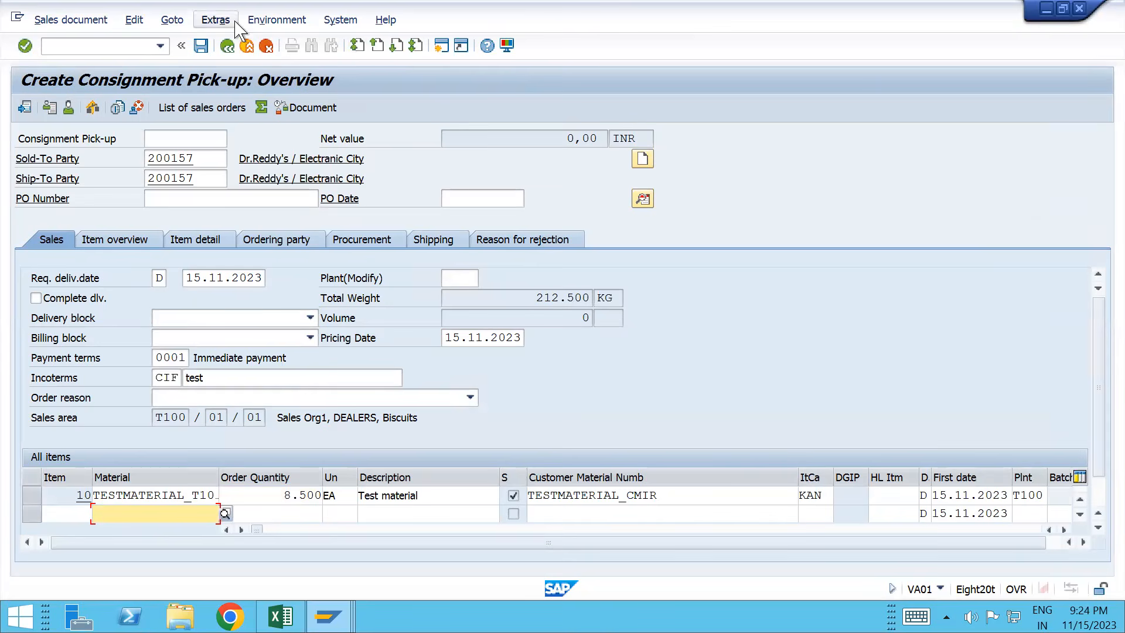
pyautogui.click(134, 21)
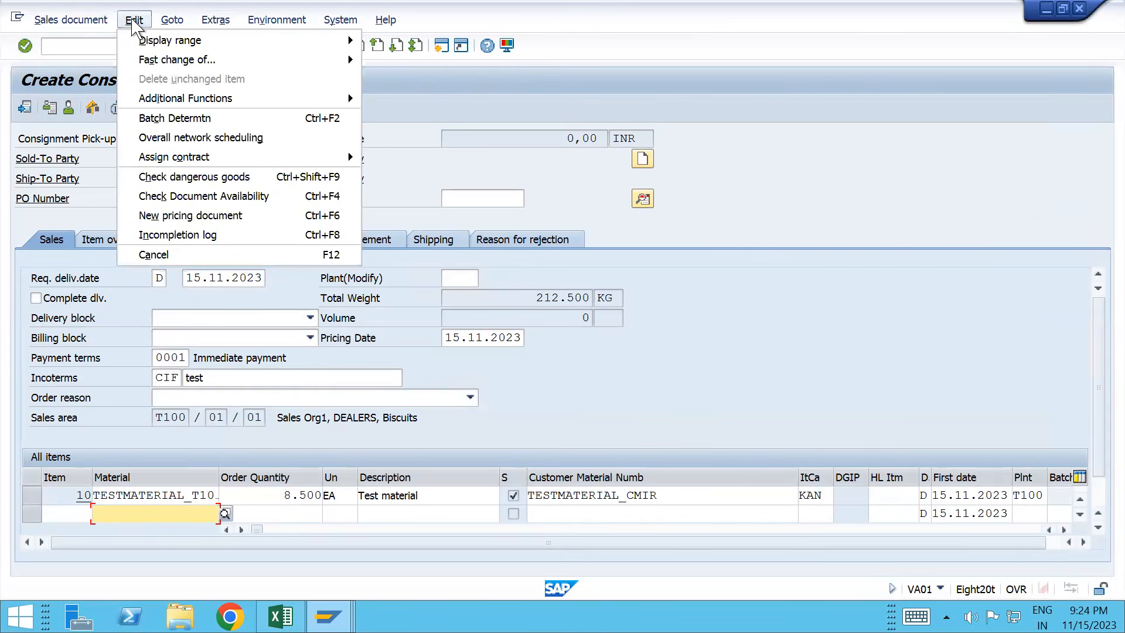
pyautogui.click(178, 234)
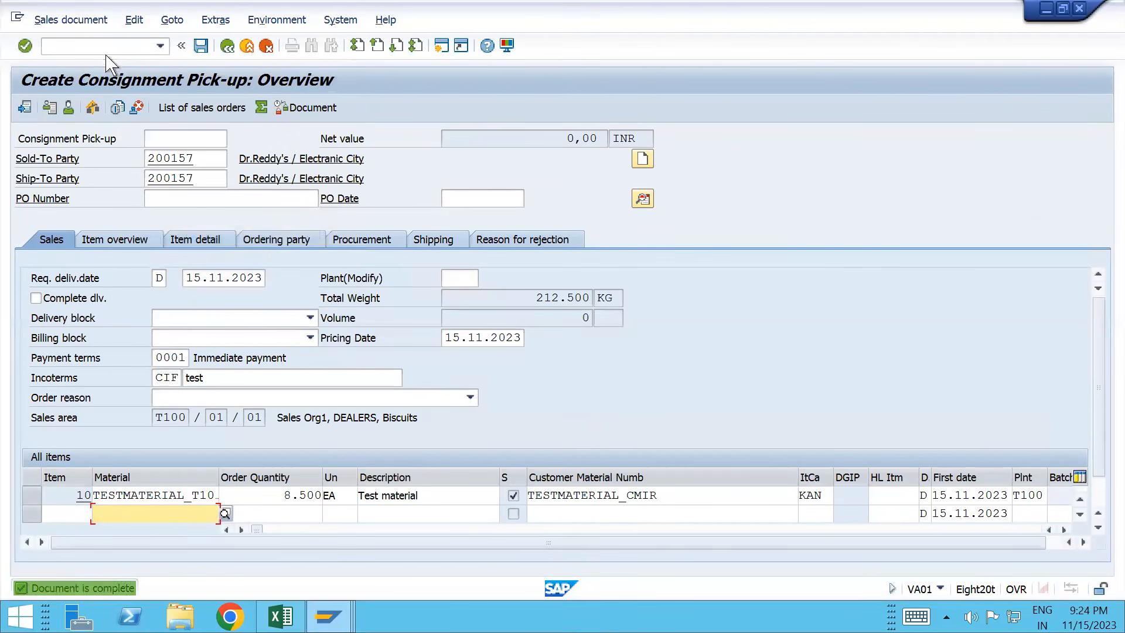
# Step: Review item 10's pricing conditions, showing net value 0,00 INR
pyautogui.doubleClick(166, 495)
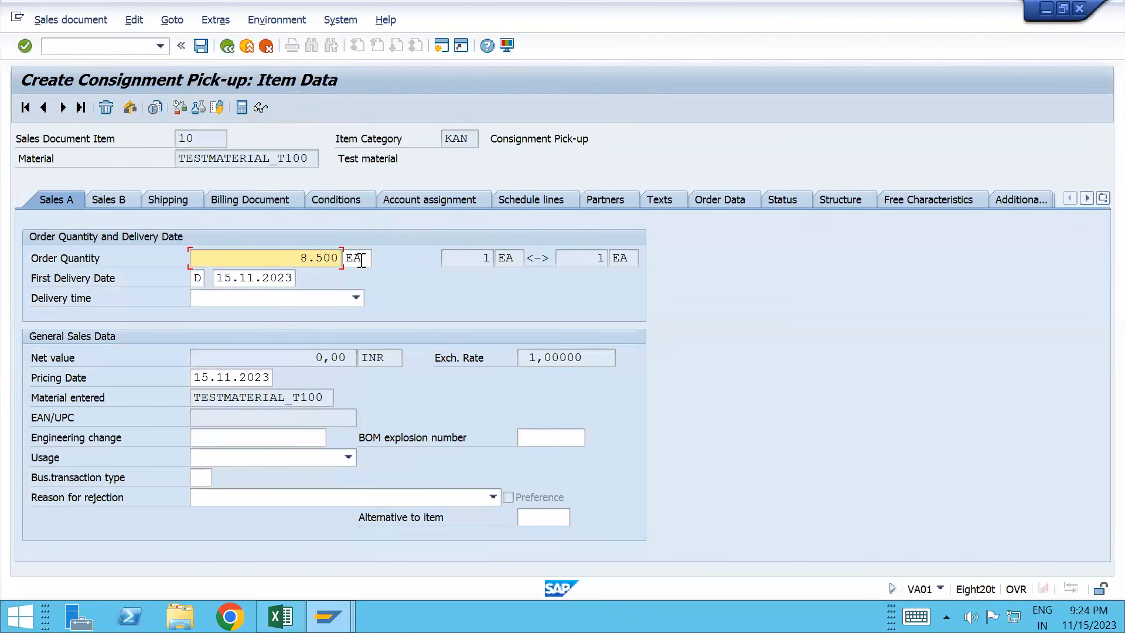
pyautogui.click(355, 198)
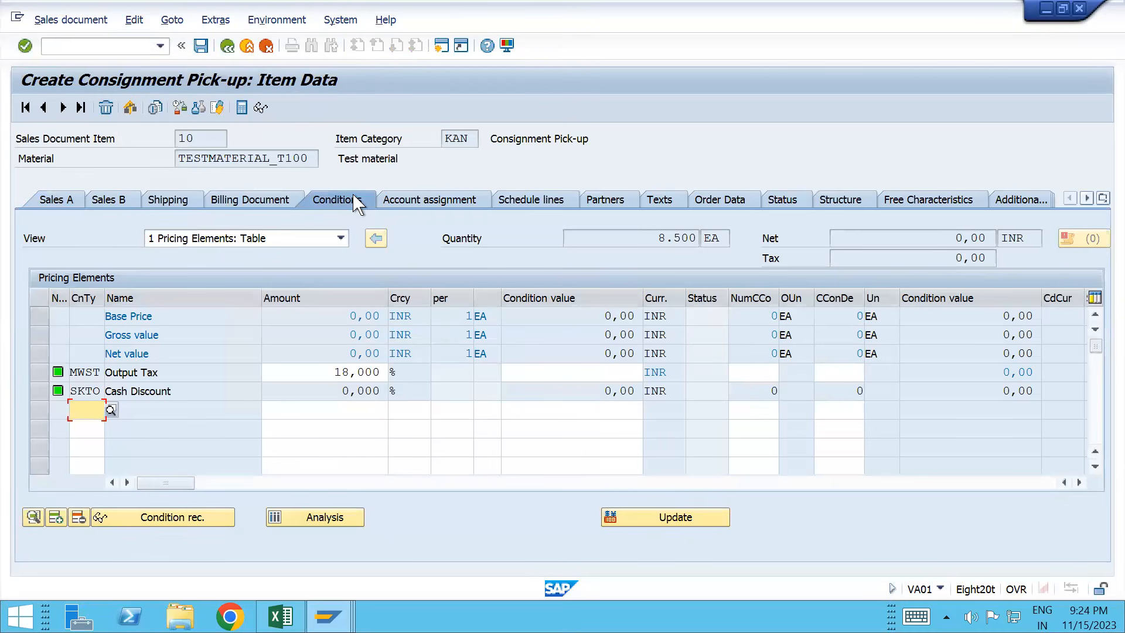
pyautogui.moveTo(943, 240); pyautogui.dragTo(1049, 241)
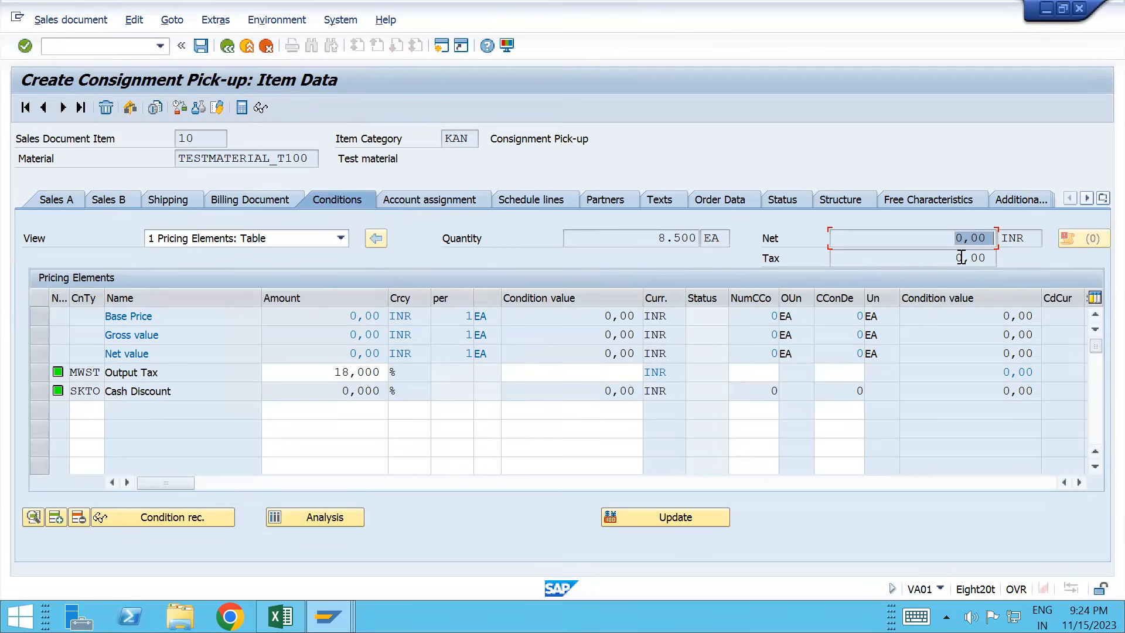
pyautogui.click(1079, 482)
pyautogui.click(1080, 483)
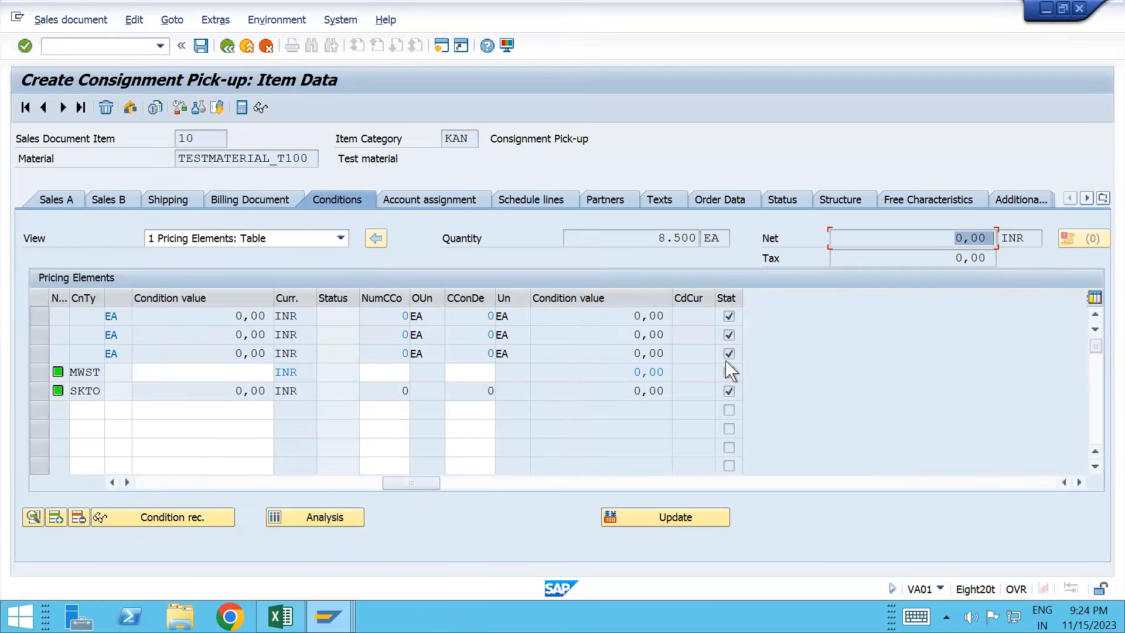
pyautogui.click(243, 488)
pyautogui.click(313, 518)
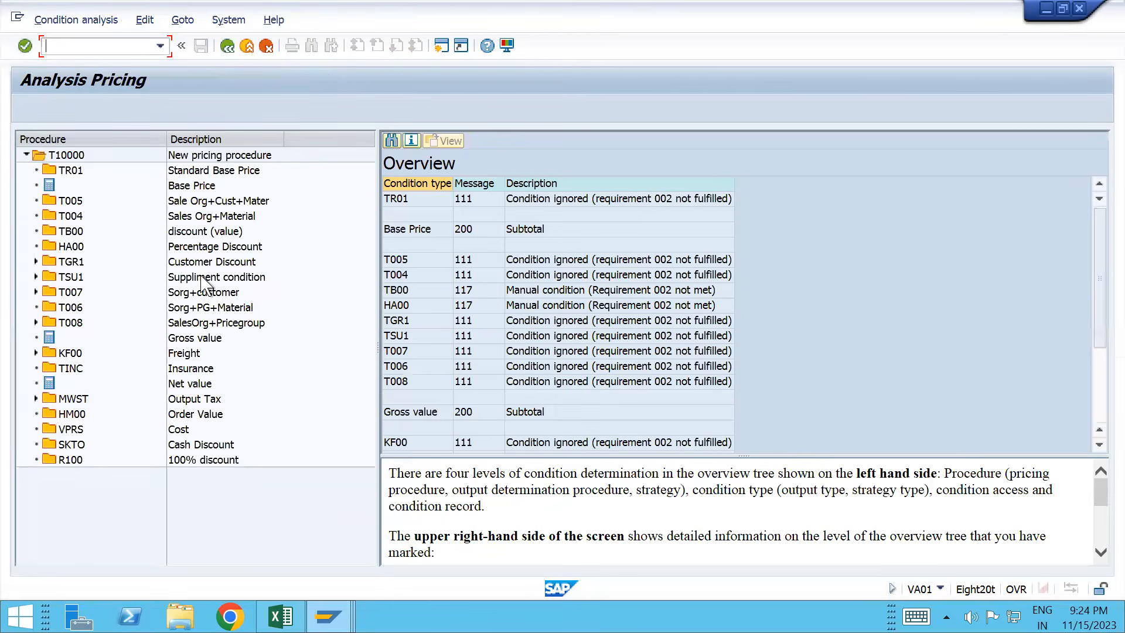
pyautogui.click(82, 173)
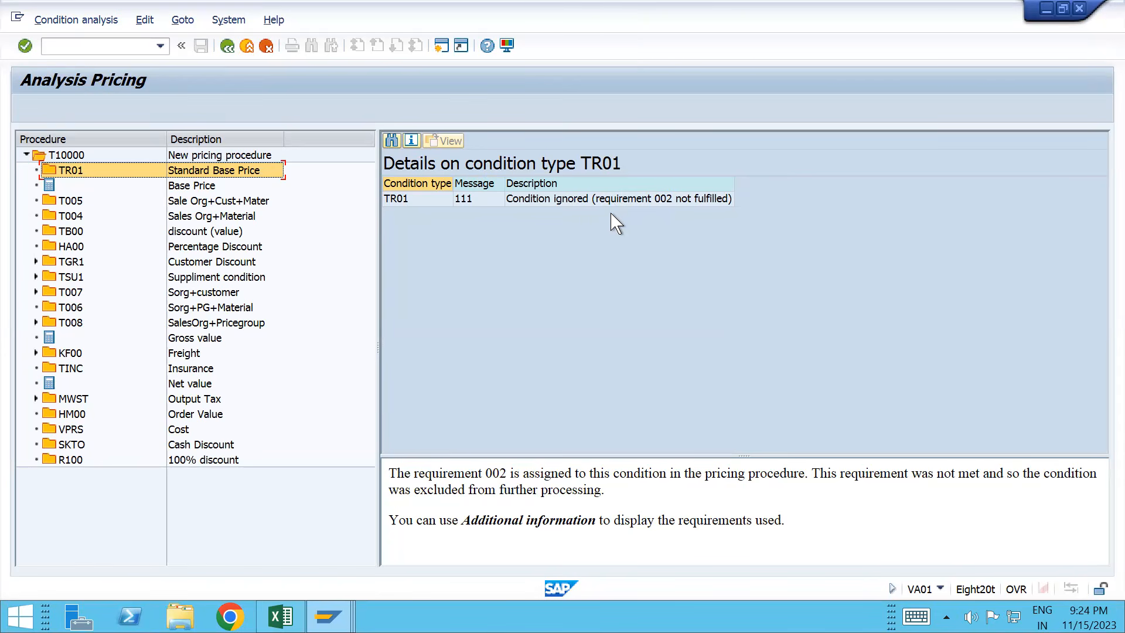
pyautogui.click(227, 50)
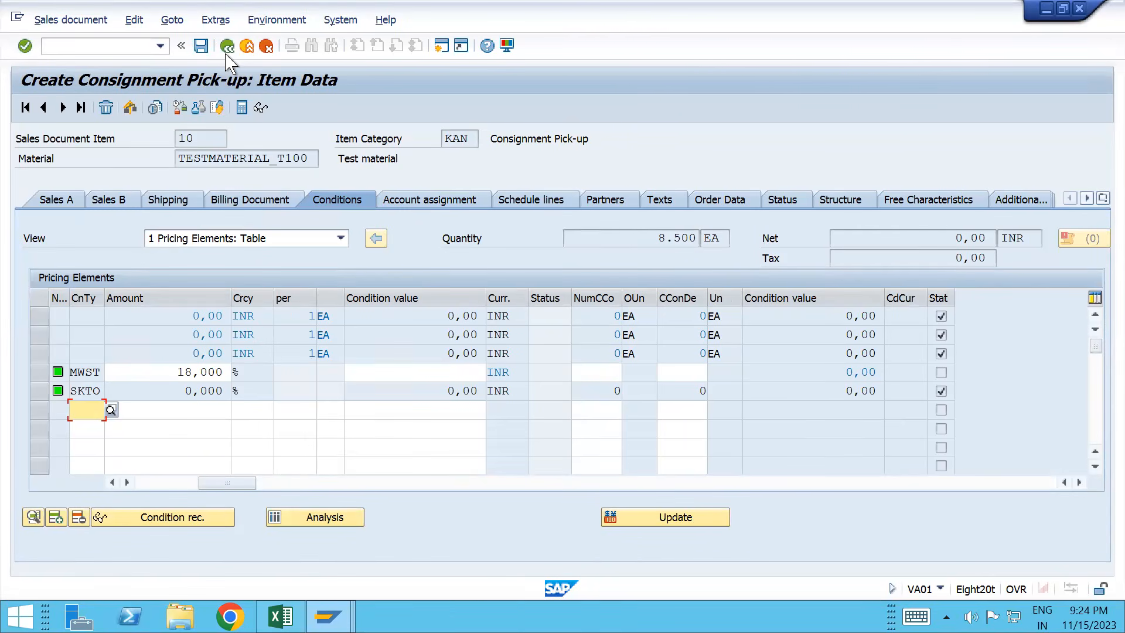
# Step: Create the returns delivery, set item 10 storage location to T101, and post goods receipt
pyautogui.click(82, 20)
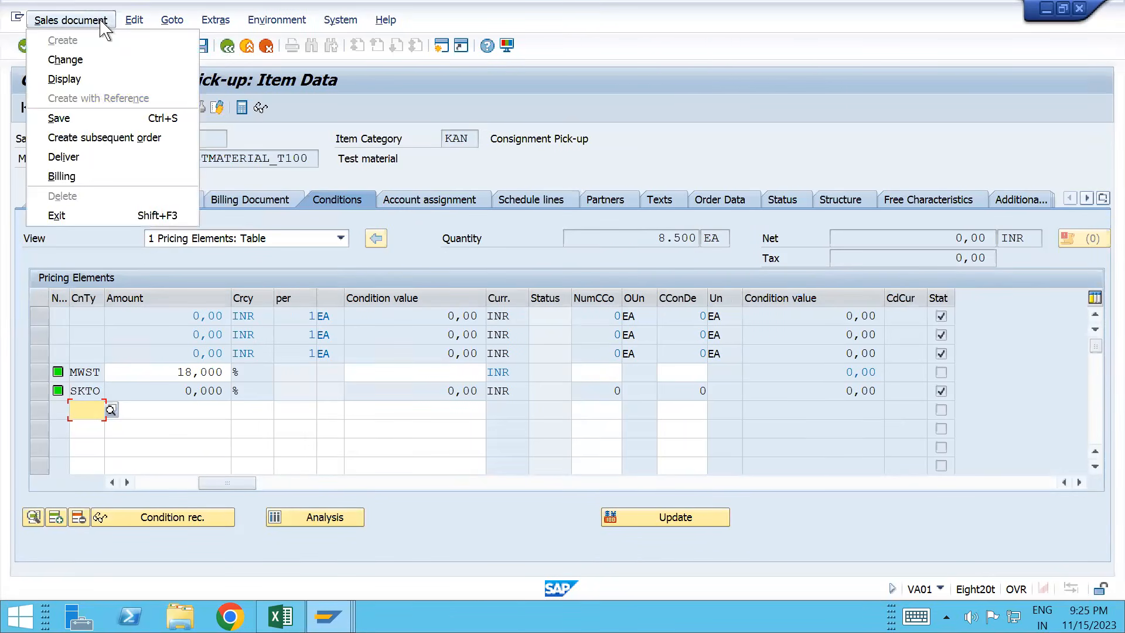
pyautogui.click(110, 156)
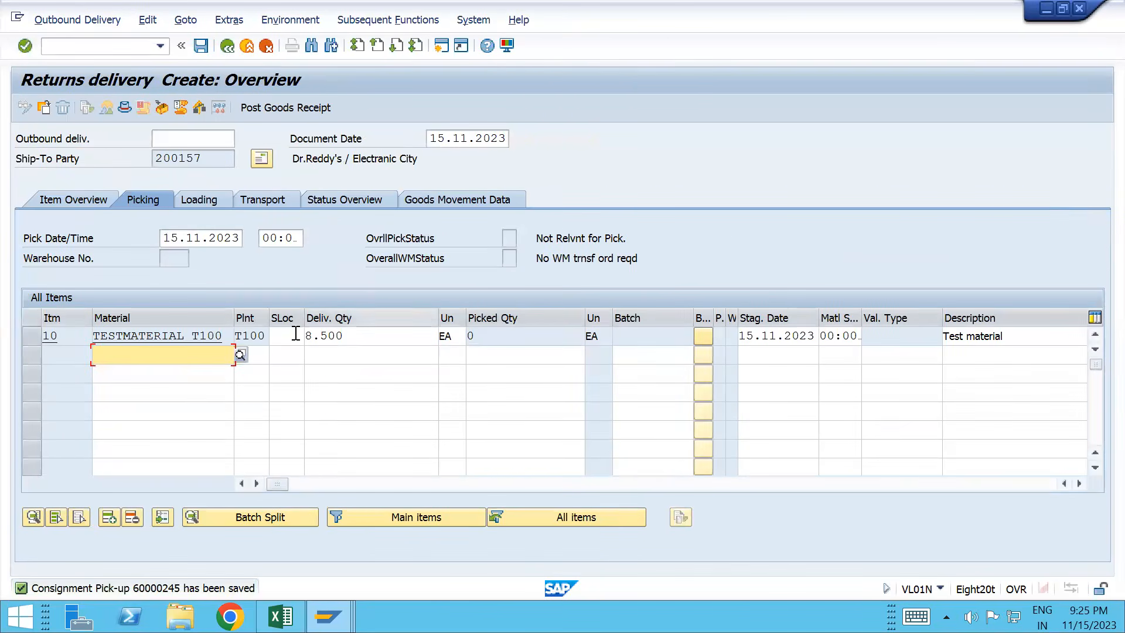
pyautogui.click(296, 335)
pyautogui.press('Down')
pyautogui.press('Return')
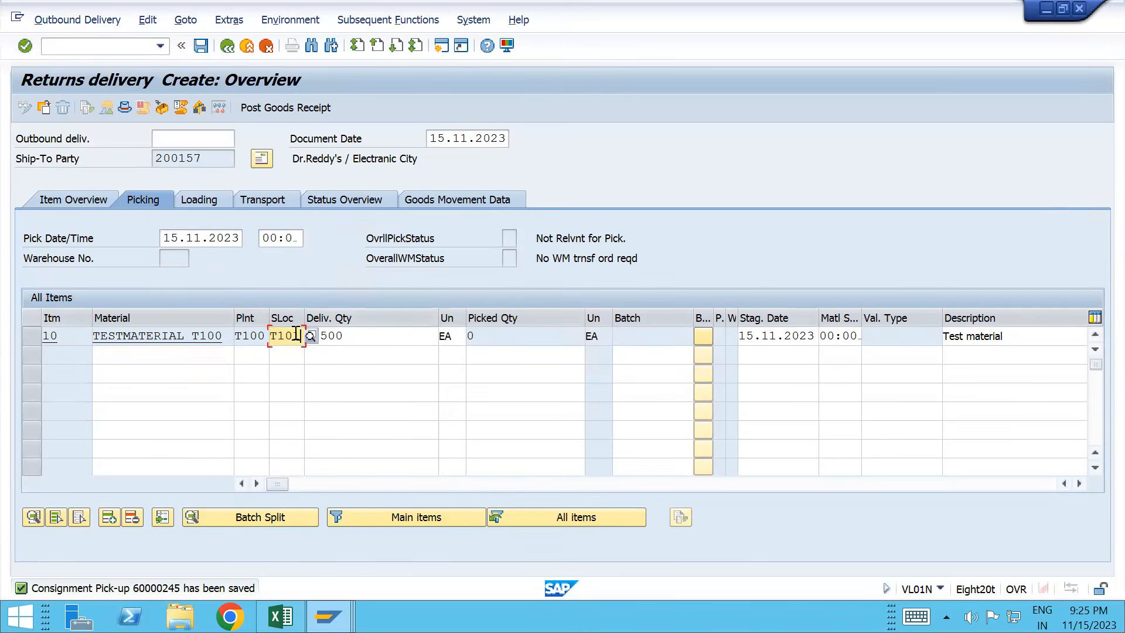
pyautogui.press('Return')
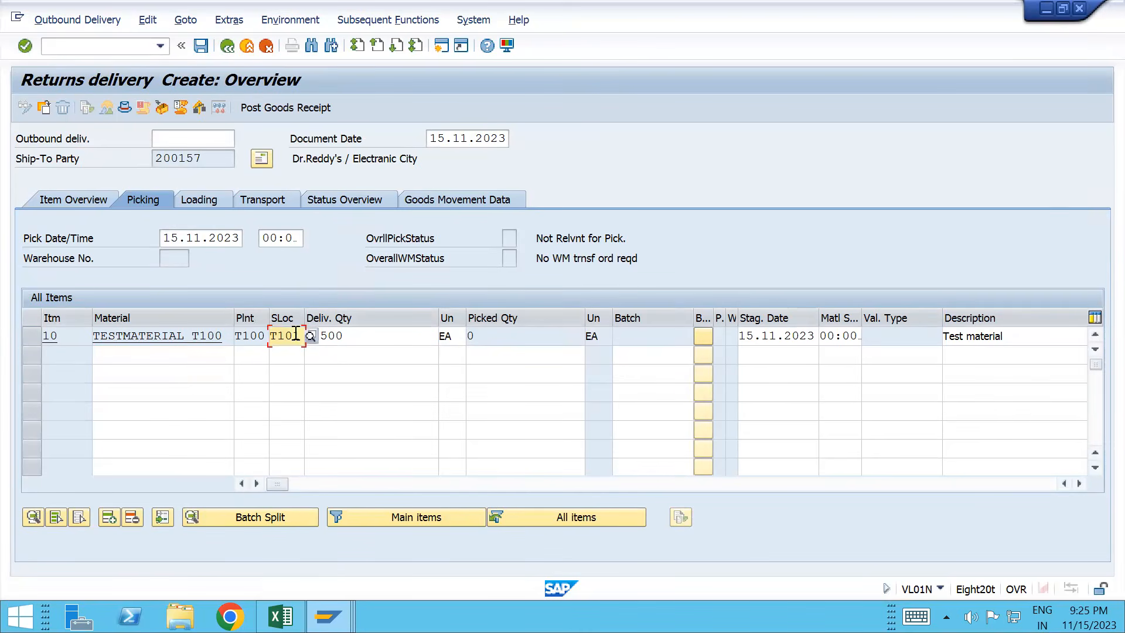
pyautogui.click(258, 112)
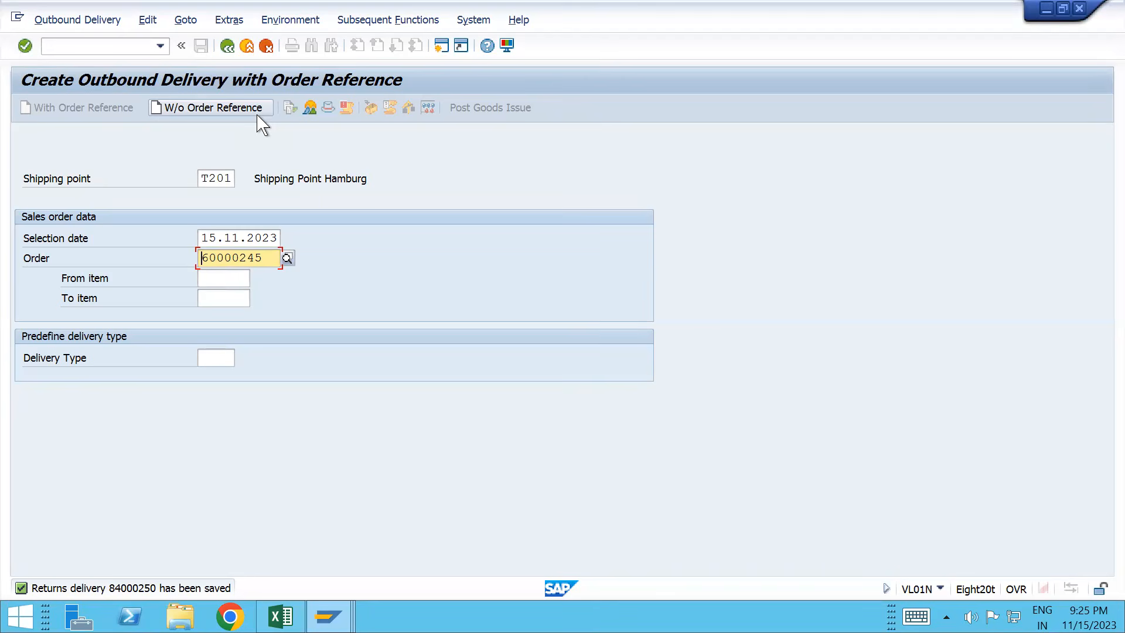
# Step: Open returns delivery 84000250 in /nVL02N and look over its available functions
pyautogui.click(119, 50)
pyautogui.write('/n')
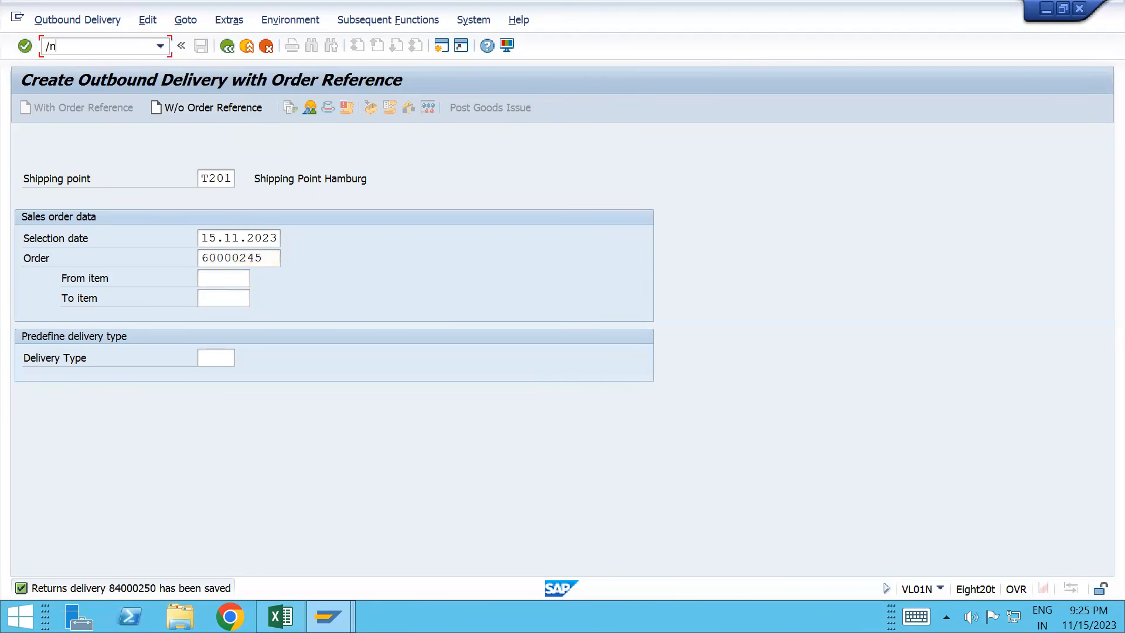
pyautogui.write('vl02n')
pyautogui.press('Return')
pyautogui.press('Return')
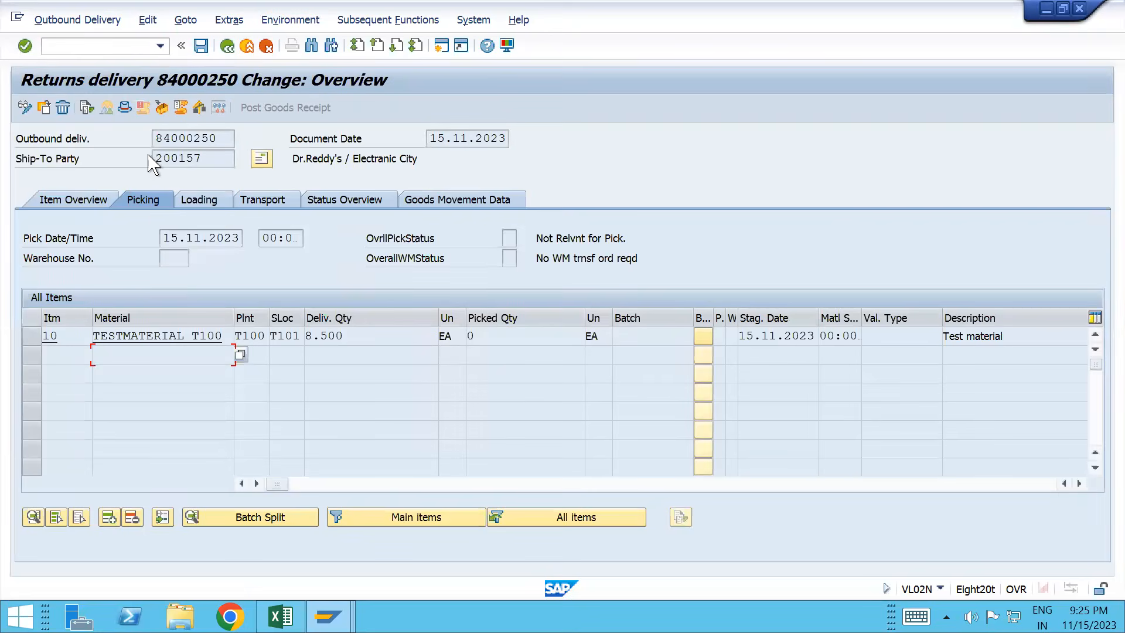
pyautogui.click(89, 21)
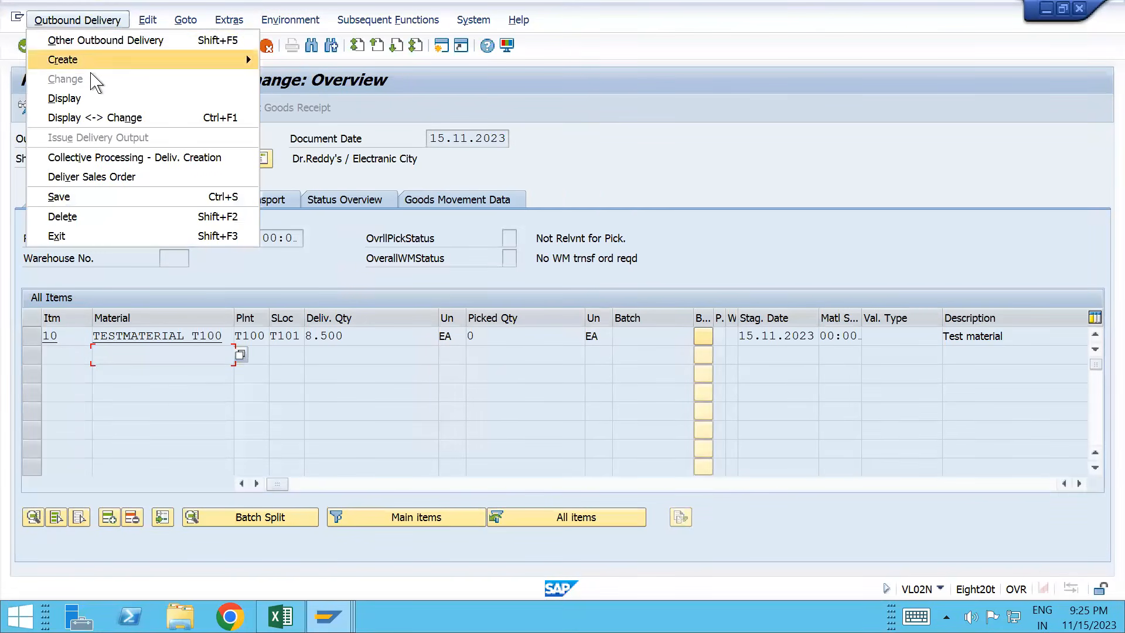
pyautogui.click(367, 107)
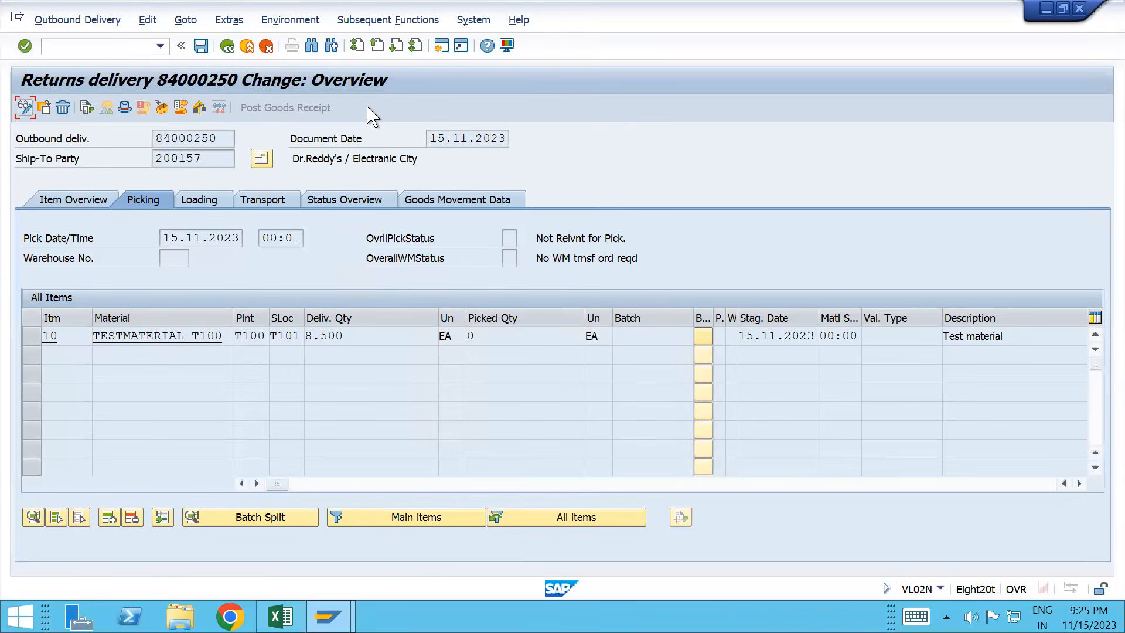
pyautogui.hotkey('alt', 'Tab')
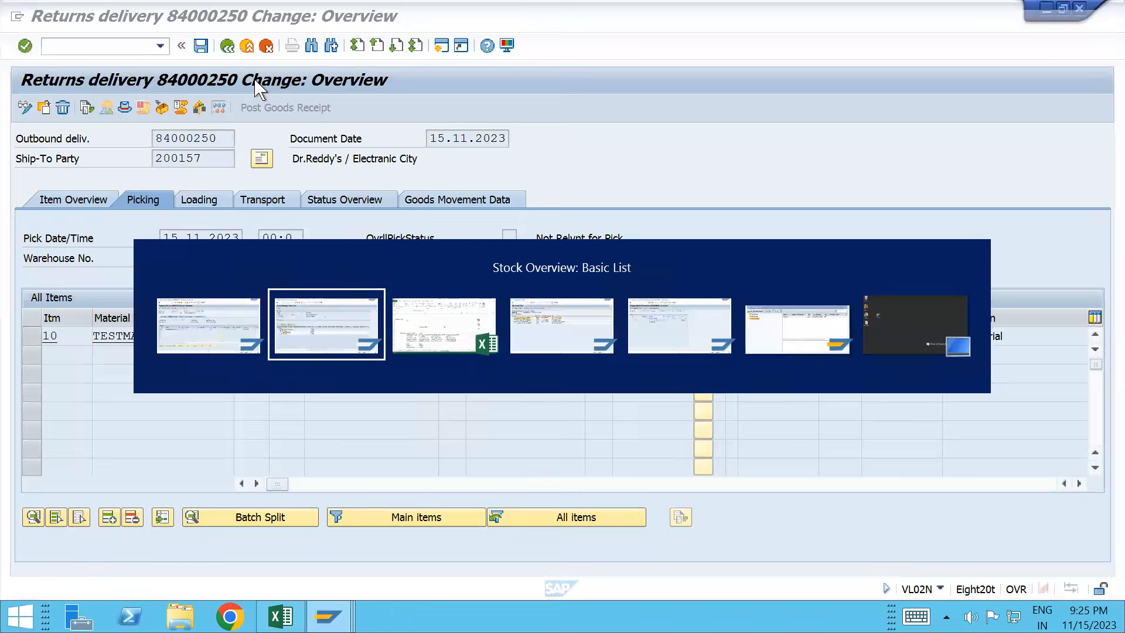
pyautogui.hotkey('alt', 'Tab')
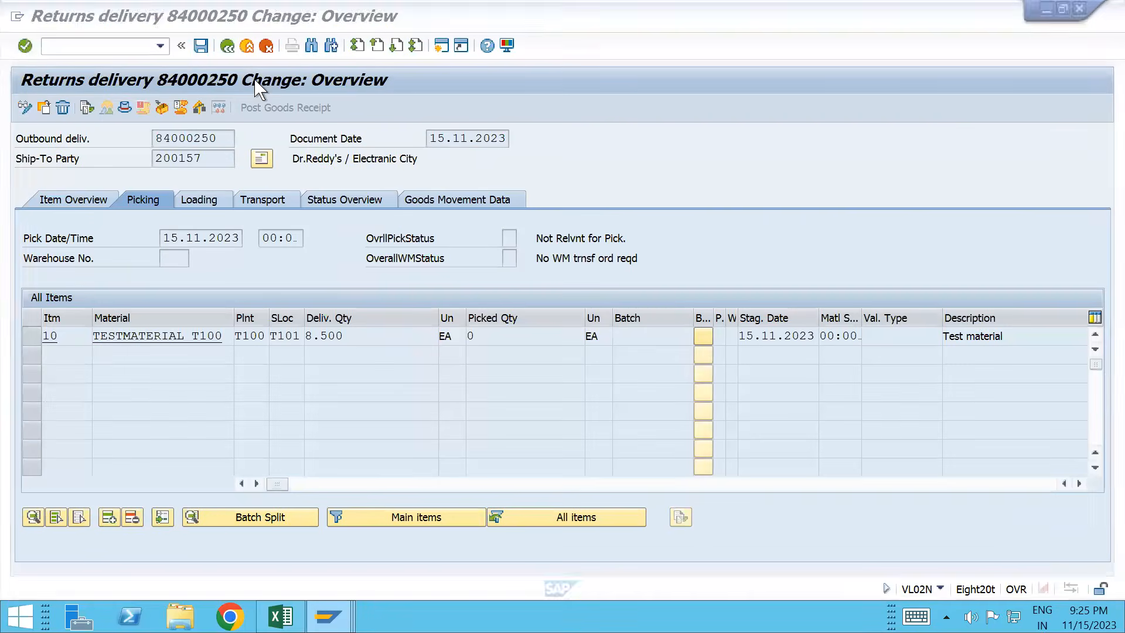
# Step: Copy delivery number 84000250 and enter /nvf01 for billing
pyautogui.moveTo(155, 139); pyautogui.dragTo(240, 157)
pyautogui.hotkey('ctrl', 'c')
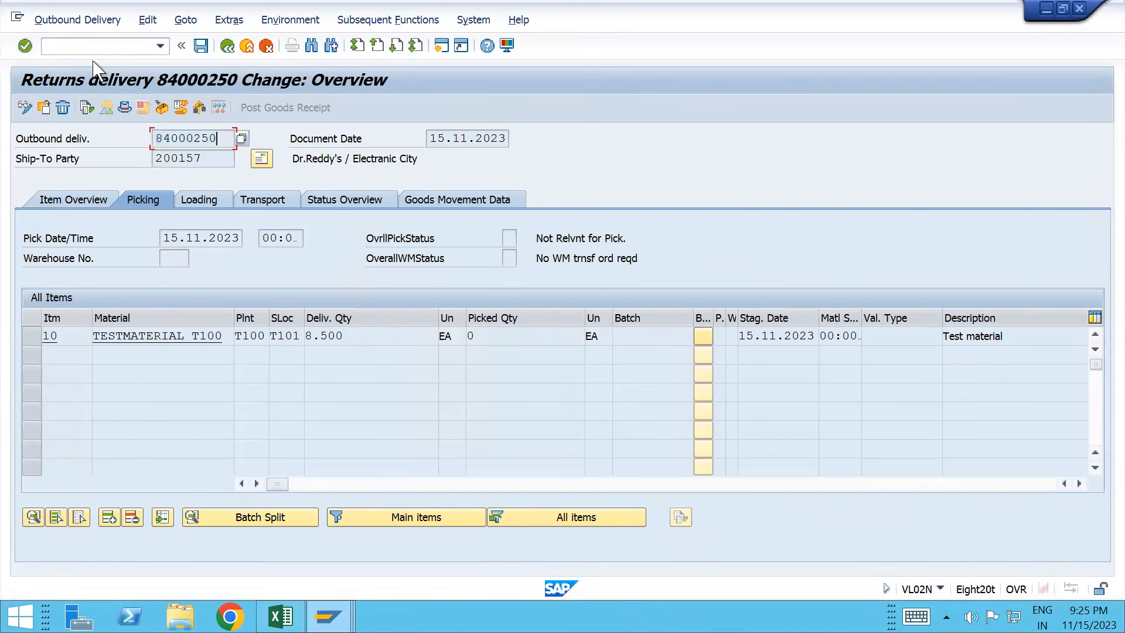
pyautogui.click(89, 52)
pyautogui.write('/nvf01')
# Step: Process delivery 84000250 for billing with billing type F8 Pro Forma
pyautogui.press('Return')
pyautogui.hotkey('ctrl', 'v')
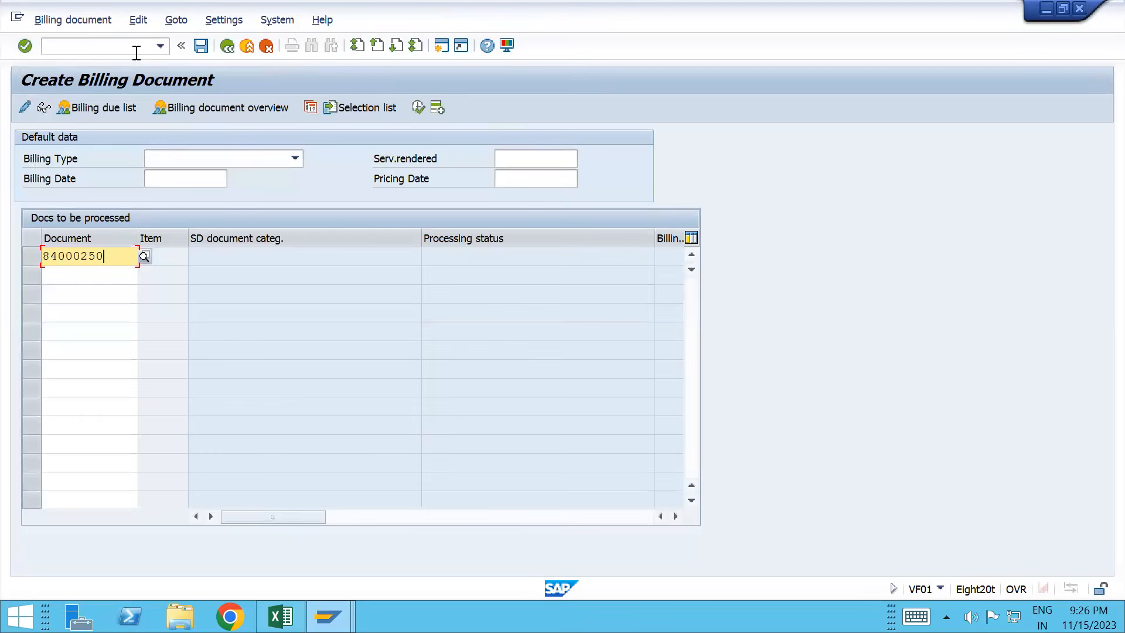
pyautogui.click(293, 159)
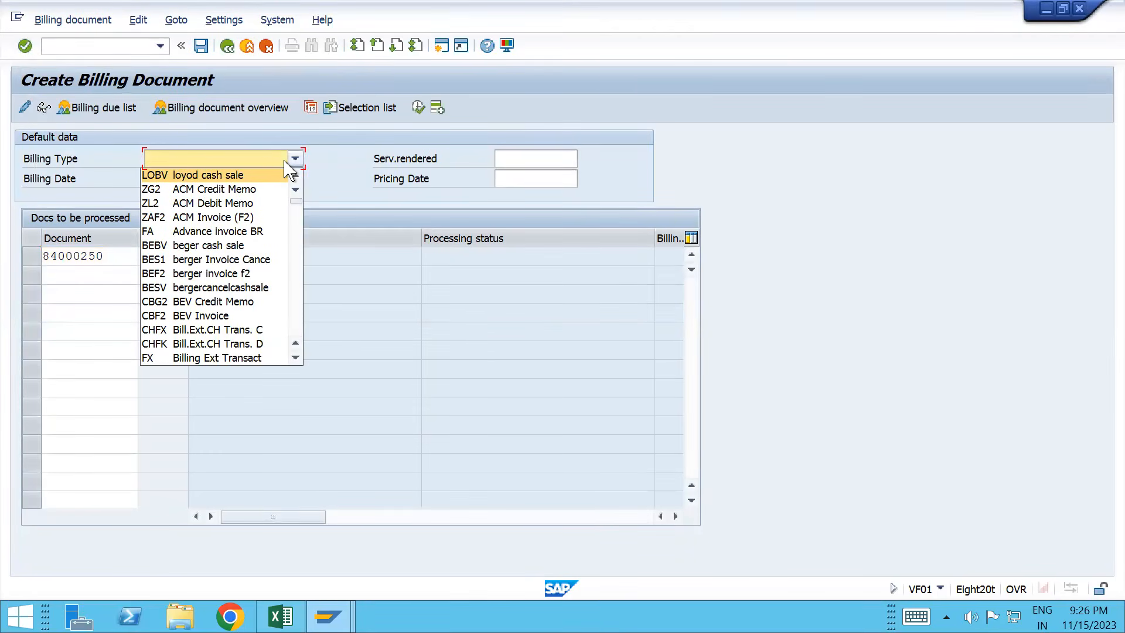
pyautogui.write('f8')
pyautogui.press('Return')
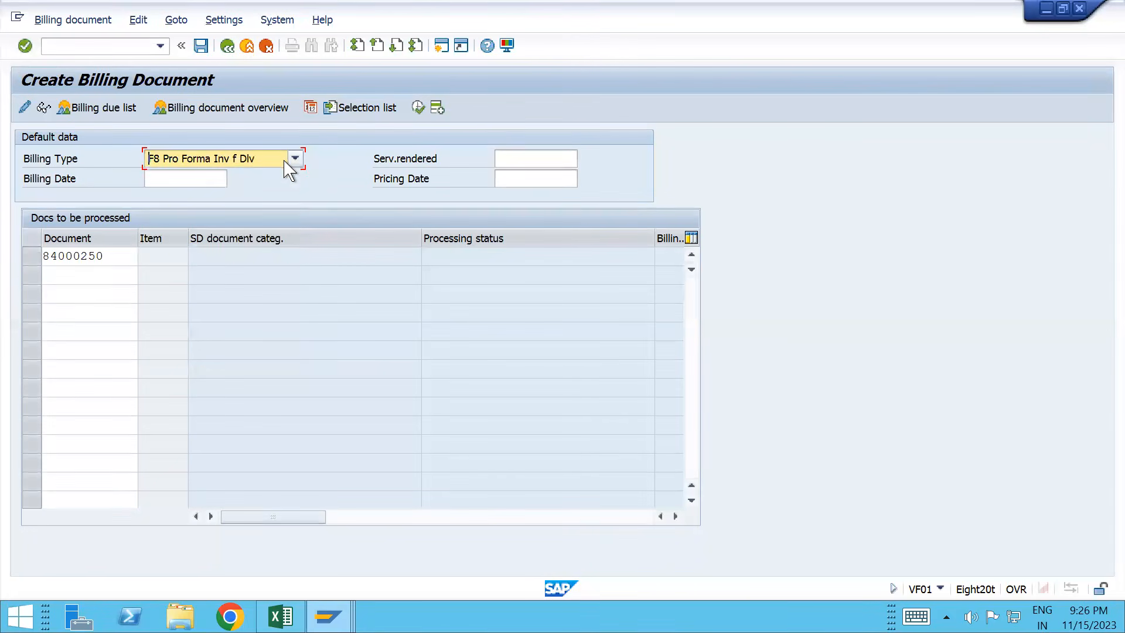
pyautogui.press('Return')
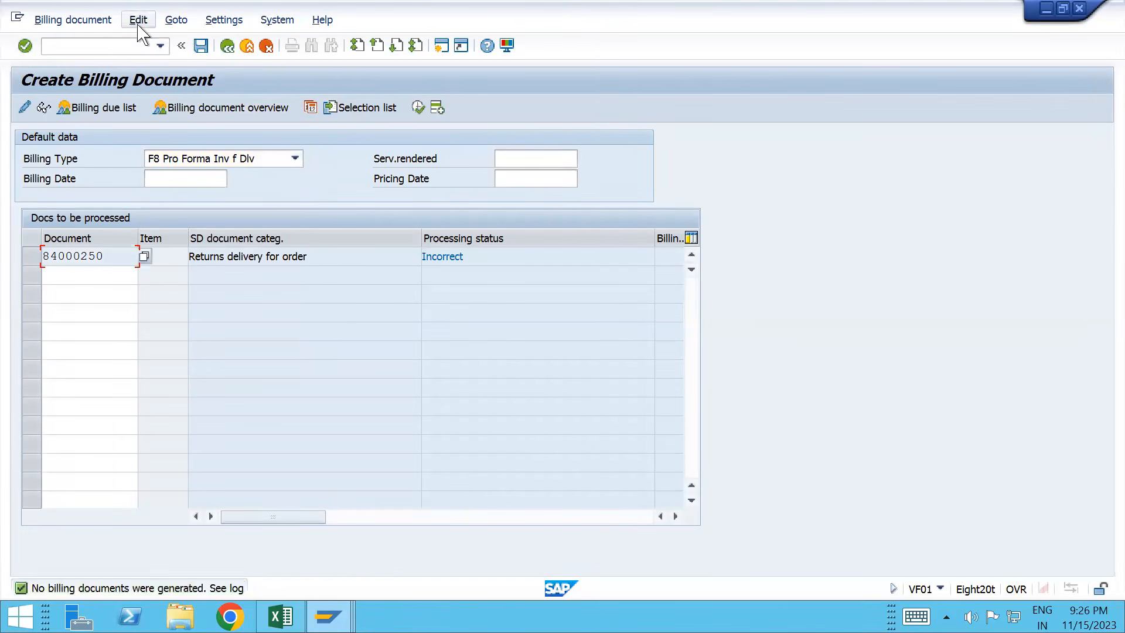
# Step: Check the billing log: delivery type LR cannot be invoiced with F8
pyautogui.click(139, 22)
pyautogui.click(151, 79)
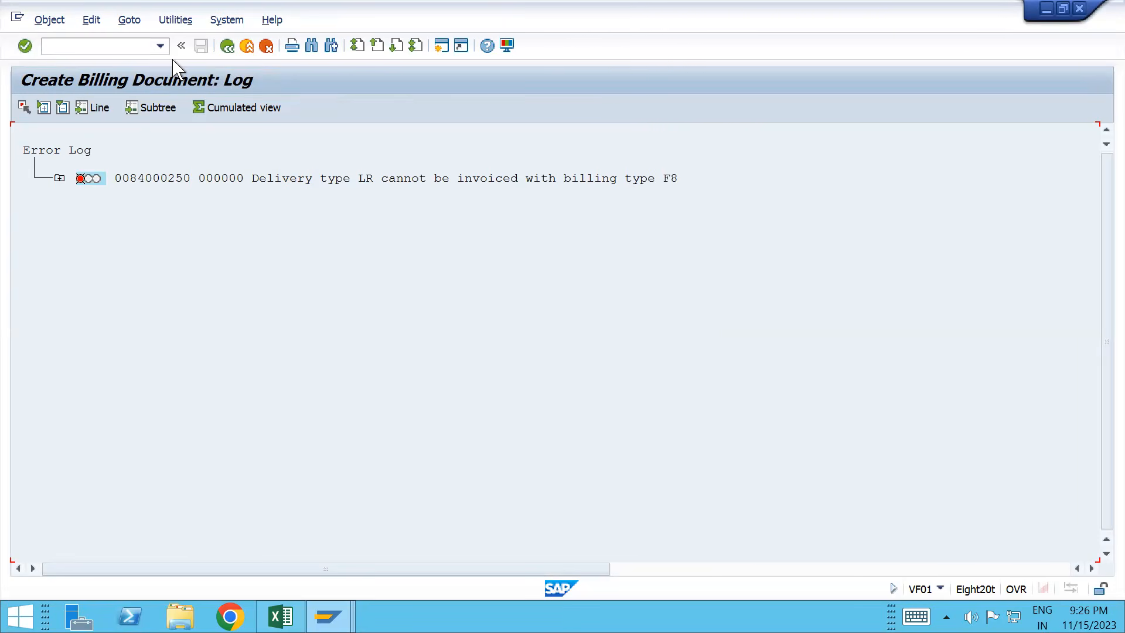
pyautogui.click(226, 50)
pyautogui.moveTo(110, 256); pyautogui.dragTo(42, 257)
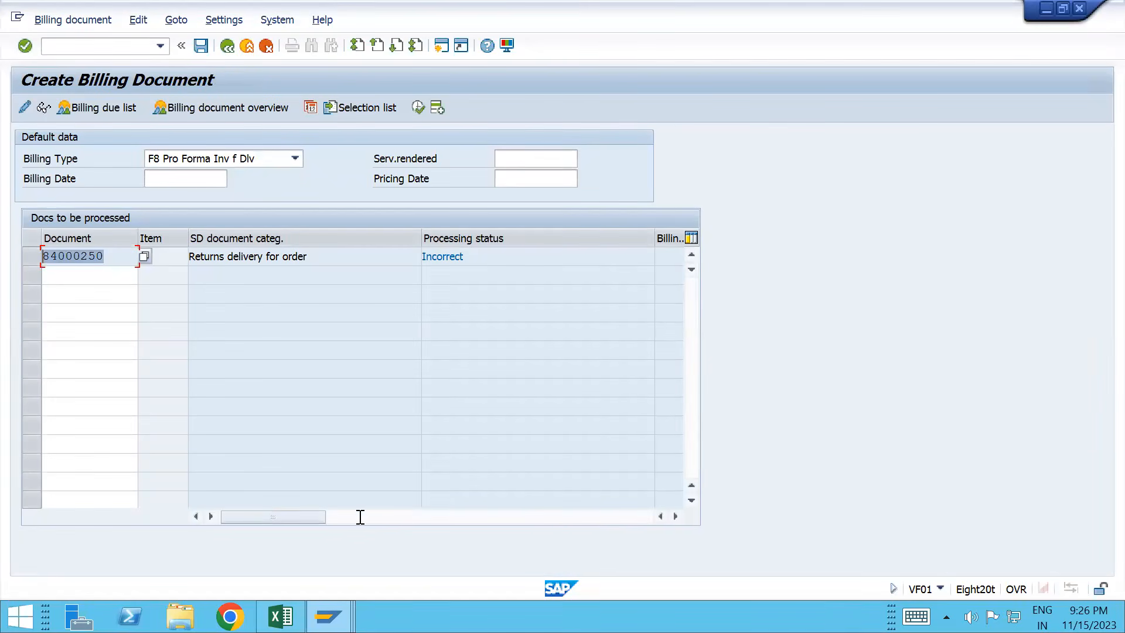
pyautogui.moveTo(328, 621)
pyautogui.click(72, 45)
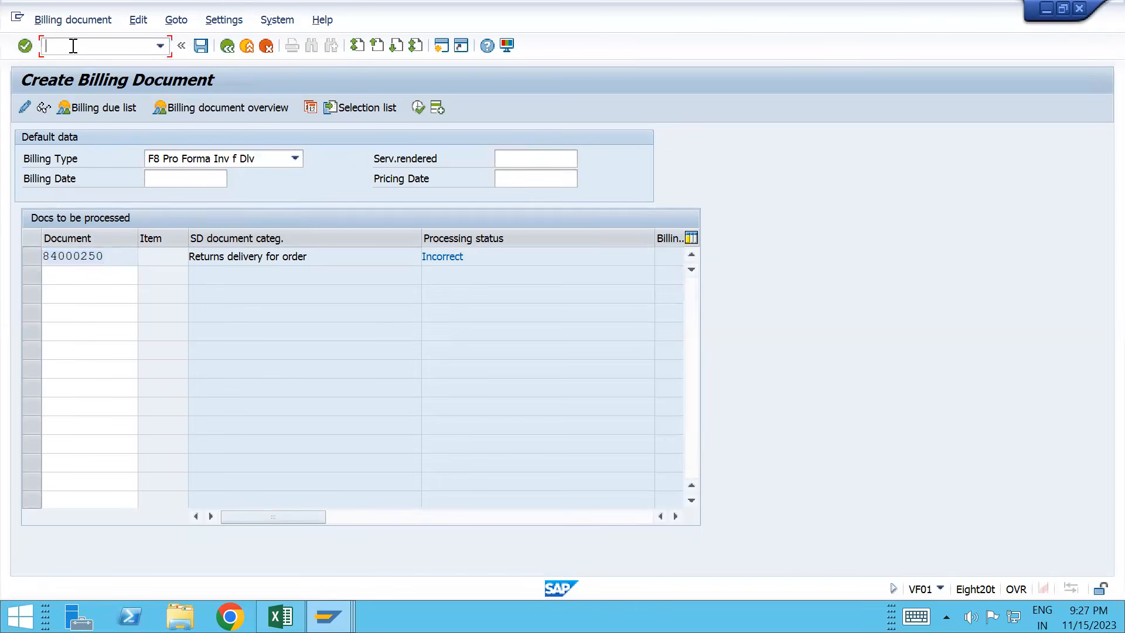
# Step: Open returns delivery 84000250 in VL02N and display its document flow
pyautogui.write('/nv')
pyautogui.press('BackSpace')
pyautogui.write('vl02n')
pyautogui.press('Return')
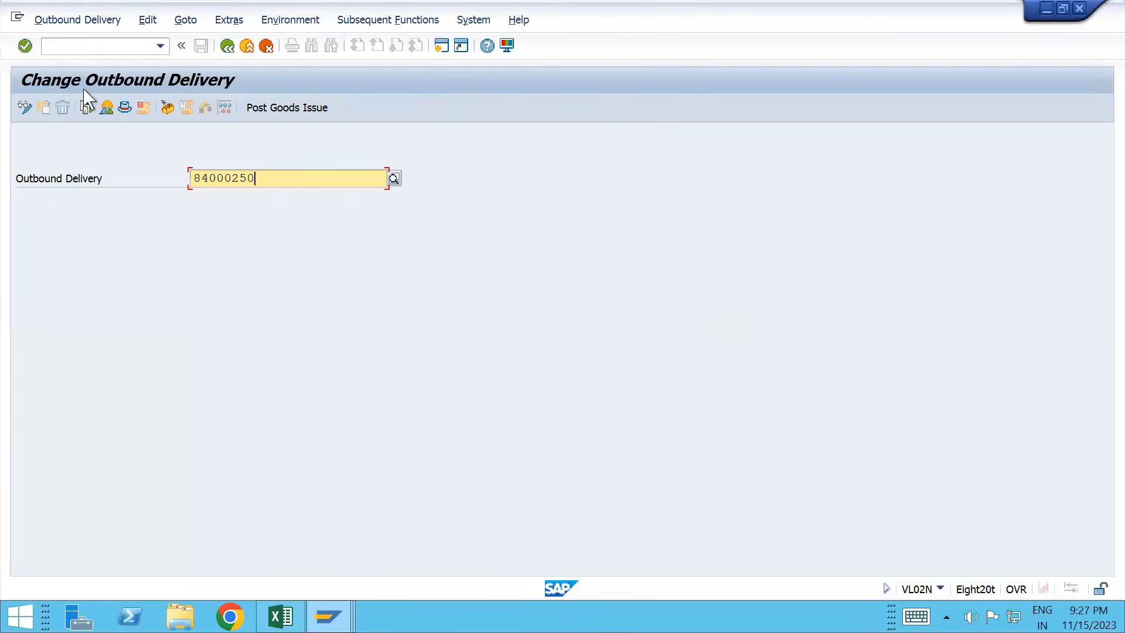
pyautogui.click(88, 107)
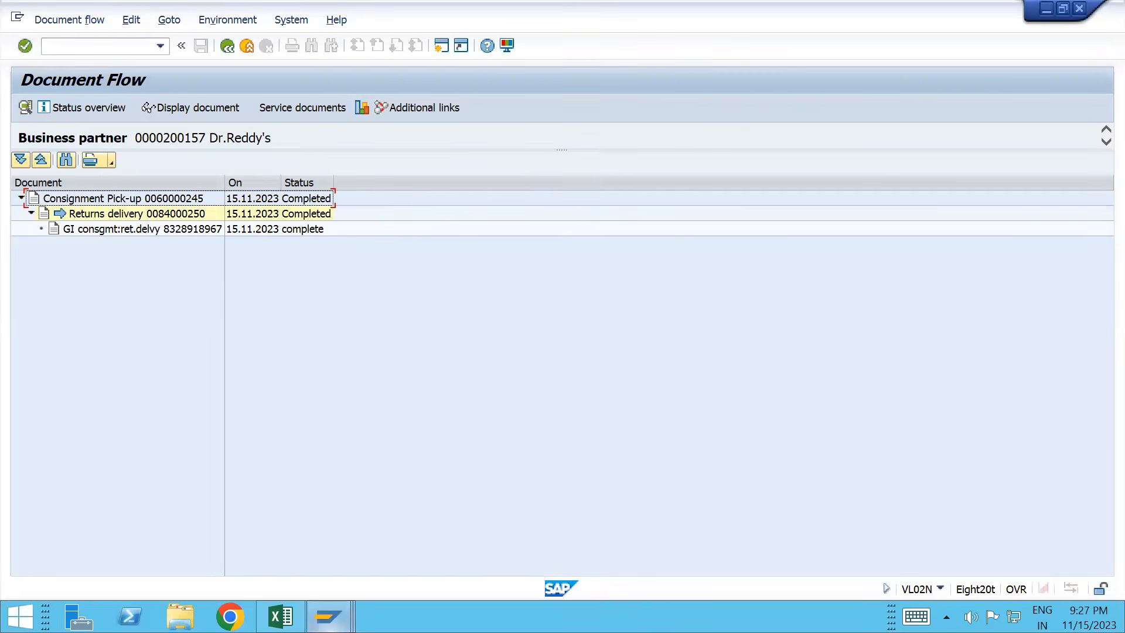
# Step: Refresh the MMBE stock overview for TESTMATERIAL_T100 and select the Unrestricted use column
pyautogui.moveTo(328, 617)
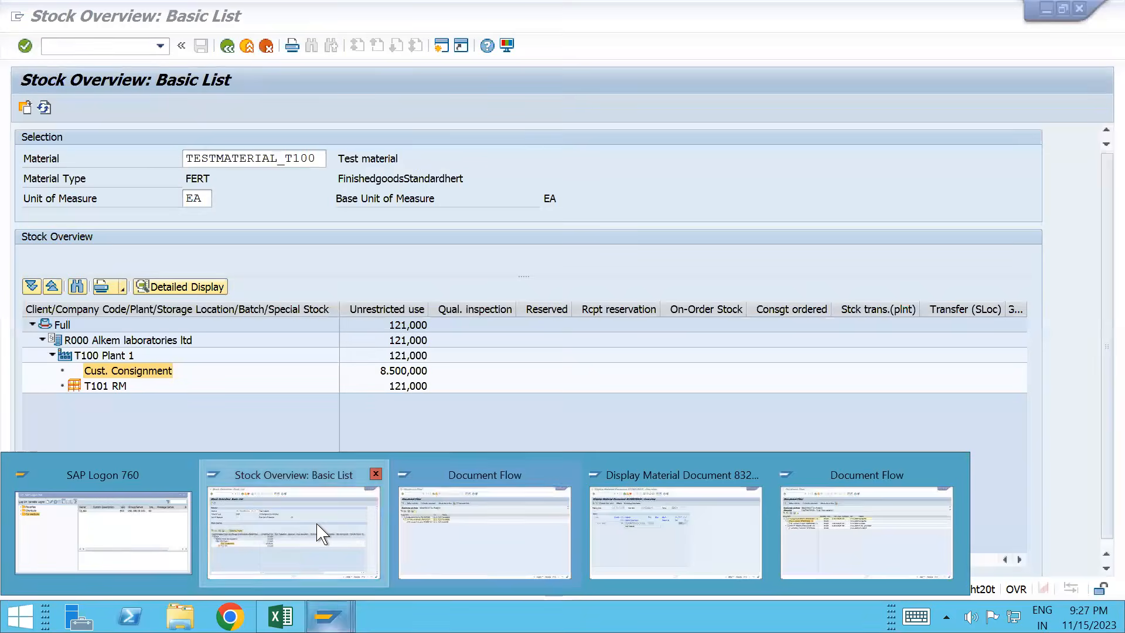
pyautogui.click(319, 533)
pyautogui.click(44, 108)
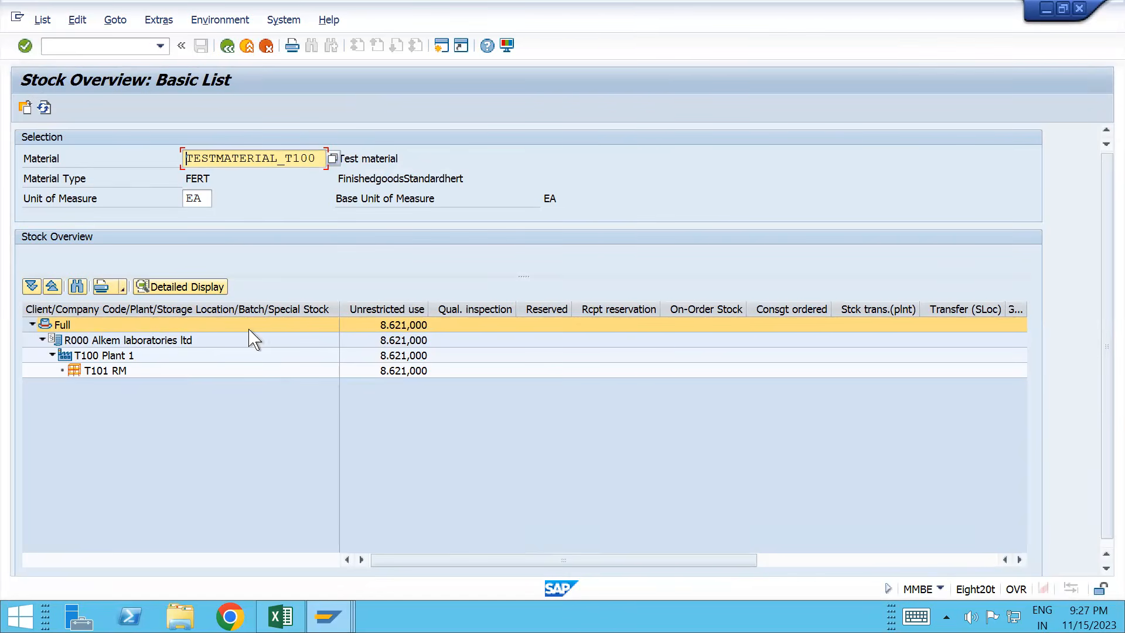
pyautogui.click(378, 309)
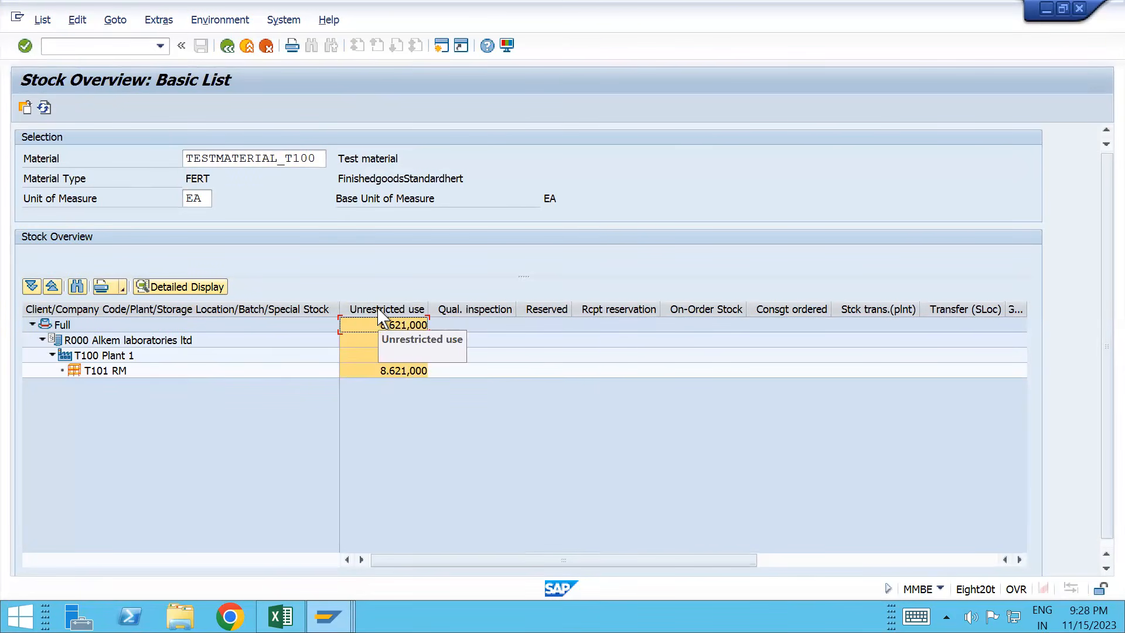